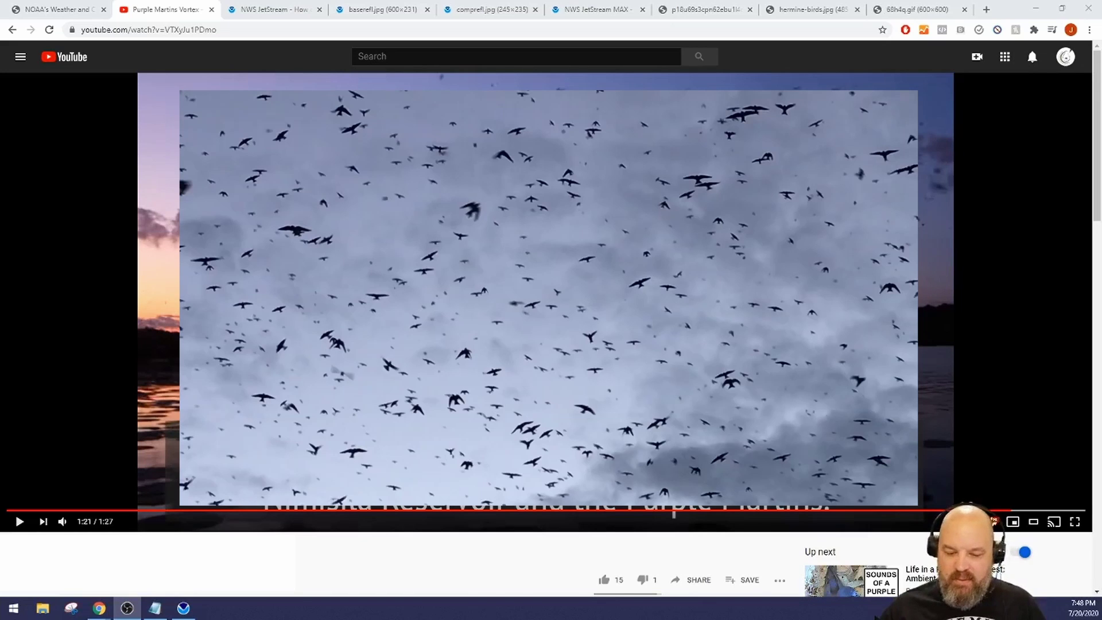
Review the How radar works page, and enlarge the baserefl.jpg radar beam diagram
{"action": "left_click", "coordinate": [265, 10]}
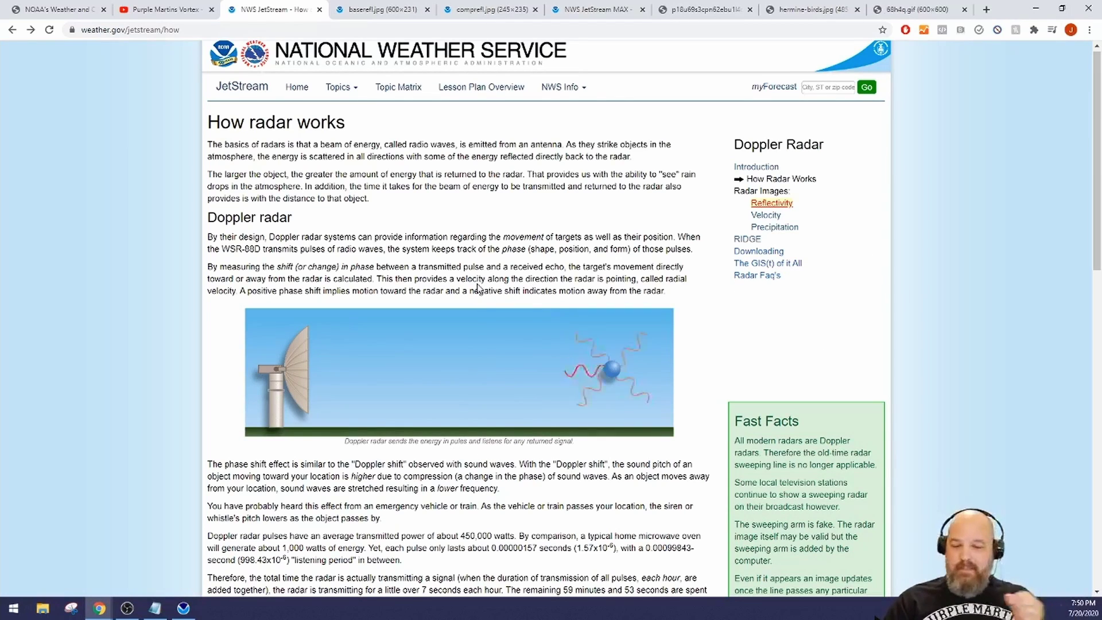
{"action": "left_click", "coordinate": [373, 8]}
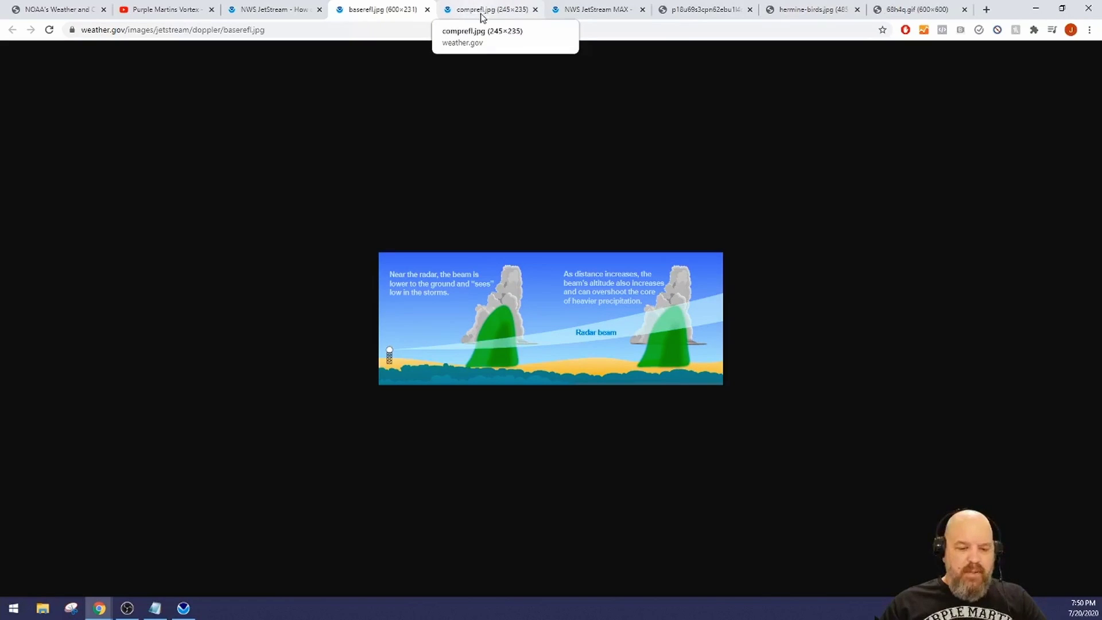
{"action": "key", "text": "ctrl+plus"}
{"action": "key", "text": "ctrl+plus"}
{"action": "key", "text": "ctrl+plus"}
{"action": "key", "text": "ctrl+plus"}
{"action": "key", "text": "ctrl+plus"}
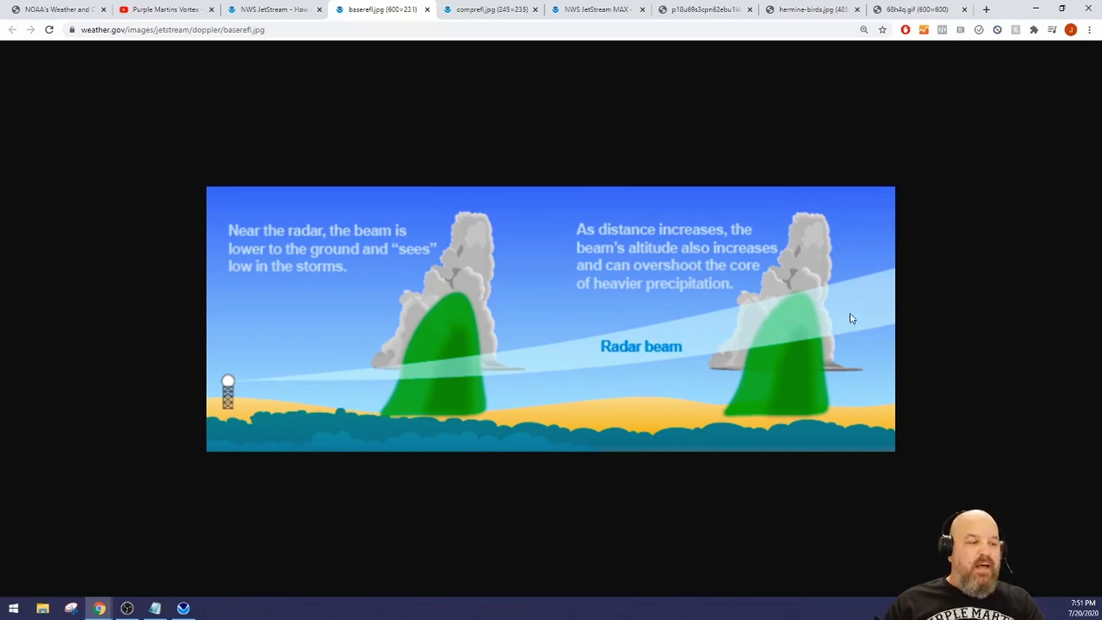
View the comprefl.jpg diagram and the Volume Coverage Patterns page at 100% zoom, and return to the How radar works page
{"action": "left_click", "coordinate": [486, 8]}
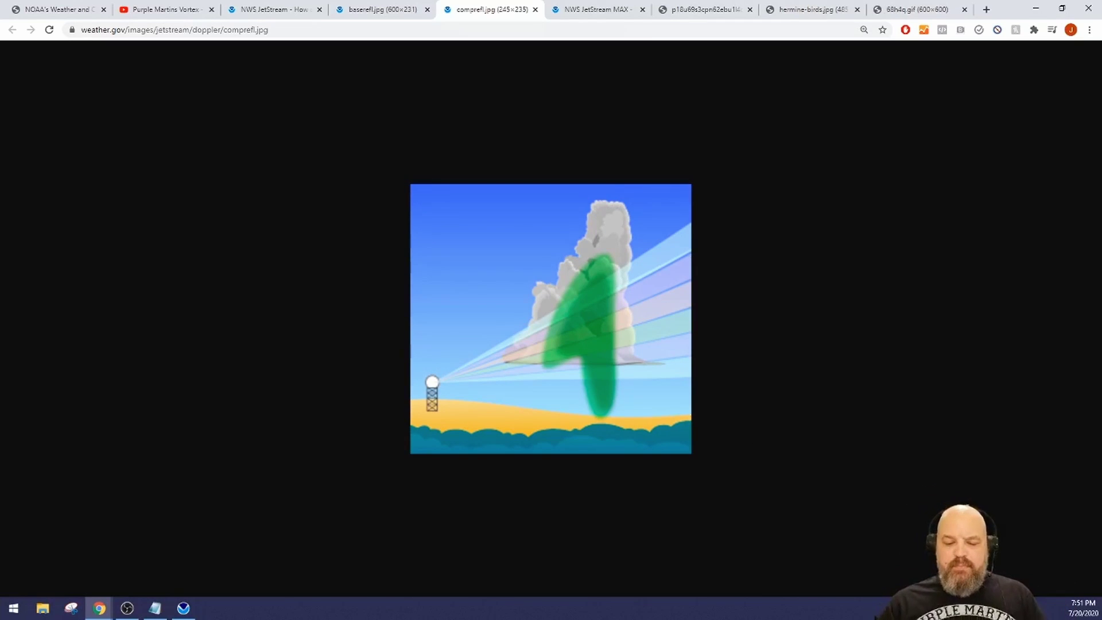
{"action": "left_click", "coordinate": [563, 9]}
{"action": "scroll", "coordinate": [579, 156], "scroll_direction": "down", "scroll_amount": 4}
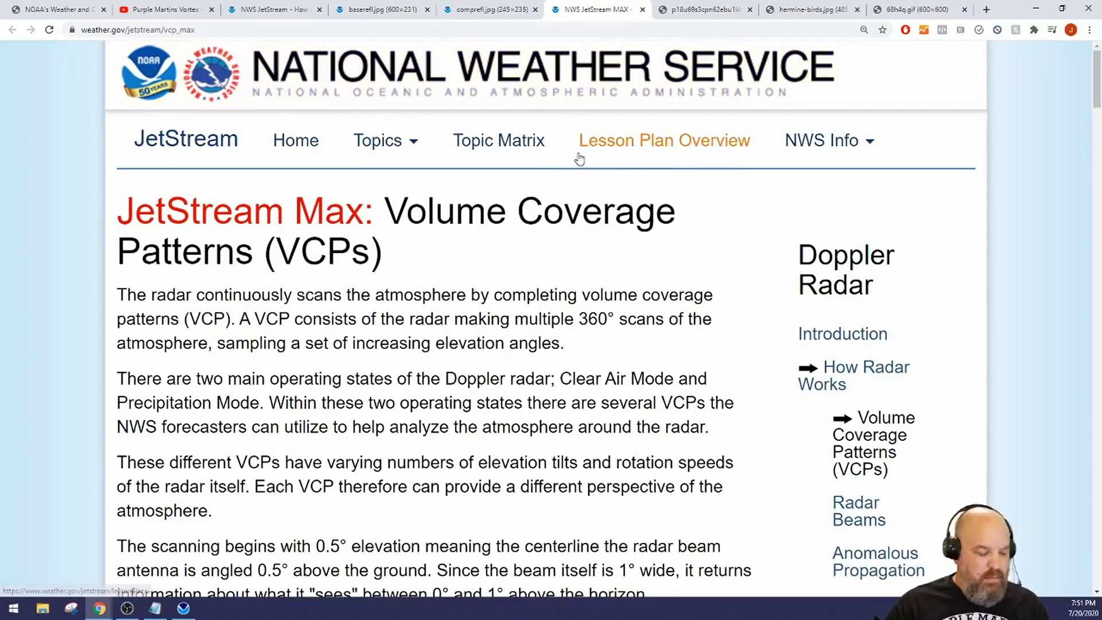
{"action": "scroll", "coordinate": [579, 152], "scroll_direction": "down", "scroll_amount": 1}
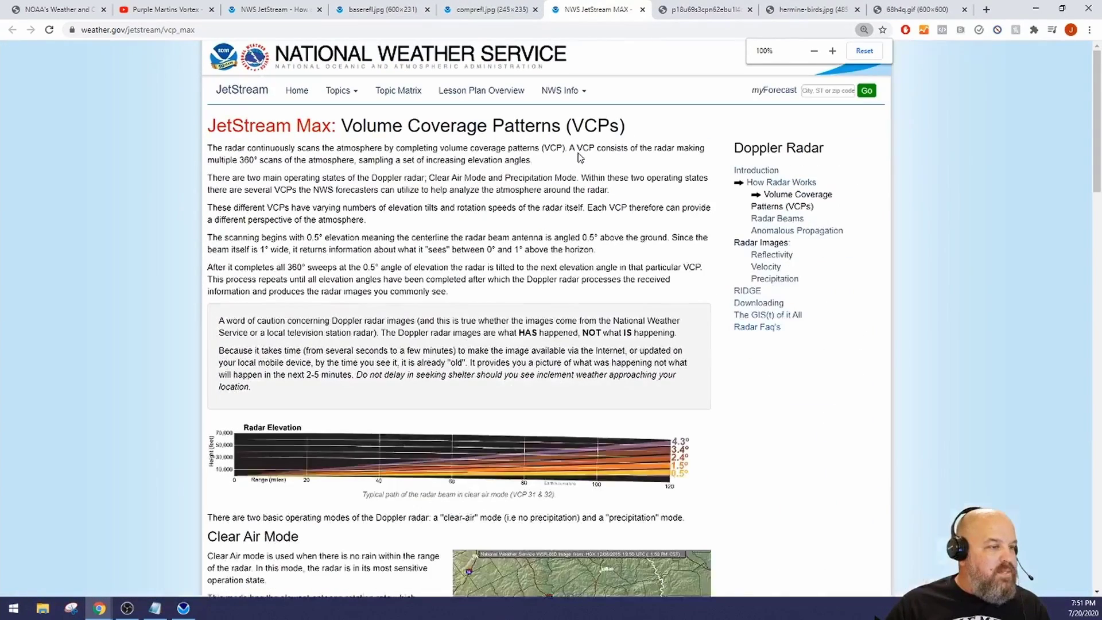
{"action": "left_click", "coordinate": [299, 9]}
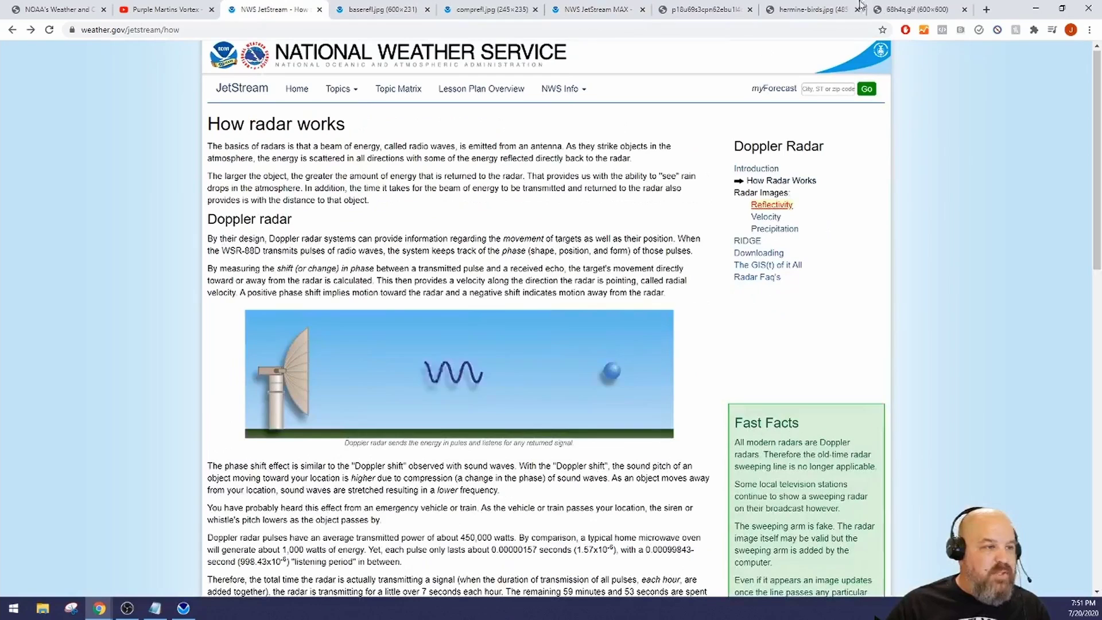
Switch to the NOAA Weather and Climate Toolkit and close its Radial Properties and Data Selector windows, leaving the map window centred
{"action": "left_click", "coordinate": [1035, 8]}
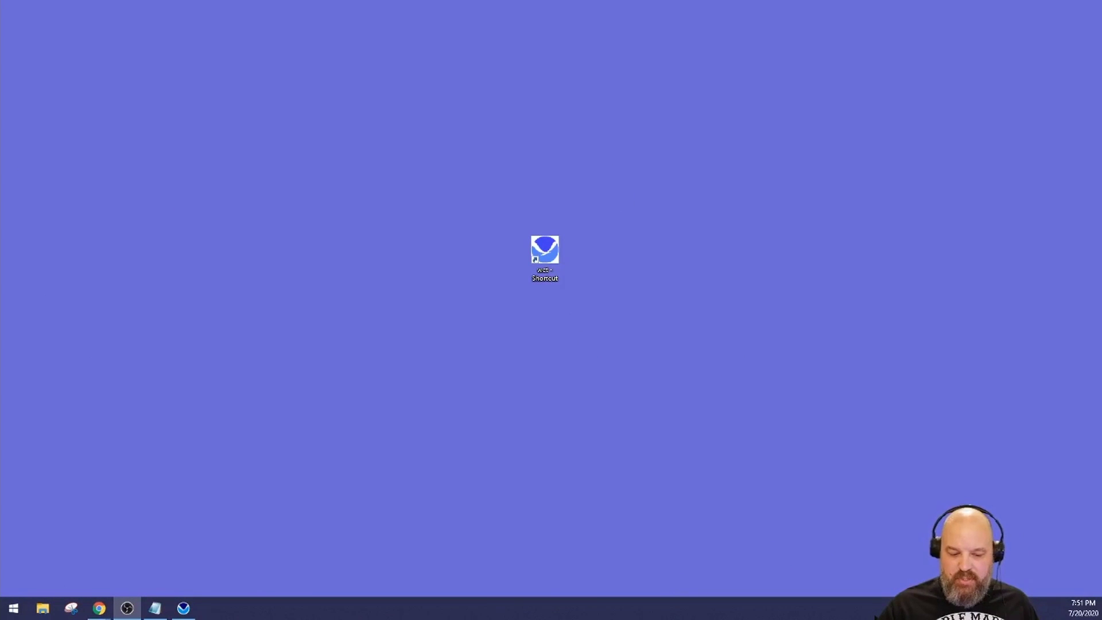
{"action": "key", "text": "alt+Tab"}
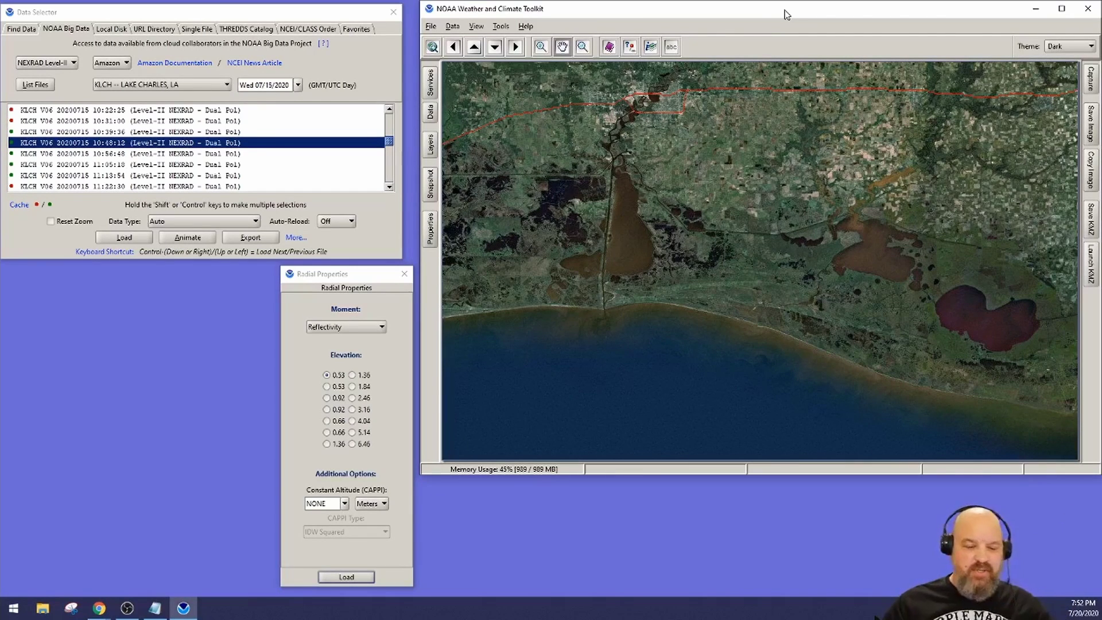
{"action": "left_click", "coordinate": [404, 281]}
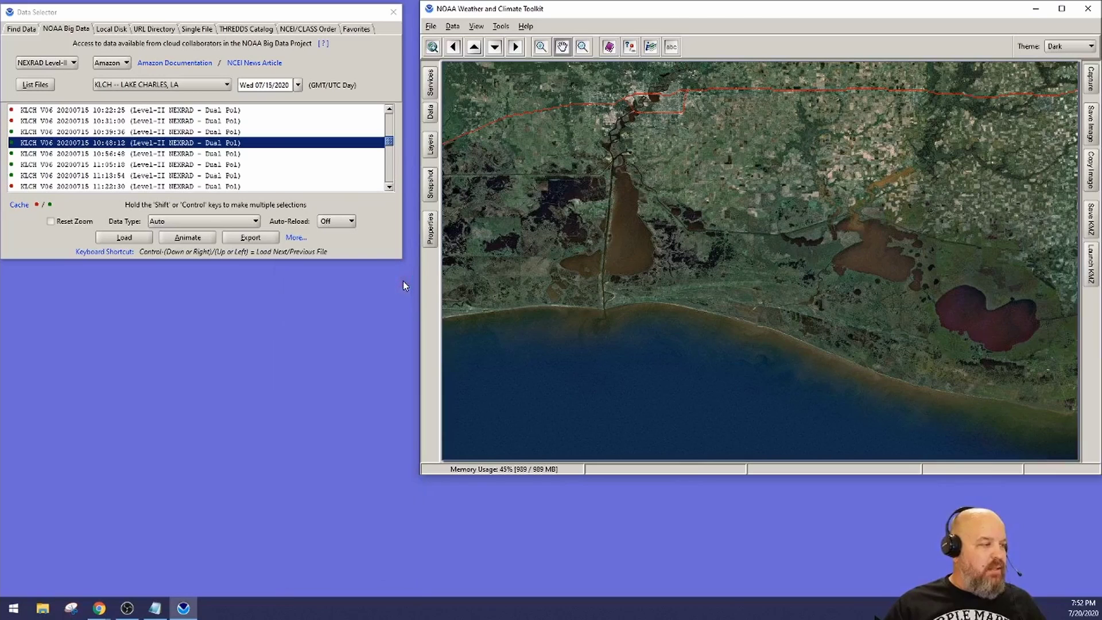
{"action": "left_click", "coordinate": [394, 12]}
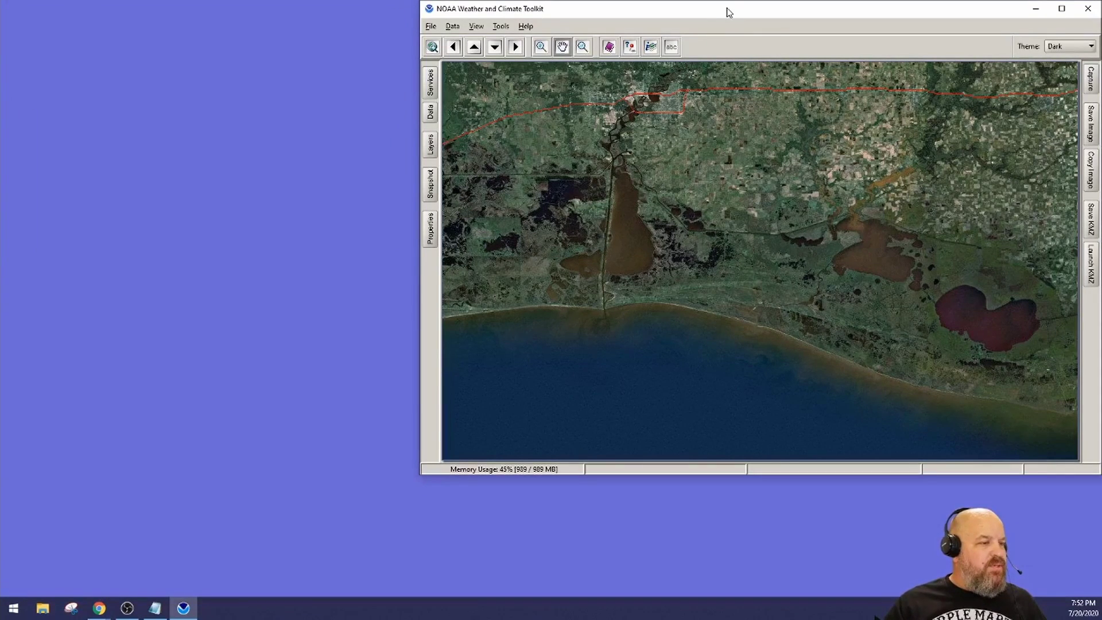
{"action": "left_click_drag", "start_coordinate": [728, 12], "coordinate": [571, 26]}
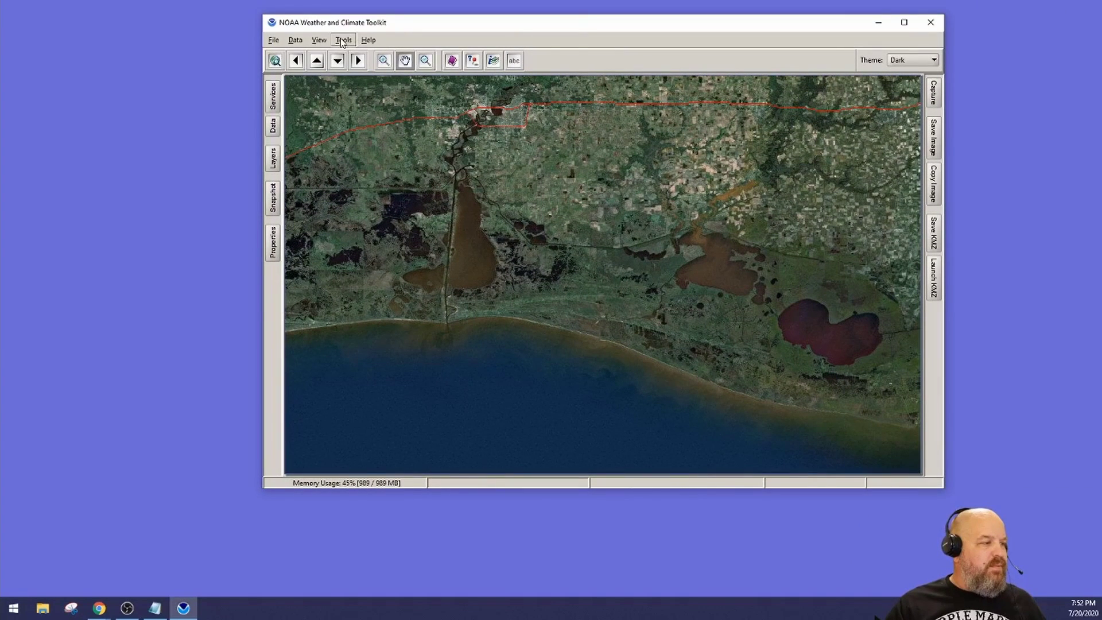
Set the map's Background 1 layer to None and close the Map Layer Selector
{"action": "left_click", "coordinate": [273, 158]}
{"action": "left_click", "coordinate": [497, 60]}
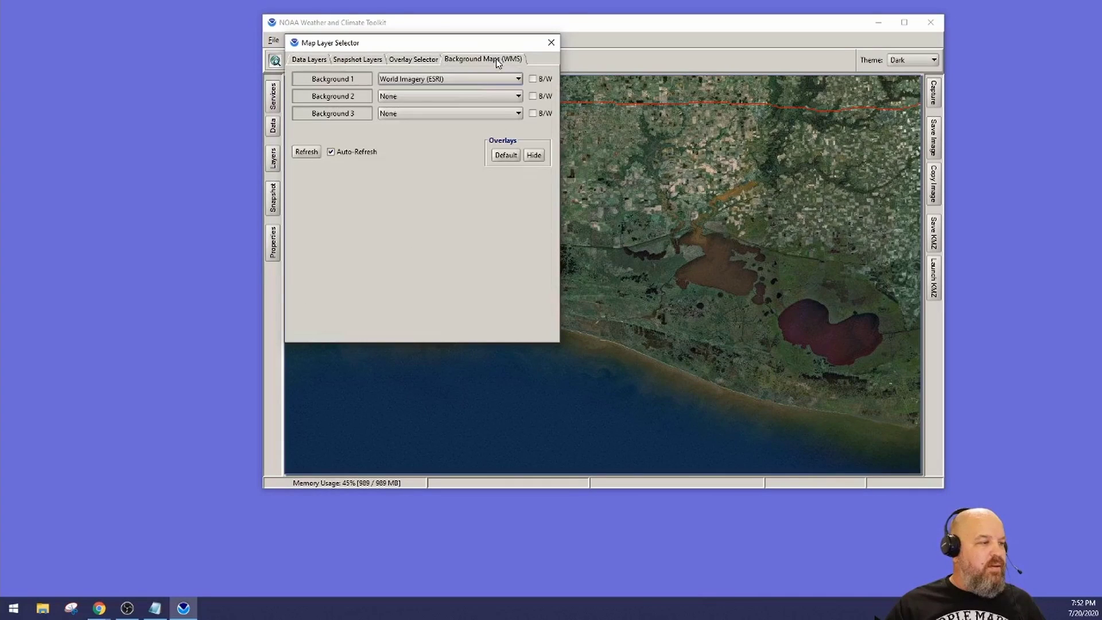
{"action": "left_click", "coordinate": [464, 80]}
{"action": "left_click", "coordinate": [459, 88]}
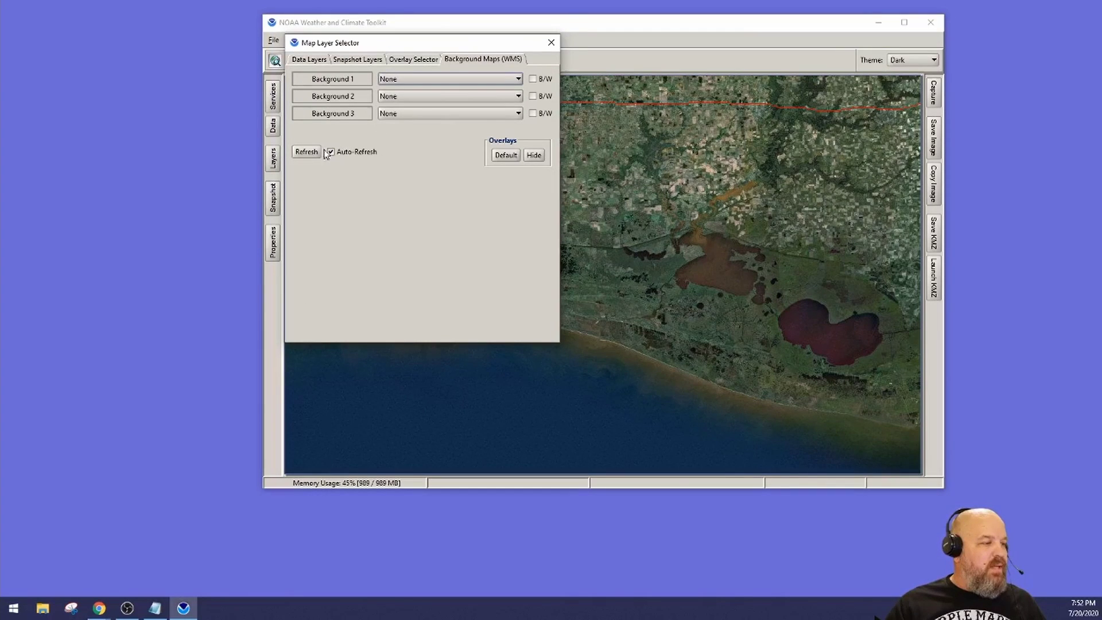
{"action": "left_click", "coordinate": [551, 42]}
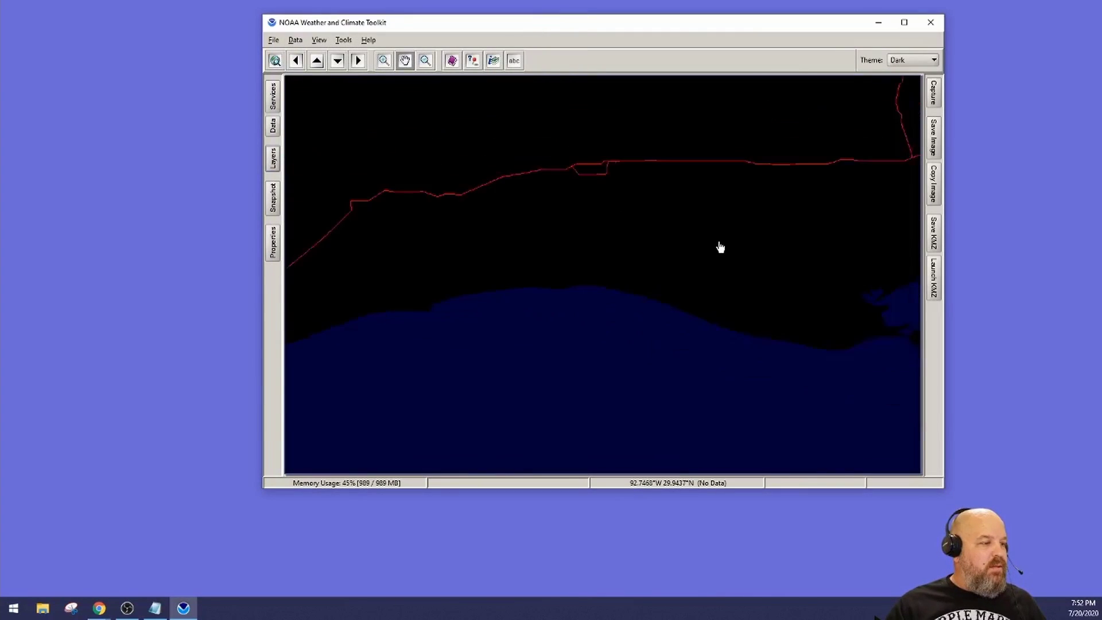
Turn off the Rivers overlay on the map, check the Data Layers settings, and close the layer window
{"action": "scroll", "coordinate": [720, 247], "scroll_direction": "down", "scroll_amount": 6}
{"action": "left_click_drag", "start_coordinate": [718, 218], "coordinate": [594, 270]}
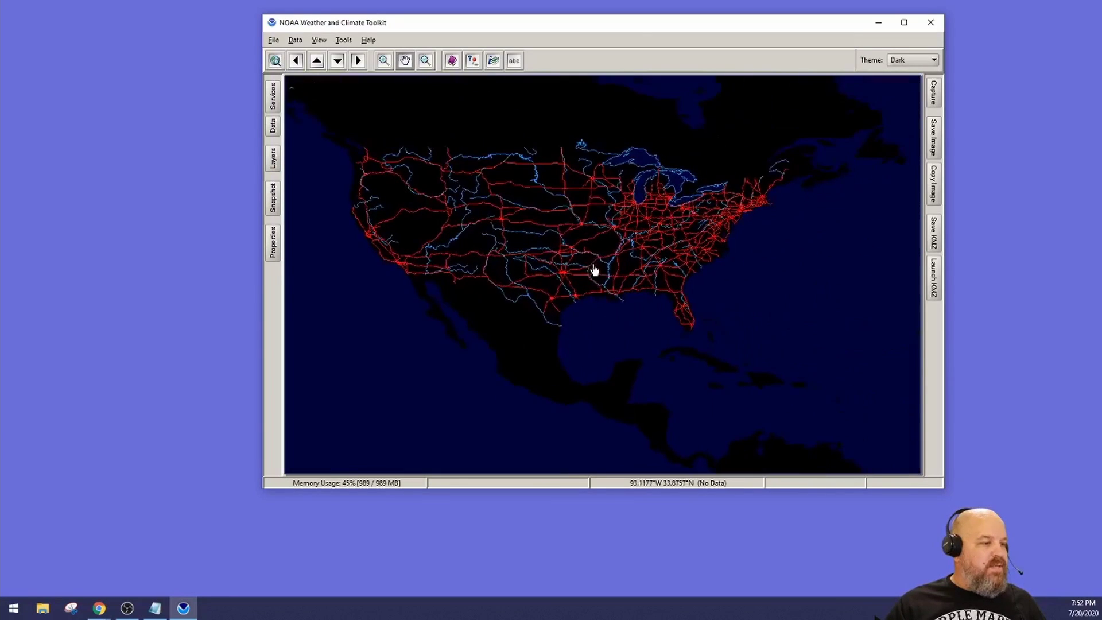
{"action": "scroll", "coordinate": [601, 266], "scroll_direction": "up", "scroll_amount": 4}
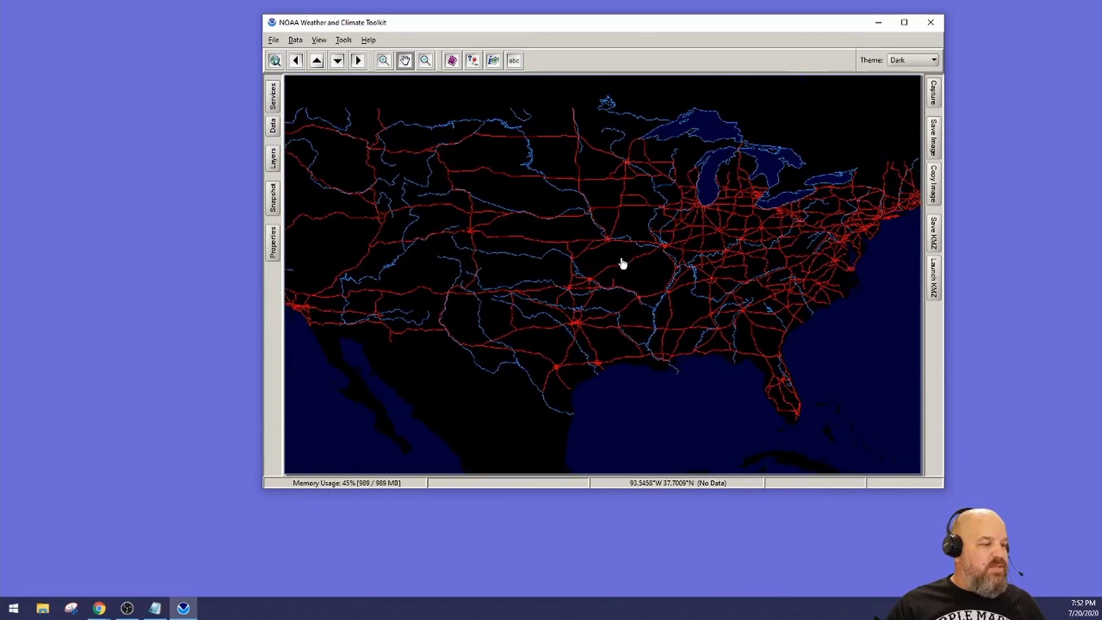
{"action": "left_click", "coordinate": [272, 157]}
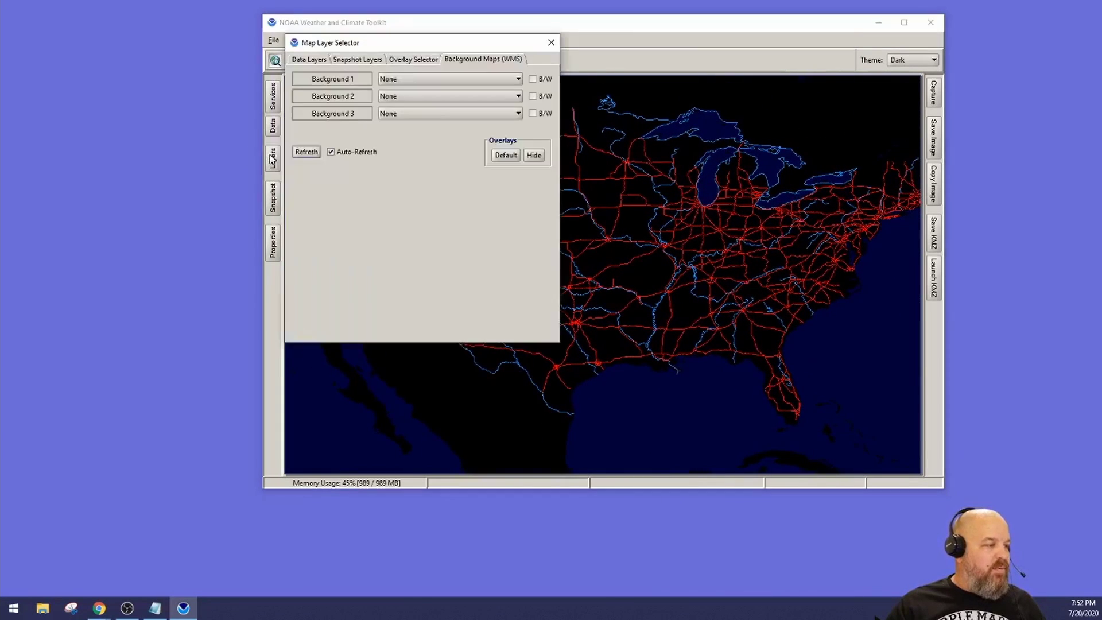
{"action": "left_click", "coordinate": [405, 60]}
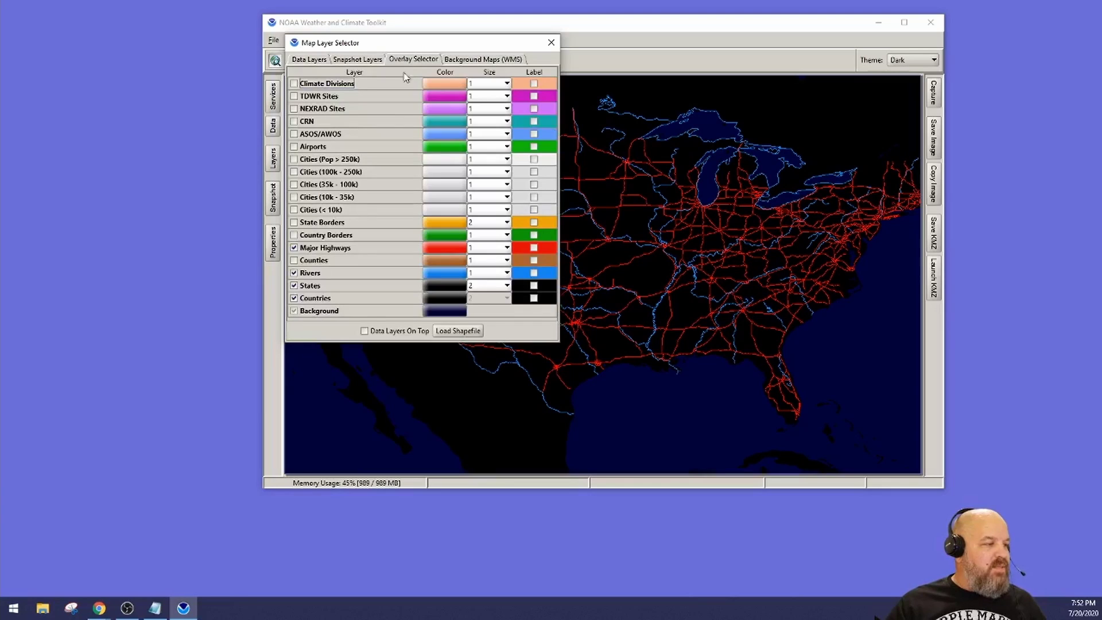
{"action": "left_click", "coordinate": [294, 273]}
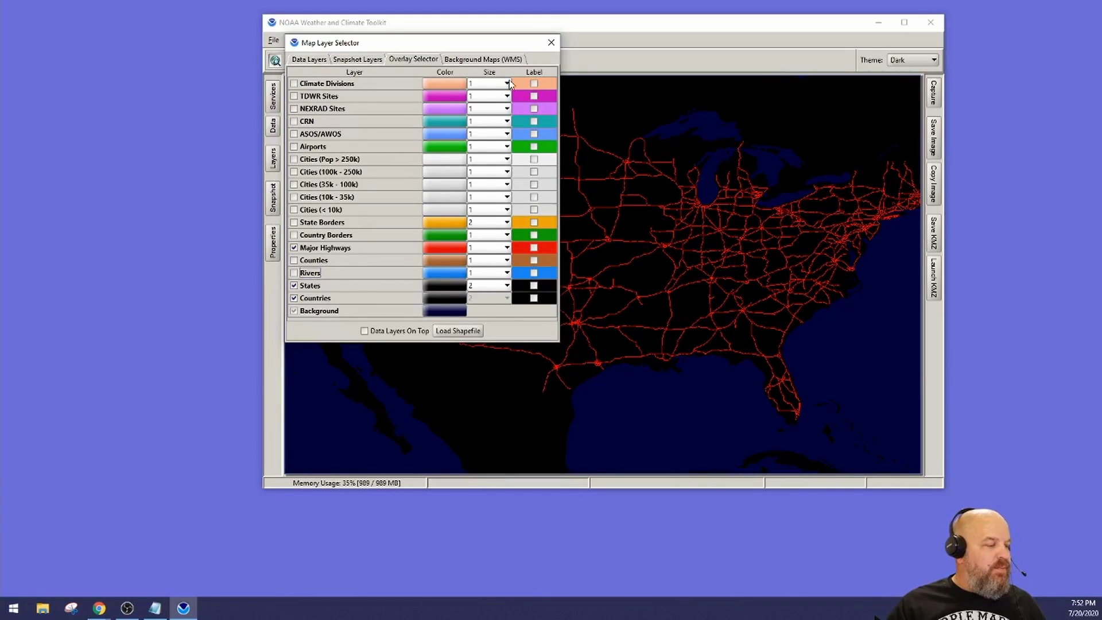
{"action": "left_click", "coordinate": [308, 59]}
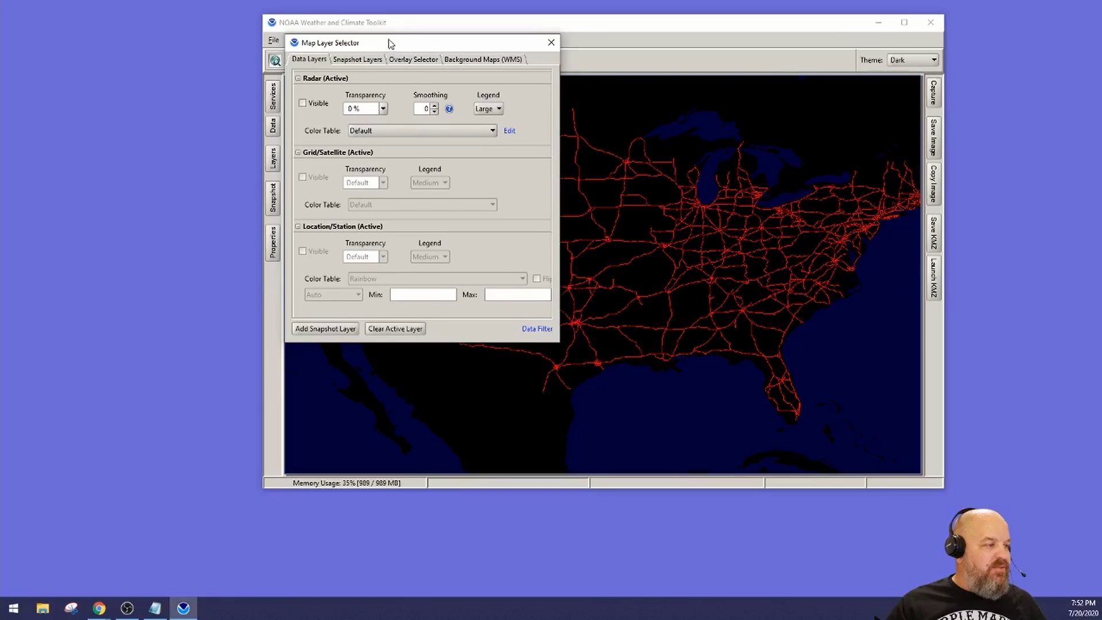
{"action": "left_click_drag", "start_coordinate": [390, 43], "coordinate": [114, 78]}
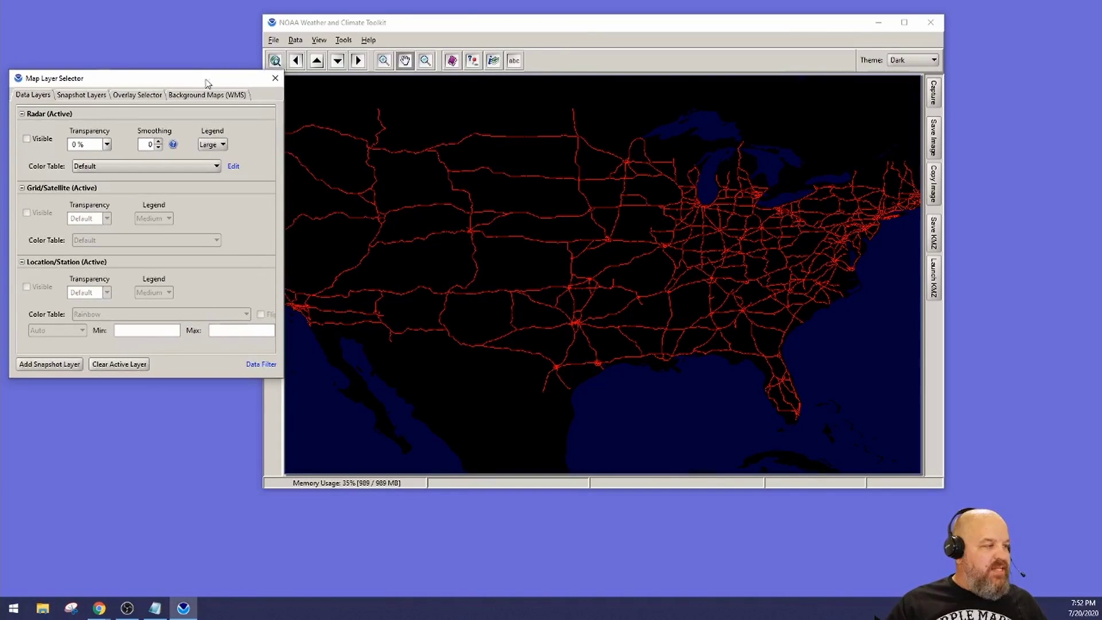
{"action": "left_click", "coordinate": [275, 78]}
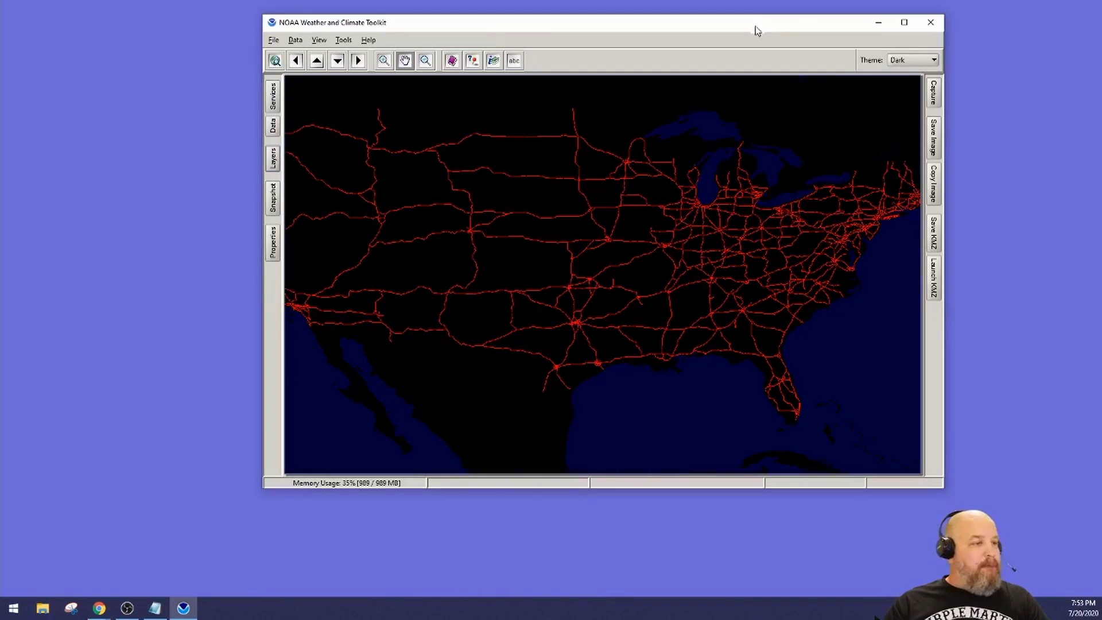
Open the Data Selector and show its Find Data information away from the upper part of the map
{"action": "left_click_drag", "start_coordinate": [756, 28], "coordinate": [870, 23]}
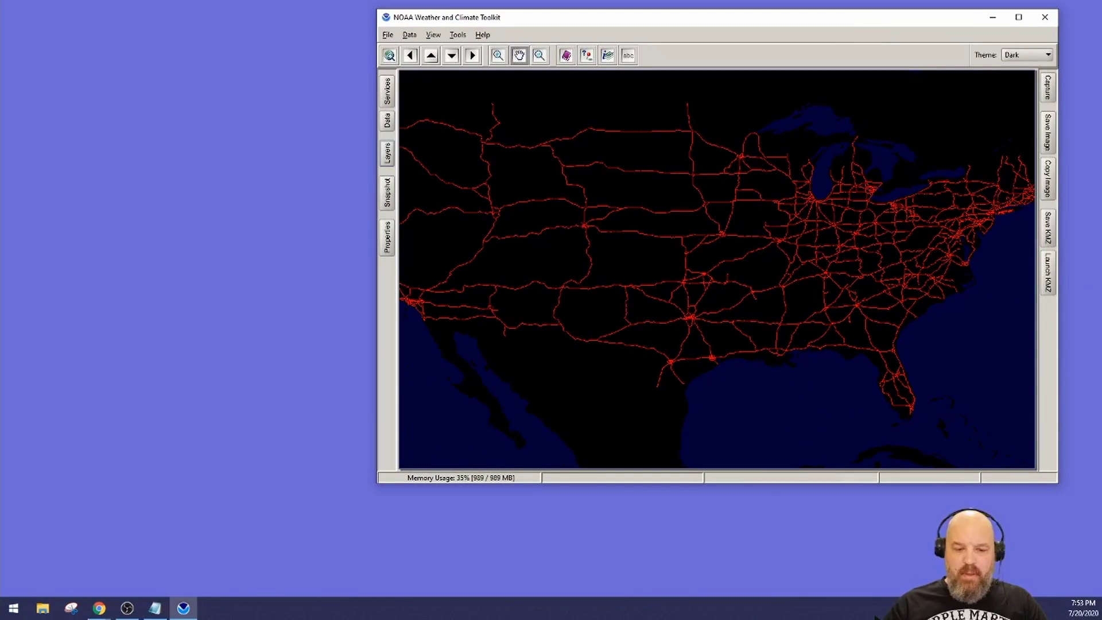
{"action": "key", "text": "alt+Tab"}
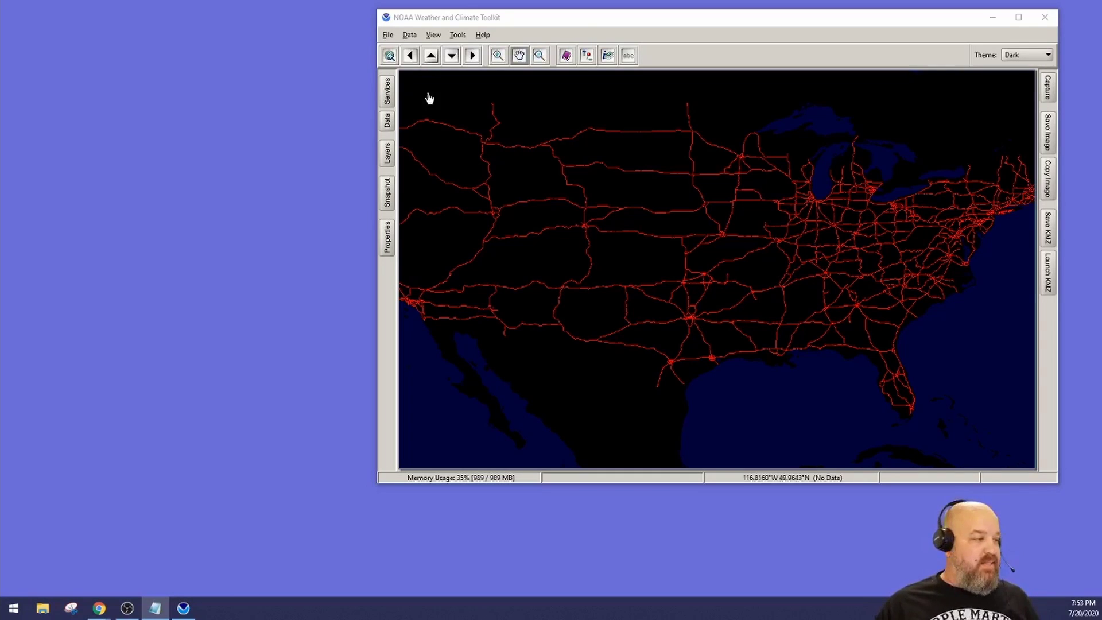
{"action": "left_click", "coordinate": [386, 122]}
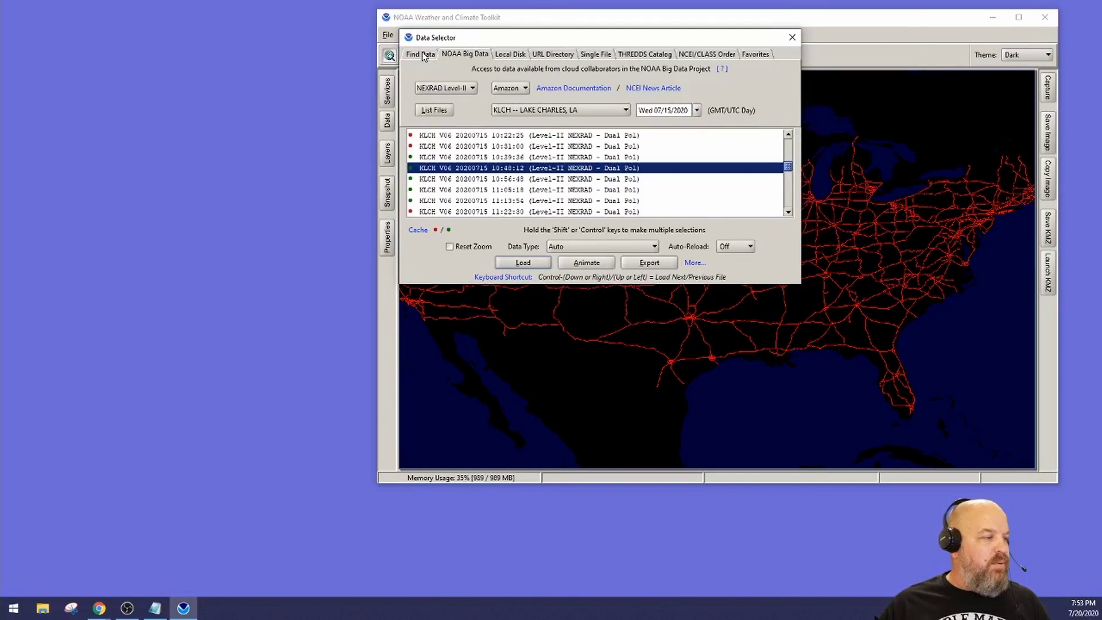
{"action": "left_click", "coordinate": [420, 54]}
{"action": "left_click_drag", "start_coordinate": [520, 42], "coordinate": [354, 355]}
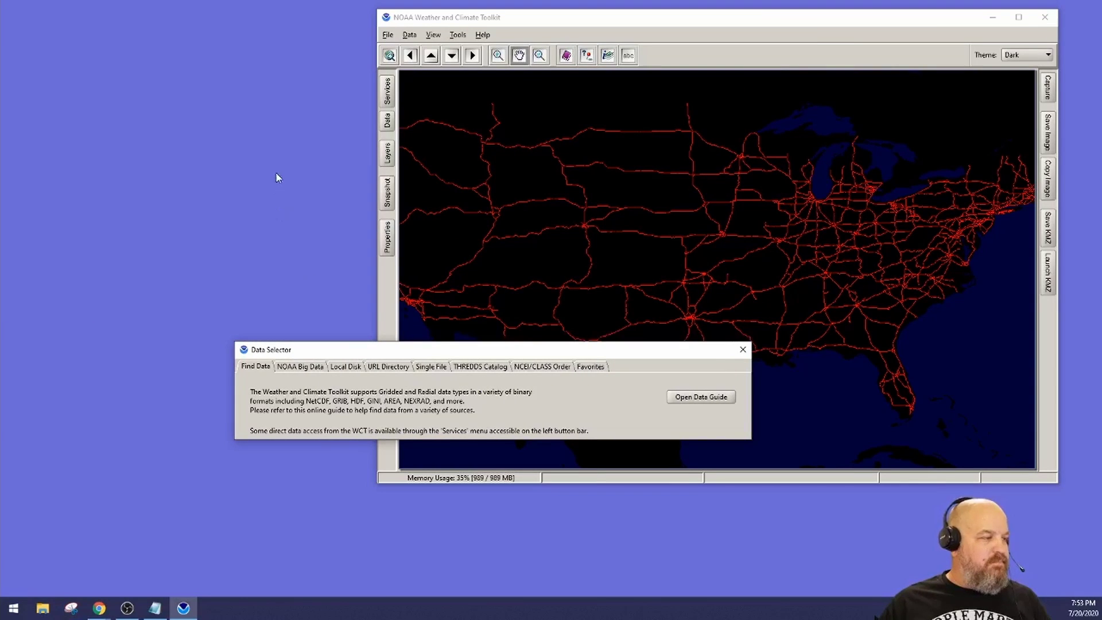
Show the NOAA Big Data options in the Data Selector and arrange the narrowed selector beside the map window
{"action": "left_click", "coordinate": [386, 122]}
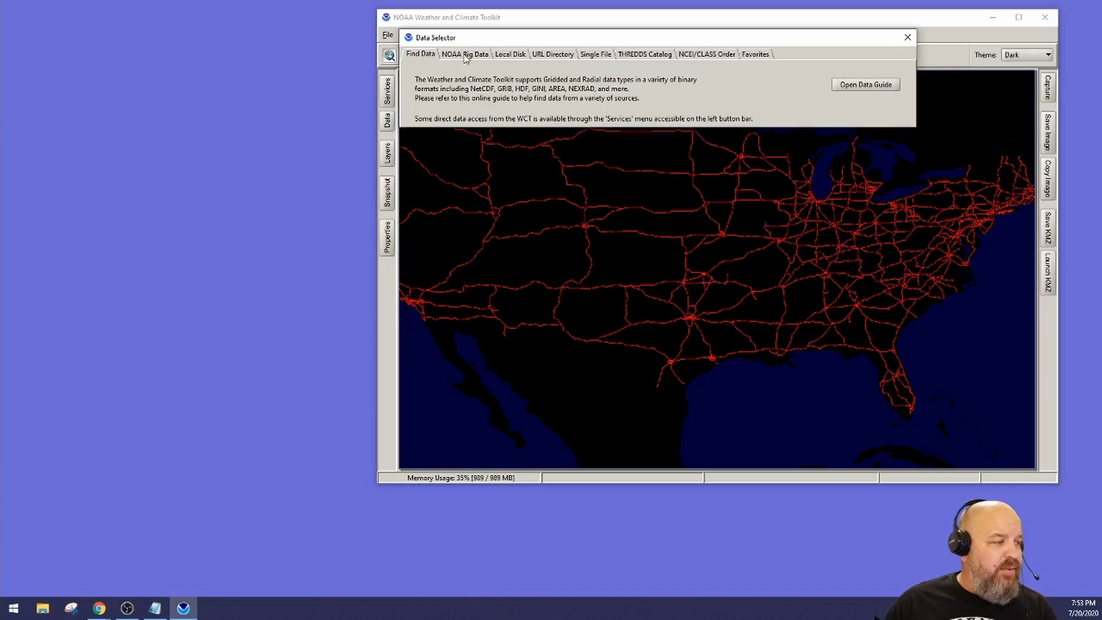
{"action": "left_click", "coordinate": [466, 55]}
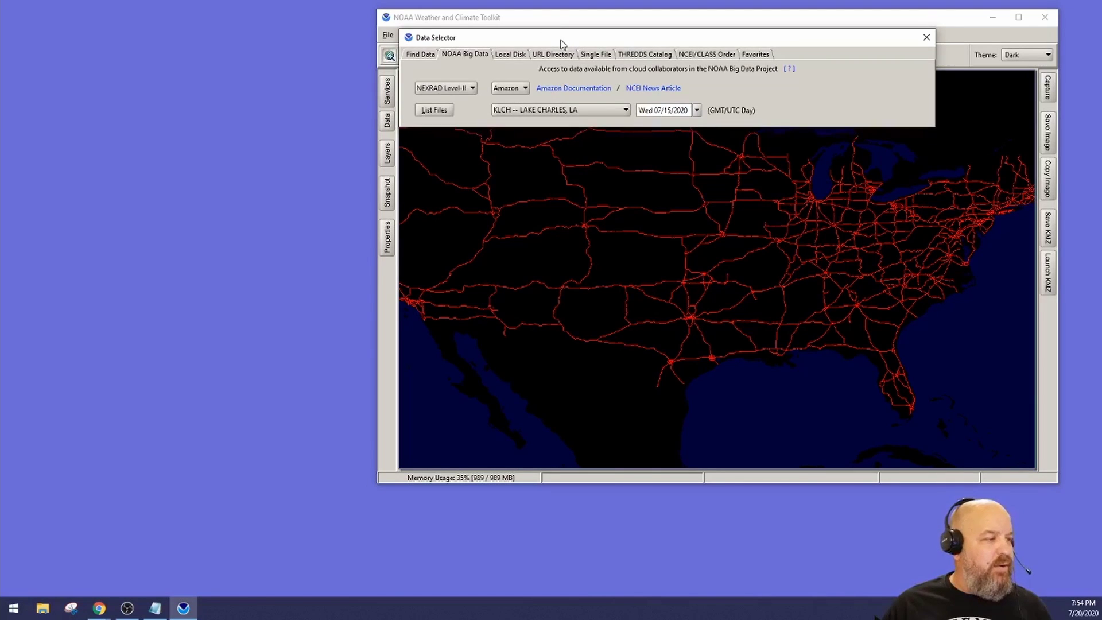
{"action": "left_click_drag", "start_coordinate": [561, 39], "coordinate": [162, 42]}
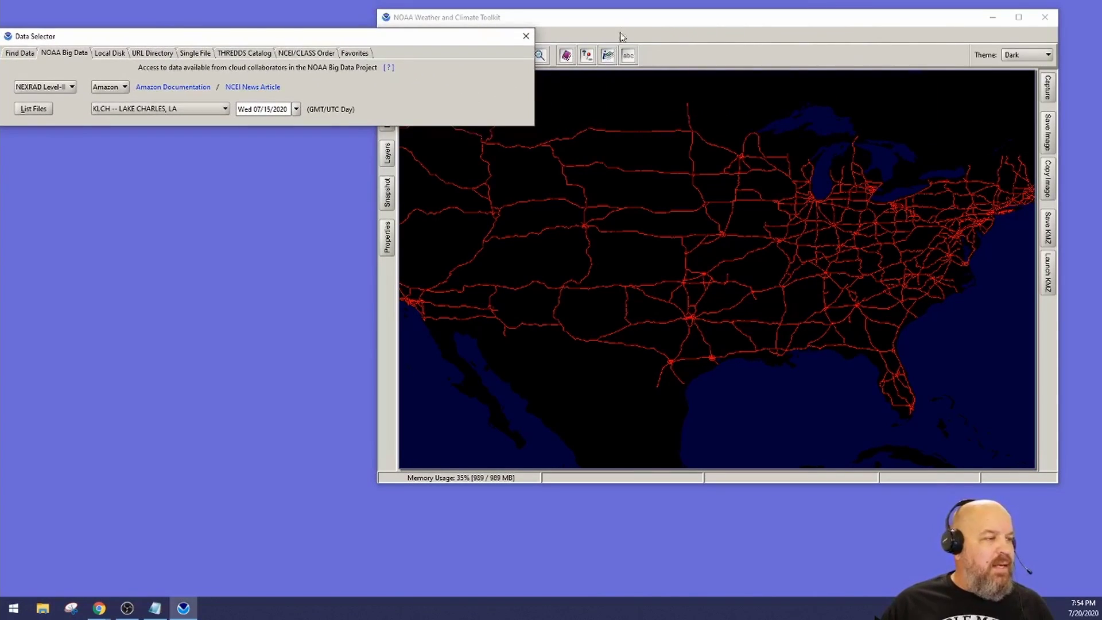
{"action": "left_click_drag", "start_coordinate": [619, 18], "coordinate": [660, 33]}
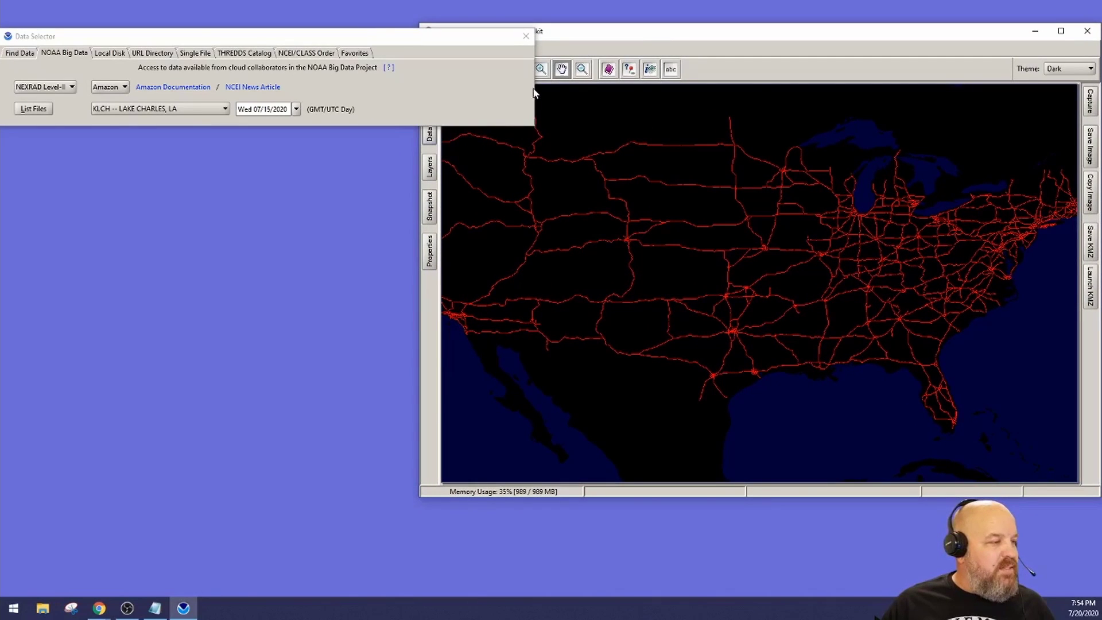
{"action": "left_click_drag", "start_coordinate": [533, 99], "coordinate": [421, 99]}
{"action": "left_click_drag", "start_coordinate": [276, 42], "coordinate": [291, 24]}
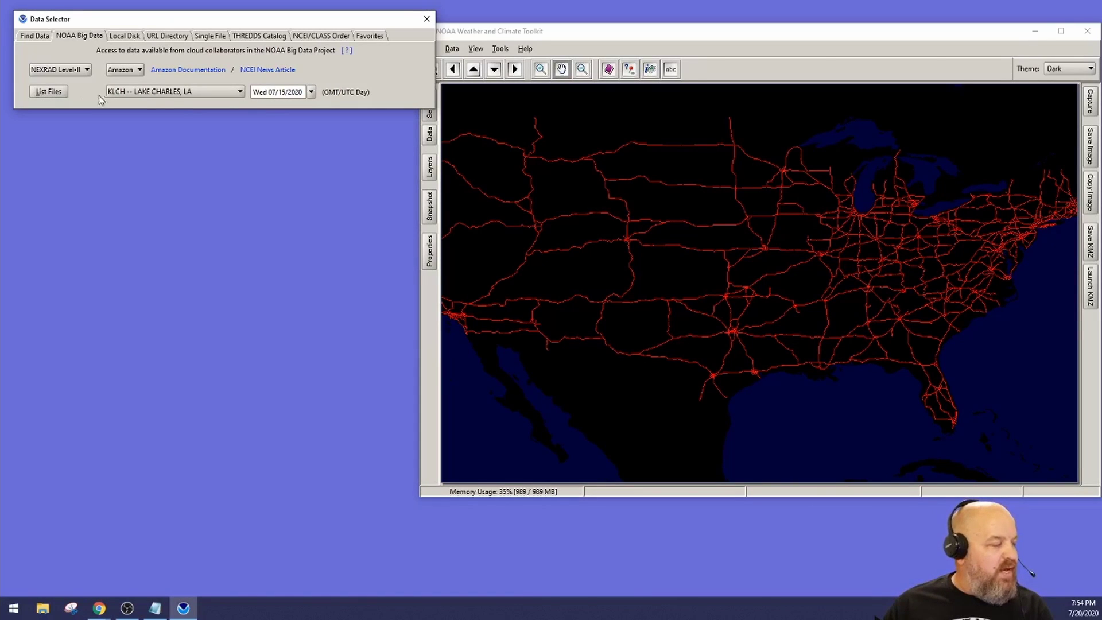
Browse the list of NEXRAD radar stations available in the Data Selector, keeping KLCH -- LAKE CHARLES, LA selected
{"action": "left_click", "coordinate": [169, 93]}
{"action": "scroll", "coordinate": [178, 138], "scroll_direction": "up", "scroll_amount": 20}
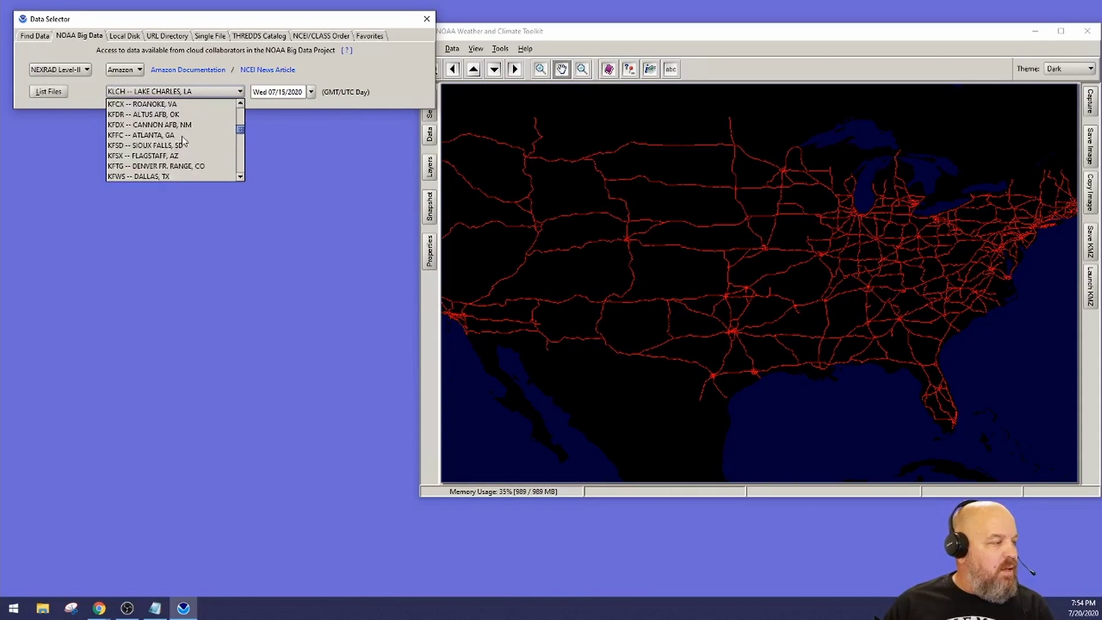
{"action": "scroll", "coordinate": [183, 140], "scroll_direction": "down", "scroll_amount": 20}
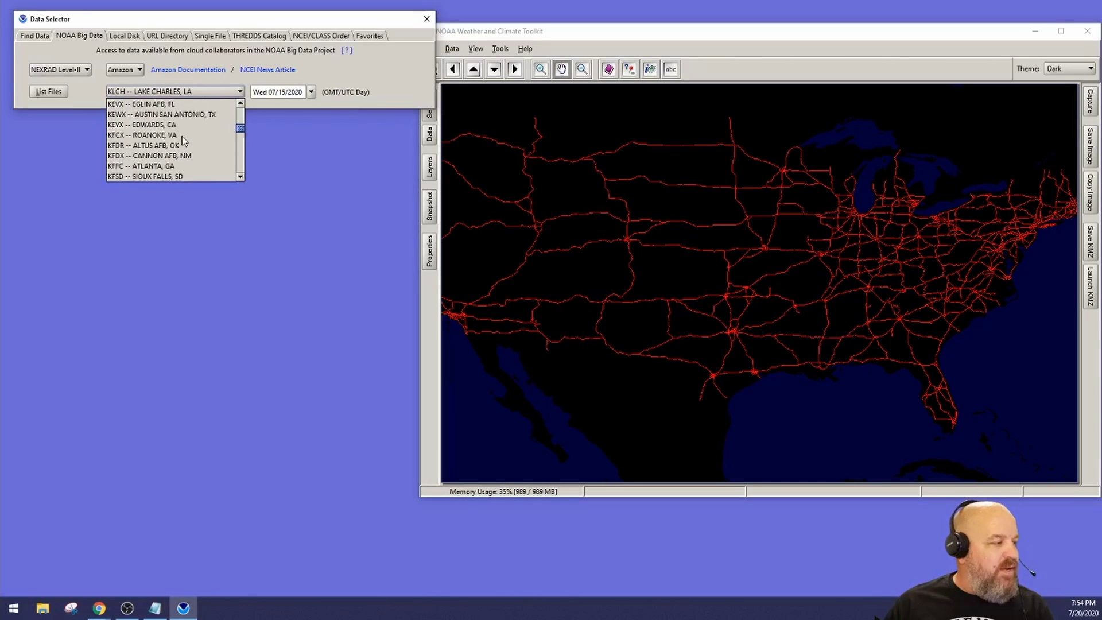
{"action": "scroll", "coordinate": [182, 139], "scroll_direction": "up", "scroll_amount": 15}
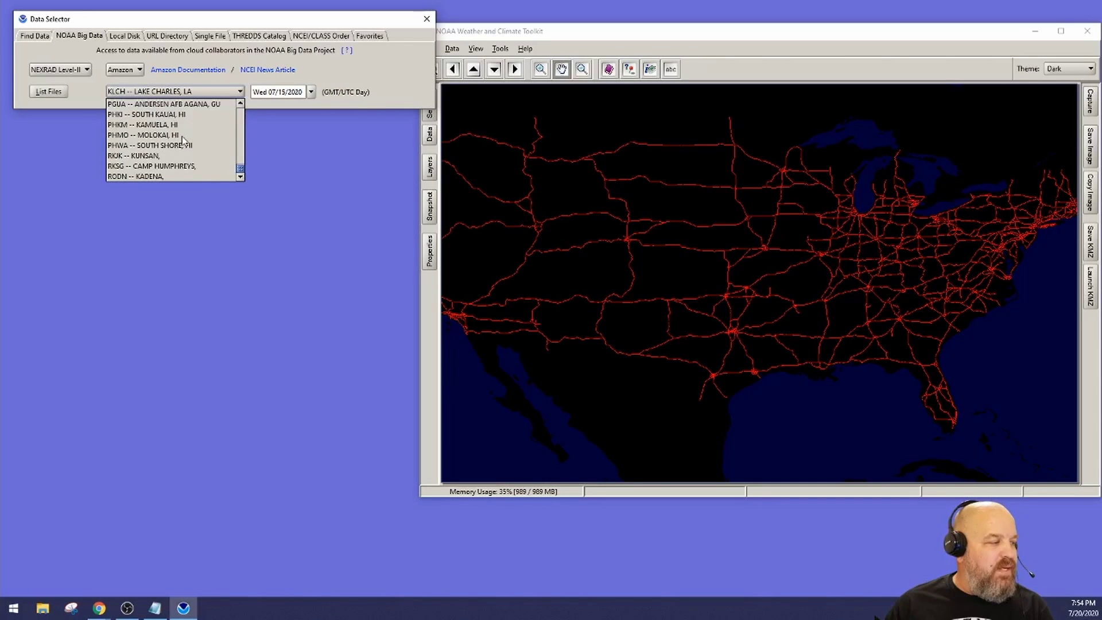
{"action": "left_click", "coordinate": [241, 93]}
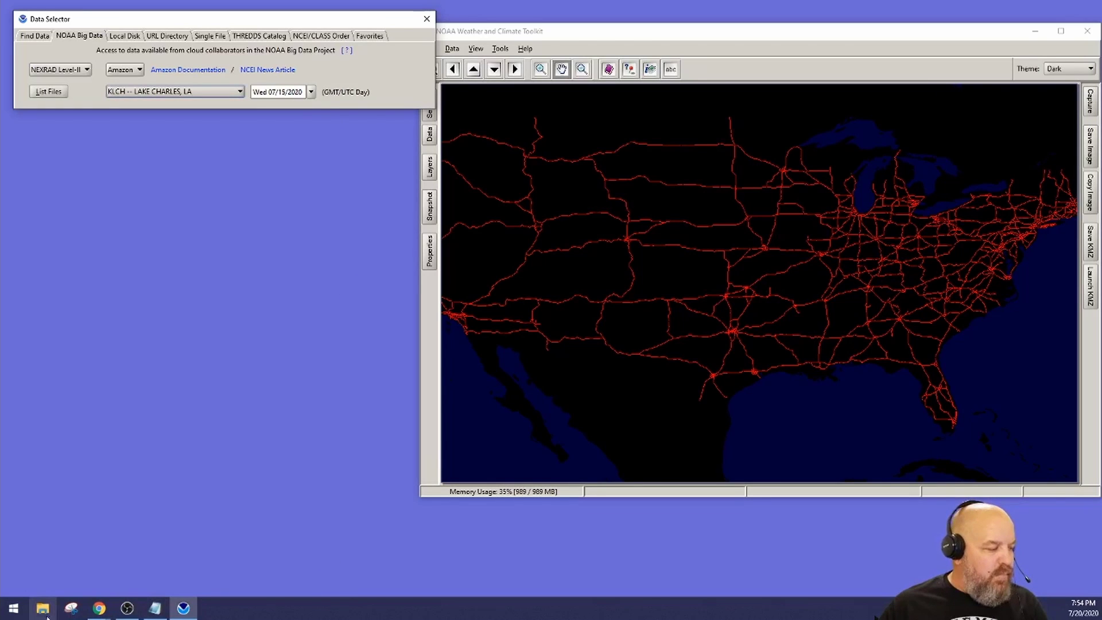
Switch to Chrome and bring up the NEXRAD Coverage Below 10,000 Feet AGL map image
{"action": "left_click", "coordinate": [105, 616]}
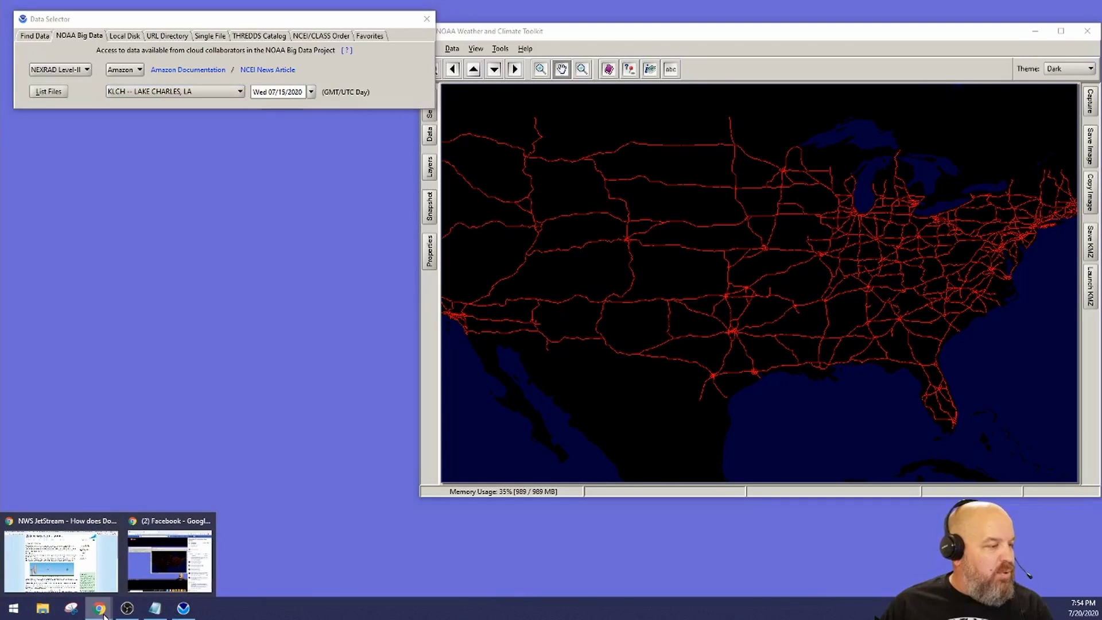
{"action": "left_click", "coordinate": [105, 583]}
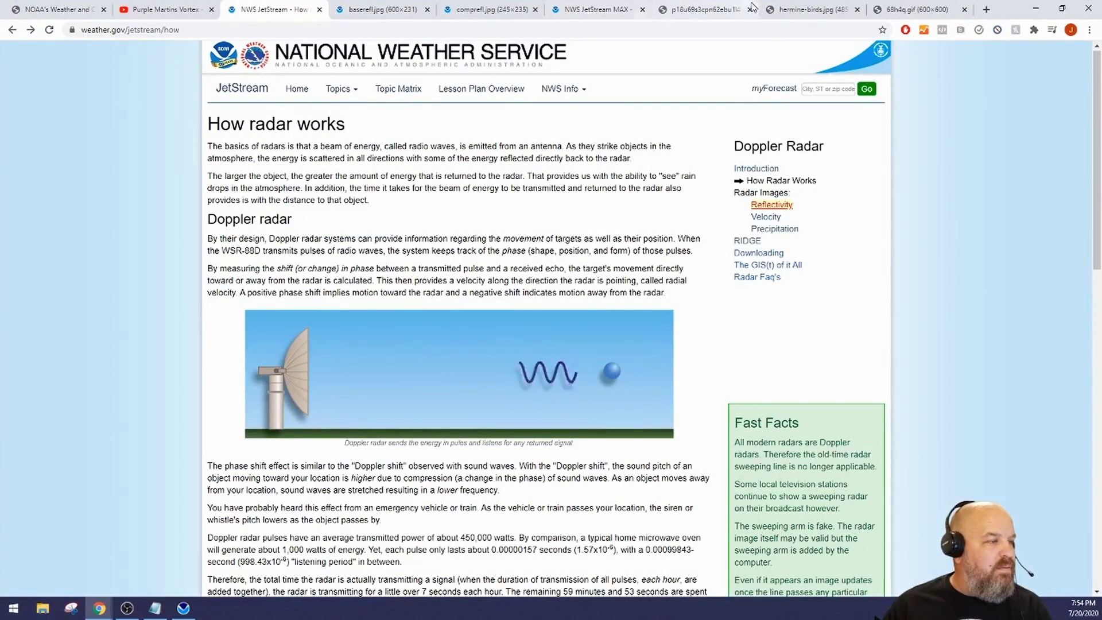
{"action": "left_click", "coordinate": [881, 13]}
{"action": "left_click", "coordinate": [821, 9]}
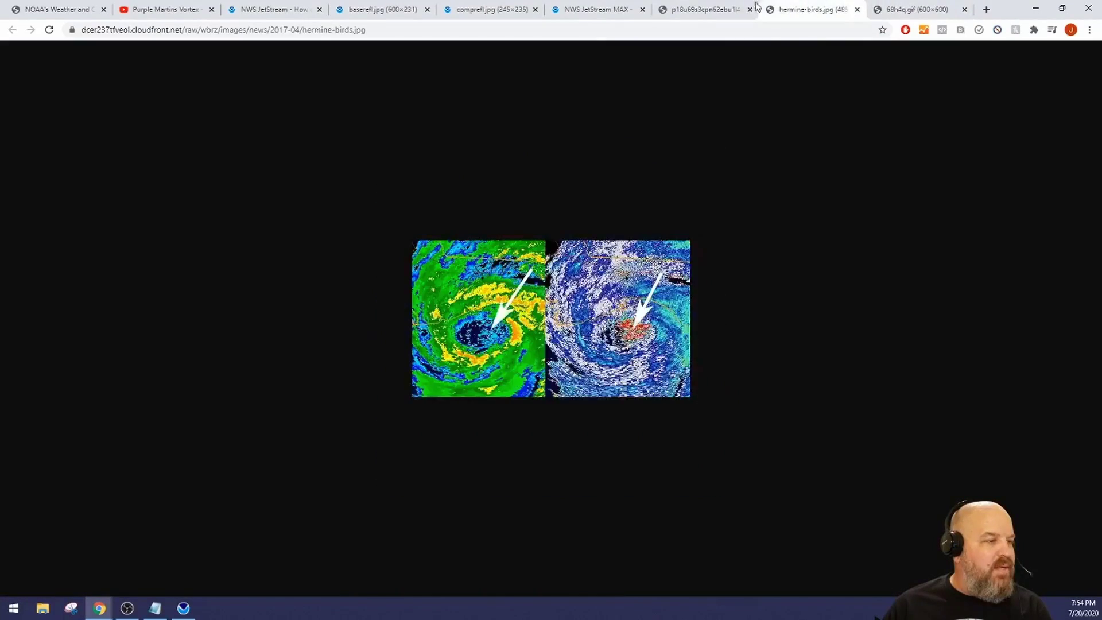
{"action": "left_click", "coordinate": [706, 7]}
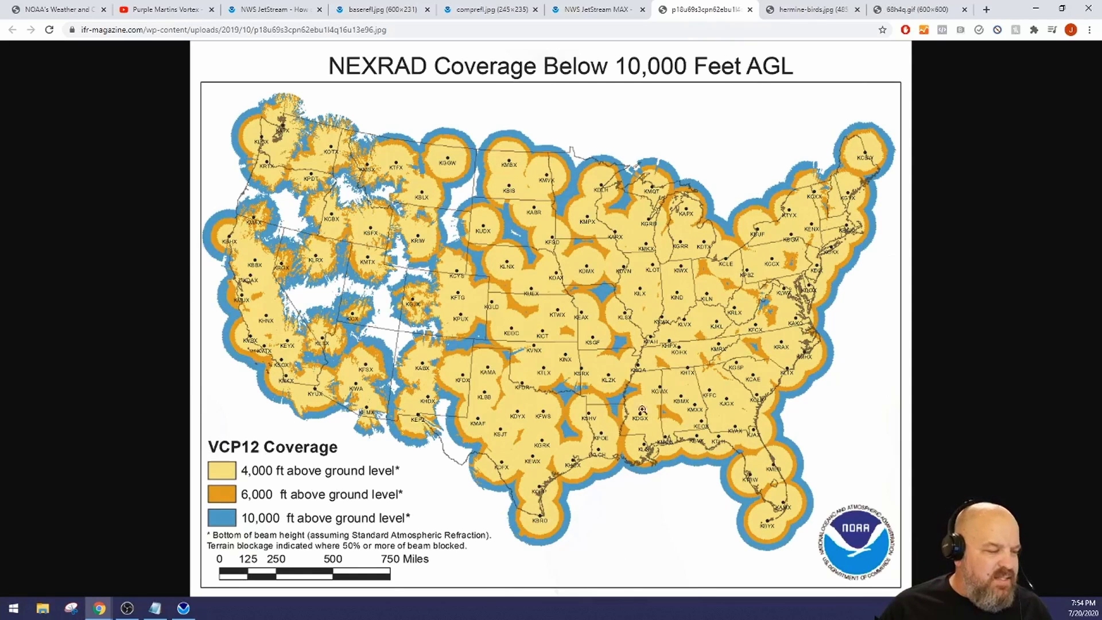
Examine the radar station codes across the southeastern United States on the enlarged coverage map, then restore its full view
{"action": "left_click", "coordinate": [660, 393]}
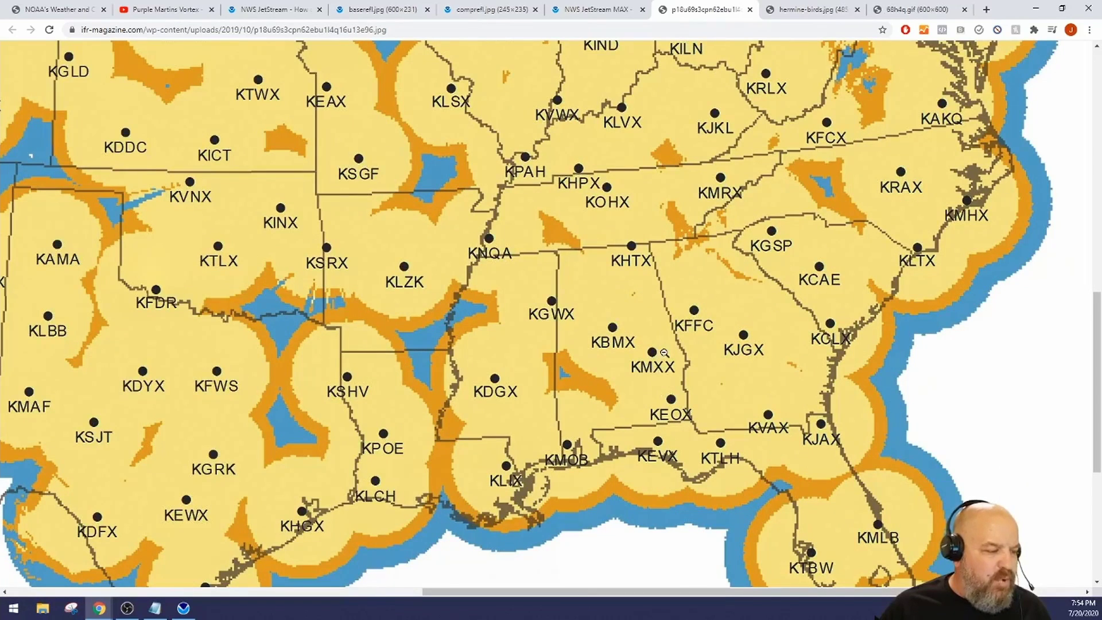
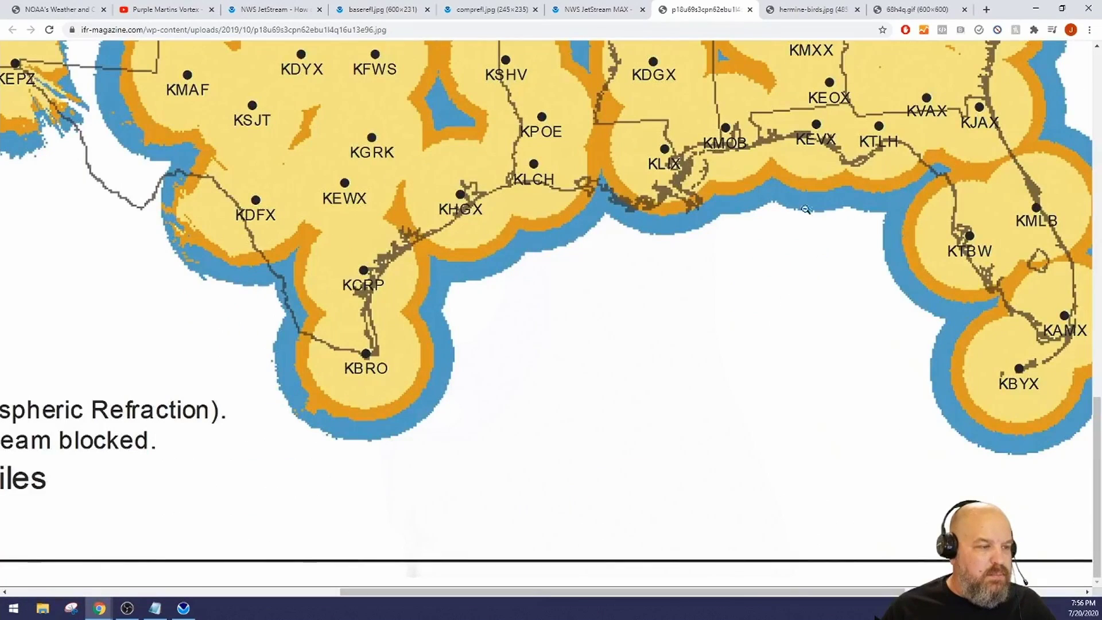
{"action": "left_click", "coordinate": [806, 208]}
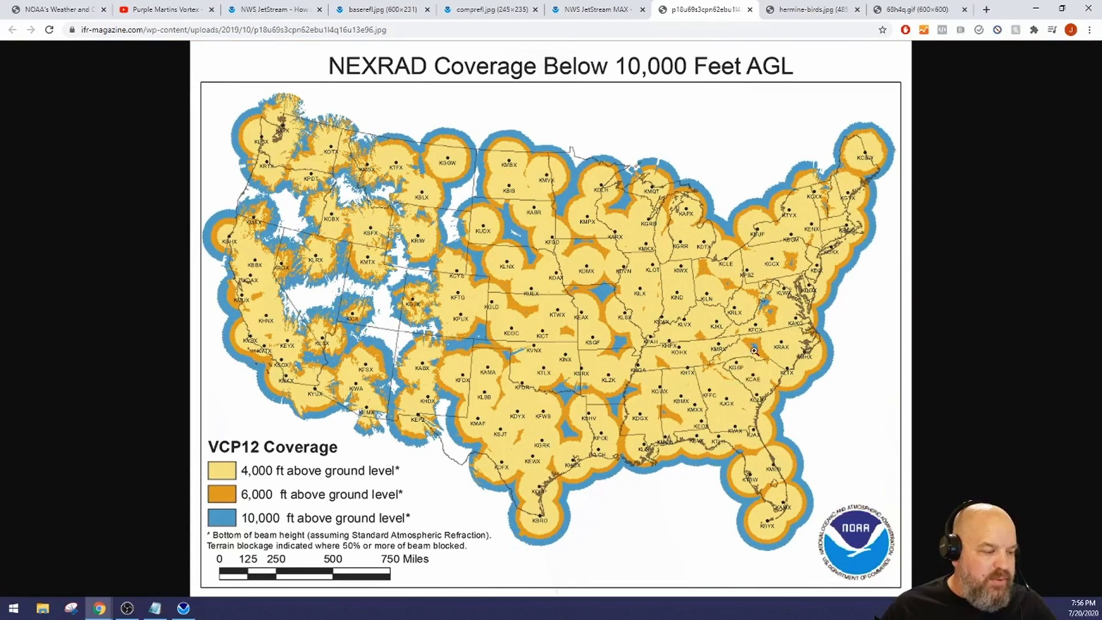
{"action": "left_click", "coordinate": [753, 378]}
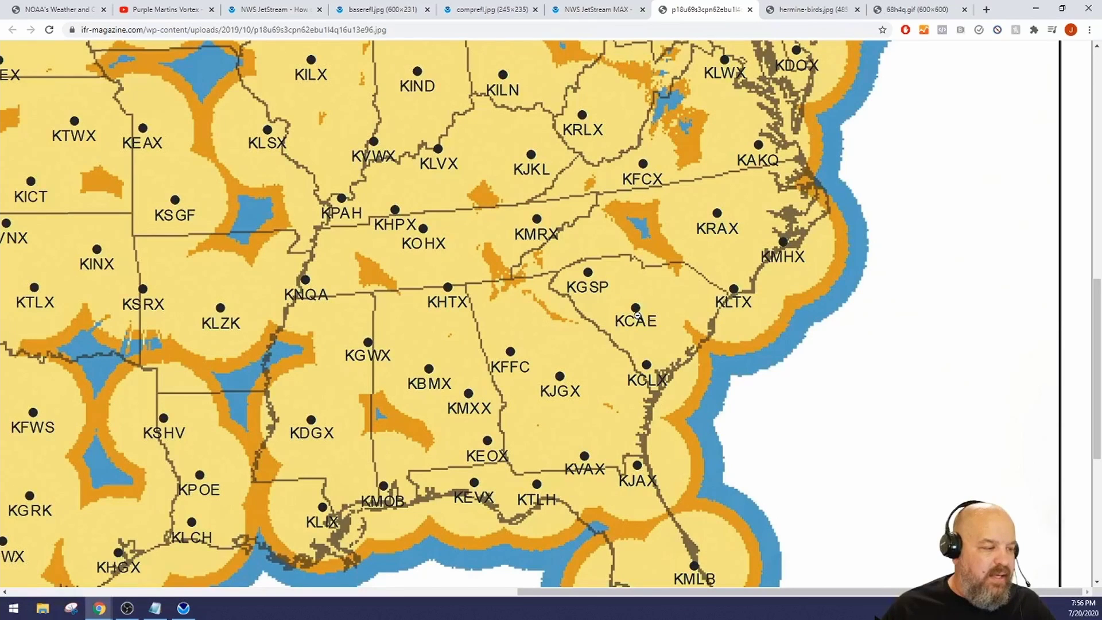
{"action": "left_click", "coordinate": [625, 320]}
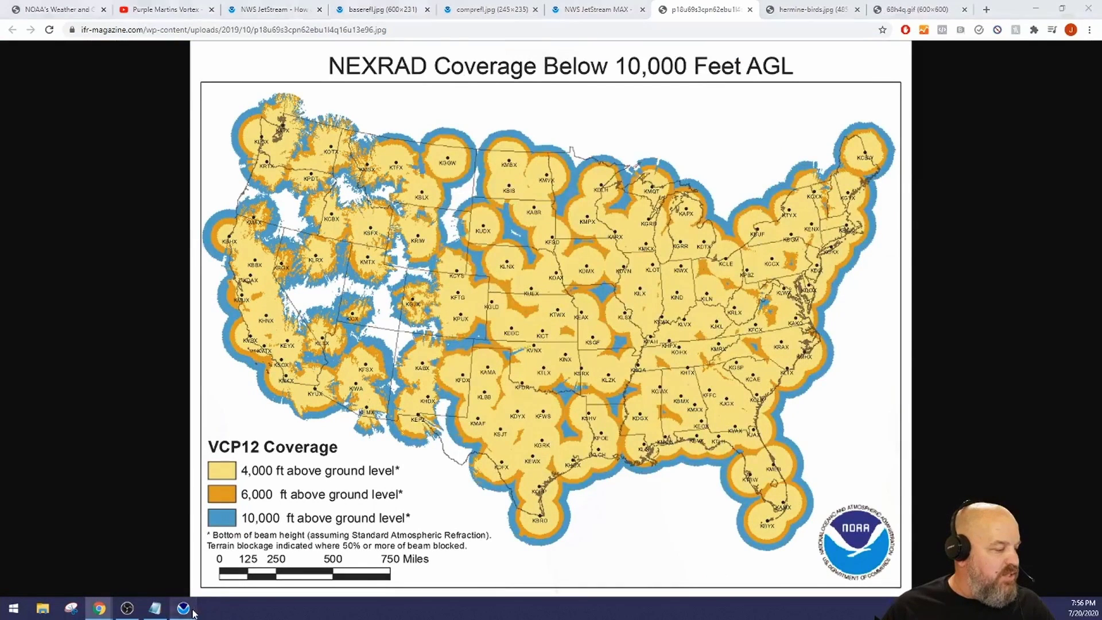
Return to the NOAA Weather and Climate Toolkit and set the radar station to KCAE -- COLUMBIA, SC
{"action": "left_click", "coordinate": [183, 608]}
{"action": "left_click", "coordinate": [204, 92]}
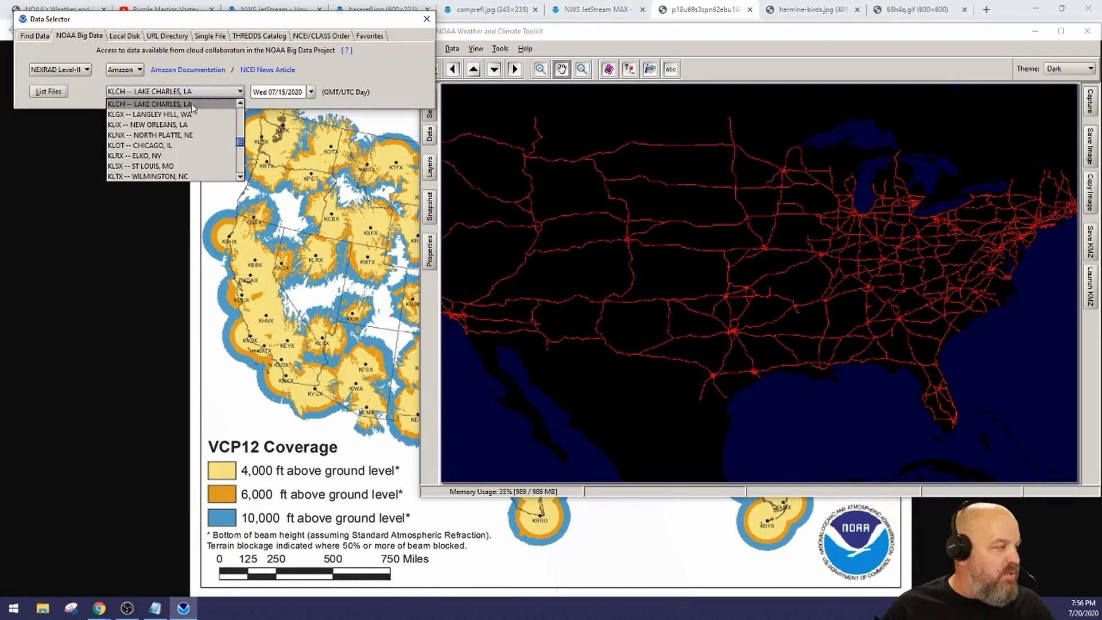
{"action": "scroll", "coordinate": [169, 142], "scroll_direction": "up", "scroll_amount": 9}
{"action": "scroll", "coordinate": [169, 142], "scroll_direction": "up", "scroll_amount": 8}
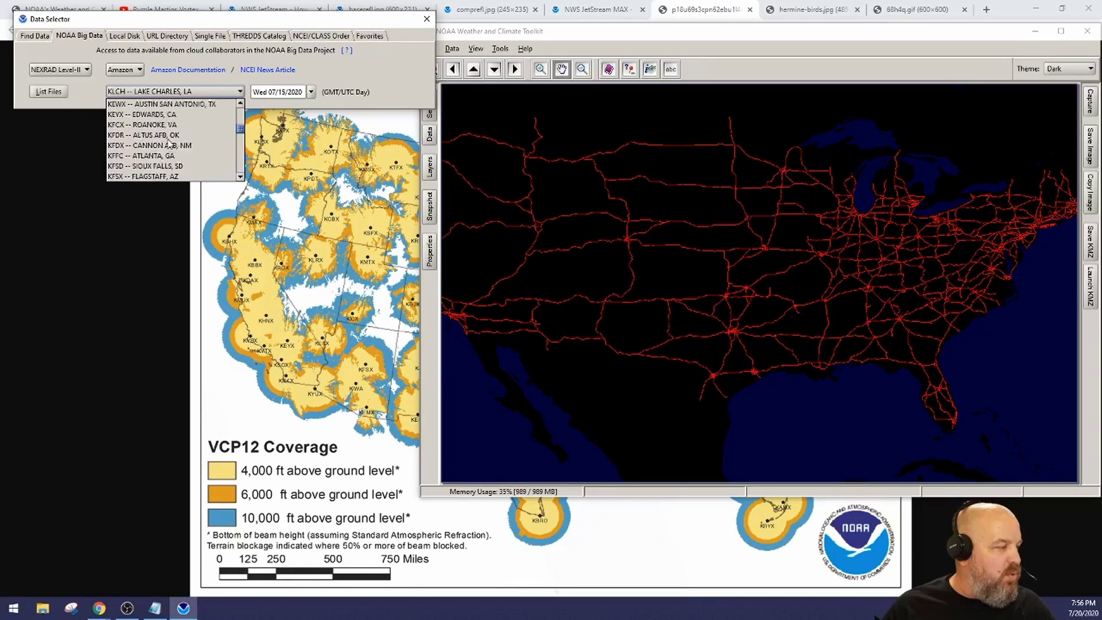
{"action": "scroll", "coordinate": [169, 143], "scroll_direction": "up", "scroll_amount": 5}
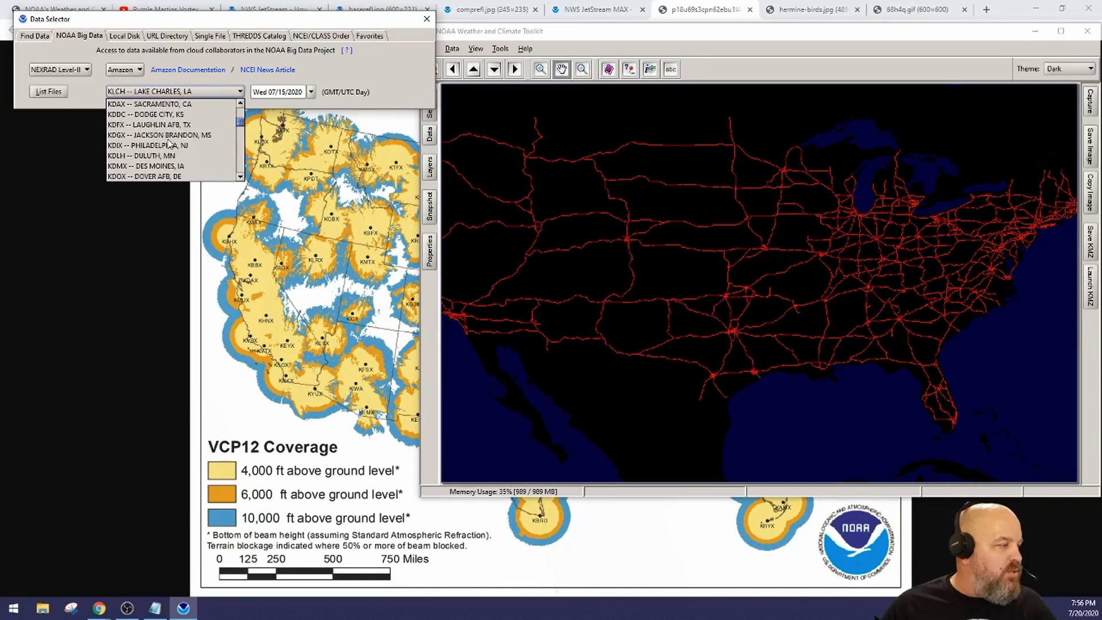
{"action": "left_click", "coordinate": [158, 125]}
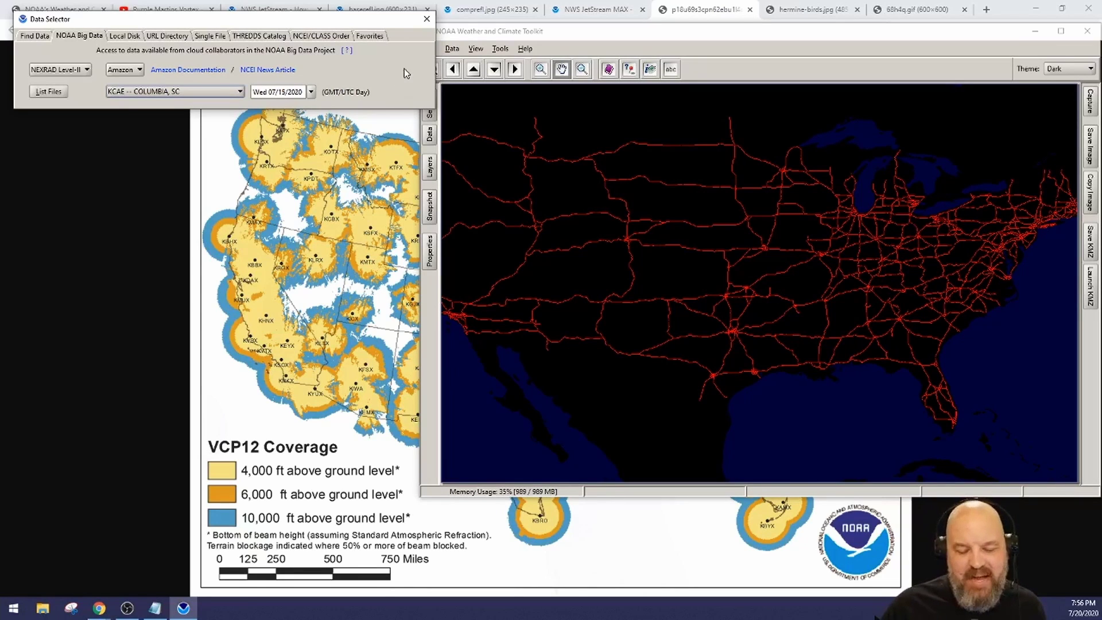
Choose Wed 07/15/2020 as the data date and list the available KCAE radar files
{"action": "left_click", "coordinate": [311, 92]}
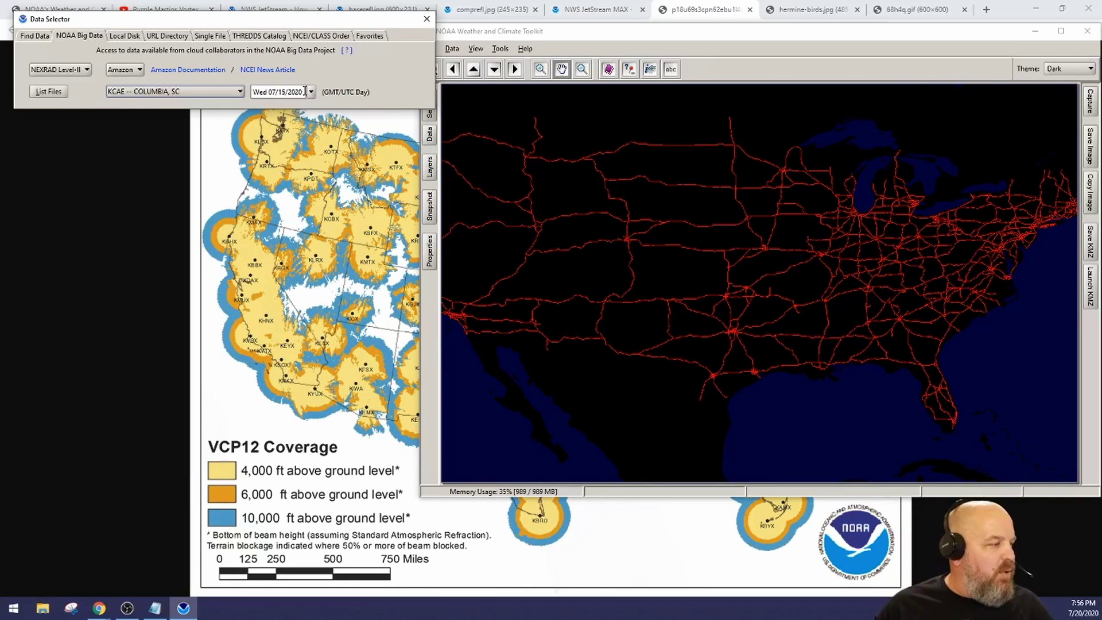
{"action": "left_click", "coordinate": [311, 92]}
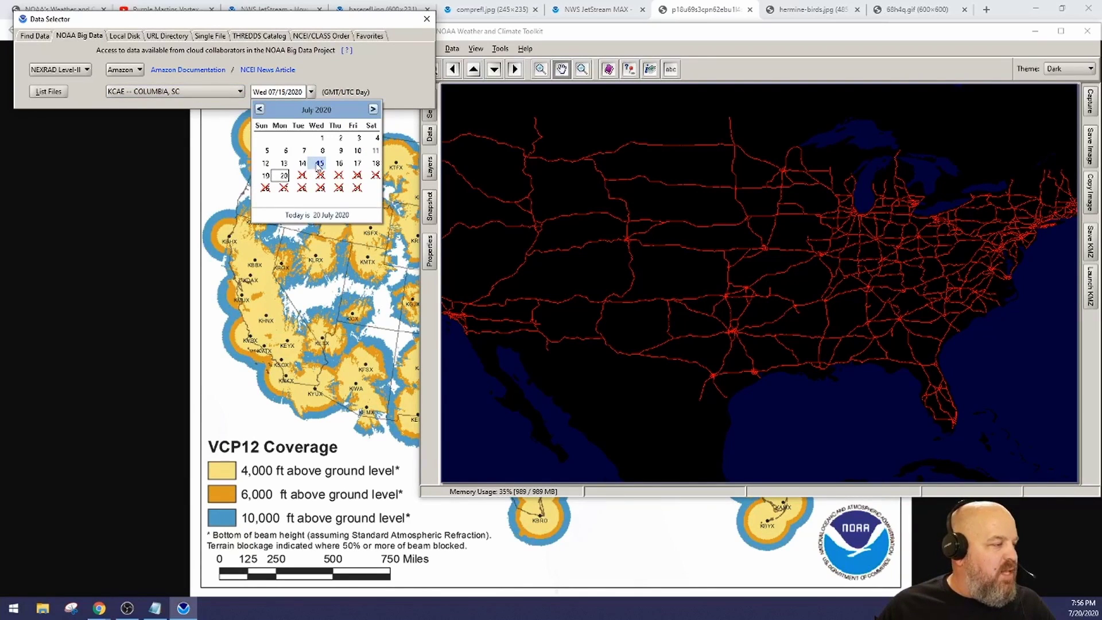
{"action": "left_click", "coordinate": [319, 164]}
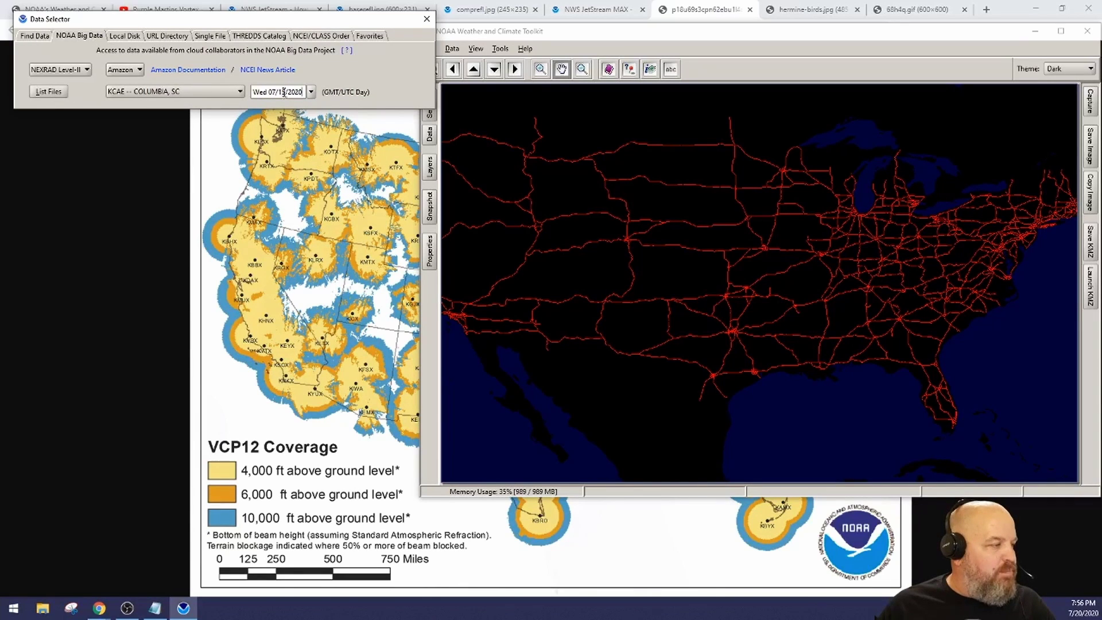
{"action": "left_click", "coordinate": [55, 91]}
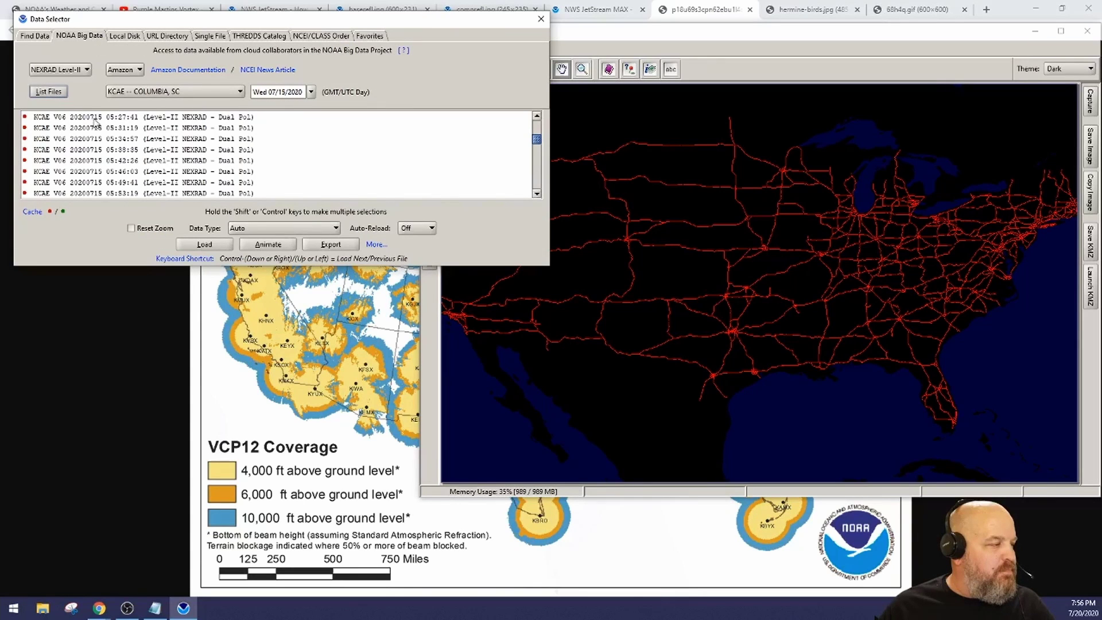
Move the Data Selector down, narrow it to fit beside the map, and show the beginning of the KCAE file list
{"action": "left_click_drag", "start_coordinate": [244, 17], "coordinate": [224, 188]}
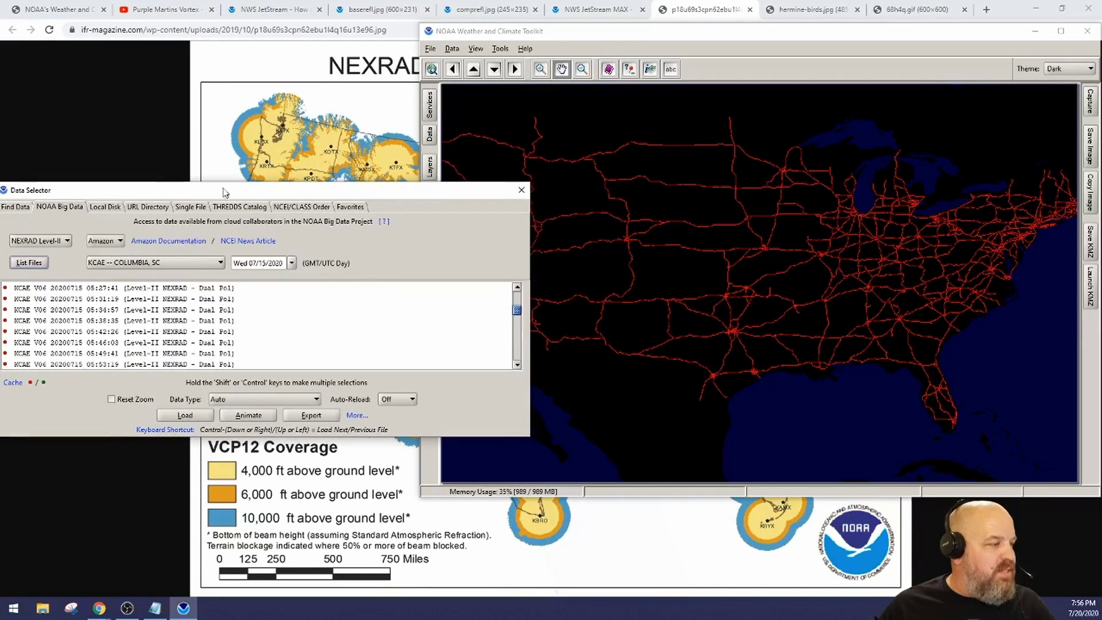
{"action": "left_click_drag", "start_coordinate": [529, 379], "coordinate": [412, 370]}
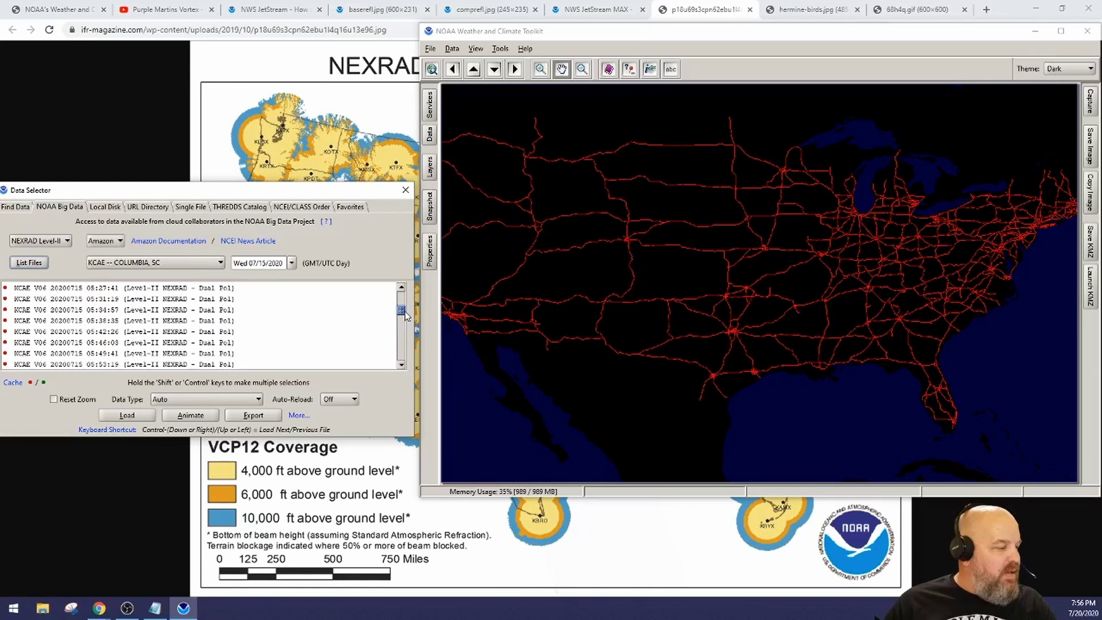
{"action": "left_click_drag", "start_coordinate": [401, 309], "coordinate": [376, 263]}
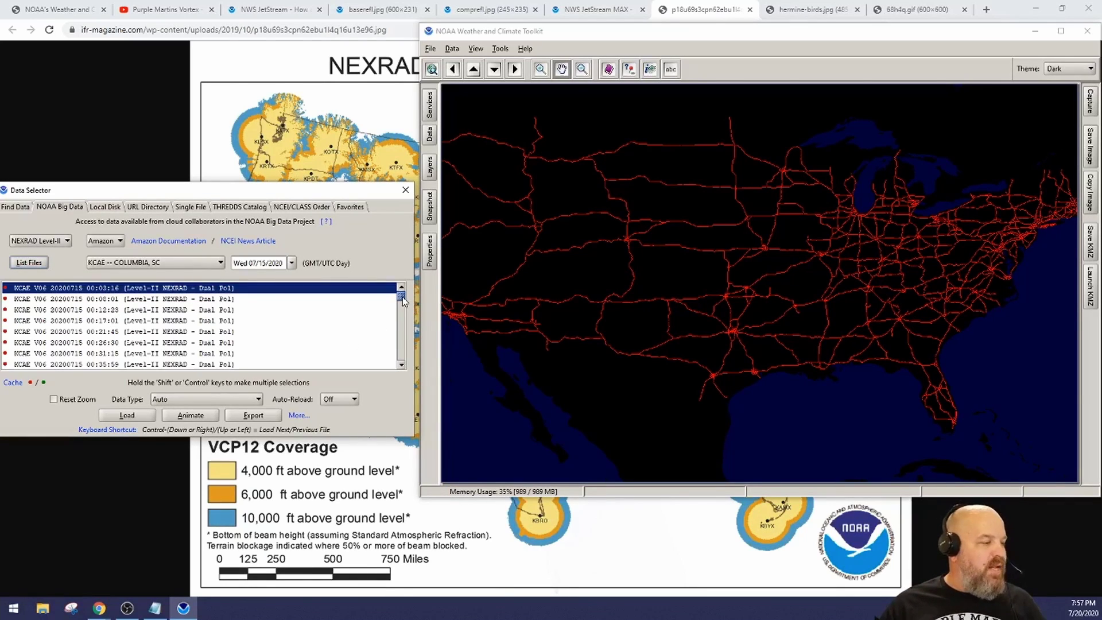
{"action": "mouse_move", "coordinate": [403, 300]}
{"action": "left_mouse_down"}
{"action": "mouse_move", "coordinate": [391, 366]}
{"action": "mouse_move", "coordinate": [401, 296]}
{"action": "left_mouse_up"}
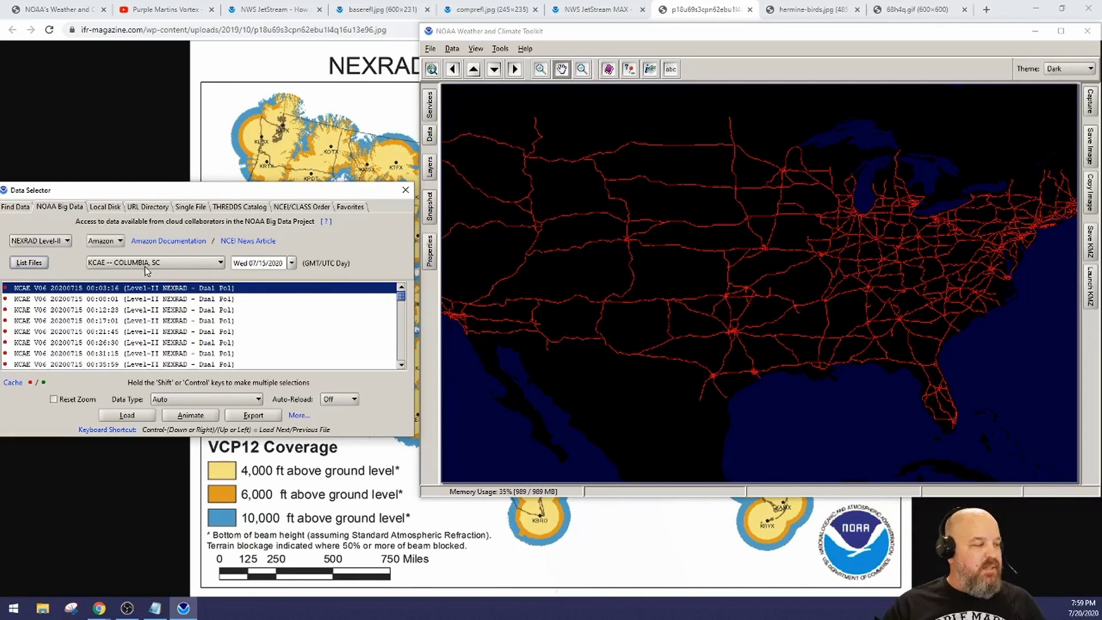
Look up the local sunrise time in a new Chrome tab by searching Google for "sunrise columbia sc july 15"
{"action": "left_click", "coordinate": [987, 10]}
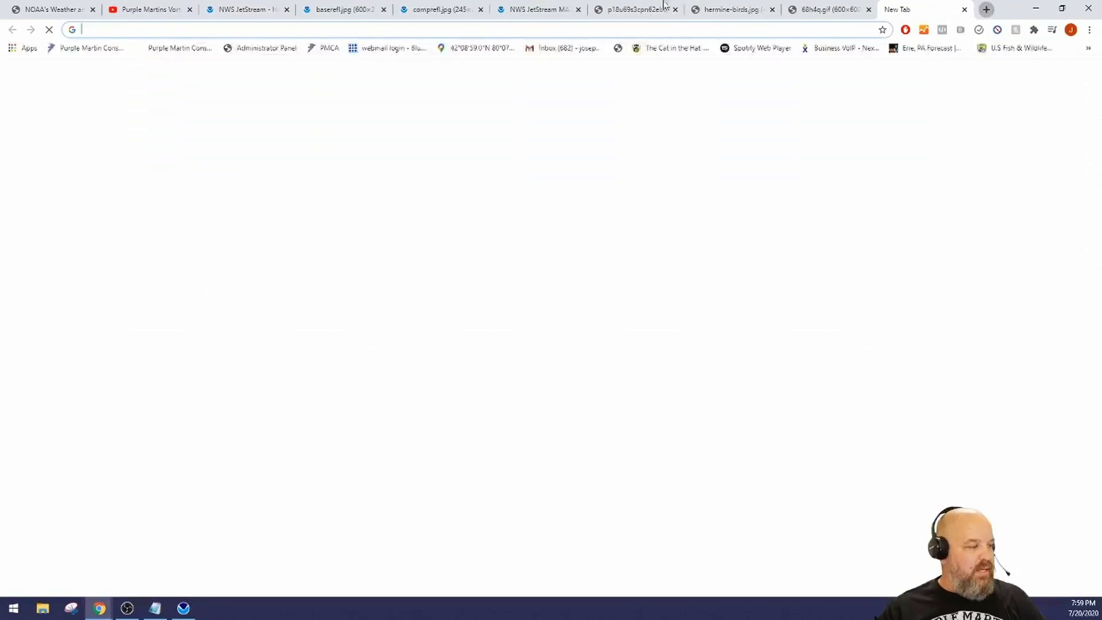
{"action": "type", "text": "subir"}
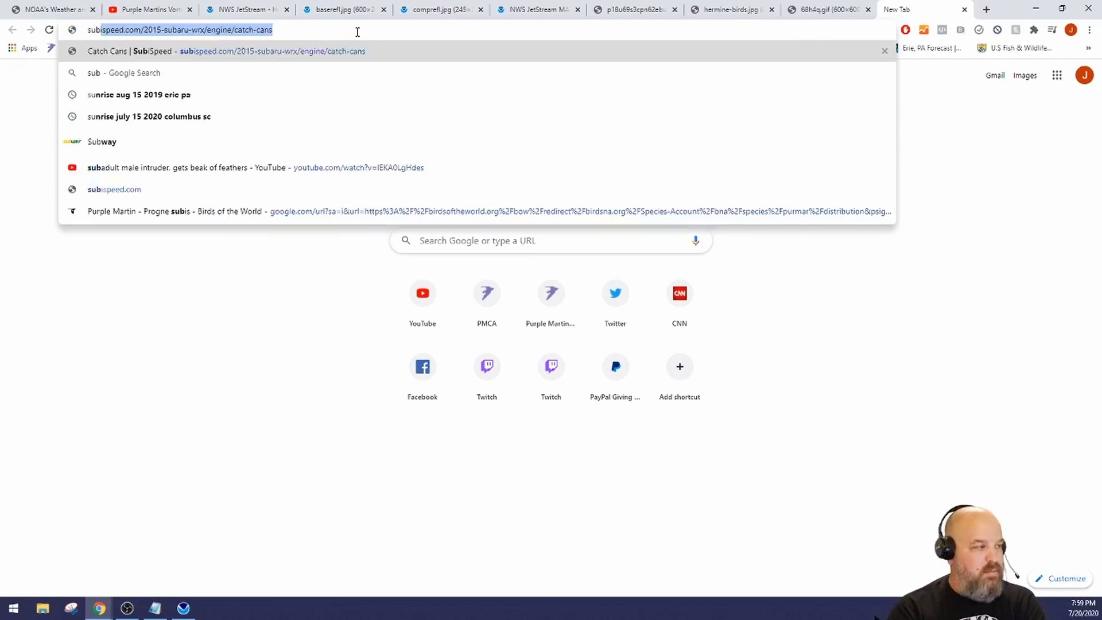
{"action": "key", "text": "BackSpace"}
{"action": "key", "text": "BackSpace"}
{"action": "key", "text": "BackSpace"}
{"action": "type", "text": "n"}
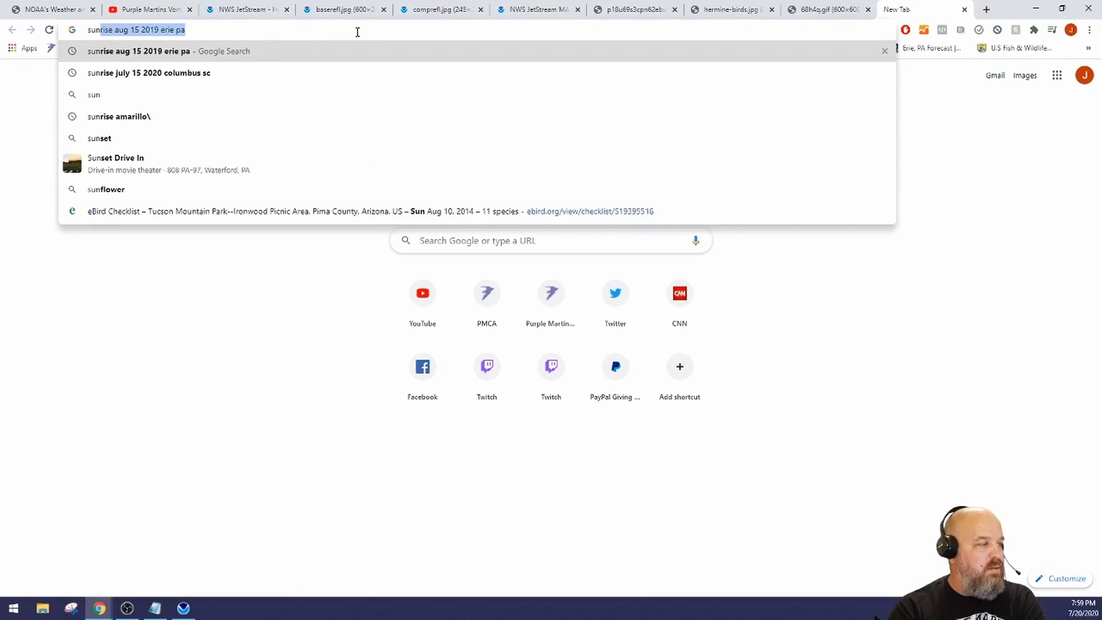
{"action": "type", "text": "rise"}
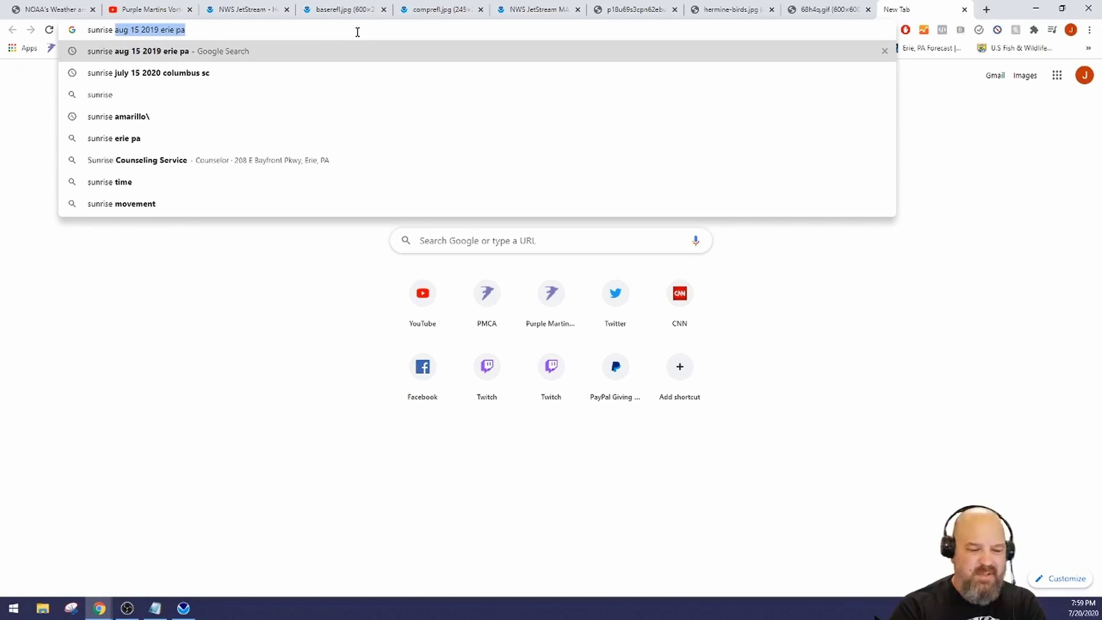
{"action": "type", "text": "colu"}
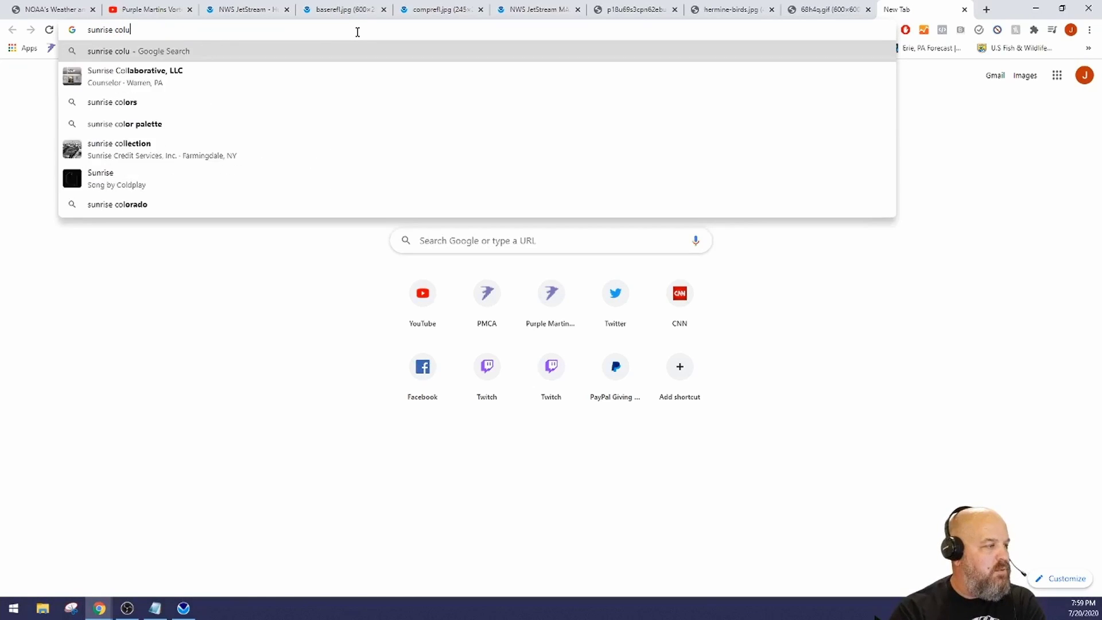
{"action": "type", "text": "mbia sc"}
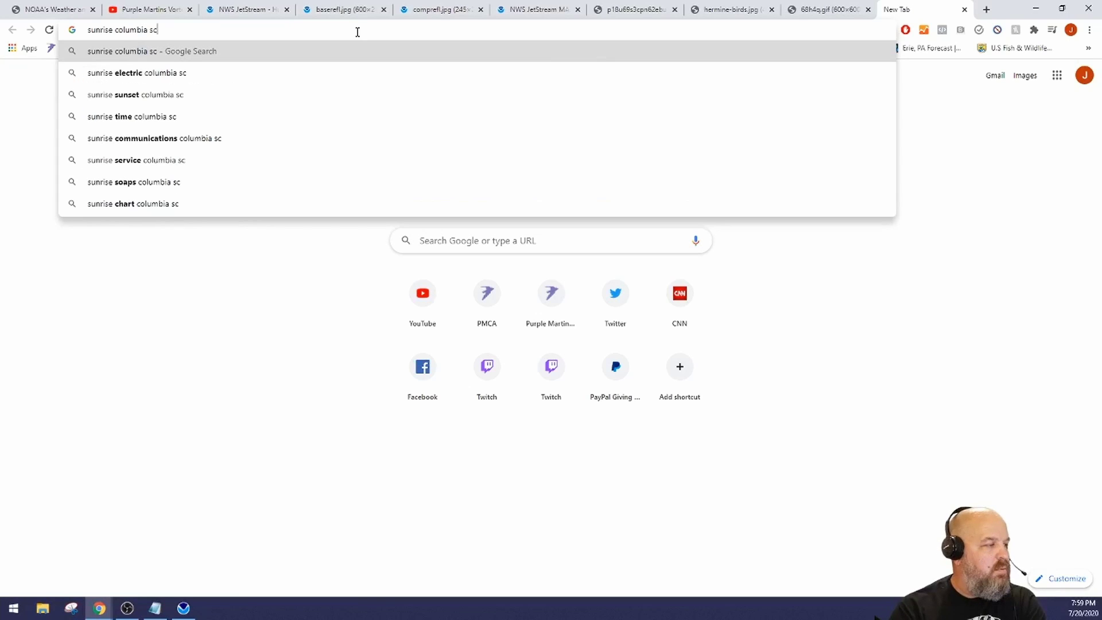
{"action": "type", "text": " july 15"}
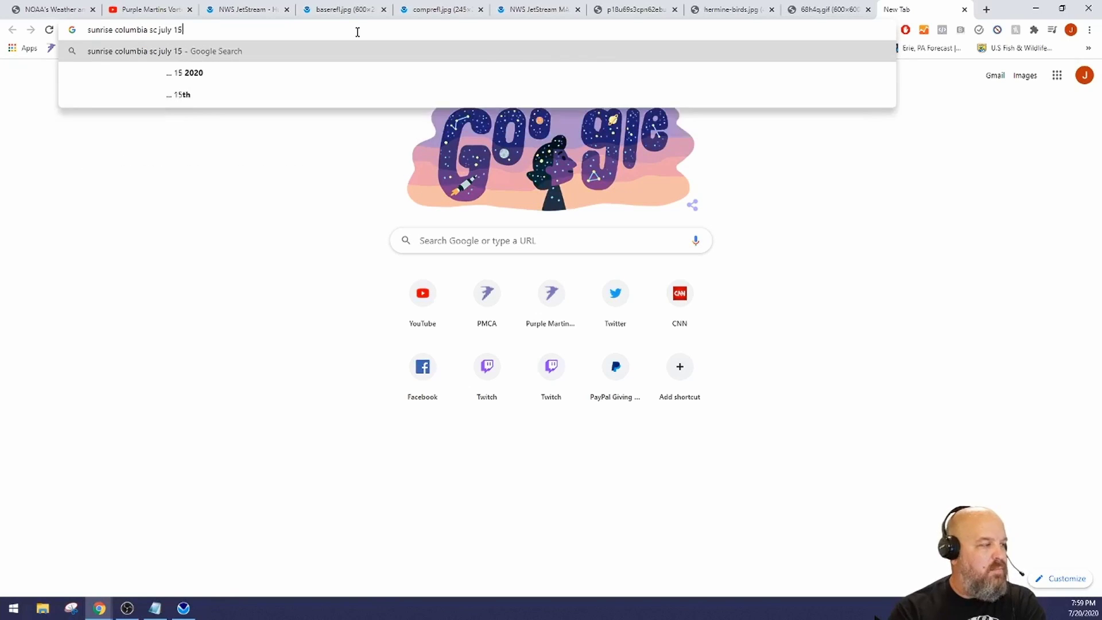
{"action": "key", "text": "Return"}
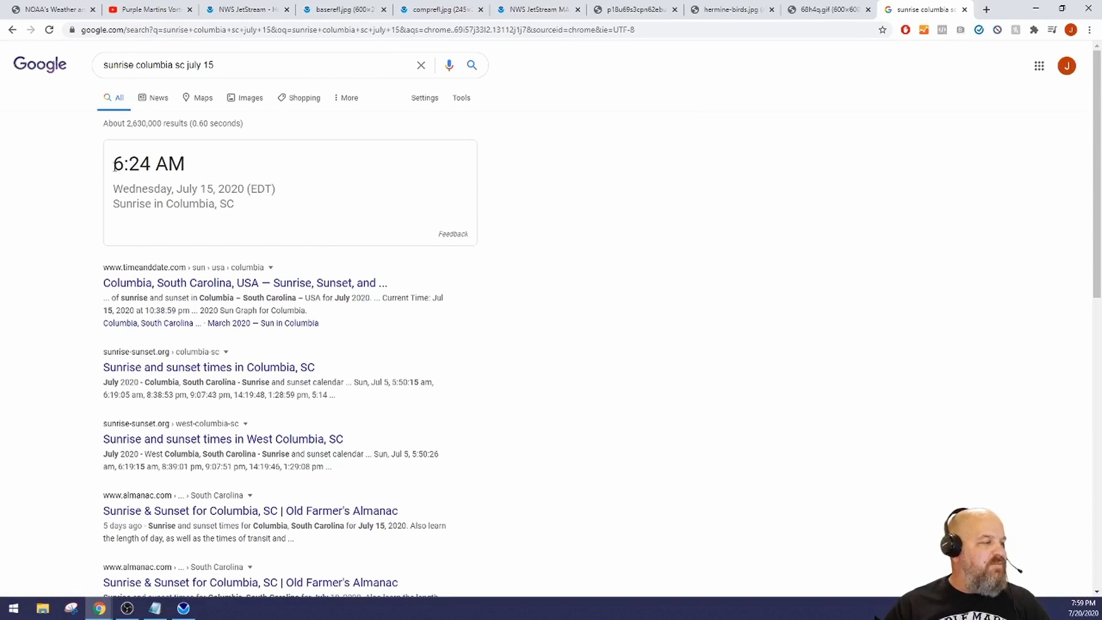
{"action": "left_click", "coordinate": [1037, 8]}
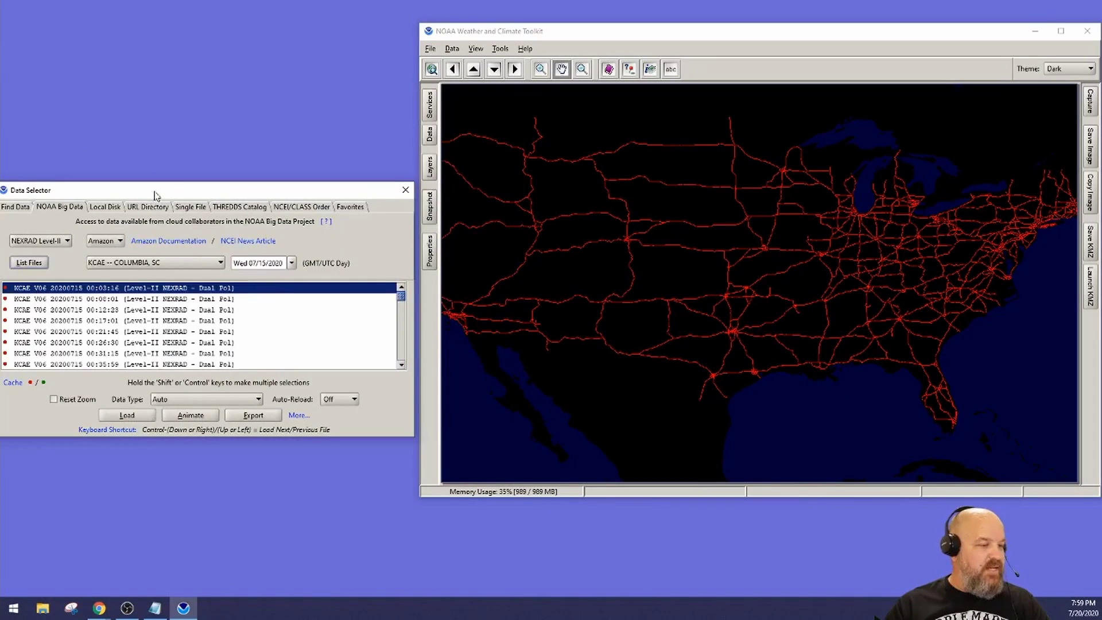
{"action": "left_click_drag", "start_coordinate": [153, 195], "coordinate": [212, 125]}
{"action": "scroll", "coordinate": [167, 264], "scroll_direction": "down", "scroll_amount": 9}
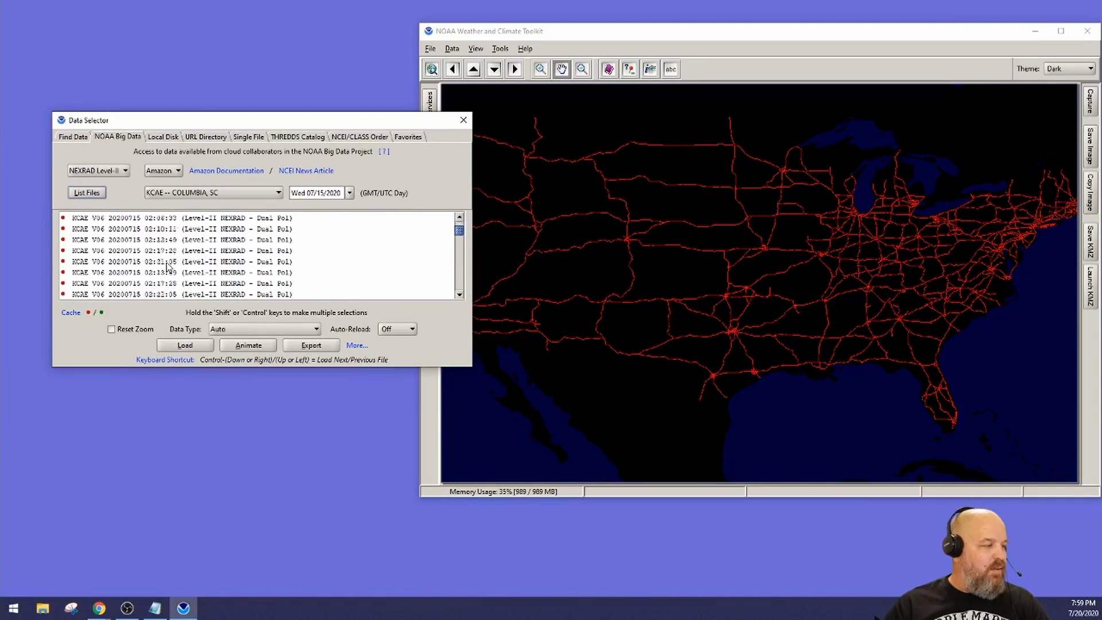
{"action": "scroll", "coordinate": [167, 264], "scroll_direction": "down", "scroll_amount": 20}
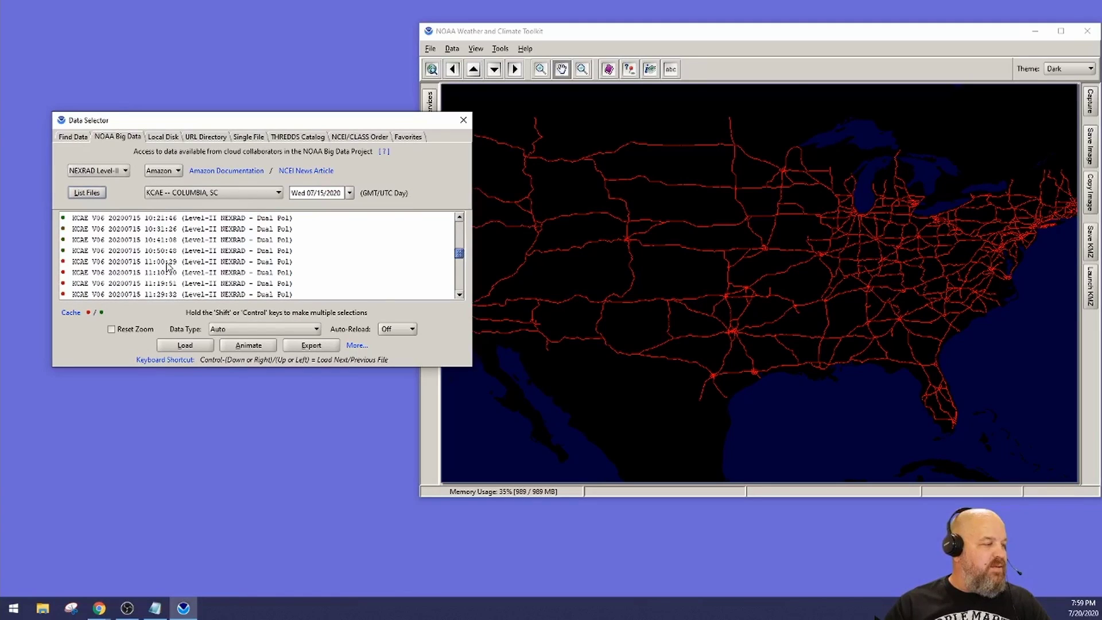
{"action": "scroll", "coordinate": [167, 264], "scroll_direction": "up", "scroll_amount": 1}
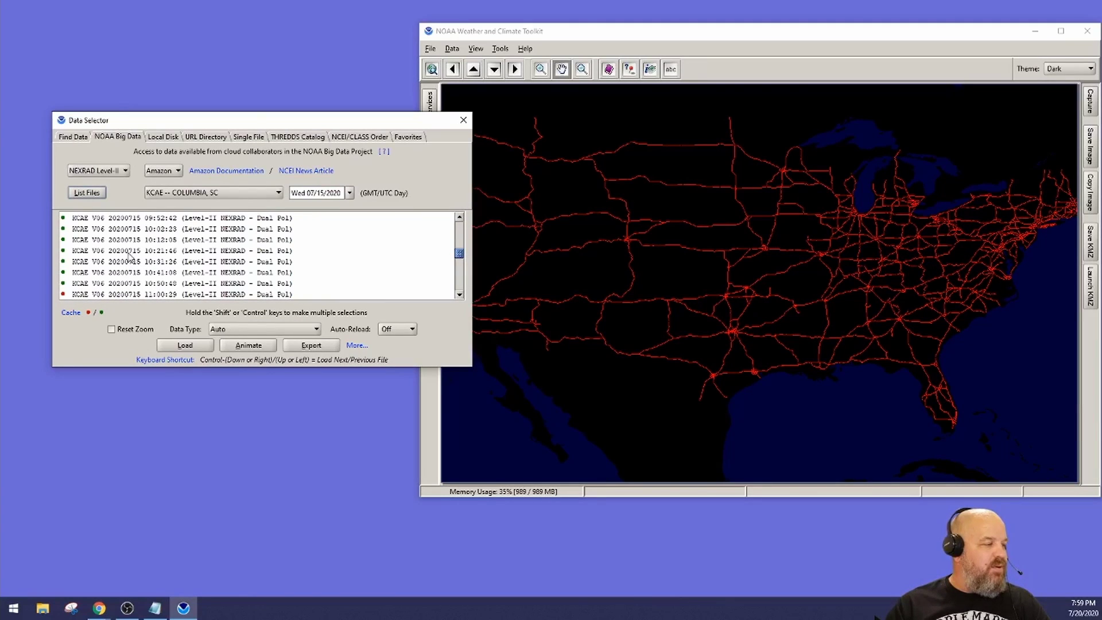
{"action": "left_click", "coordinate": [127, 251]}
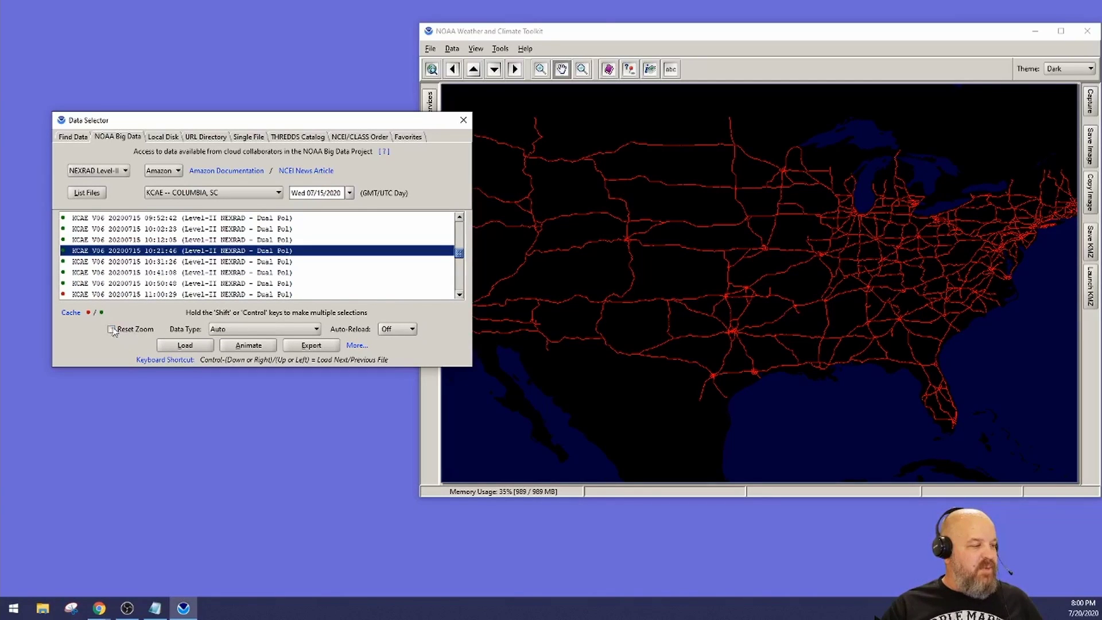
{"action": "left_click", "coordinate": [184, 346]}
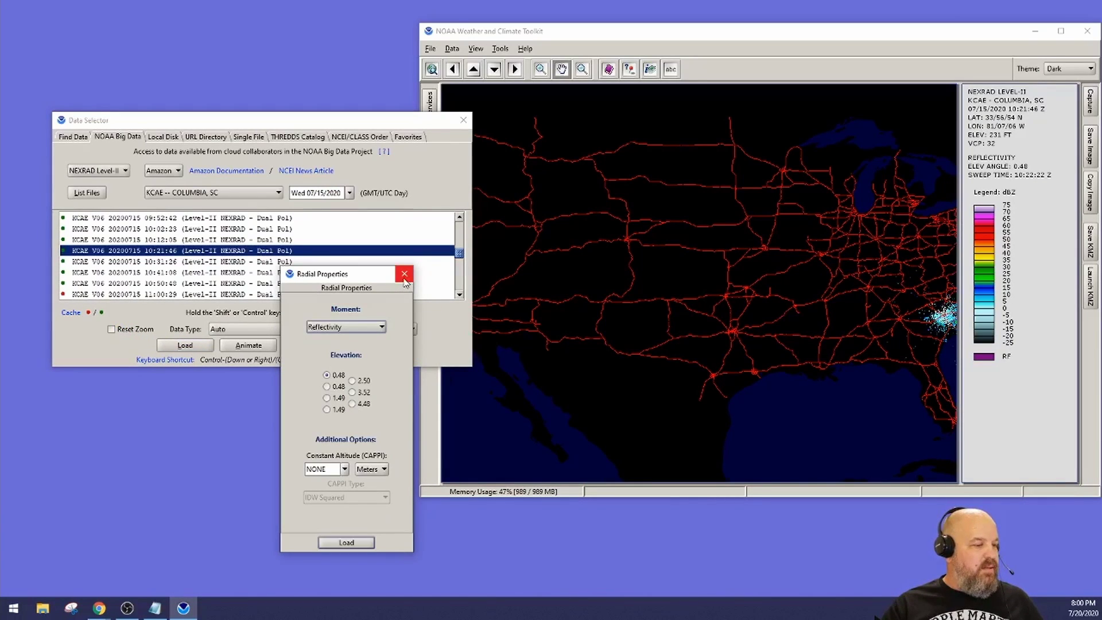
Enable Reset Zoom and reload the 10:21:46 file so the map centers on the Columbia radar coverage
{"action": "left_click", "coordinate": [112, 330]}
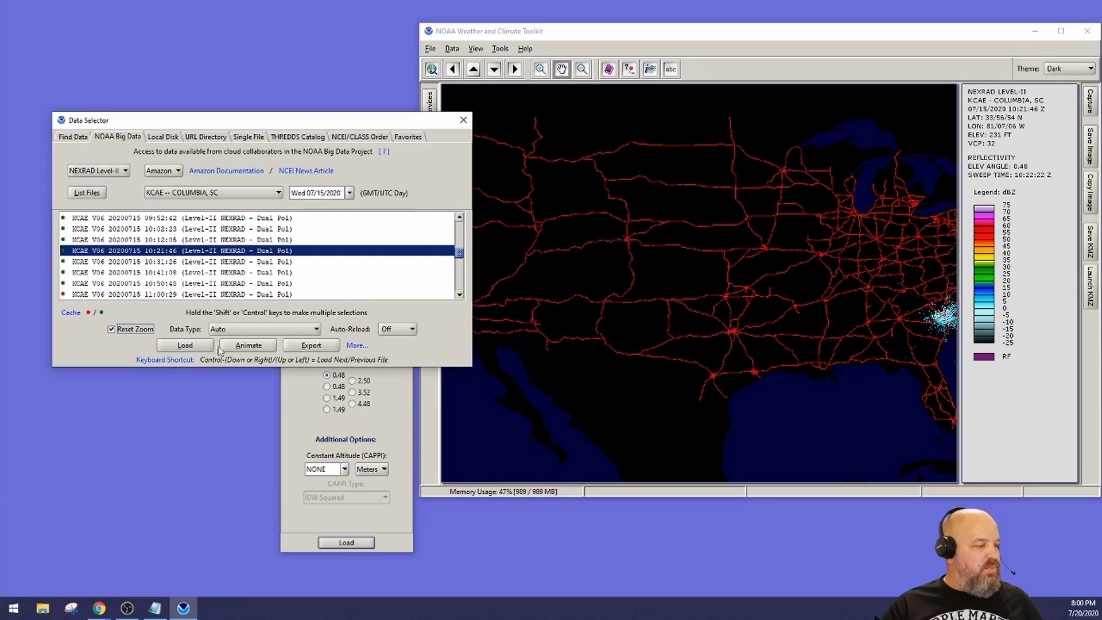
{"action": "left_click", "coordinate": [182, 348]}
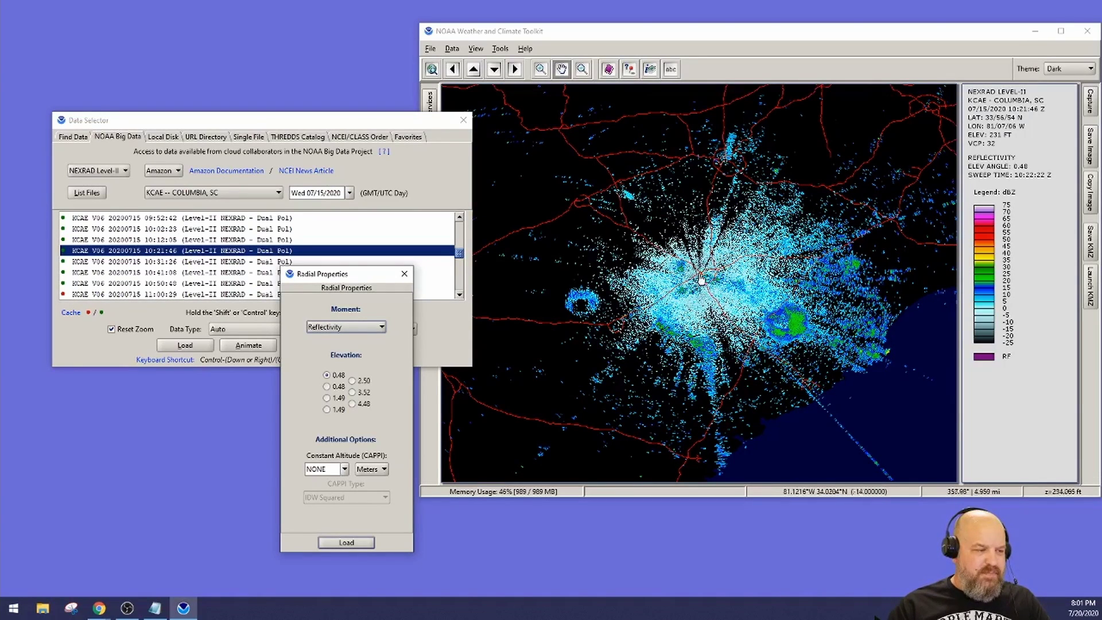
{"action": "scroll", "coordinate": [702, 281], "scroll_direction": "up", "scroll_amount": 2}
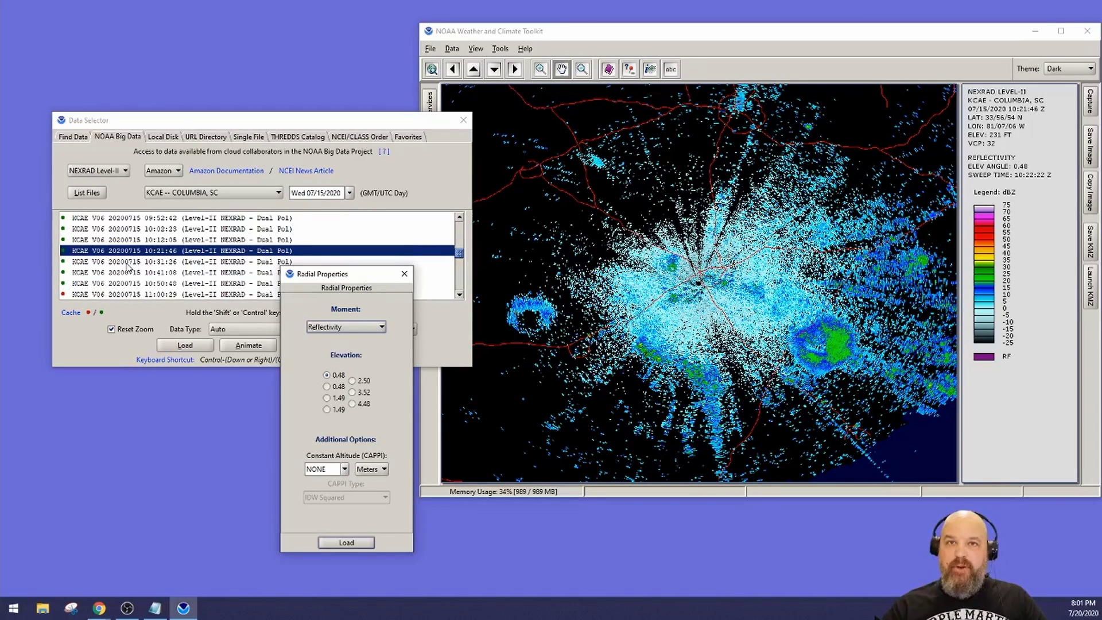
Load the following KCAE scans, 10:31:26 and 10:41:08, to follow the expanding rings
{"action": "left_click", "coordinate": [127, 262]}
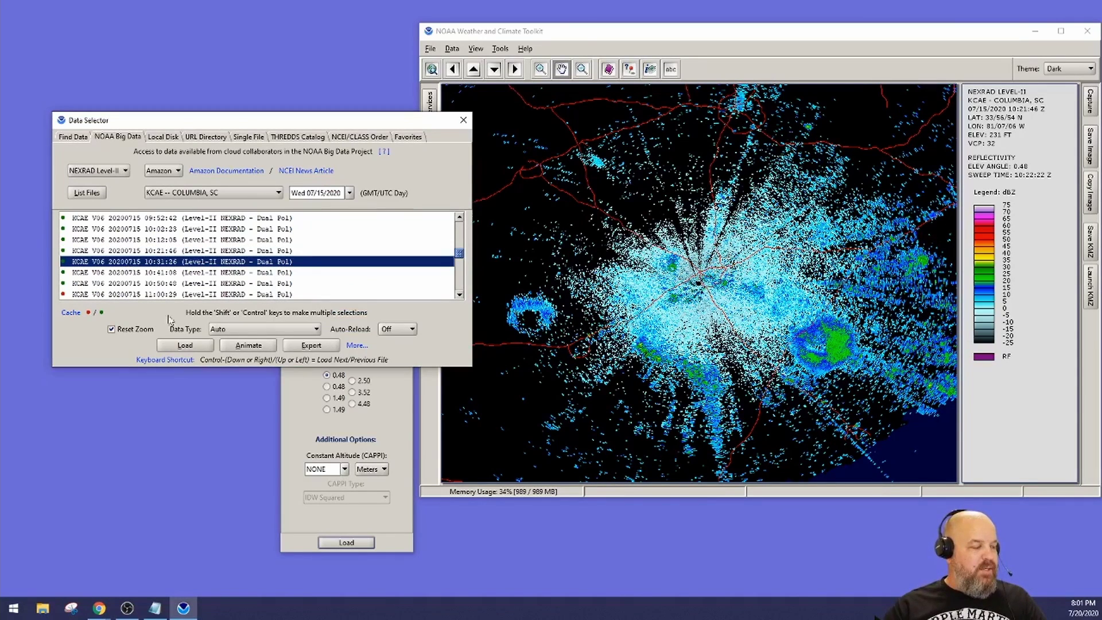
{"action": "left_click", "coordinate": [184, 348]}
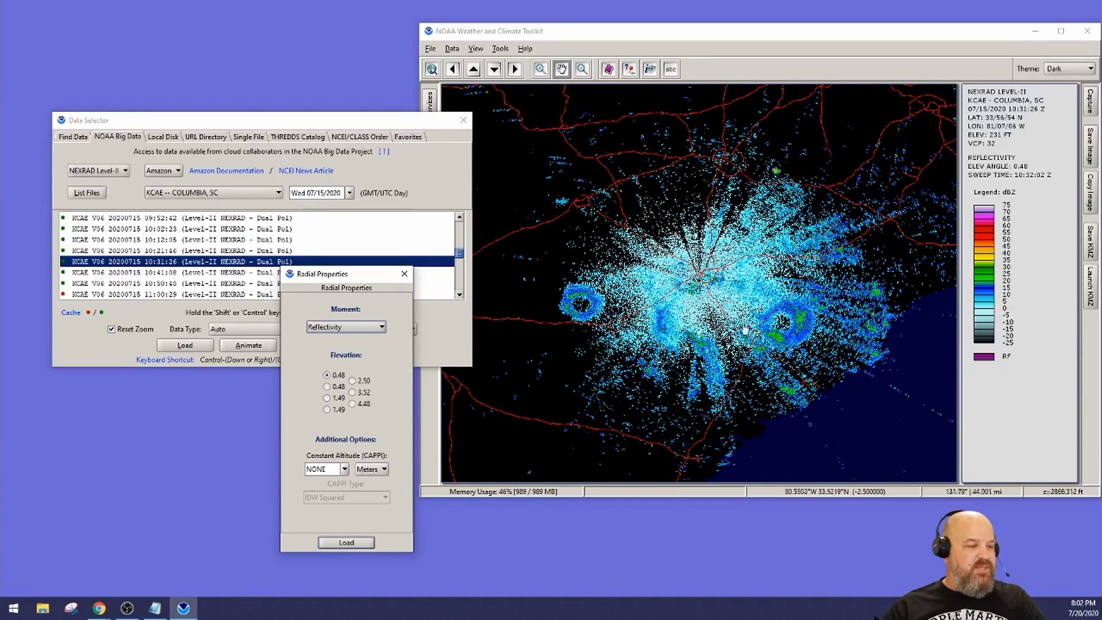
{"action": "left_click", "coordinate": [102, 274]}
{"action": "left_click", "coordinate": [173, 349]}
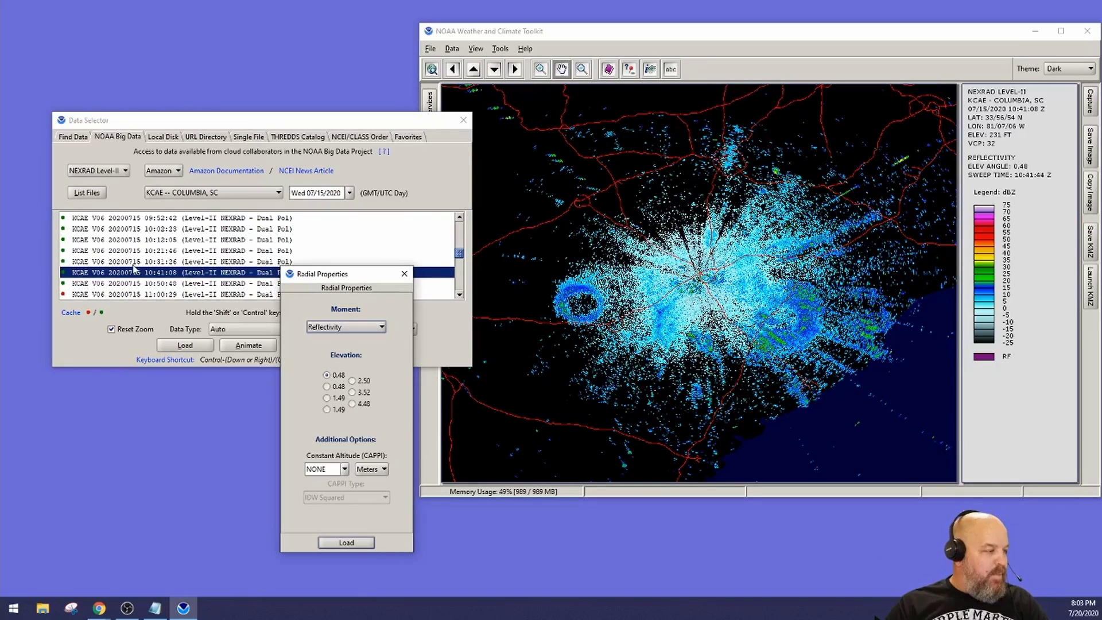
Go back in the file list and load the earlier KCAE scans from 10:12:05 and 10:02:23
{"action": "scroll", "coordinate": [134, 268], "scroll_direction": "up", "scroll_amount": 1}
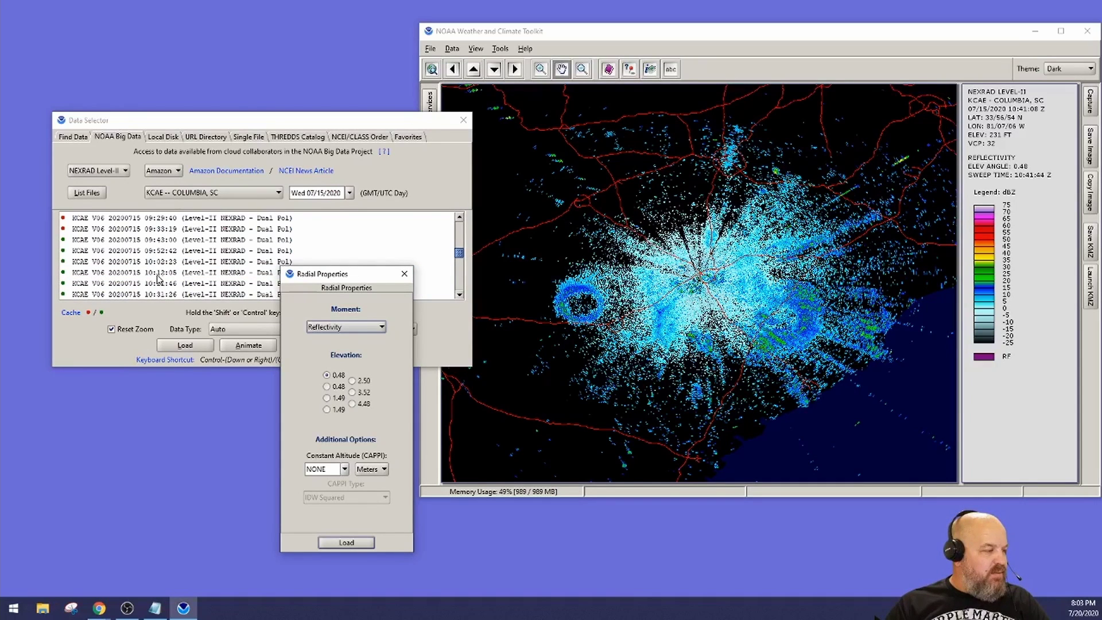
{"action": "left_click", "coordinate": [112, 274]}
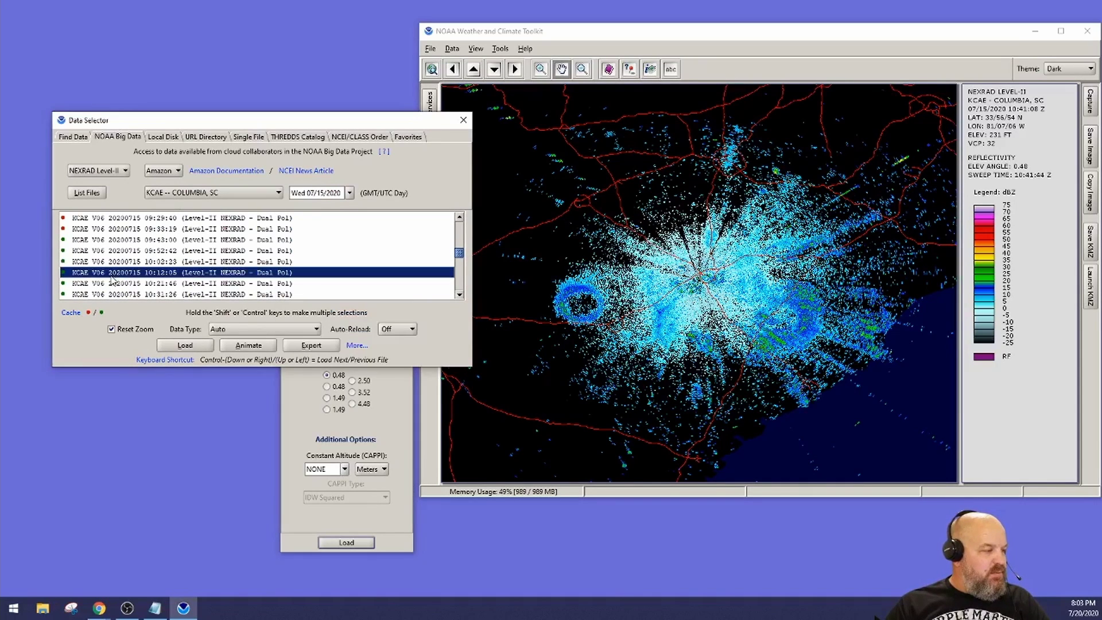
{"action": "left_click", "coordinate": [190, 348]}
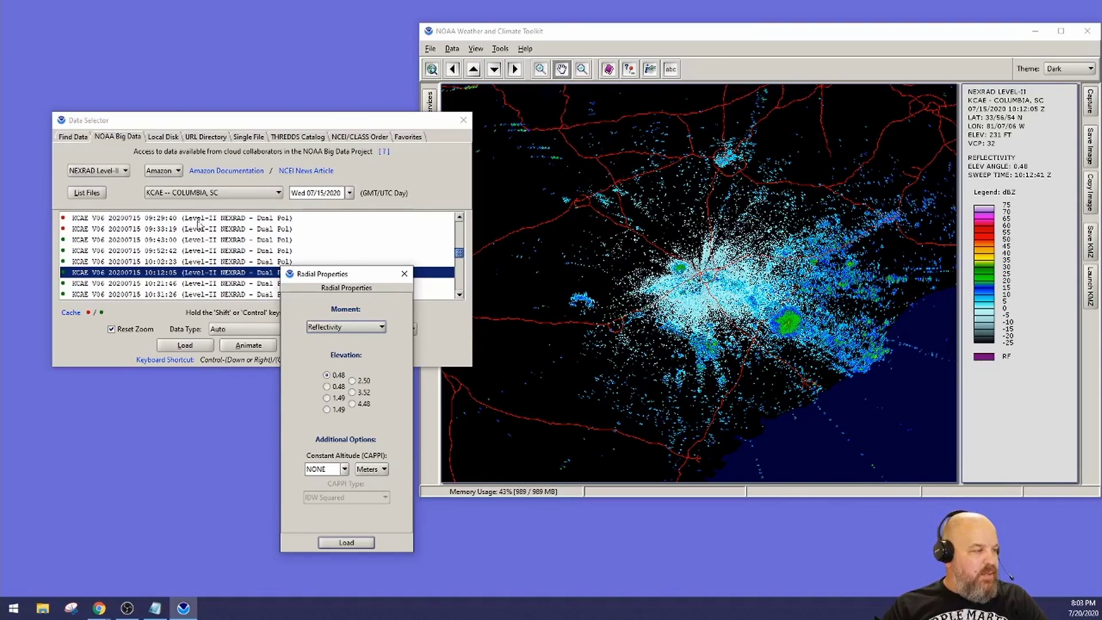
{"action": "left_click", "coordinate": [122, 262]}
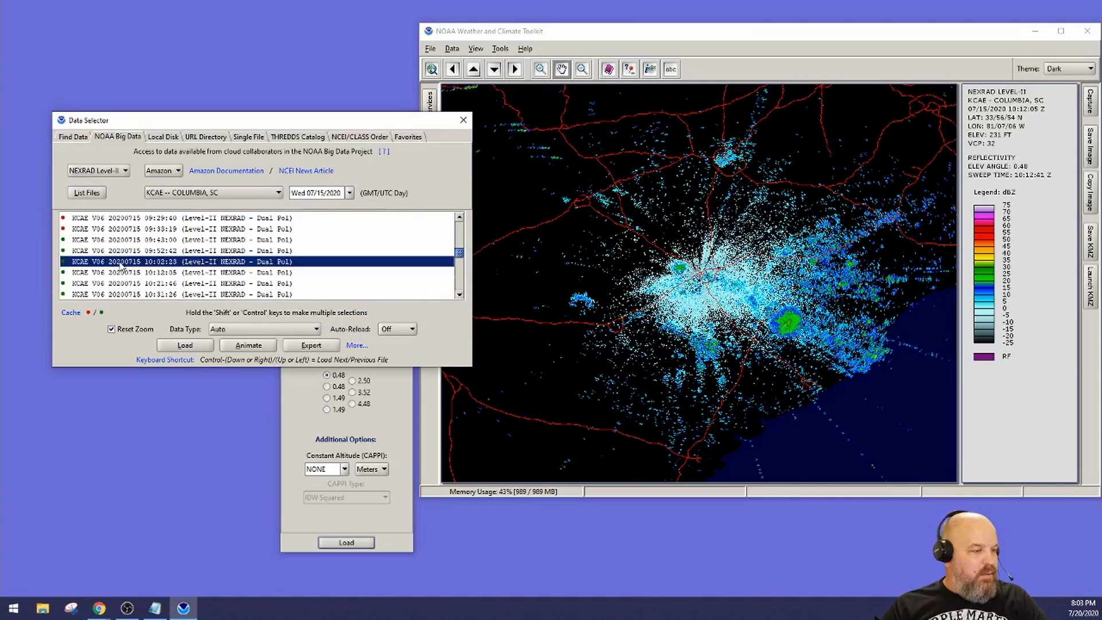
{"action": "left_click", "coordinate": [179, 348]}
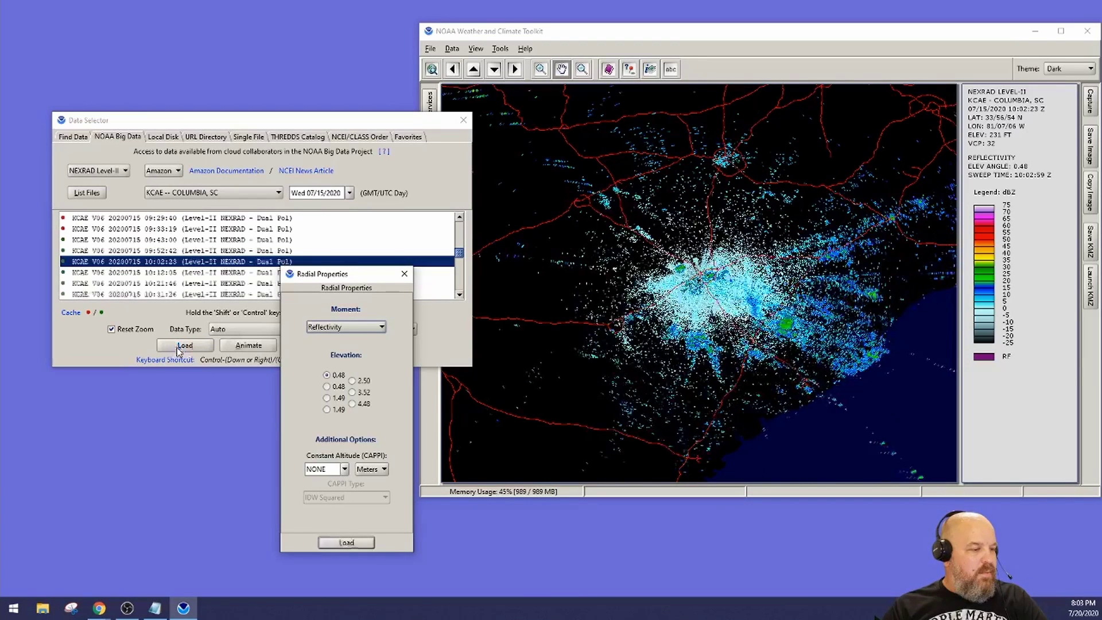
Load the 09:52:42 scan and enlarge the area just northwest of the radar site on the map
{"action": "left_click", "coordinate": [93, 253]}
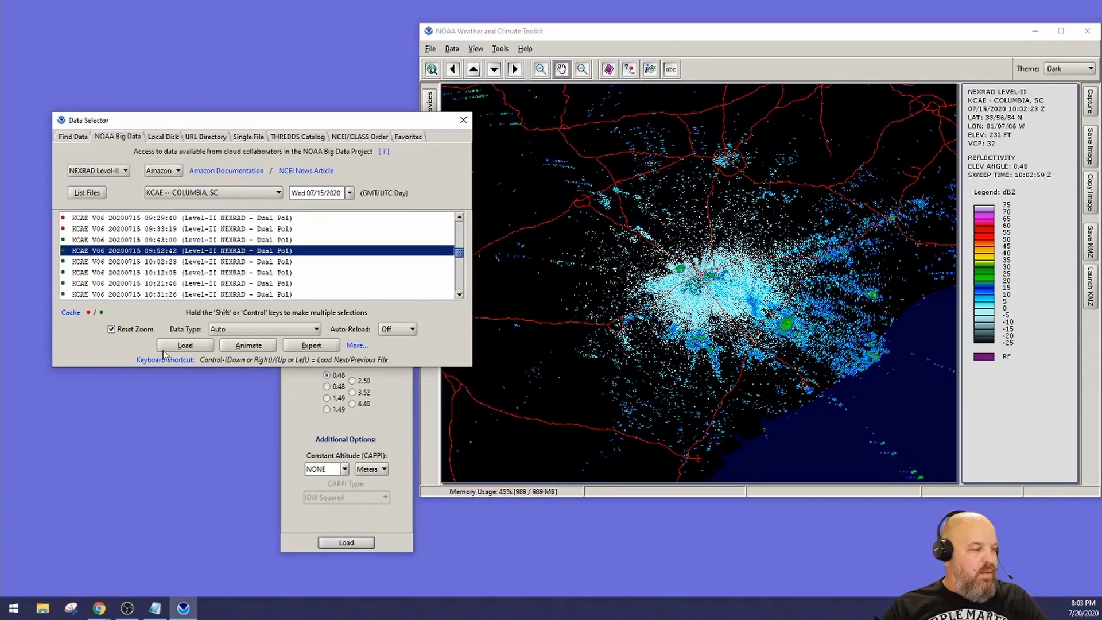
{"action": "left_click", "coordinate": [180, 348]}
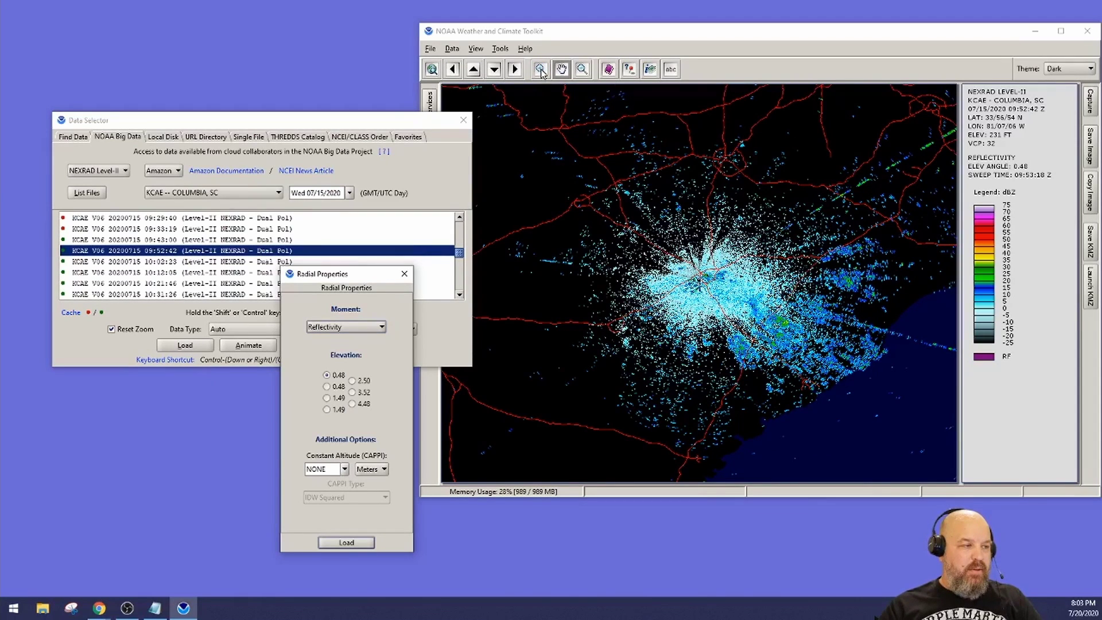
{"action": "left_click", "coordinate": [540, 69]}
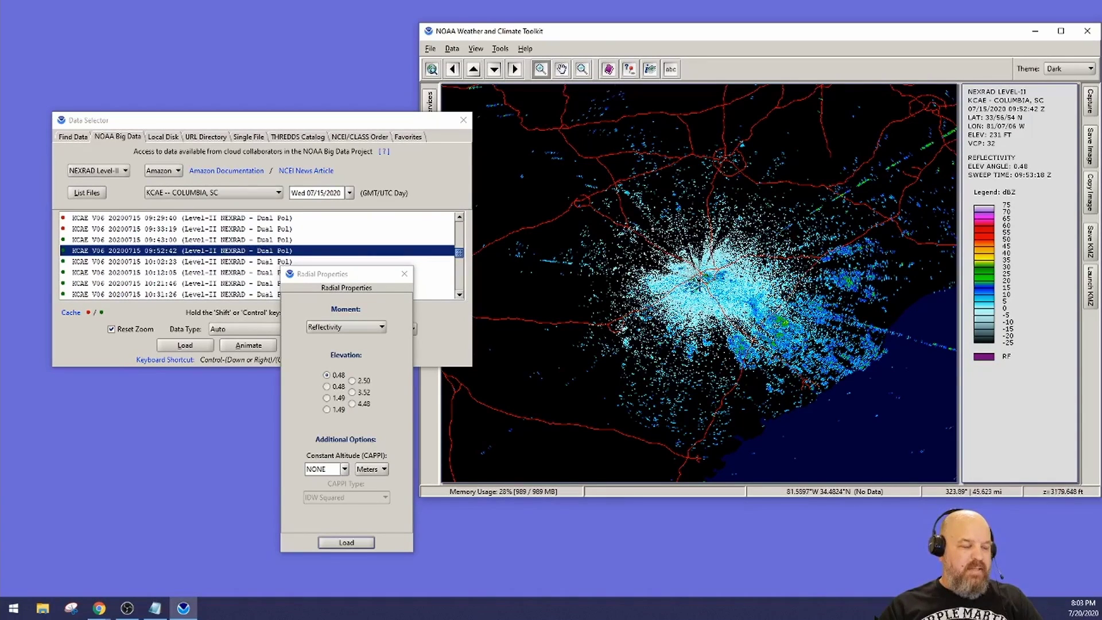
{"action": "left_click_drag", "start_coordinate": [652, 228], "coordinate": [729, 310]}
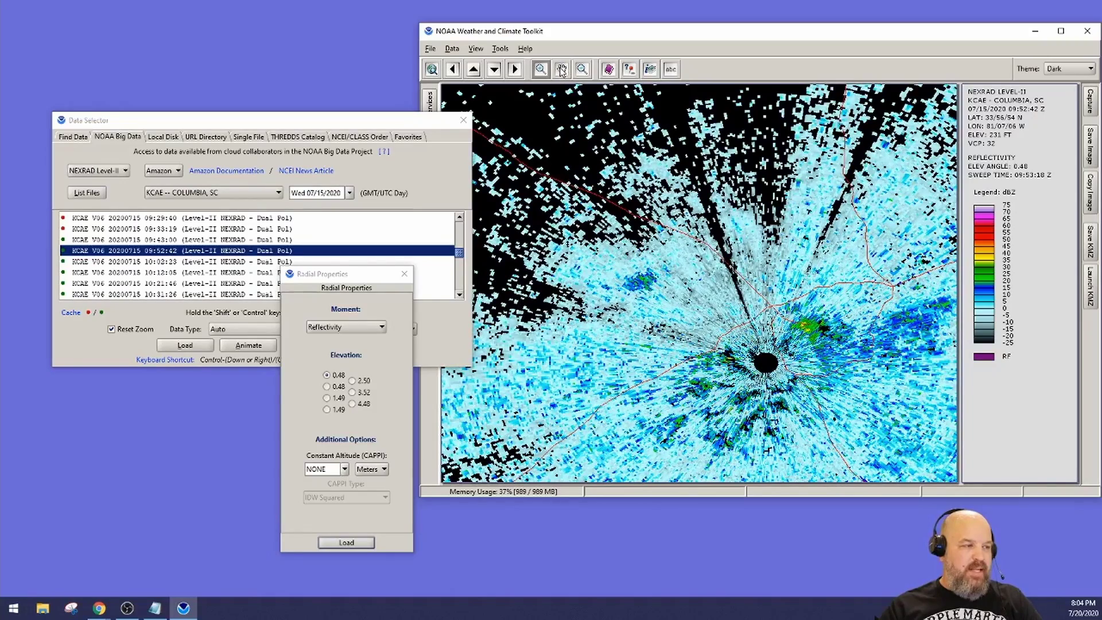
{"action": "left_click", "coordinate": [561, 70]}
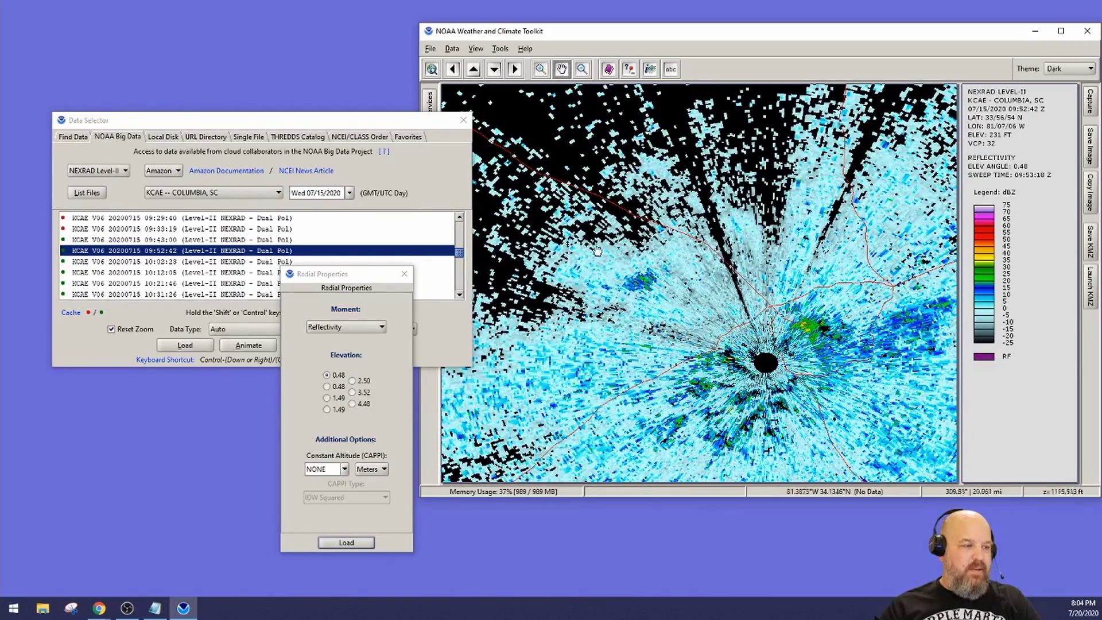
{"action": "left_click_drag", "start_coordinate": [597, 251], "coordinate": [653, 266]}
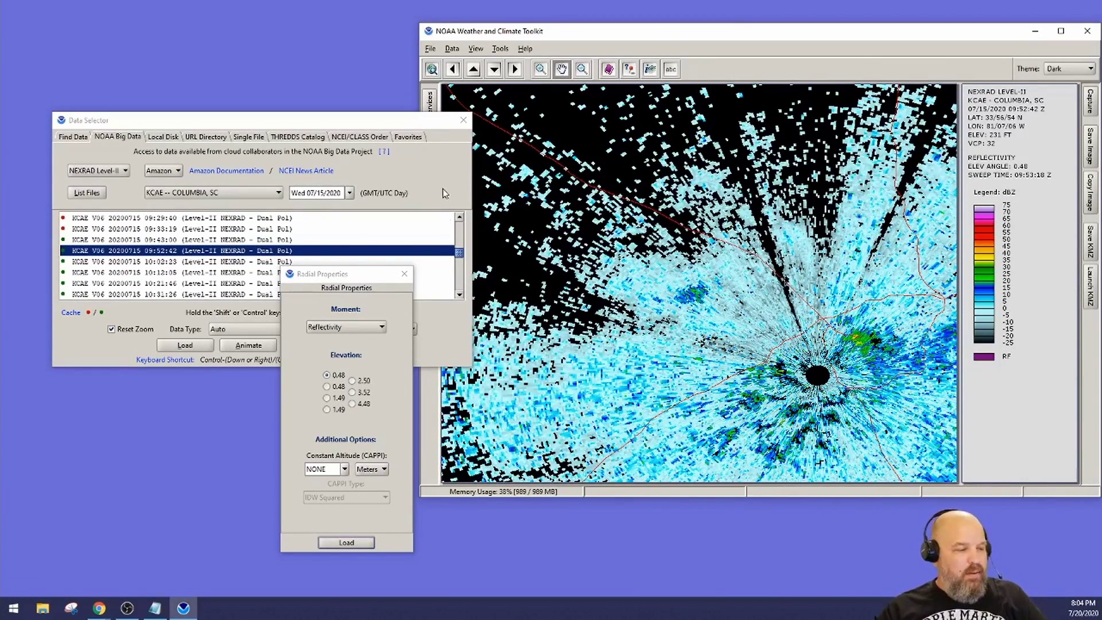
Load the 10:02:23 scan again and magnify the roost just northwest of the radar site
{"action": "left_click", "coordinate": [116, 241]}
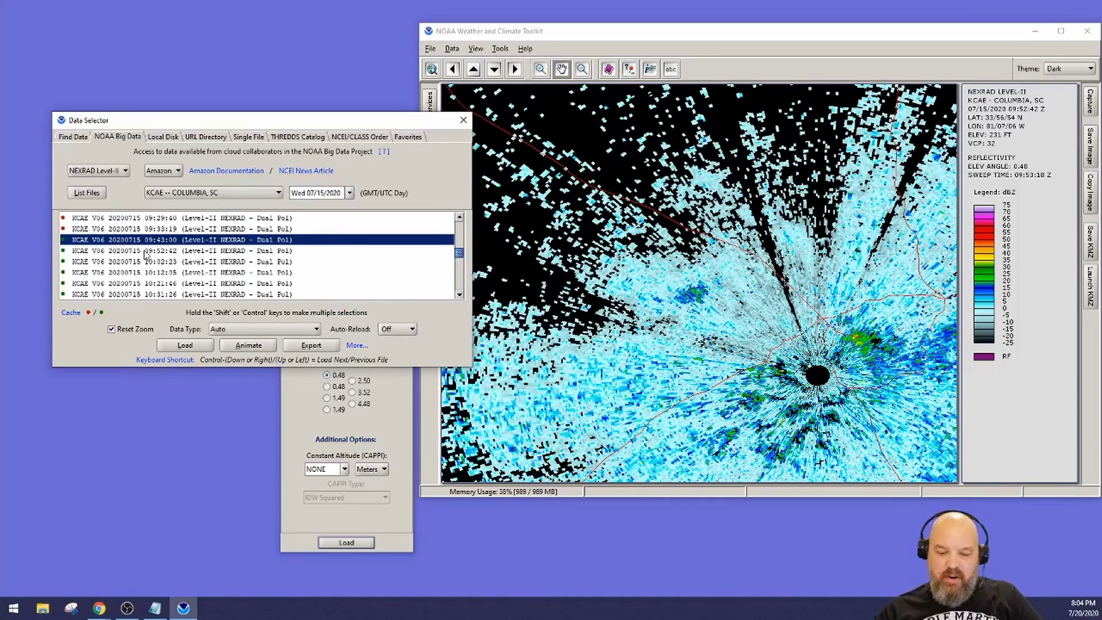
{"action": "left_click", "coordinate": [112, 263]}
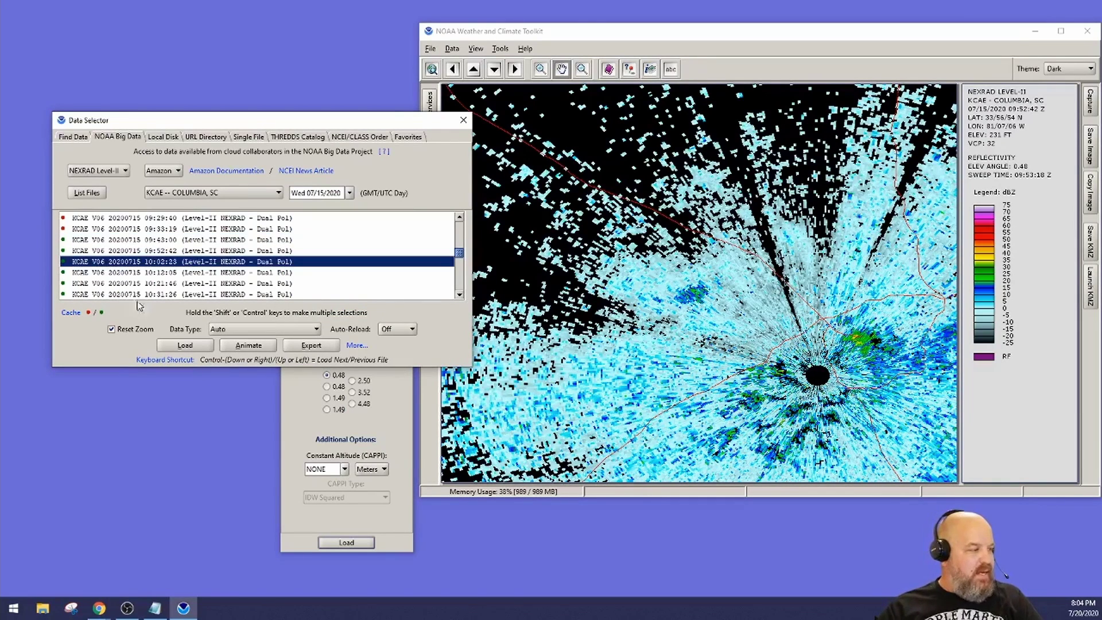
{"action": "left_click", "coordinate": [185, 346]}
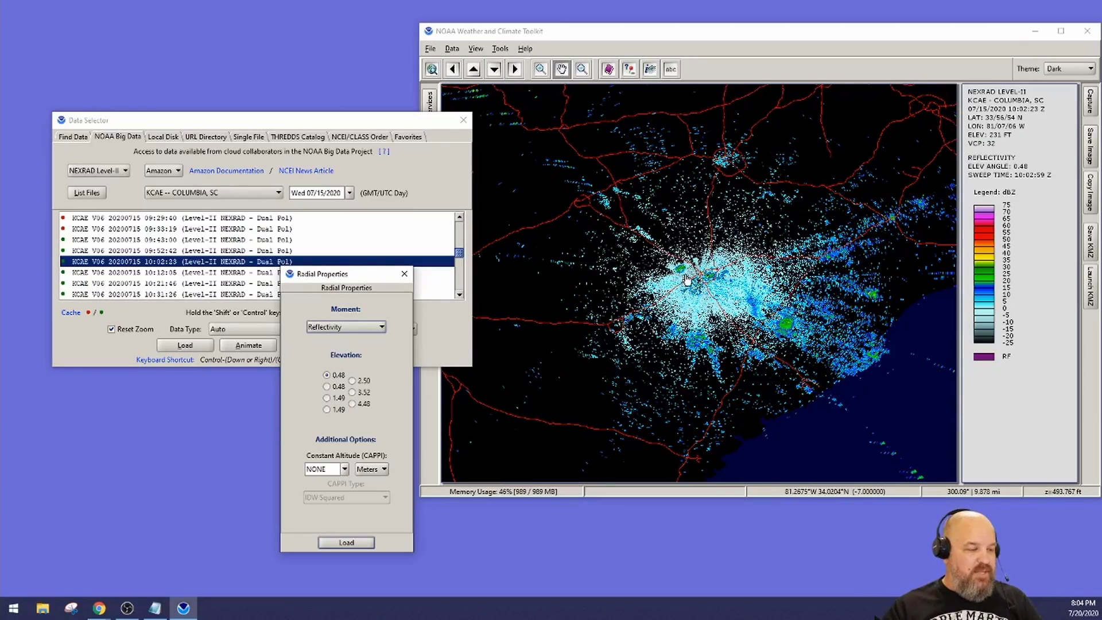
{"action": "scroll", "coordinate": [687, 281], "scroll_direction": "up", "scroll_amount": 2}
{"action": "scroll", "coordinate": [687, 280], "scroll_direction": "up", "scroll_amount": 4}
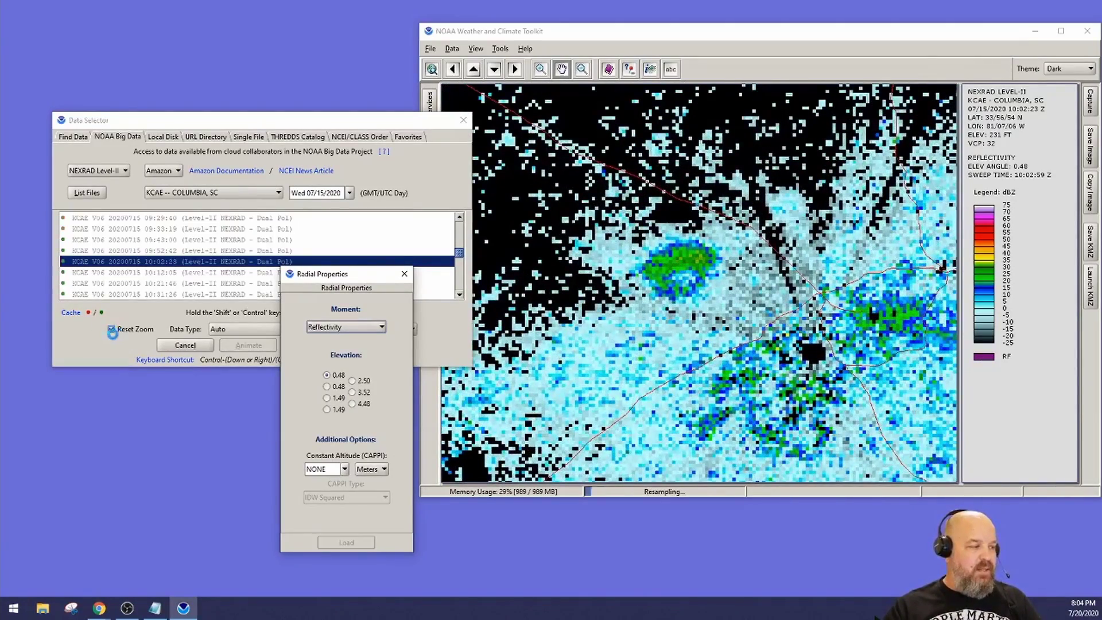
Disable Reset Zoom to keep the close-up map extent, and load the 10:12:05 scan
{"action": "left_click", "coordinate": [112, 329]}
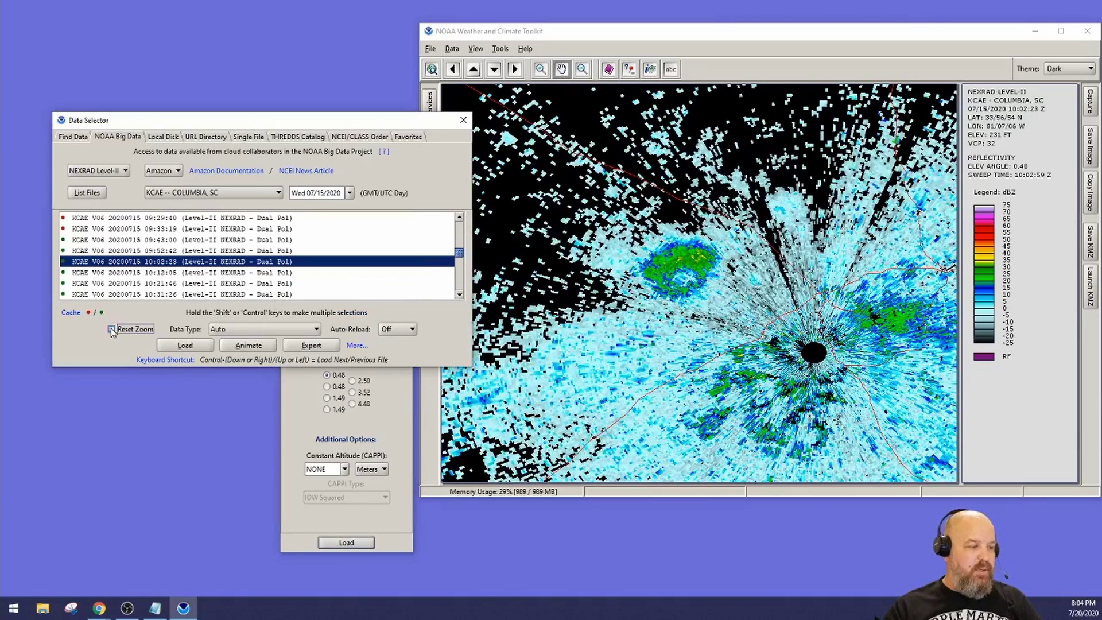
{"action": "left_click", "coordinate": [114, 273]}
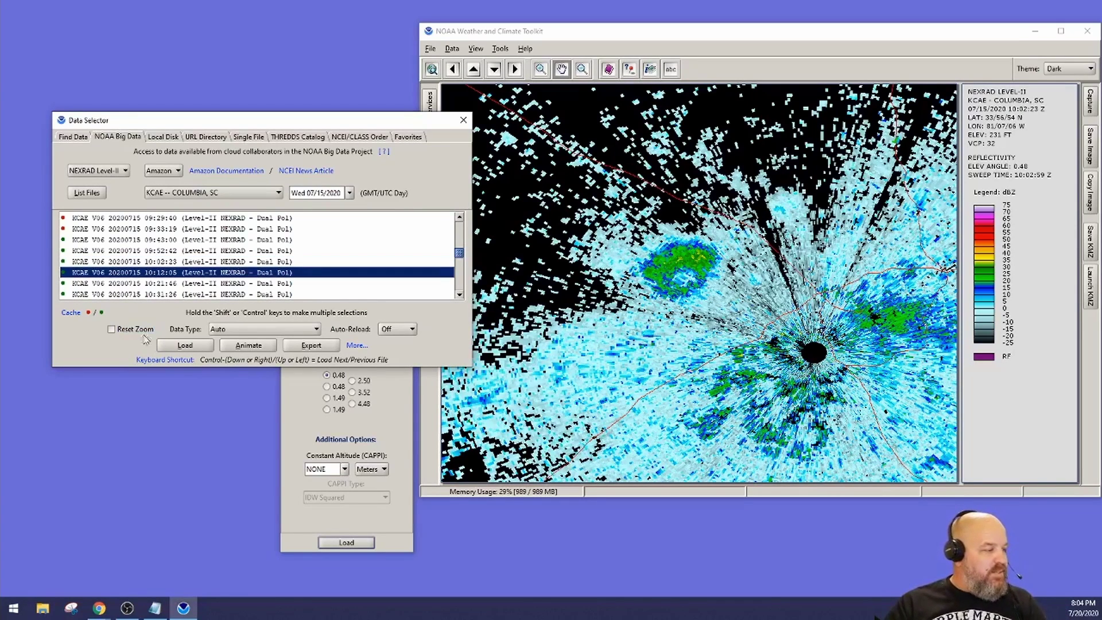
{"action": "left_click", "coordinate": [185, 345]}
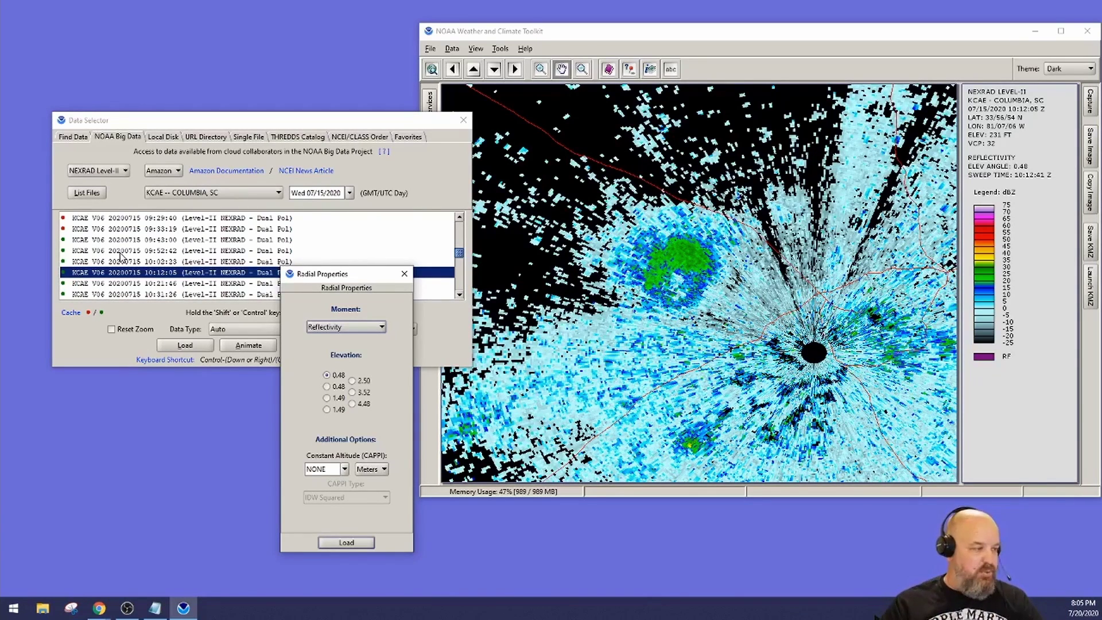
Step backward through the close-up by loading the 10:02:23, 09:52:42 and 09:43:00 scans in turn
{"action": "left_click", "coordinate": [166, 261]}
{"action": "left_click", "coordinate": [184, 347]}
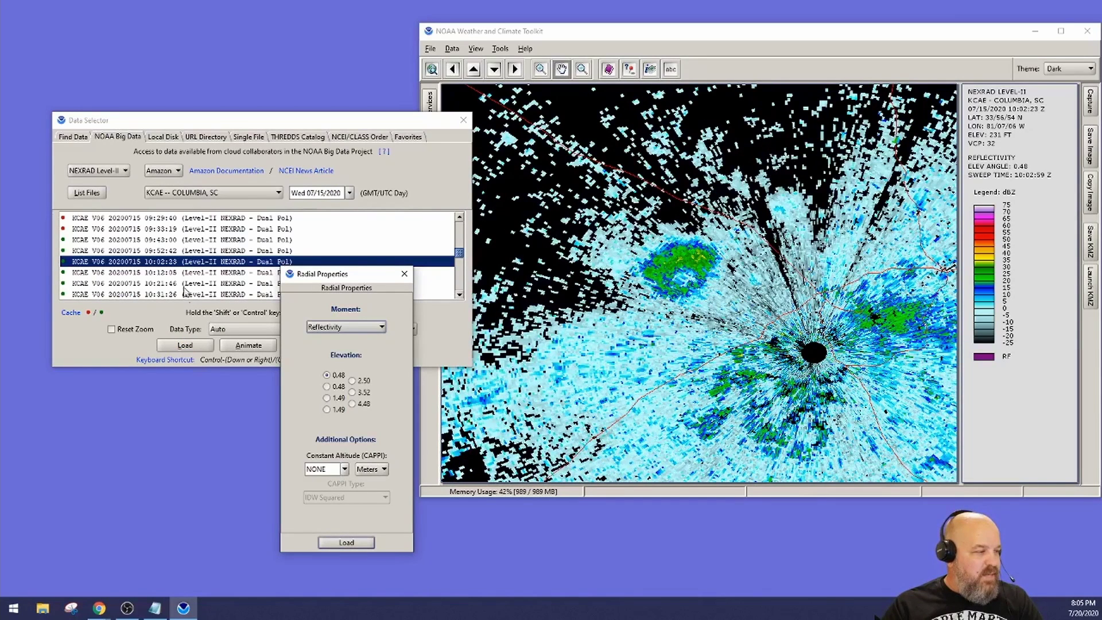
{"action": "left_click", "coordinate": [132, 251]}
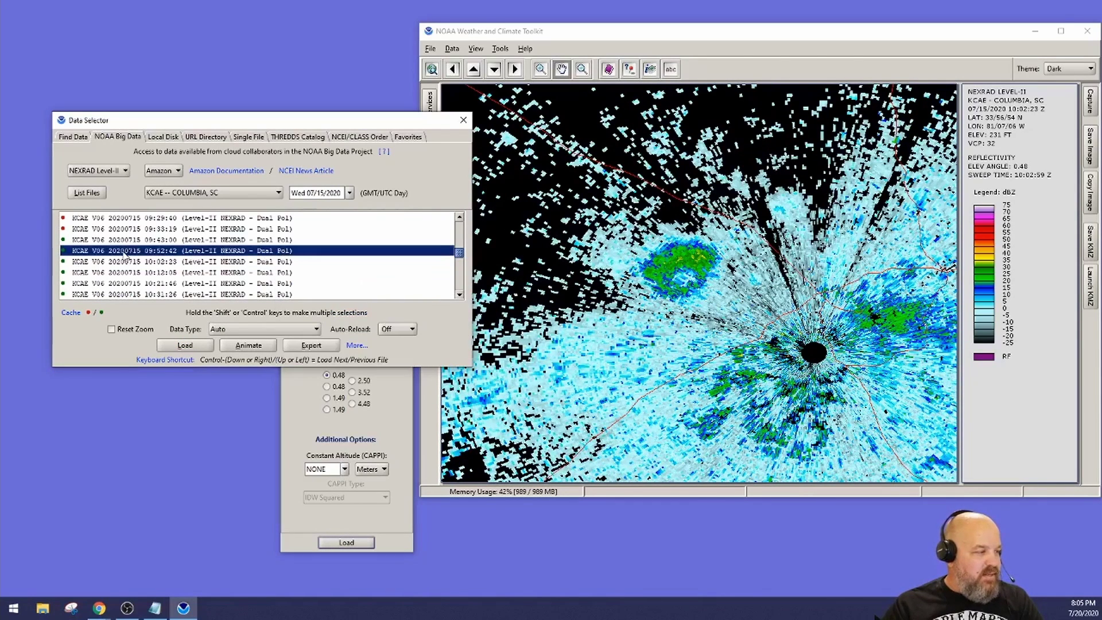
{"action": "left_click", "coordinate": [191, 346]}
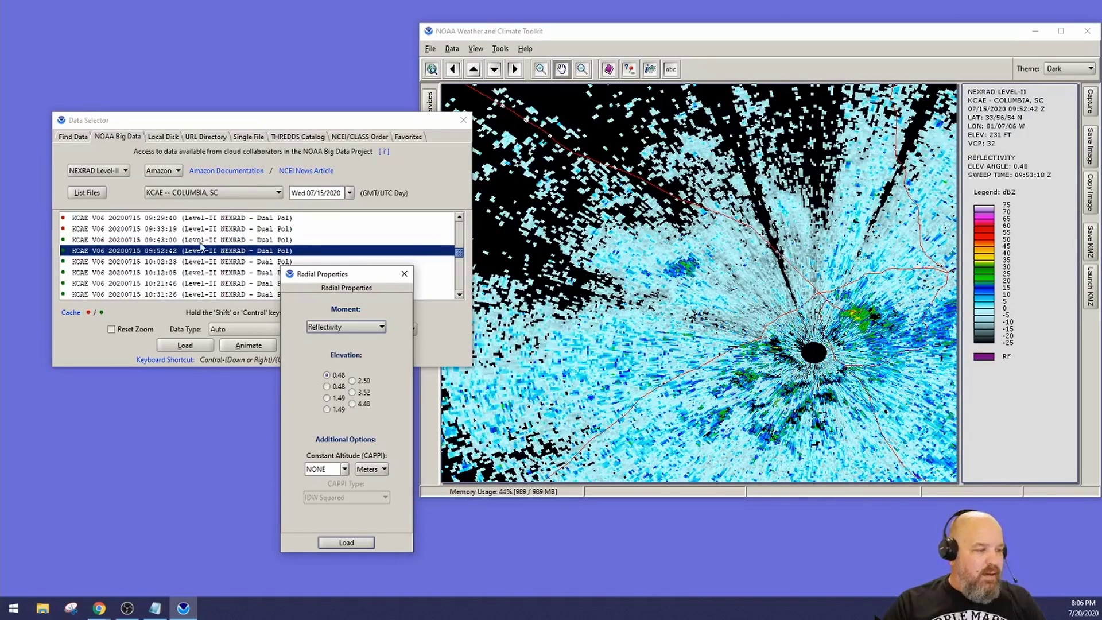
{"action": "left_click", "coordinate": [168, 240]}
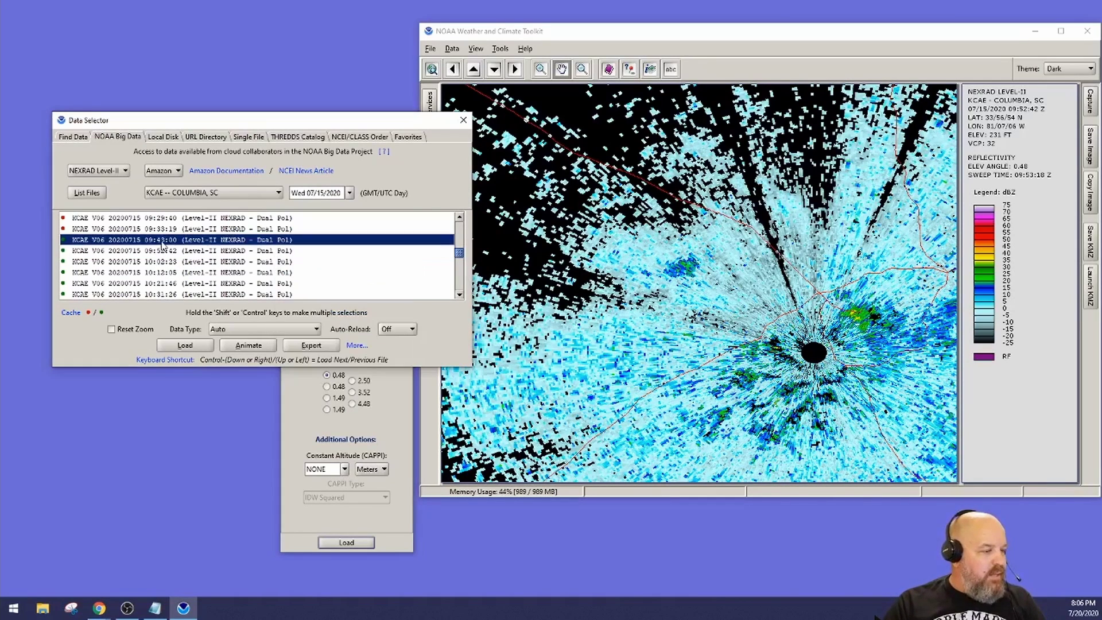
{"action": "left_click", "coordinate": [184, 344]}
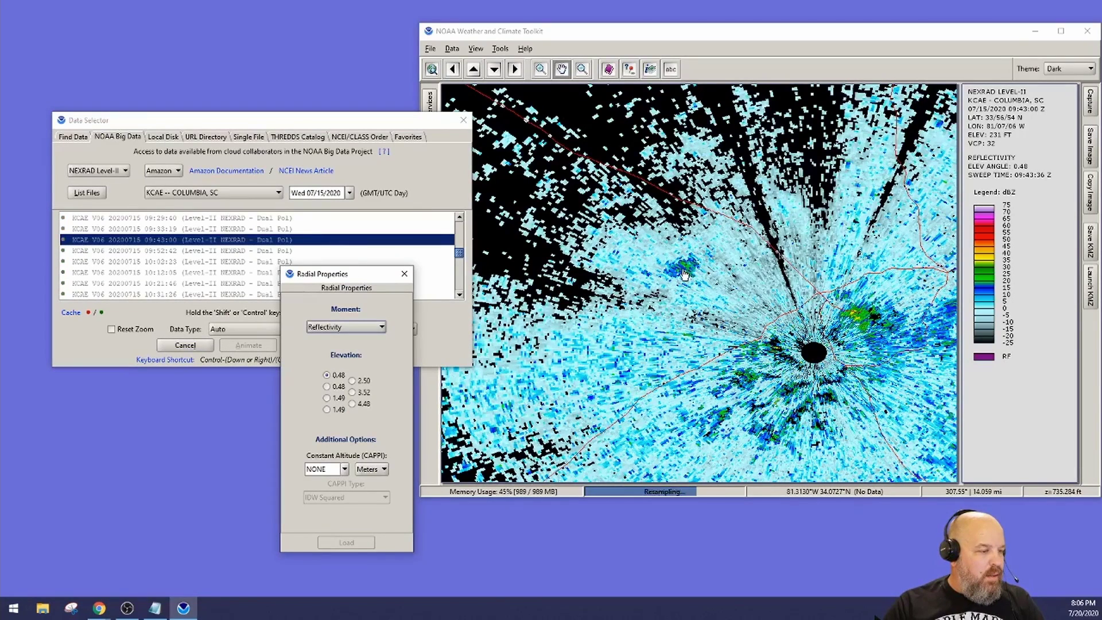
Magnify the roost northwest of the radar site and load the 09:52:42 scan for comparison
{"action": "scroll", "coordinate": [681, 274], "scroll_direction": "up", "scroll_amount": 5}
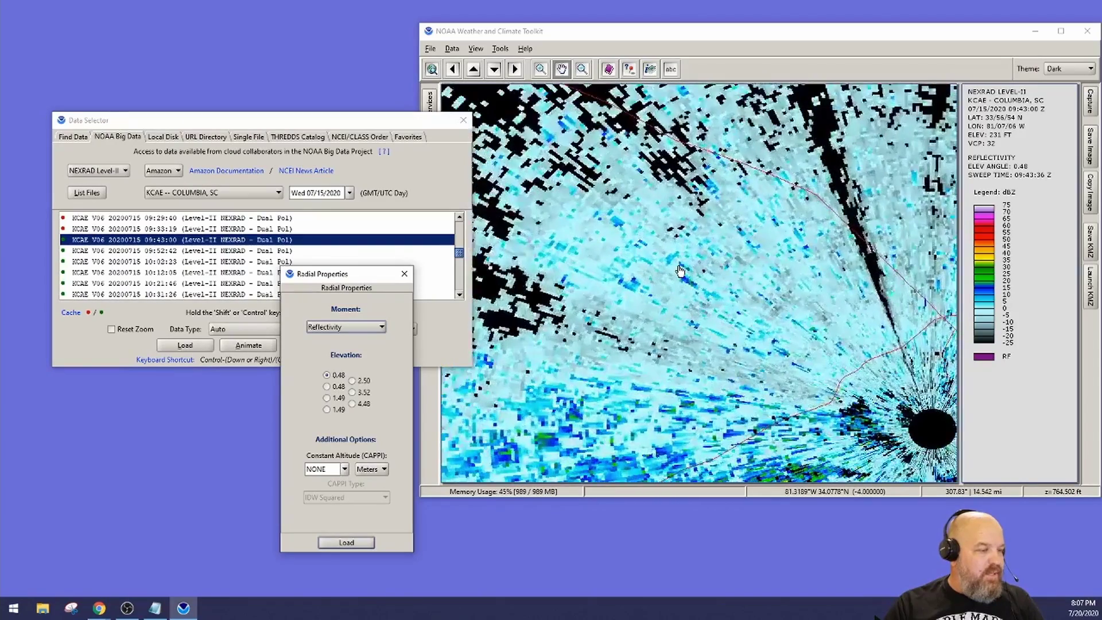
{"action": "scroll", "coordinate": [689, 279], "scroll_direction": "up", "scroll_amount": 1}
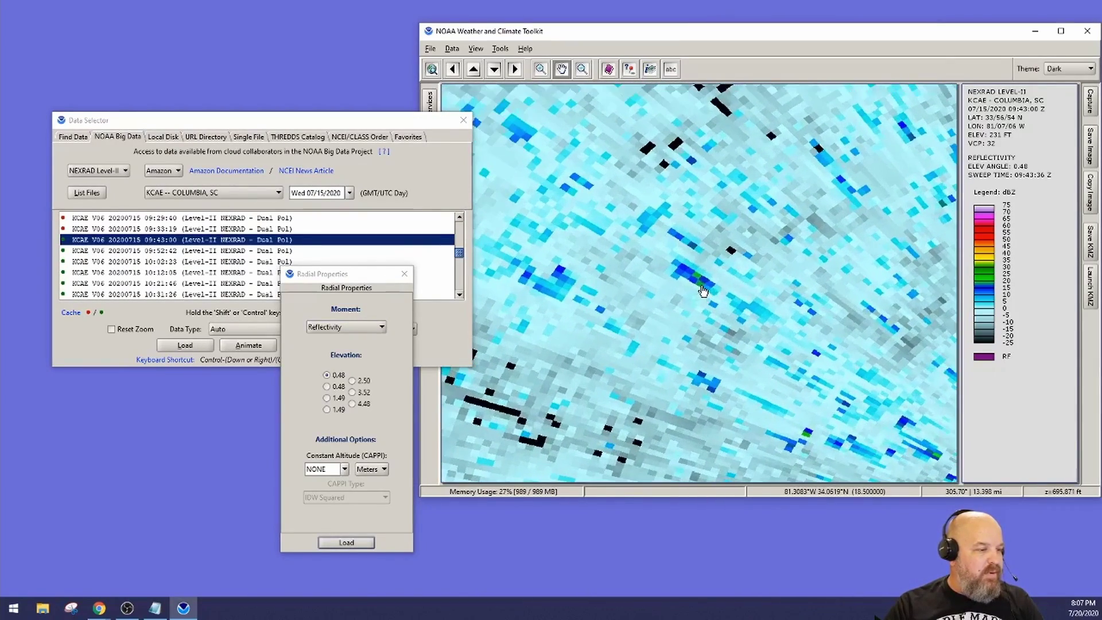
{"action": "scroll", "coordinate": [696, 286], "scroll_direction": "up", "scroll_amount": 1}
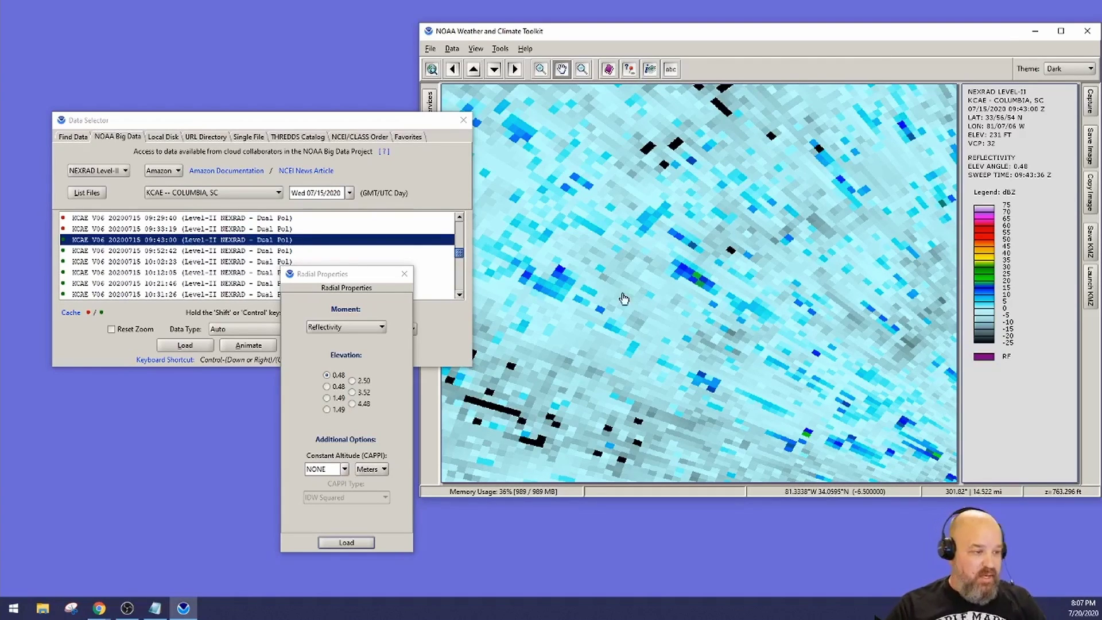
{"action": "left_click", "coordinate": [105, 251]}
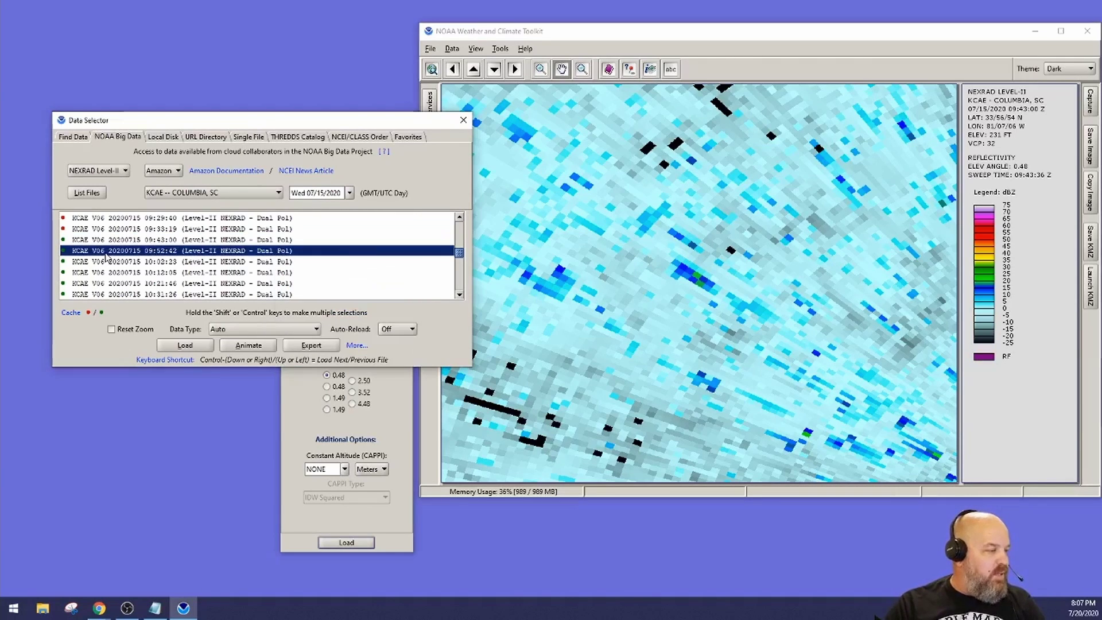
{"action": "left_click", "coordinate": [186, 345]}
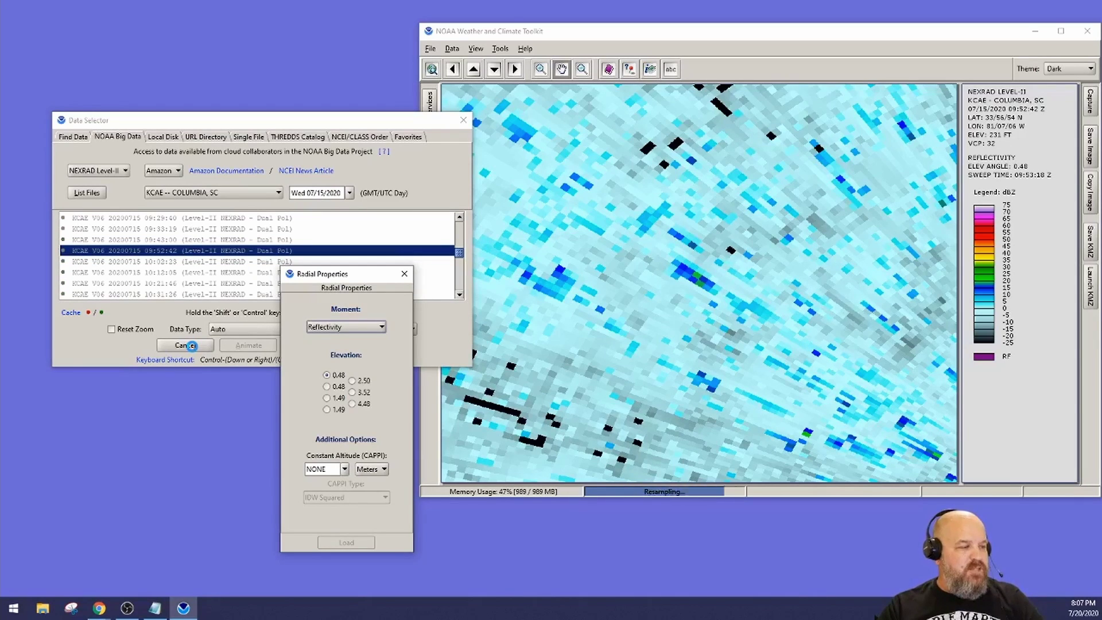
Load the 09:43:00 scan again and enlarge the green pixels at the center of the roost
{"action": "left_click", "coordinate": [139, 240]}
{"action": "left_click", "coordinate": [184, 346]}
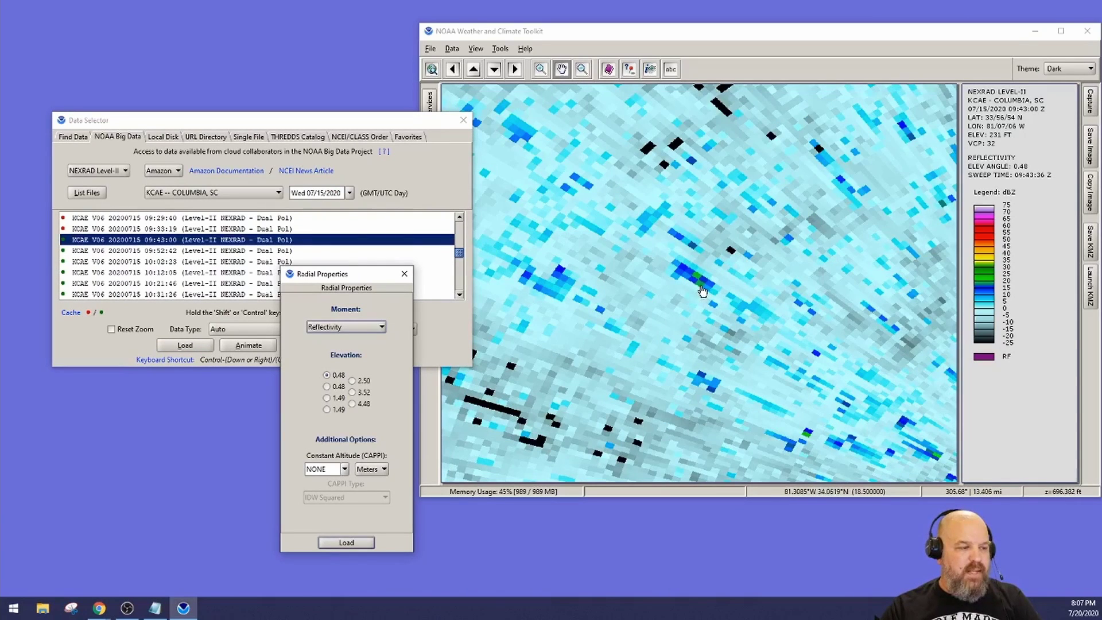
{"action": "scroll", "coordinate": [702, 290], "scroll_direction": "up", "scroll_amount": 3}
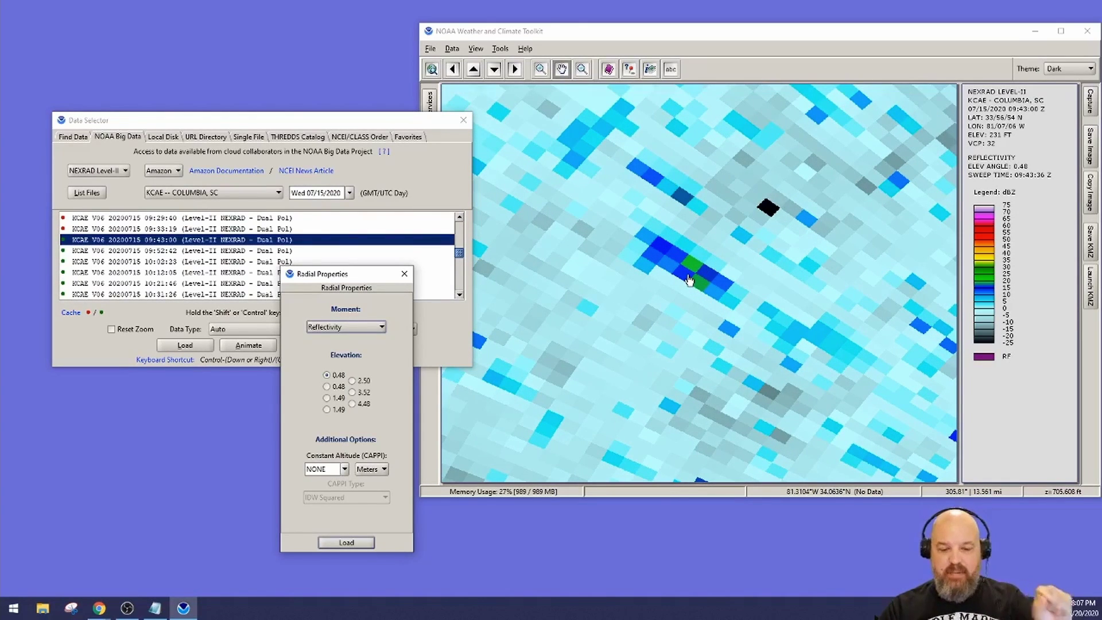
Start a map marker on the upper green pixel of the roost and set its first label to "test"
{"action": "left_click", "coordinate": [632, 74]}
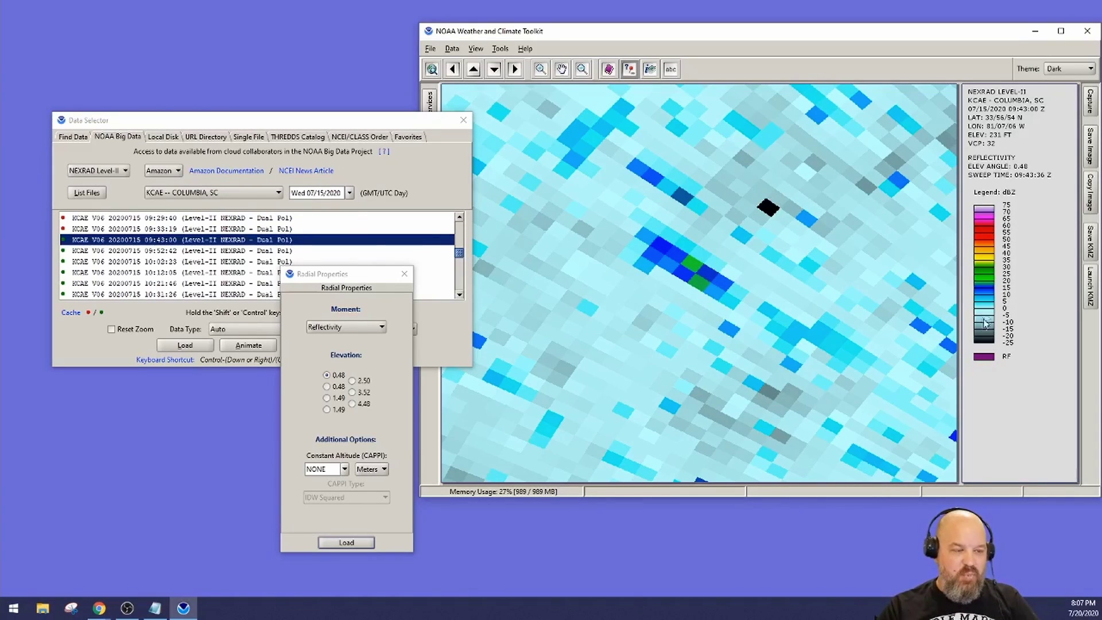
{"action": "left_click", "coordinate": [692, 264]}
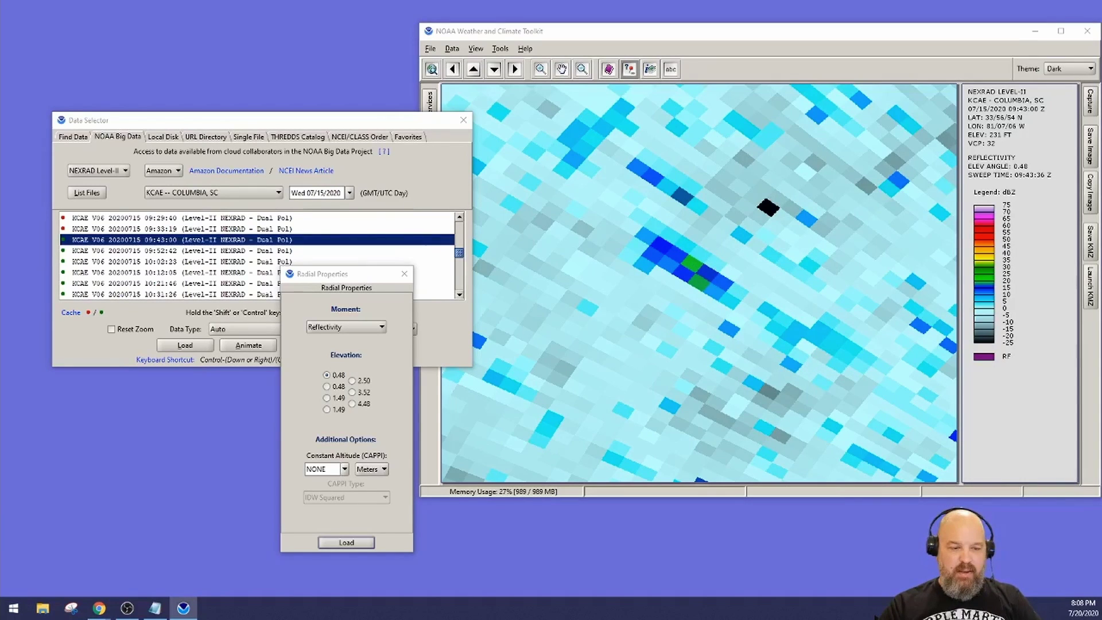
{"action": "mouse_move", "coordinate": [753, 214]}
{"action": "left_mouse_down"}
{"action": "mouse_move", "coordinate": [677, 396]}
{"action": "mouse_move", "coordinate": [696, 426]}
{"action": "left_mouse_up"}
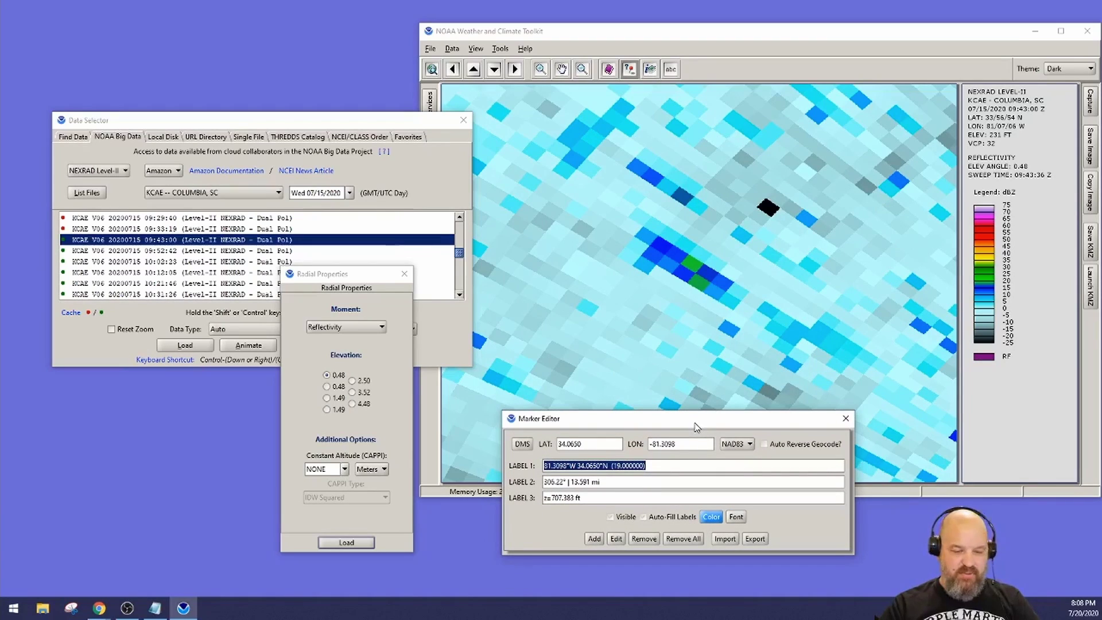
{"action": "left_click", "coordinate": [648, 466]}
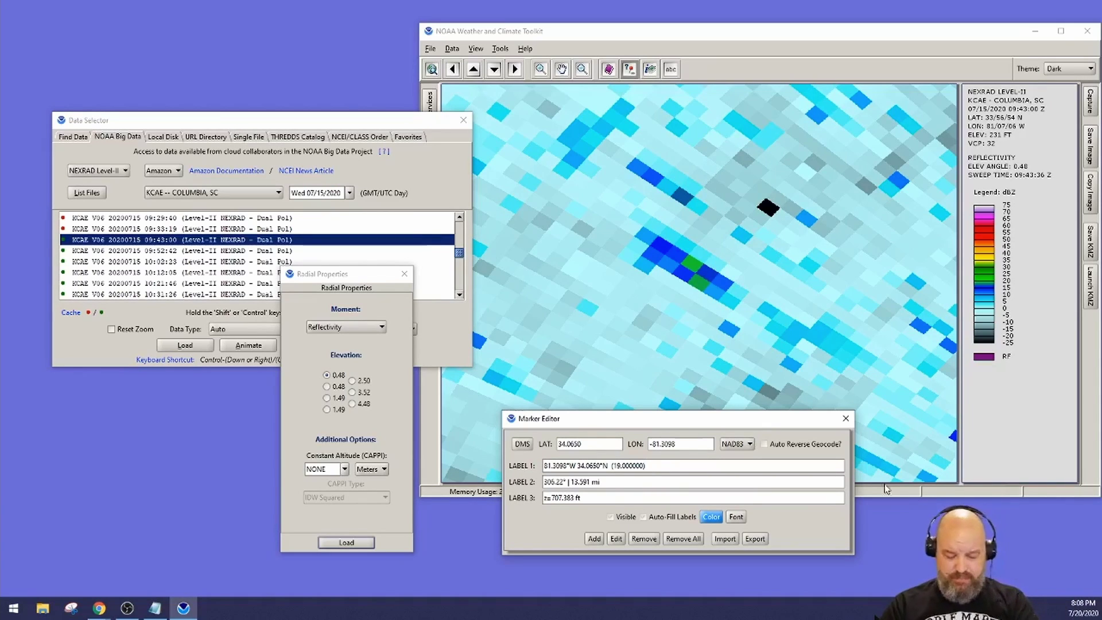
{"action": "left_click_drag", "start_coordinate": [659, 461], "coordinate": [499, 457]}
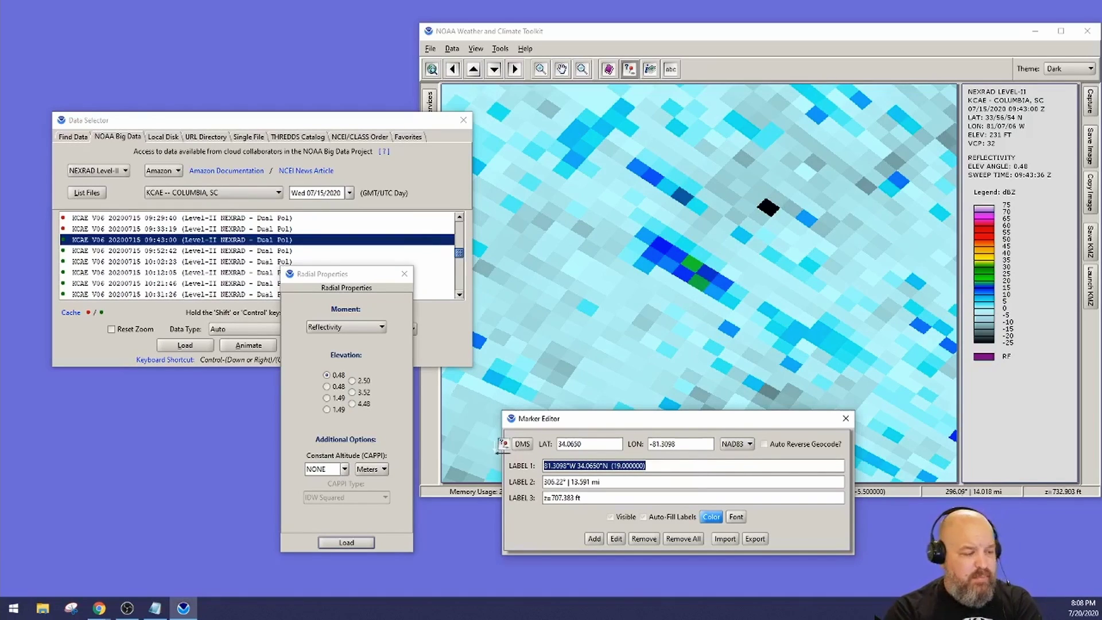
{"action": "type", "text": "test"}
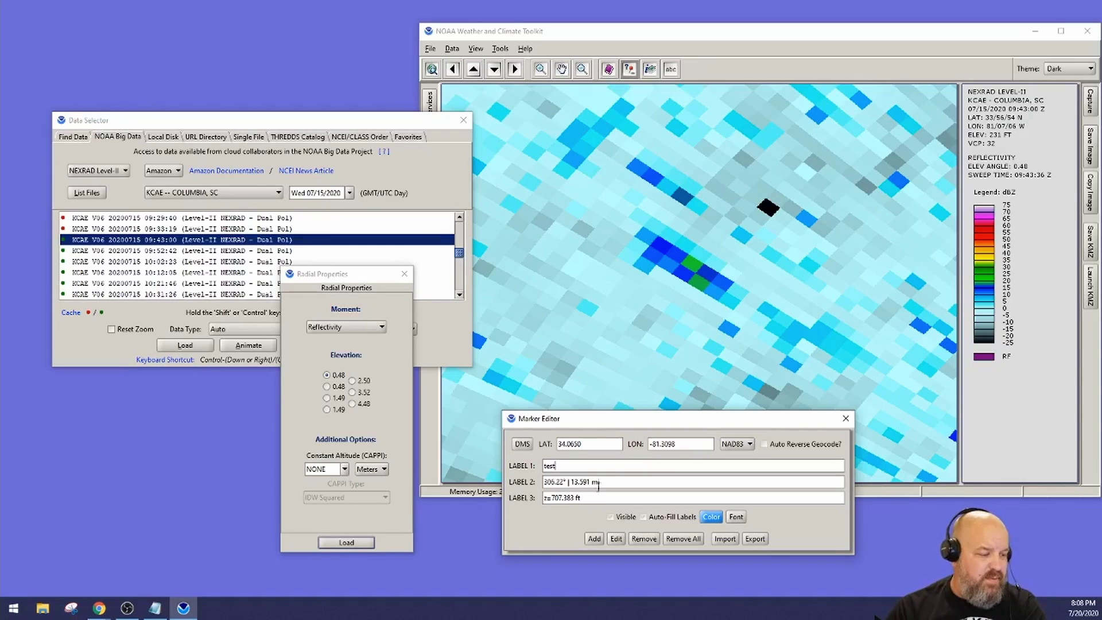
Clear the marker's second and third labels
{"action": "left_click_drag", "start_coordinate": [609, 482], "coordinate": [470, 485]}
{"action": "key", "text": "BackSpace"}
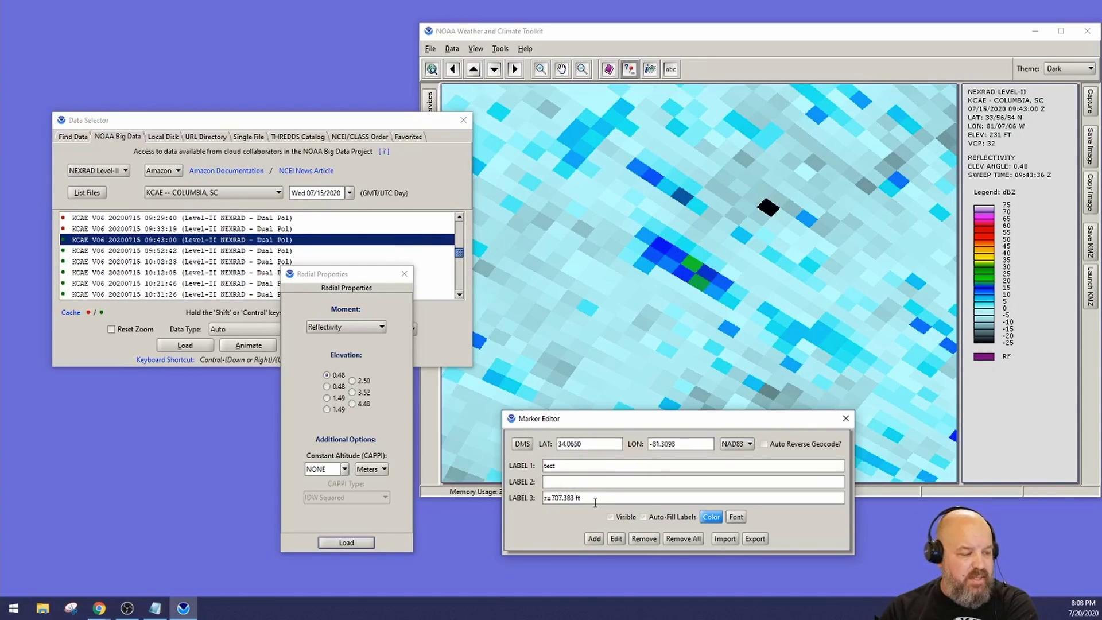
{"action": "left_click_drag", "start_coordinate": [583, 497], "coordinate": [484, 503]}
{"action": "key", "text": "BackSpace"}
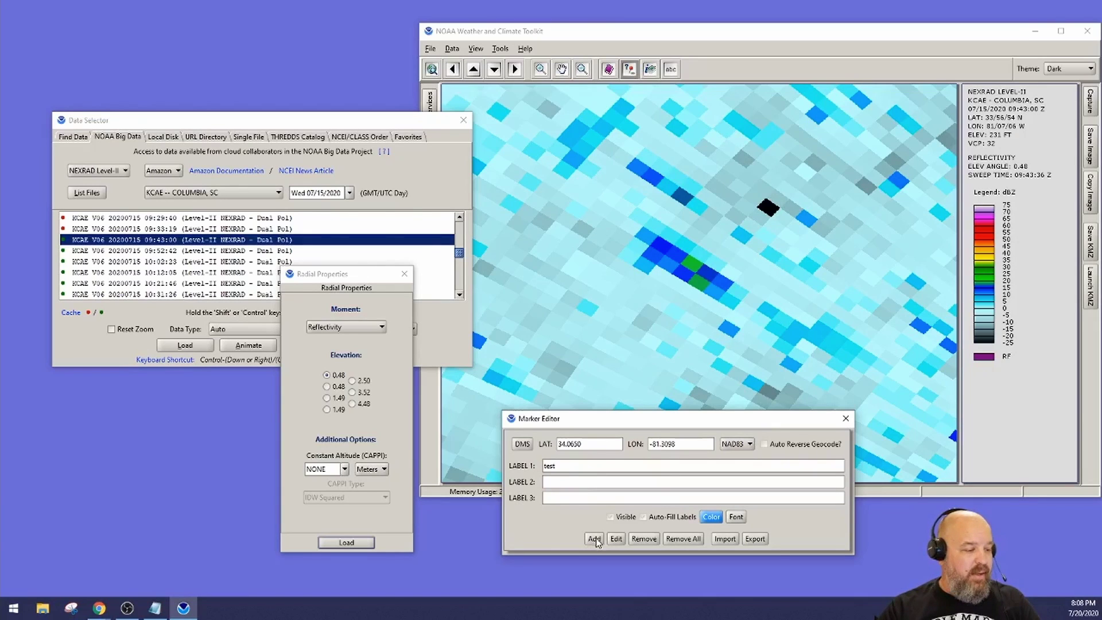
Make the markers visible, add the "test" marker to the map, and close the marker editor
{"action": "left_click", "coordinate": [610, 517]}
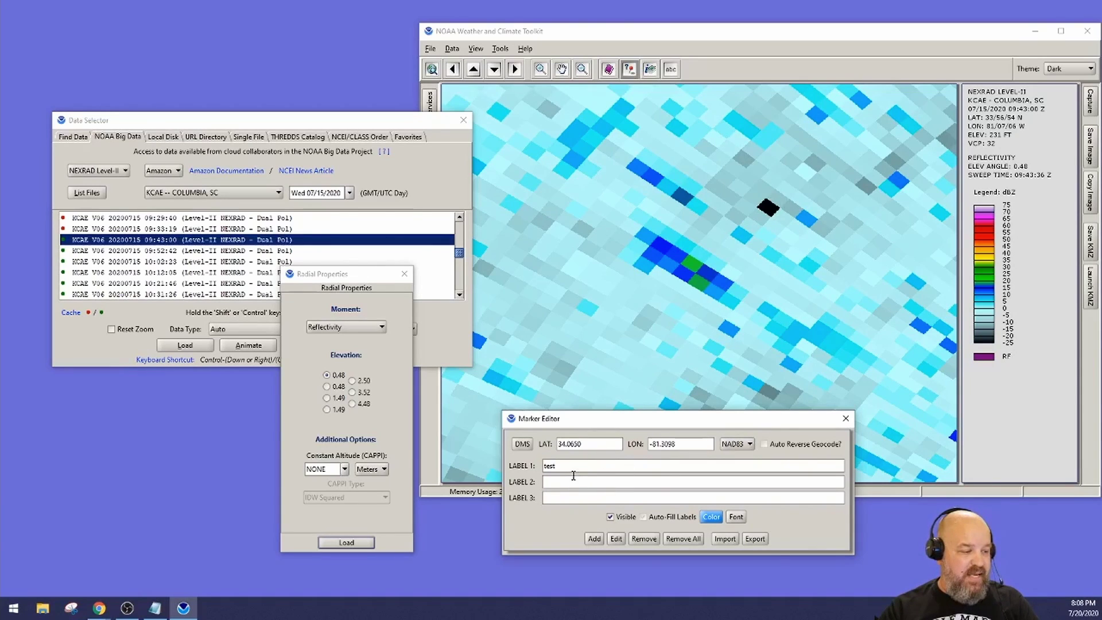
{"action": "left_click", "coordinate": [596, 542]}
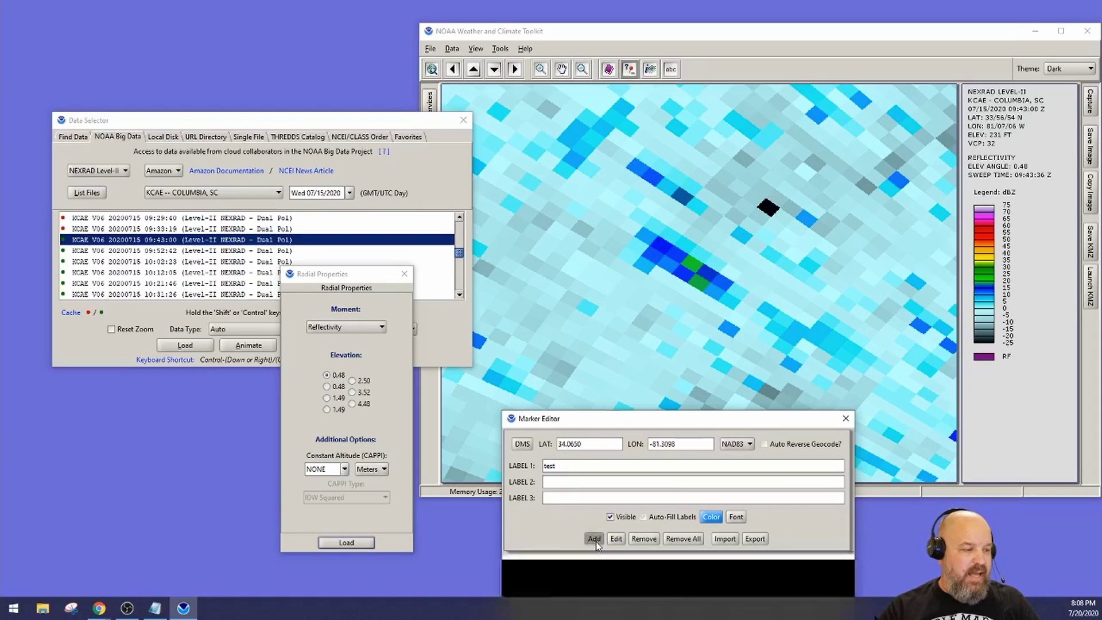
{"action": "left_click", "coordinate": [846, 419]}
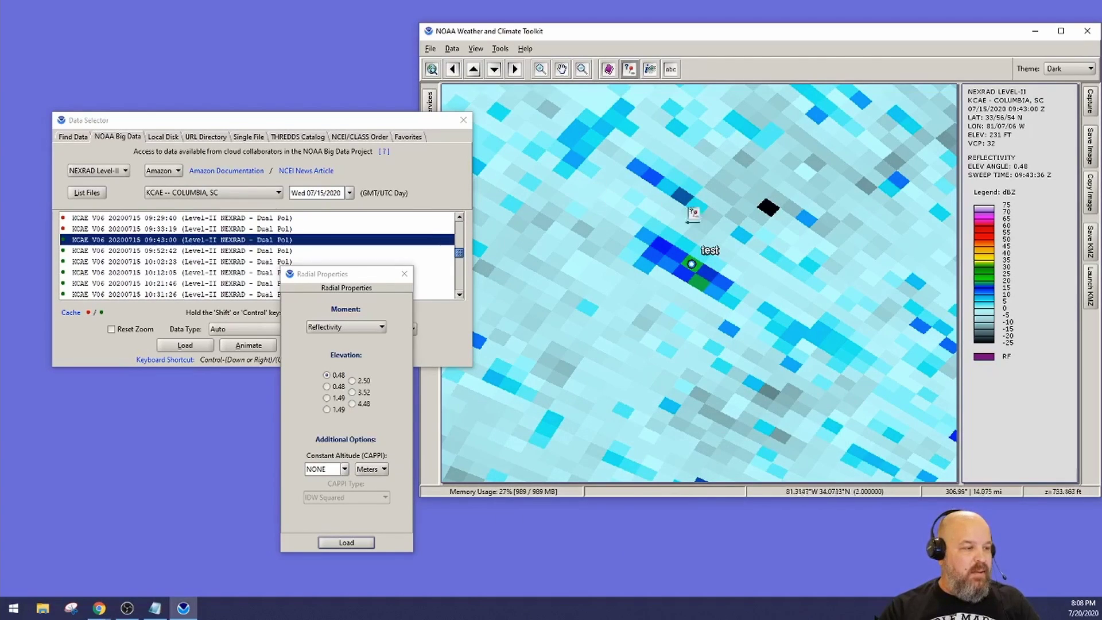
Zoom the map out around the "test" marker and return to the Pan tool
{"action": "scroll", "coordinate": [710, 269], "scroll_direction": "down", "scroll_amount": 1}
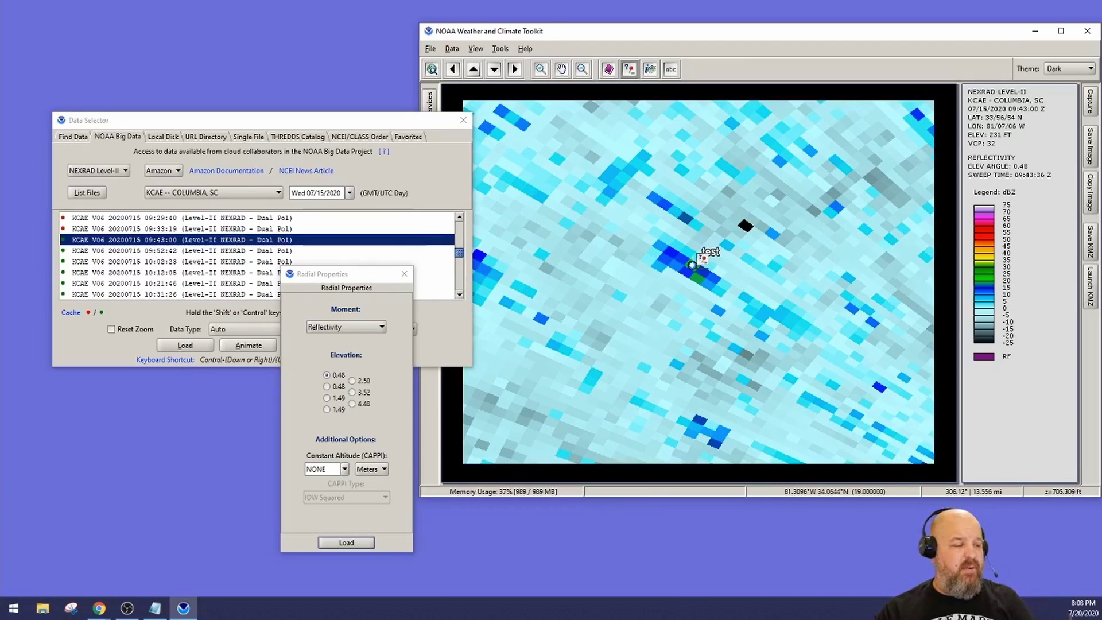
{"action": "scroll", "coordinate": [692, 265], "scroll_direction": "down", "scroll_amount": 1}
{"action": "scroll", "coordinate": [692, 264], "scroll_direction": "down", "scroll_amount": 1}
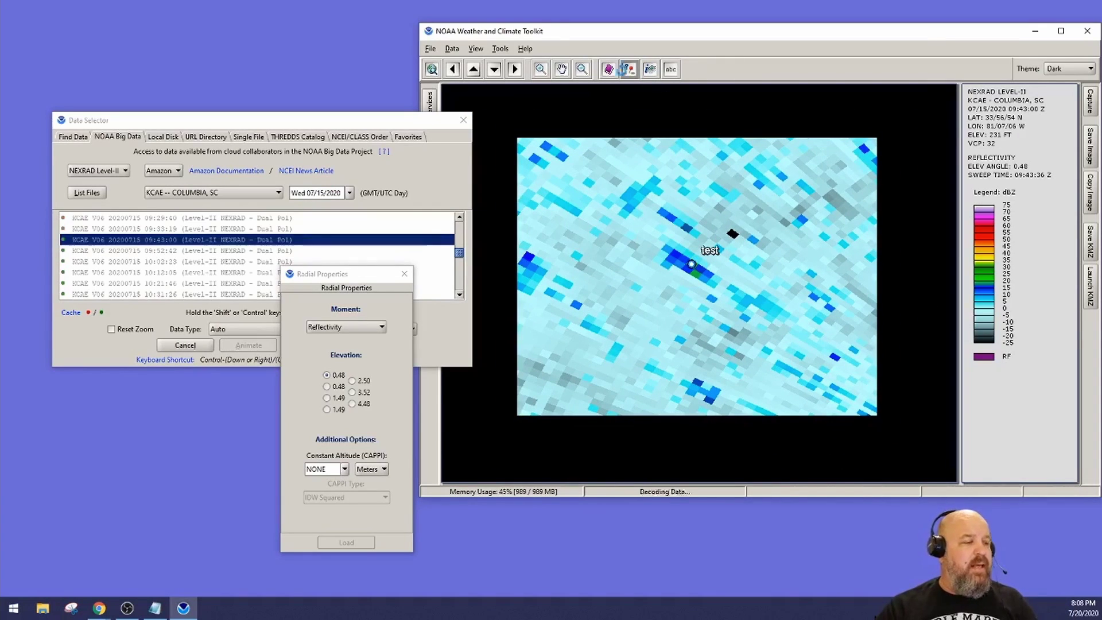
{"action": "left_click", "coordinate": [561, 70]}
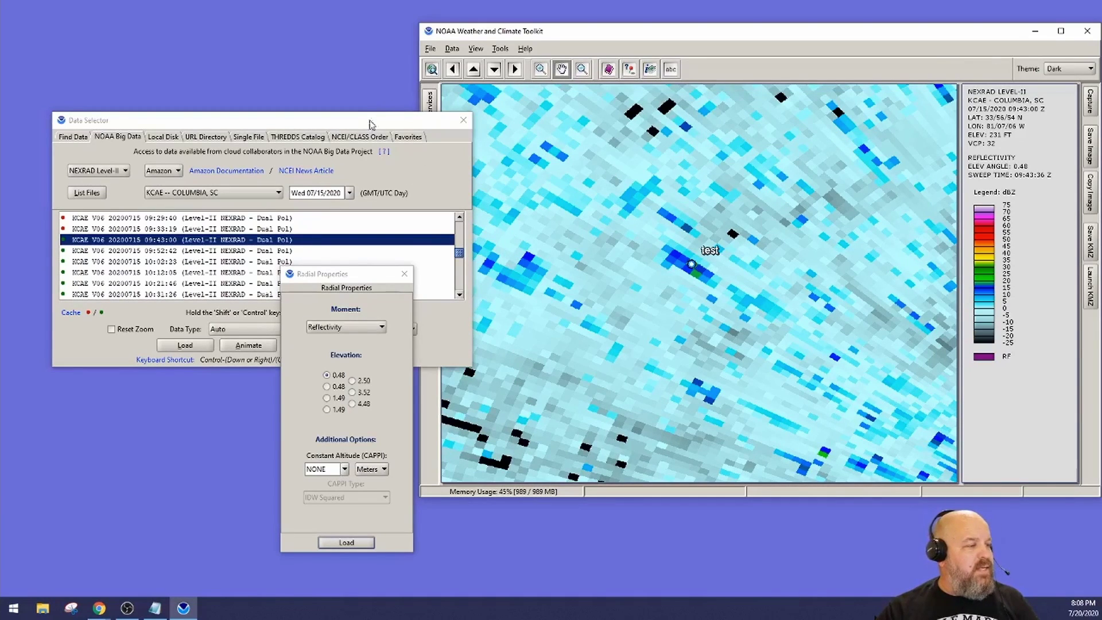
Set the first background map to World Imagery (ESRI), refresh it, and close the map layer settings
{"action": "left_click_drag", "start_coordinate": [370, 122], "coordinate": [304, 43]}
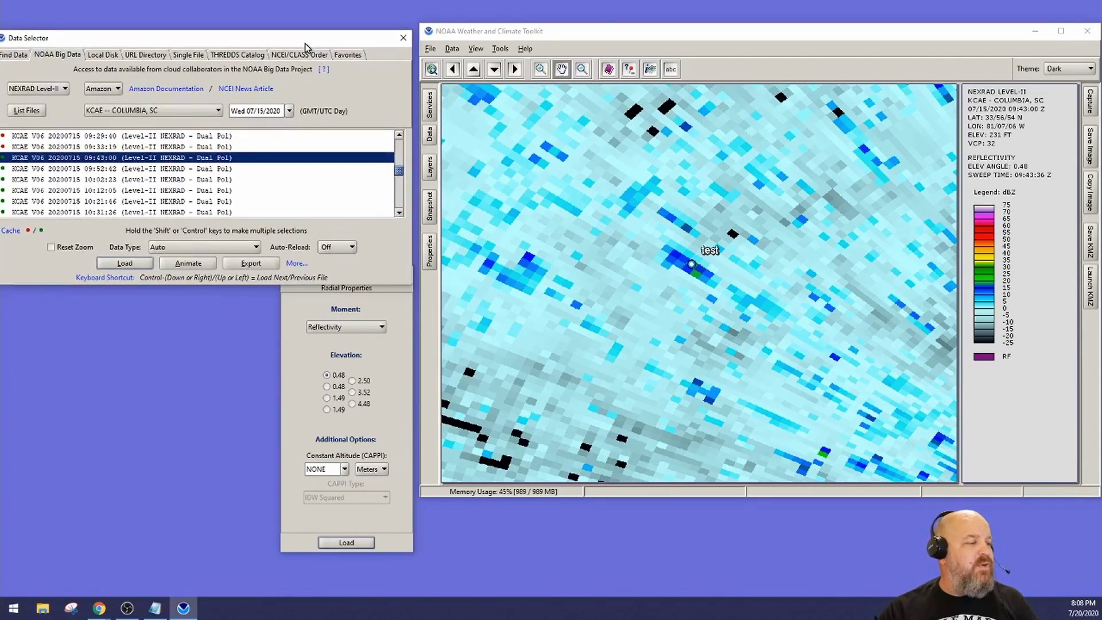
{"action": "left_click", "coordinate": [370, 310]}
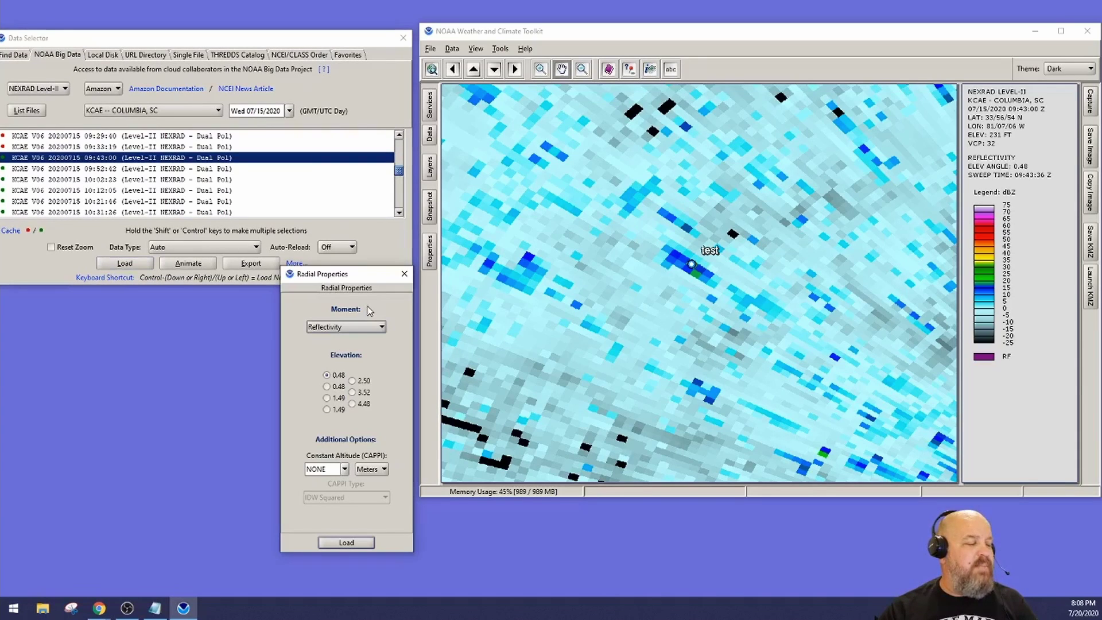
{"action": "left_click", "coordinate": [431, 167]}
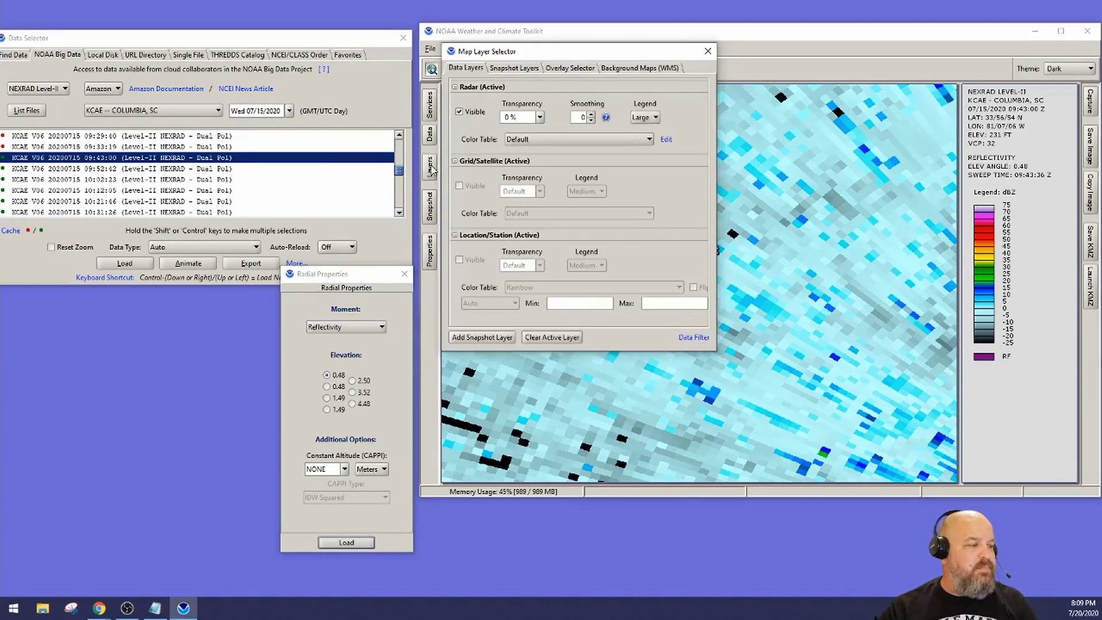
{"action": "left_click", "coordinate": [636, 71]}
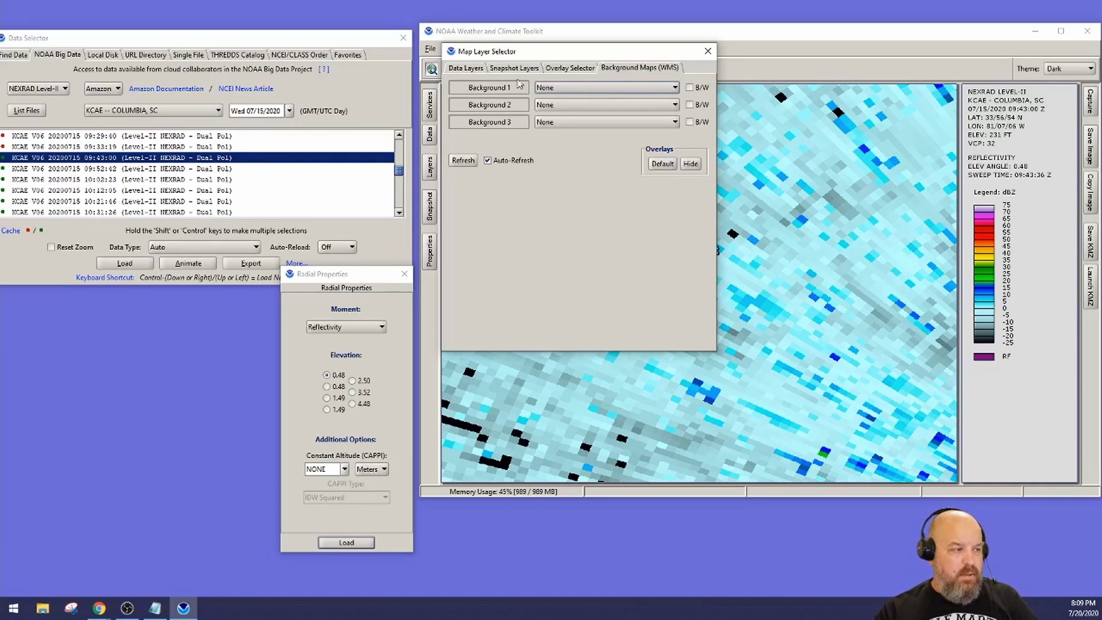
{"action": "left_click", "coordinate": [599, 88]}
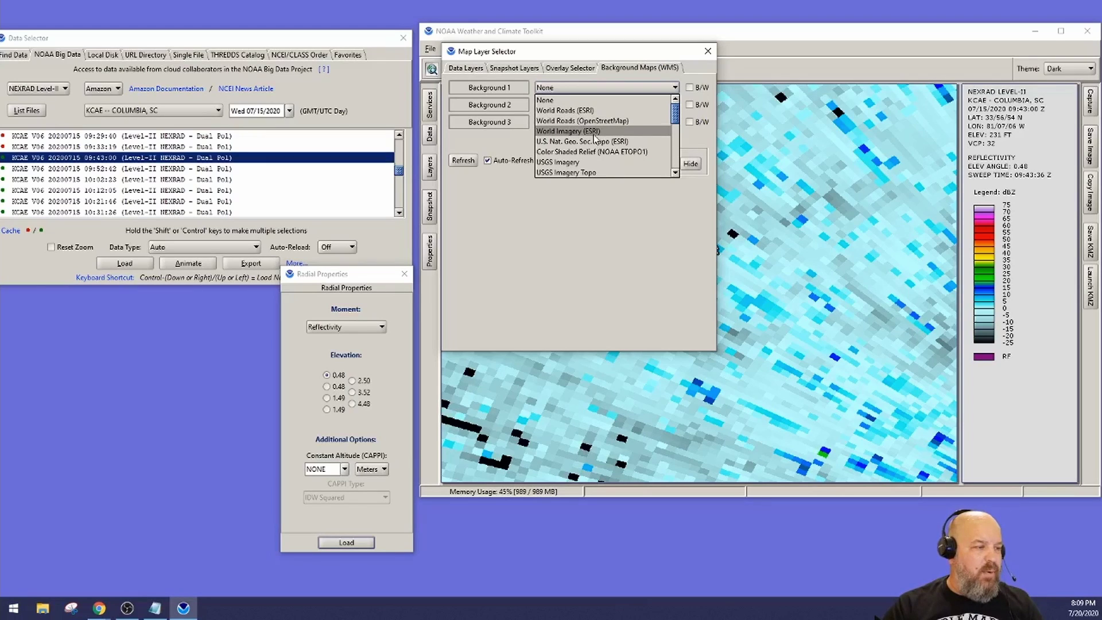
{"action": "left_click", "coordinate": [560, 131]}
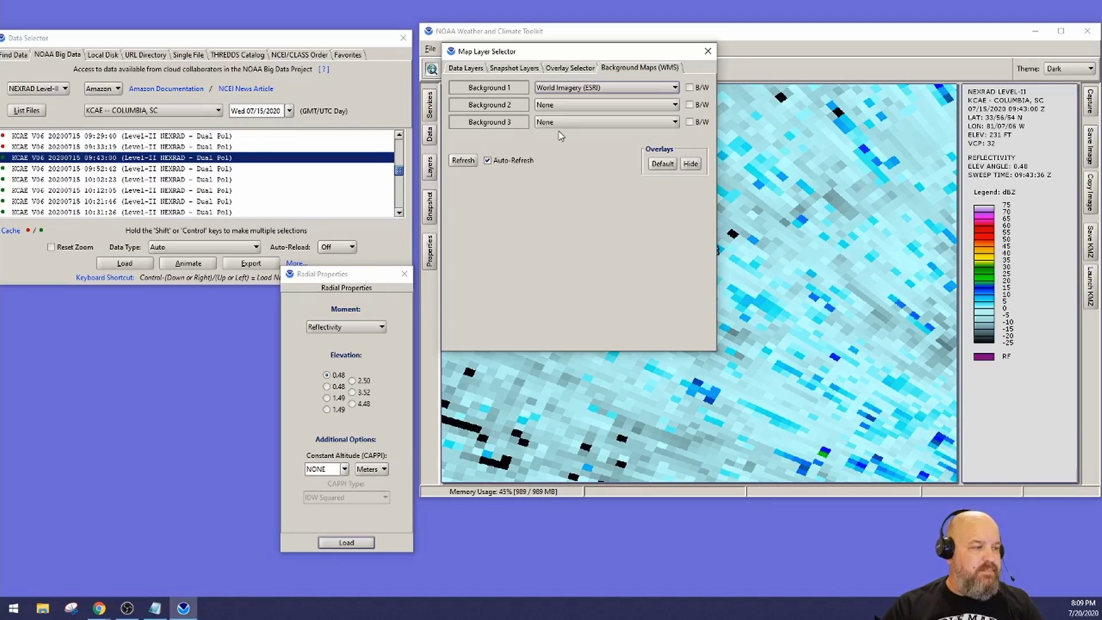
{"action": "left_click", "coordinate": [464, 160]}
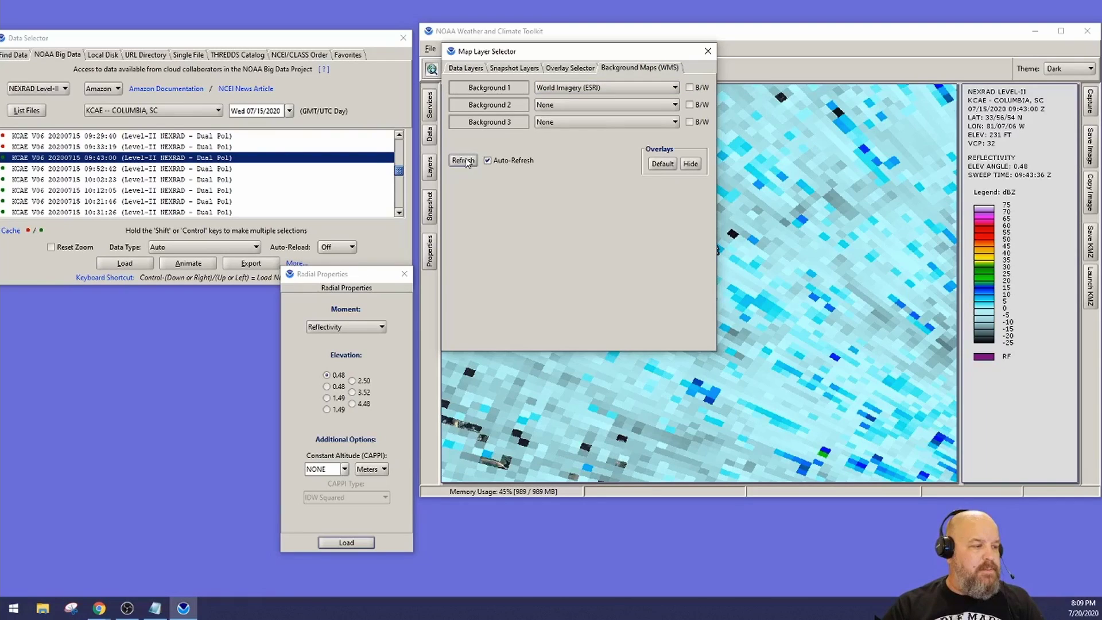
{"action": "left_click", "coordinate": [707, 52]}
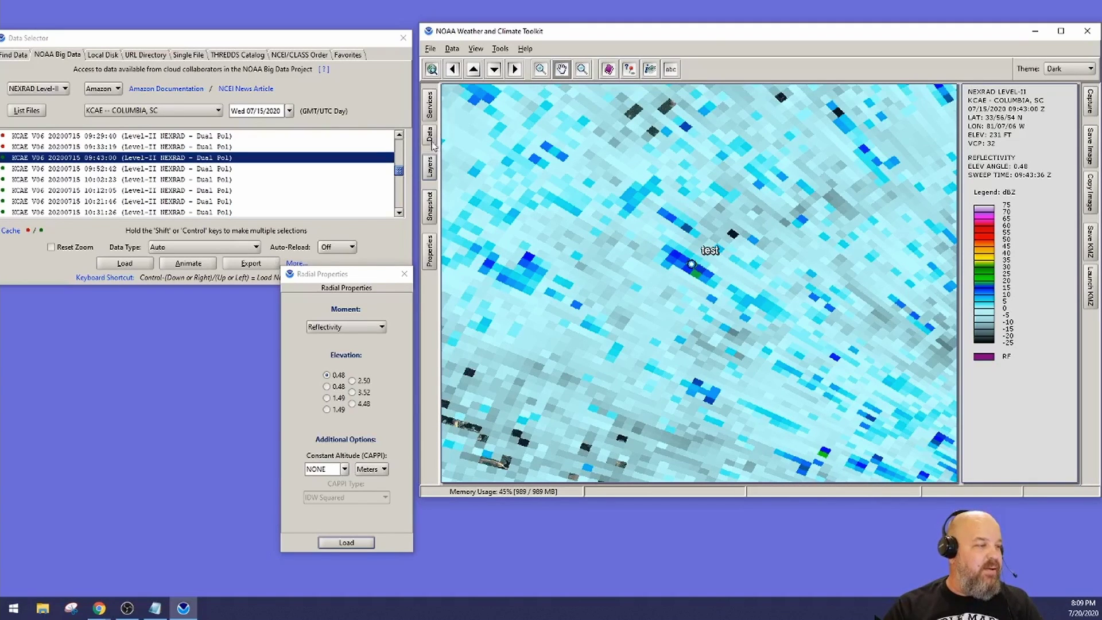
Reopen the map layer settings and hide the active radar layer to expose the background imagery
{"action": "left_click", "coordinate": [430, 167]}
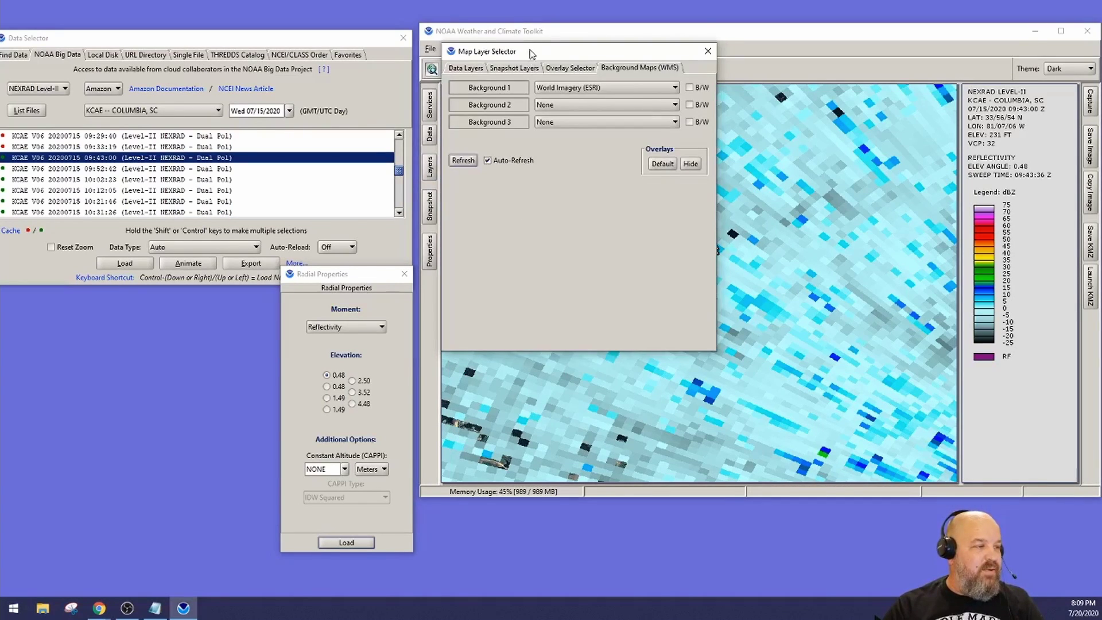
{"action": "left_click_drag", "start_coordinate": [530, 53], "coordinate": [192, 51]}
{"action": "left_click", "coordinate": [126, 64]}
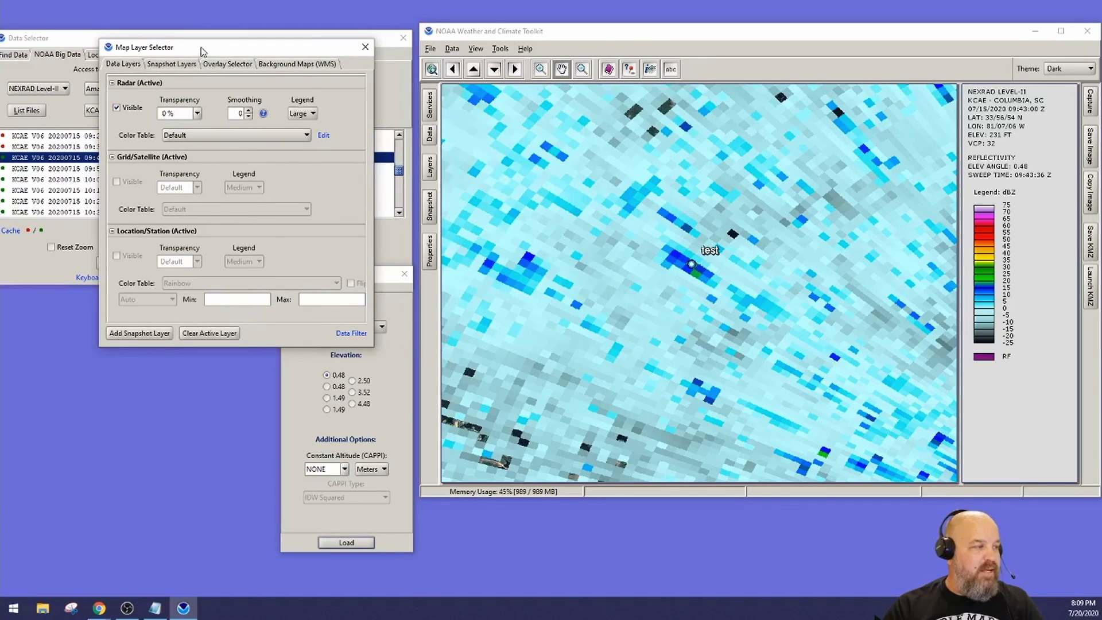
{"action": "left_click_drag", "start_coordinate": [202, 50], "coordinate": [670, 111]}
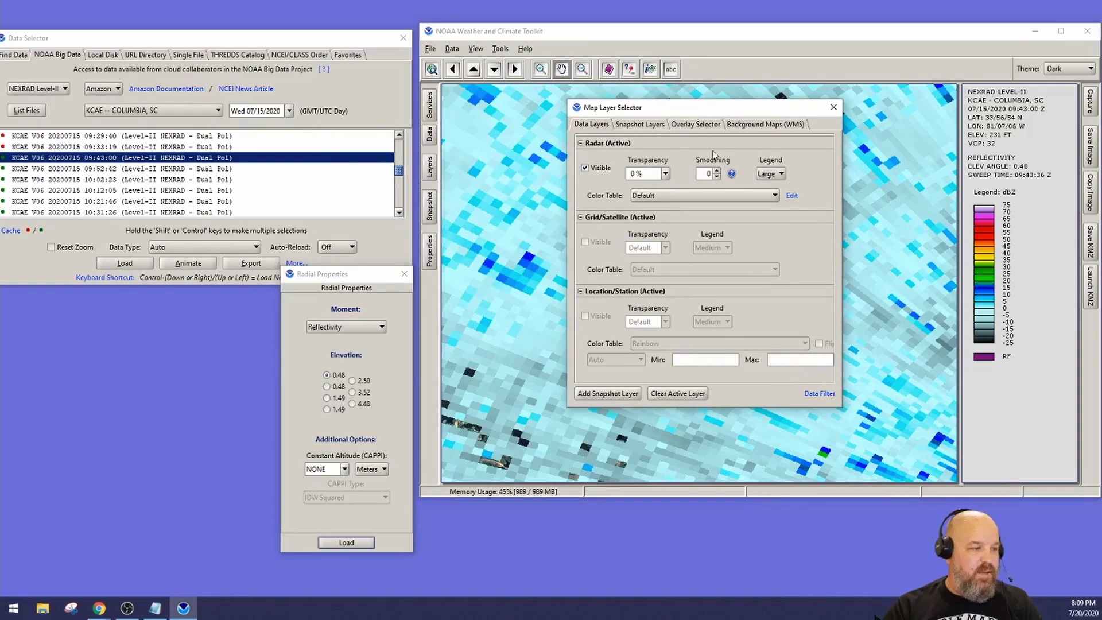
{"action": "left_click", "coordinate": [750, 125]}
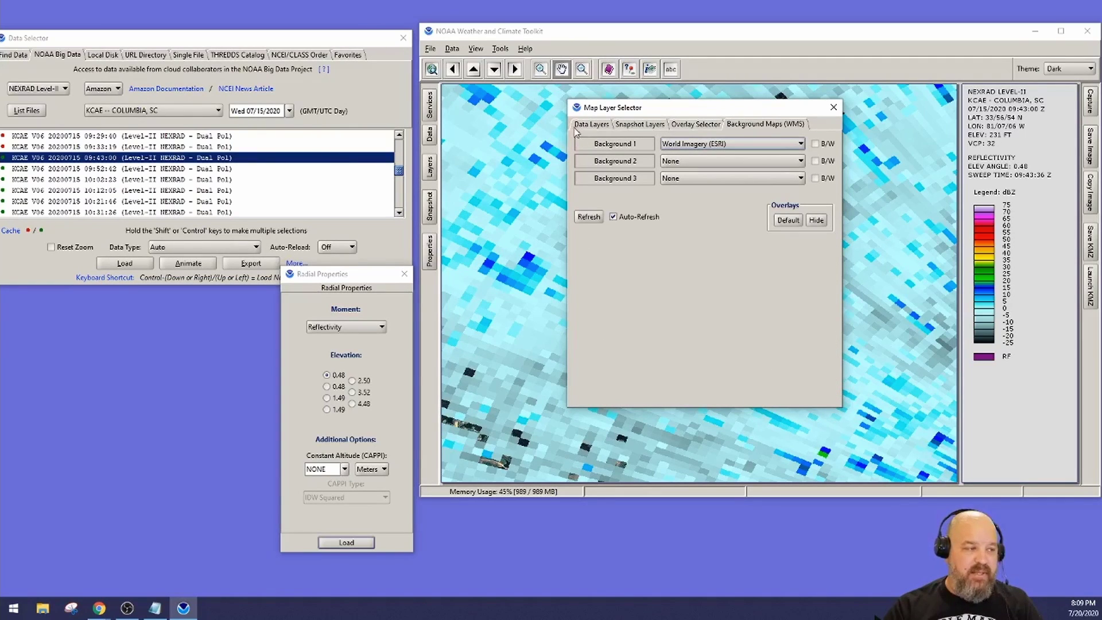
{"action": "left_click", "coordinate": [598, 125]}
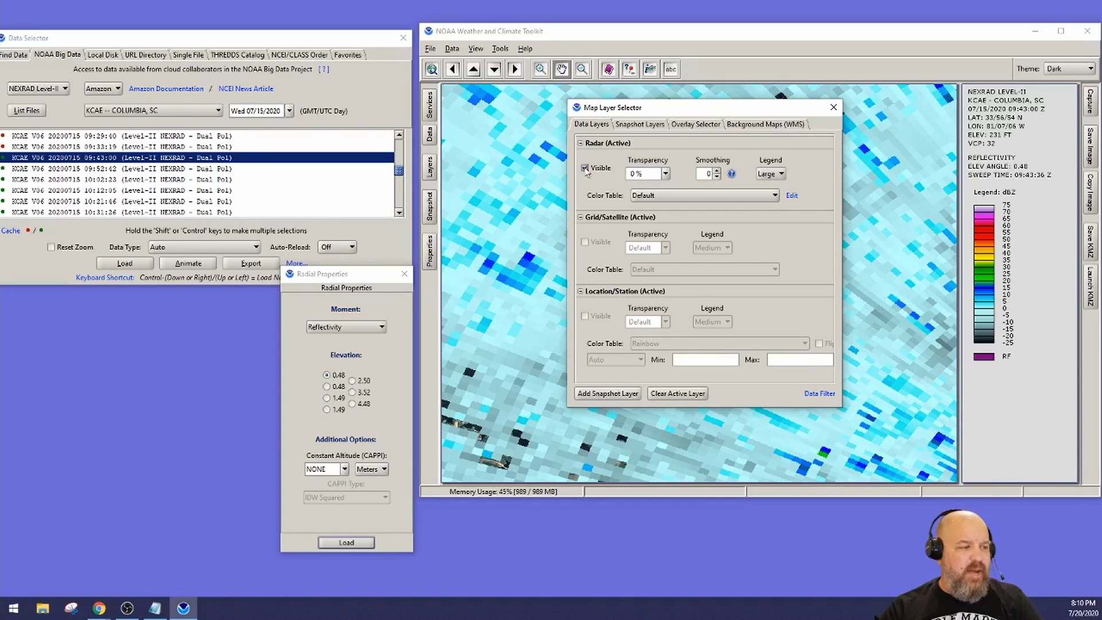
{"action": "left_click", "coordinate": [586, 168]}
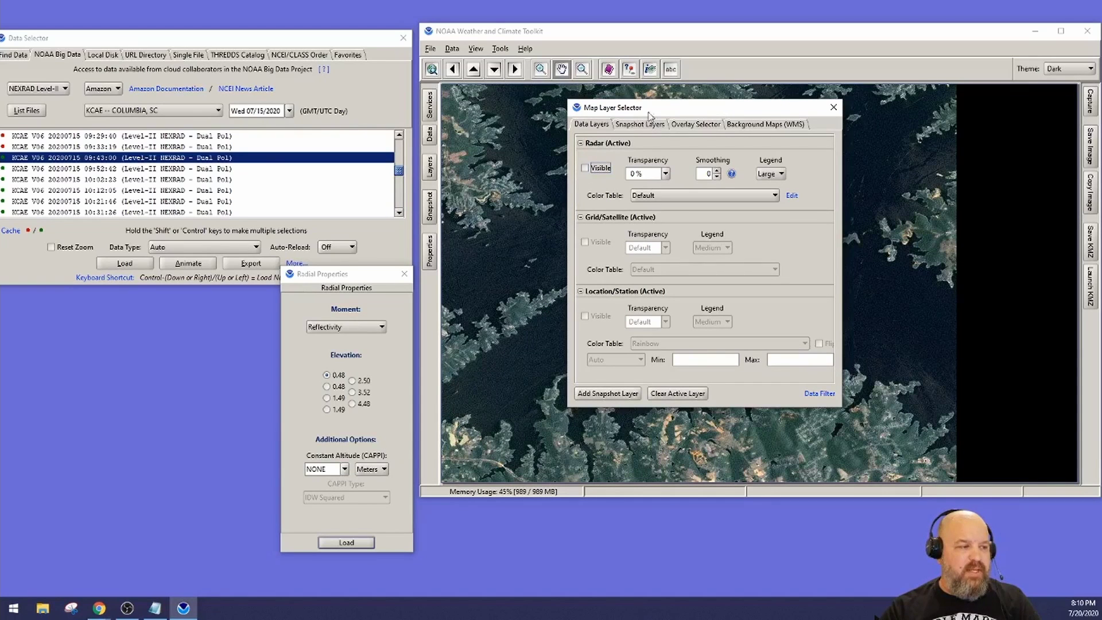
Move the map layer settings off the map and examine the satellite imagery of the lake around the "test" marker
{"action": "left_click_drag", "start_coordinate": [666, 109], "coordinate": [225, 99]}
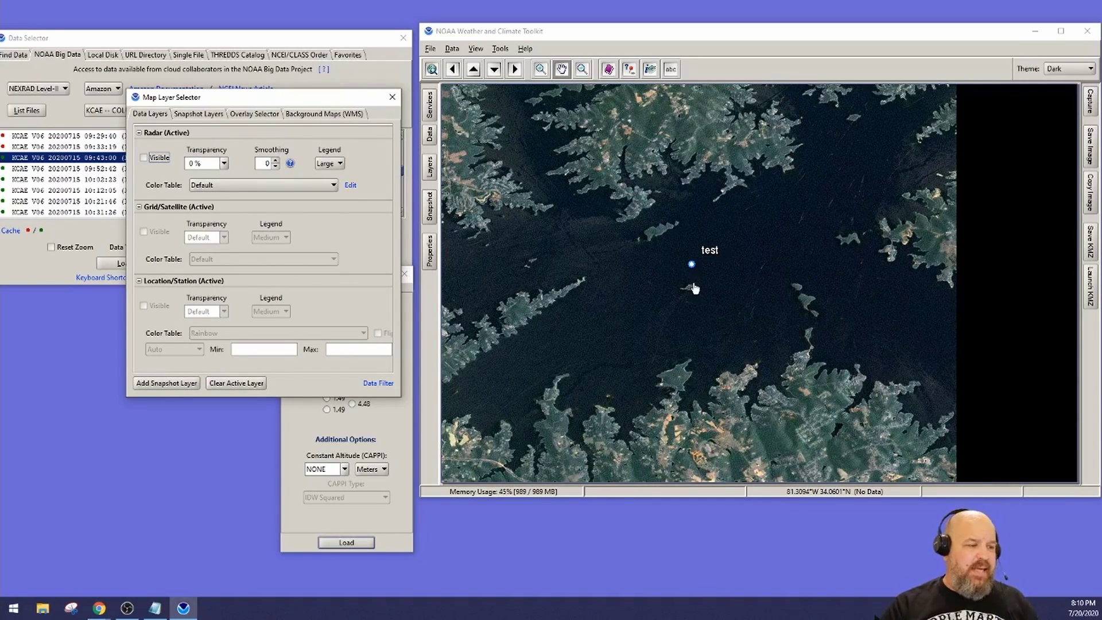
{"action": "scroll", "coordinate": [695, 289], "scroll_direction": "up", "scroll_amount": 1}
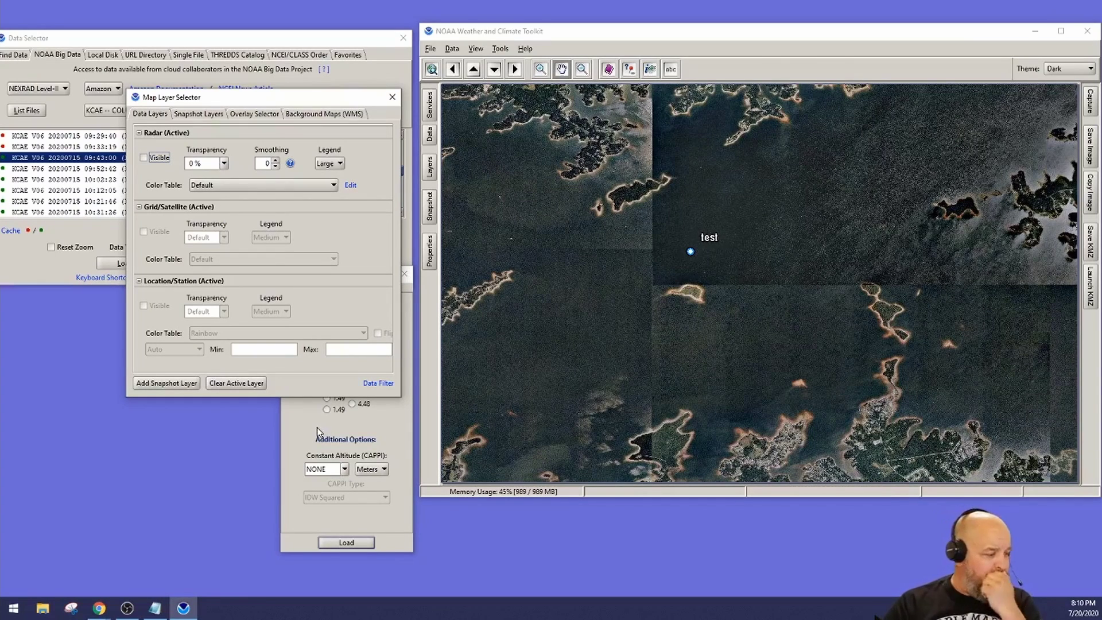
{"action": "scroll", "coordinate": [703, 303], "scroll_direction": "down", "scroll_amount": 3}
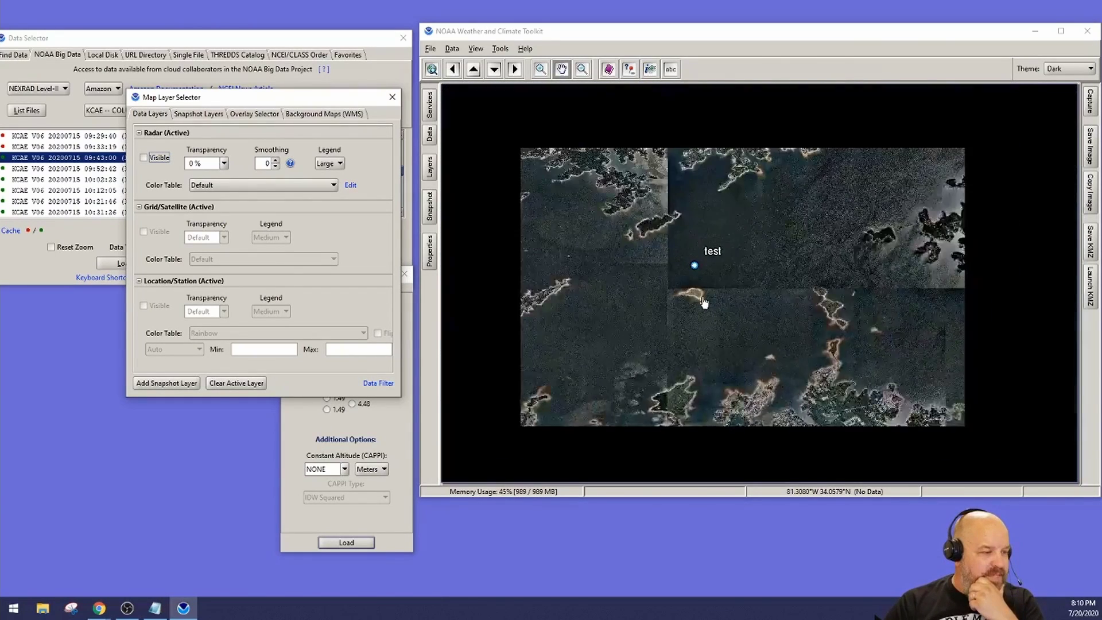
{"action": "scroll", "coordinate": [704, 304], "scroll_direction": "down", "scroll_amount": 1}
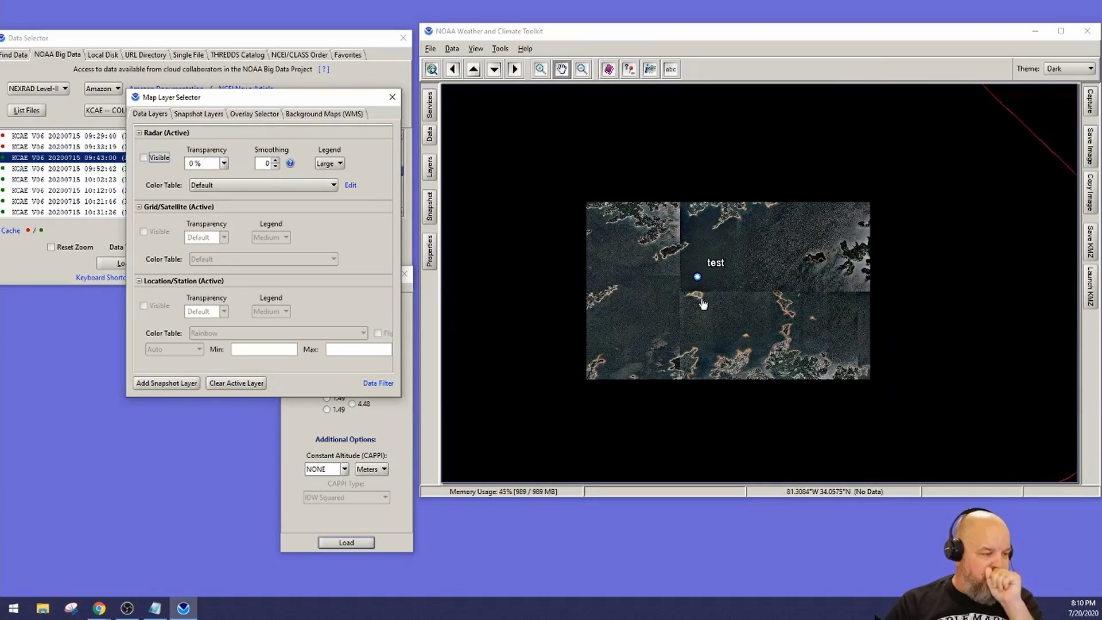
{"action": "scroll", "coordinate": [654, 290], "scroll_direction": "up", "scroll_amount": 1}
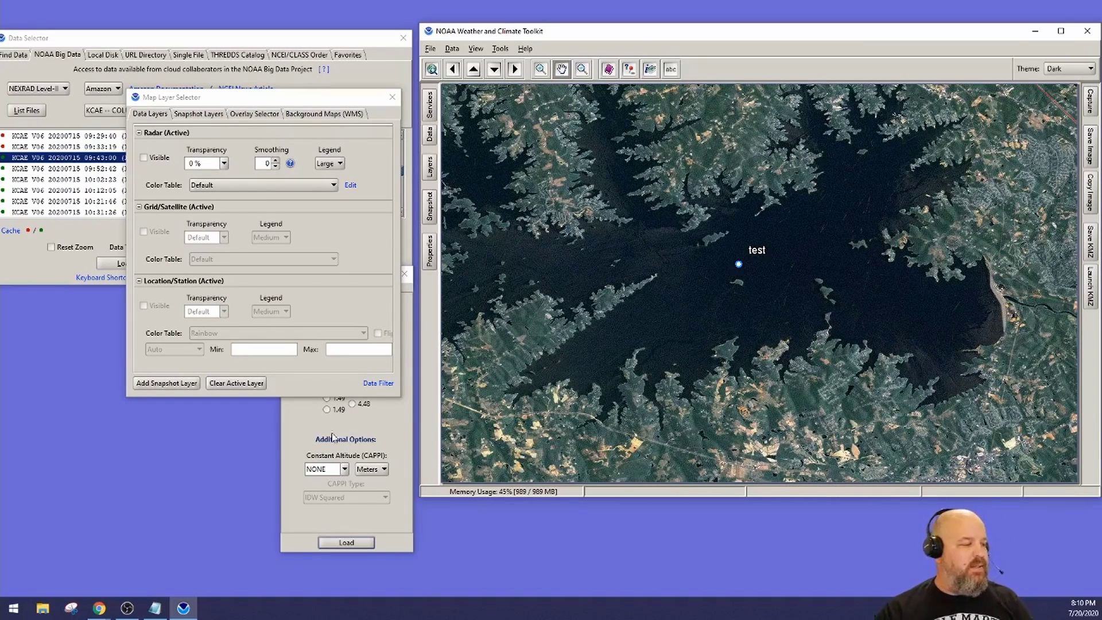
Switch to the Chrome window with the sunrise search and open Google Maps in a new tab
{"action": "mouse_move", "coordinate": [104, 609]}
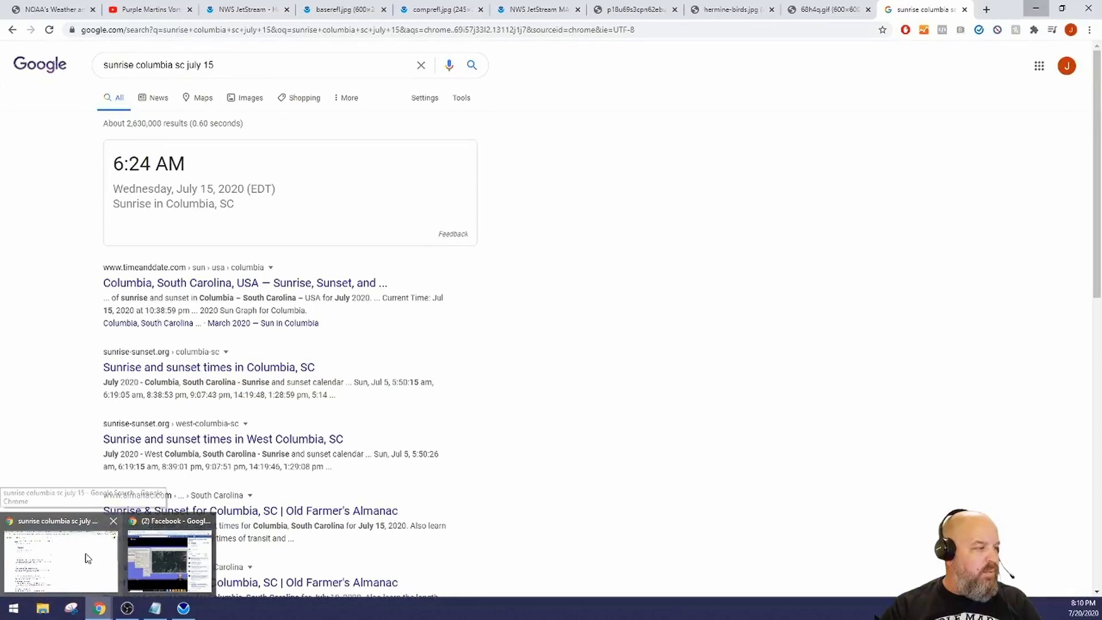
{"action": "left_click", "coordinate": [87, 558]}
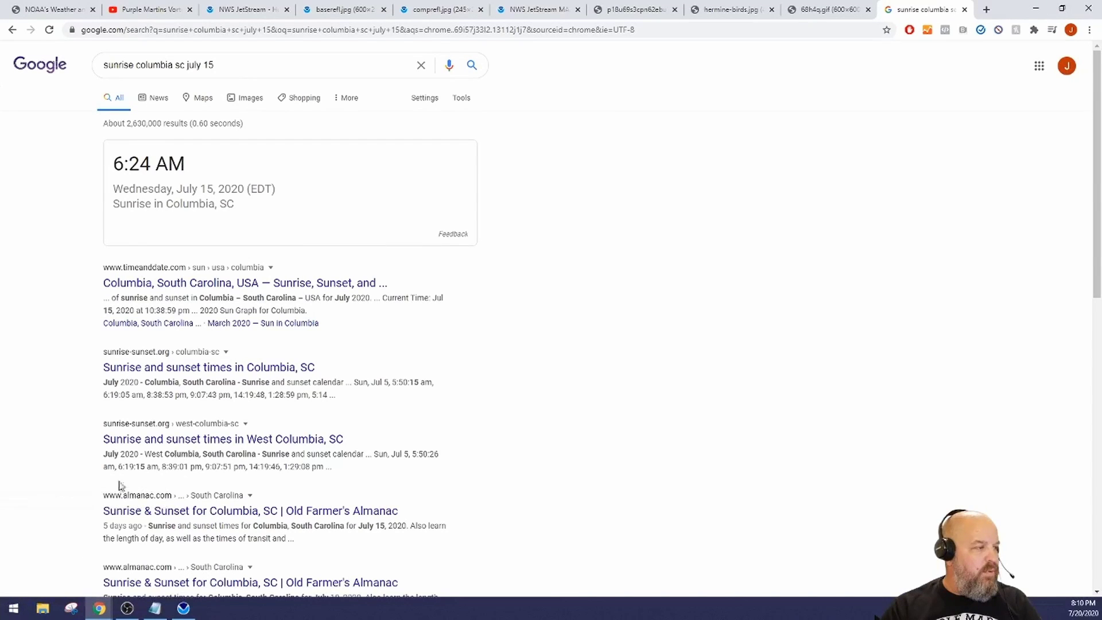
{"action": "left_click", "coordinate": [987, 10]}
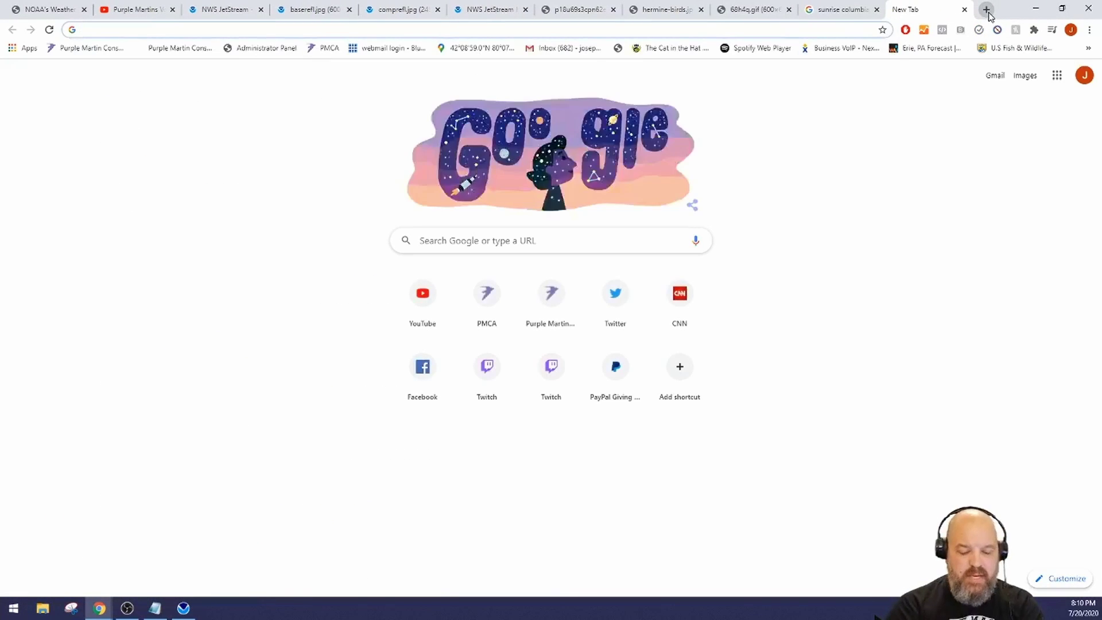
{"action": "type", "text": "maps"}
{"action": "key", "text": "Return"}
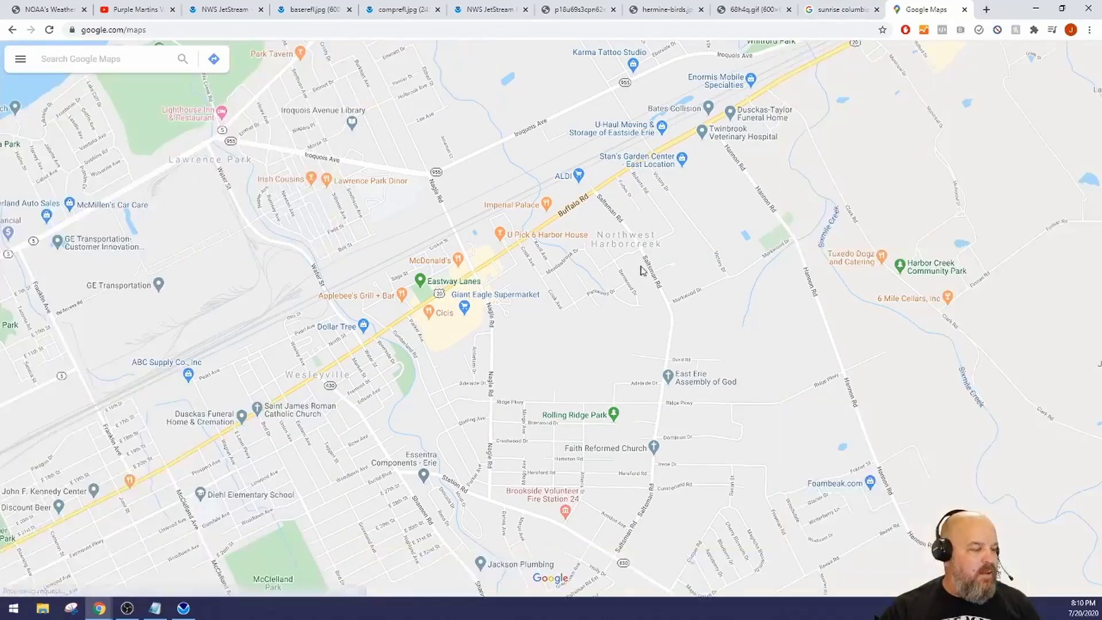
Change the Google Maps view to satellite imagery
{"action": "scroll", "coordinate": [519, 265], "scroll_direction": "down", "scroll_amount": 1}
{"action": "scroll", "coordinate": [520, 265], "scroll_direction": "down", "scroll_amount": 5}
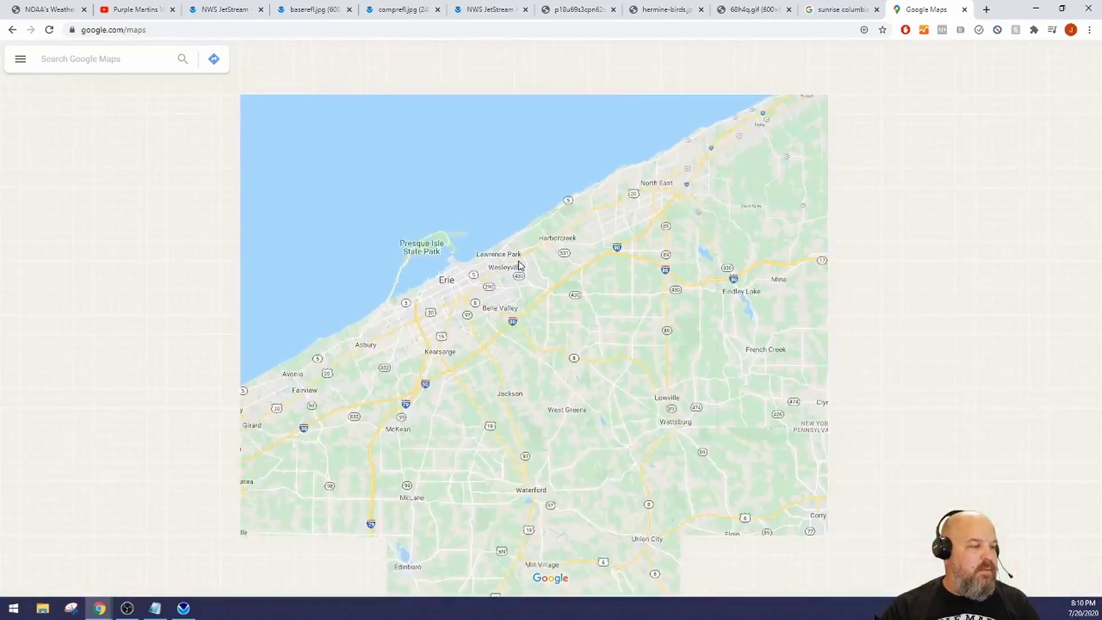
{"action": "scroll", "coordinate": [519, 266], "scroll_direction": "down", "scroll_amount": 1}
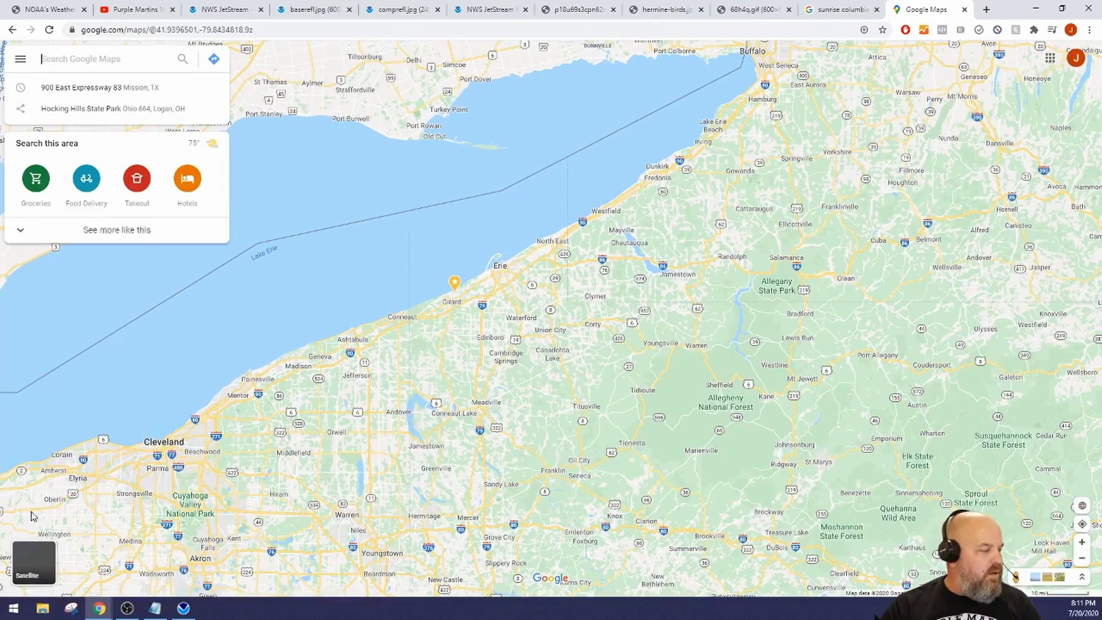
{"action": "left_click", "coordinate": [34, 561]}
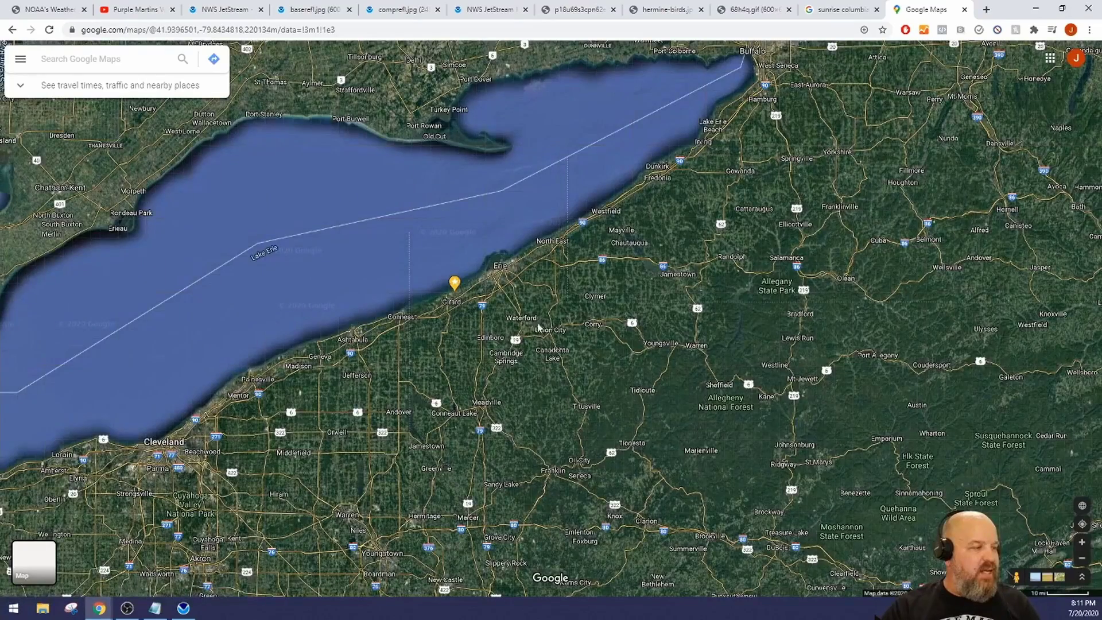
Find Lake Murray, west of Columbia, South Carolina, on the satellite map
{"action": "scroll", "coordinate": [538, 328], "scroll_direction": "down", "scroll_amount": 1}
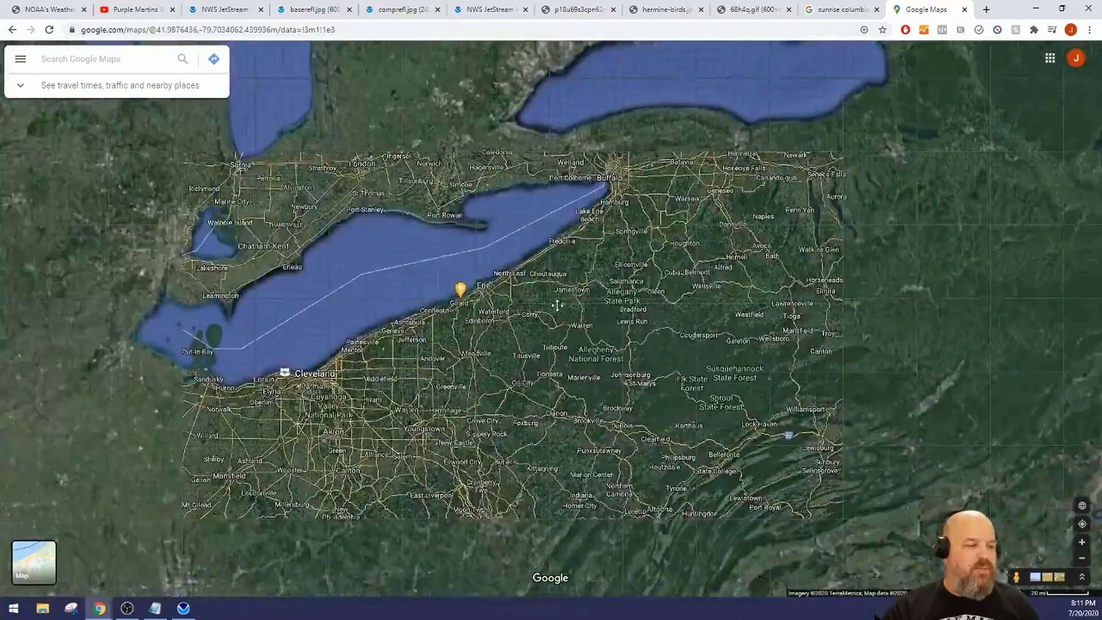
{"action": "left_click_drag", "start_coordinate": [557, 306], "coordinate": [335, 189]}
{"action": "left_click_drag", "start_coordinate": [376, 565], "coordinate": [363, 425]}
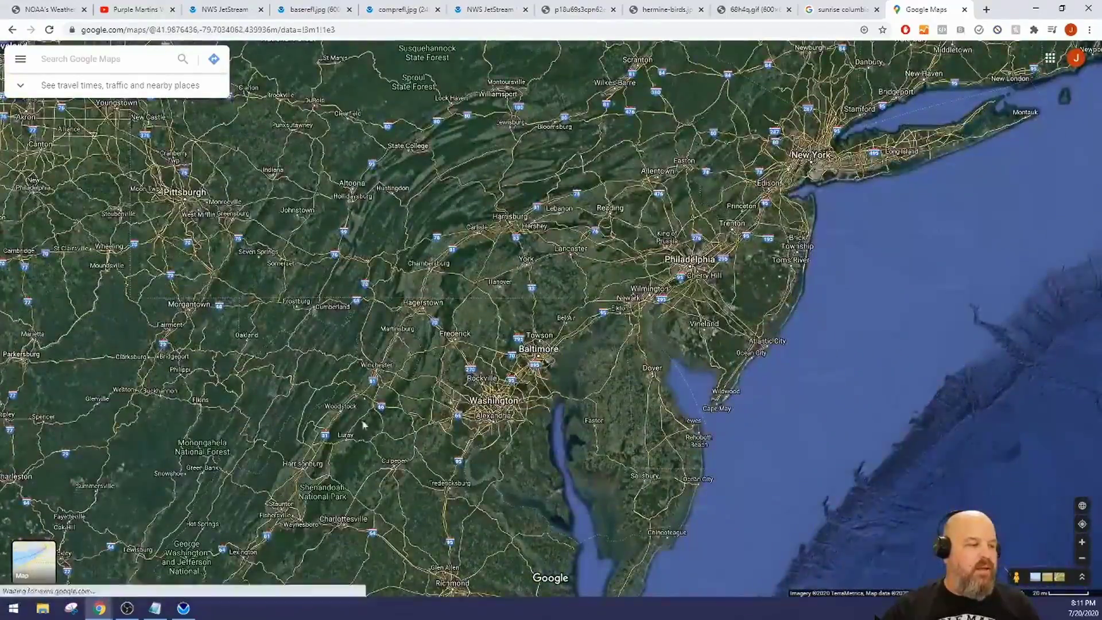
{"action": "left_click_drag", "start_coordinate": [431, 551], "coordinate": [523, 364]}
{"action": "scroll", "coordinate": [523, 364], "scroll_direction": "down", "scroll_amount": 2}
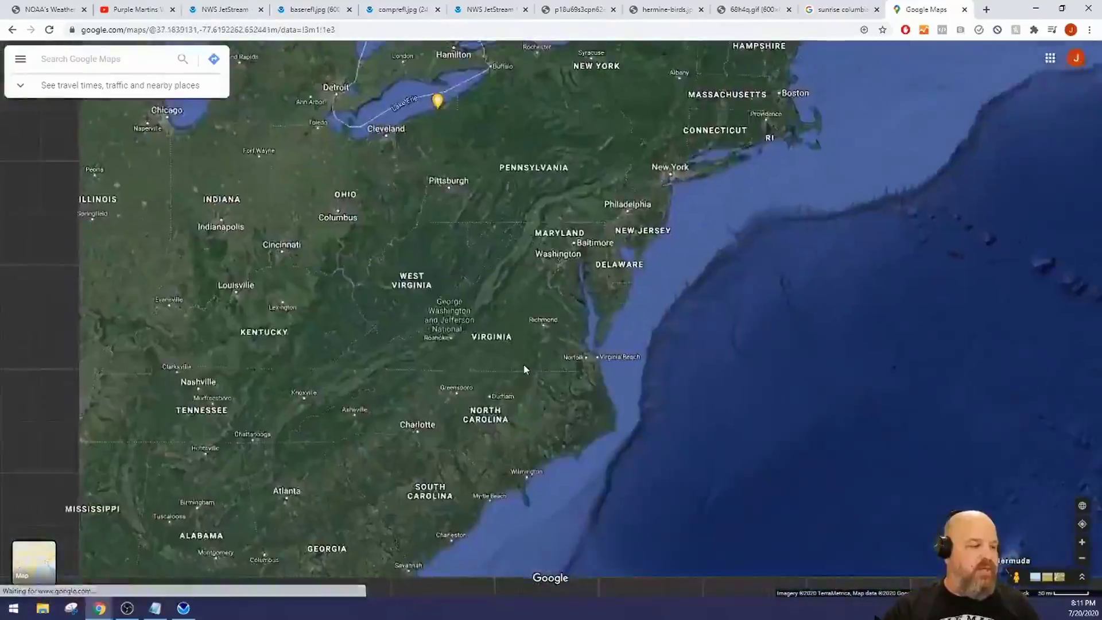
{"action": "scroll", "coordinate": [524, 368], "scroll_direction": "down", "scroll_amount": 2}
{"action": "scroll", "coordinate": [573, 336], "scroll_direction": "up", "scroll_amount": 2}
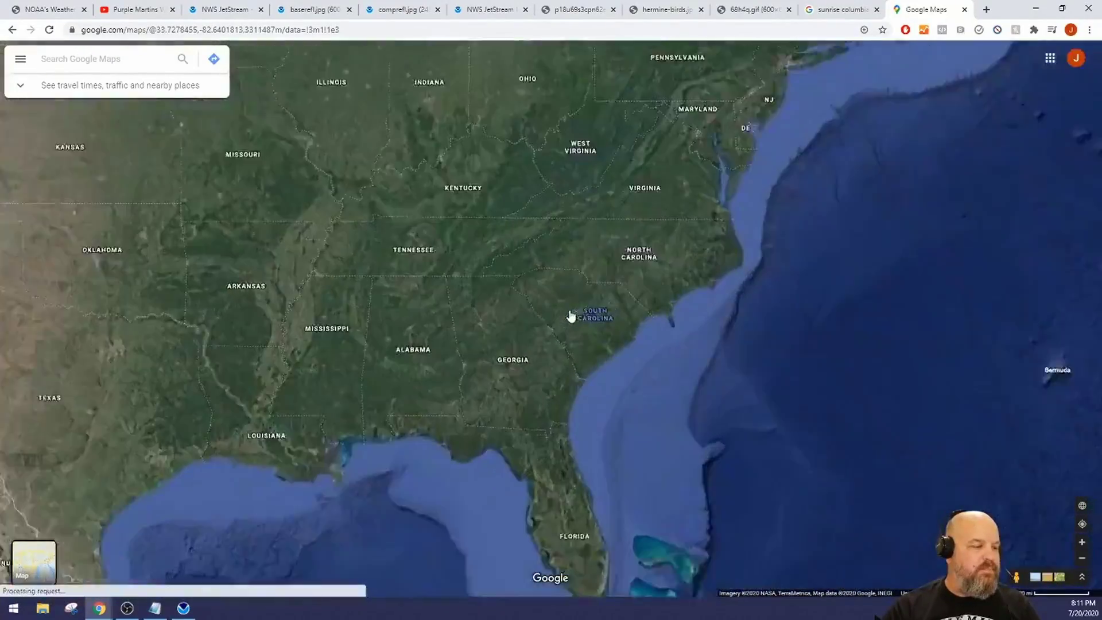
{"action": "scroll", "coordinate": [578, 315], "scroll_direction": "up", "scroll_amount": 5}
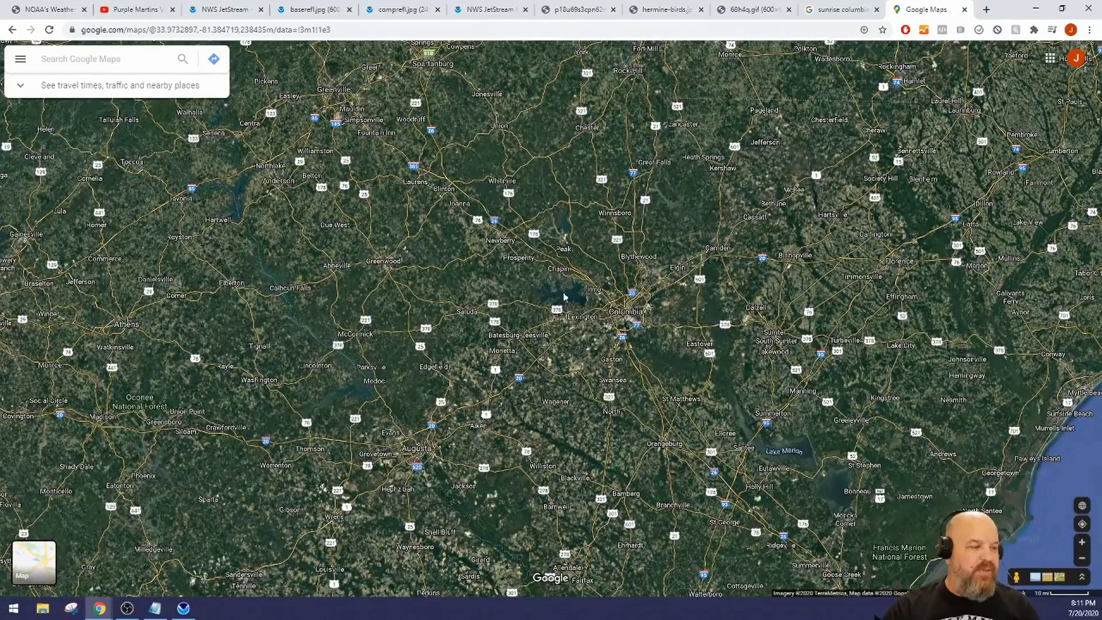
{"action": "scroll", "coordinate": [553, 319], "scroll_direction": "up", "scroll_amount": 2}
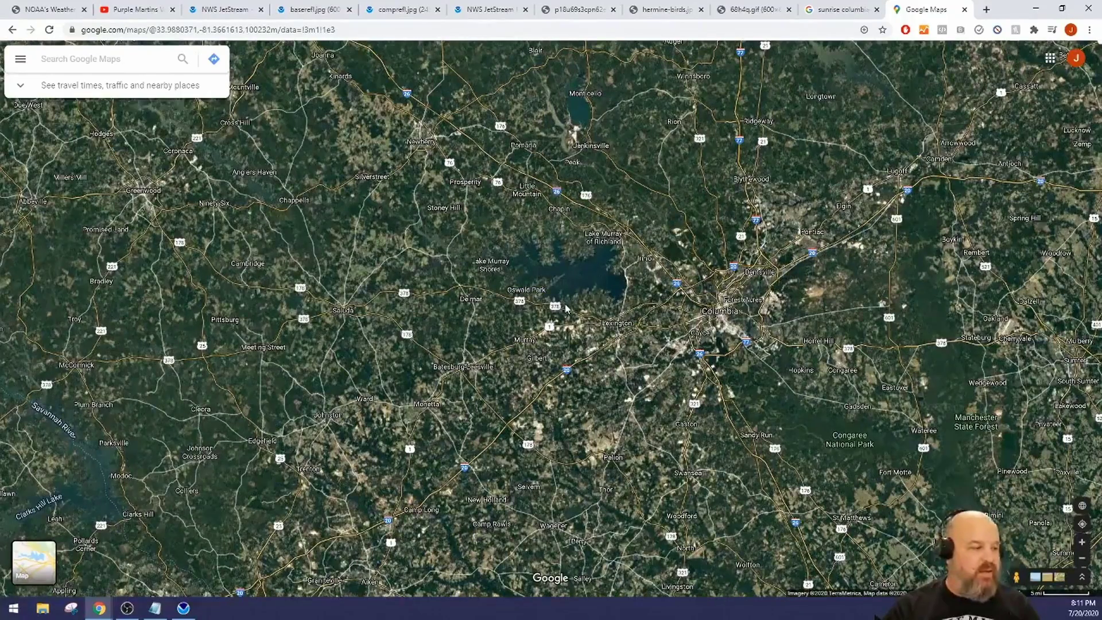
{"action": "scroll", "coordinate": [589, 286], "scroll_direction": "up", "scroll_amount": 2}
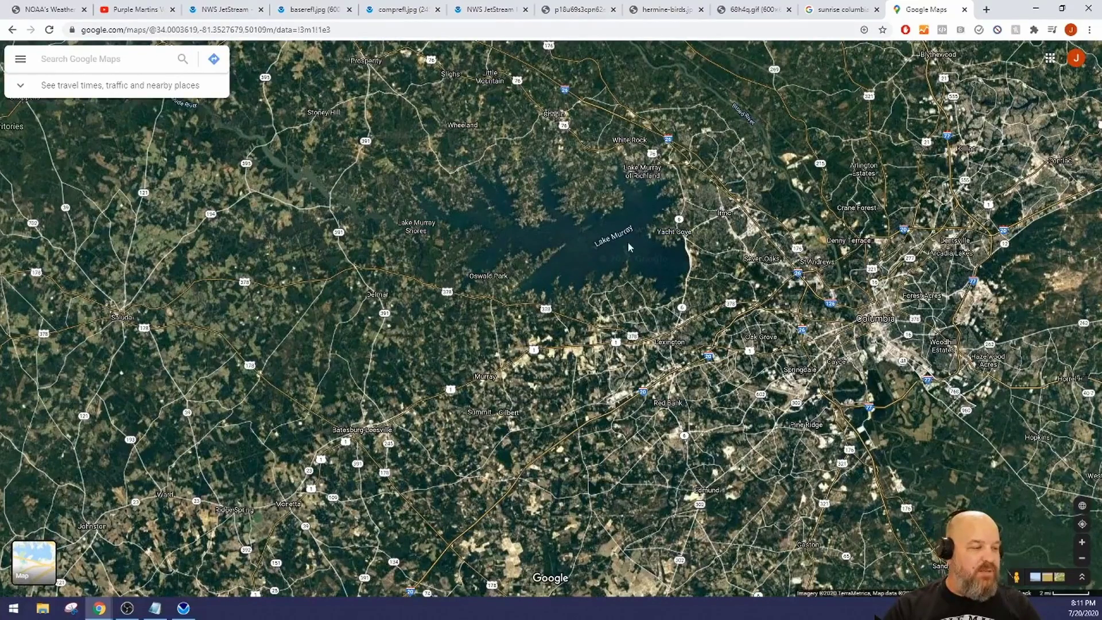
Examine the small islands in Lake Murray up close and identify the island at the roost location
{"action": "scroll", "coordinate": [604, 253], "scroll_direction": "up", "scroll_amount": 3}
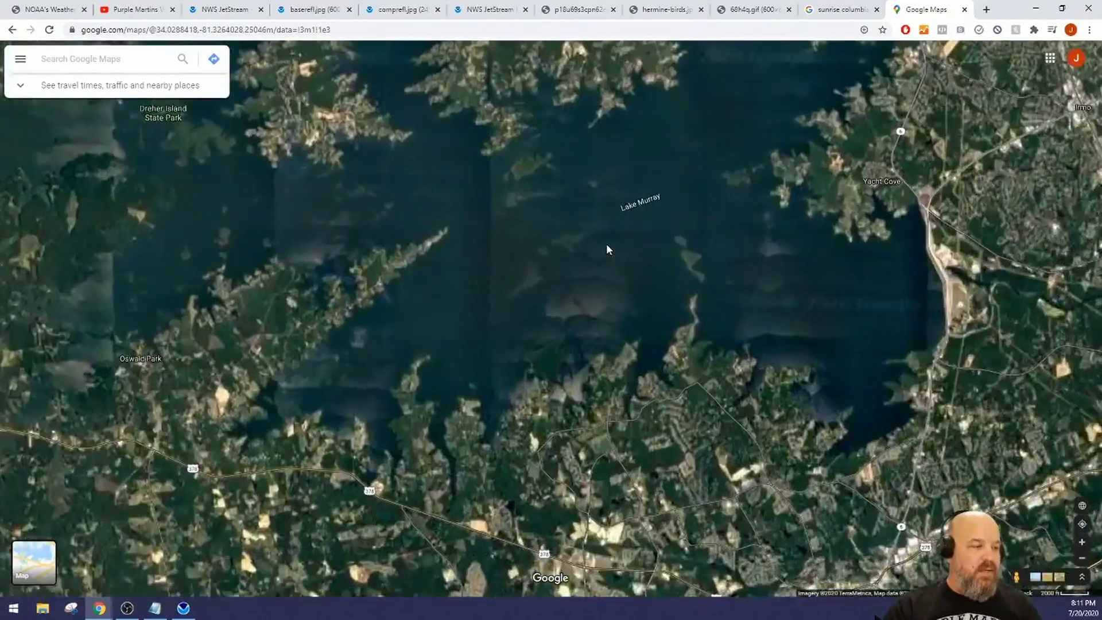
{"action": "scroll", "coordinate": [607, 249], "scroll_direction": "up", "scroll_amount": 2}
{"action": "left_click_drag", "start_coordinate": [594, 257], "coordinate": [633, 293]}
{"action": "scroll", "coordinate": [648, 247], "scroll_direction": "up", "scroll_amount": 1}
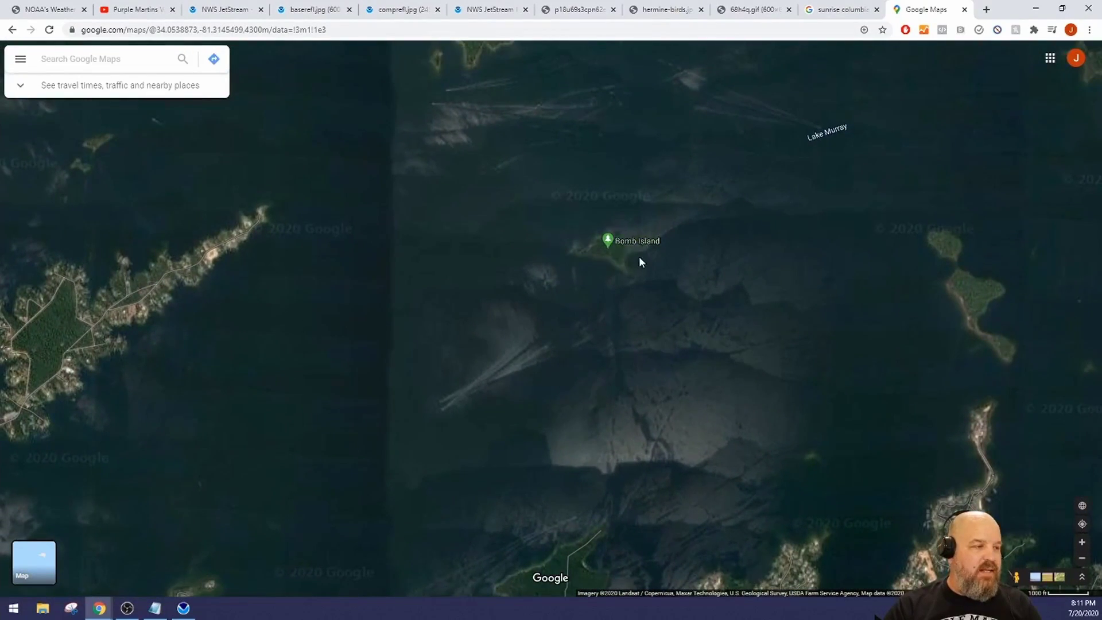
{"action": "scroll", "coordinate": [637, 256], "scroll_direction": "down", "scroll_amount": 1}
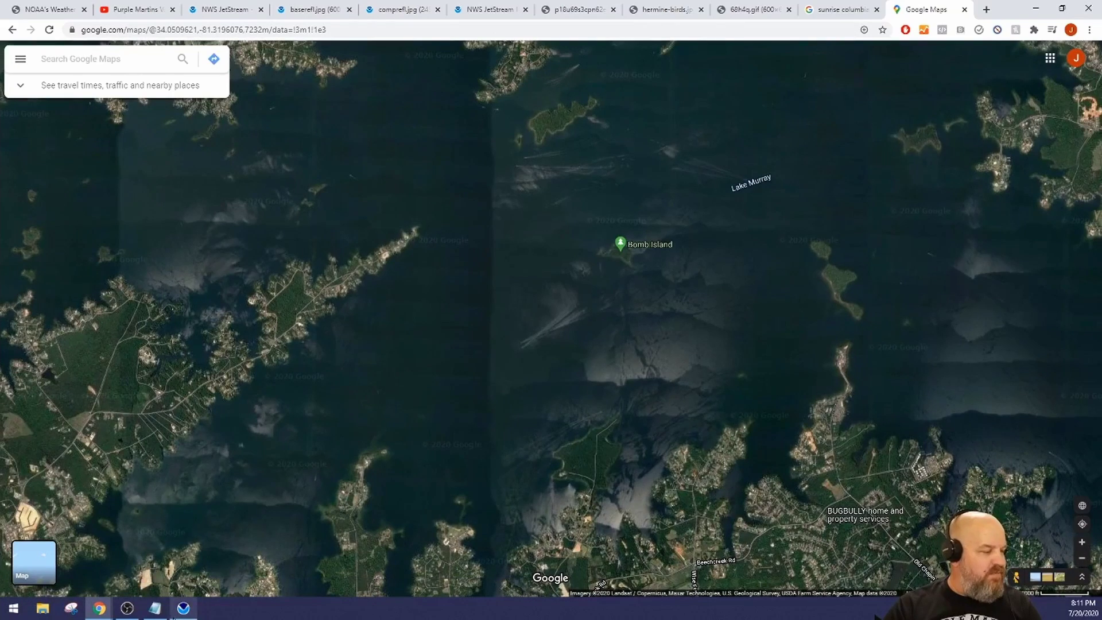
Compare the "test" marker's position in NOAA Weather and Climate Toolkit with Bomb Island on Google Maps
{"action": "left_click", "coordinate": [183, 610]}
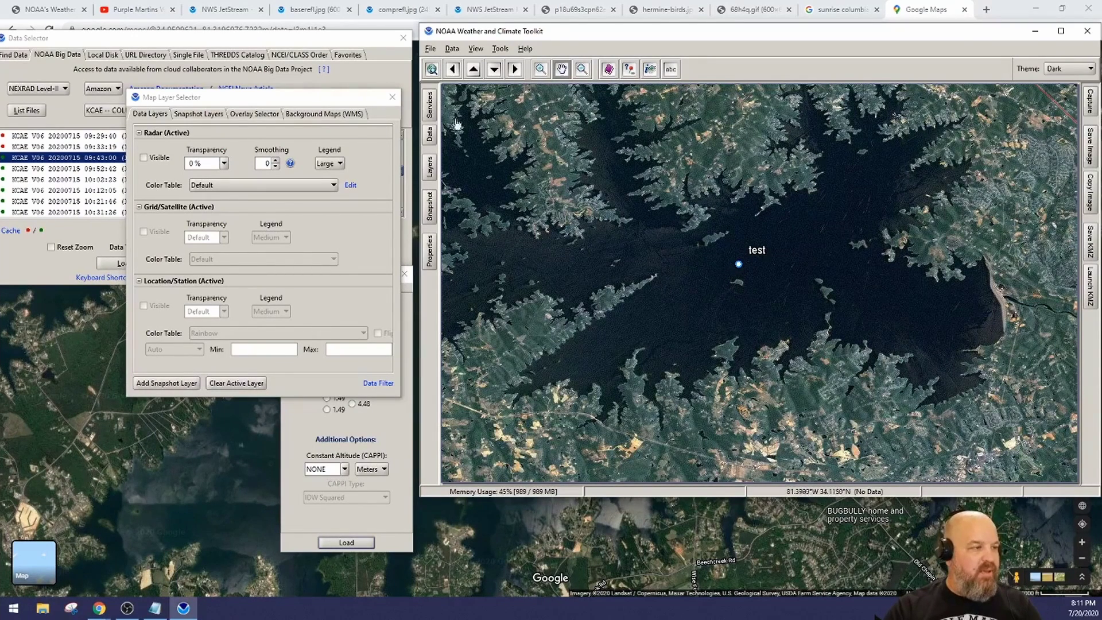
{"action": "left_click", "coordinate": [224, 422]}
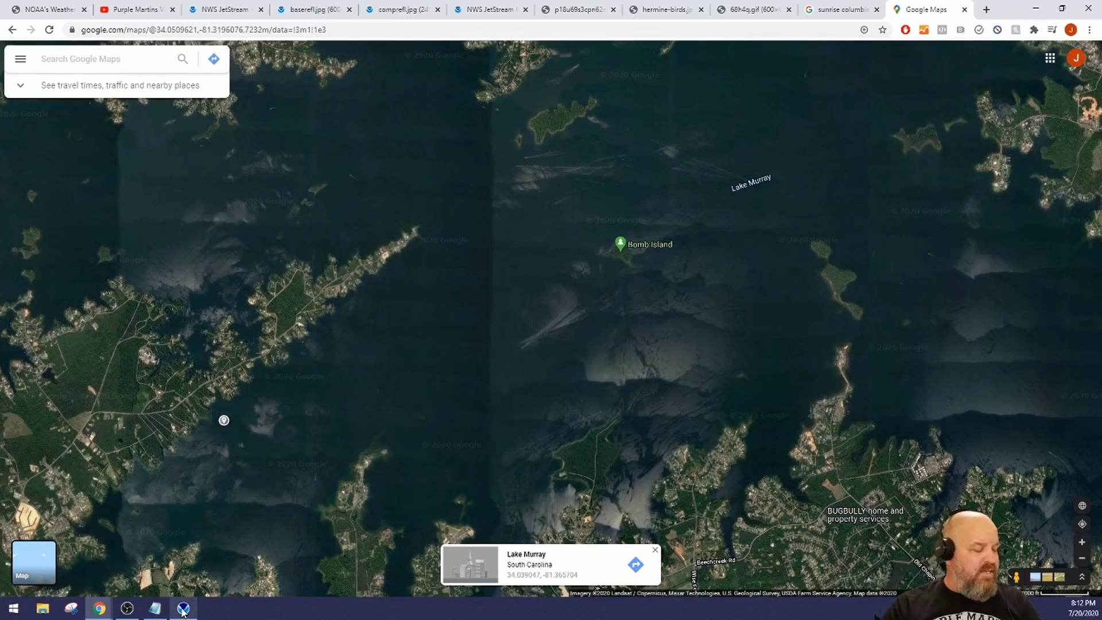
{"action": "mouse_move", "coordinate": [182, 610]}
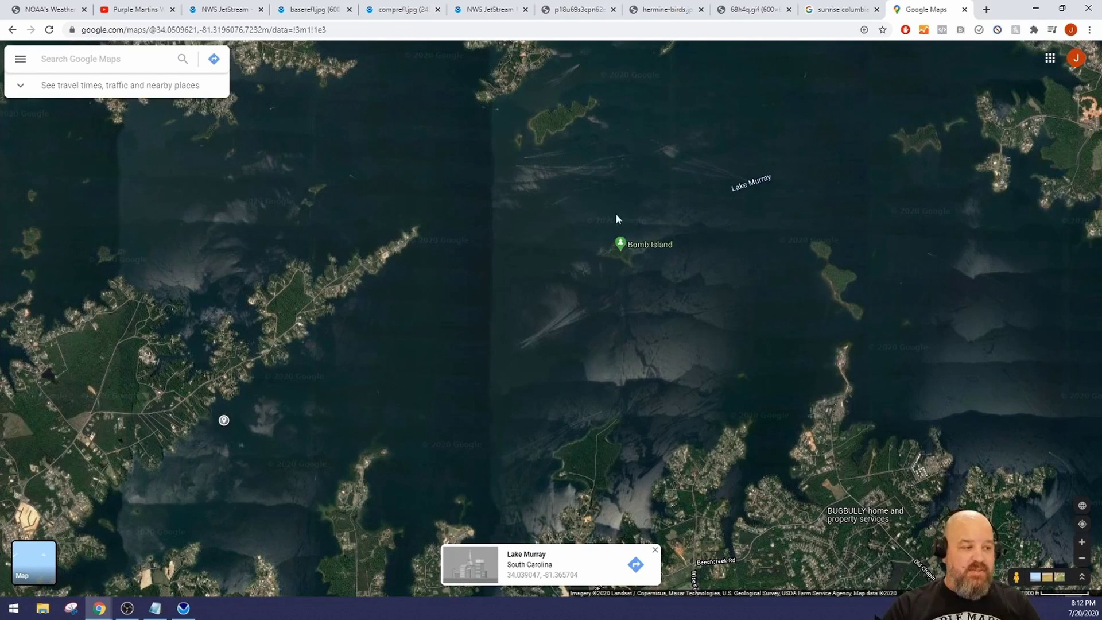
{"action": "mouse_move", "coordinate": [620, 241]}
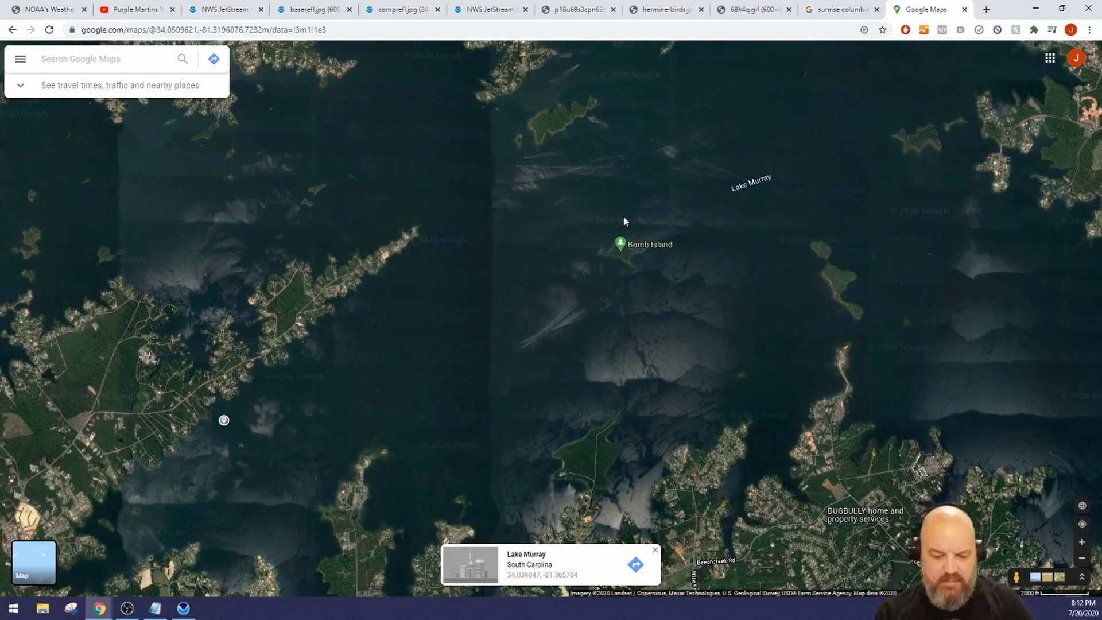
Switch to NOAA Weather and Climate Toolkit, make the active radar layer visible again, and close the map layer settings
{"action": "left_click", "coordinate": [183, 610]}
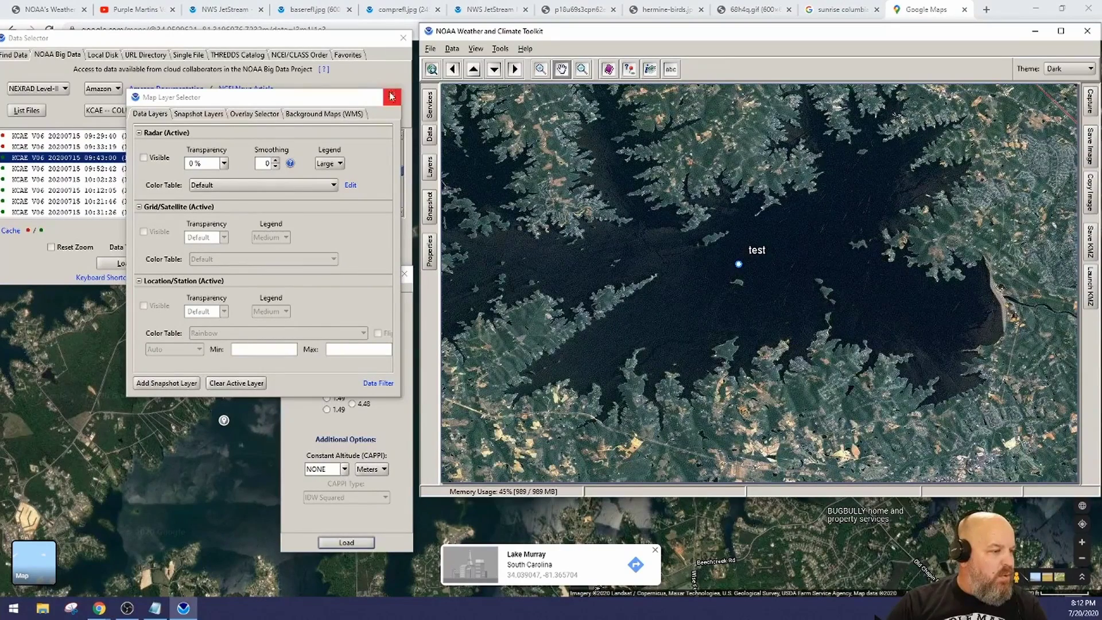
{"action": "left_click", "coordinate": [146, 113]}
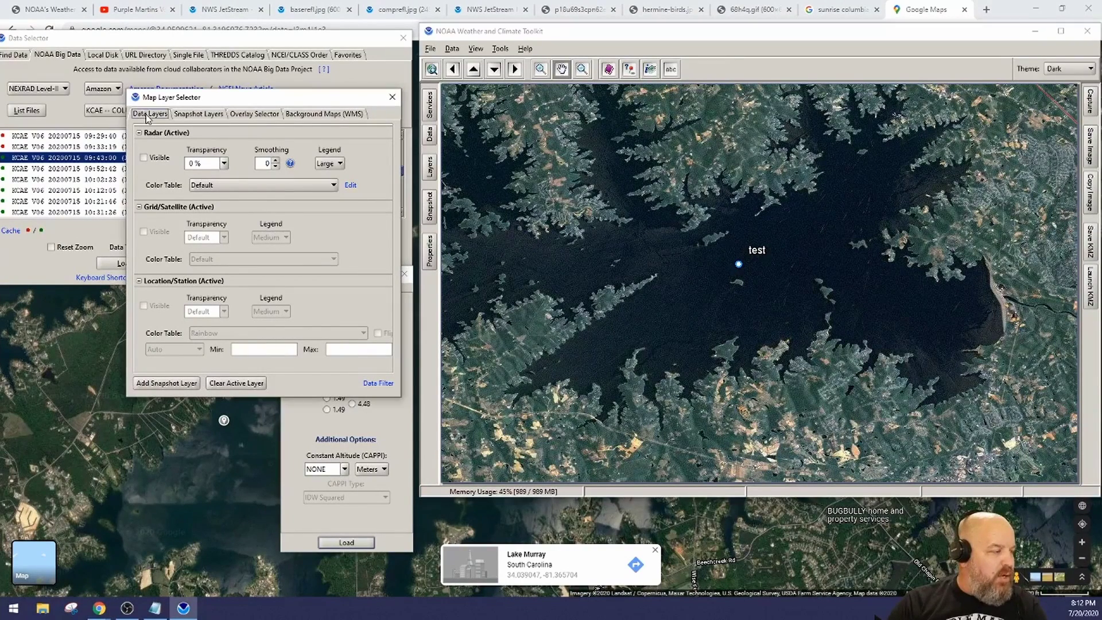
{"action": "left_click", "coordinate": [143, 158]}
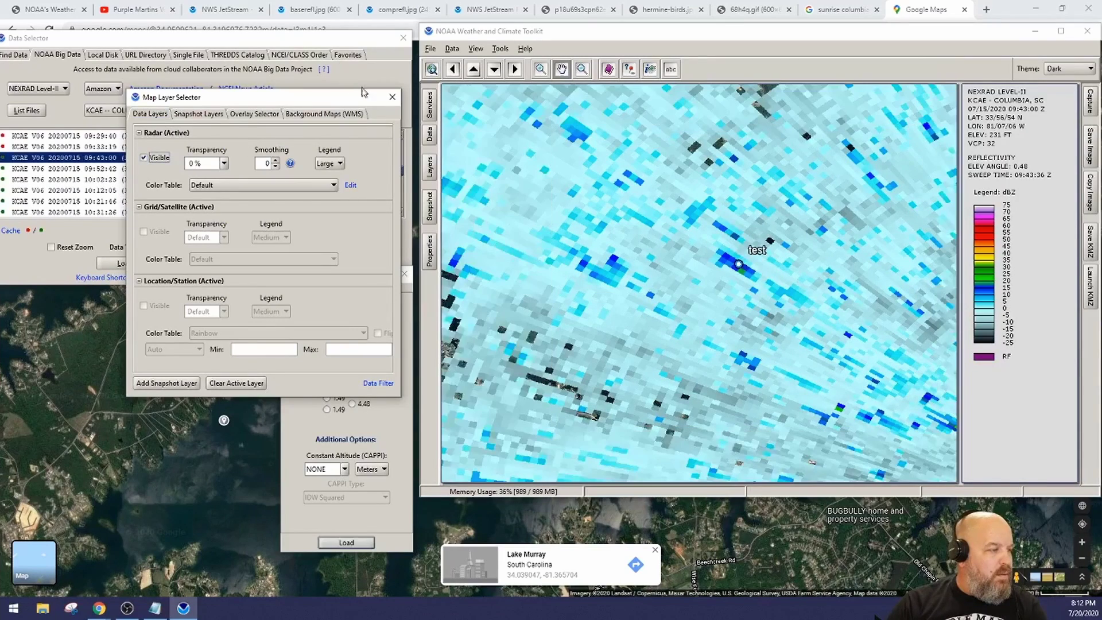
{"action": "left_click", "coordinate": [392, 96]}
Load the KCAE radar scan from July 15, 2020 at 10:21:46 to compare it with the wider area around the "test" marker
{"action": "scroll", "coordinate": [722, 293], "scroll_direction": "down", "scroll_amount": 3}
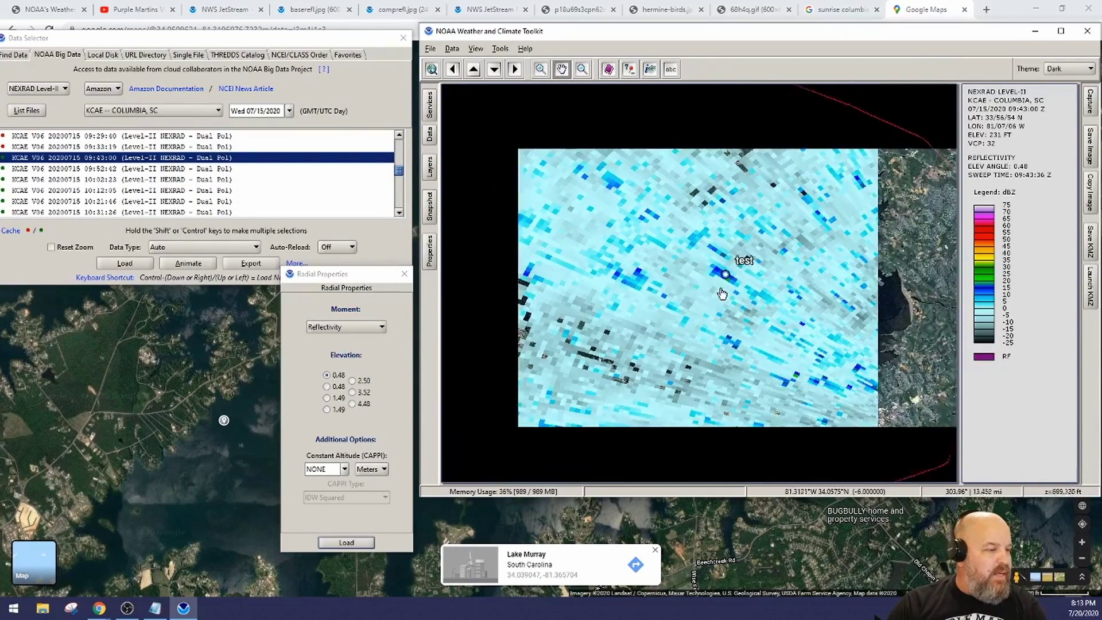
{"action": "scroll", "coordinate": [722, 294], "scroll_direction": "down", "scroll_amount": 3}
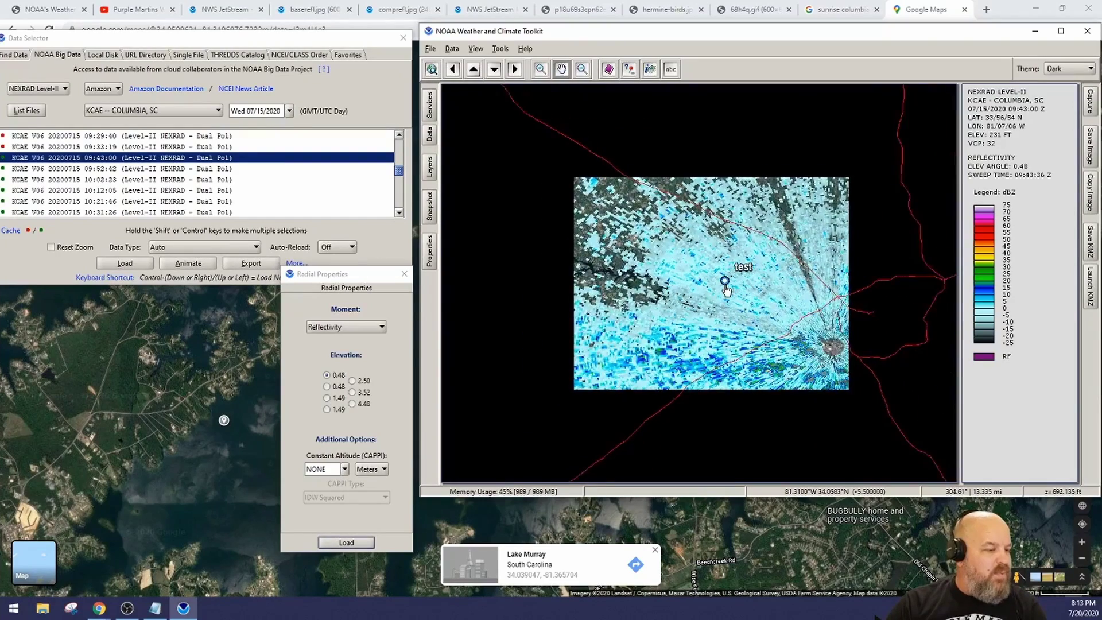
{"action": "scroll", "coordinate": [726, 289], "scroll_direction": "down", "scroll_amount": 2}
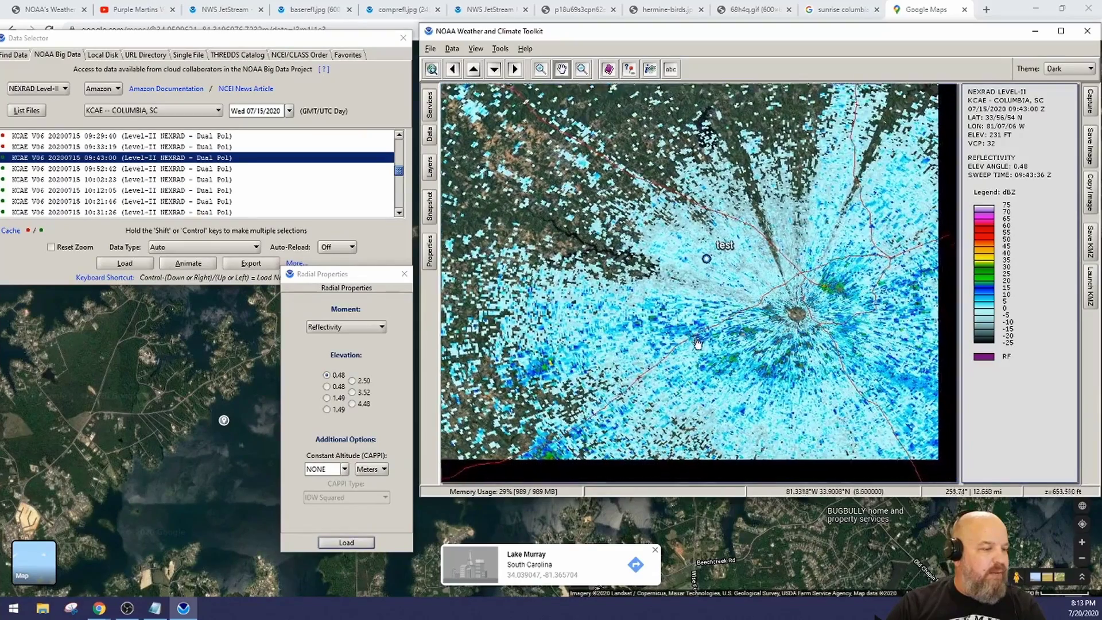
{"action": "left_click_drag", "start_coordinate": [697, 344], "coordinate": [695, 322]}
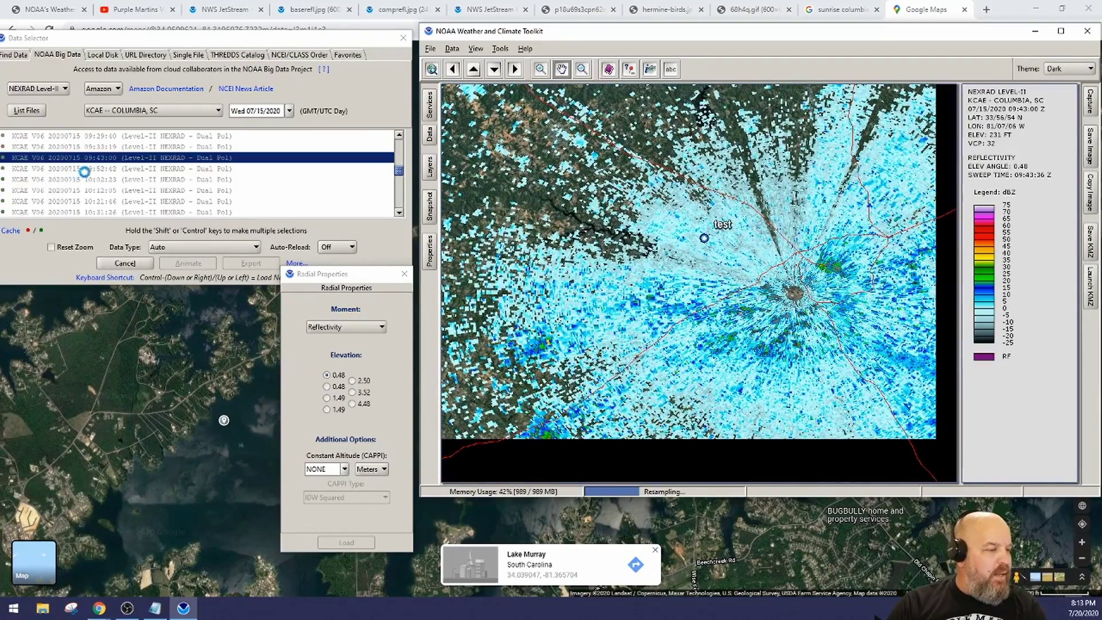
{"action": "scroll", "coordinate": [668, 275], "scroll_direction": "down", "scroll_amount": 1}
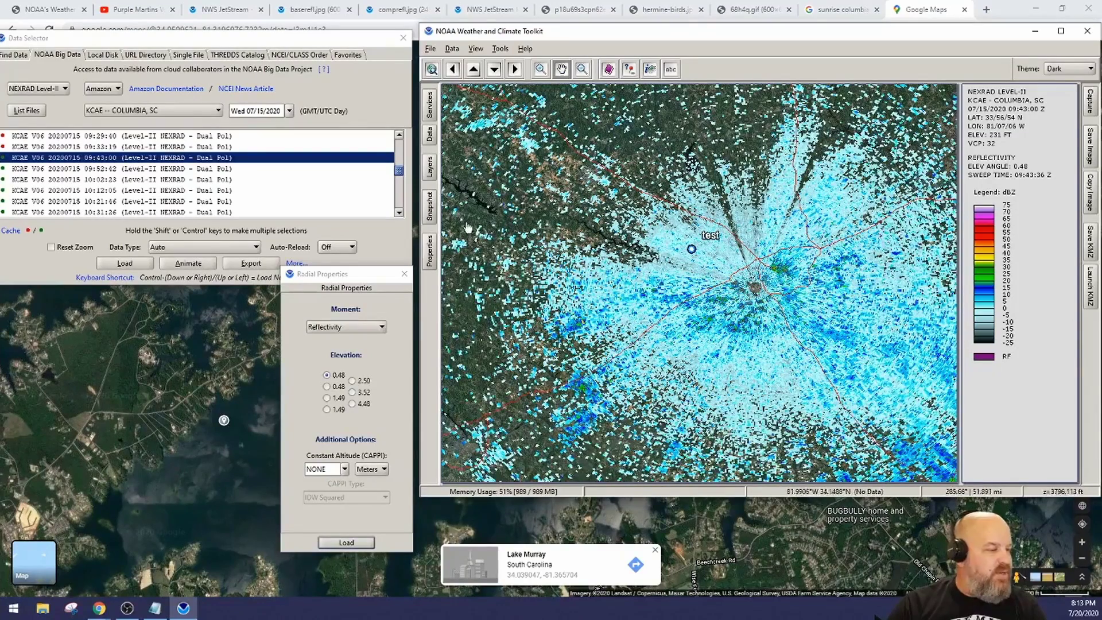
{"action": "left_click", "coordinate": [58, 202]}
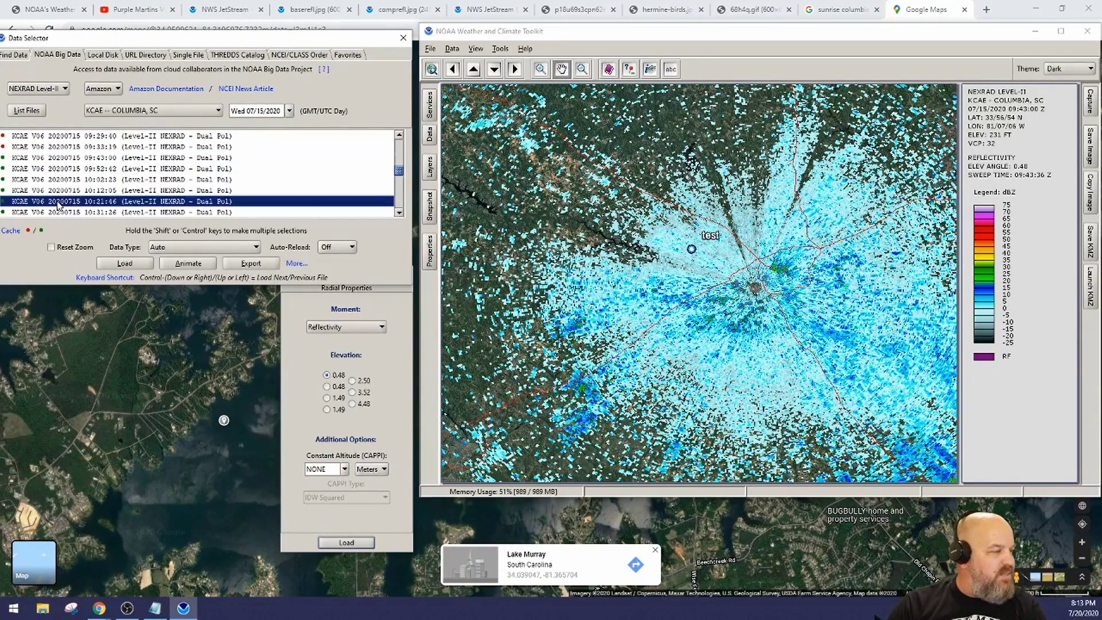
{"action": "left_click", "coordinate": [127, 264]}
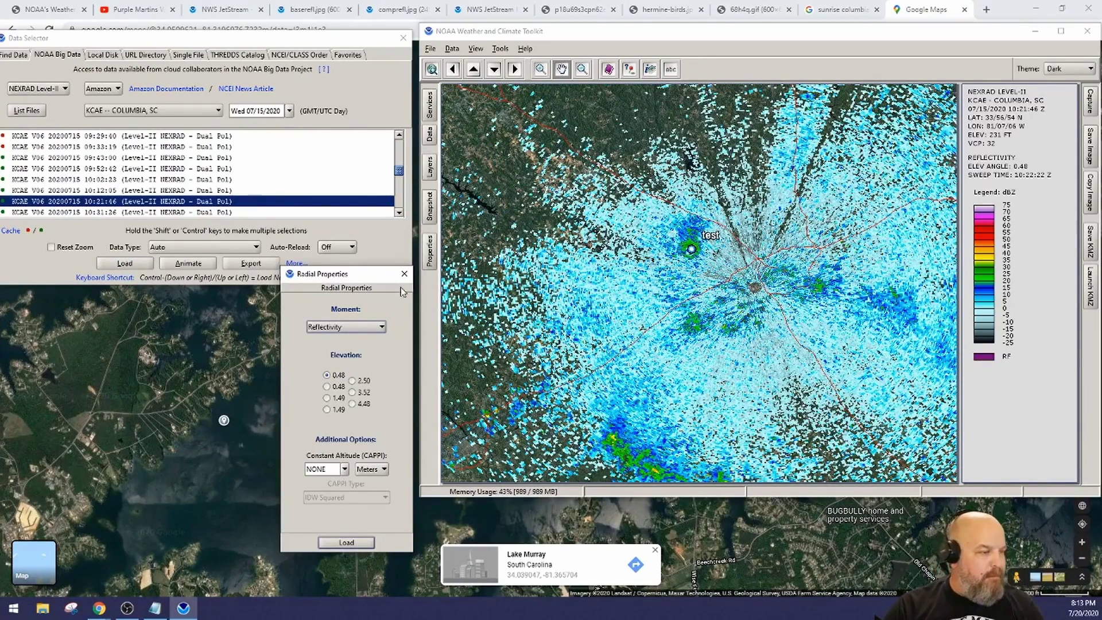
Examine the reflectivity echoes around the "test" marker and the ring-shaped echoes farther out in the 10:21:46 scan
{"action": "scroll", "coordinate": [108, 190], "scroll_direction": "down", "scroll_amount": 2}
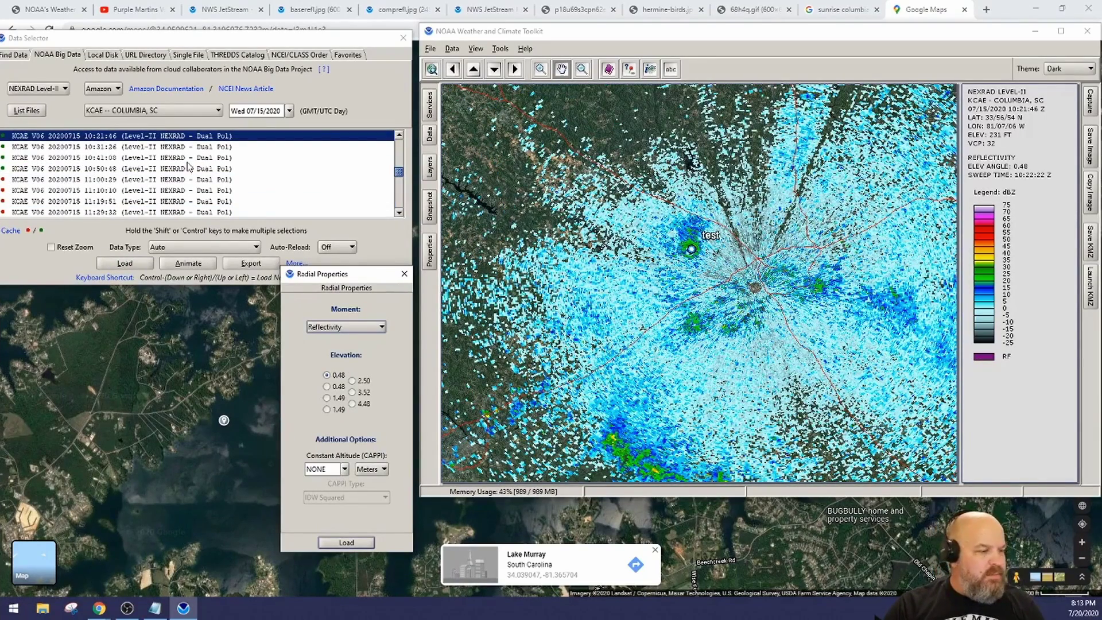
{"action": "scroll", "coordinate": [571, 310], "scroll_direction": "down", "scroll_amount": 1}
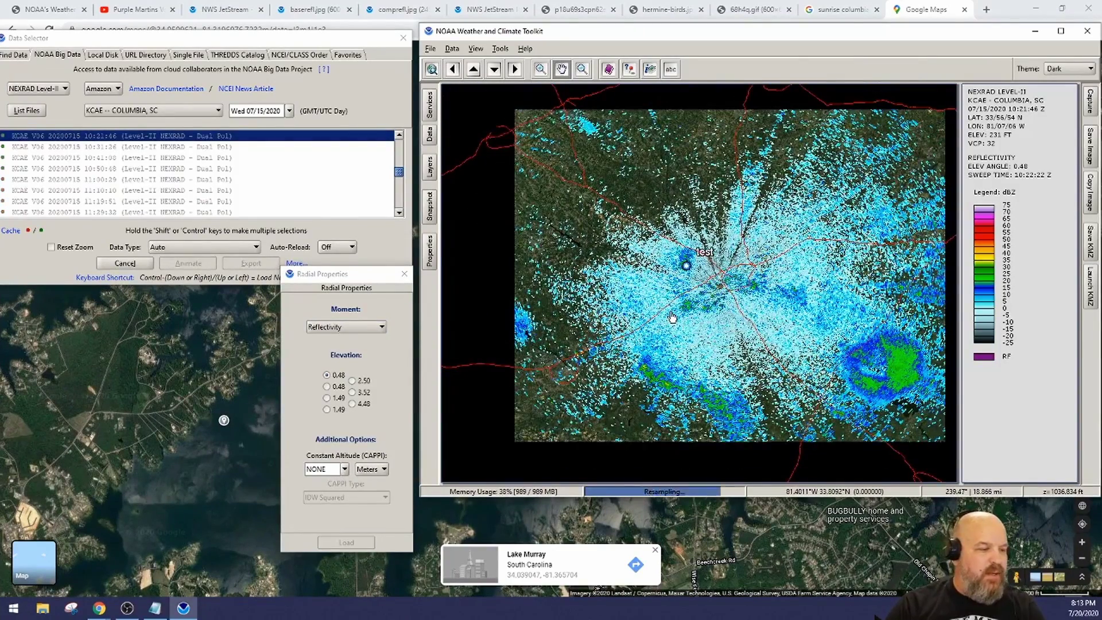
{"action": "left_click_drag", "start_coordinate": [672, 318], "coordinate": [689, 307]}
{"action": "scroll", "coordinate": [687, 263], "scroll_direction": "up", "scroll_amount": 2}
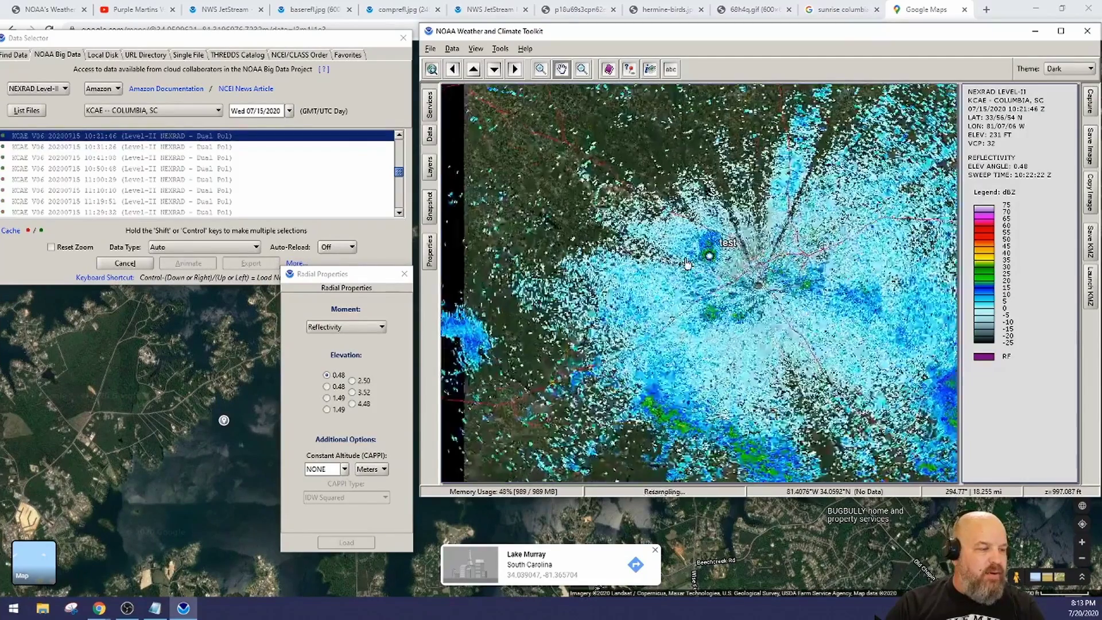
{"action": "scroll", "coordinate": [686, 264], "scroll_direction": "up", "scroll_amount": 1}
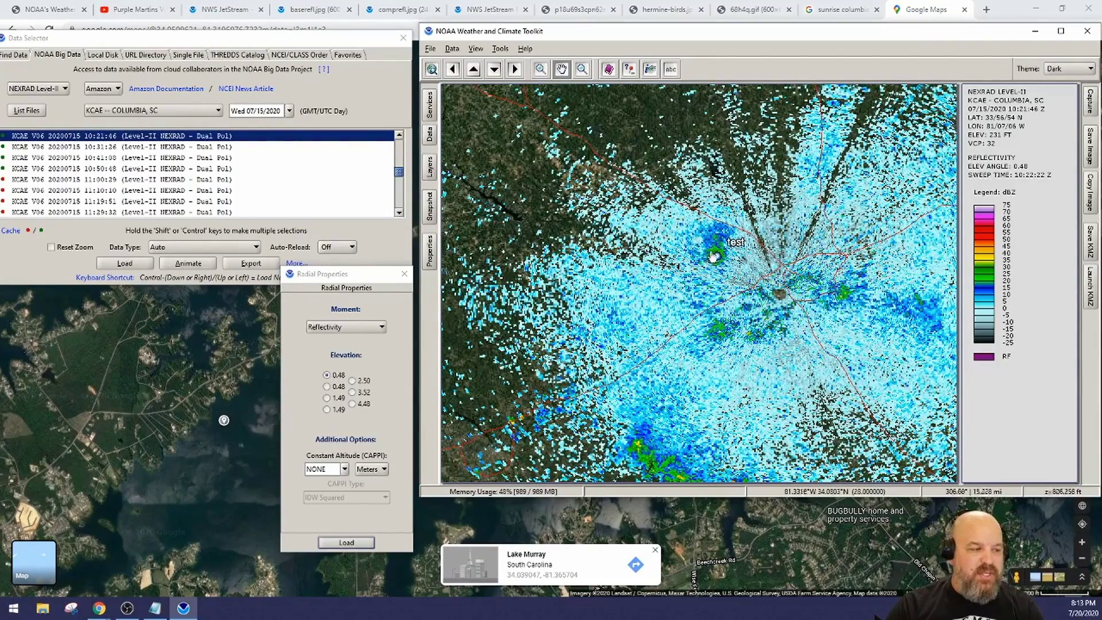
{"action": "scroll", "coordinate": [698, 273], "scroll_direction": "down", "scroll_amount": 2}
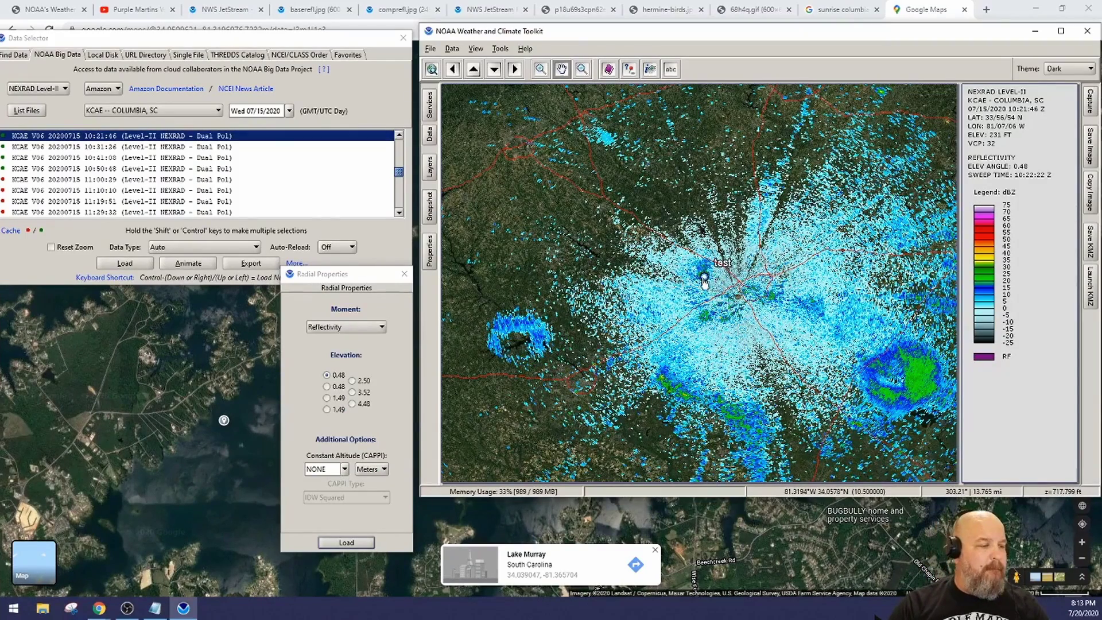
{"action": "scroll", "coordinate": [704, 282], "scroll_direction": "up", "scroll_amount": 3}
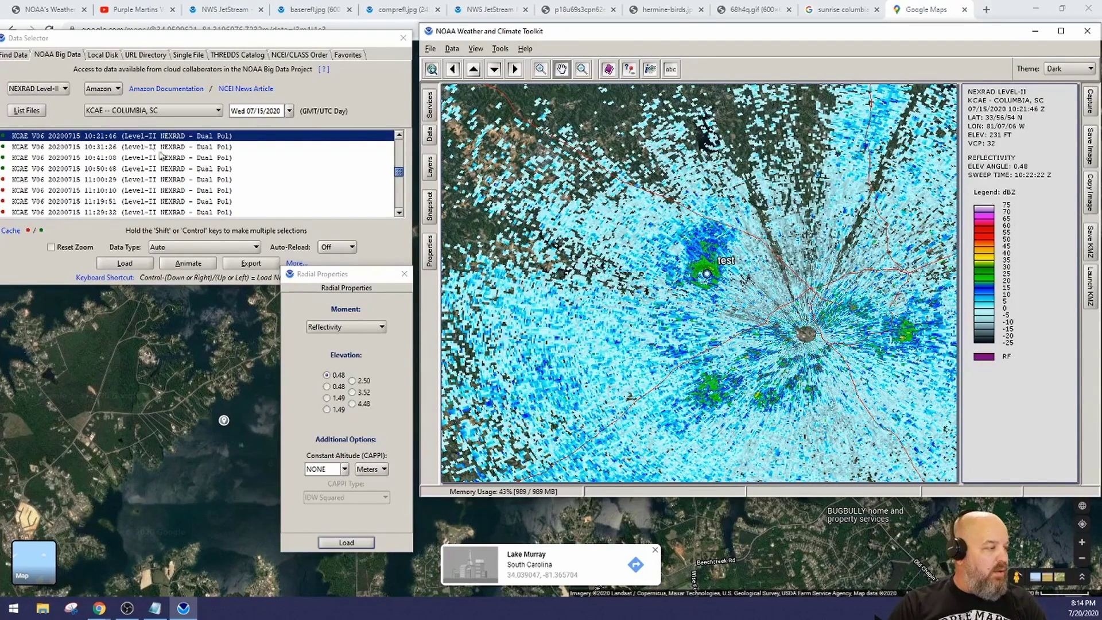
Load the 10:41:08 KCAE scan at the same map view
{"action": "left_click", "coordinate": [132, 147]}
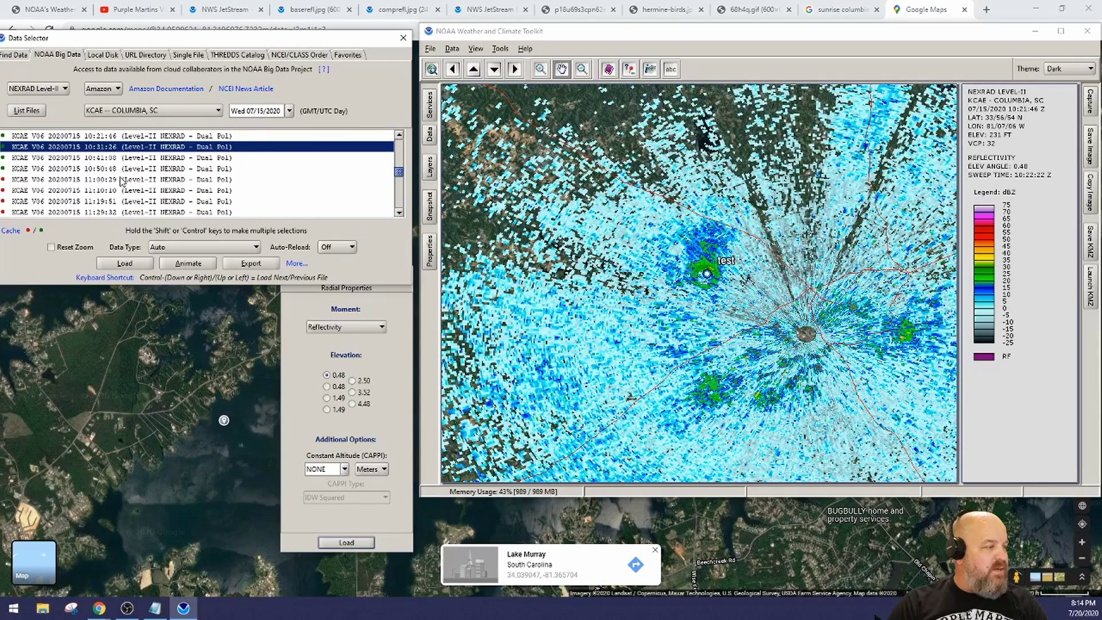
{"action": "left_click", "coordinate": [92, 158]}
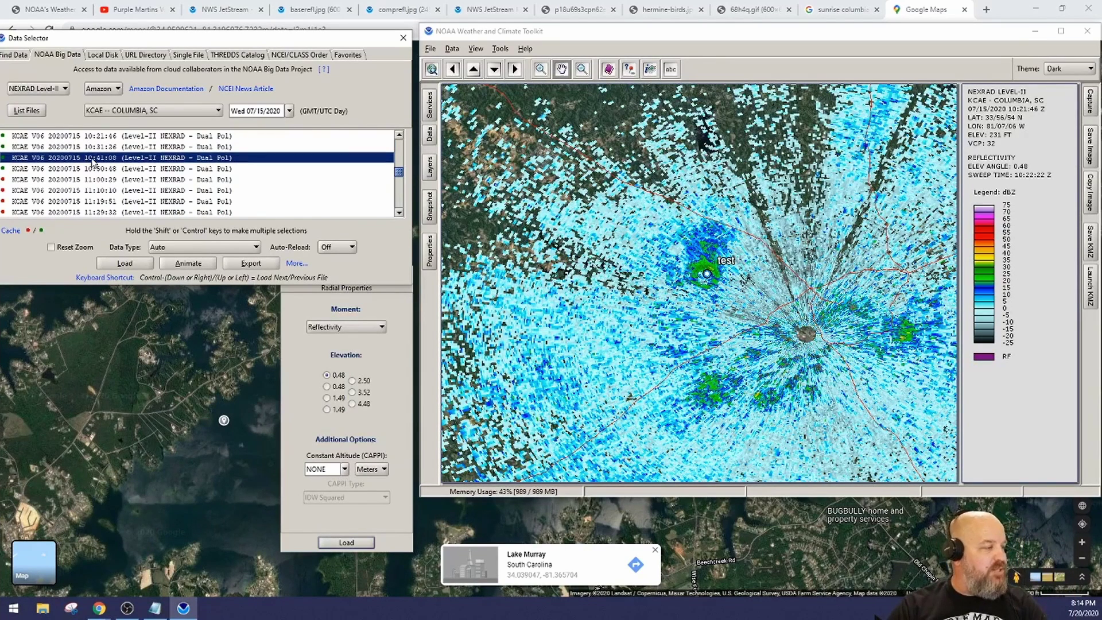
{"action": "left_click", "coordinate": [130, 266]}
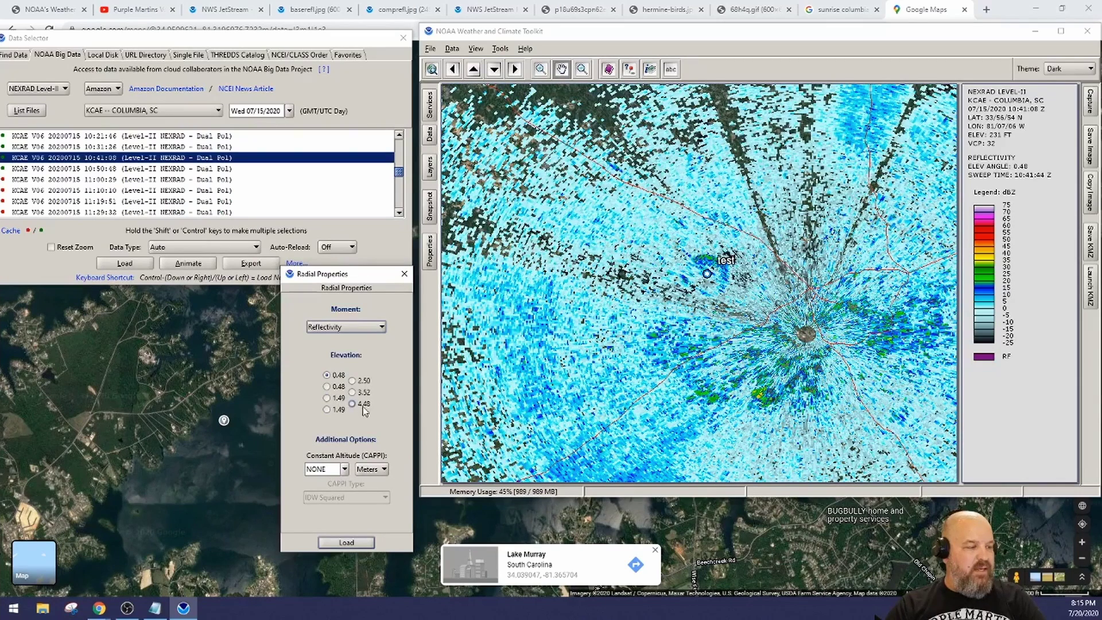
Display the 10:41:08 scan's reflectivity at elevation angle 1.49 and then 2.50 to examine the birds at greater heights
{"action": "left_click", "coordinate": [326, 397]}
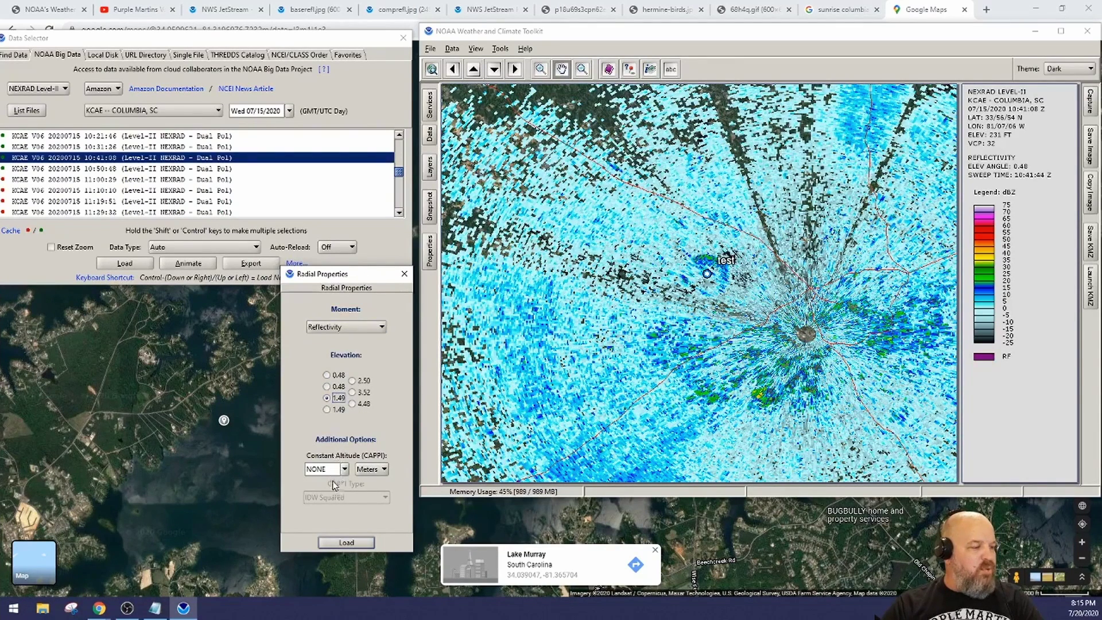
{"action": "left_click", "coordinate": [347, 543]}
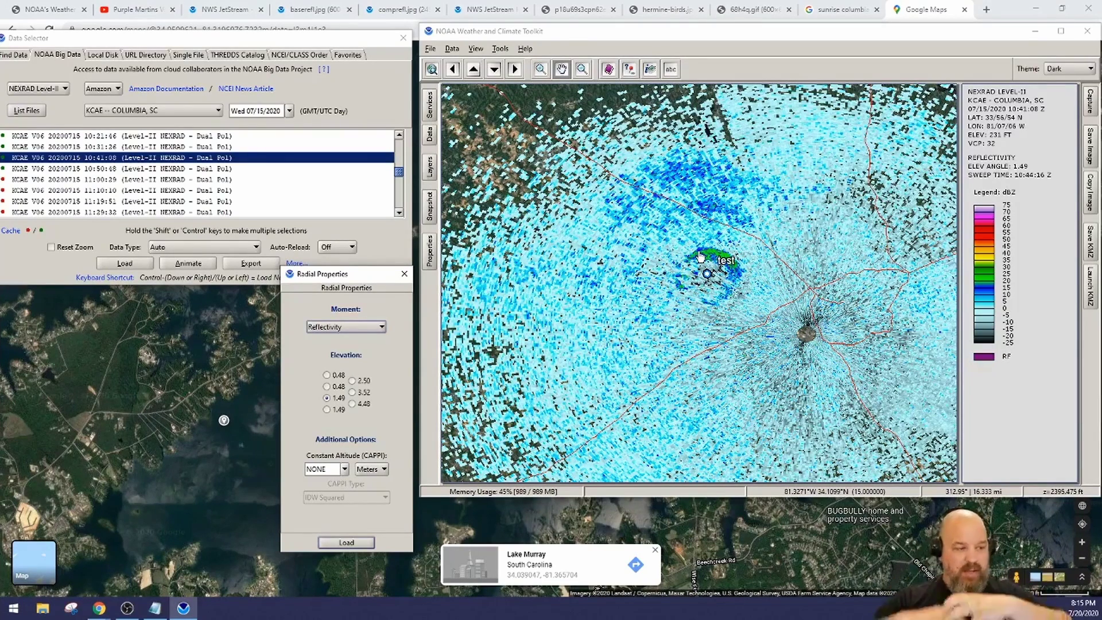
{"action": "left_click", "coordinate": [351, 382]}
{"action": "left_click", "coordinate": [345, 543]}
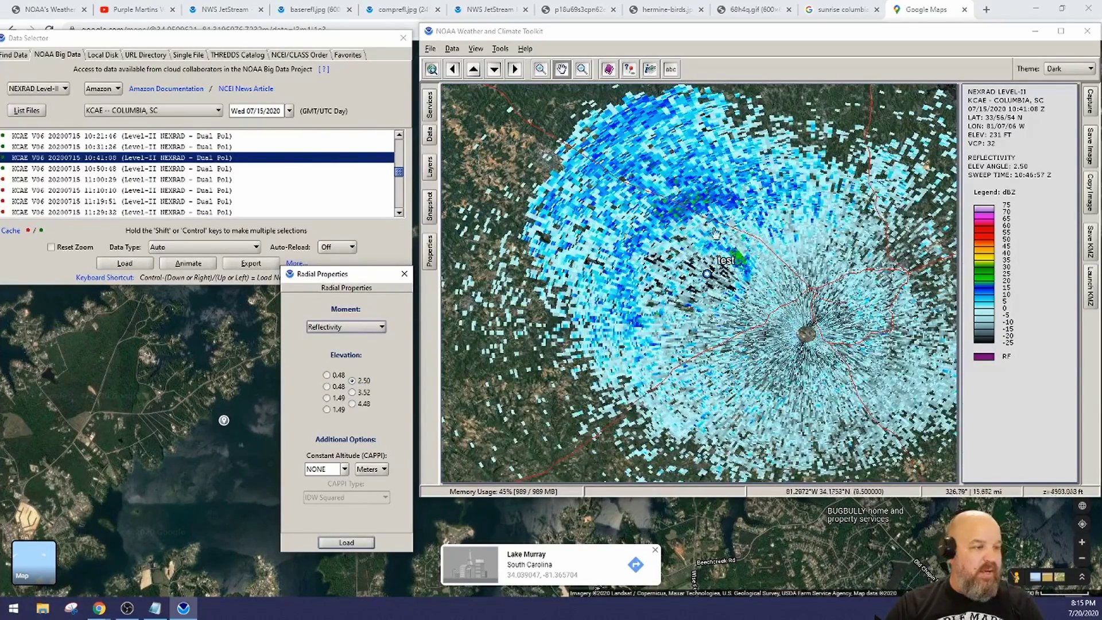
{"action": "scroll", "coordinate": [708, 254], "scroll_direction": "down", "scroll_amount": 1}
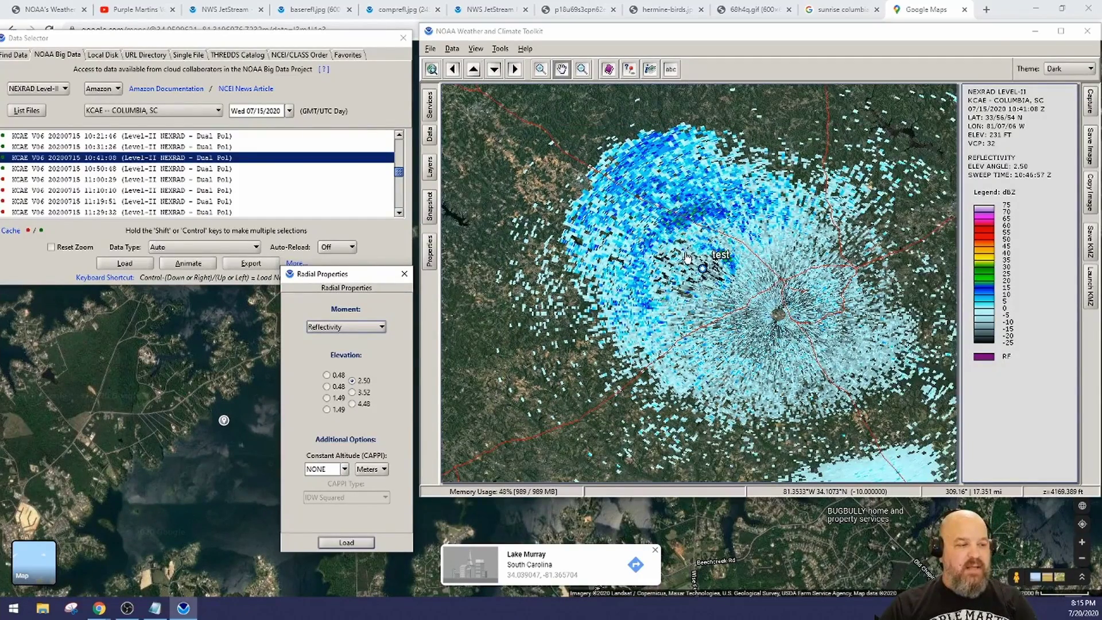
Reload the 10:41:08 scan at the 0.48 elevation and view the roost rings across the whole region
{"action": "left_click", "coordinate": [326, 375]}
{"action": "left_click", "coordinate": [356, 543]}
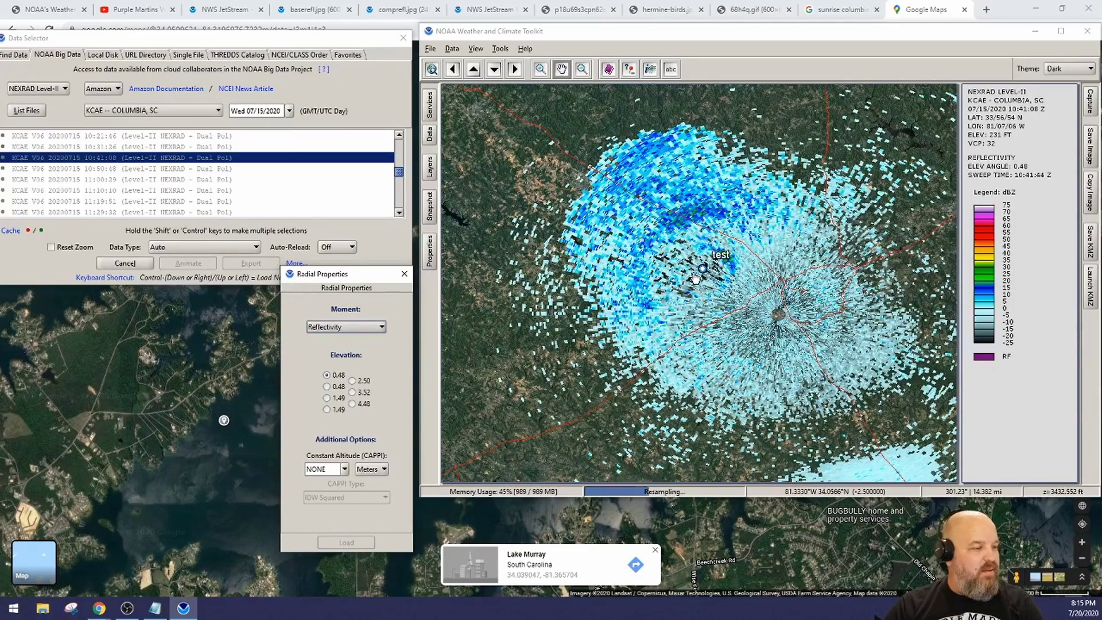
{"action": "scroll", "coordinate": [695, 279], "scroll_direction": "down", "scroll_amount": 3}
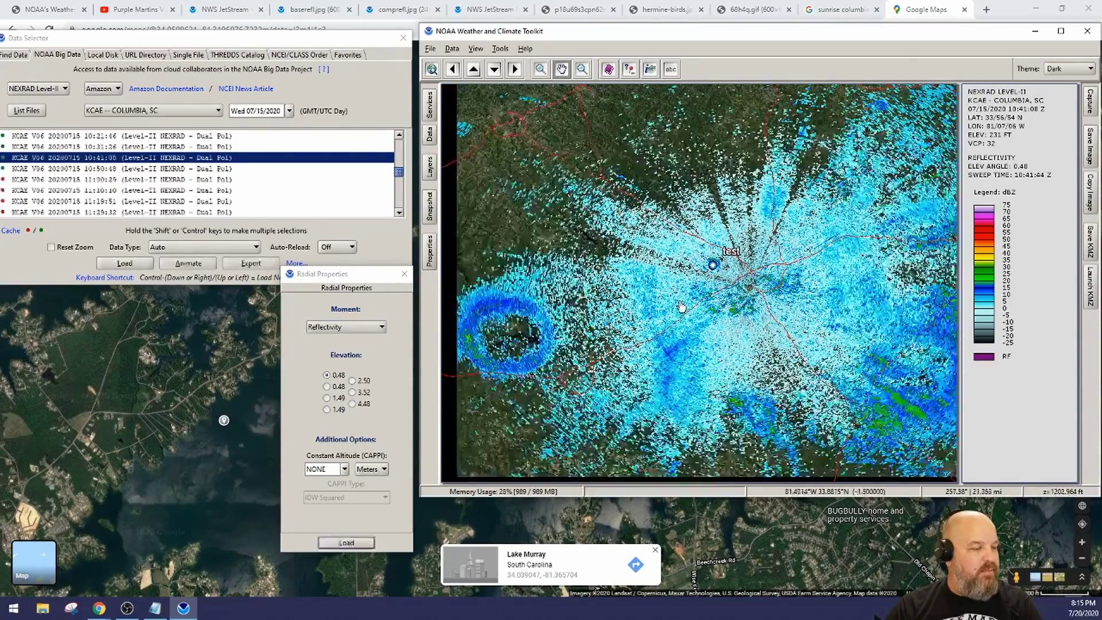
{"action": "scroll", "coordinate": [676, 305], "scroll_direction": "down", "scroll_amount": 2}
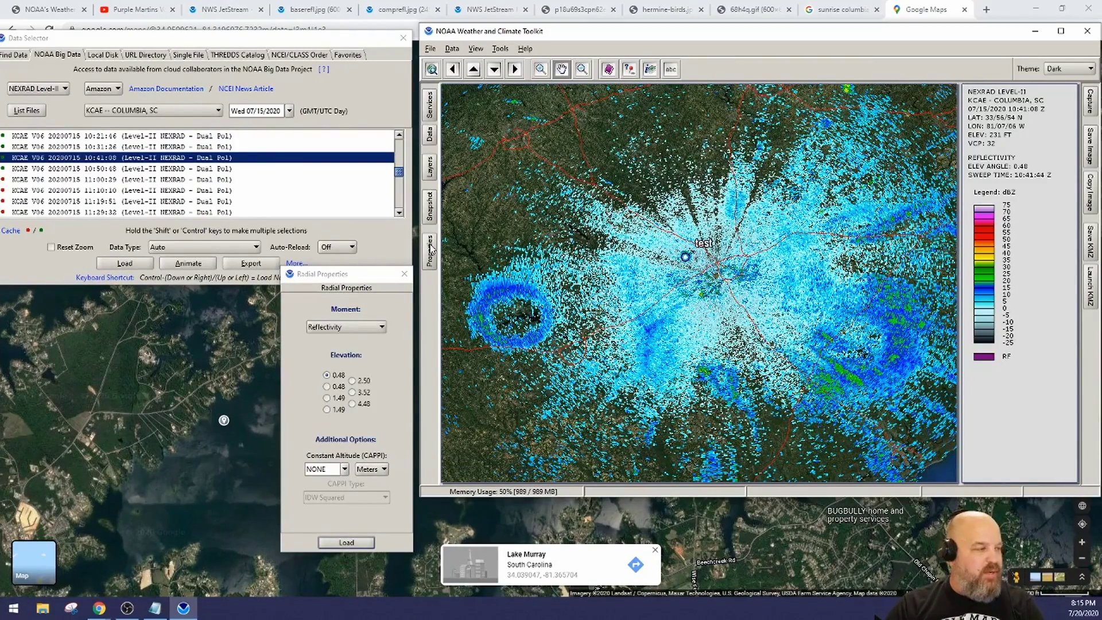
Load the 10:21:46 scan again and view its reflectivity rings out to the coast
{"action": "left_click", "coordinate": [33, 138]}
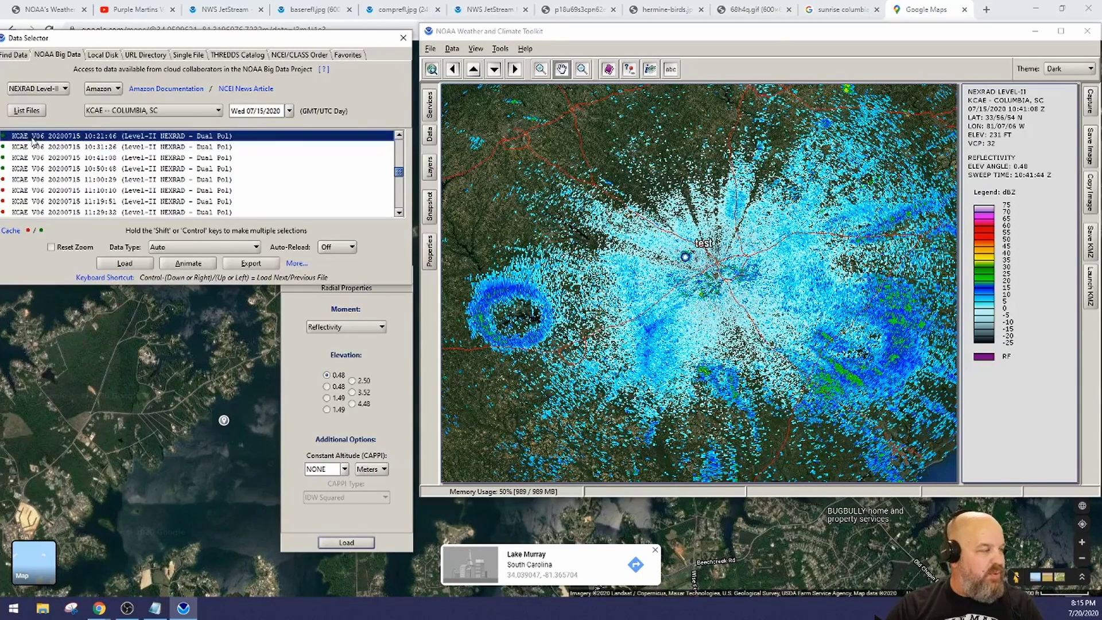
{"action": "left_click", "coordinate": [130, 267]}
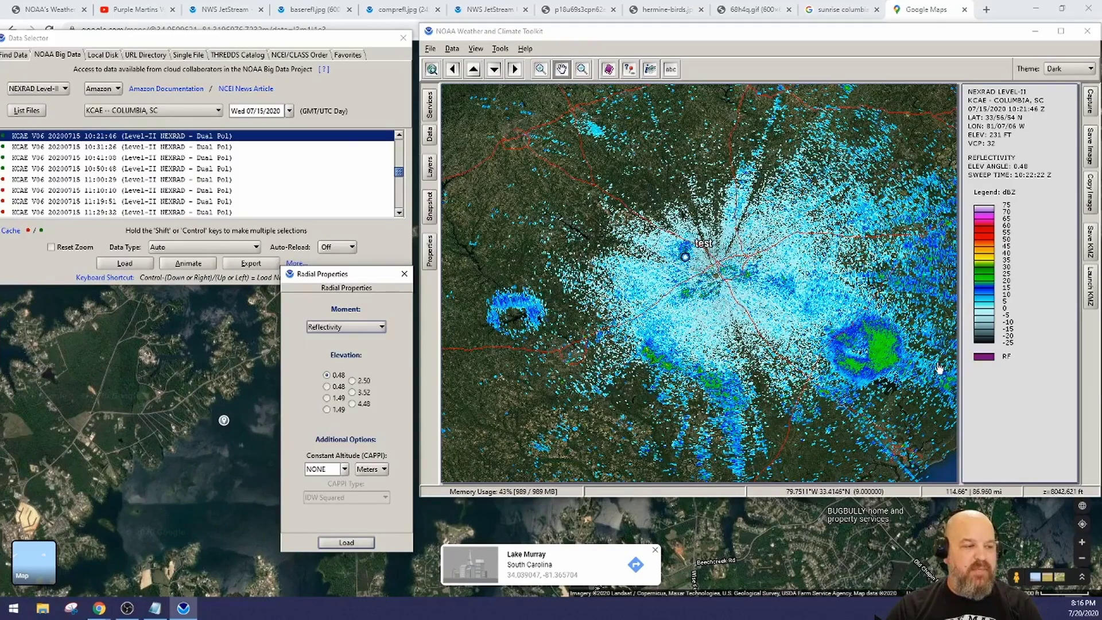
{"action": "scroll", "coordinate": [763, 322], "scroll_direction": "down", "scroll_amount": 1}
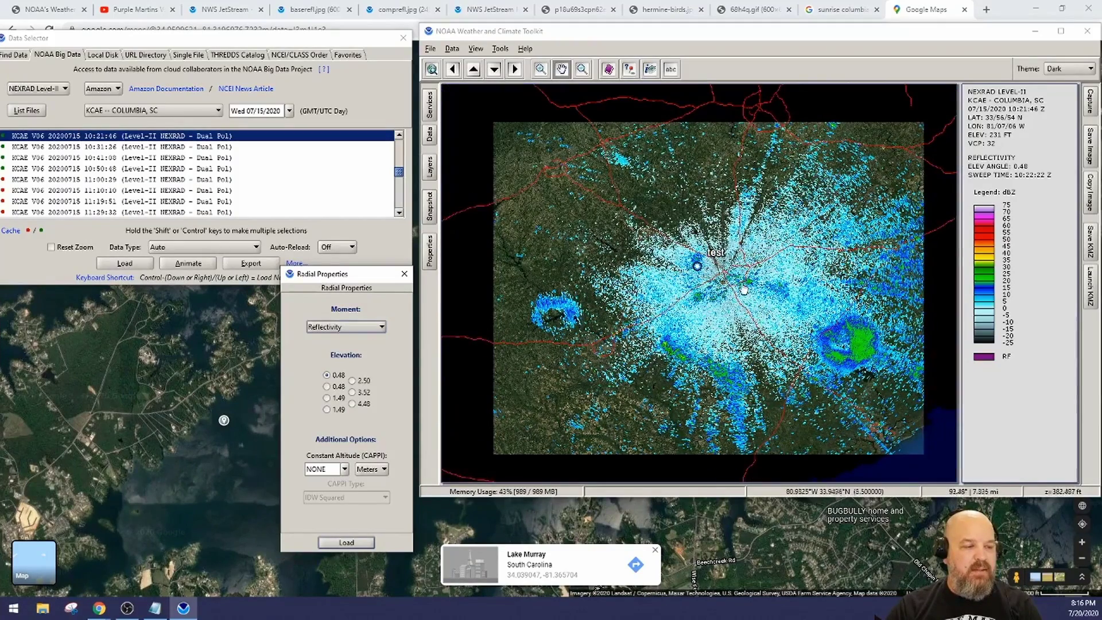
{"action": "left_click_drag", "start_coordinate": [744, 290], "coordinate": [720, 277]}
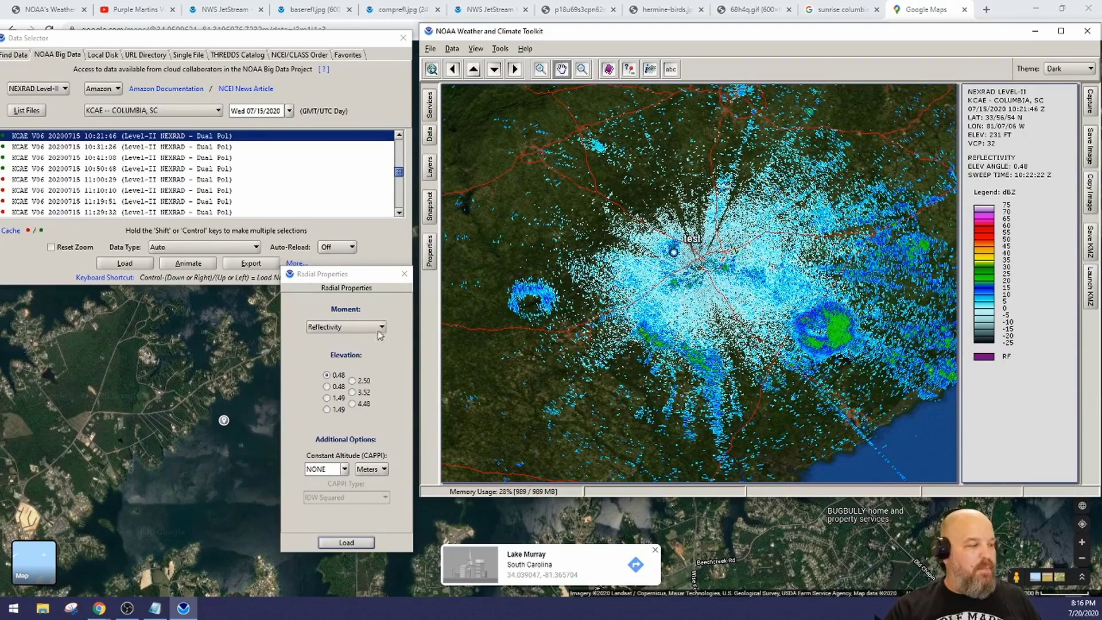
Display the 10:21:46 scan as RadialVelocity at the 0.48 elevation
{"action": "left_click", "coordinate": [368, 332]}
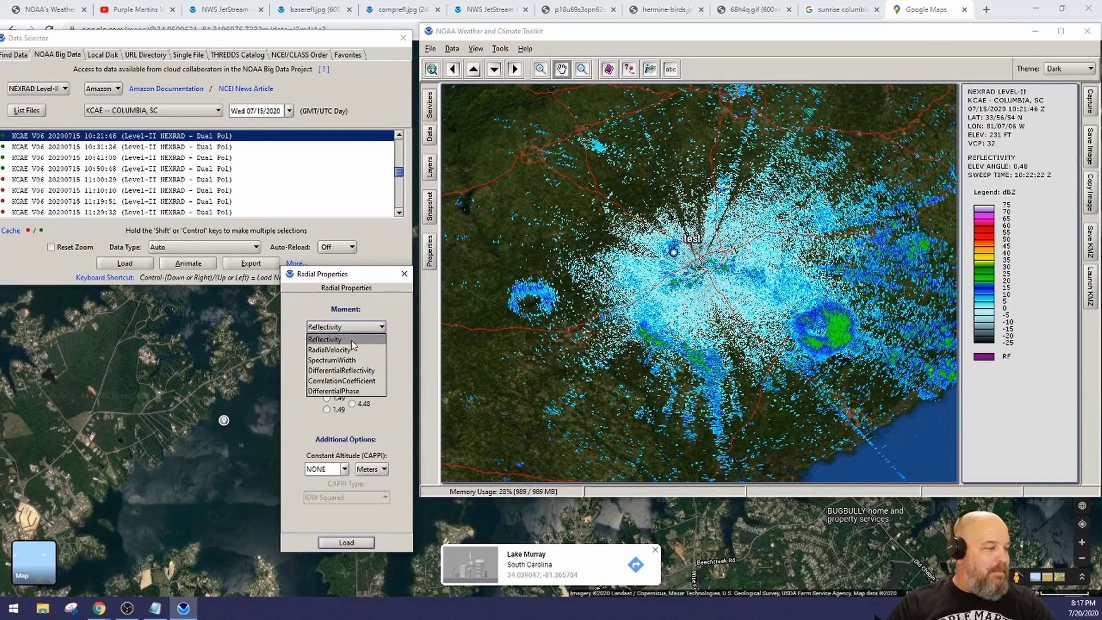
{"action": "left_click", "coordinate": [345, 349]}
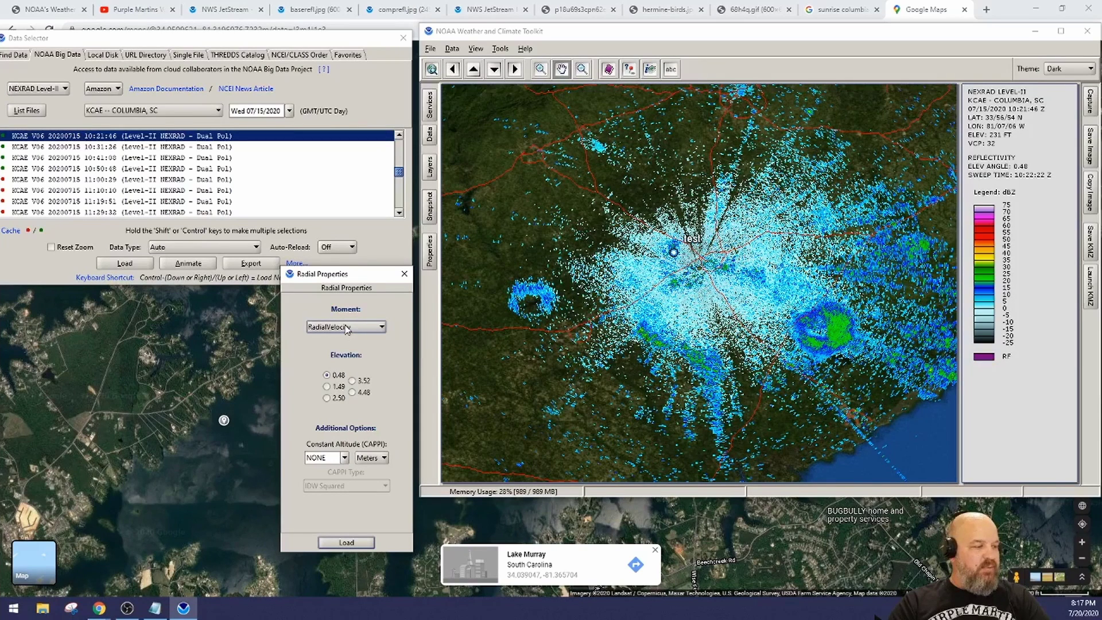
{"action": "left_click", "coordinate": [349, 545]}
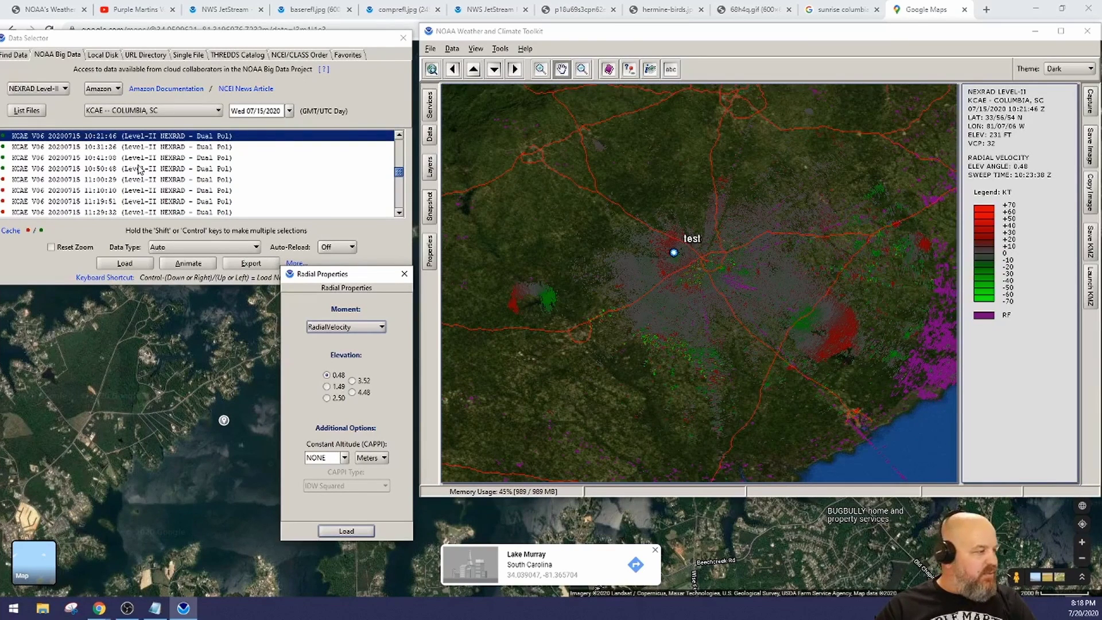
Load the 10:12:05 scan in radial velocity and examine the velocity pattern at the "test" marker and the surrounding roosts
{"action": "scroll", "coordinate": [53, 184], "scroll_direction": "up", "scroll_amount": 1}
{"action": "left_click", "coordinate": [44, 159]}
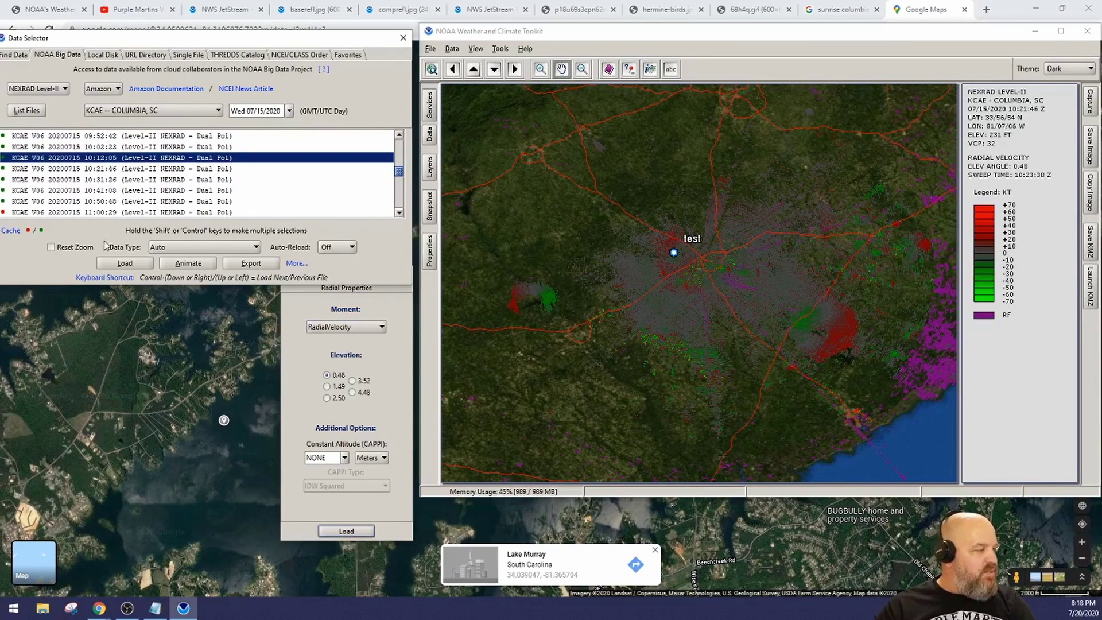
{"action": "left_click", "coordinate": [125, 266]}
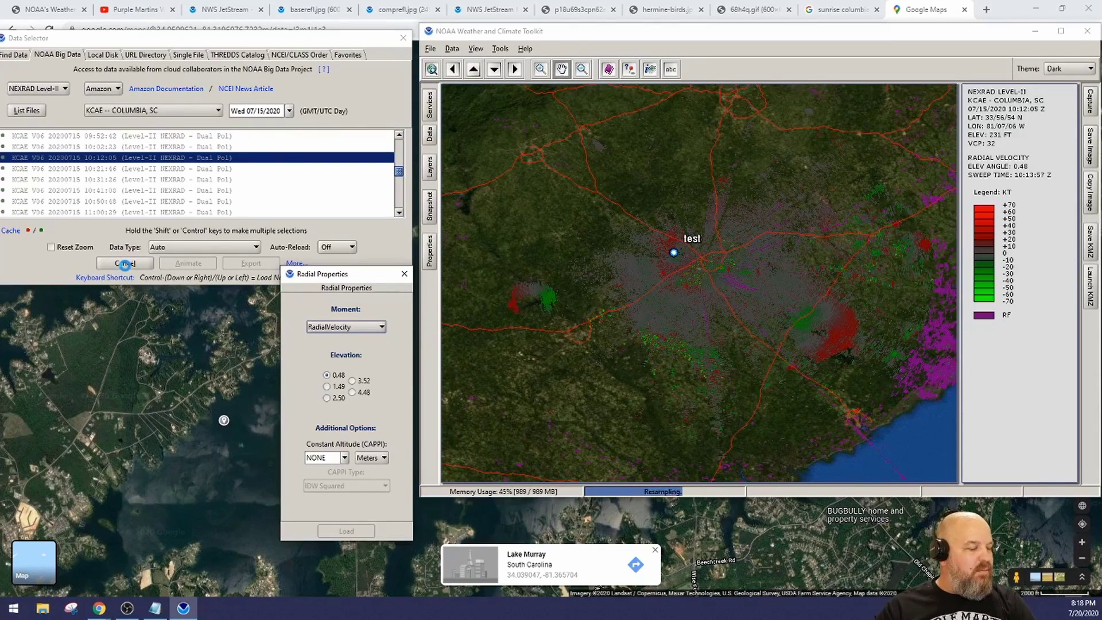
{"action": "scroll", "coordinate": [701, 262], "scroll_direction": "up", "scroll_amount": 5}
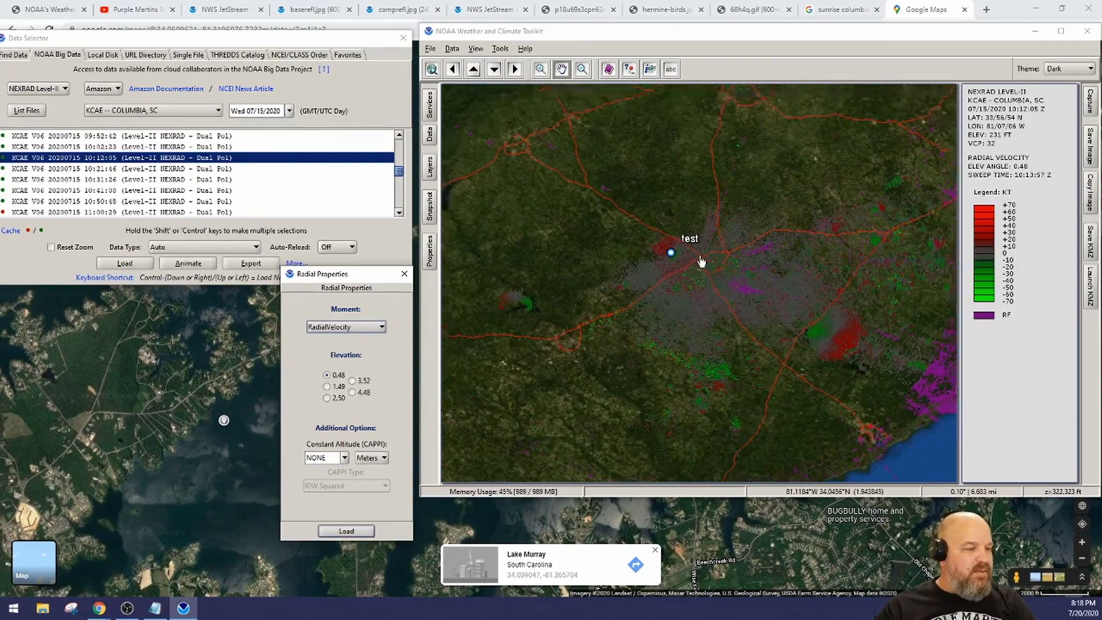
{"action": "scroll", "coordinate": [701, 261], "scroll_direction": "up", "scroll_amount": 1}
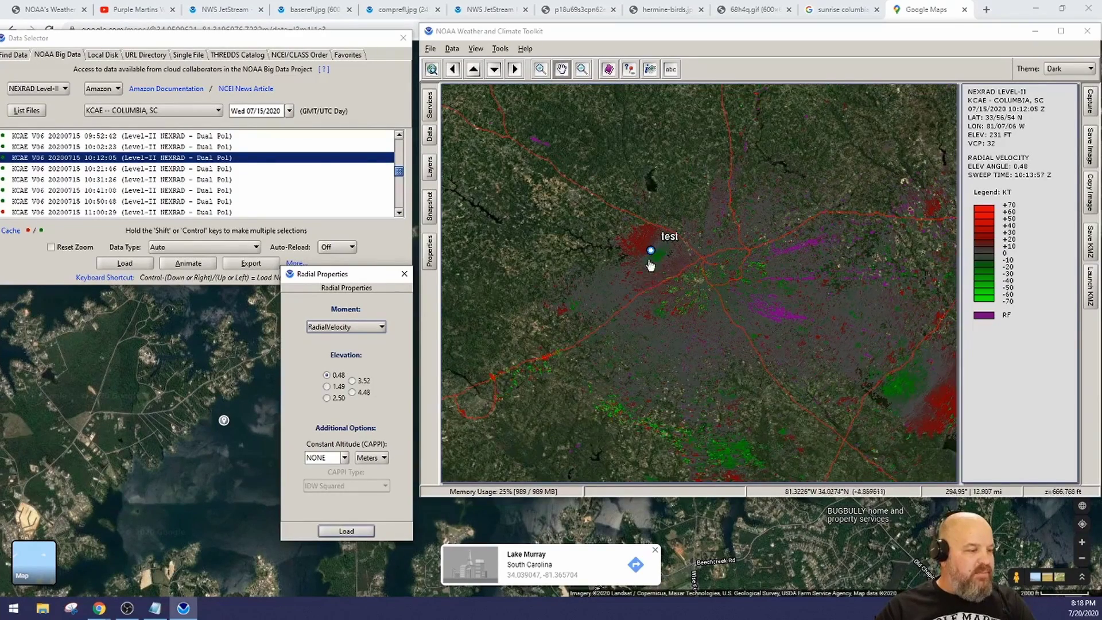
{"action": "scroll", "coordinate": [664, 263], "scroll_direction": "down", "scroll_amount": 2}
{"action": "left_click_drag", "start_coordinate": [697, 312], "coordinate": [627, 290]}
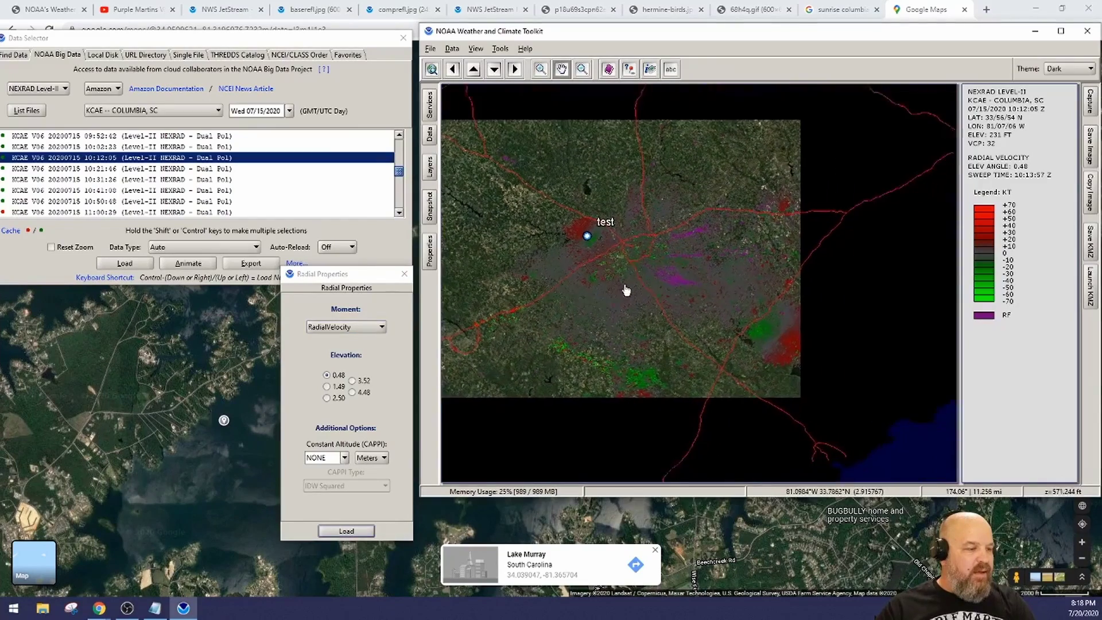
Examine the radial velocity pattern of the 10:12:05 scan across the region, from the roosts near the "test" marker to the coast
{"action": "scroll", "coordinate": [624, 286], "scroll_direction": "down", "scroll_amount": 1}
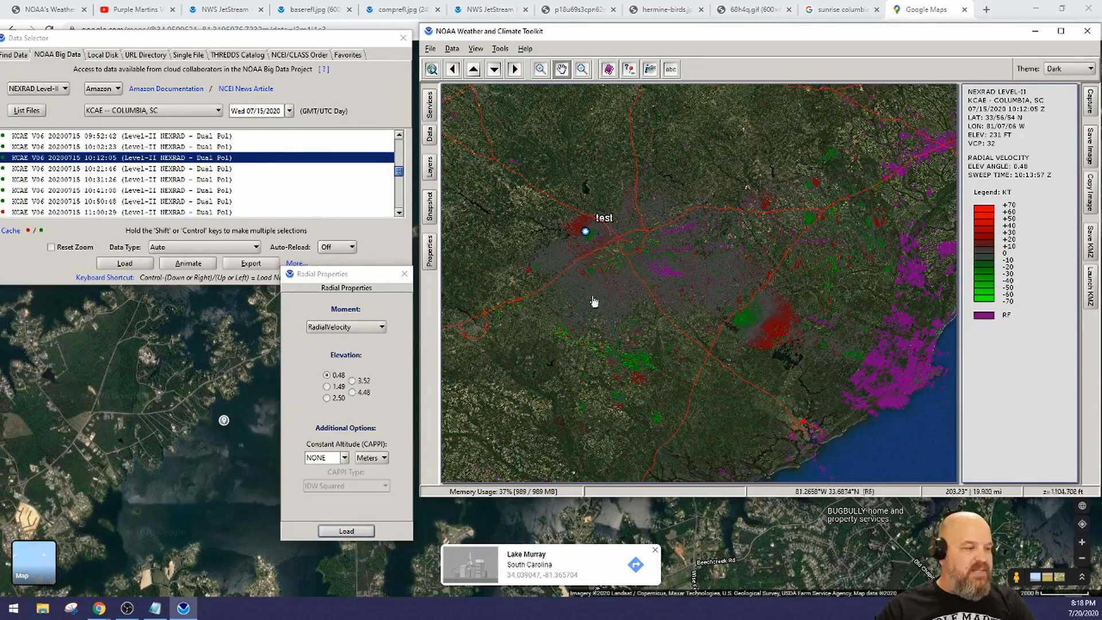
{"action": "left_click_drag", "start_coordinate": [731, 257], "coordinate": [718, 263]}
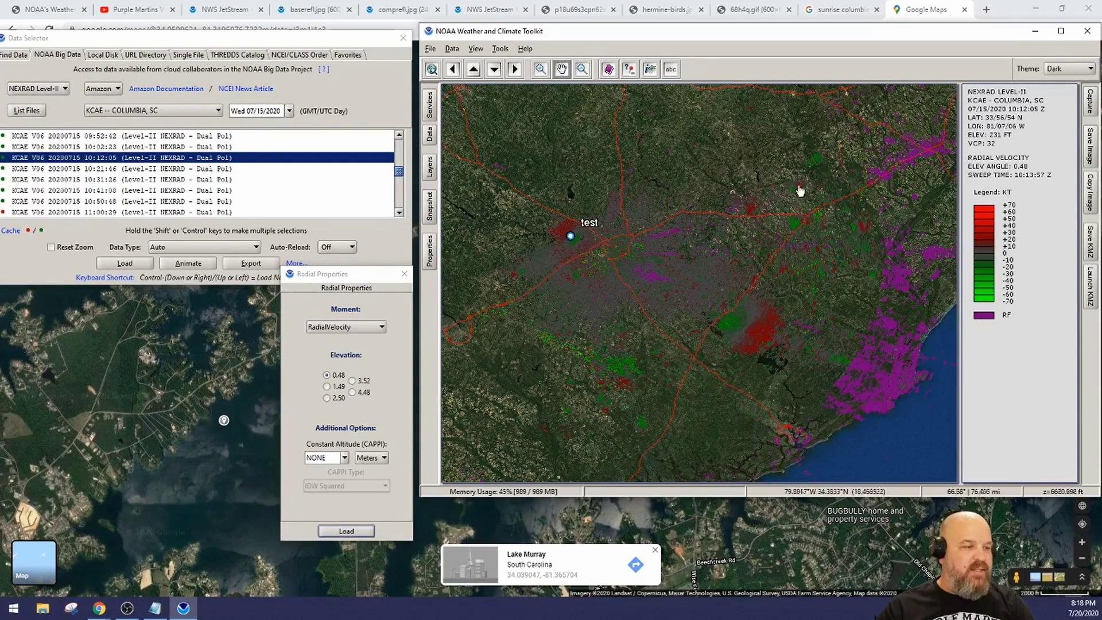
{"action": "scroll", "coordinate": [795, 194], "scroll_direction": "up", "scroll_amount": 1}
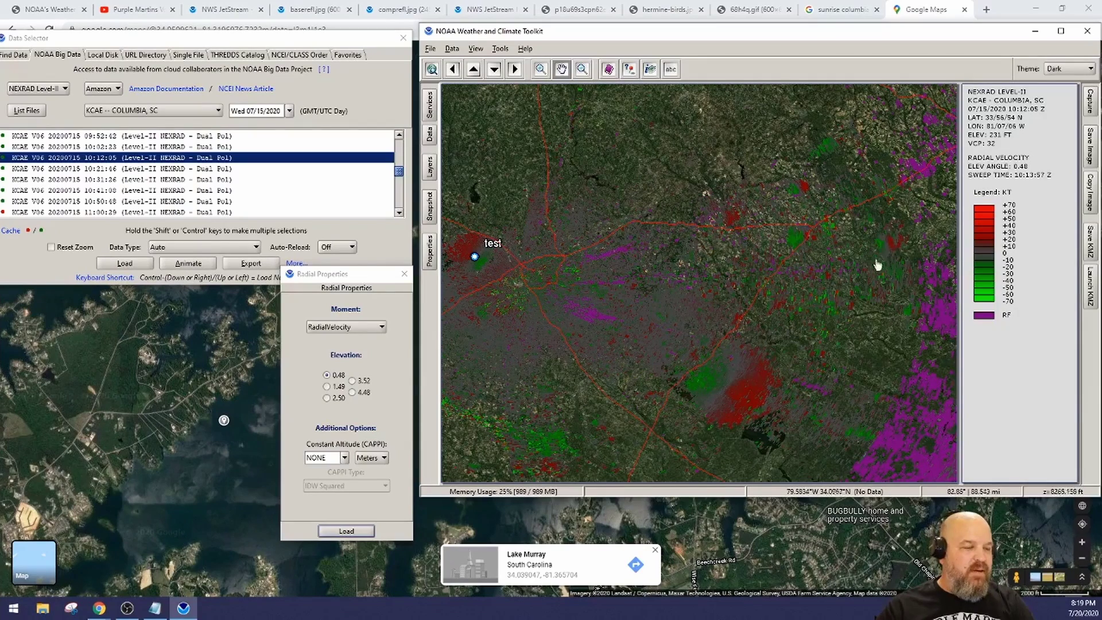
{"action": "scroll", "coordinate": [789, 260], "scroll_direction": "down", "scroll_amount": 2}
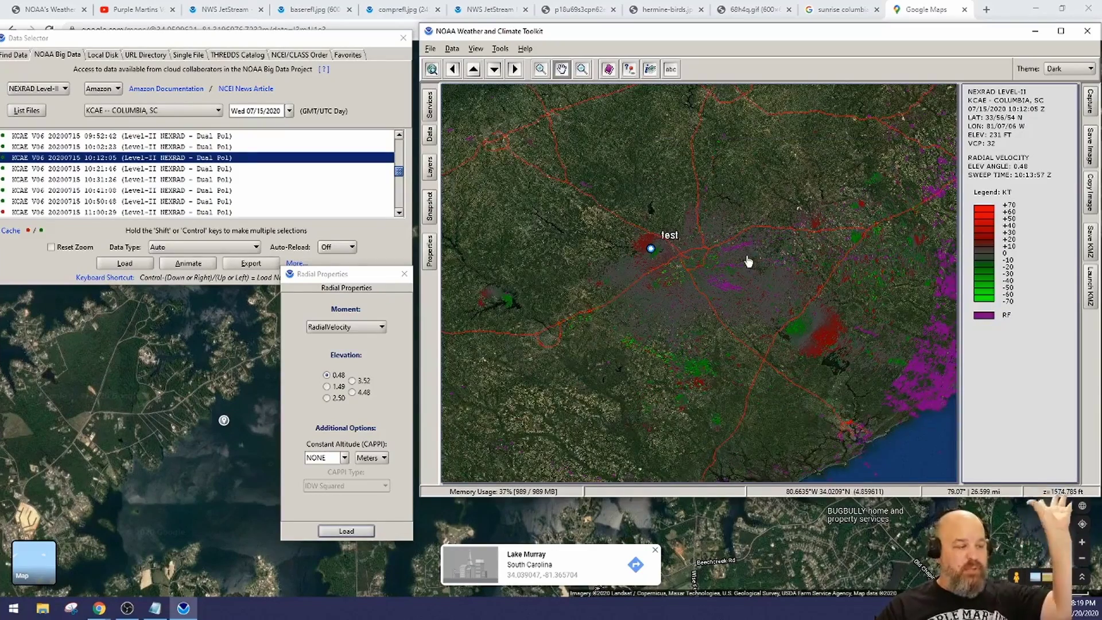
{"action": "left_click_drag", "start_coordinate": [682, 270], "coordinate": [702, 275]}
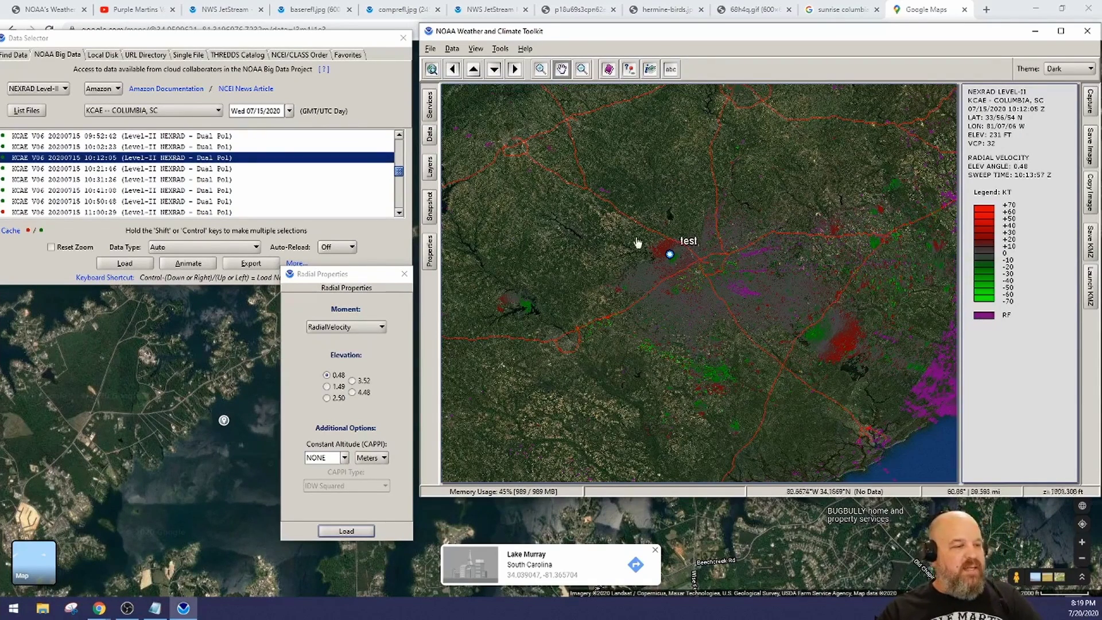
Display the 10:12:05 scan as Reflectivity at the 0.48 elevation and view the roost ring at the "test" marker
{"action": "left_click", "coordinate": [360, 331]}
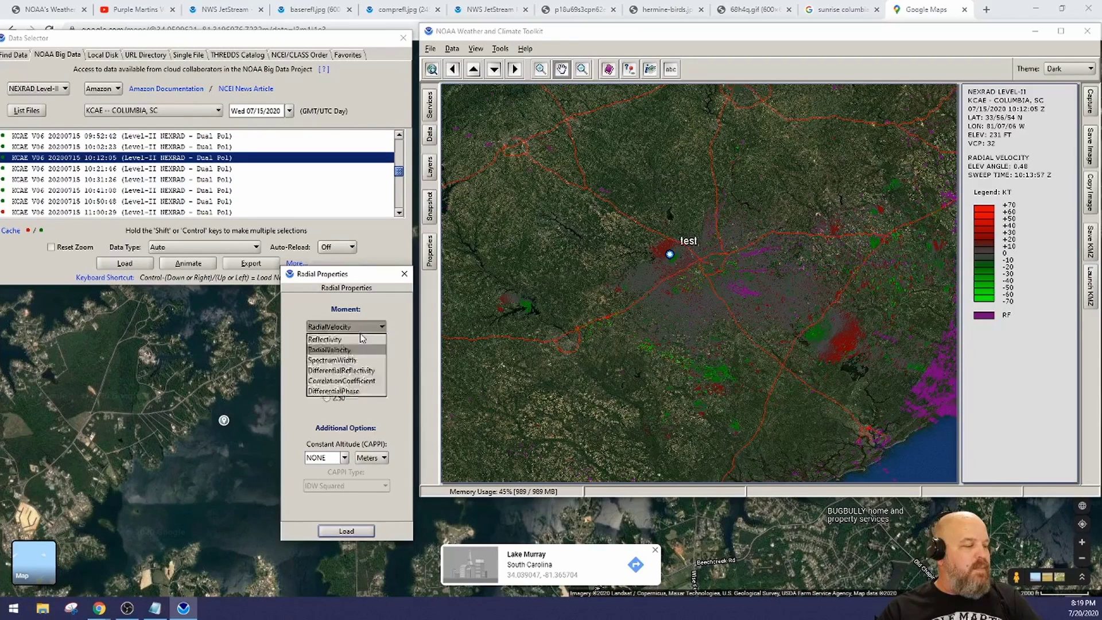
{"action": "left_click", "coordinate": [361, 327]}
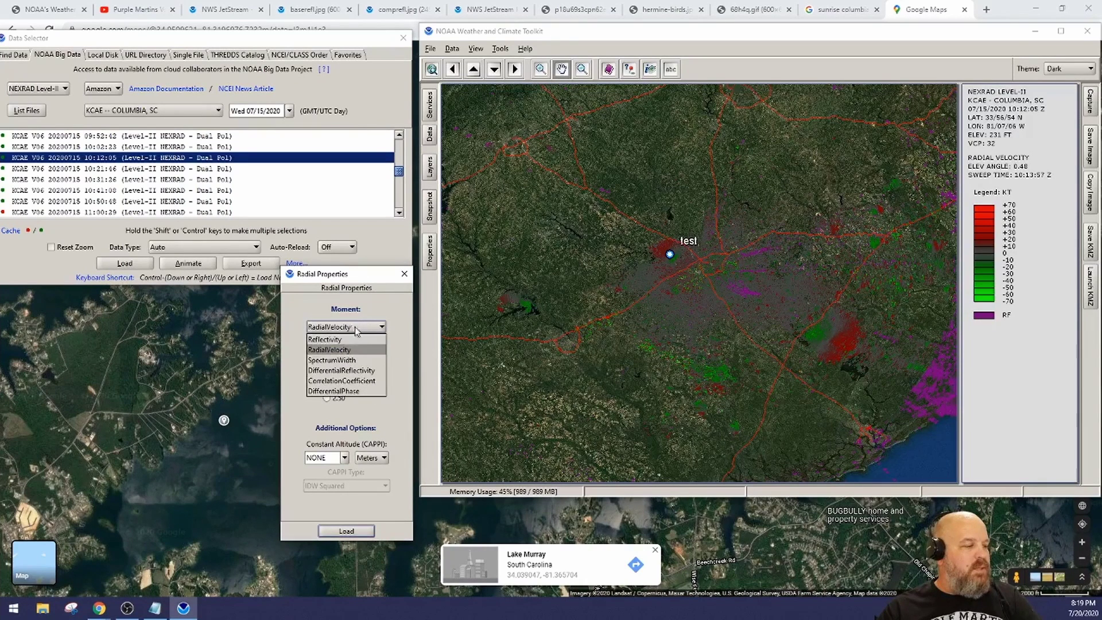
{"action": "left_click", "coordinate": [336, 340]}
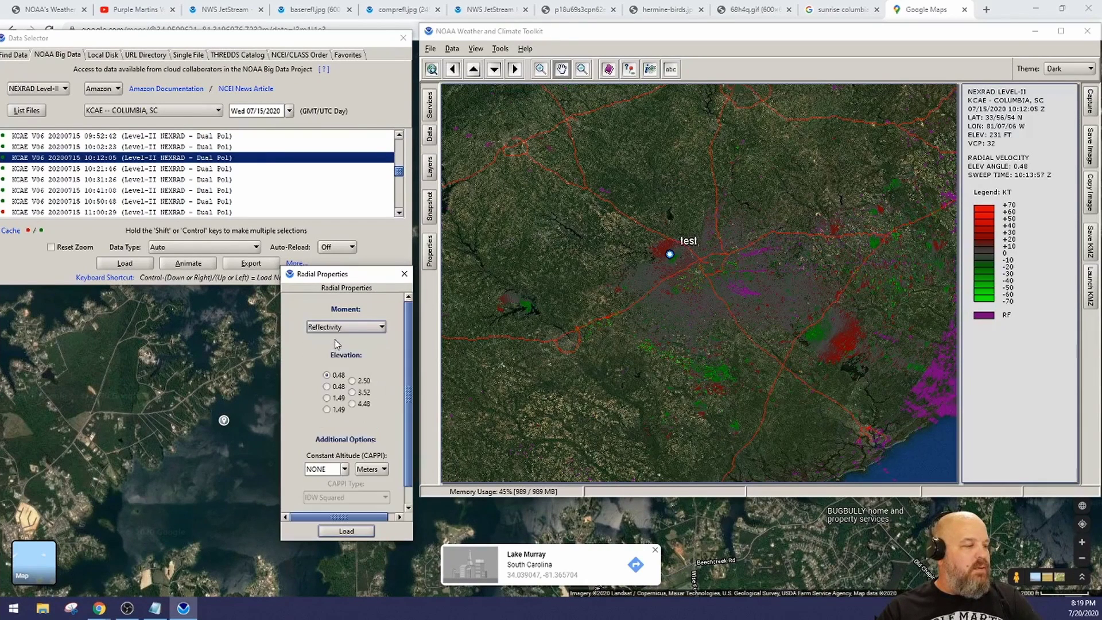
{"action": "left_click", "coordinate": [342, 533]}
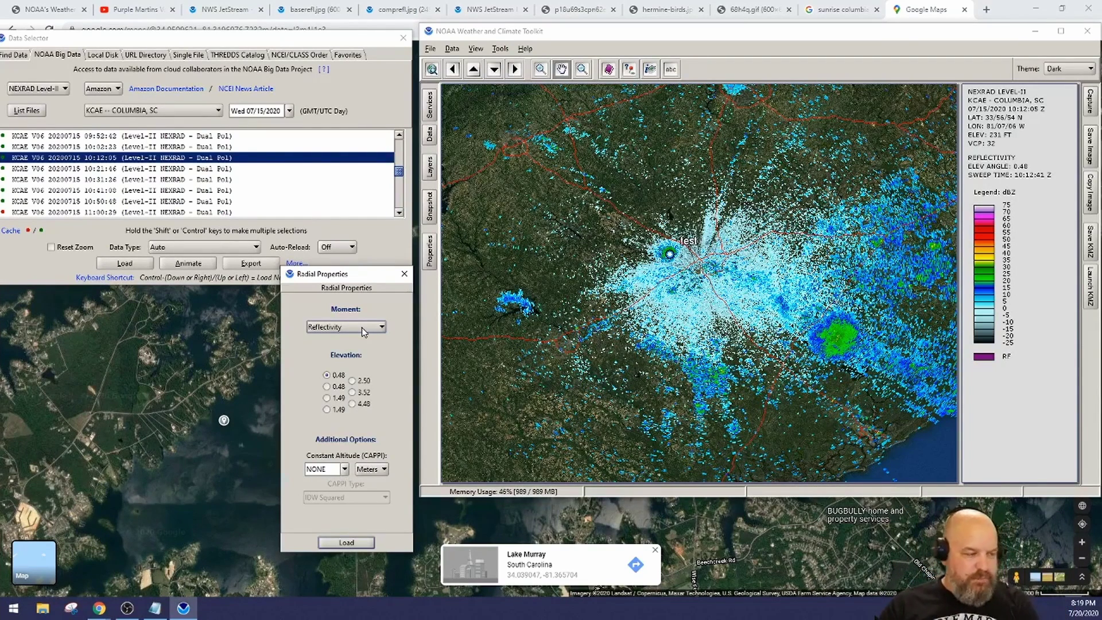
{"action": "scroll", "coordinate": [672, 252], "scroll_direction": "up", "scroll_amount": 2}
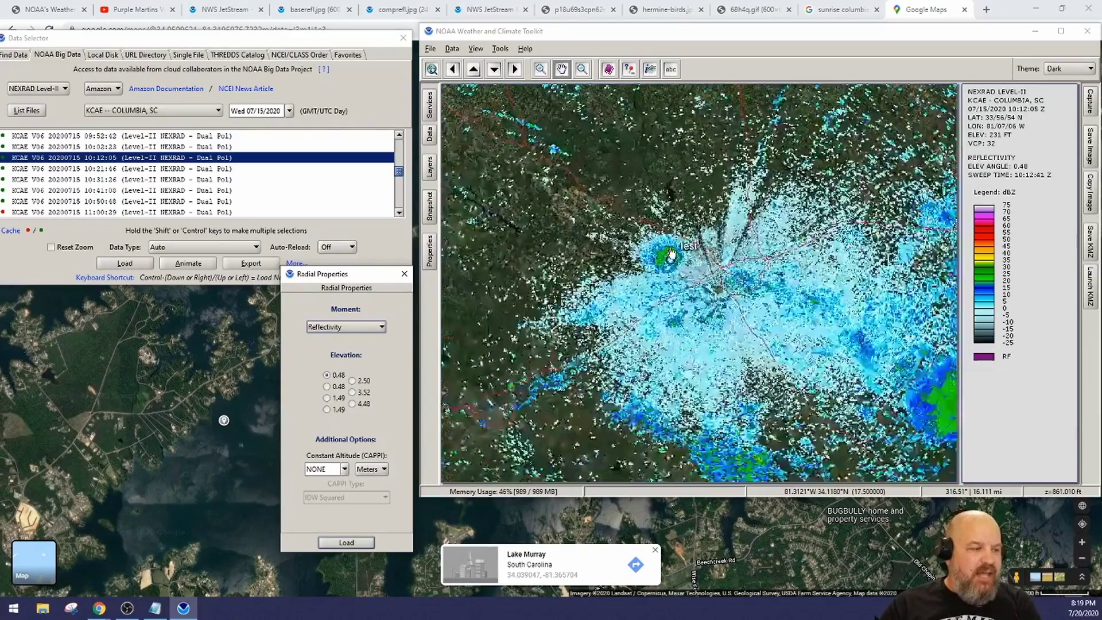
{"action": "scroll", "coordinate": [672, 253], "scroll_direction": "up", "scroll_amount": 2}
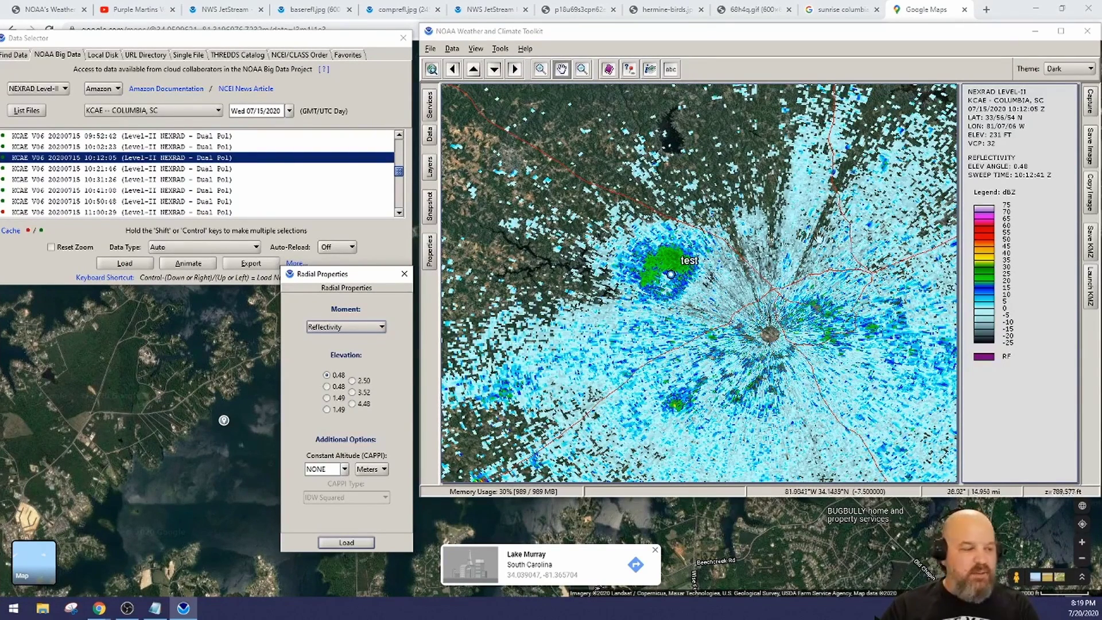
Display the 10:12:05 scan as CorrelationCoefficient at the 0.48 elevation and examine the values around the "test" marker and radar site
{"action": "left_click", "coordinate": [344, 327]}
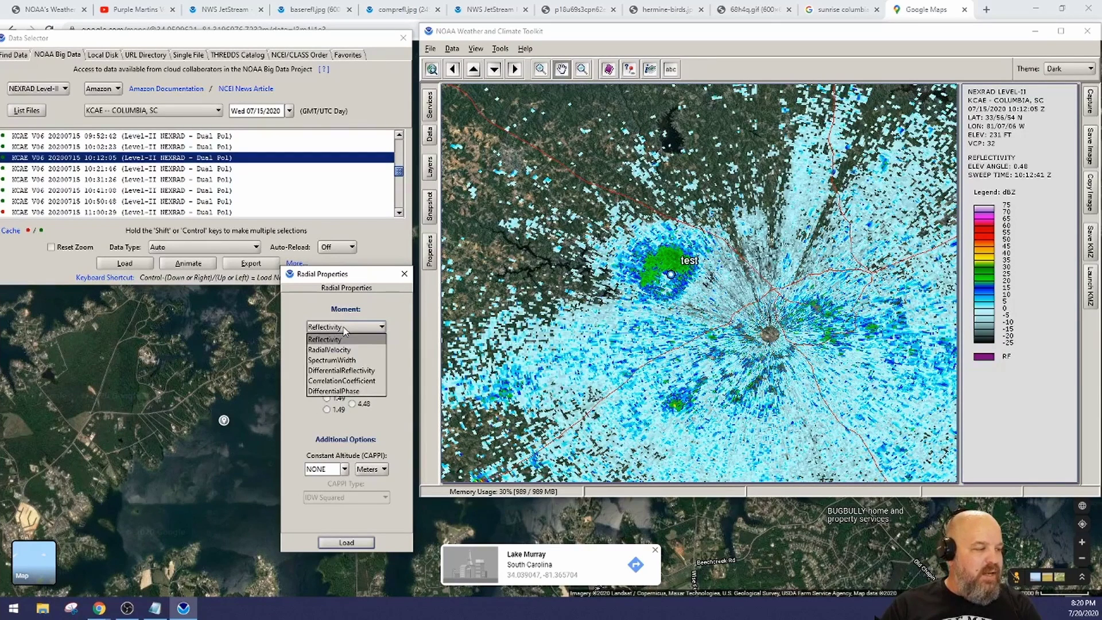
{"action": "left_click", "coordinate": [352, 381]}
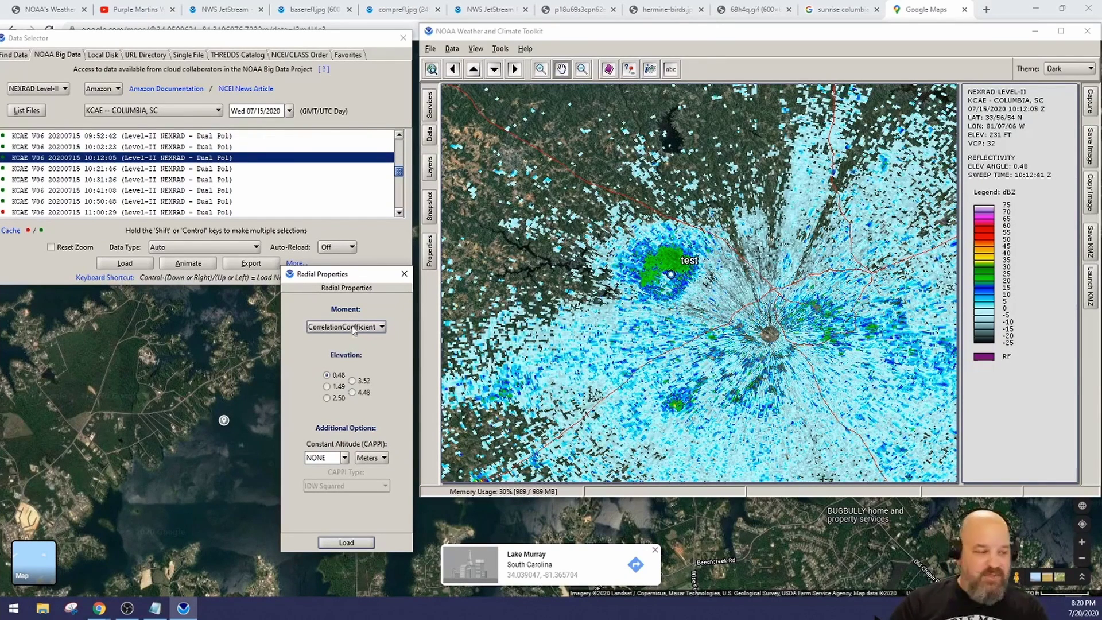
{"action": "left_click", "coordinate": [346, 542]}
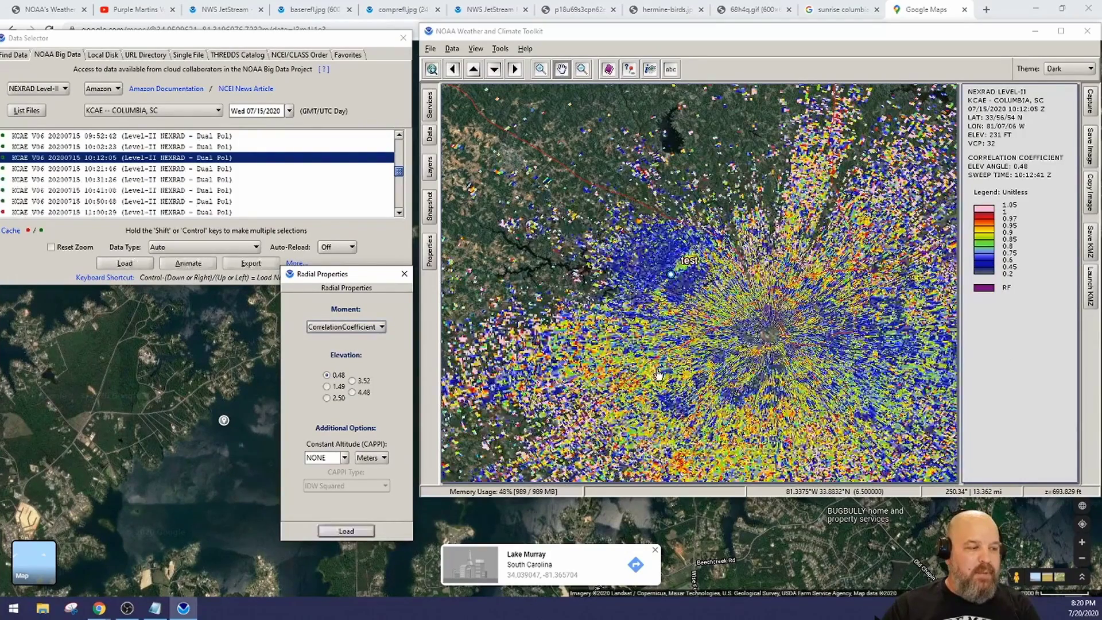
{"action": "scroll", "coordinate": [736, 350], "scroll_direction": "down", "scroll_amount": 1}
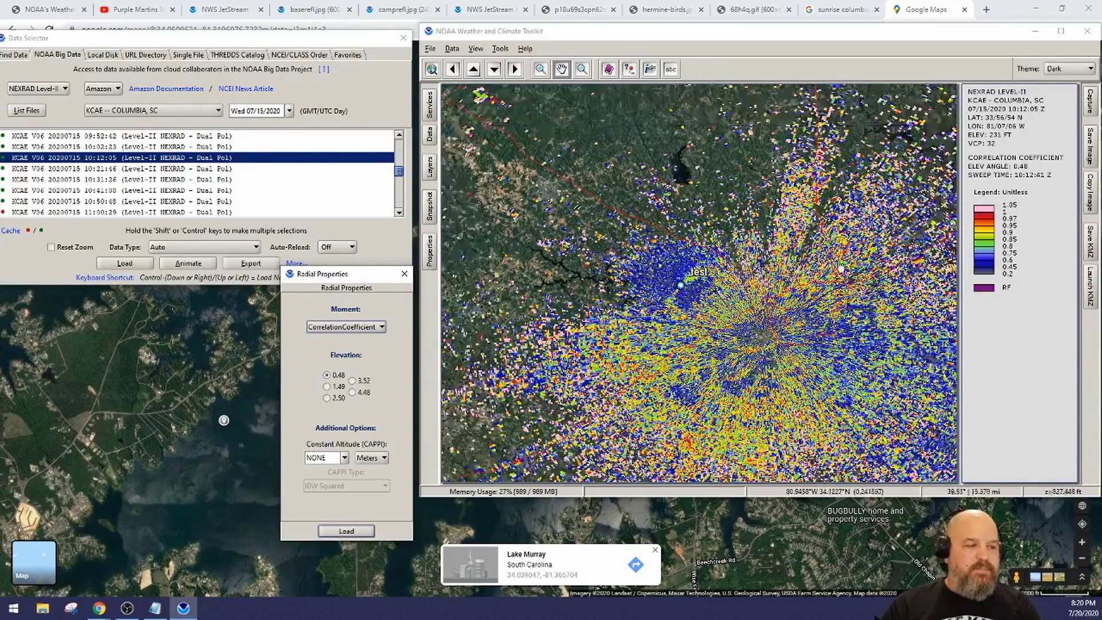
{"action": "left_click_drag", "start_coordinate": [775, 324], "coordinate": [755, 292]}
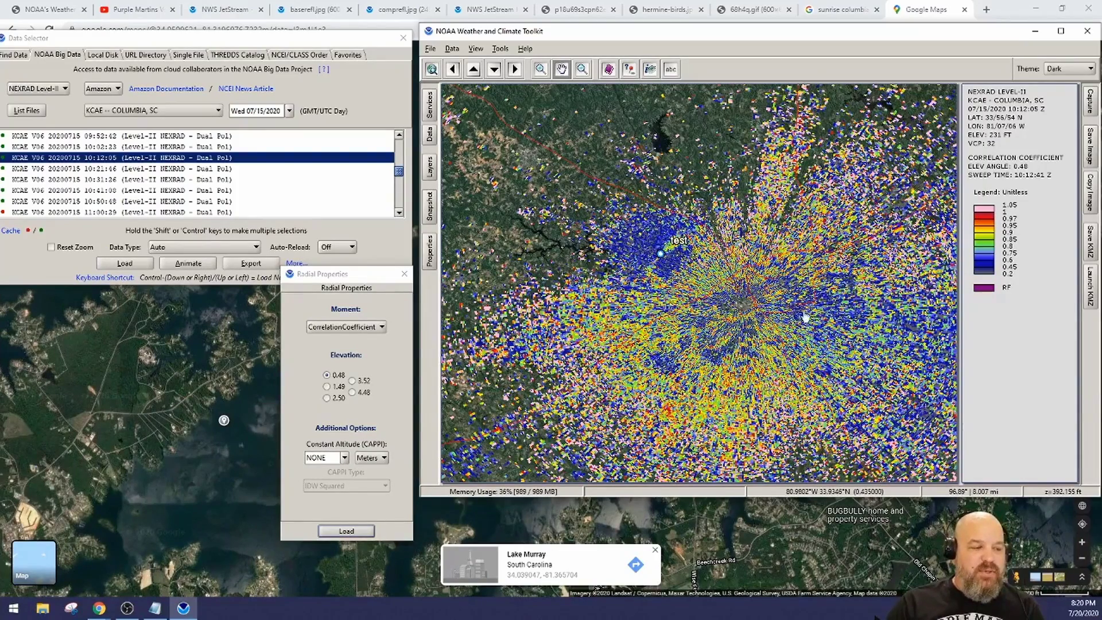
{"action": "scroll", "coordinate": [792, 314], "scroll_direction": "down", "scroll_amount": 1}
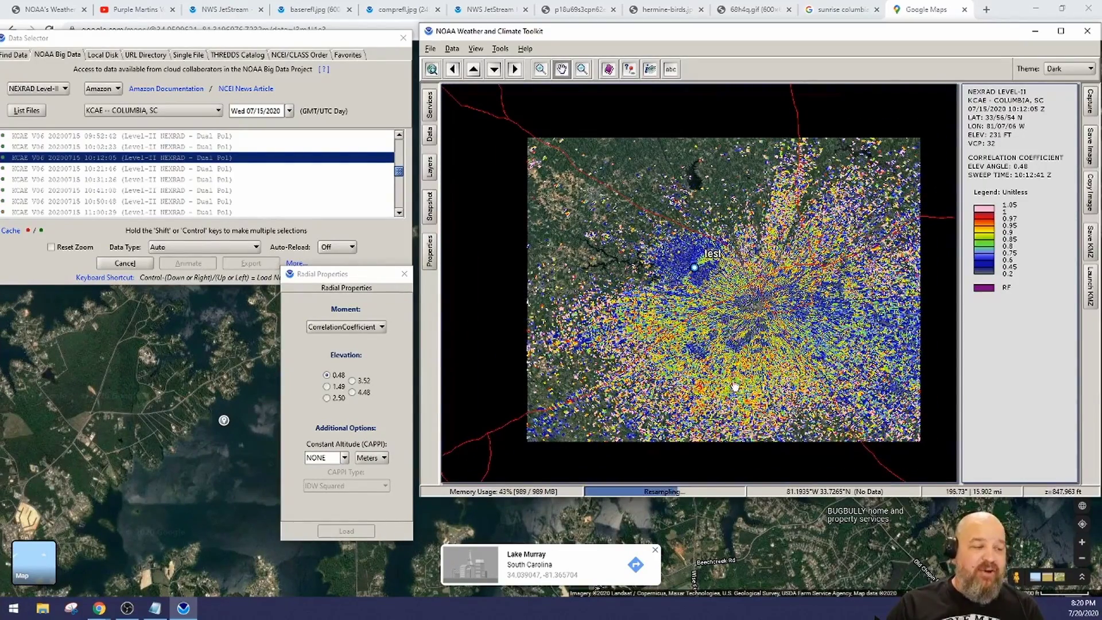
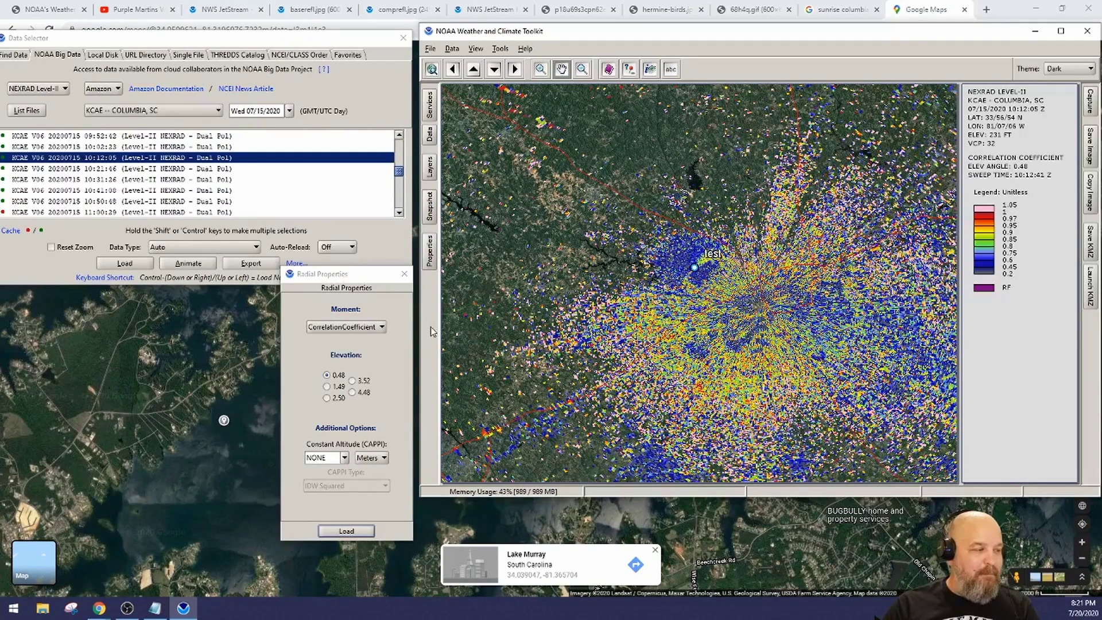
Return the 10:12:05 scan to Reflectivity at the 0.48 elevation and view the roosts across the whole region
{"action": "left_click", "coordinate": [369, 331]}
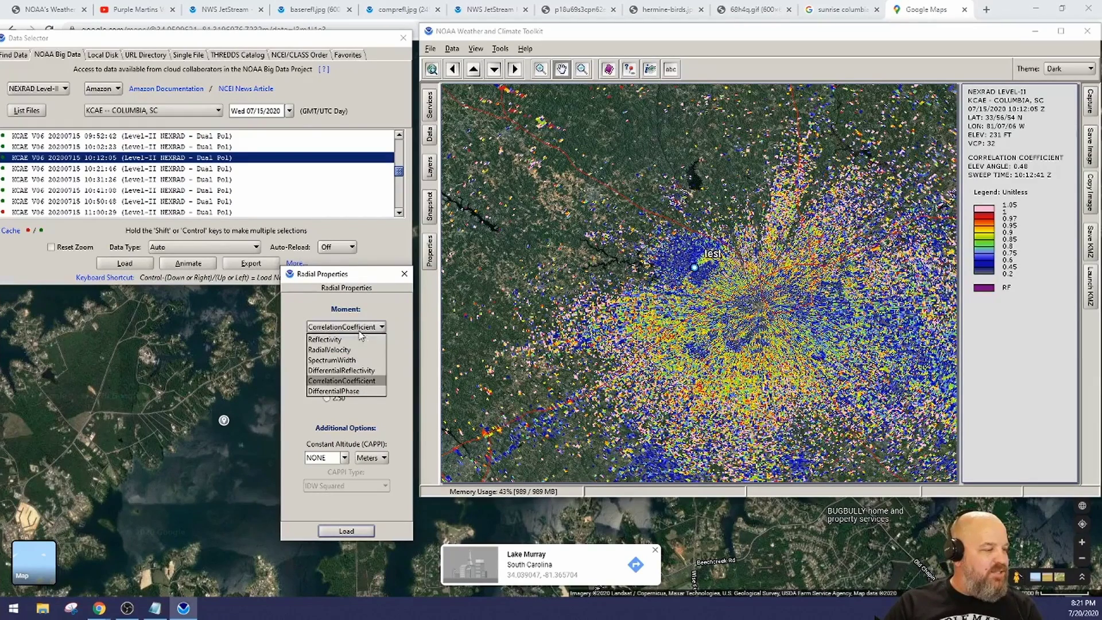
{"action": "left_click", "coordinate": [353, 336]}
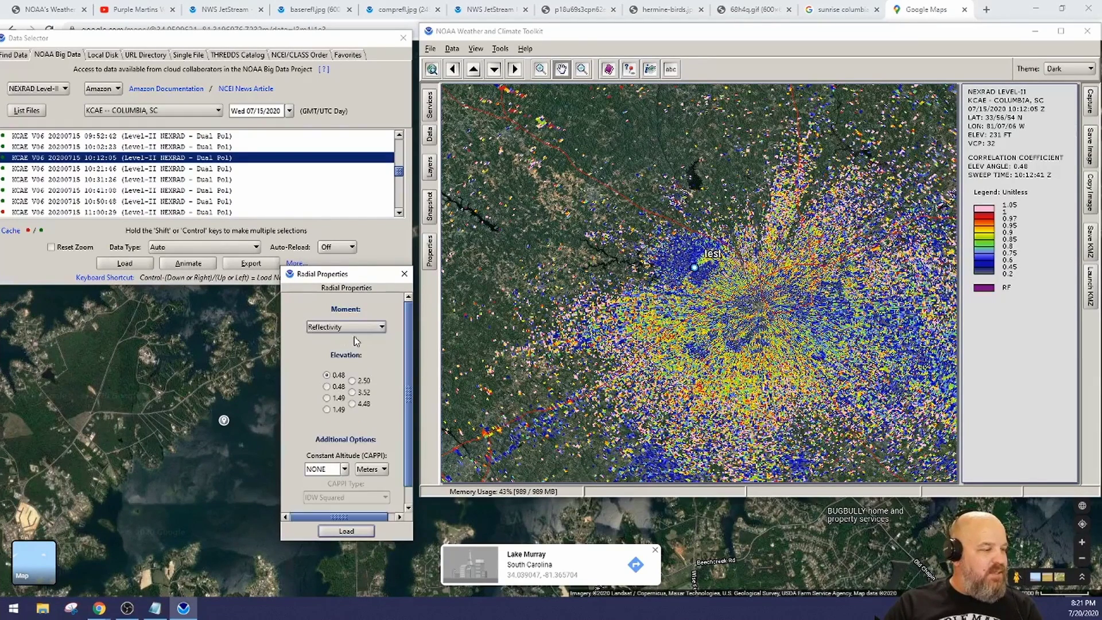
{"action": "left_click", "coordinate": [342, 531]}
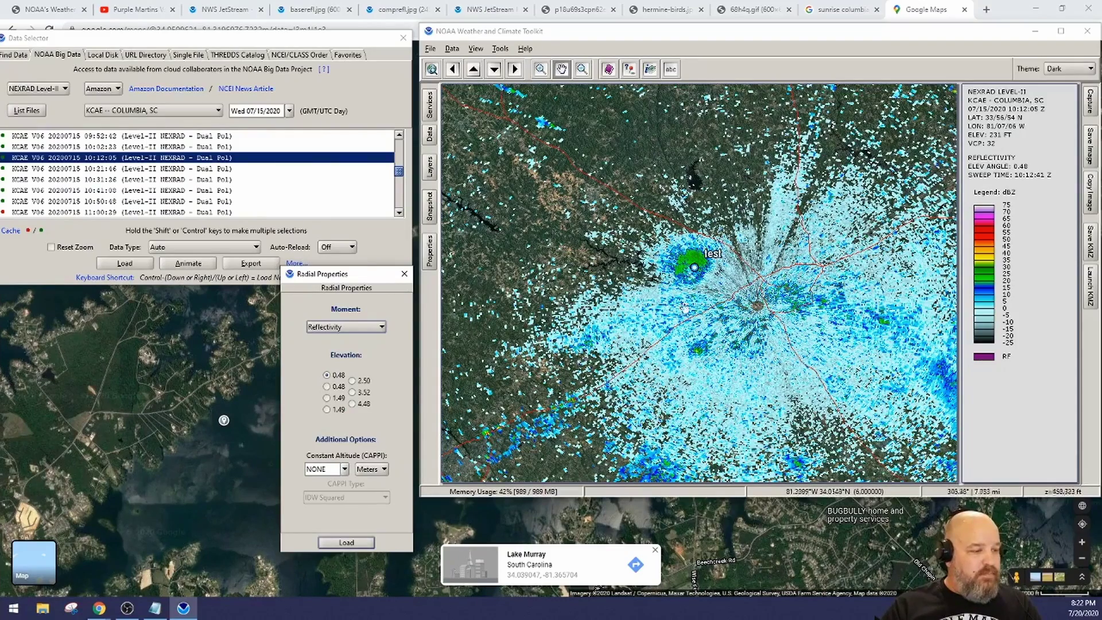
{"action": "scroll", "coordinate": [724, 284], "scroll_direction": "down", "scroll_amount": 1}
{"action": "scroll", "coordinate": [724, 284], "scroll_direction": "down", "scroll_amount": 1}
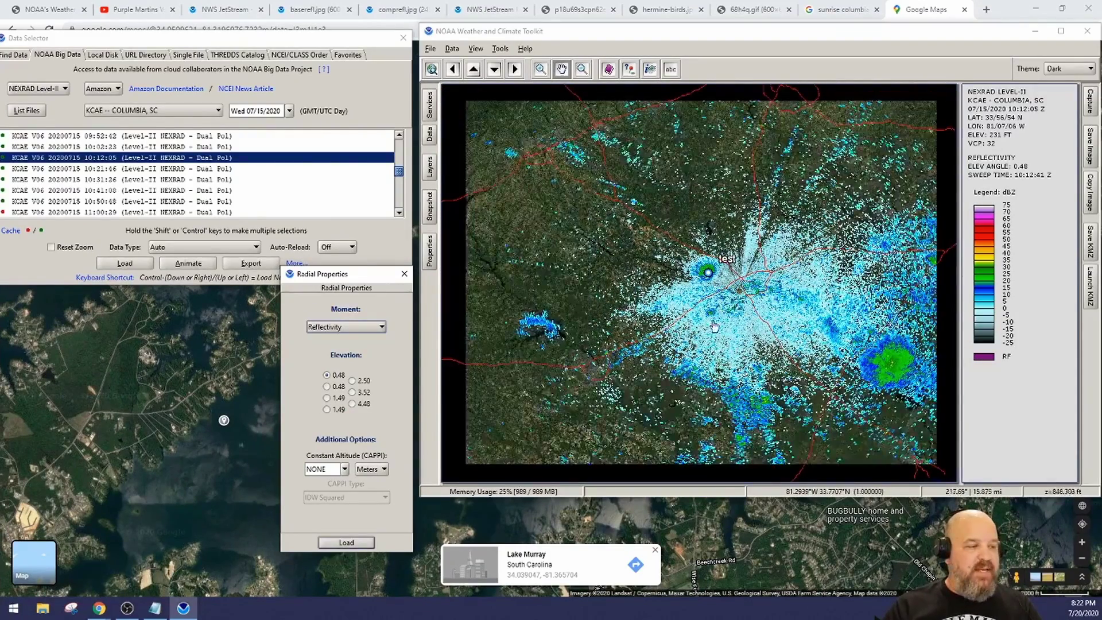
{"action": "scroll", "coordinate": [714, 326], "scroll_direction": "down", "scroll_amount": 1}
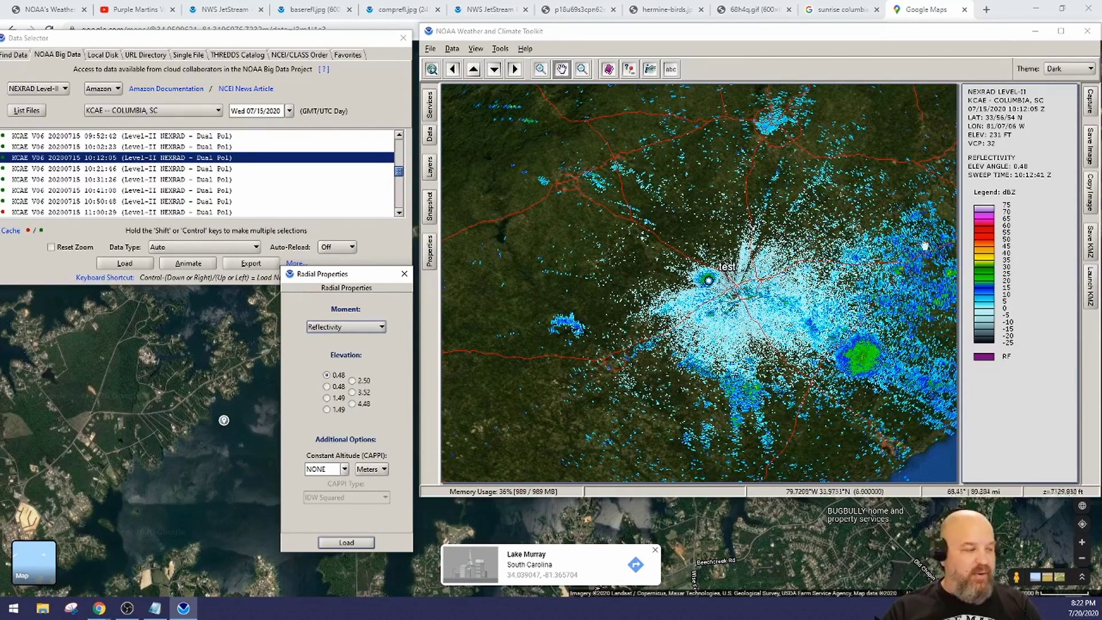
Switch to the browser's NEXRAD coverage map and examine the radar site codes around the Great Lakes and the Northeast
{"action": "left_click", "coordinate": [177, 112]}
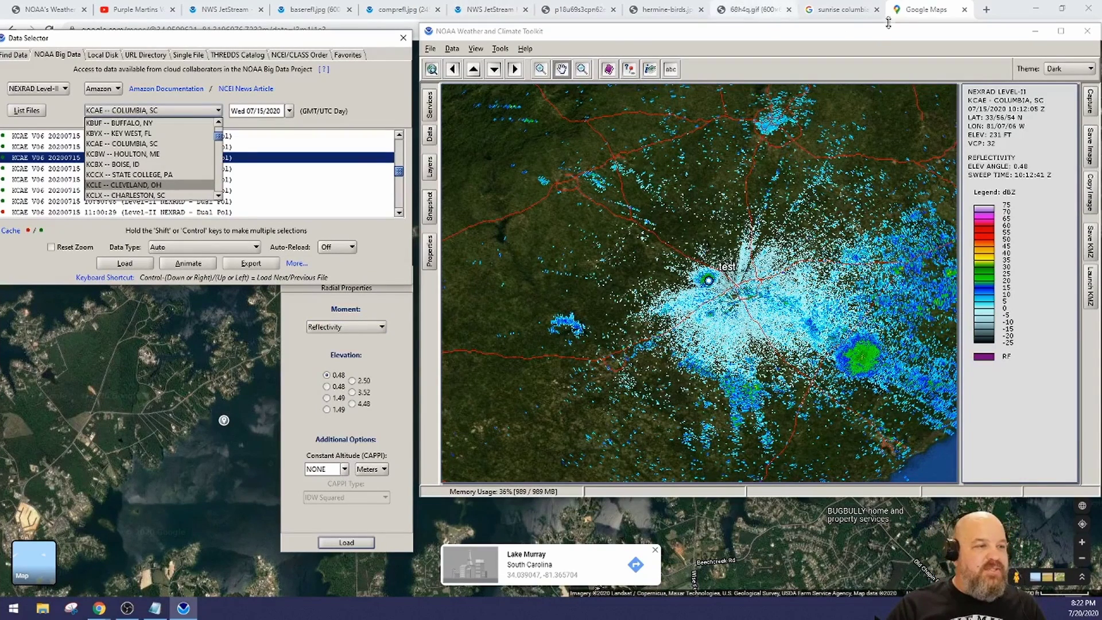
{"action": "left_click", "coordinate": [721, 5]}
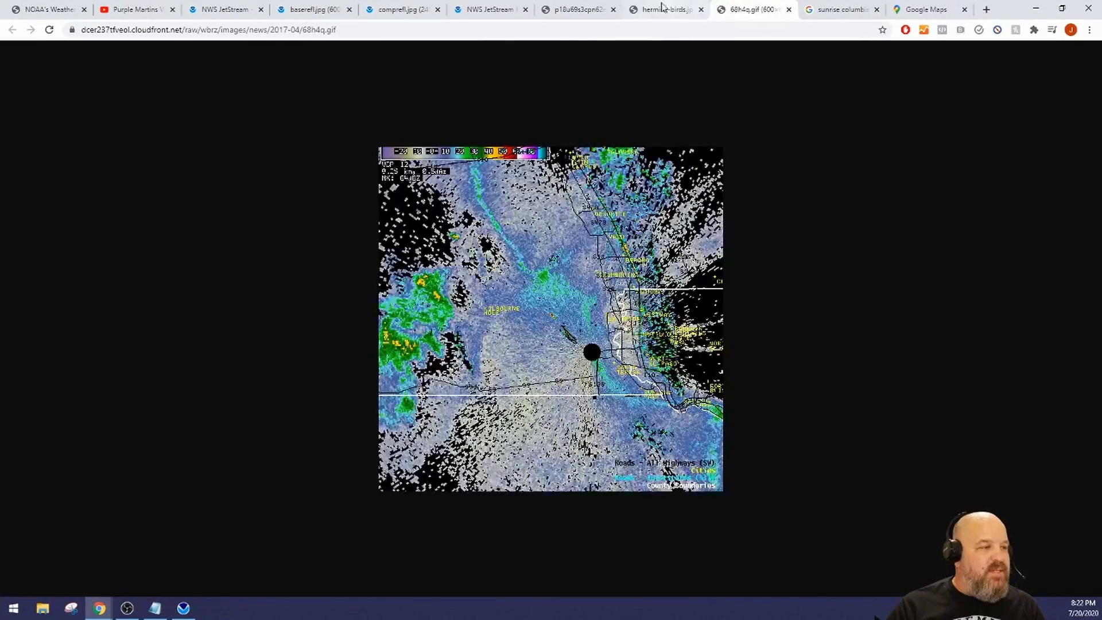
{"action": "left_click", "coordinate": [660, 7]}
{"action": "left_click", "coordinate": [577, 6]}
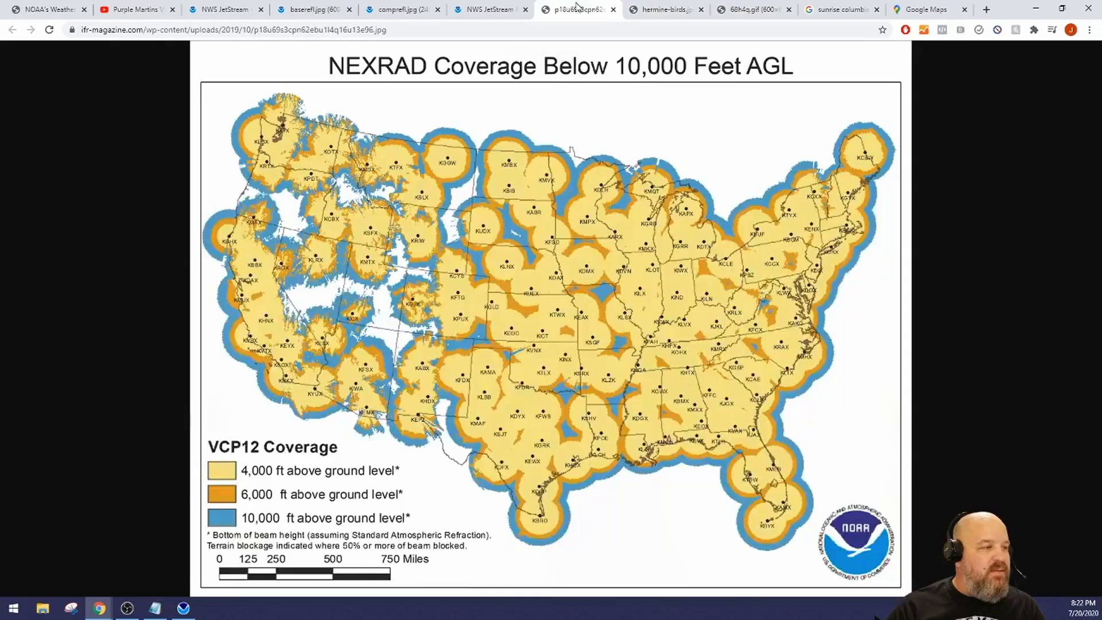
{"action": "left_click", "coordinate": [744, 249]}
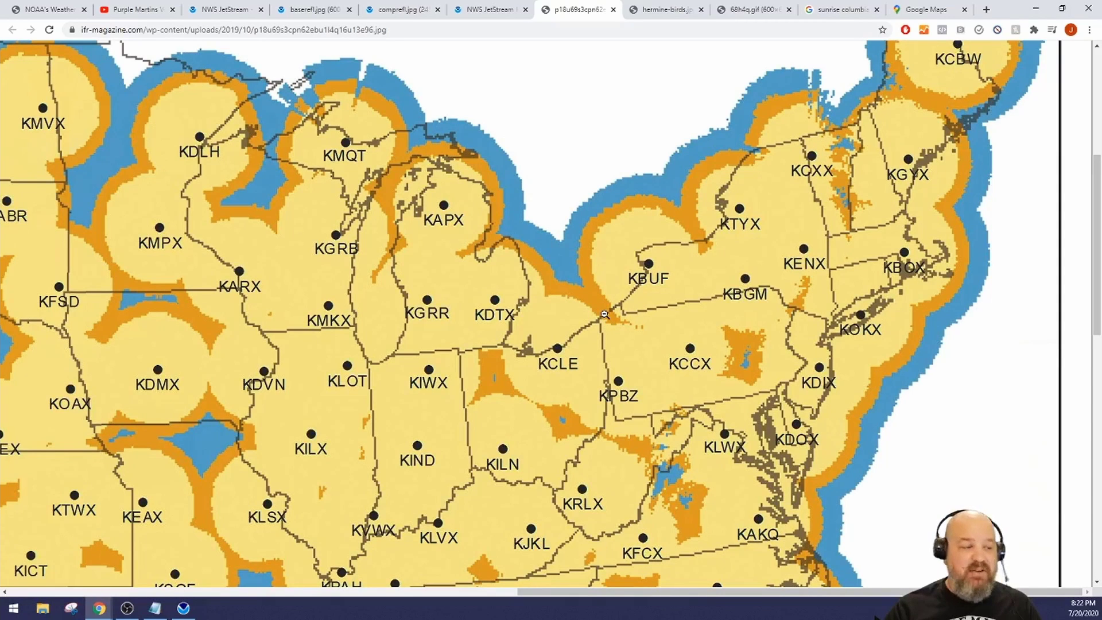
{"action": "left_click", "coordinate": [605, 314]}
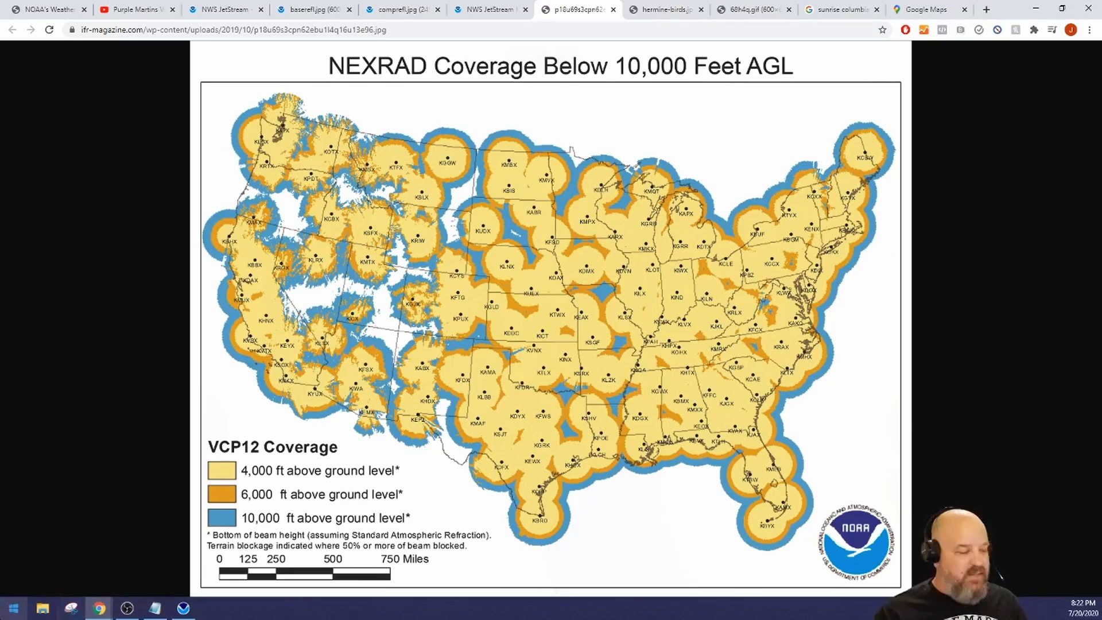
Switch back to the NOAA Weather and Climate Toolkit and select KBUF -- BUFFALO, NY as the radar station
{"action": "left_click", "coordinate": [184, 609]}
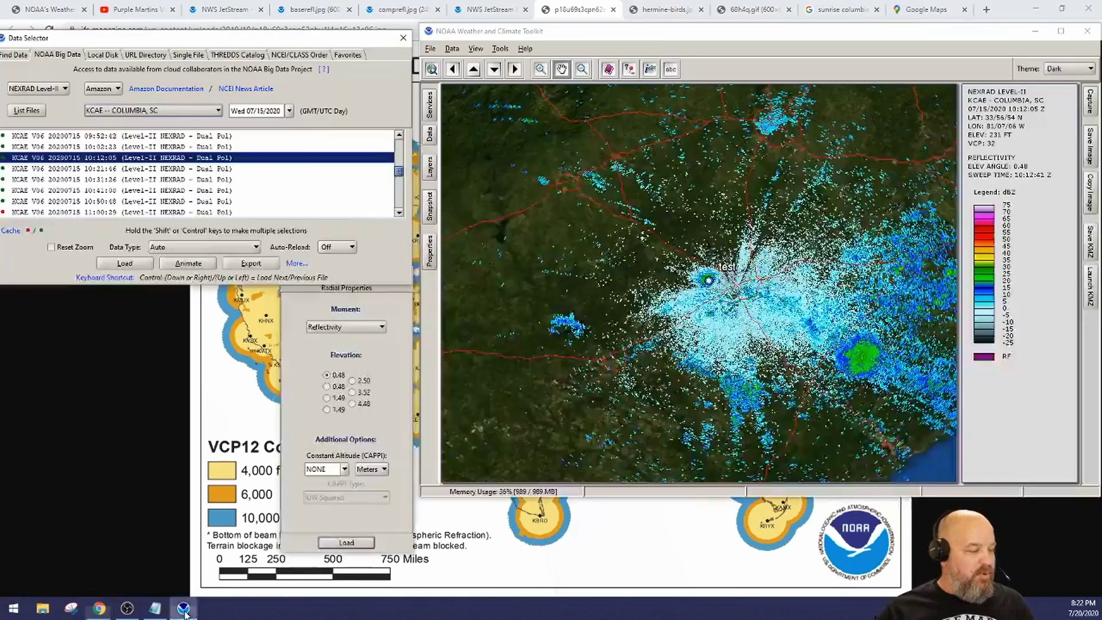
{"action": "left_click", "coordinate": [168, 113]}
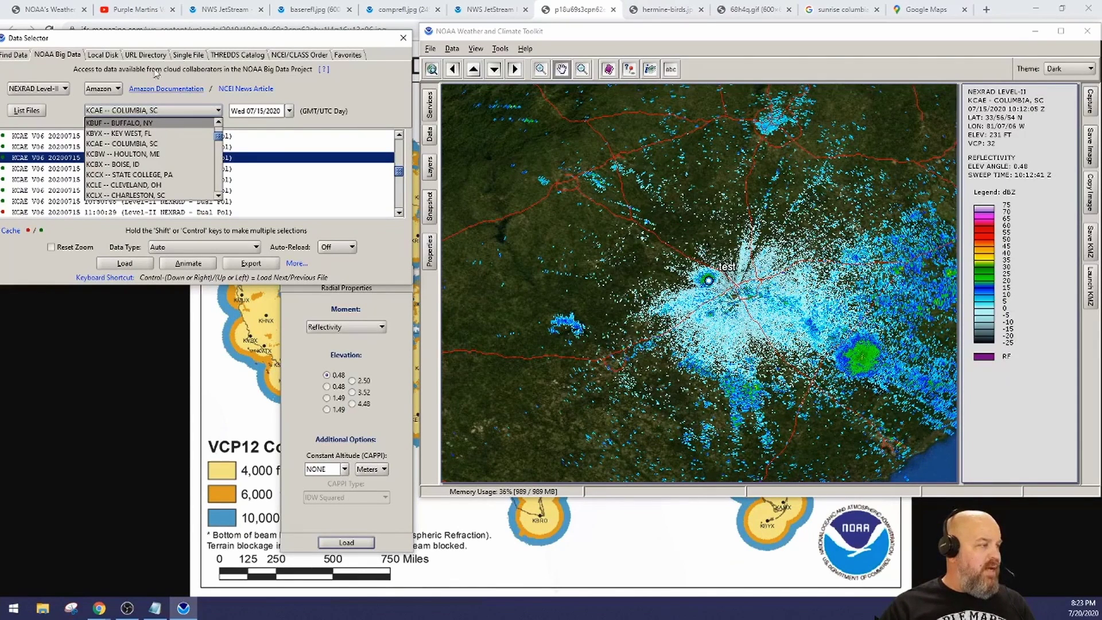
{"action": "left_click_drag", "start_coordinate": [157, 38], "coordinate": [174, 37]}
{"action": "left_click", "coordinate": [168, 112]}
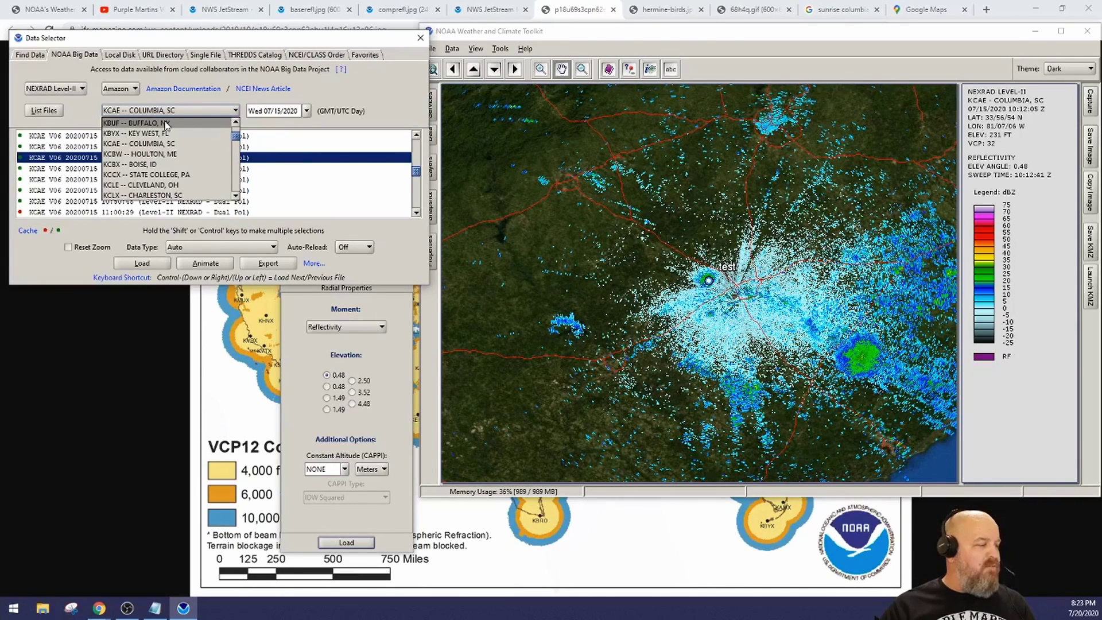
{"action": "left_click", "coordinate": [166, 123]}
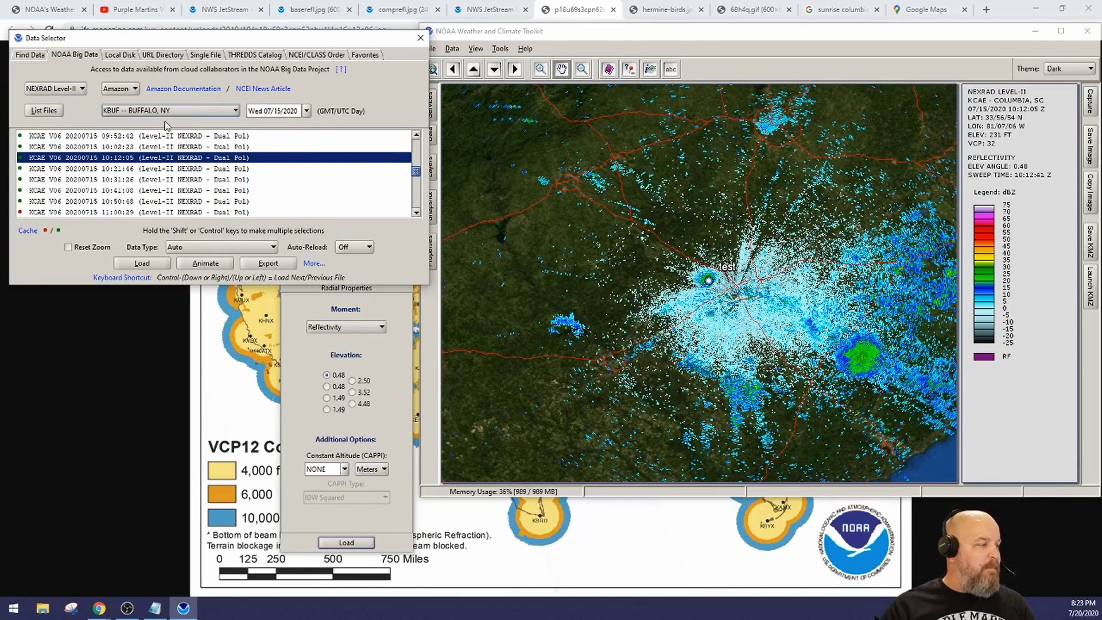
Set the data date for the Buffalo radar to Thursday 08/15/2019
{"action": "left_click", "coordinate": [308, 112]}
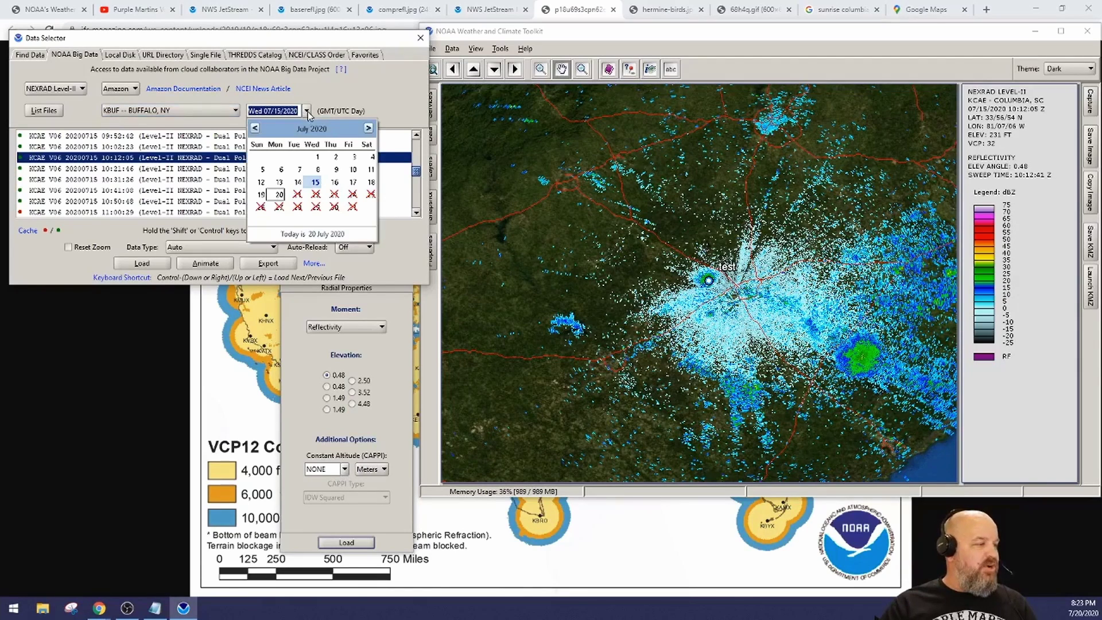
{"action": "left_click", "coordinate": [256, 130]}
{"action": "left_click", "coordinate": [256, 130]}
{"action": "left_click", "coordinate": [256, 130]}
{"action": "left_click", "coordinate": [256, 129]}
{"action": "left_click", "coordinate": [256, 129]}
{"action": "left_click", "coordinate": [256, 130]}
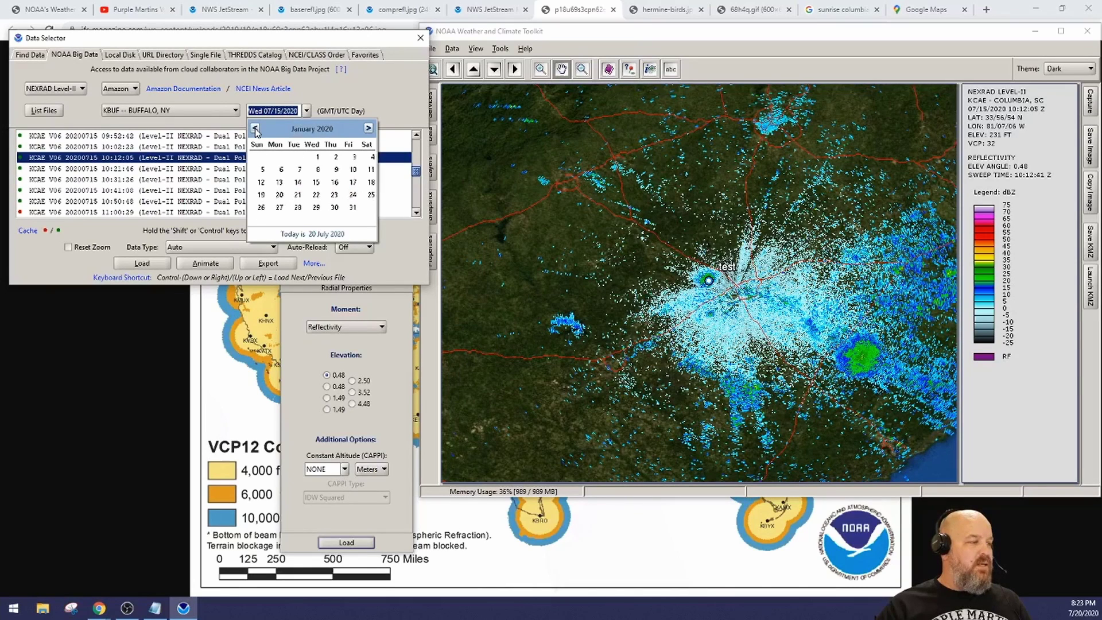
{"action": "left_click", "coordinate": [256, 130]}
{"action": "left_click", "coordinate": [256, 130]}
{"action": "left_click", "coordinate": [256, 130]}
{"action": "left_click", "coordinate": [256, 130]}
{"action": "left_click", "coordinate": [256, 130]}
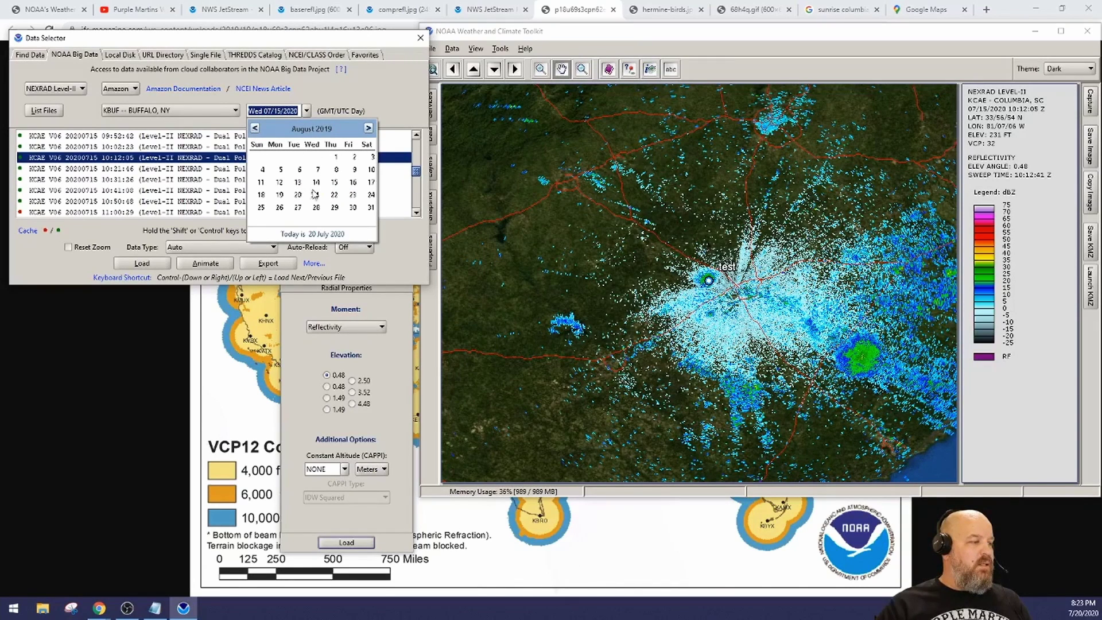
{"action": "left_click", "coordinate": [334, 183]}
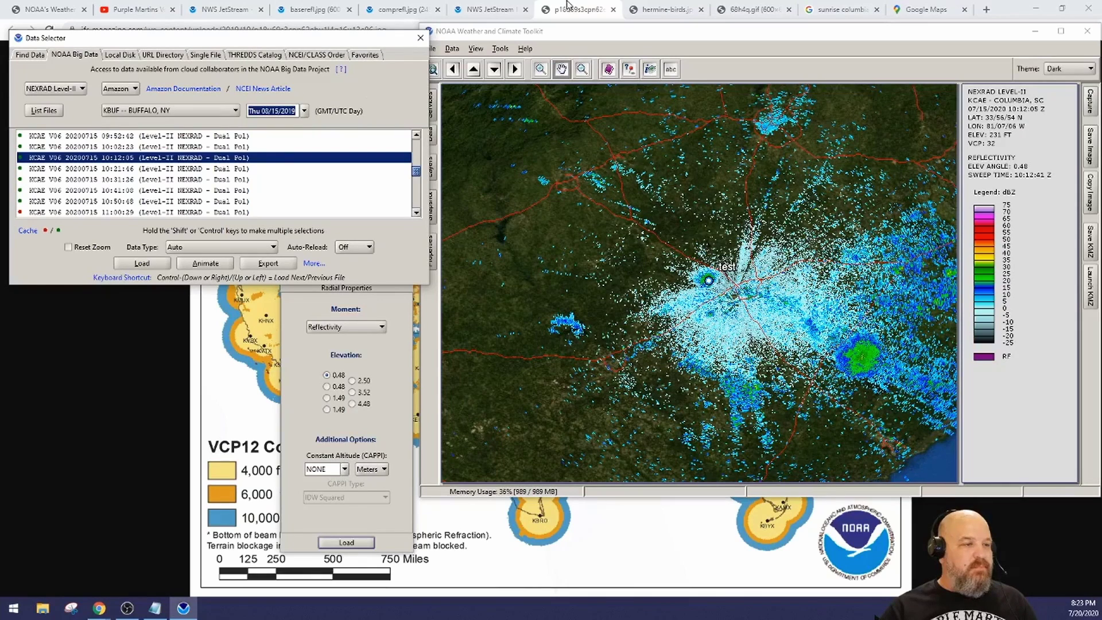
Switch to the browser's Google sunrise search and look up "sunrise erie pa aug 15 2019"
{"action": "left_click", "coordinate": [810, 13]}
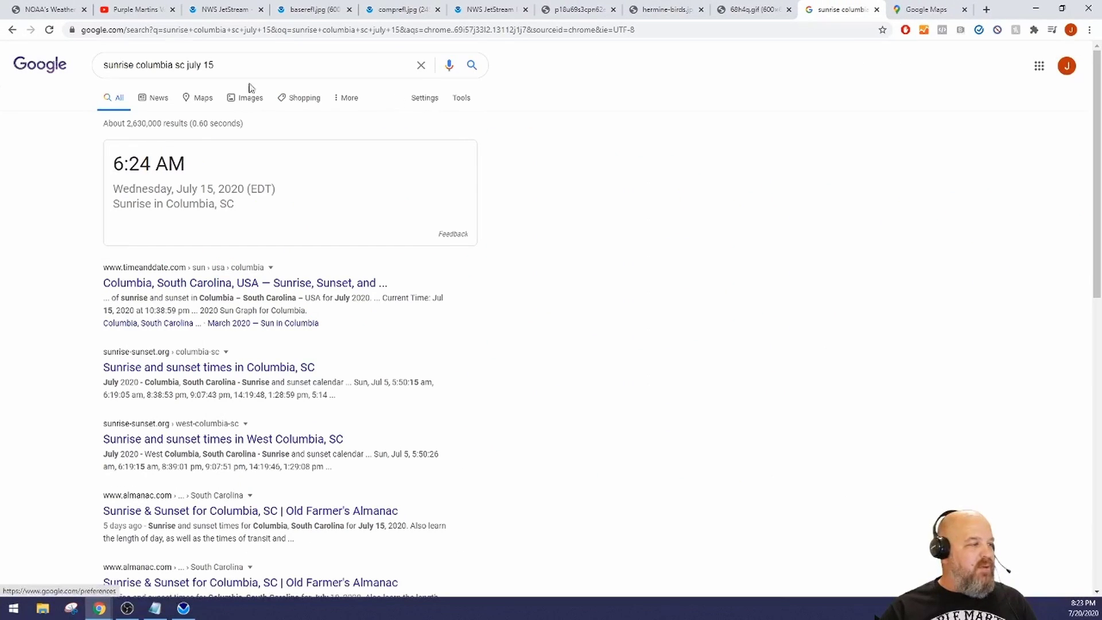
{"action": "left_click_drag", "start_coordinate": [224, 66], "coordinate": [2, 54]}
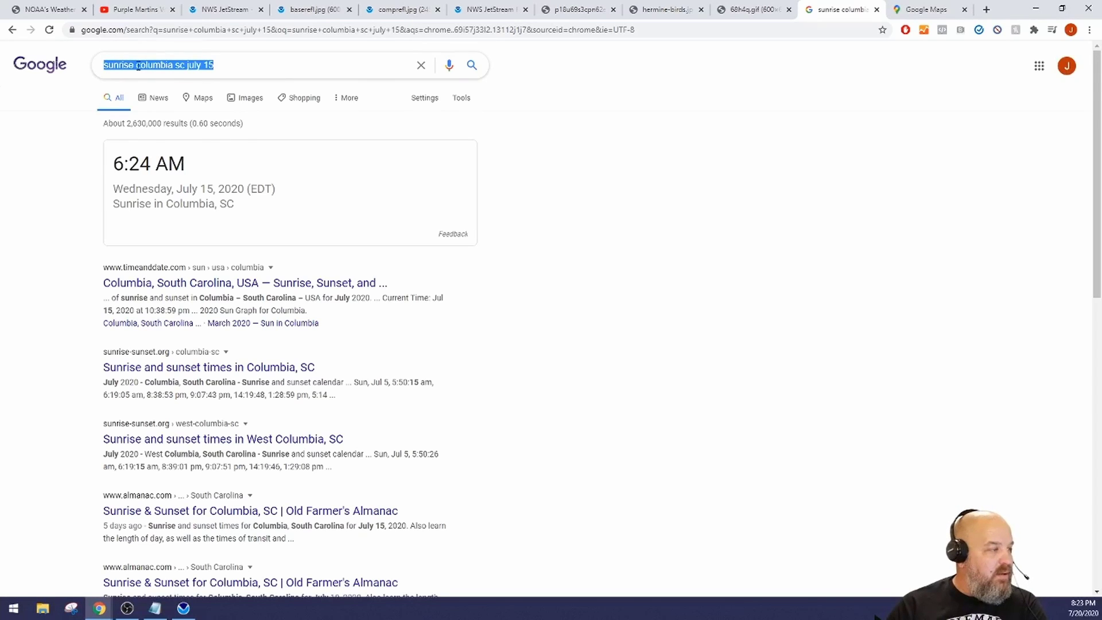
{"action": "left_click_drag", "start_coordinate": [137, 66], "coordinate": [324, 72]}
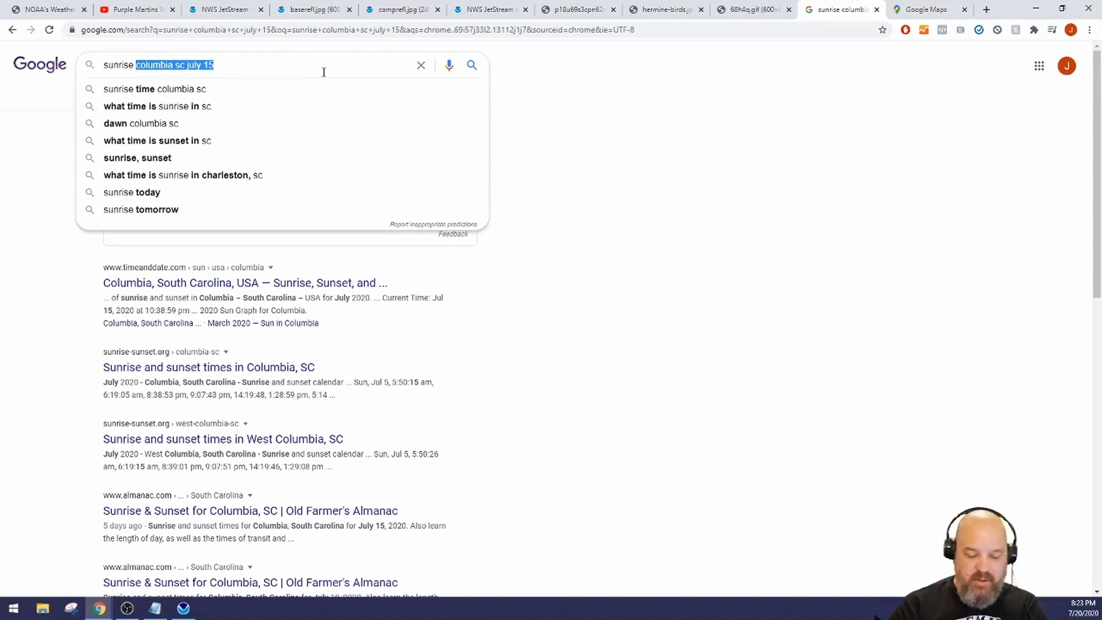
{"action": "type", "text": "erie pa "}
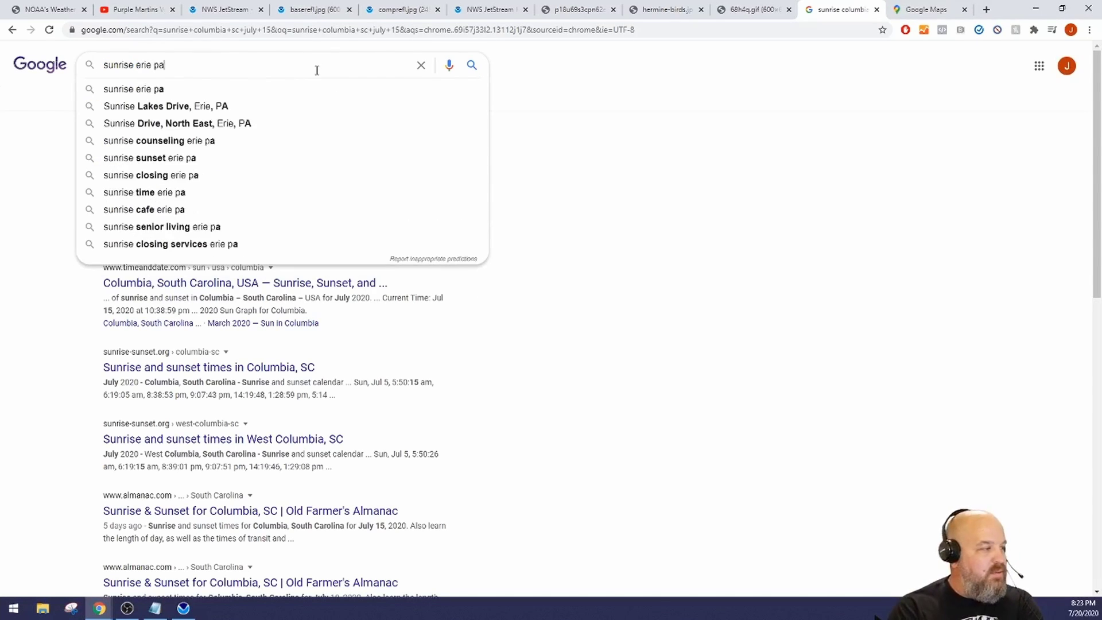
{"action": "type", "text": "aug 15\\"}
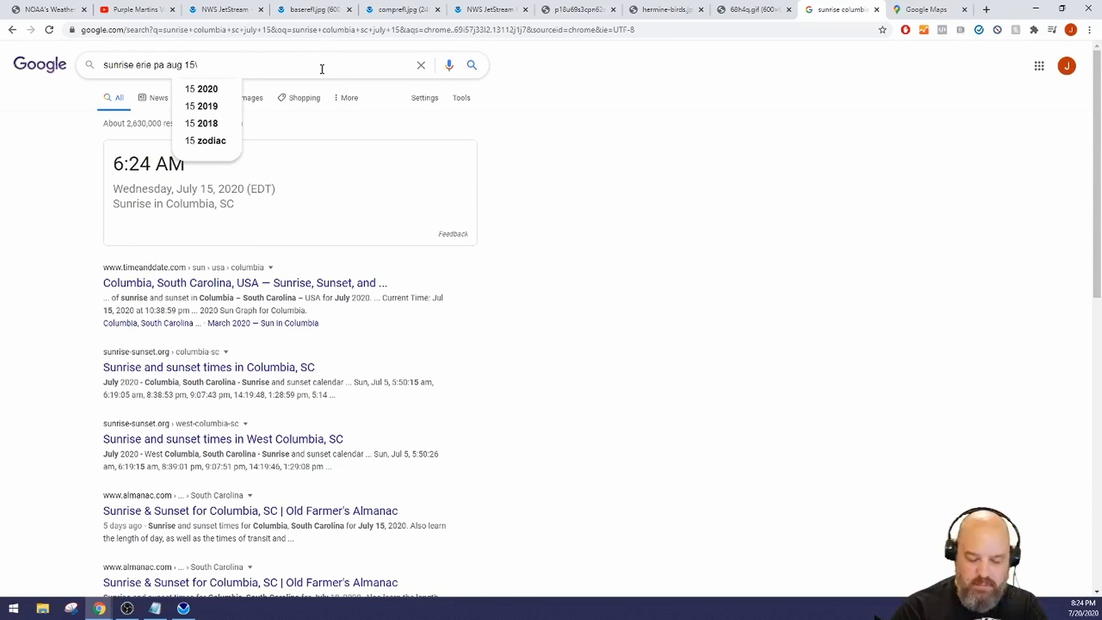
{"action": "left_click", "coordinate": [228, 108]}
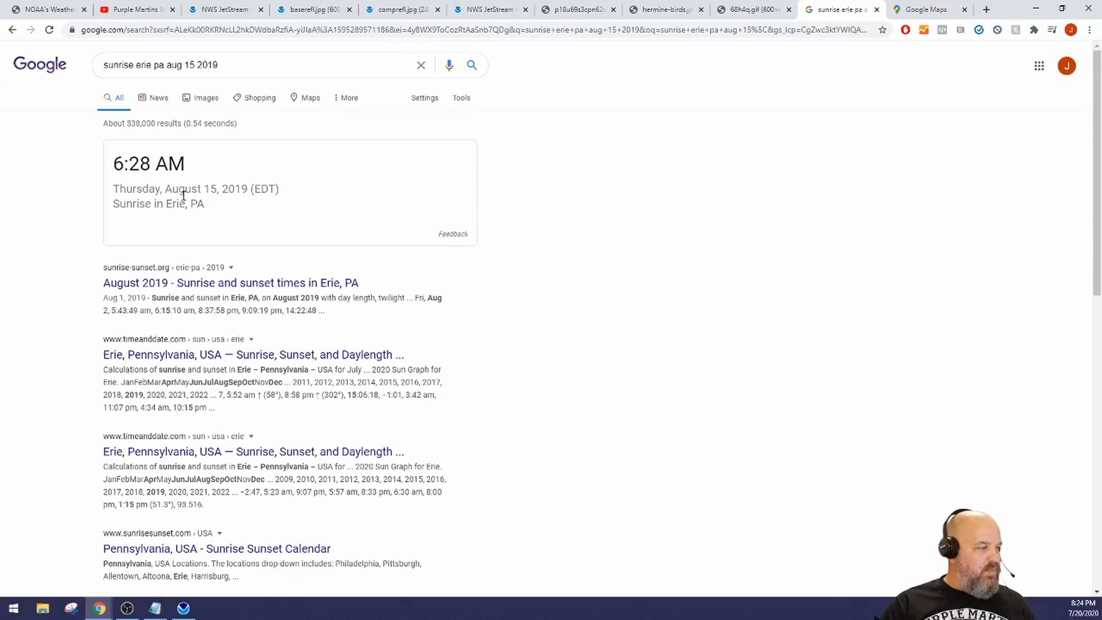
Switch back to the NOAA Weather and Climate Toolkit and load the Columbia 10:21:46 scan with Reset Zoom enabled
{"action": "left_click", "coordinate": [183, 608]}
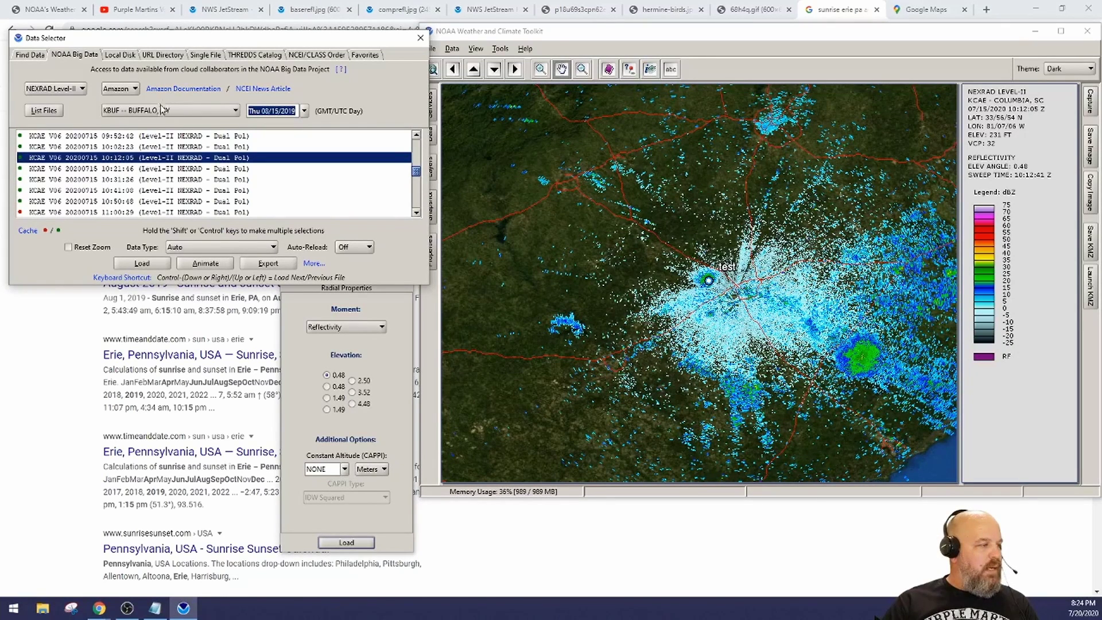
{"action": "left_click", "coordinate": [119, 170]}
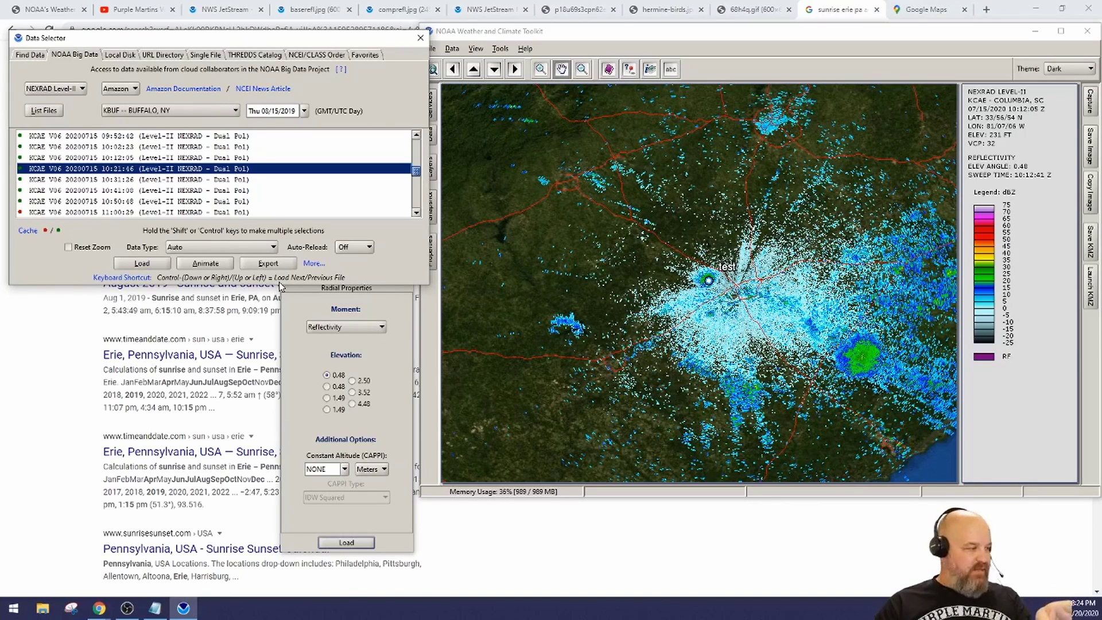
{"action": "left_click", "coordinate": [87, 248]}
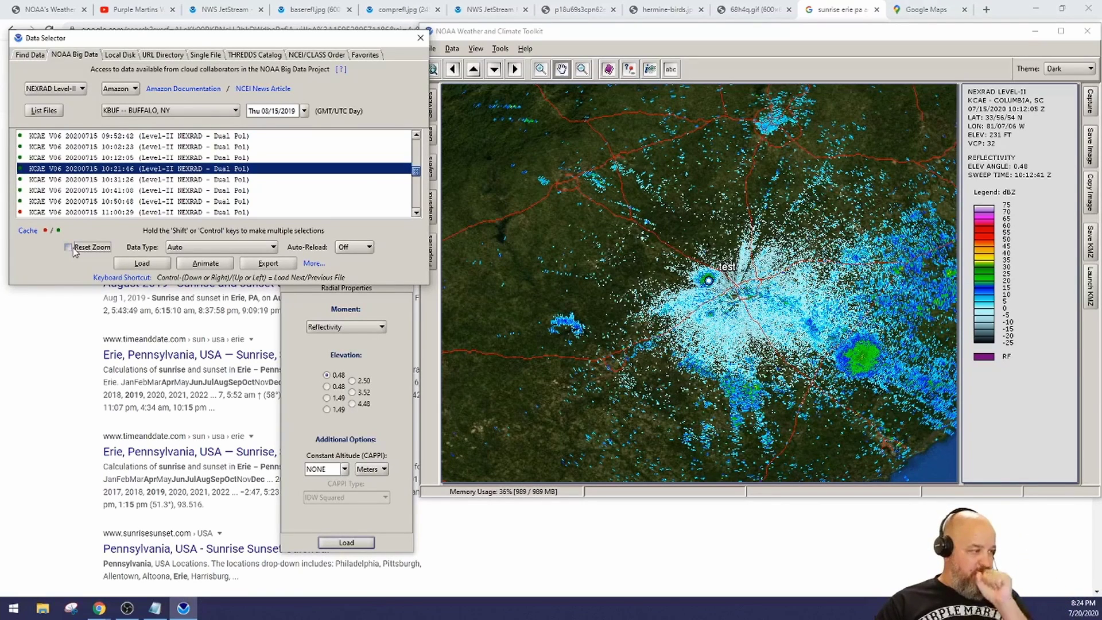
{"action": "left_click", "coordinate": [129, 267]}
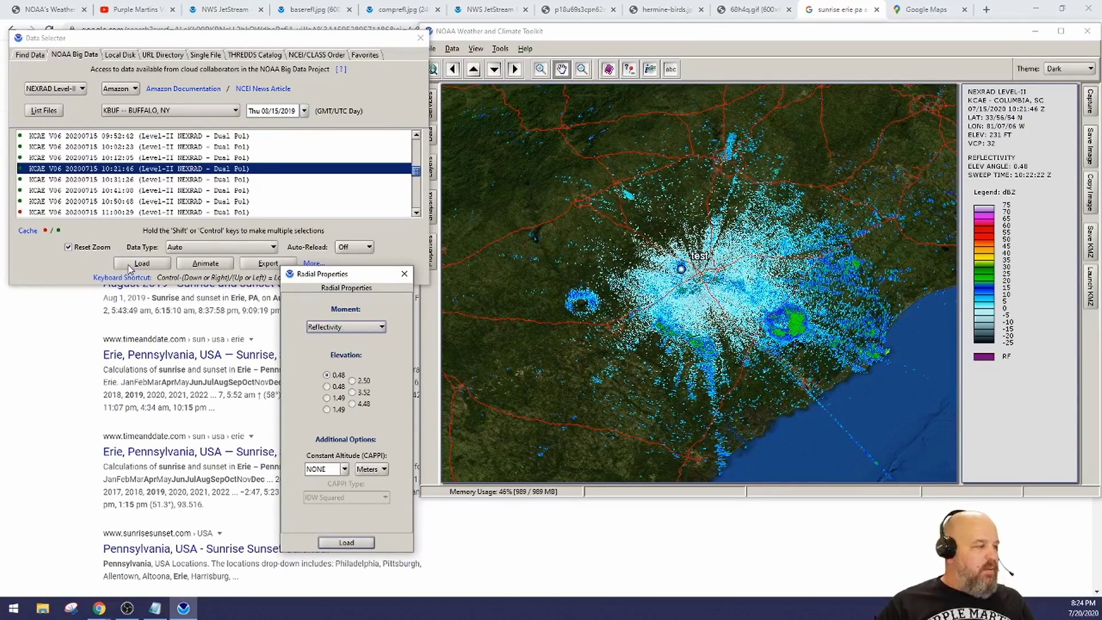
{"action": "left_click", "coordinate": [93, 247]}
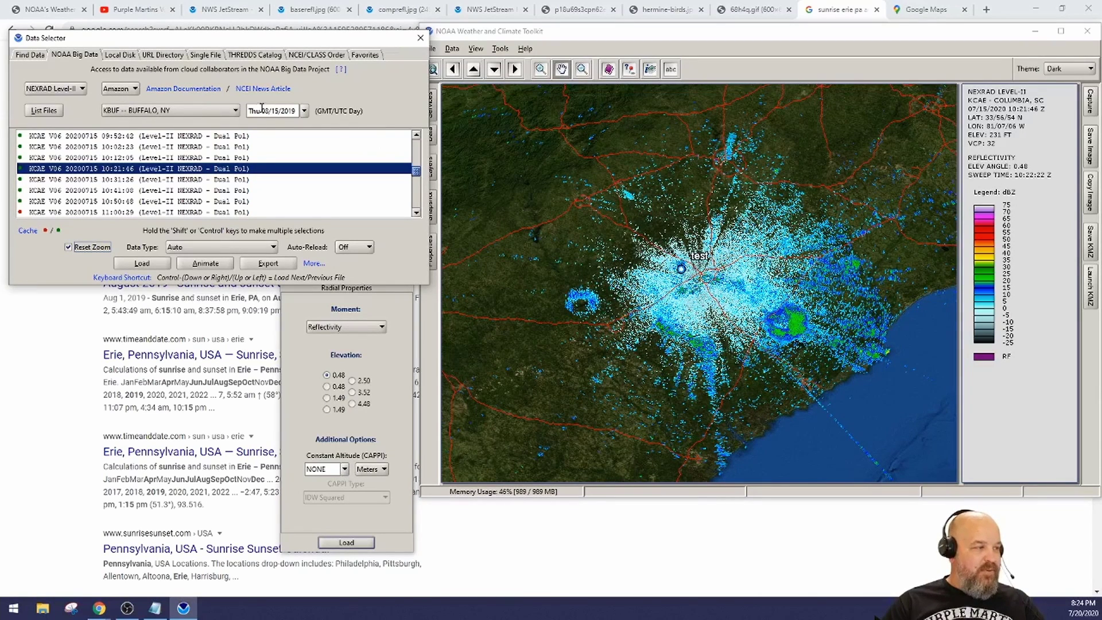
List the KBUF files for 08/15/2019, find the scans just after 10:00, and recheck Erie's sunrise time in the browser
{"action": "left_click", "coordinate": [43, 111]}
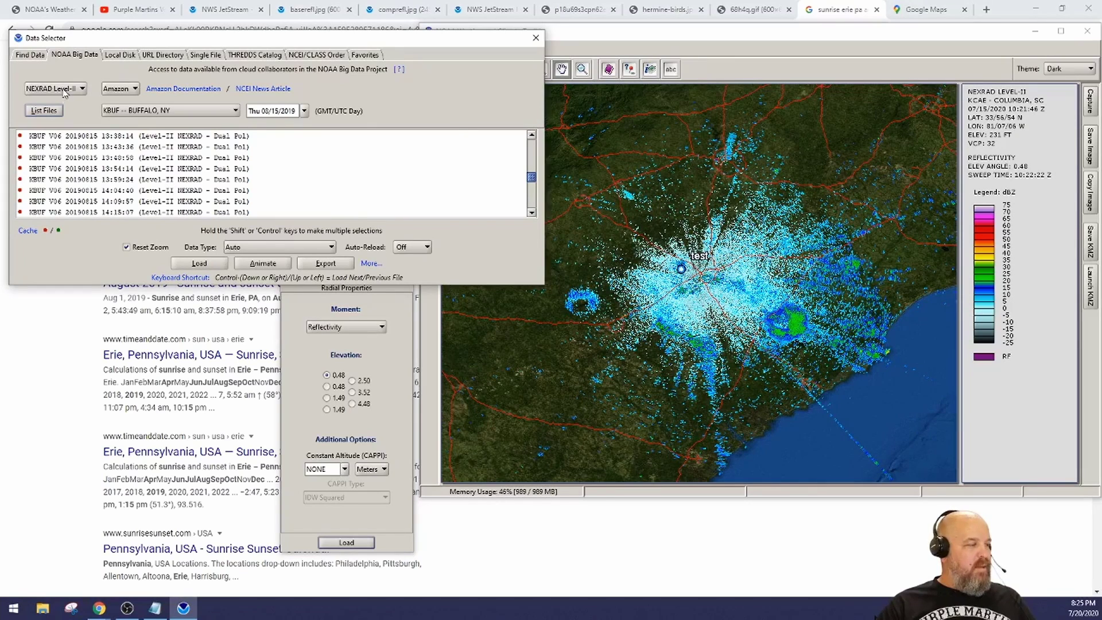
{"action": "scroll", "coordinate": [182, 190], "scroll_direction": "up", "scroll_amount": 5}
{"action": "scroll", "coordinate": [183, 189], "scroll_direction": "up", "scroll_amount": 10}
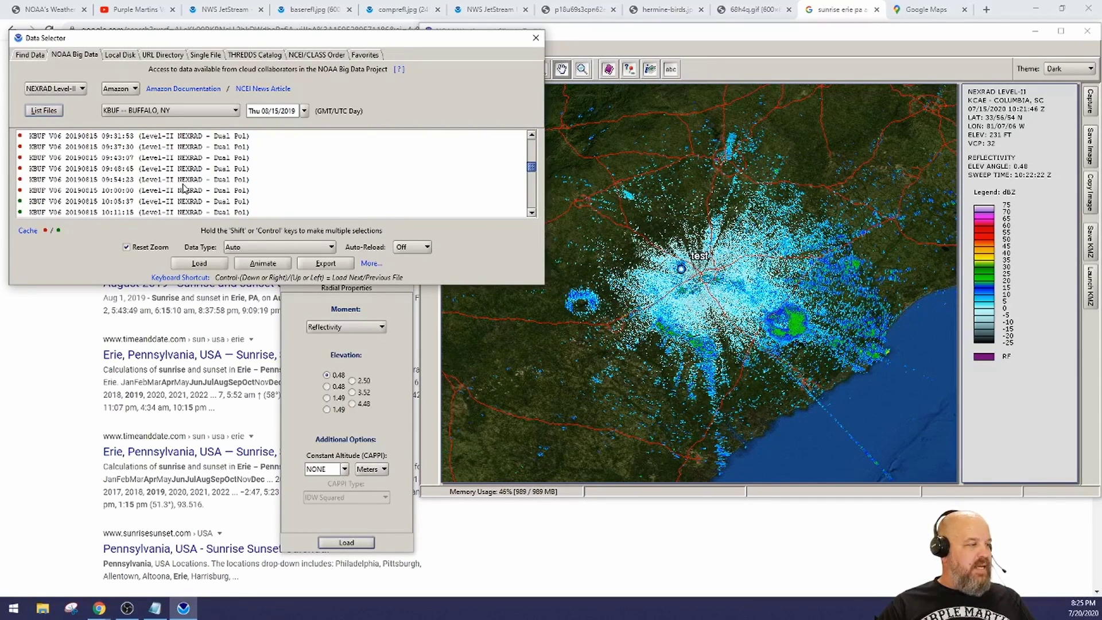
{"action": "scroll", "coordinate": [183, 190], "scroll_direction": "down", "scroll_amount": 1}
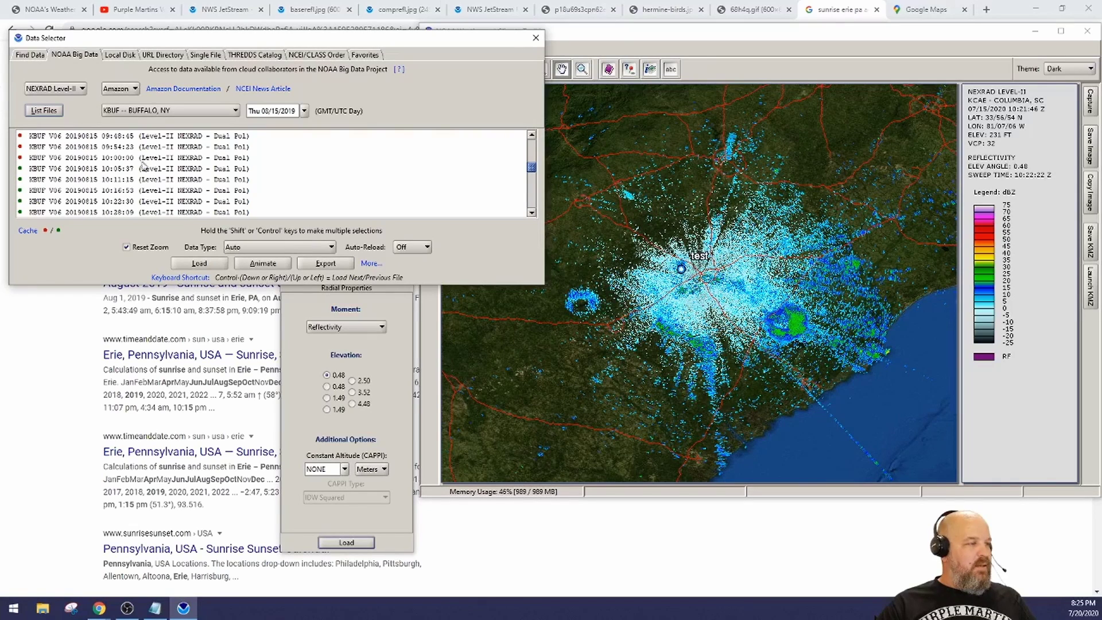
{"action": "left_click", "coordinate": [917, 9]}
{"action": "left_click", "coordinate": [838, 9]}
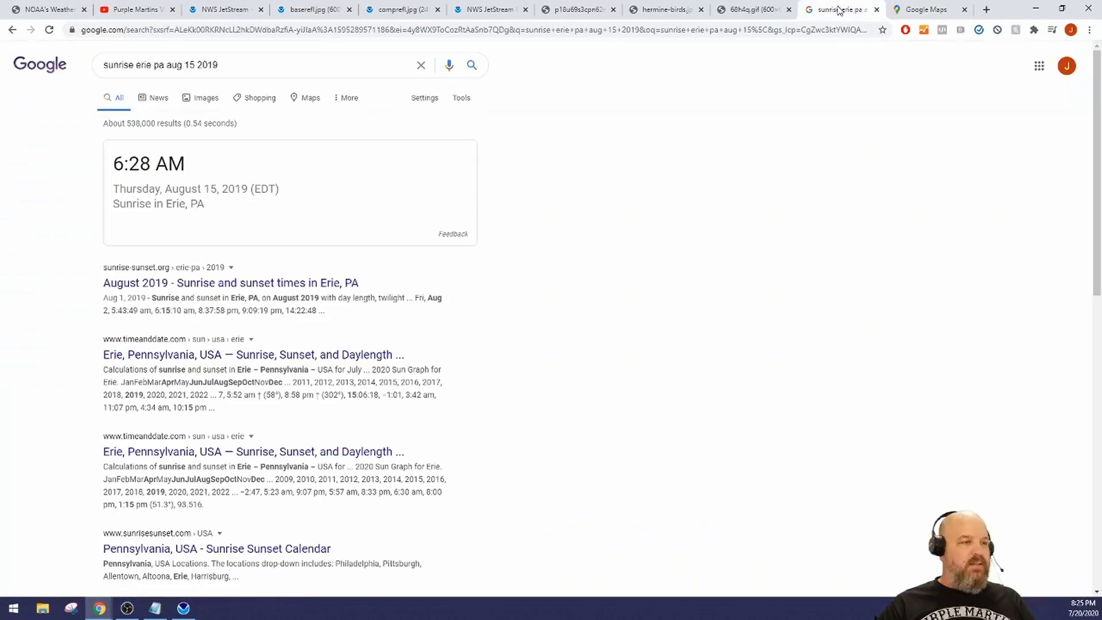
Return to the NOAA Weather and Climate Toolkit, load the KBUF 10:28:09 scan, and examine the echoes along the Lake Erie shore near Erie
{"action": "left_click", "coordinate": [183, 608]}
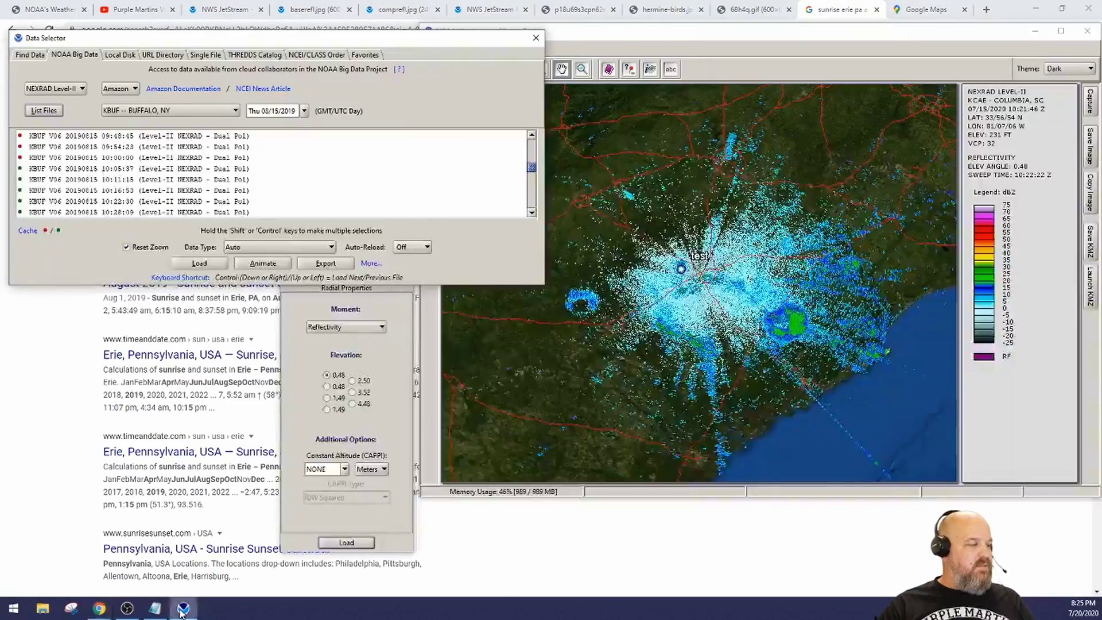
{"action": "scroll", "coordinate": [89, 189], "scroll_direction": "down", "scroll_amount": 1}
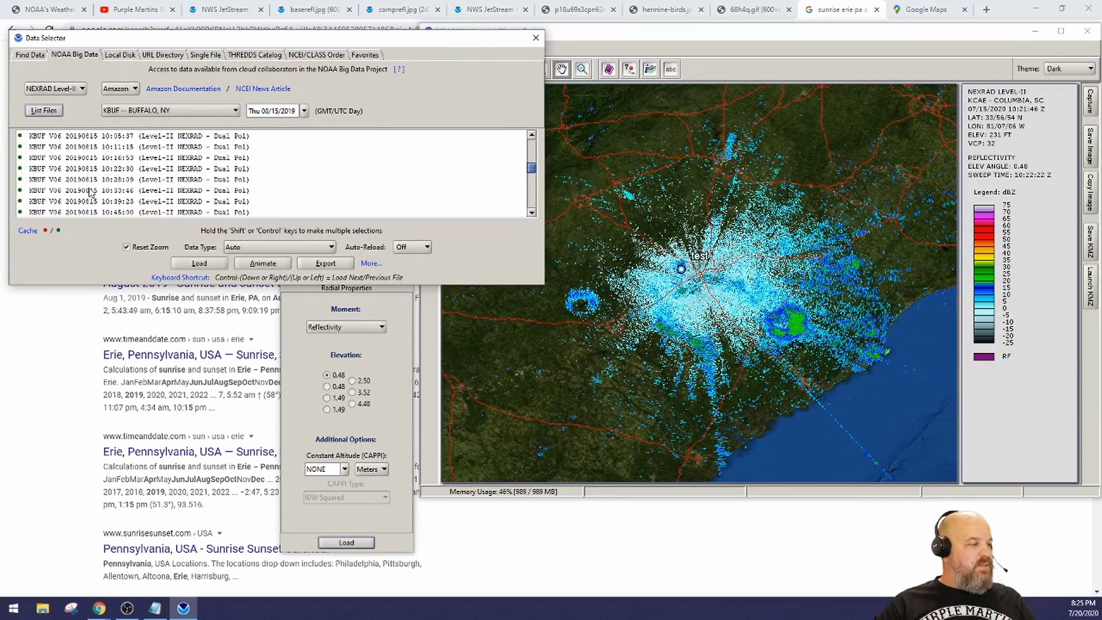
{"action": "left_click", "coordinate": [84, 180]}
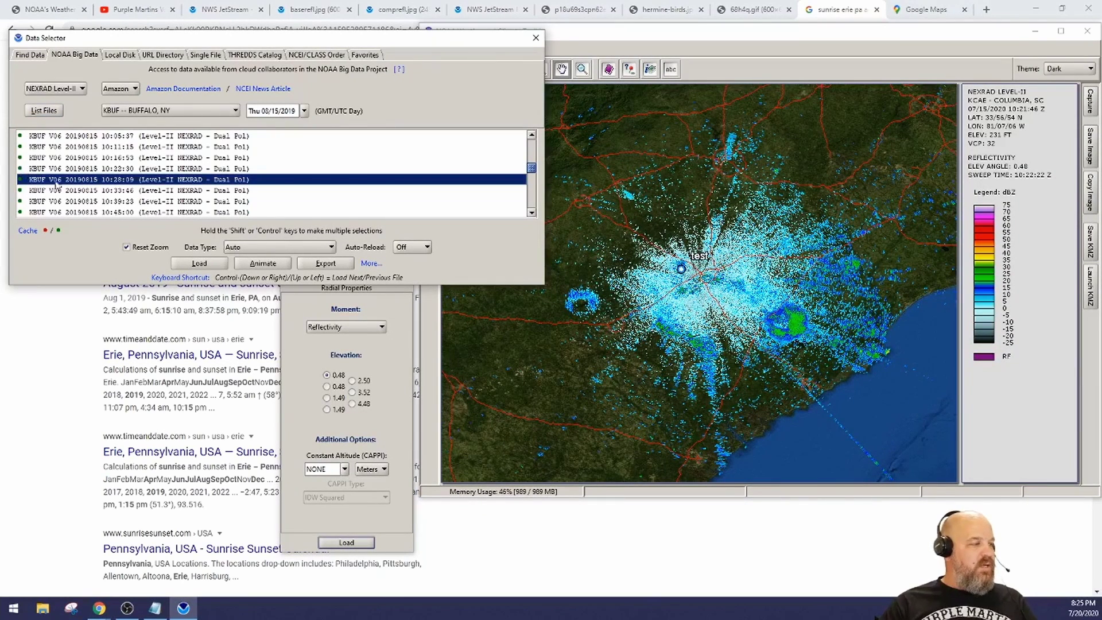
{"action": "left_click", "coordinate": [199, 264]}
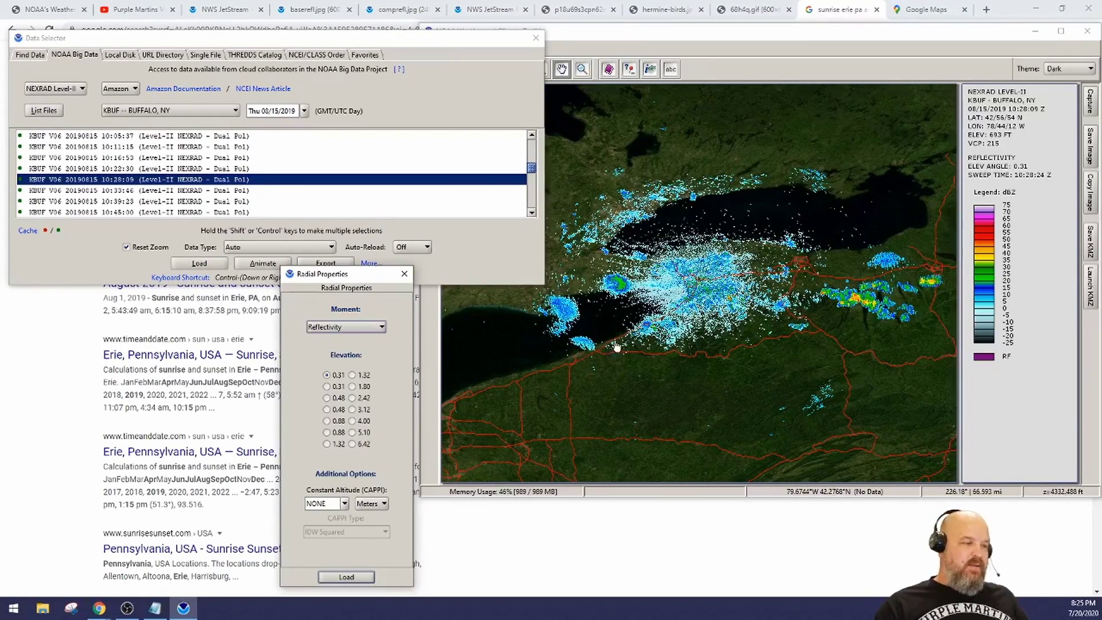
{"action": "scroll", "coordinate": [615, 346], "scroll_direction": "down", "scroll_amount": 3}
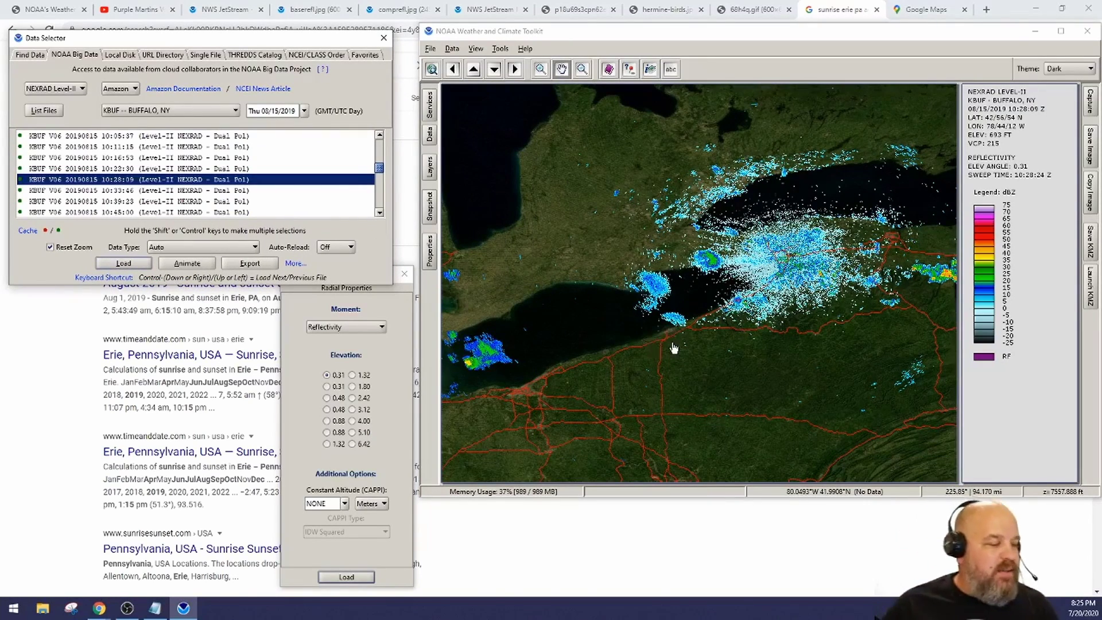
{"action": "scroll", "coordinate": [673, 347], "scroll_direction": "up", "scroll_amount": 2}
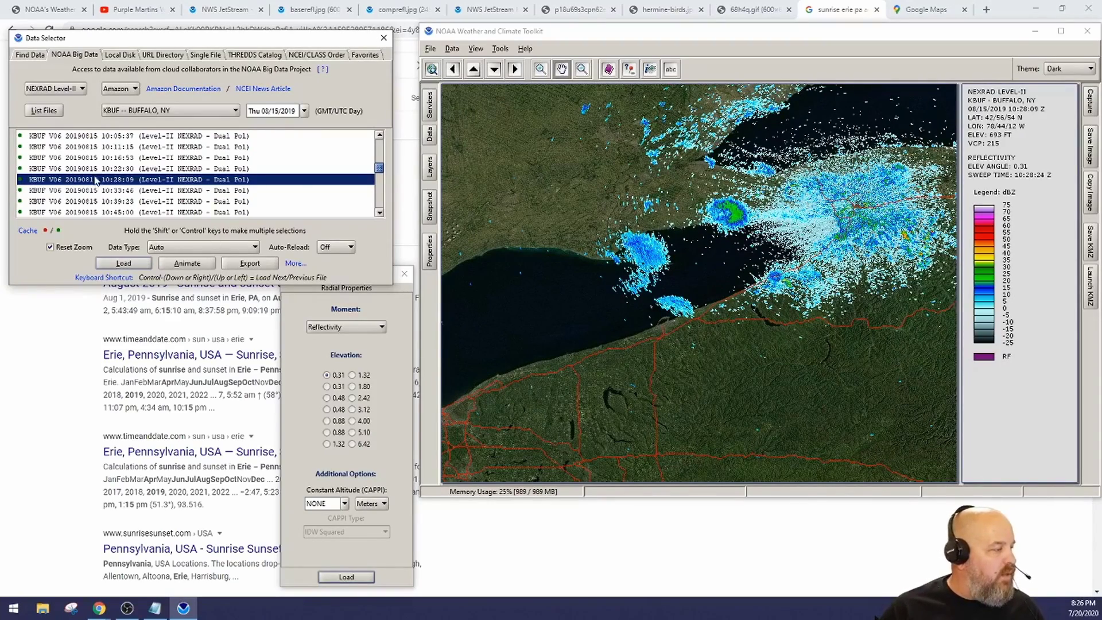
{"action": "scroll", "coordinate": [664, 315], "scroll_direction": "up", "scroll_amount": 2}
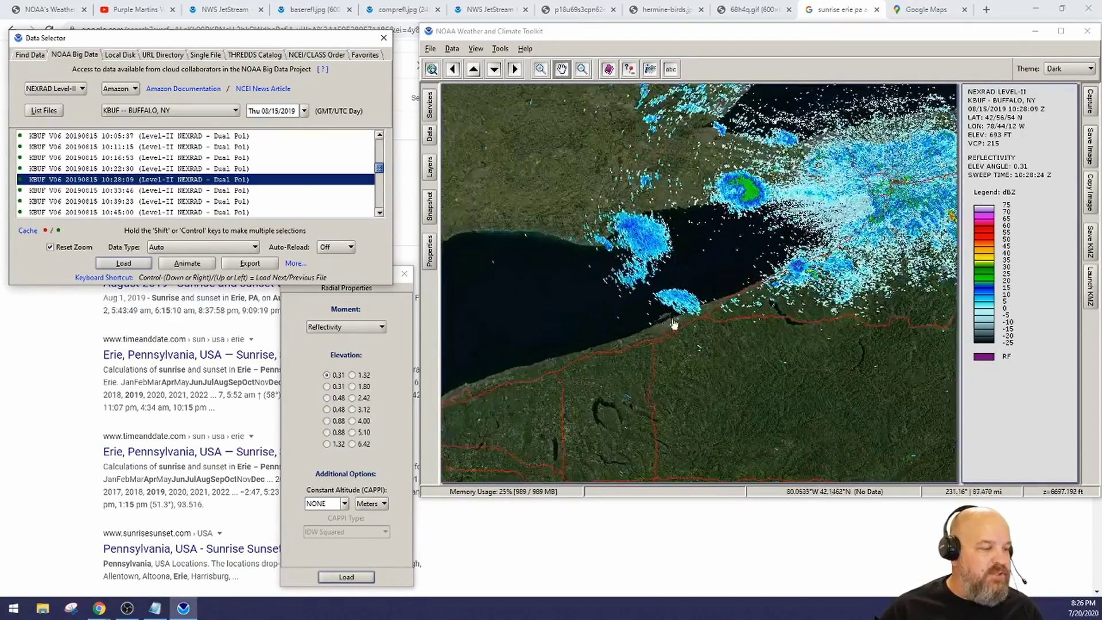
{"action": "scroll", "coordinate": [675, 324], "scroll_direction": "up", "scroll_amount": 3}
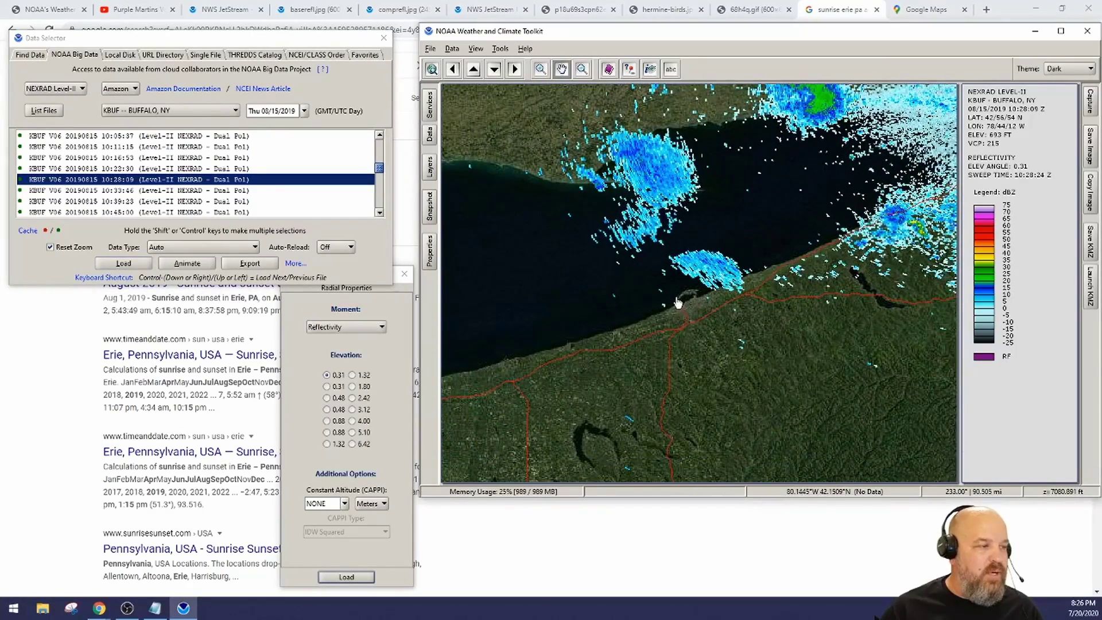
{"action": "scroll", "coordinate": [686, 304], "scroll_direction": "up", "scroll_amount": 2}
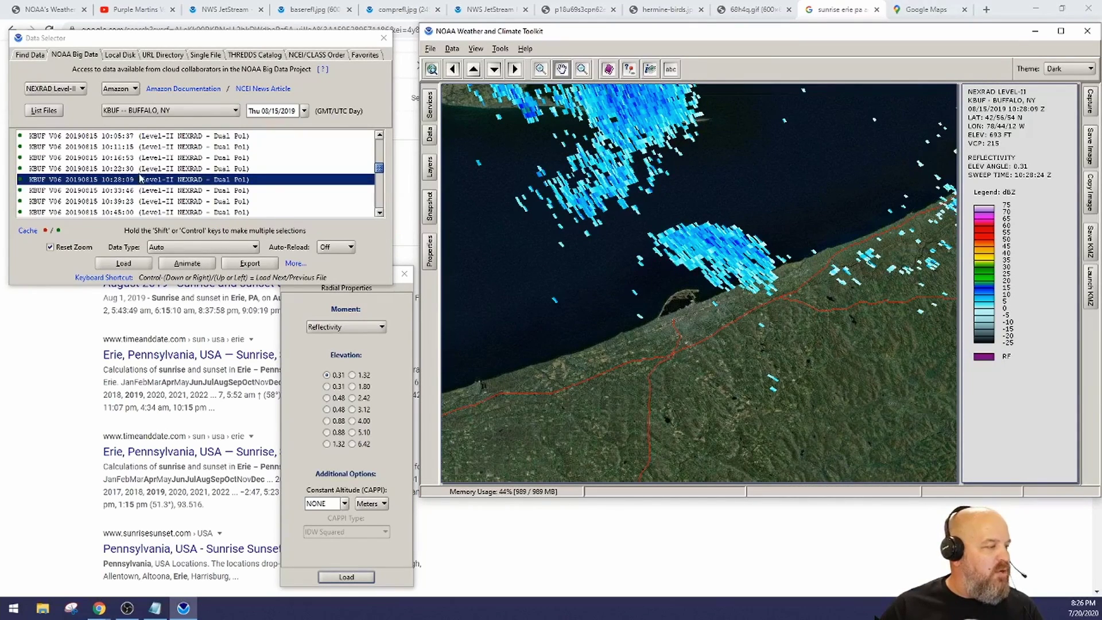
Disable Reset Zoom and load the KBUF 10:22:30 scan in the same close-up view of the Erie shoreline
{"action": "left_click", "coordinate": [51, 248]}
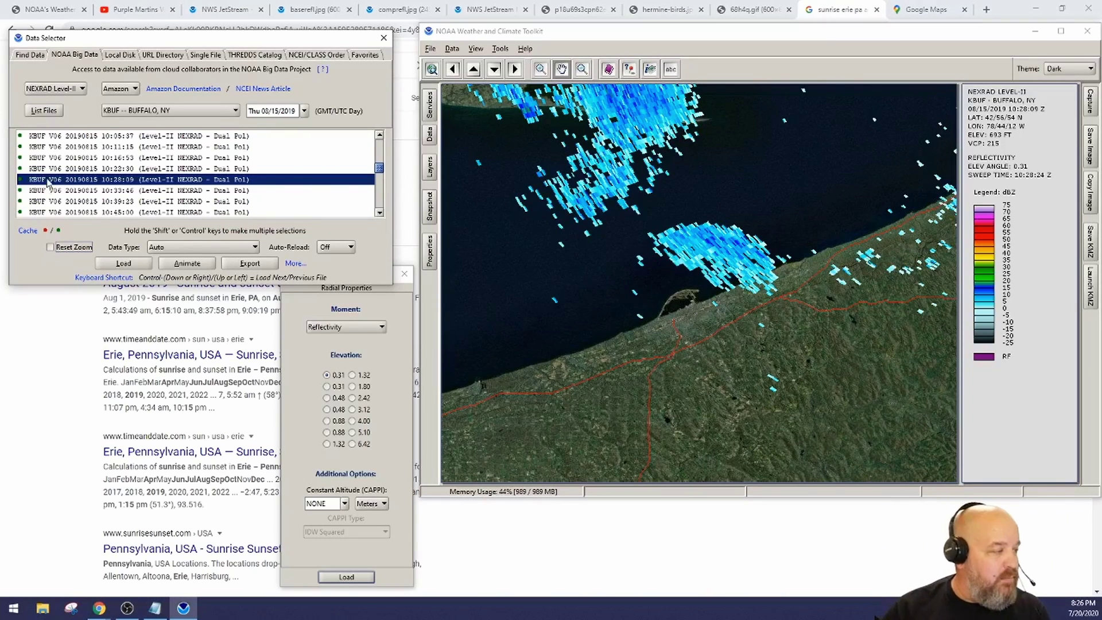
{"action": "left_click", "coordinate": [70, 169]}
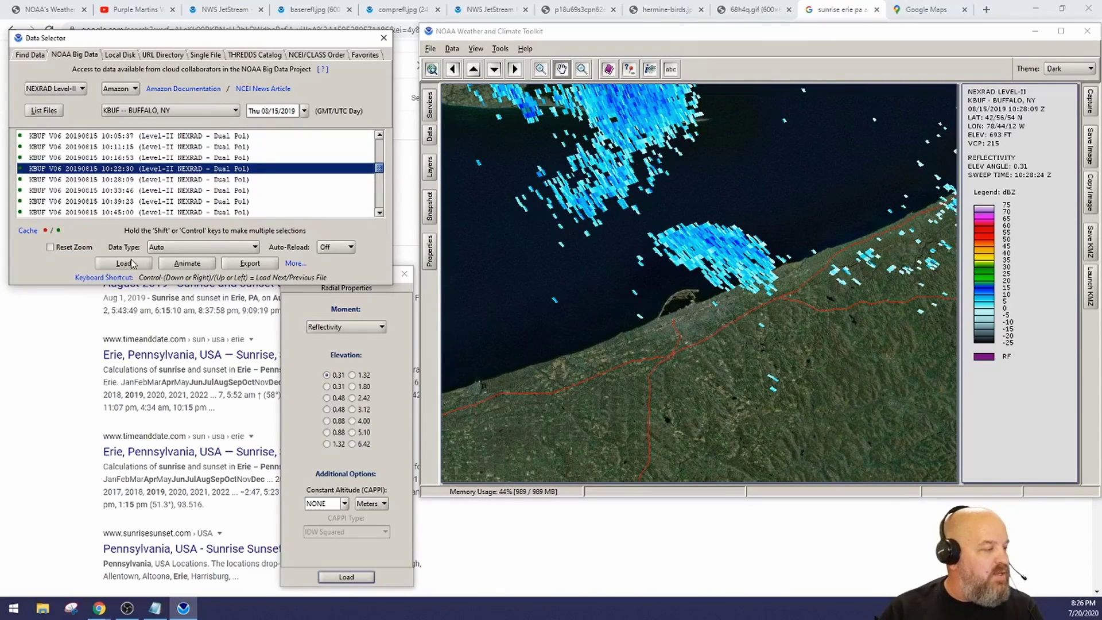
{"action": "left_click", "coordinate": [126, 264]}
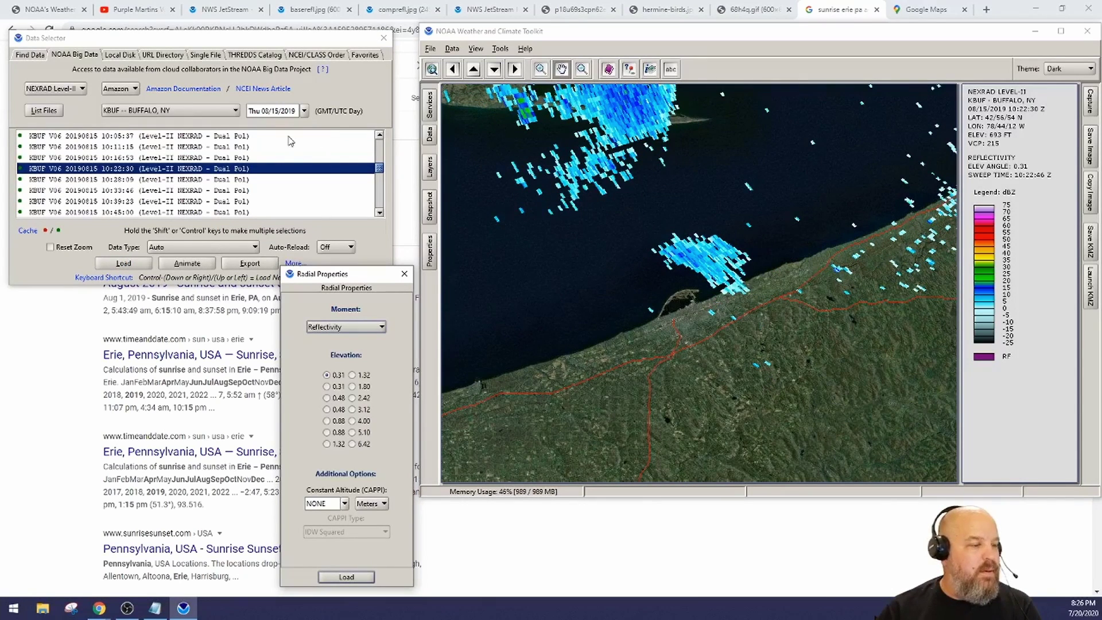
Step back through the earlier KBUF scans by loading 10:16:53 and 10:11:15 in turn
{"action": "left_click", "coordinate": [108, 159]}
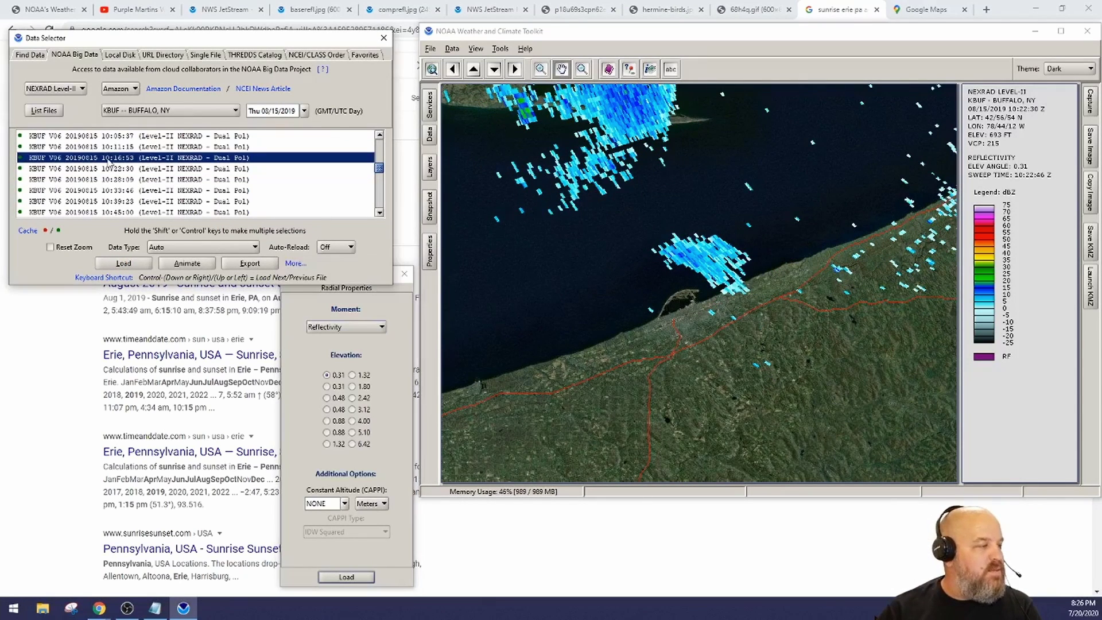
{"action": "left_click", "coordinate": [135, 265]}
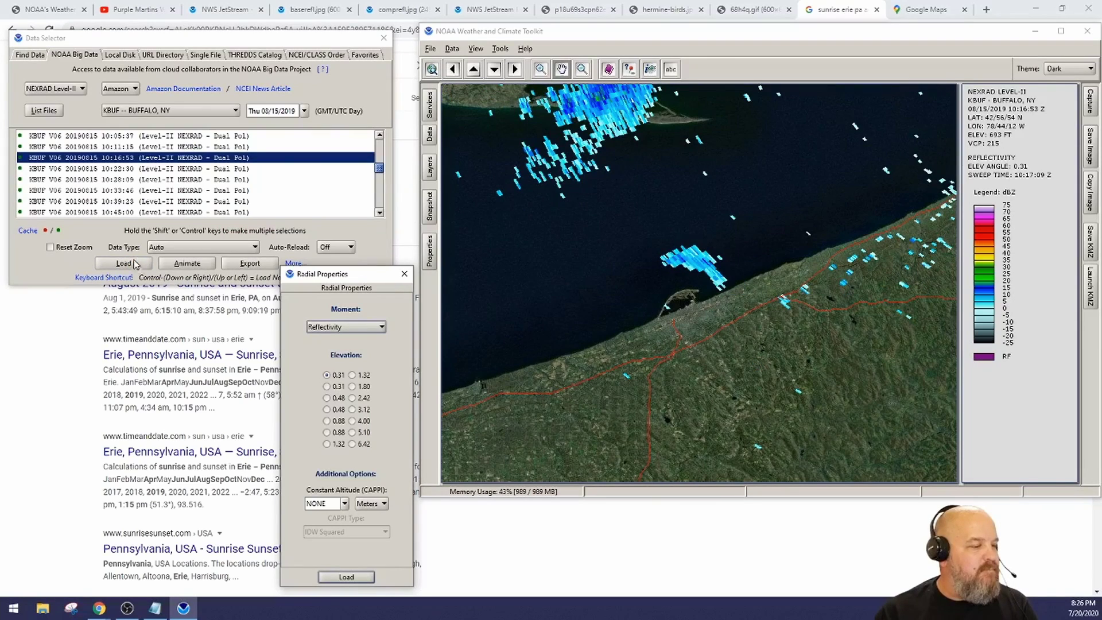
{"action": "left_click", "coordinate": [66, 148]}
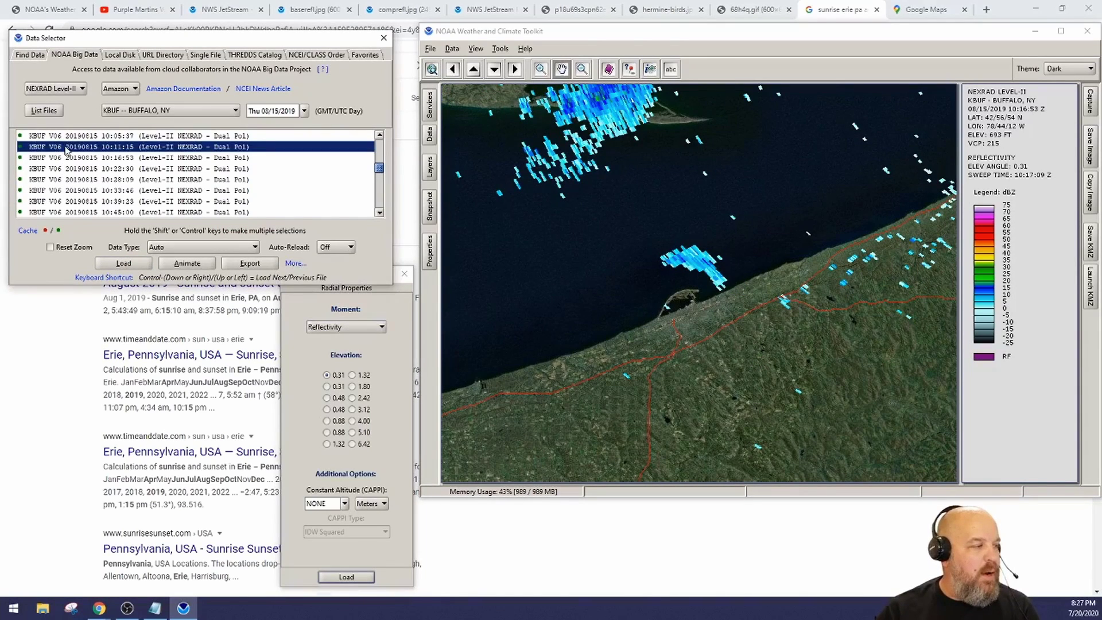
{"action": "left_click", "coordinate": [124, 263]}
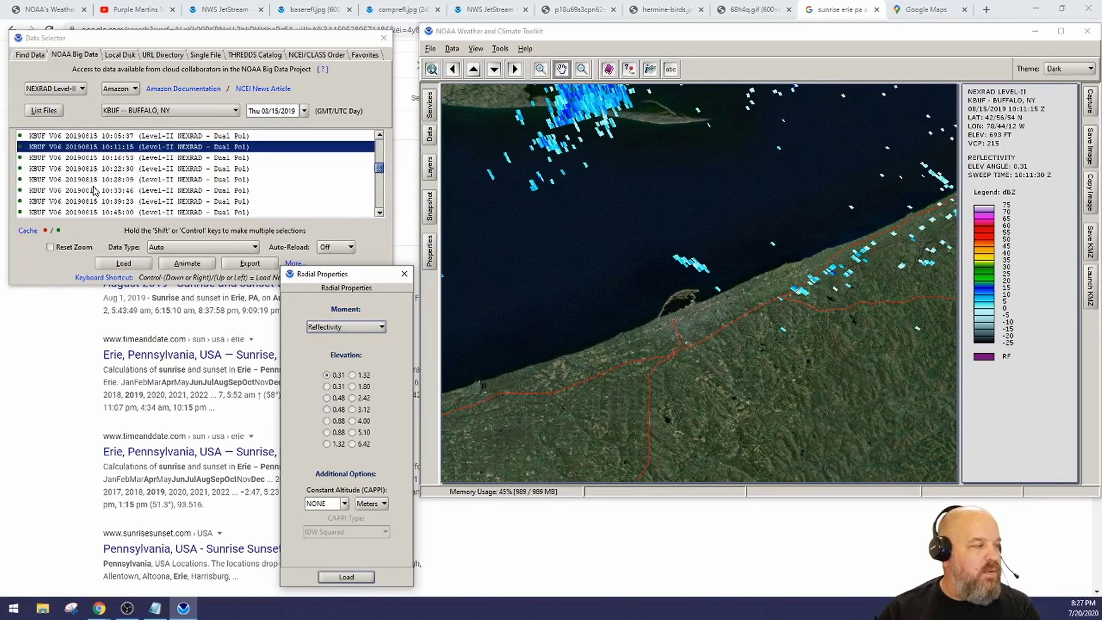
Load the KBUF 10:05:37 scan for comparison and return to the 10:11:15 scan
{"action": "scroll", "coordinate": [95, 191], "scroll_direction": "up", "scroll_amount": 1}
{"action": "left_click", "coordinate": [71, 169]}
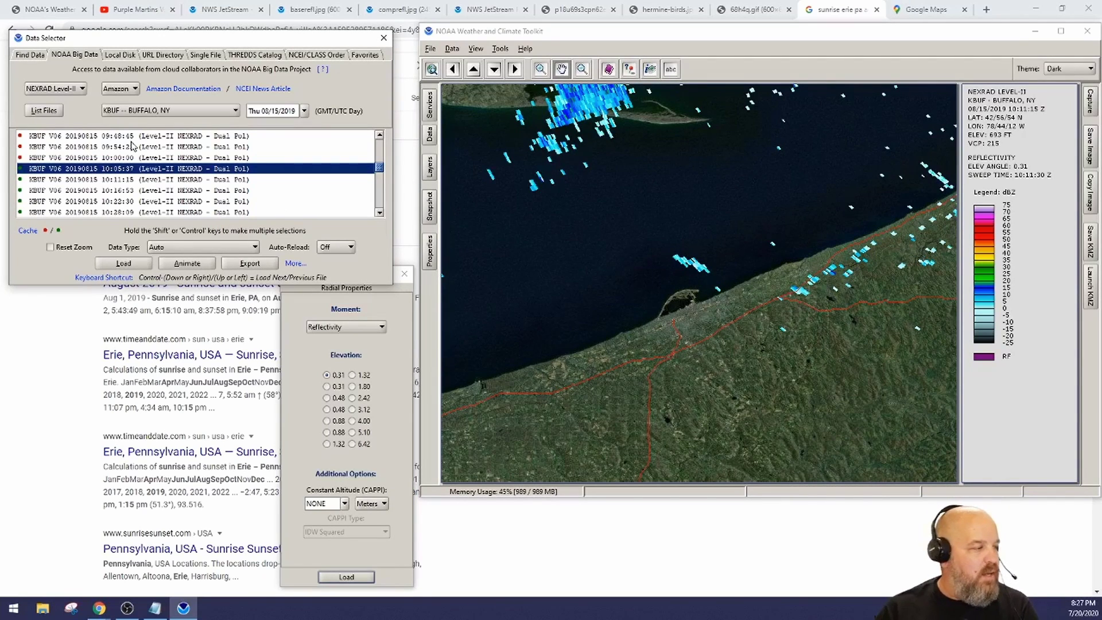
{"action": "left_click", "coordinate": [121, 264]}
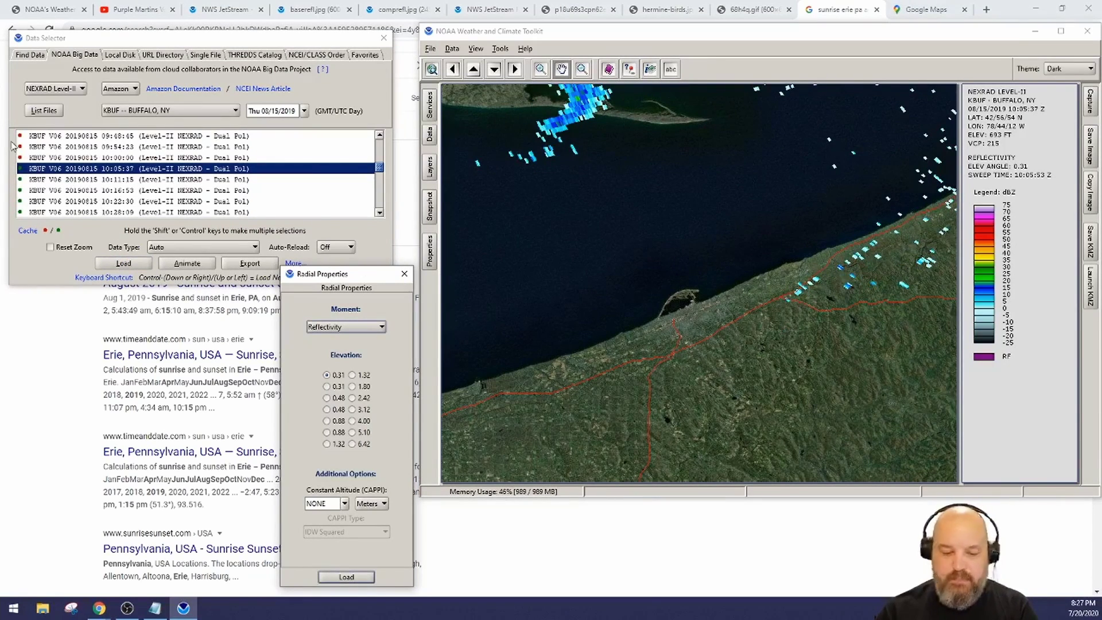
{"action": "left_click", "coordinate": [34, 180]}
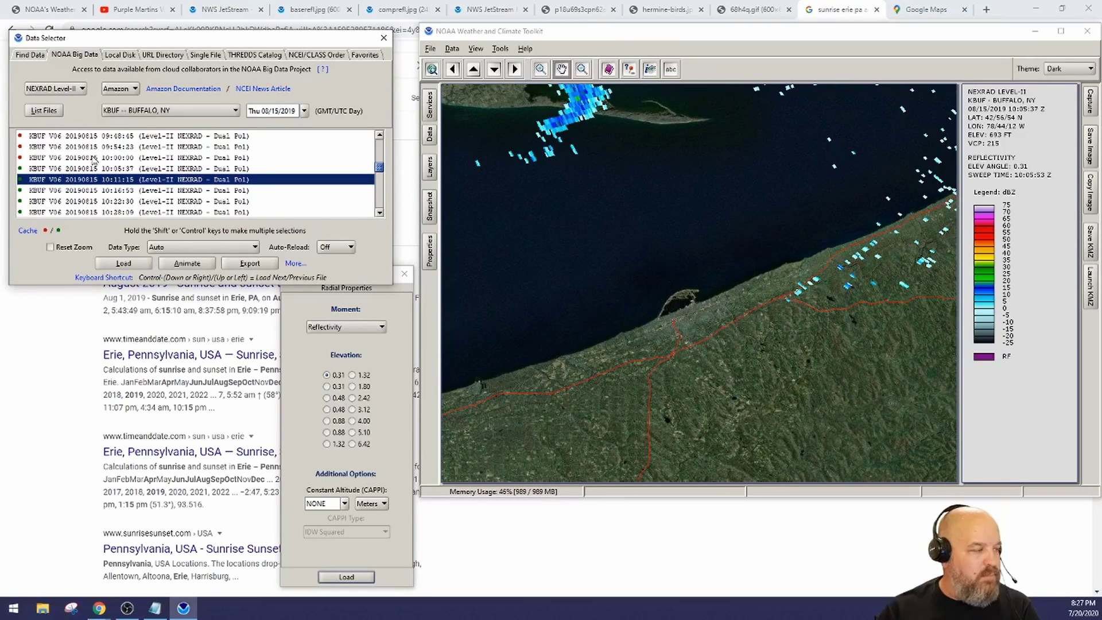
{"action": "left_click", "coordinate": [127, 265]}
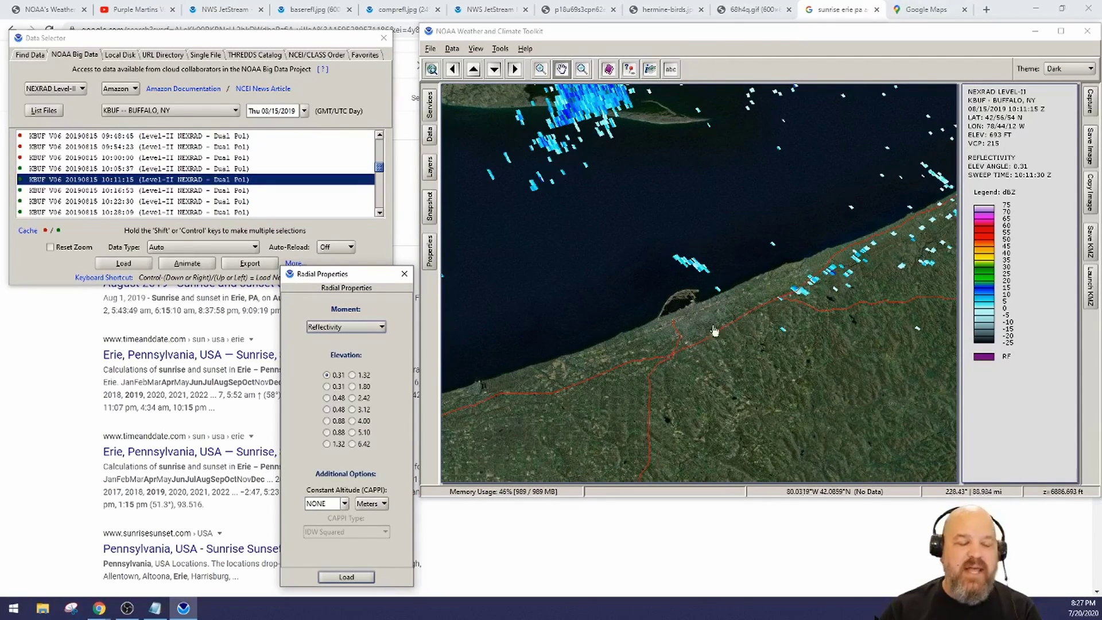
Examine the Erie shoreline up close in the 10:11:15 scan, down to where the curved peninsula joins the mainland
{"action": "scroll", "coordinate": [678, 312], "scroll_direction": "up", "scroll_amount": 3}
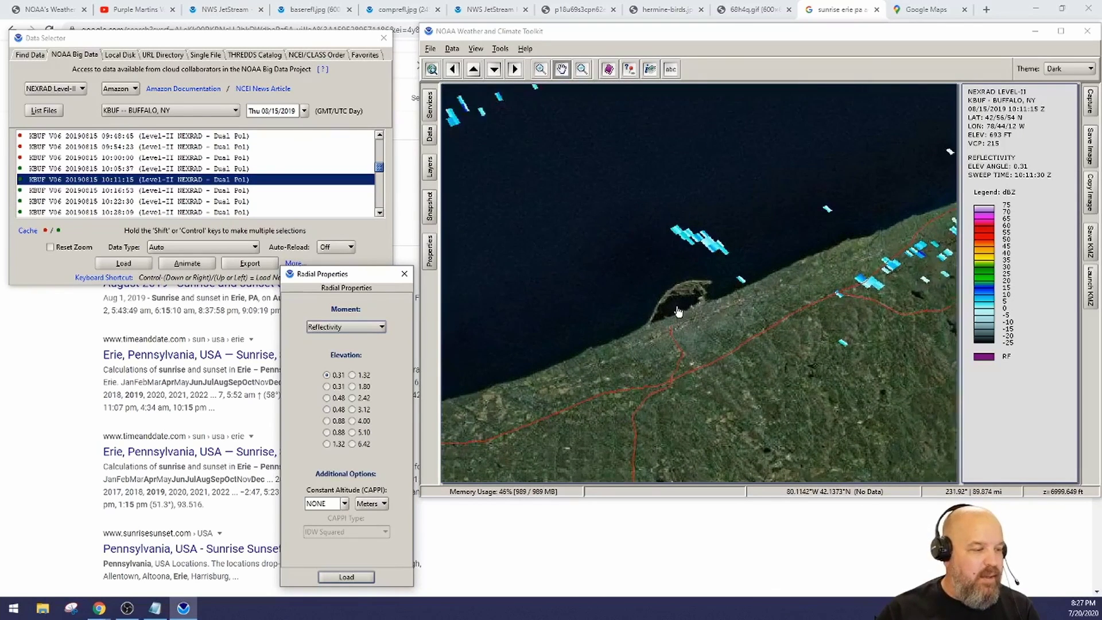
{"action": "left_click_drag", "start_coordinate": [681, 312], "coordinate": [684, 291]}
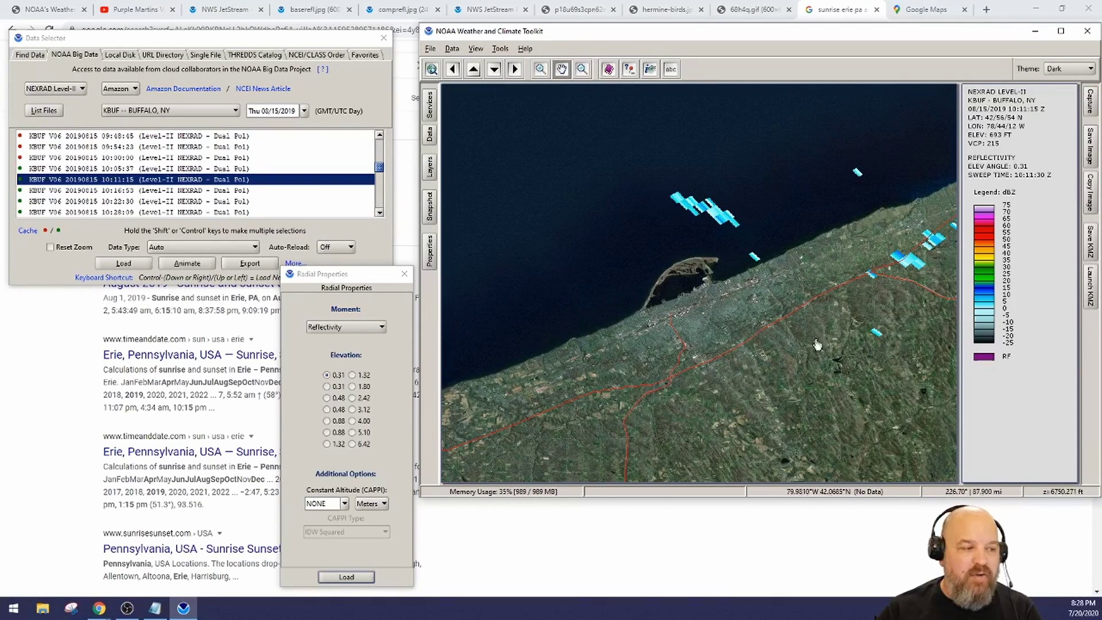
{"action": "left_click_drag", "start_coordinate": [647, 300], "coordinate": [683, 302]}
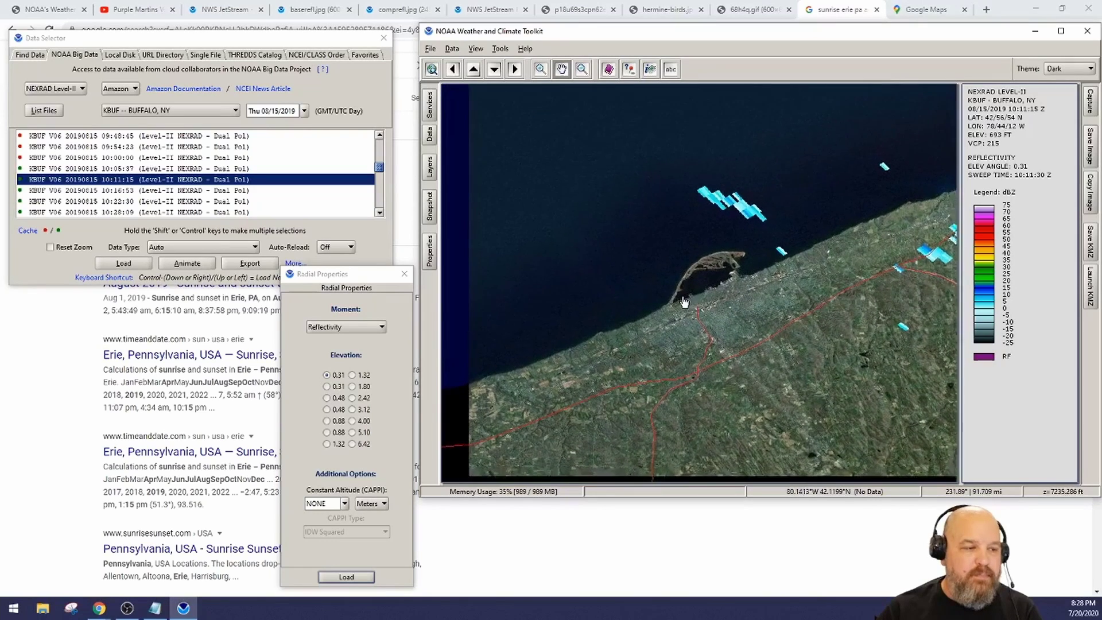
{"action": "scroll", "coordinate": [684, 304], "scroll_direction": "up", "scroll_amount": 3}
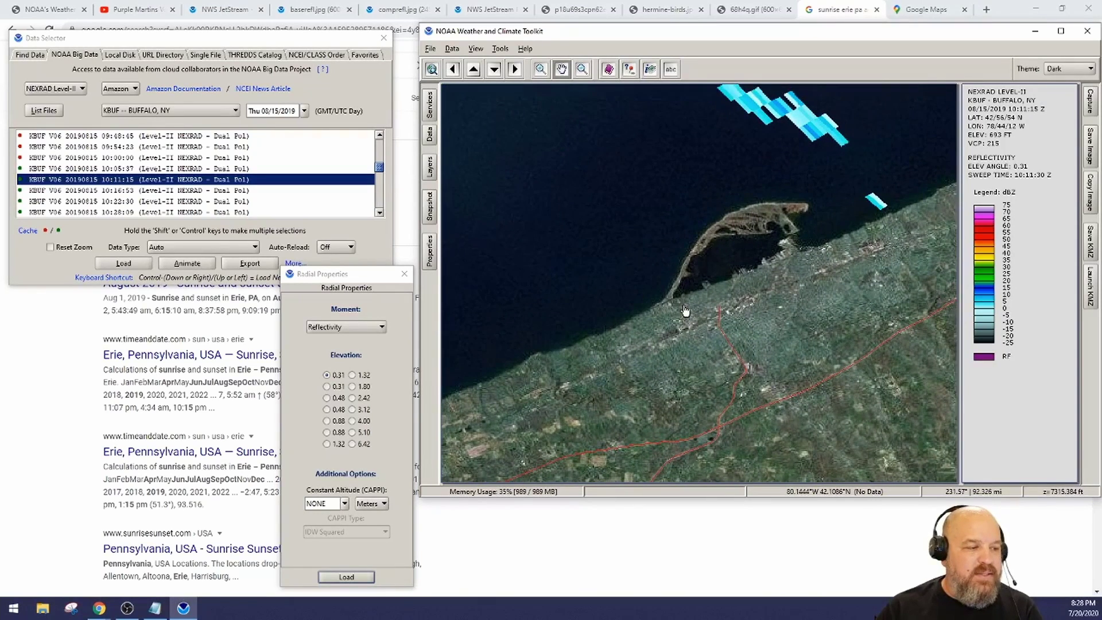
{"action": "scroll", "coordinate": [685, 304], "scroll_direction": "up", "scroll_amount": 1}
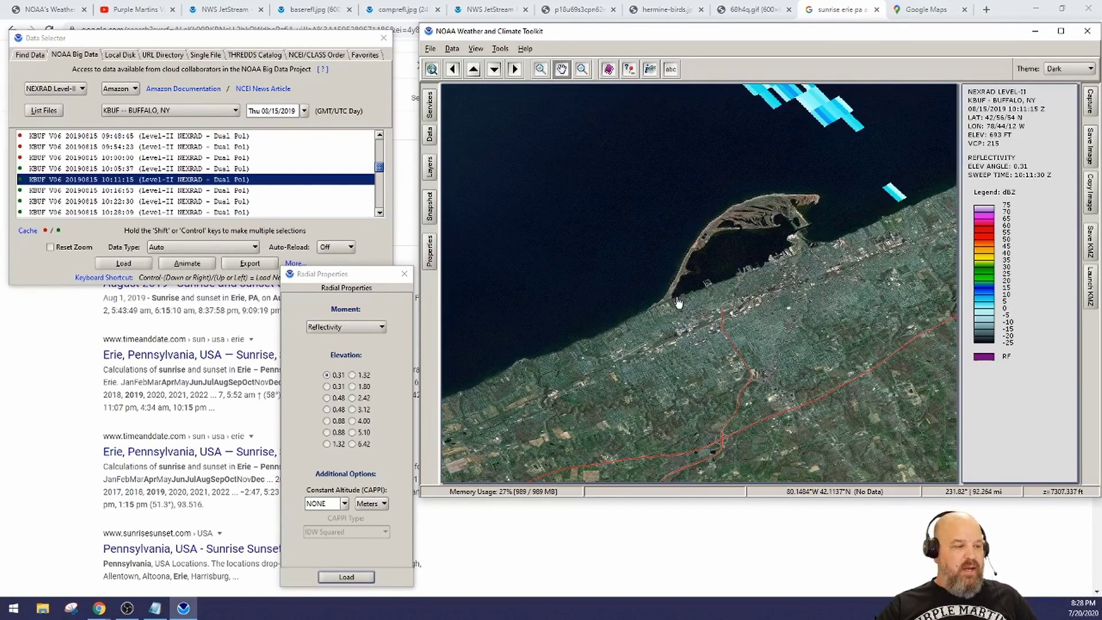
{"action": "scroll", "coordinate": [678, 302], "scroll_direction": "up", "scroll_amount": 2}
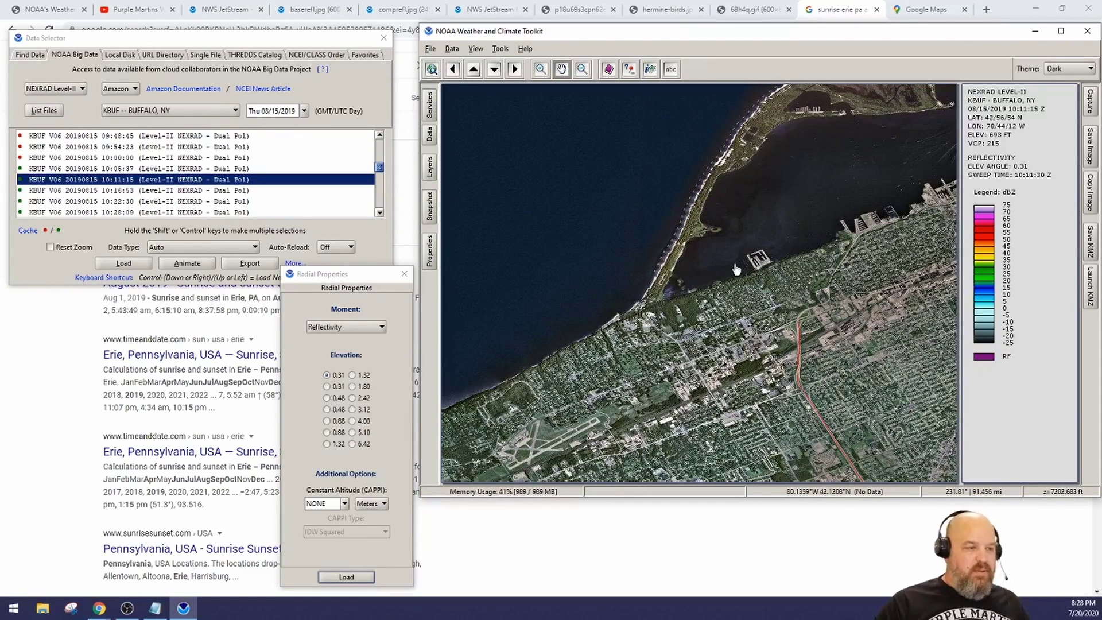
Examine the tip of the Erie peninsula and the harbor channel in relation to the echoes over the lake
{"action": "scroll", "coordinate": [798, 250], "scroll_direction": "down", "scroll_amount": 3}
{"action": "left_click_drag", "start_coordinate": [867, 230], "coordinate": [675, 286]}
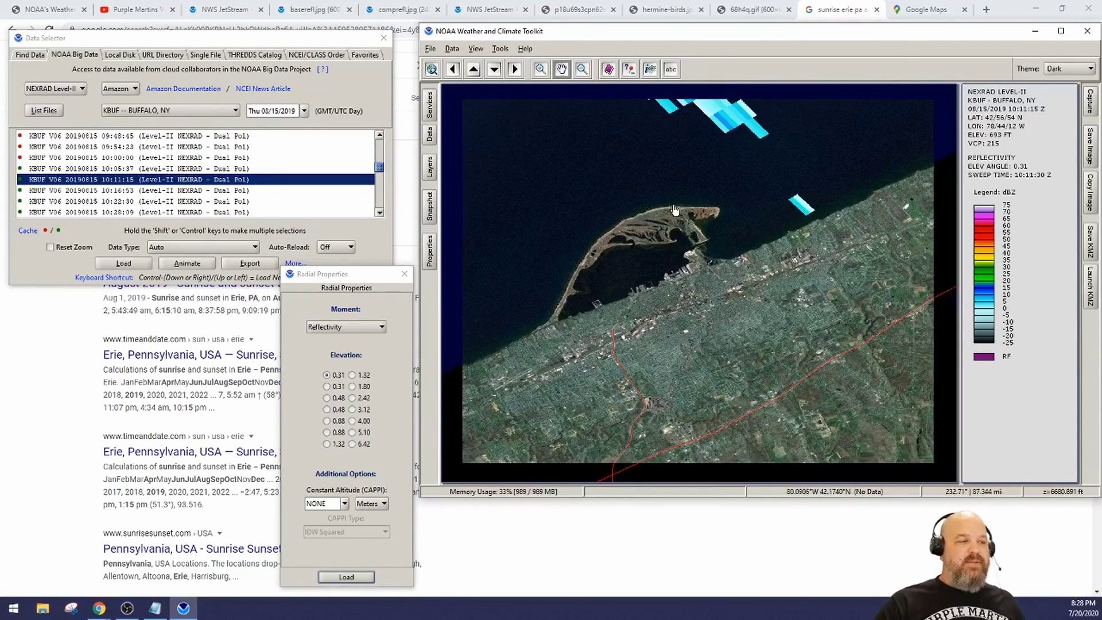
{"action": "left_click_drag", "start_coordinate": [675, 211], "coordinate": [682, 257]}
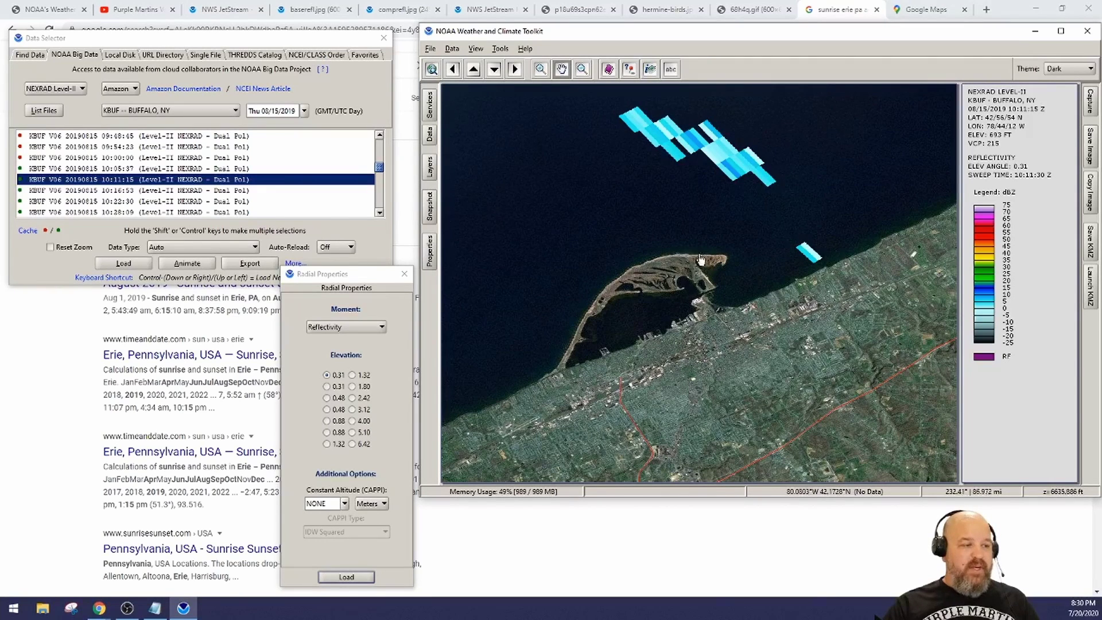
{"action": "scroll", "coordinate": [696, 295], "scroll_direction": "up", "scroll_amount": 1}
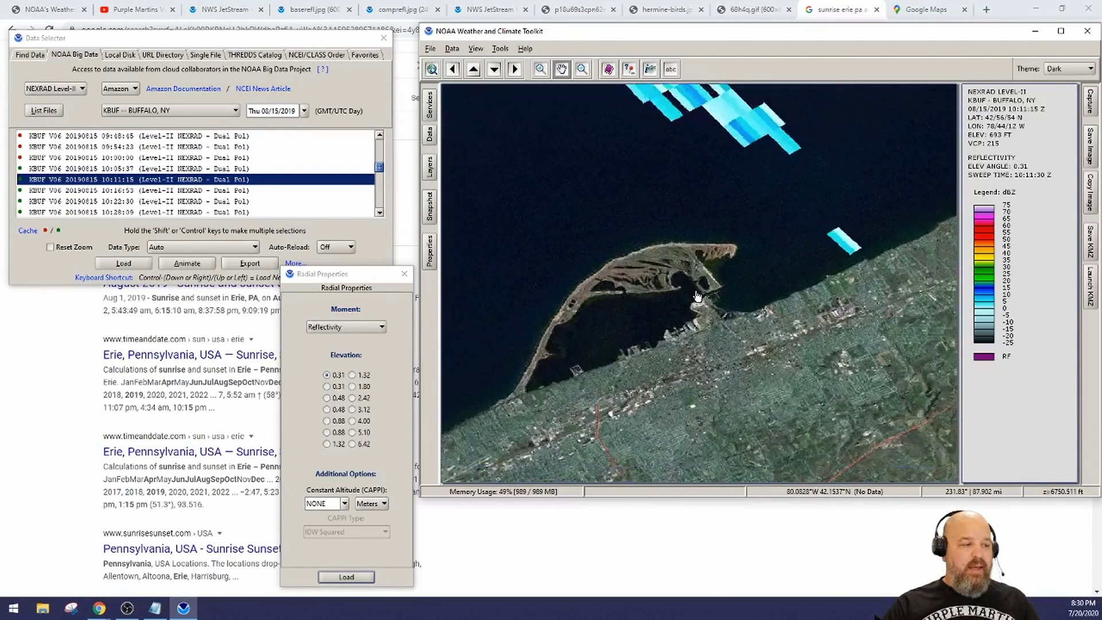
{"action": "scroll", "coordinate": [696, 296], "scroll_direction": "up", "scroll_amount": 2}
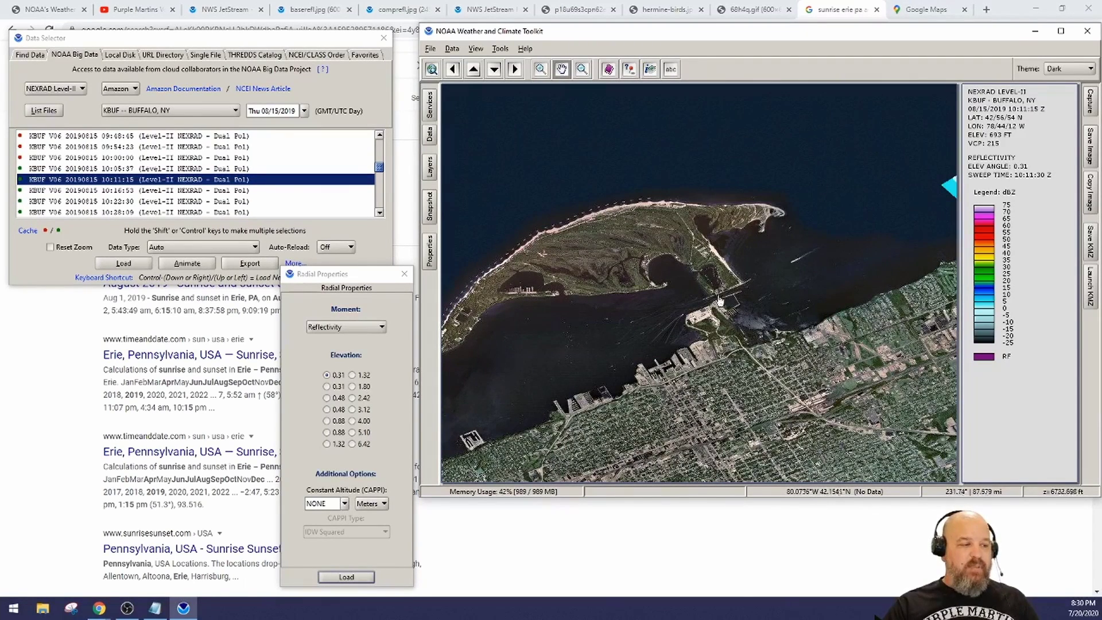
{"action": "scroll", "coordinate": [719, 300], "scroll_direction": "up", "scroll_amount": 1}
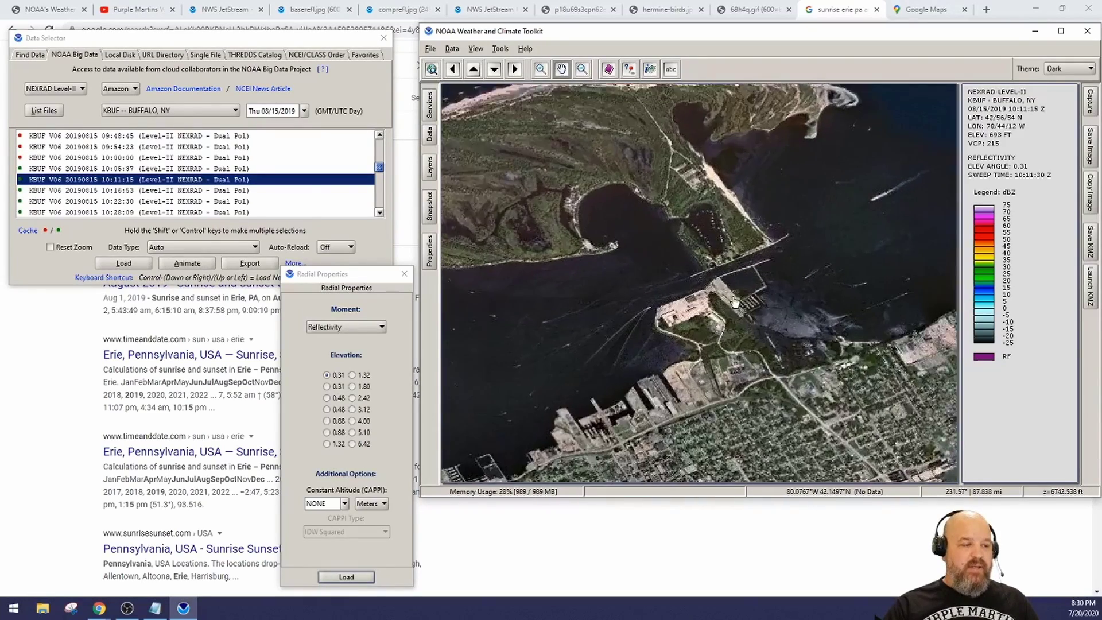
{"action": "scroll", "coordinate": [735, 304], "scroll_direction": "up", "scroll_amount": 1}
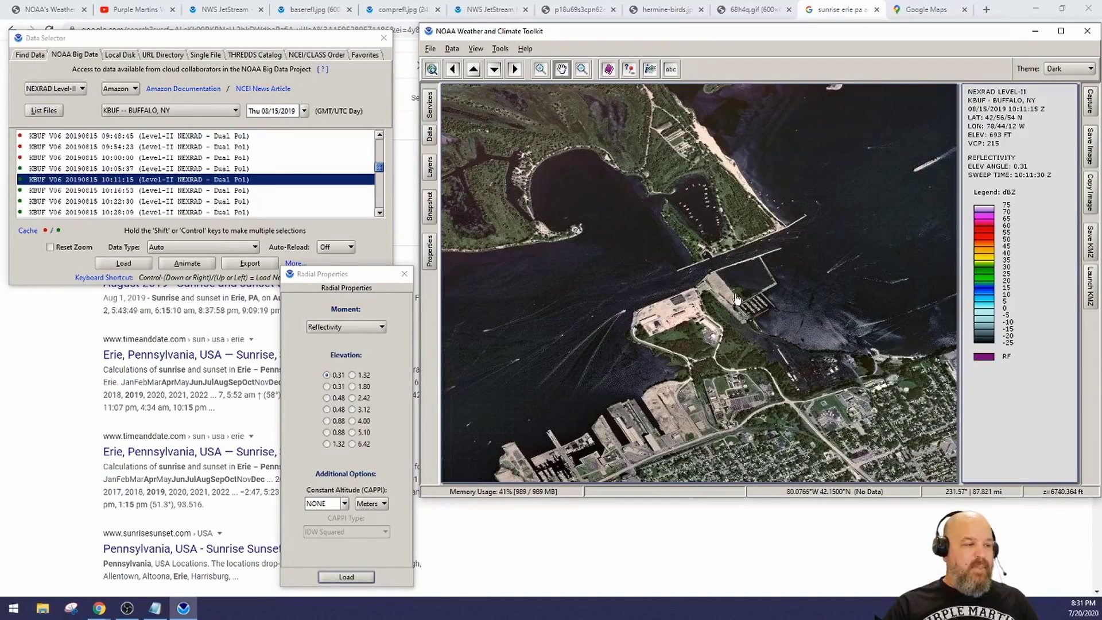
{"action": "scroll", "coordinate": [737, 299], "scroll_direction": "down", "scroll_amount": 4}
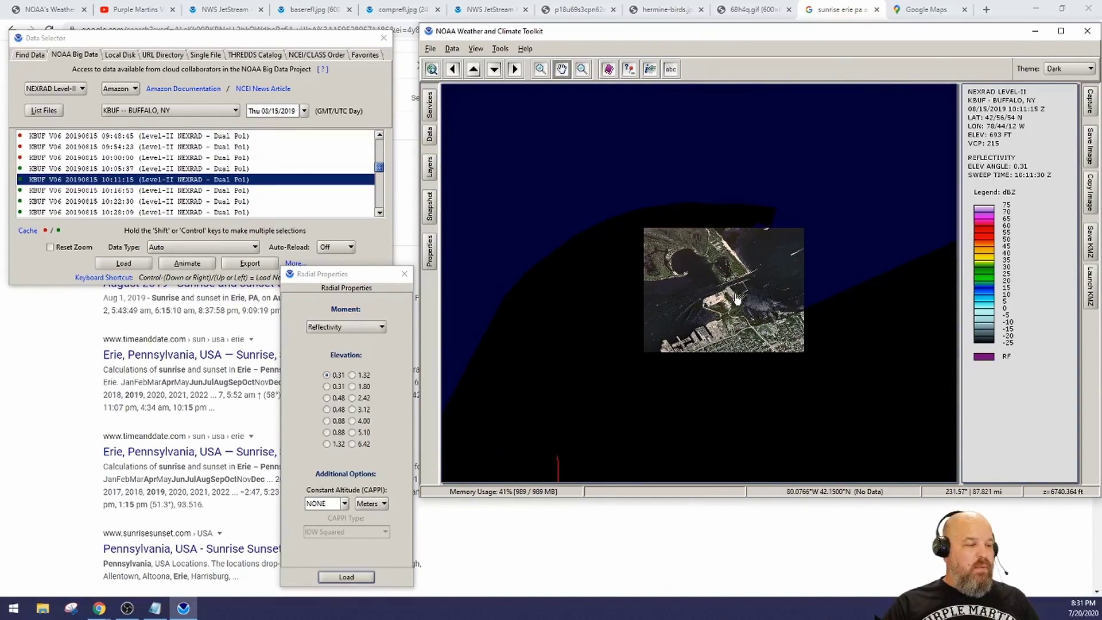
{"action": "scroll", "coordinate": [741, 302], "scroll_direction": "up", "scroll_amount": 4}
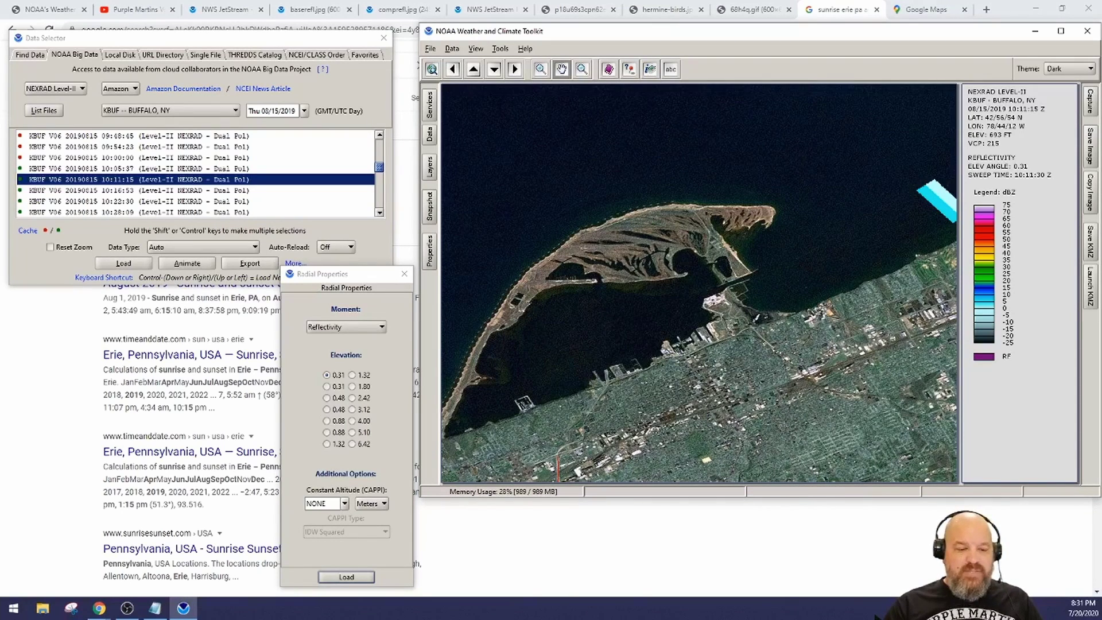
{"action": "scroll", "coordinate": [722, 172], "scroll_direction": "down", "scroll_amount": 2}
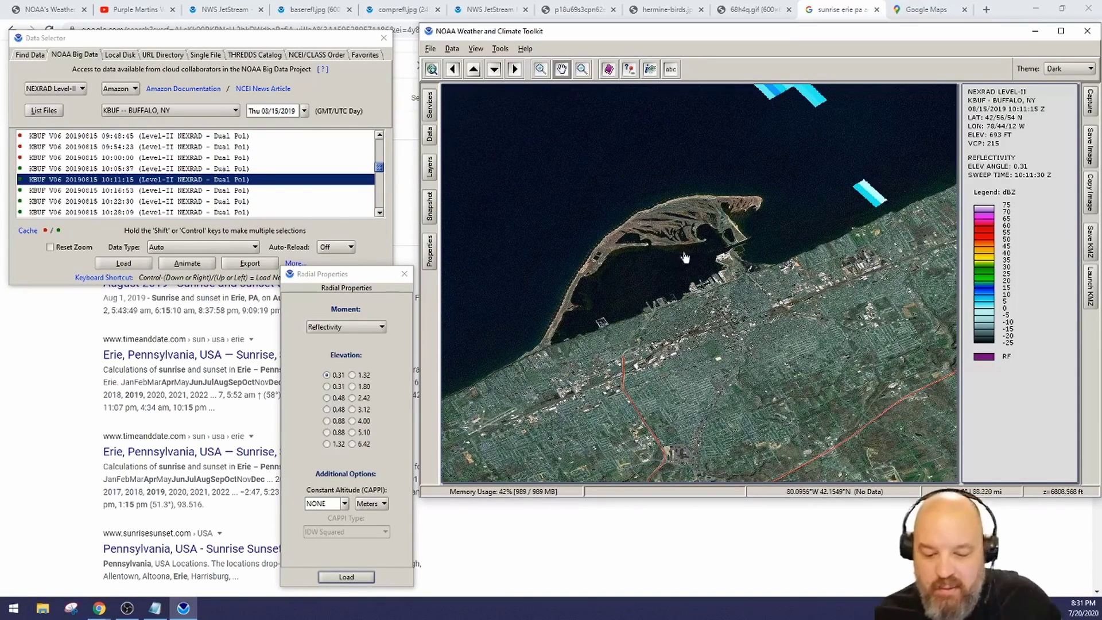
Switch to Google Maps in the browser and search for the coordinates 29.8506, -93.1236
{"action": "left_click", "coordinate": [921, 9]}
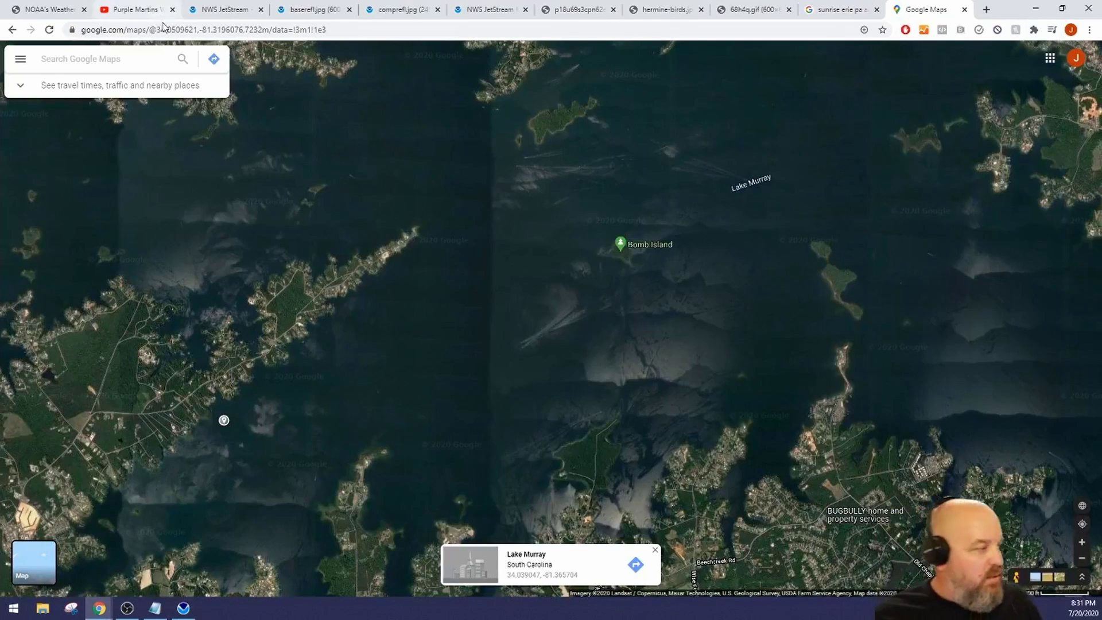
{"action": "left_click", "coordinate": [126, 62]}
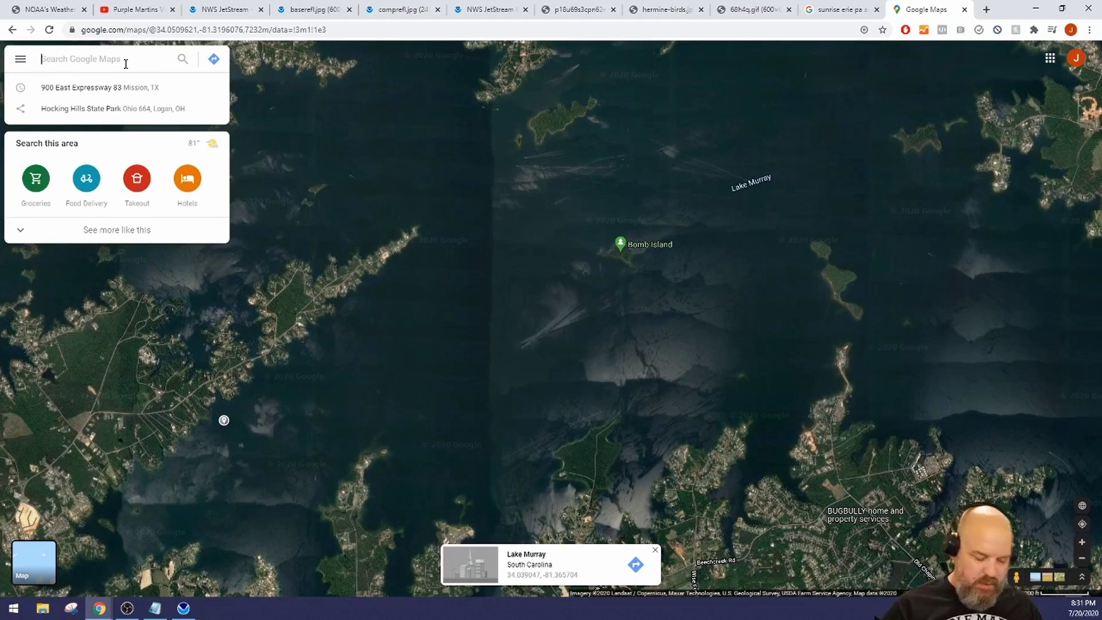
{"action": "type", "text": "29"}
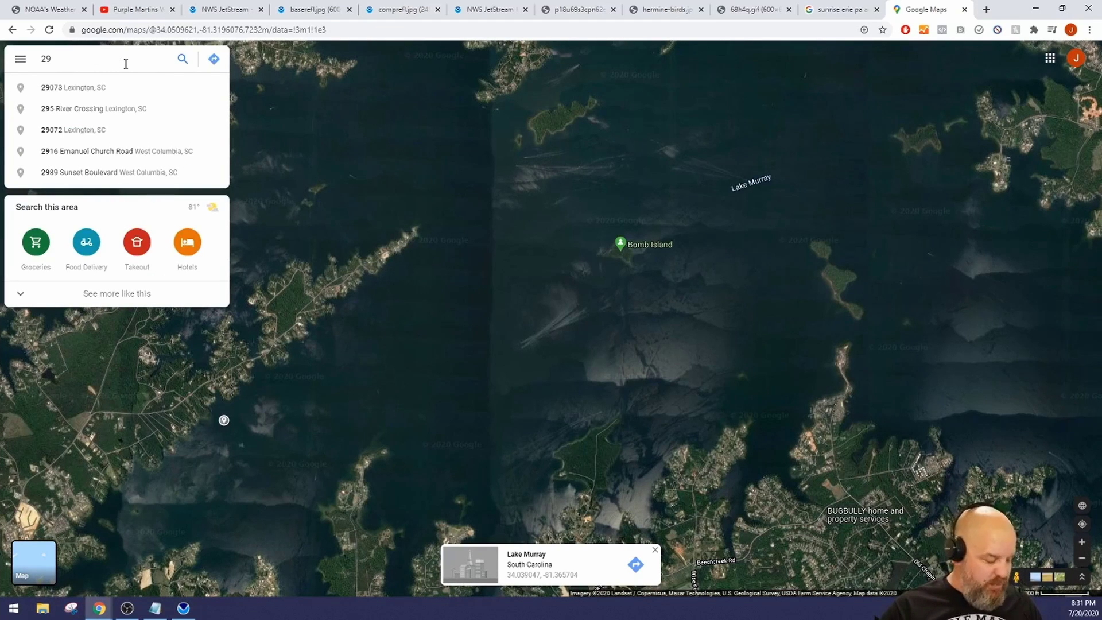
{"action": "type", "text": ".8"}
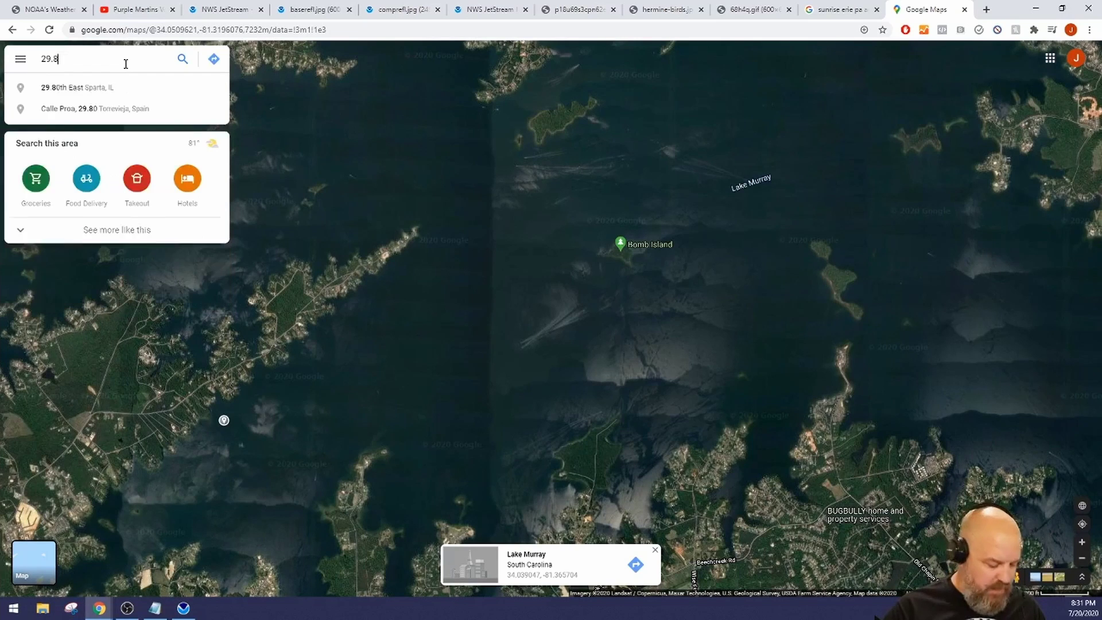
{"action": "type", "text": "506"}
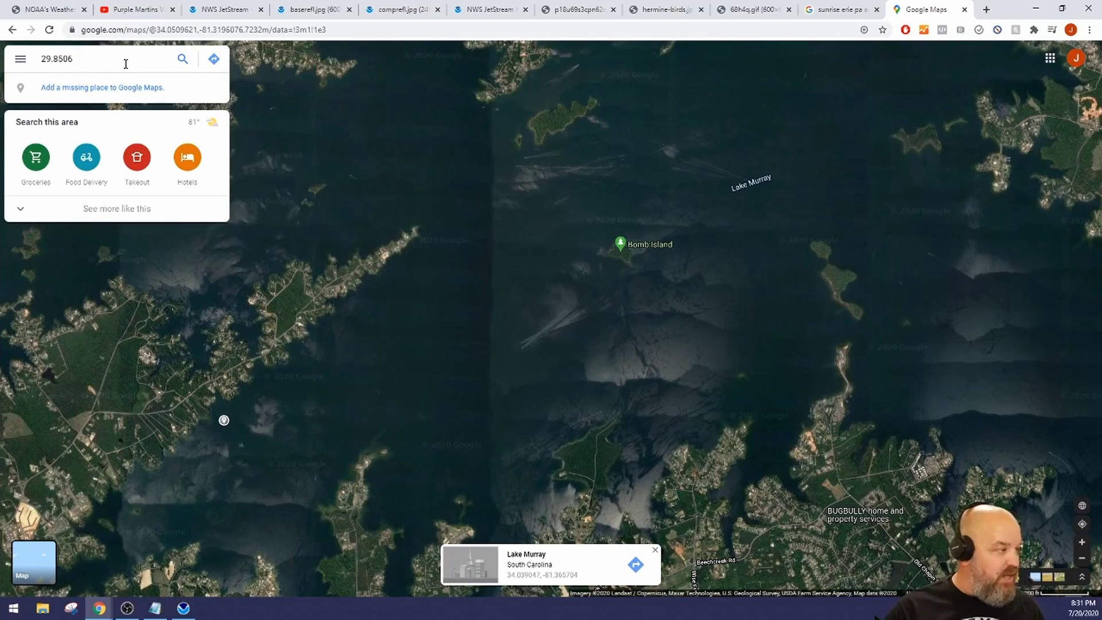
{"action": "type", "text": ","}
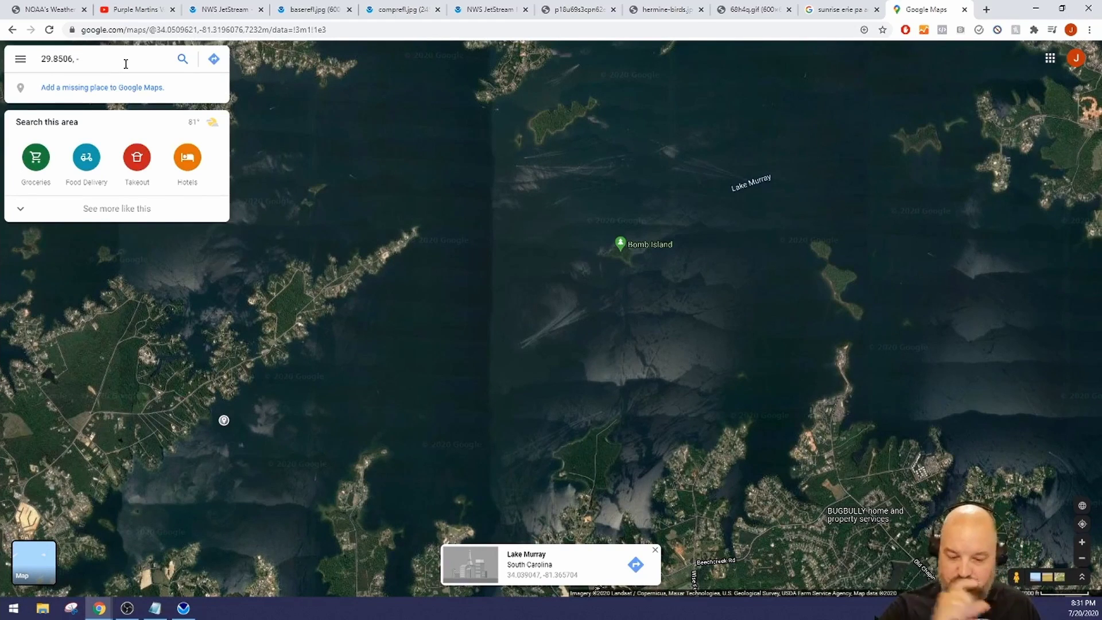
{"action": "type", "text": "-93"}
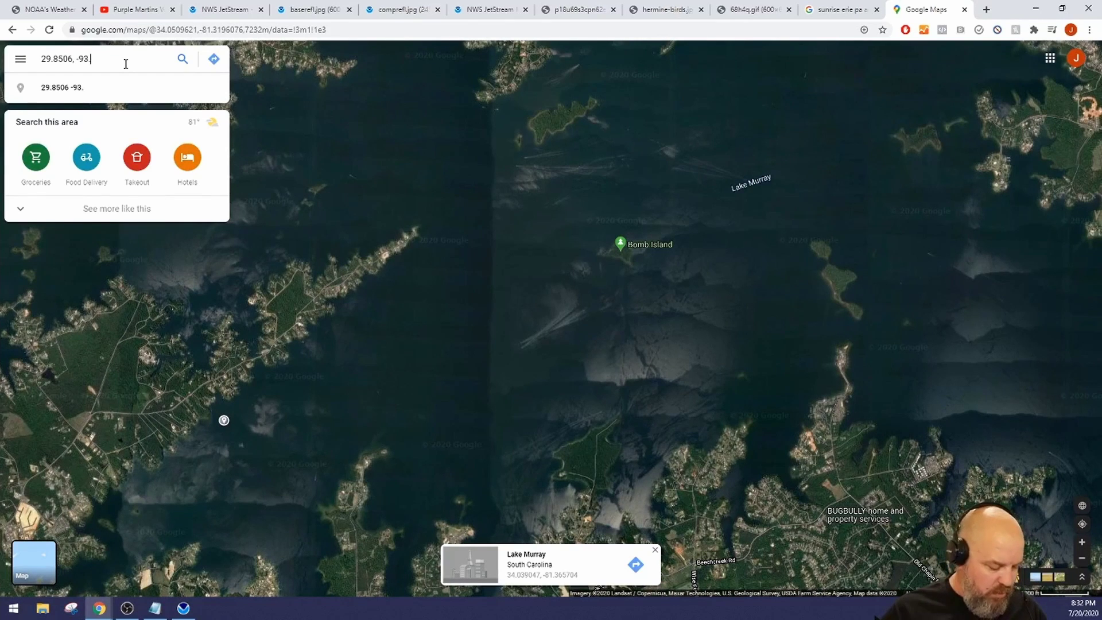
{"action": "type", "text": ".1236"}
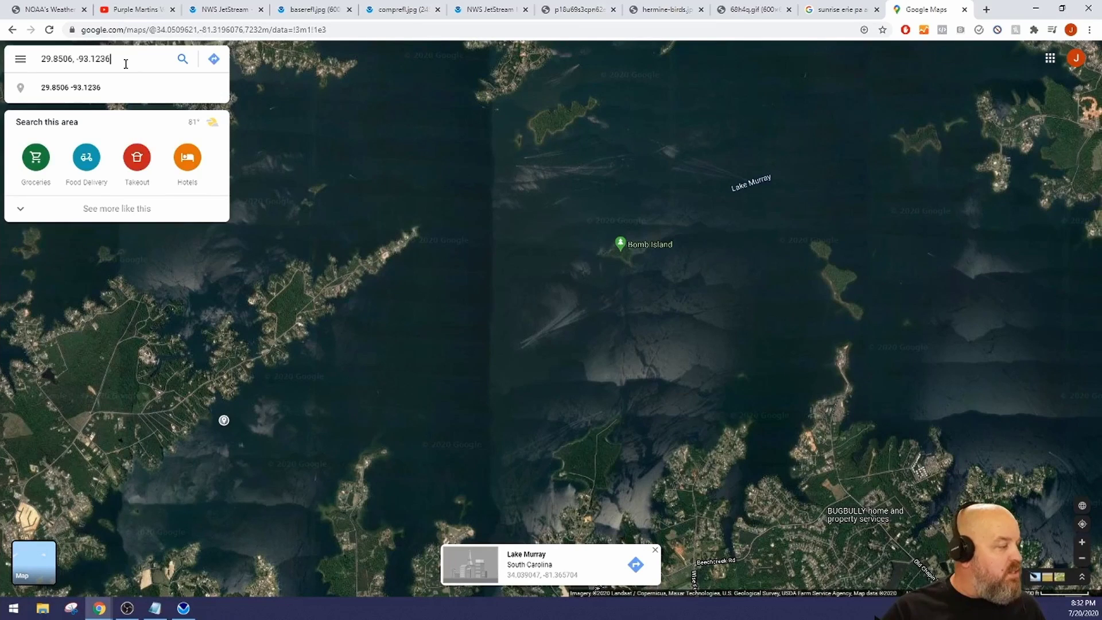
{"action": "key", "text": "Return"}
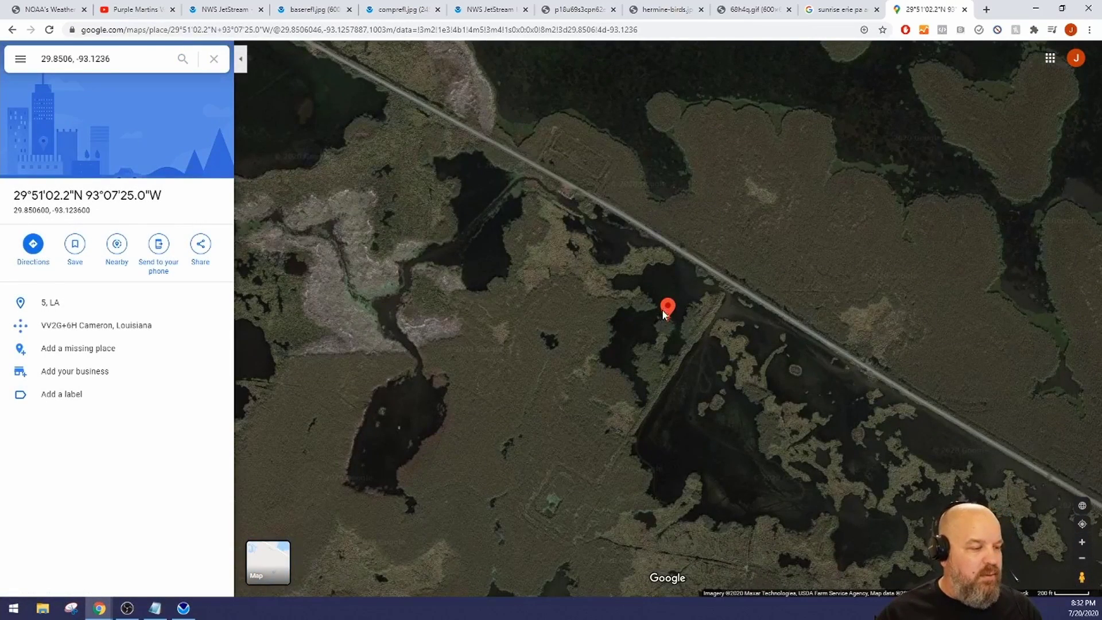
Examine the pinned location's surroundings at regional scale and check the NEXRAD coverage map for the nearest radar station
{"action": "scroll", "coordinate": [664, 313], "scroll_direction": "down", "scroll_amount": 5}
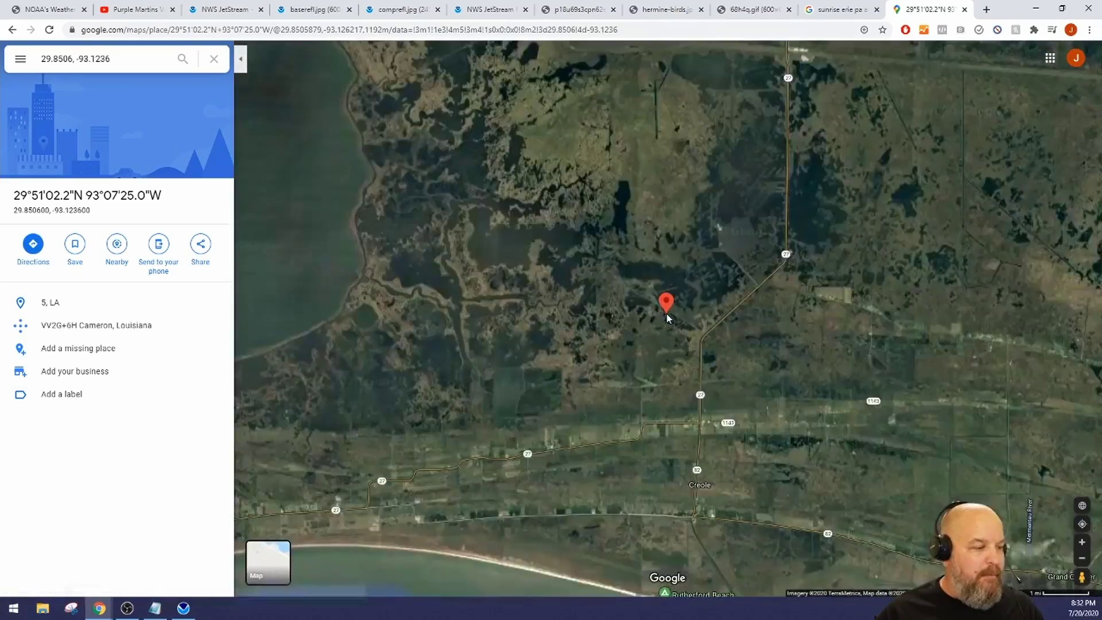
{"action": "scroll", "coordinate": [667, 313], "scroll_direction": "down", "scroll_amount": 3}
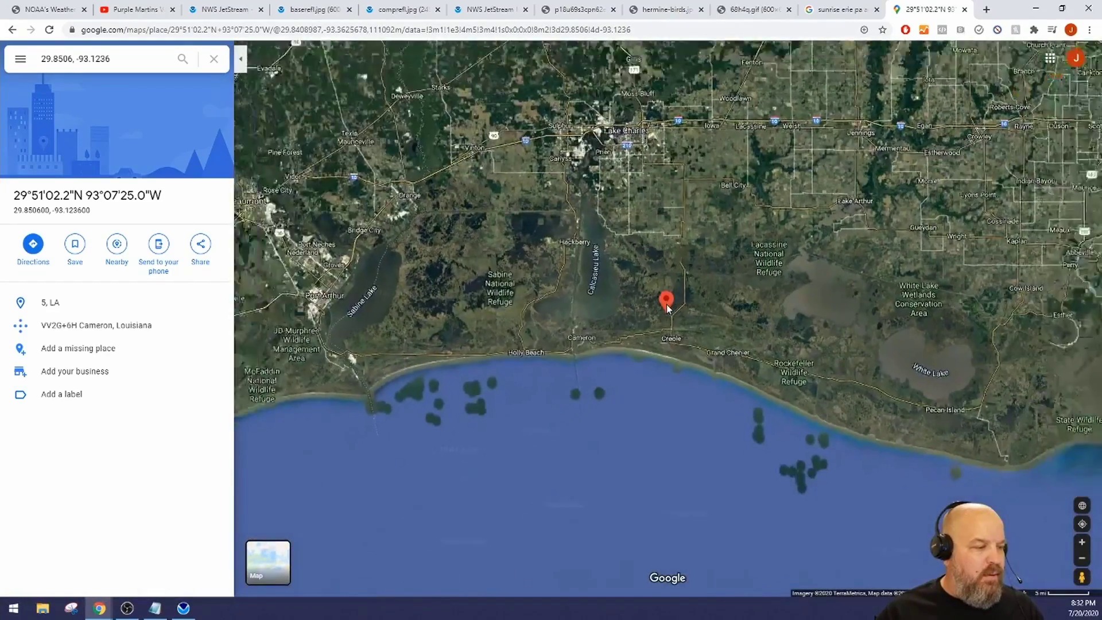
{"action": "scroll", "coordinate": [666, 304], "scroll_direction": "down", "scroll_amount": 4}
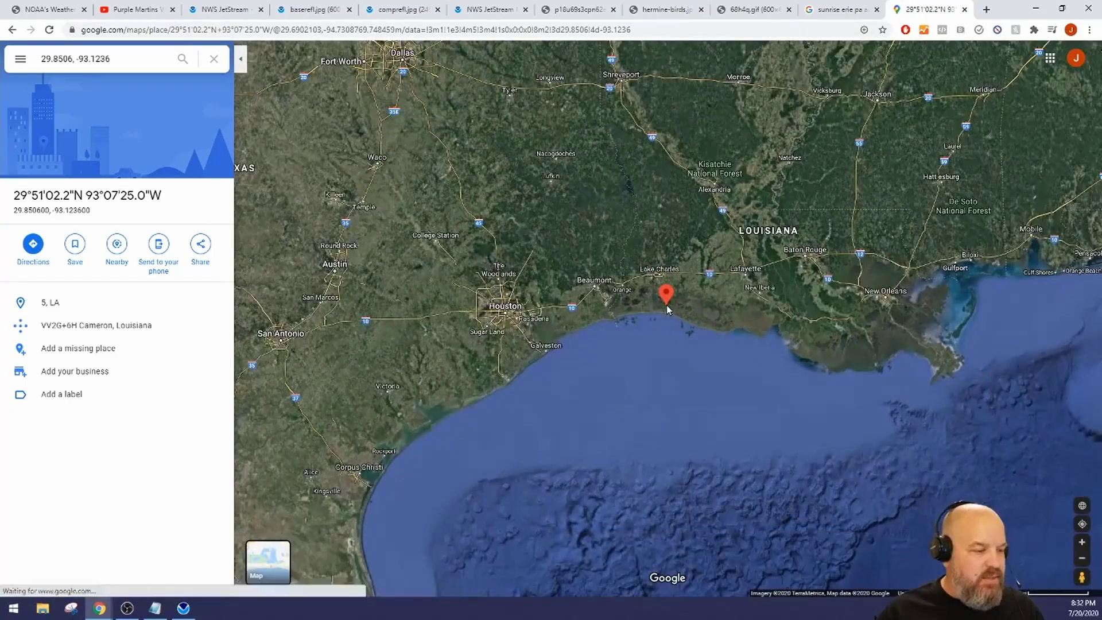
{"action": "scroll", "coordinate": [666, 305], "scroll_direction": "up", "scroll_amount": 3}
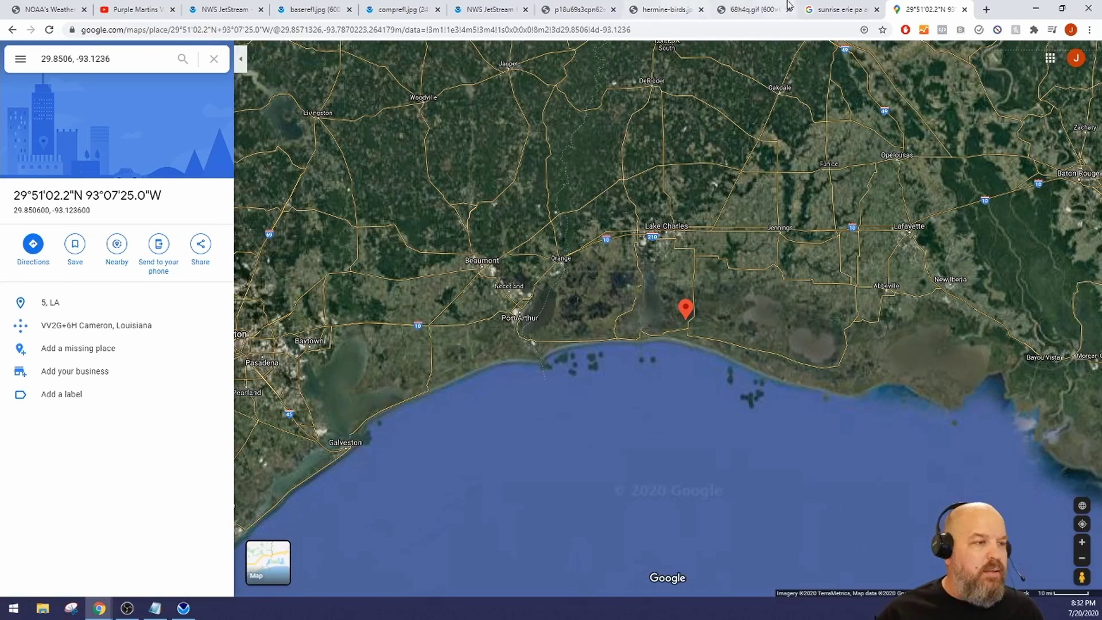
{"action": "left_click", "coordinate": [593, 11]}
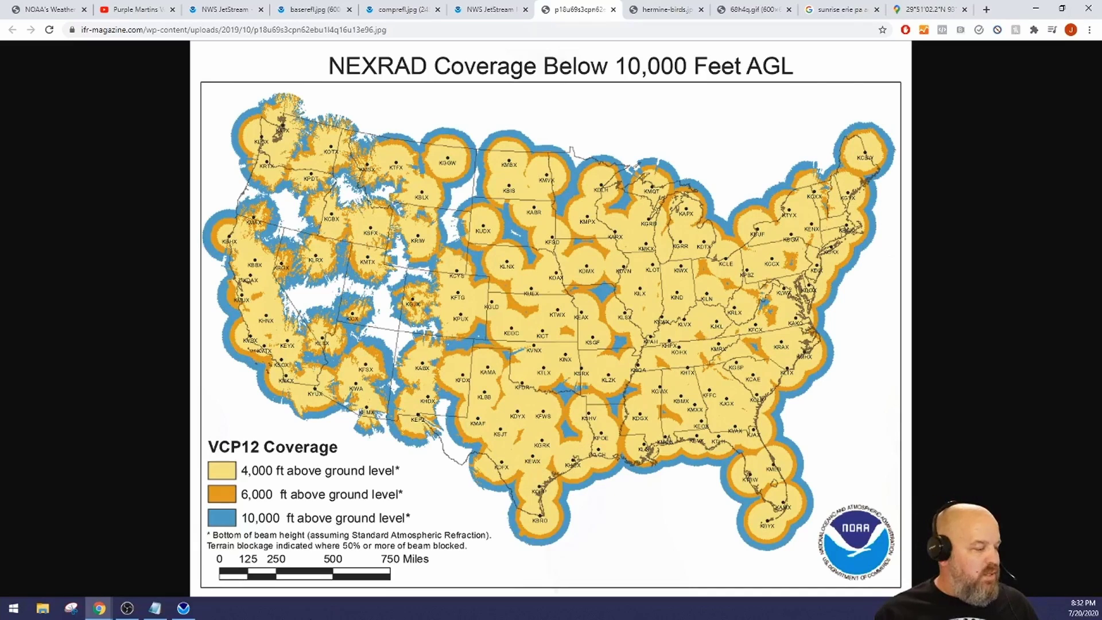
Switch to the NOAA Weather and Climate Toolkit and choose KLCH -- LAKE CHARLES, LA as the radar station
{"action": "left_click", "coordinate": [185, 613]}
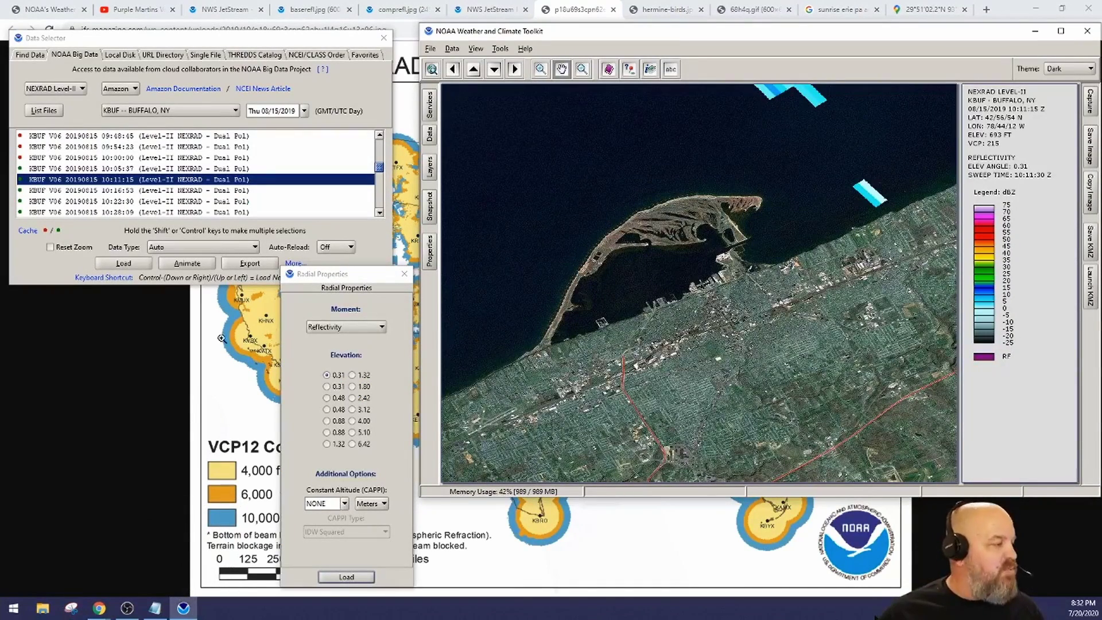
{"action": "left_click", "coordinate": [166, 113]}
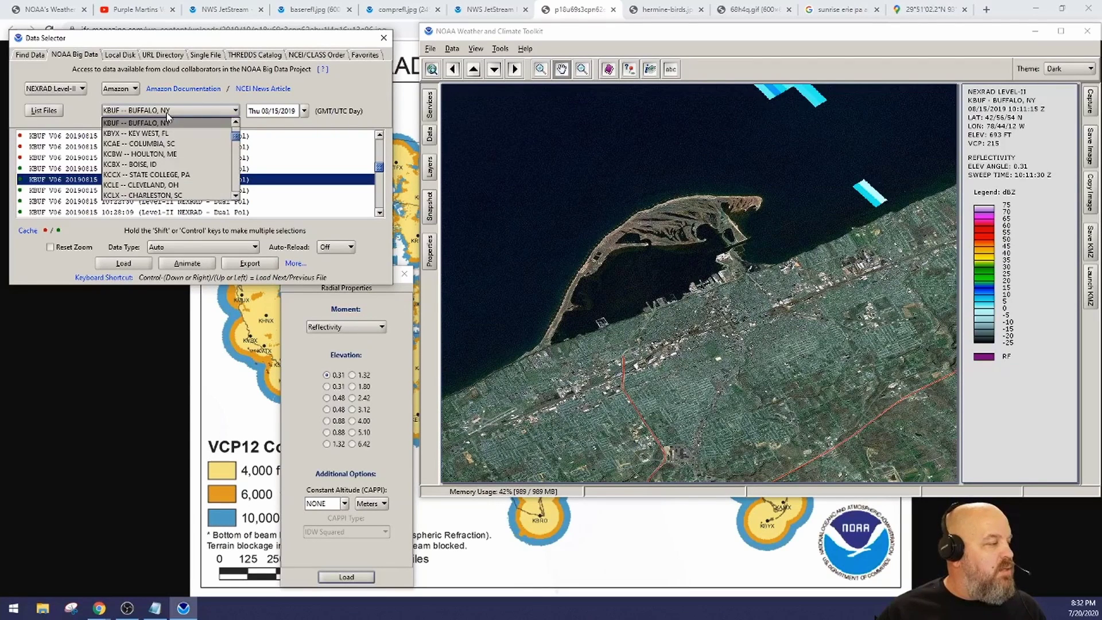
{"action": "scroll", "coordinate": [167, 157], "scroll_direction": "down", "scroll_amount": 3}
{"action": "scroll", "coordinate": [169, 163], "scroll_direction": "down", "scroll_amount": 12}
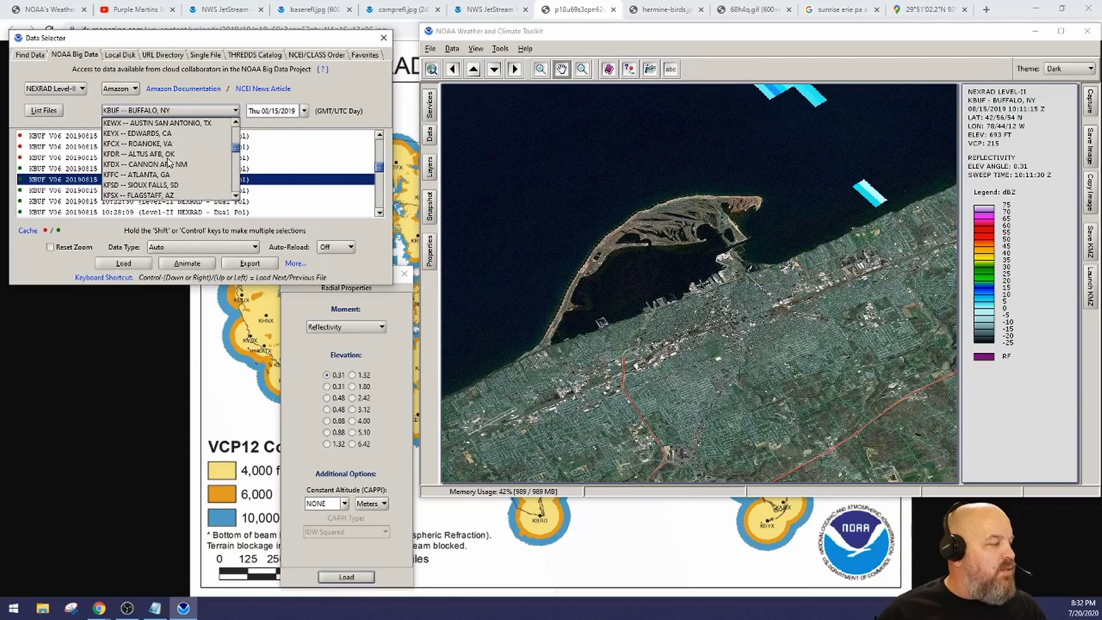
{"action": "scroll", "coordinate": [170, 163], "scroll_direction": "down", "scroll_amount": 2}
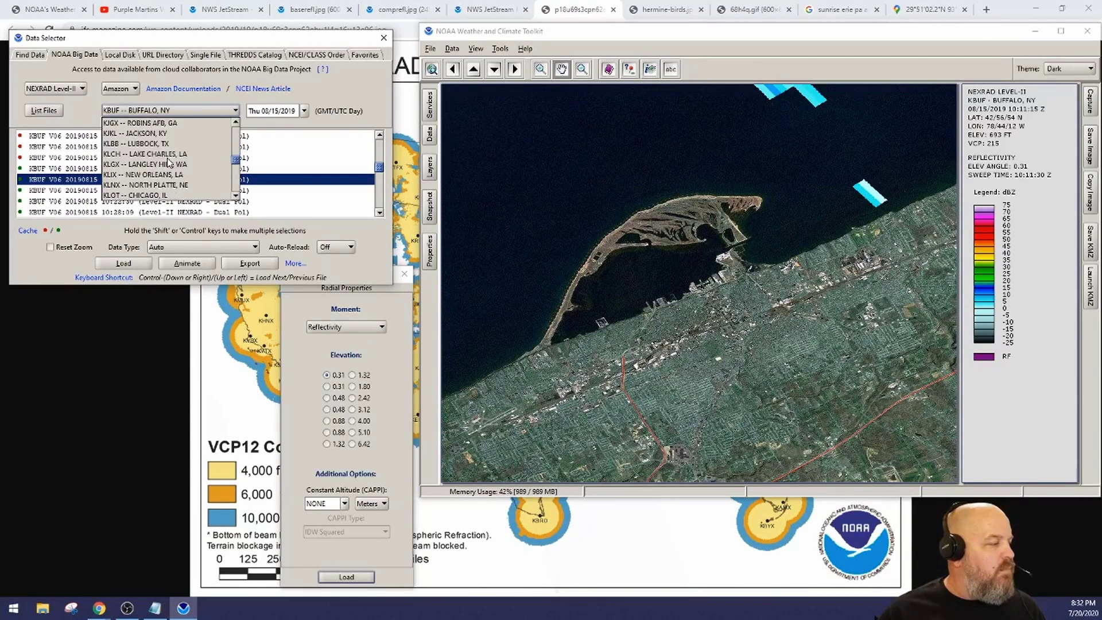
{"action": "left_click", "coordinate": [159, 158]}
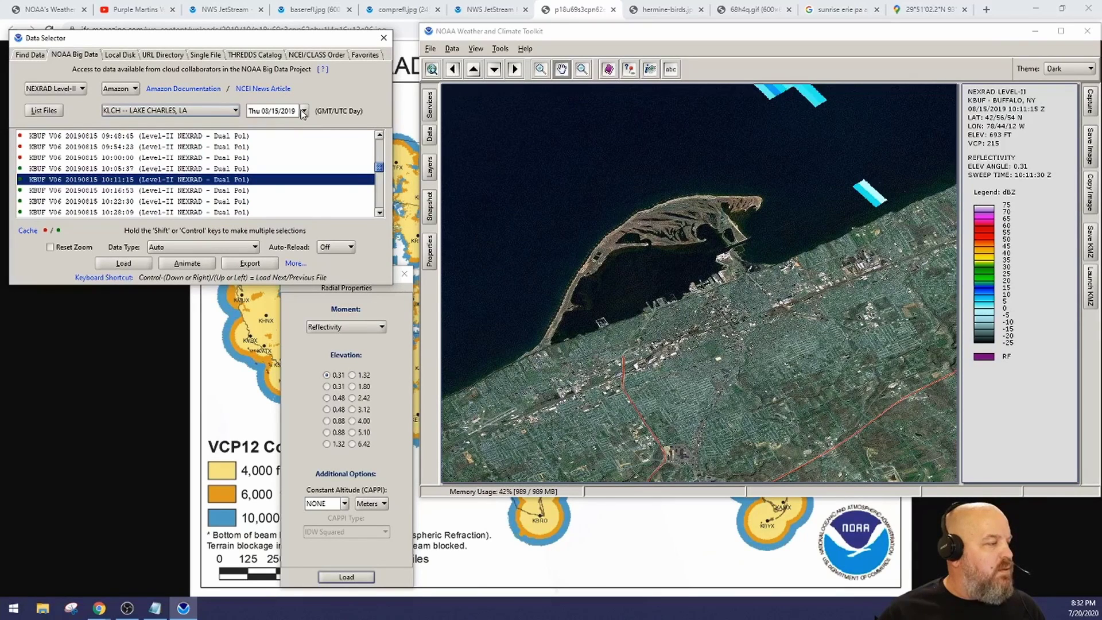
Set the data date to Monday 07/20/2020
{"action": "left_click", "coordinate": [303, 111]}
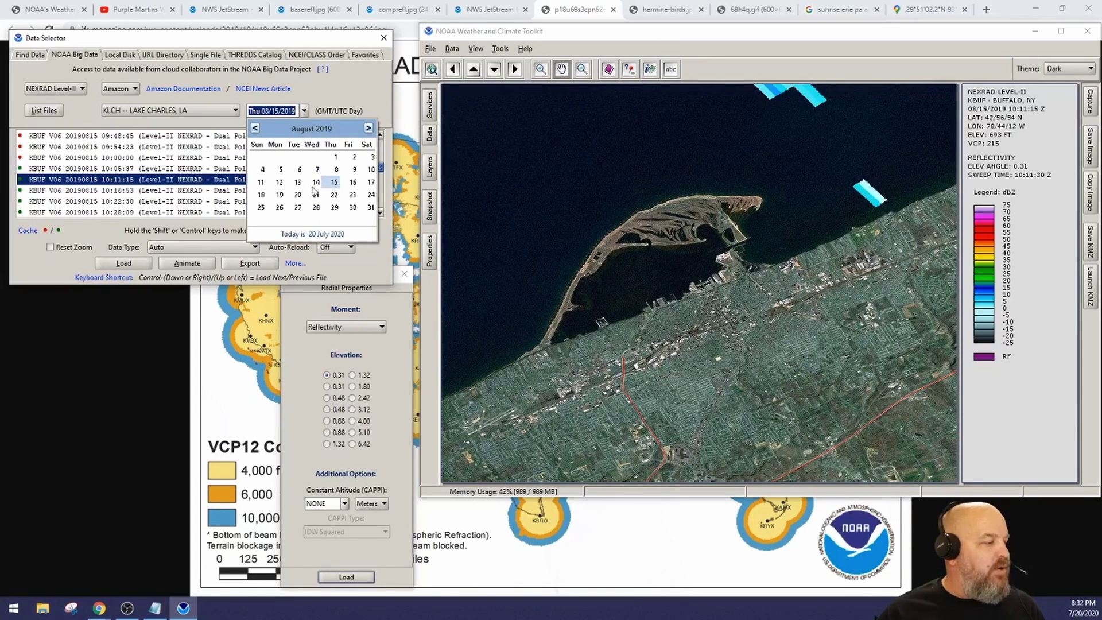
{"action": "left_click", "coordinate": [313, 234]}
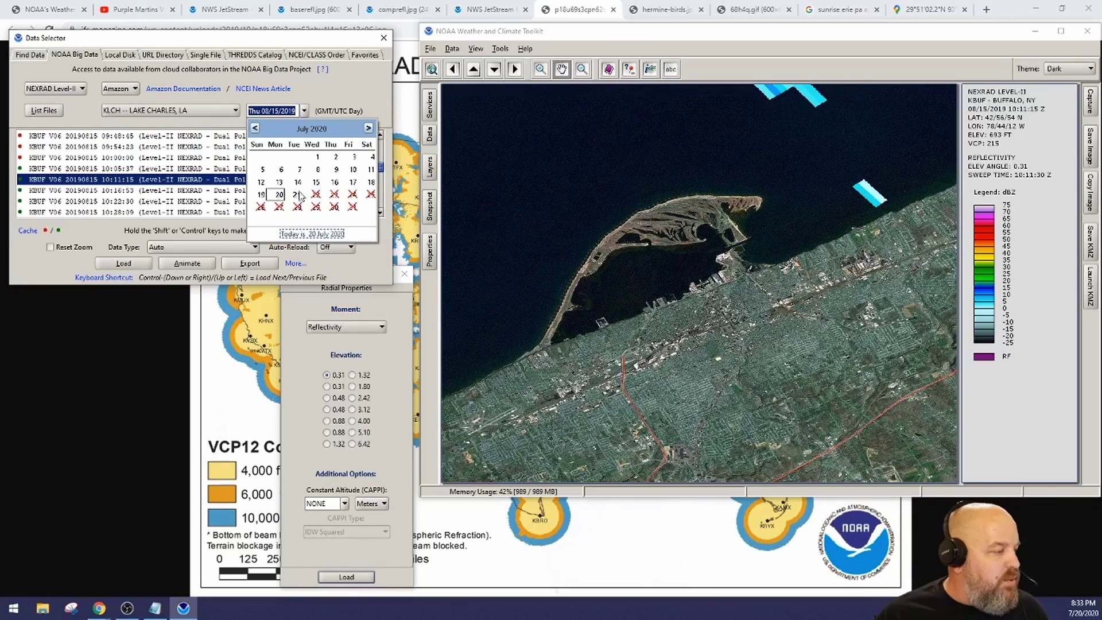
{"action": "left_click", "coordinate": [279, 196]}
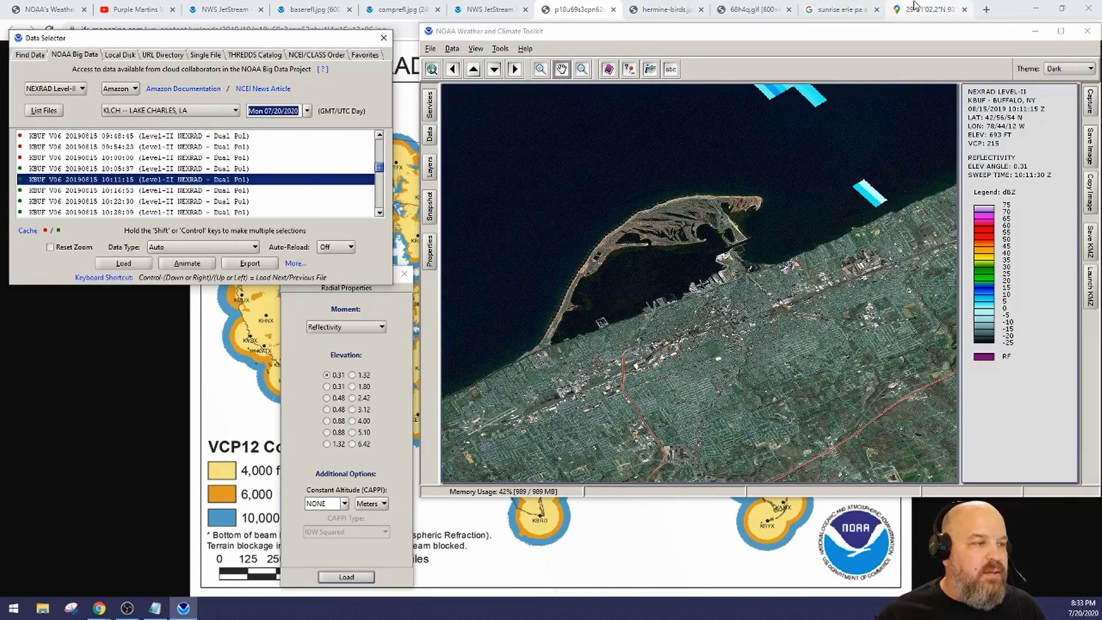
Switch to the sunrise search in the browser and look up the sunrise time for Lake Charles
{"action": "left_click", "coordinate": [839, 9]}
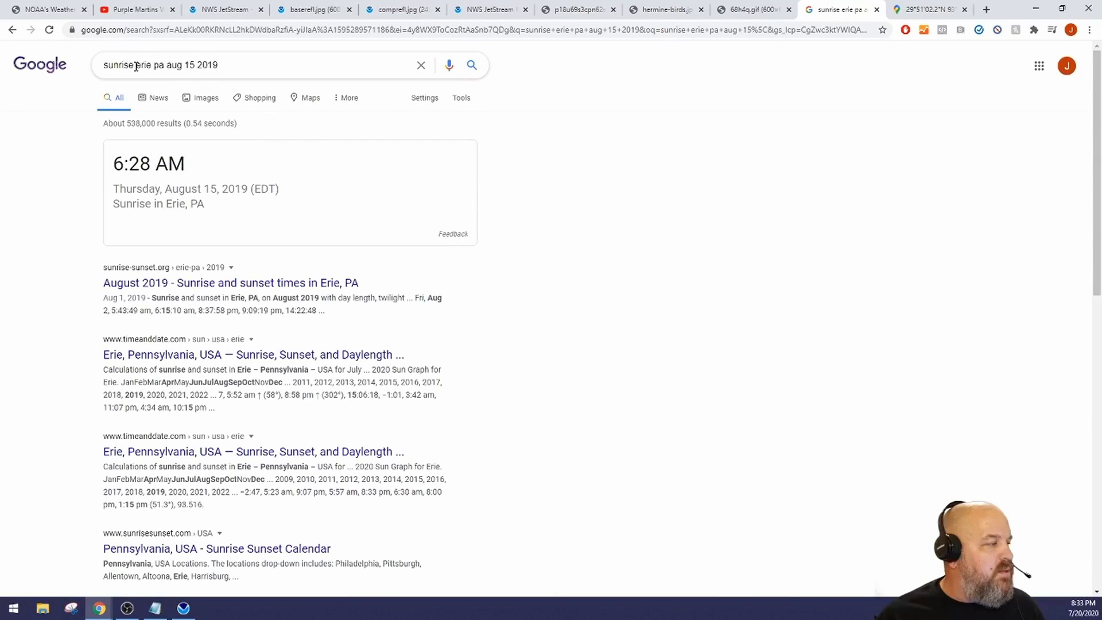
{"action": "left_click_drag", "start_coordinate": [135, 66], "coordinate": [315, 56]}
{"action": "type", "text": "lake c"}
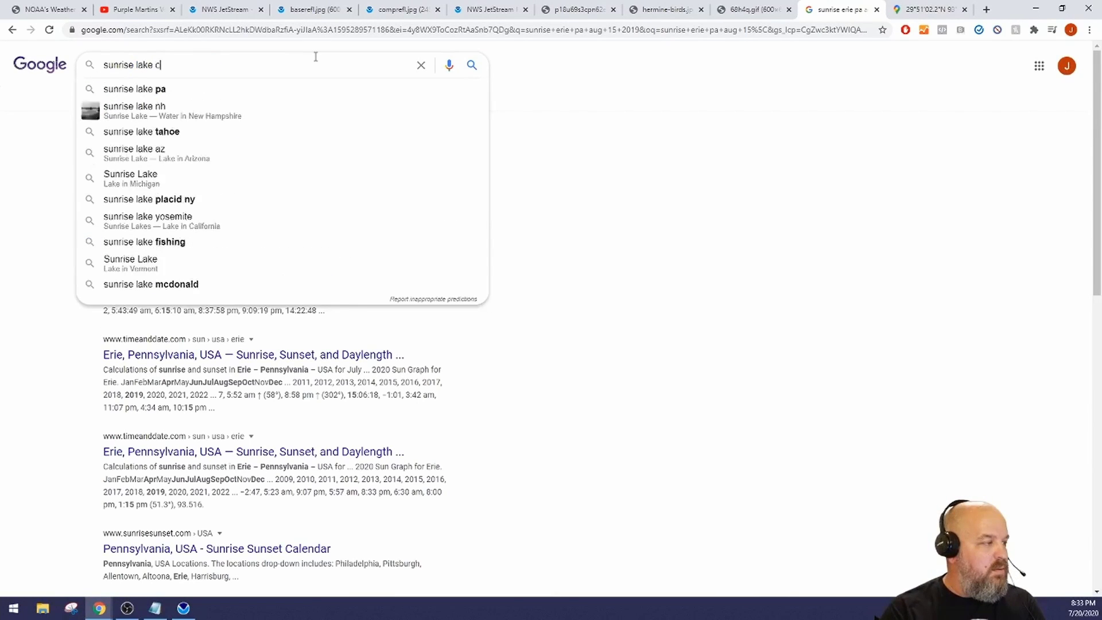
{"action": "type", "text": "harles"}
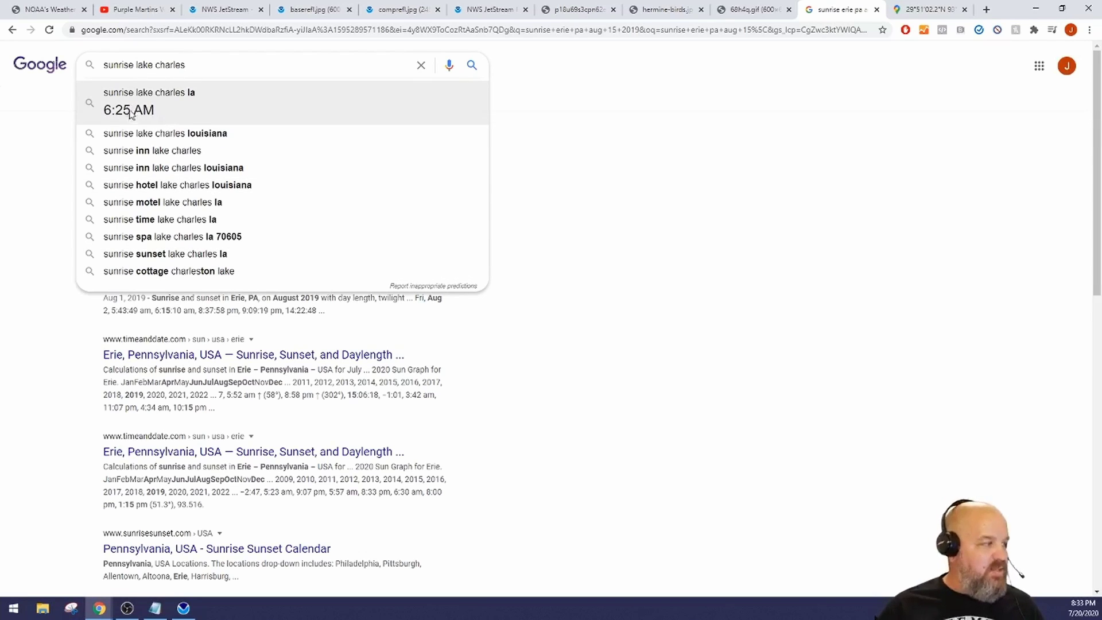
Return to the NOAA Weather and Climate Toolkit and list the Lake Charles scans for 07/20/2020, going to those around 11:30 to 12:15
{"action": "left_click", "coordinate": [183, 608]}
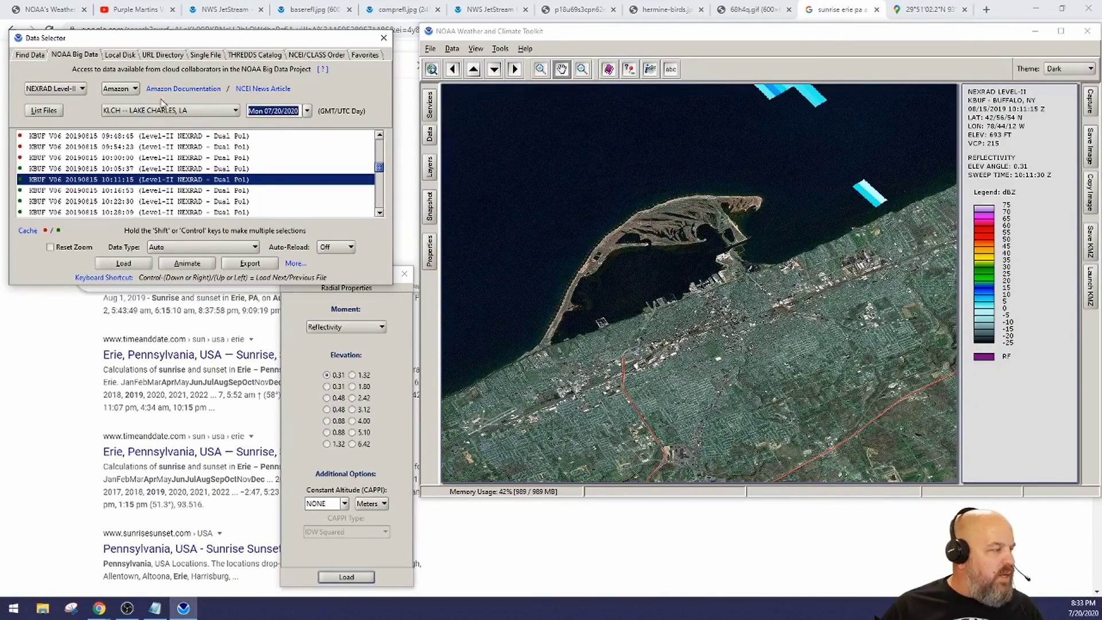
{"action": "left_click", "coordinate": [45, 111]}
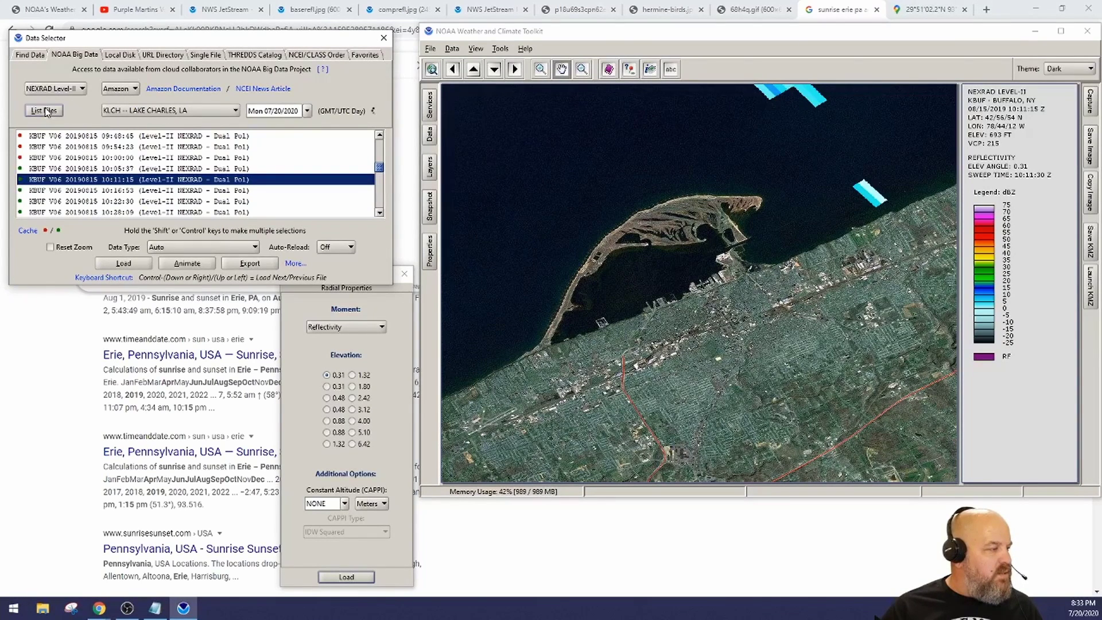
{"action": "scroll", "coordinate": [124, 172], "scroll_direction": "down", "scroll_amount": 2}
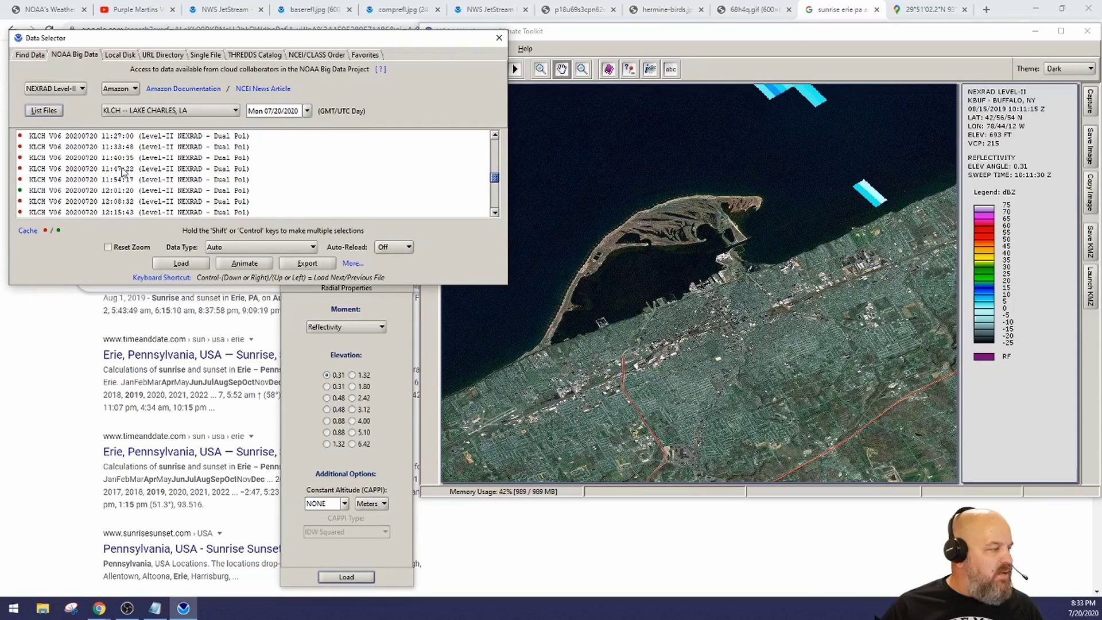
Load the KLCH Lake Charles radar file for 07/20/2020 11:27:00 with Reset Zoom enabled, and minimize the browser behind the map
{"action": "scroll", "coordinate": [82, 161], "scroll_direction": "up", "scroll_amount": 1}
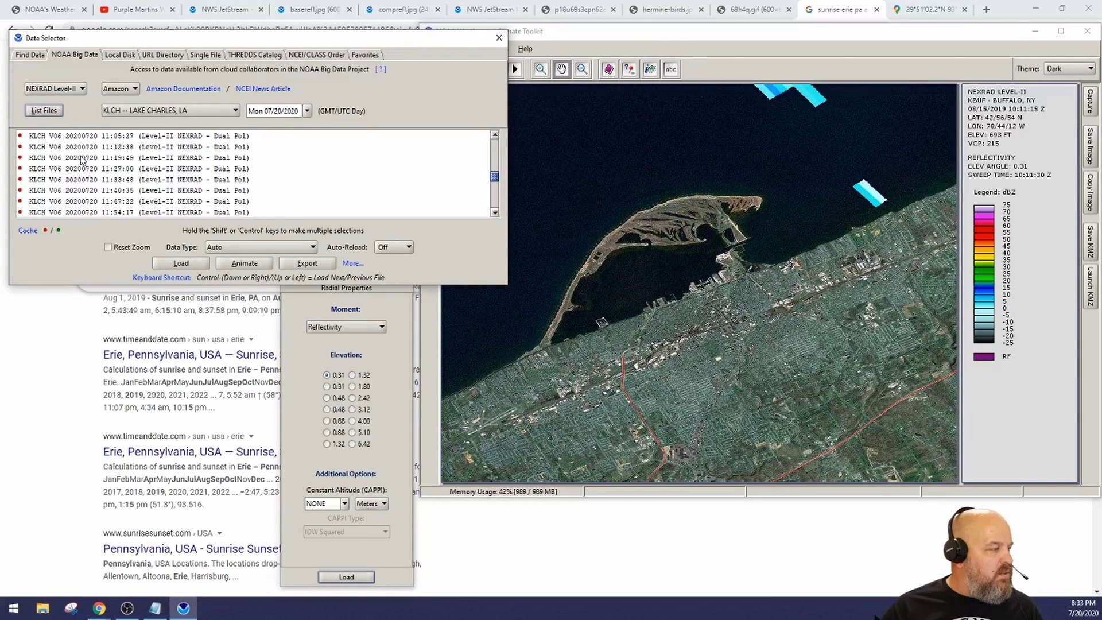
{"action": "left_click", "coordinate": [67, 170]}
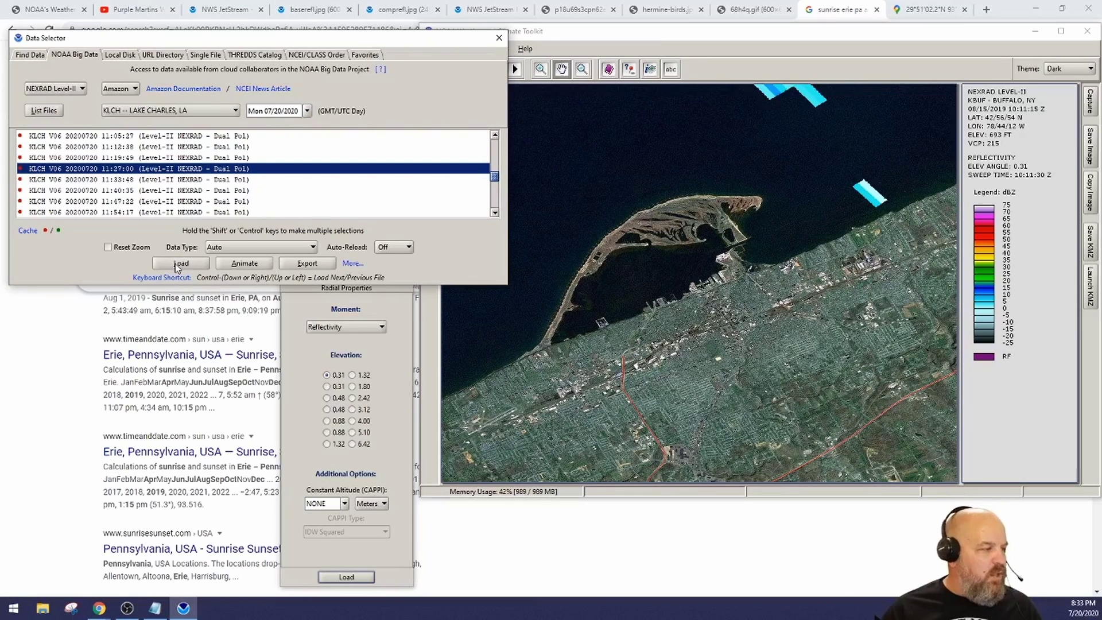
{"action": "left_click", "coordinate": [115, 250]}
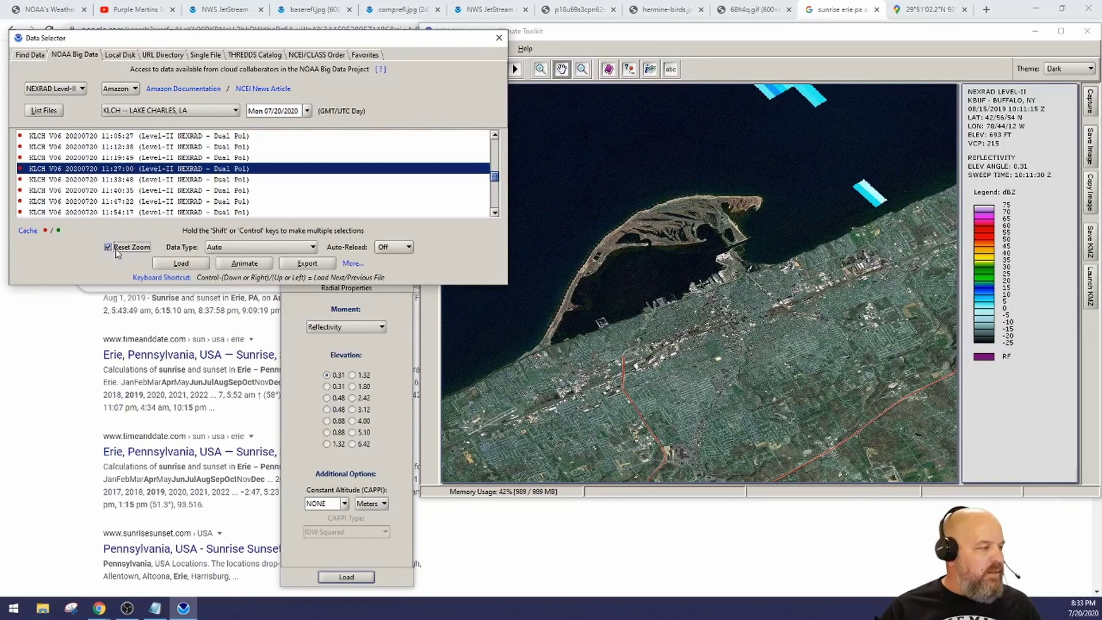
{"action": "left_click", "coordinate": [181, 263]}
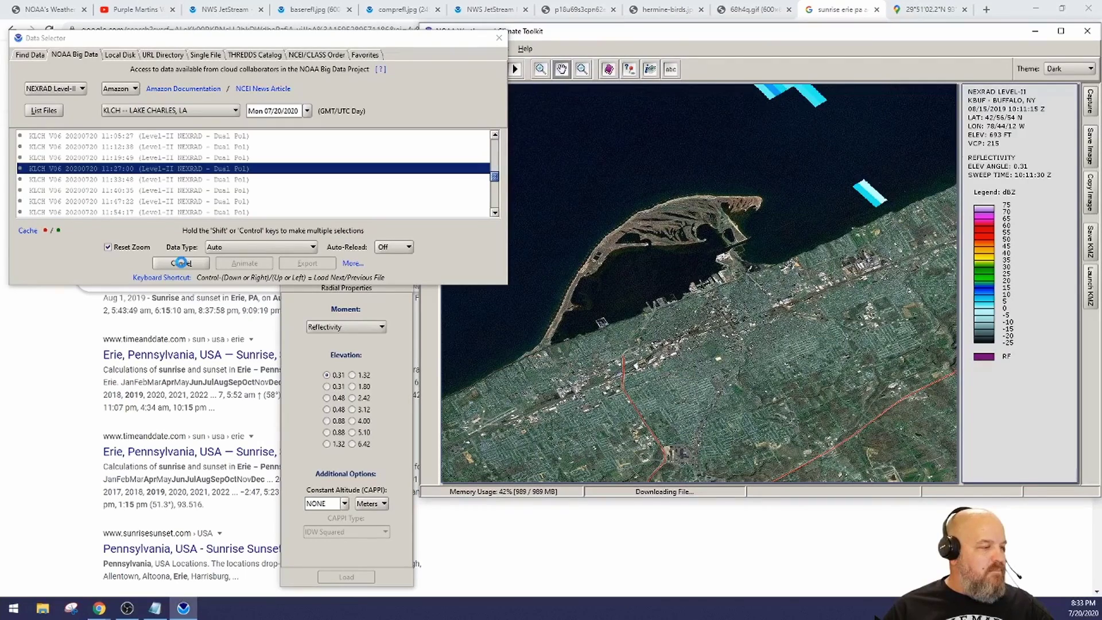
{"action": "left_click", "coordinate": [1036, 9]}
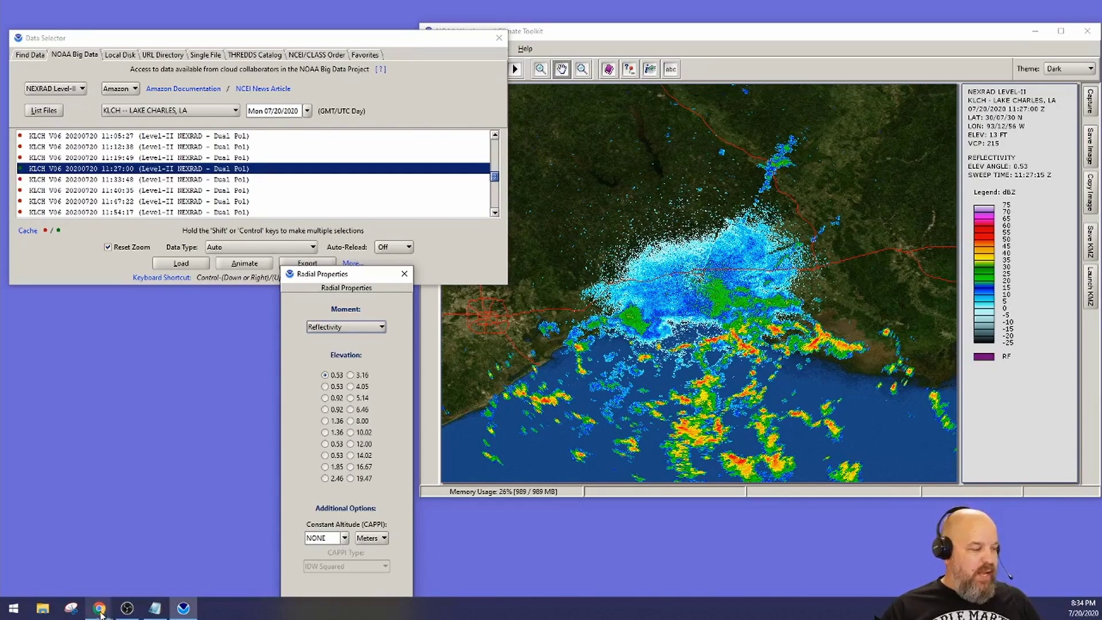
Switch to the Chrome window and examine the National Weather Service page on Volume Coverage Patterns, particularly the Clear Air Mode section
{"action": "mouse_move", "coordinate": [98, 614]}
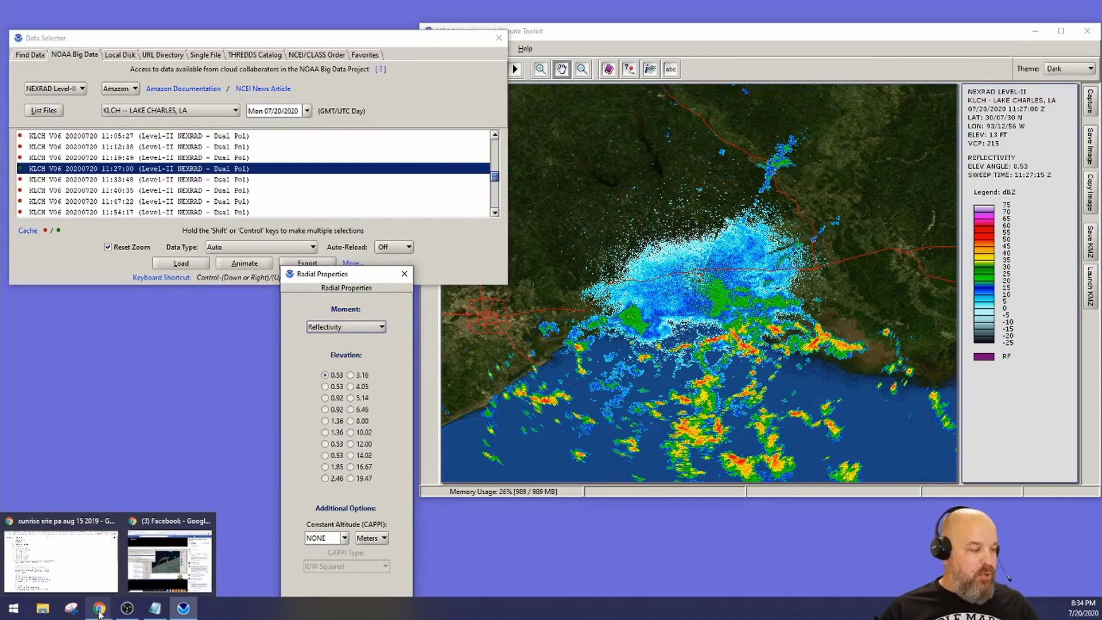
{"action": "left_click", "coordinate": [99, 609]}
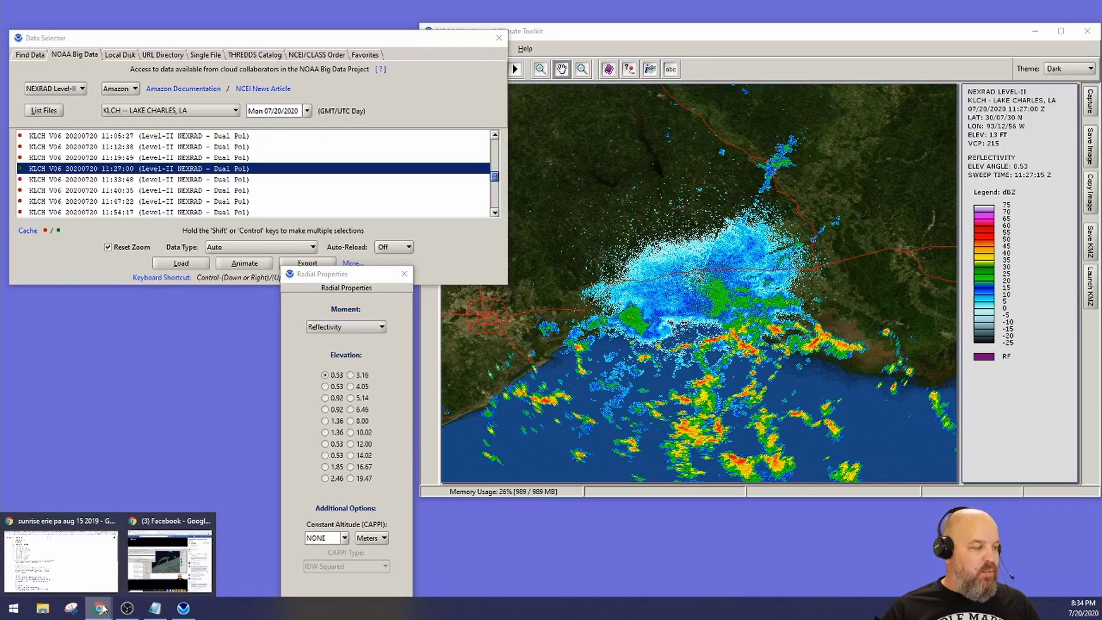
{"action": "mouse_move", "coordinate": [100, 557]}
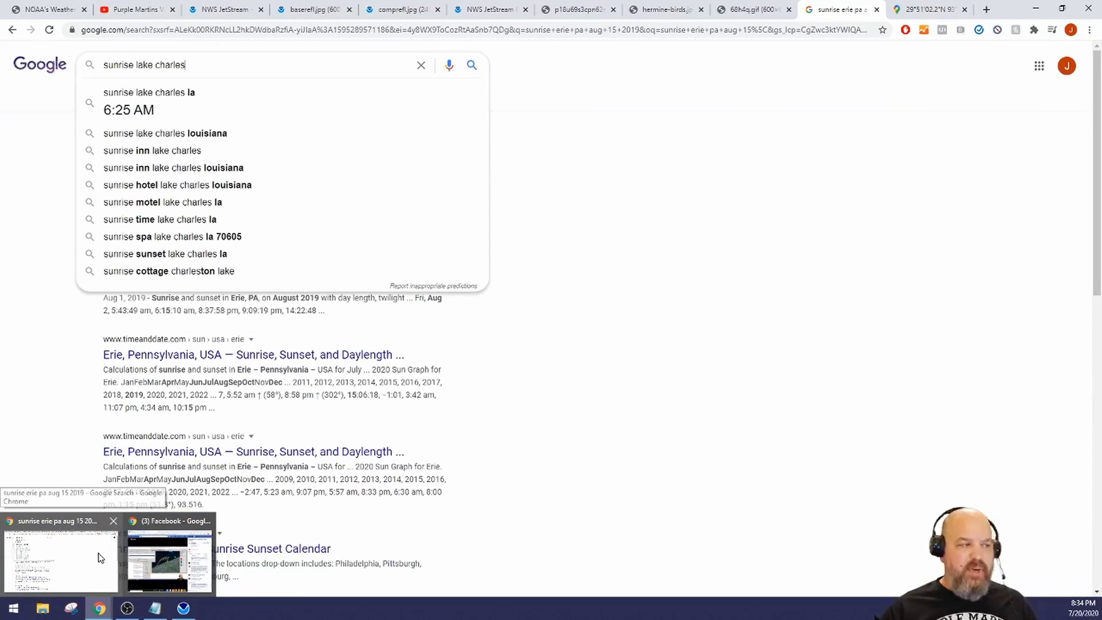
{"action": "left_click", "coordinate": [101, 553]}
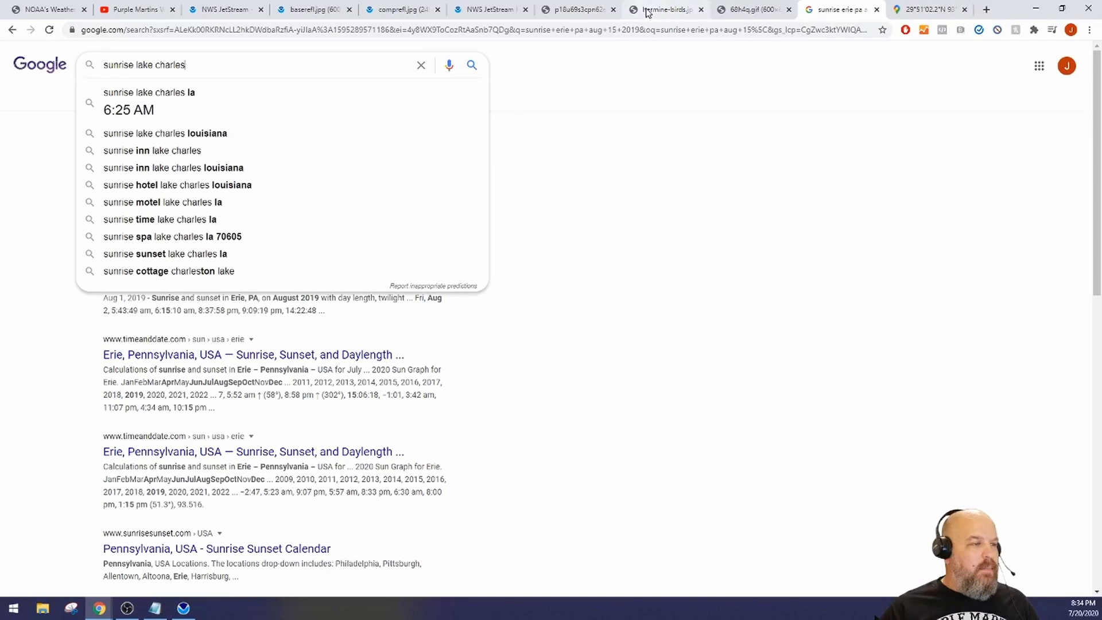
{"action": "left_click", "coordinate": [461, 6]}
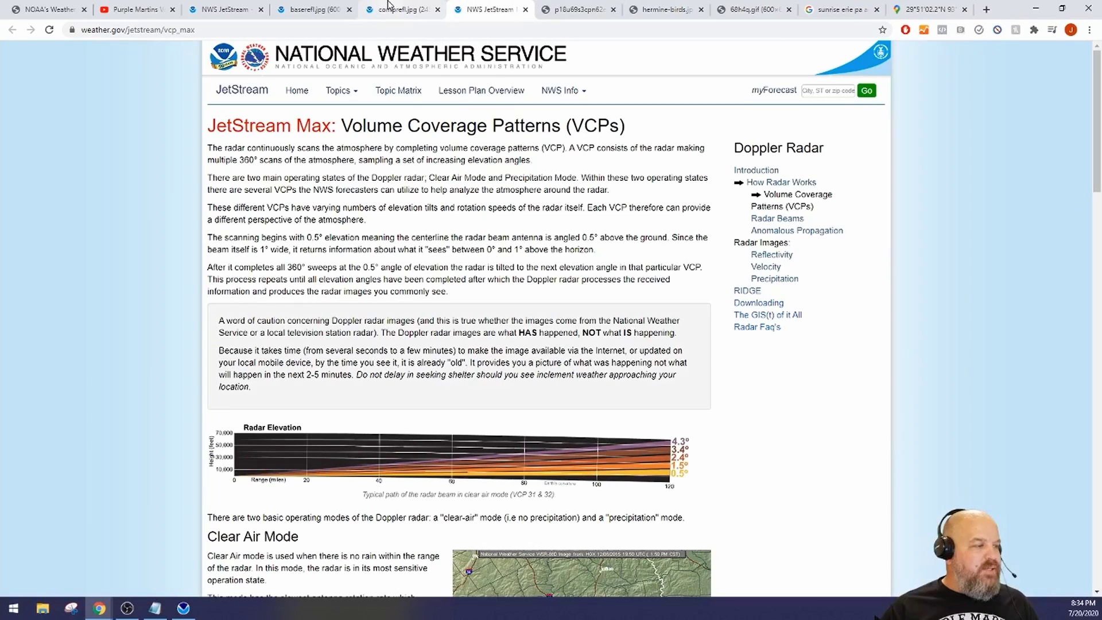
{"action": "scroll", "coordinate": [548, 332], "scroll_direction": "down", "scroll_amount": 4}
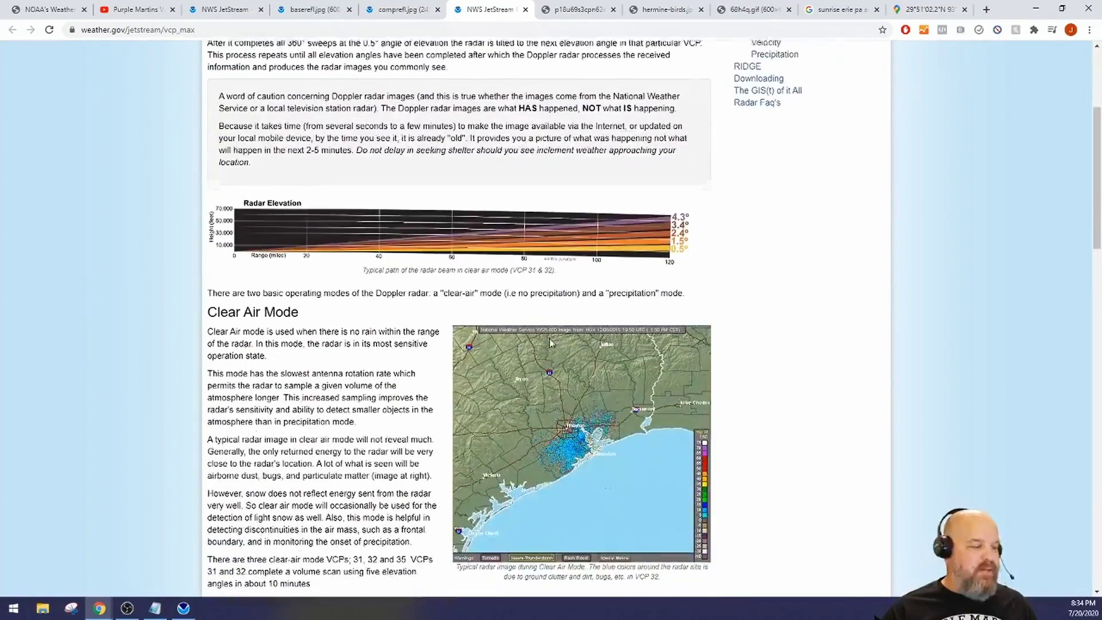
{"action": "scroll", "coordinate": [348, 198], "scroll_direction": "up", "scroll_amount": 2}
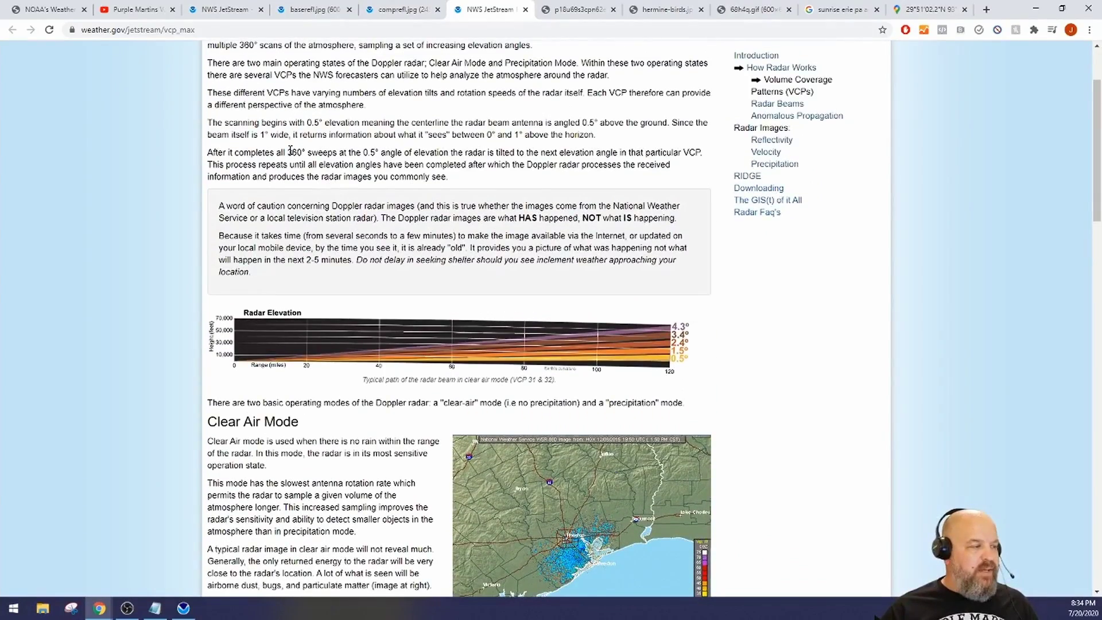
{"action": "scroll", "coordinate": [411, 193], "scroll_direction": "up", "scroll_amount": 2}
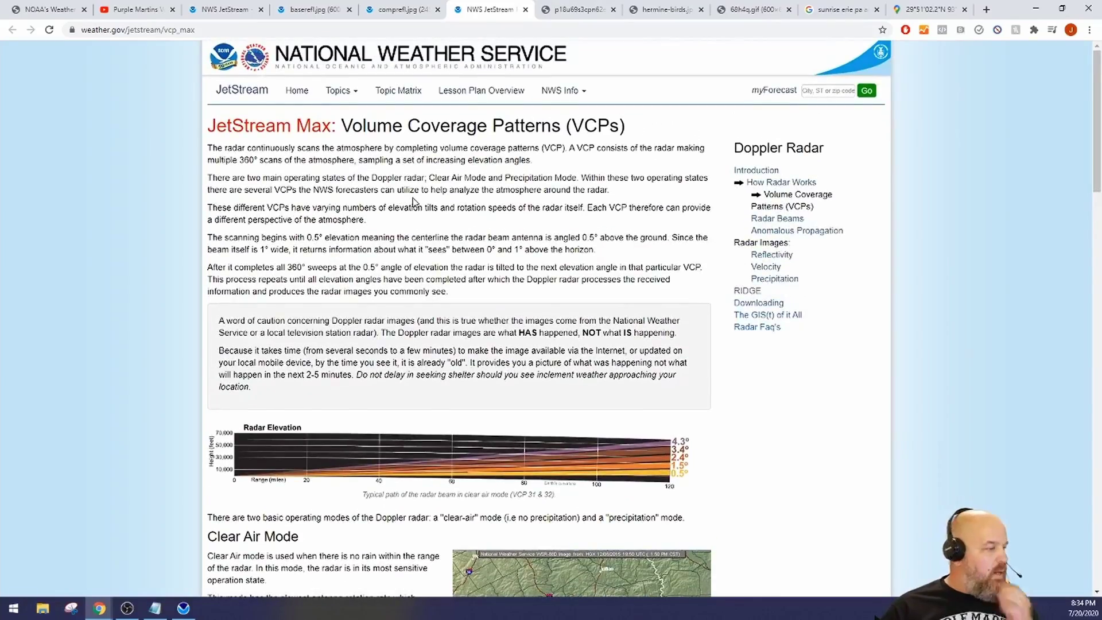
{"action": "scroll", "coordinate": [413, 201], "scroll_direction": "down", "scroll_amount": 2}
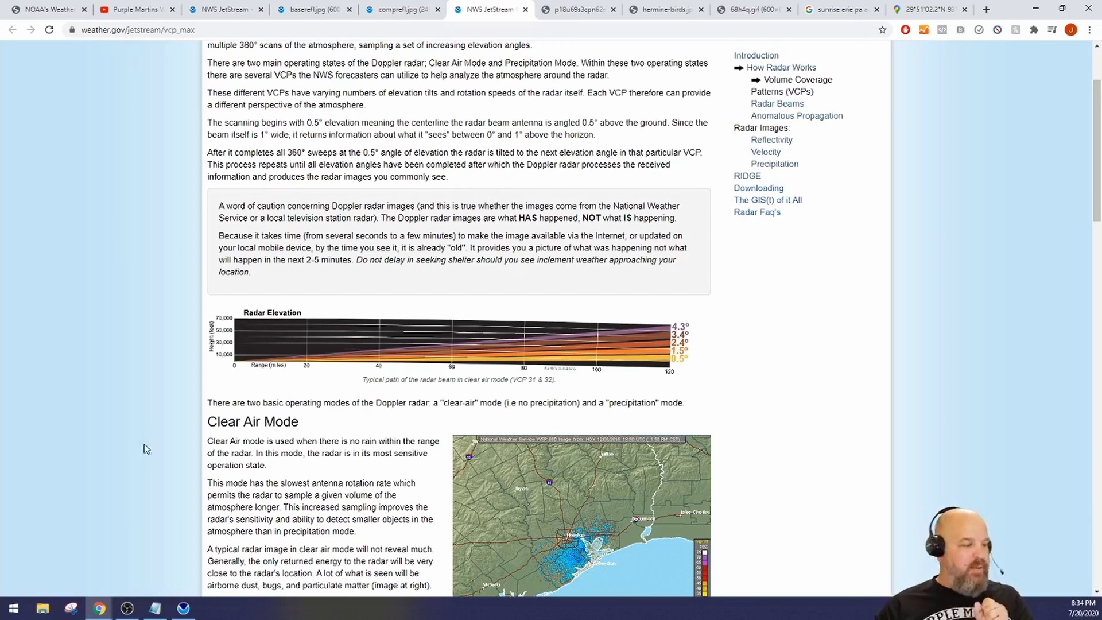
{"action": "scroll", "coordinate": [341, 440], "scroll_direction": "down", "scroll_amount": 3}
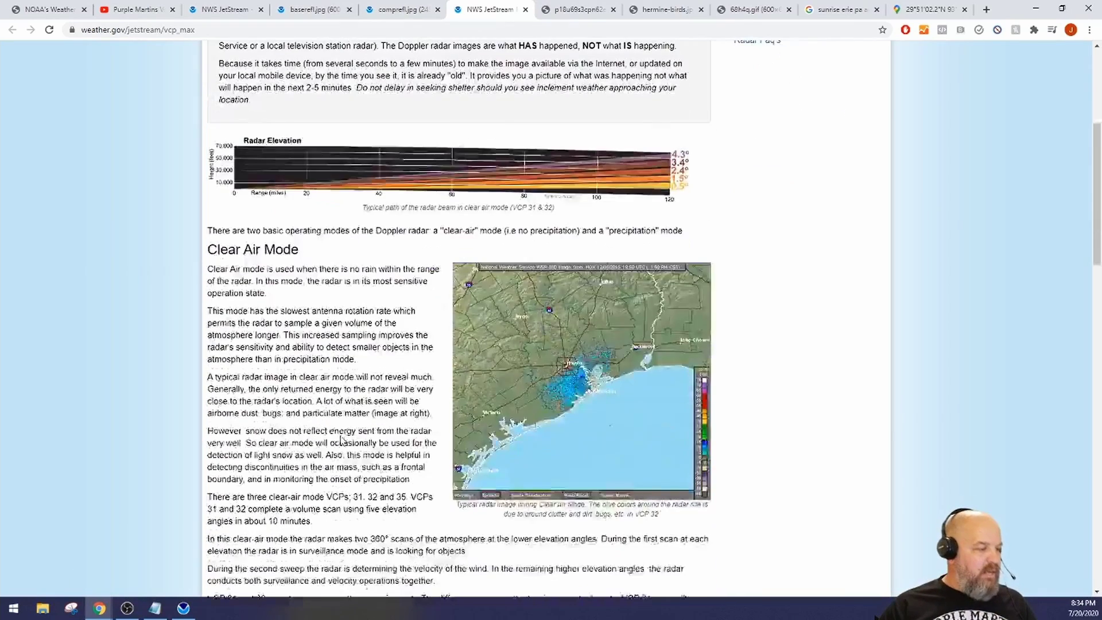
{"action": "scroll", "coordinate": [350, 441], "scroll_direction": "down", "scroll_amount": 1}
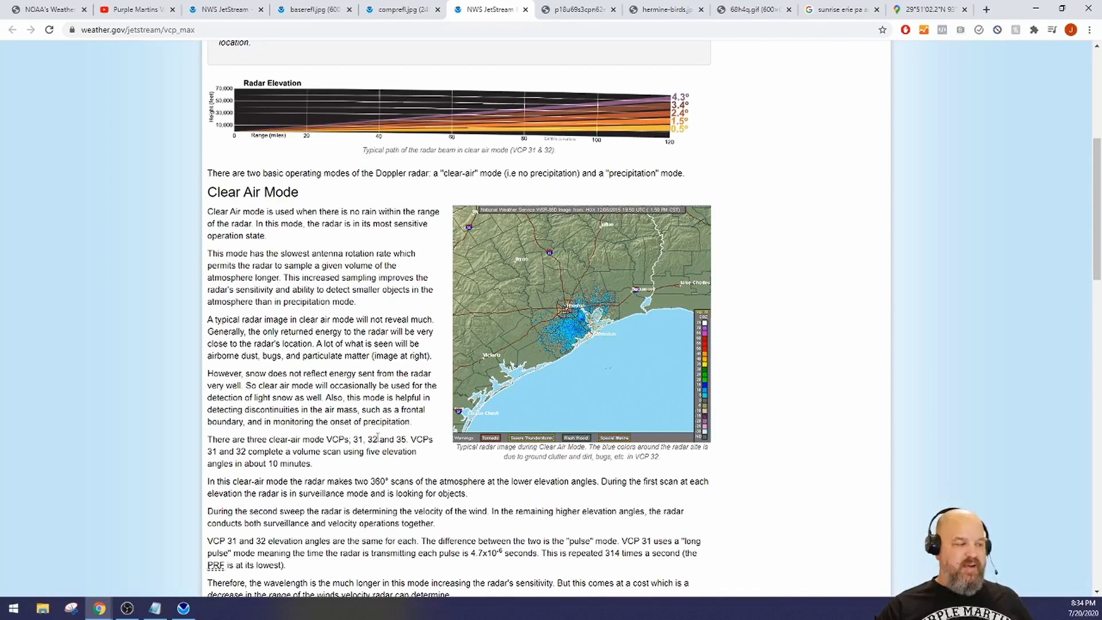
{"action": "scroll", "coordinate": [315, 394], "scroll_direction": "down", "scroll_amount": 2}
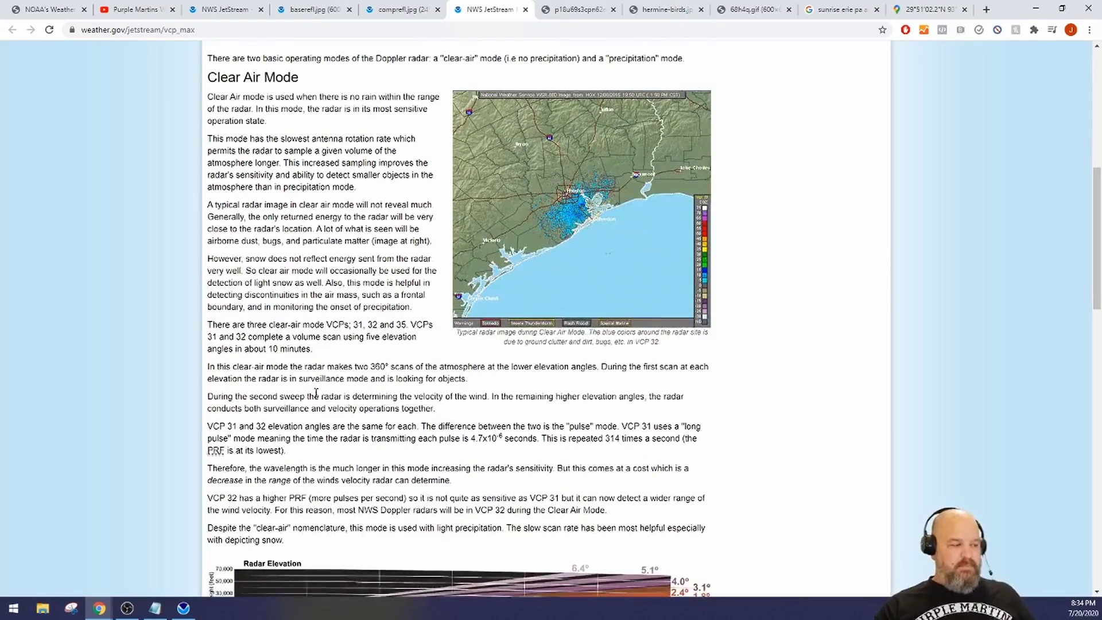
Switch back to the Weather and Climate Toolkit, list the Lake Charles files for 07/19/2020 and load the 11:35:20 scan
{"action": "left_click", "coordinate": [183, 607]}
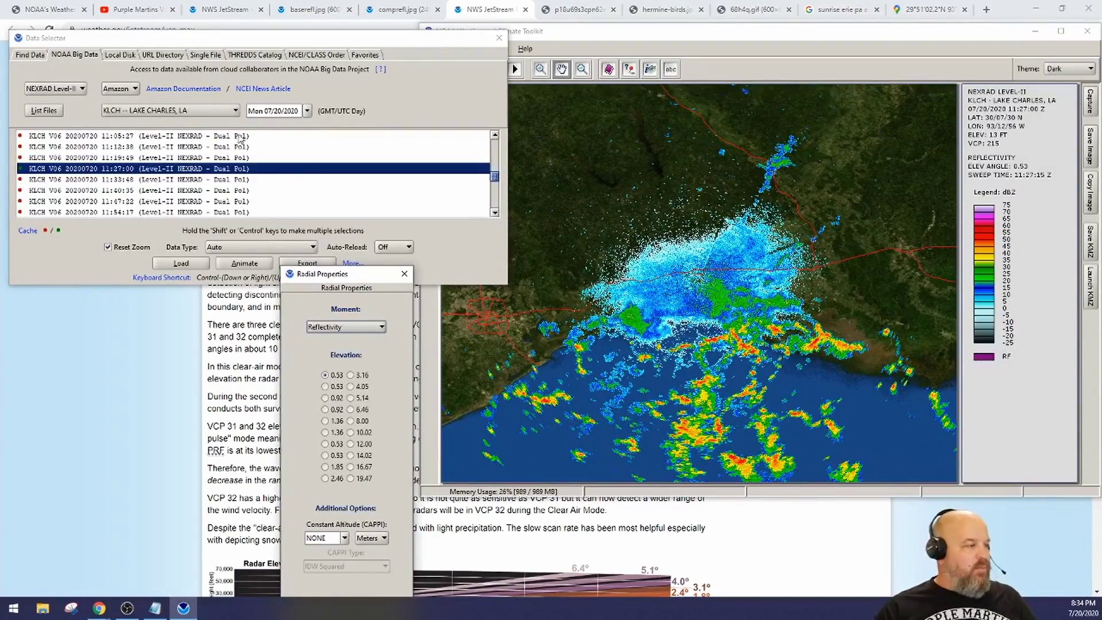
{"action": "left_click", "coordinate": [635, 164]}
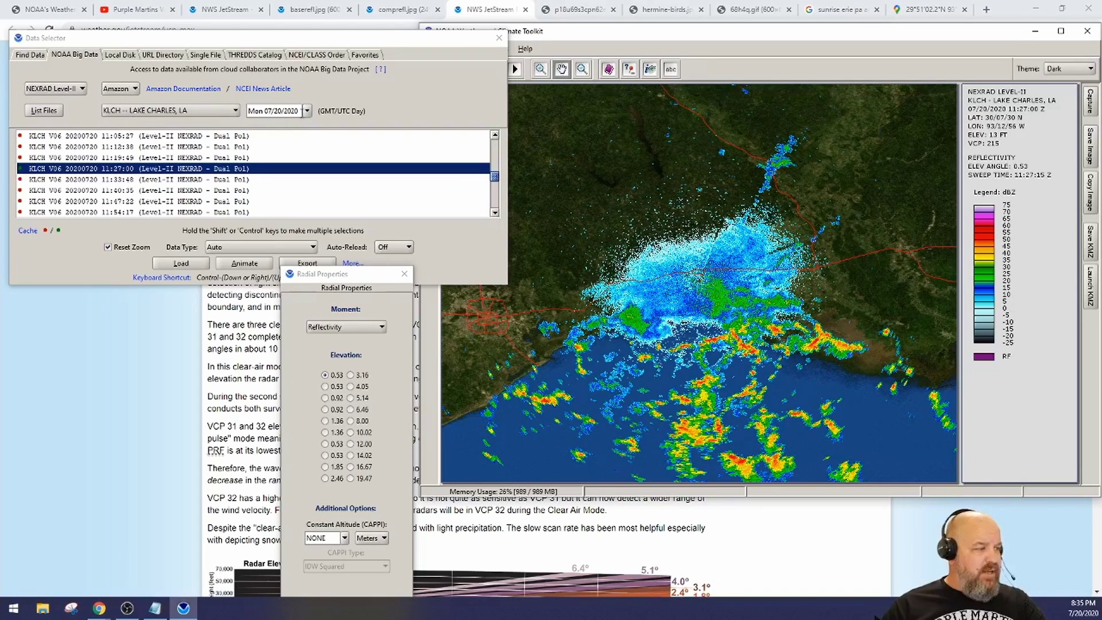
{"action": "left_click", "coordinate": [308, 111]}
{"action": "left_click", "coordinate": [261, 196]}
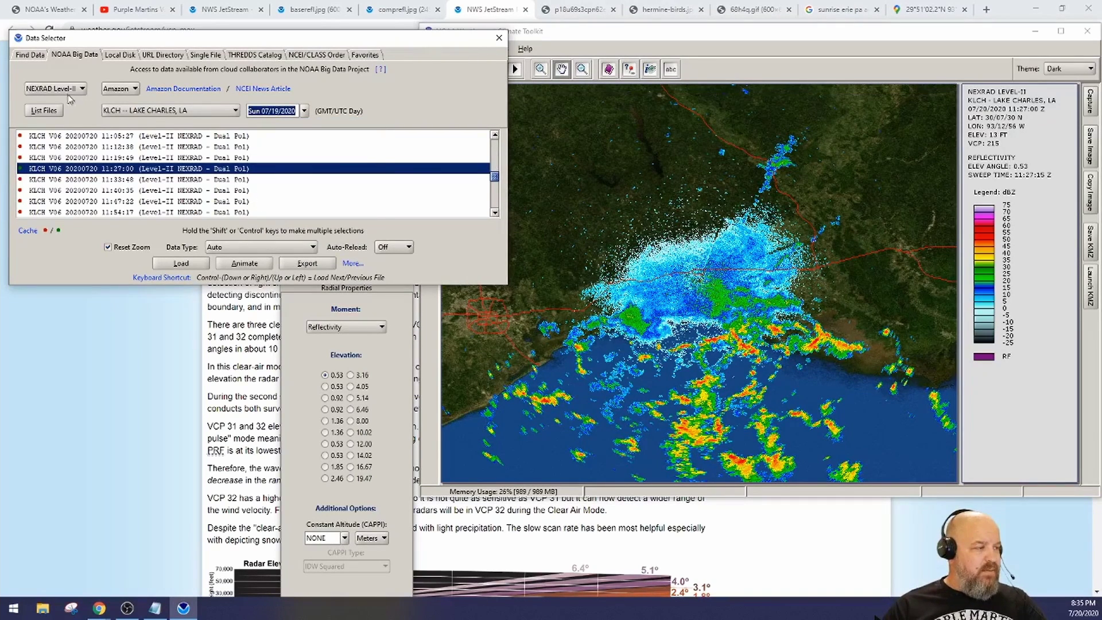
{"action": "left_click", "coordinate": [43, 111]}
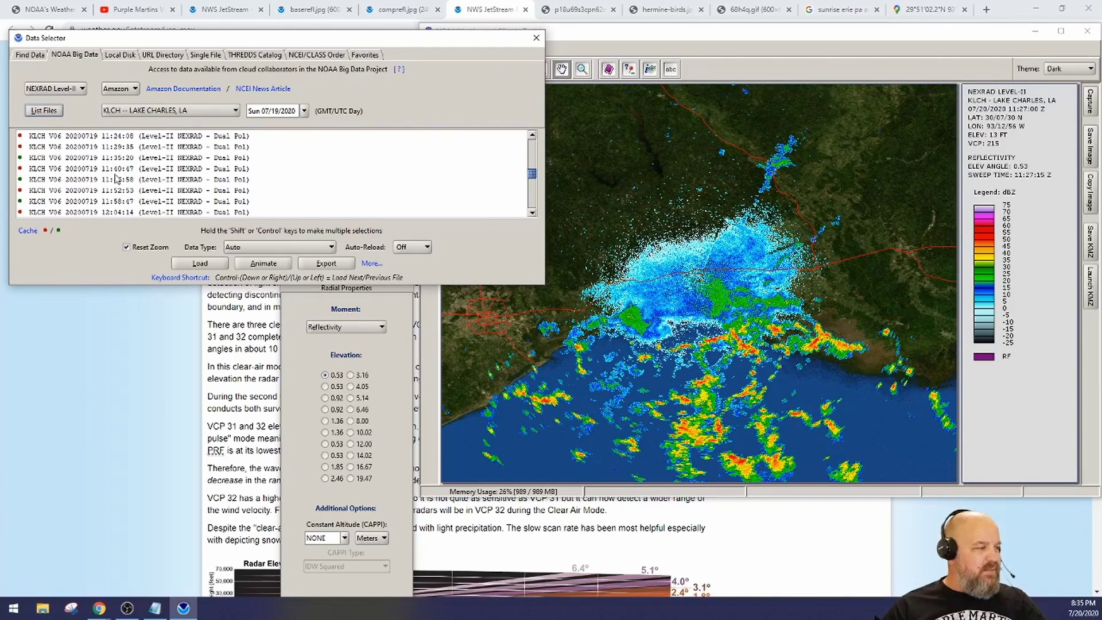
{"action": "left_click", "coordinate": [52, 157]}
{"action": "left_click", "coordinate": [186, 265]}
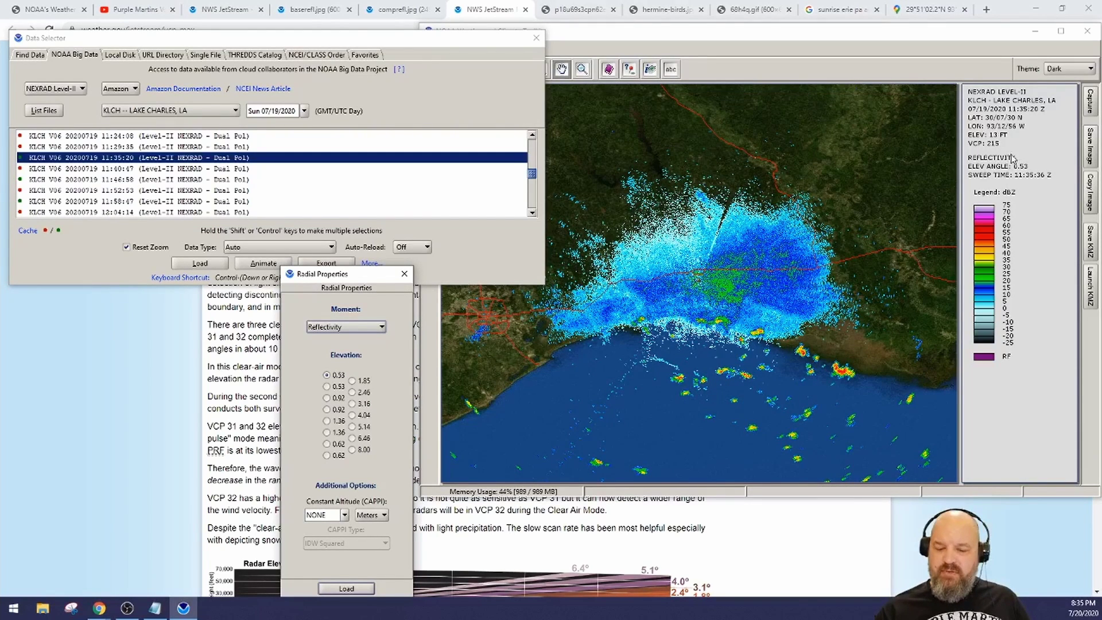
List the Lake Charles radar files for 07/18/2020 and load the 11:40:02 scan
{"action": "left_click", "coordinate": [305, 111]}
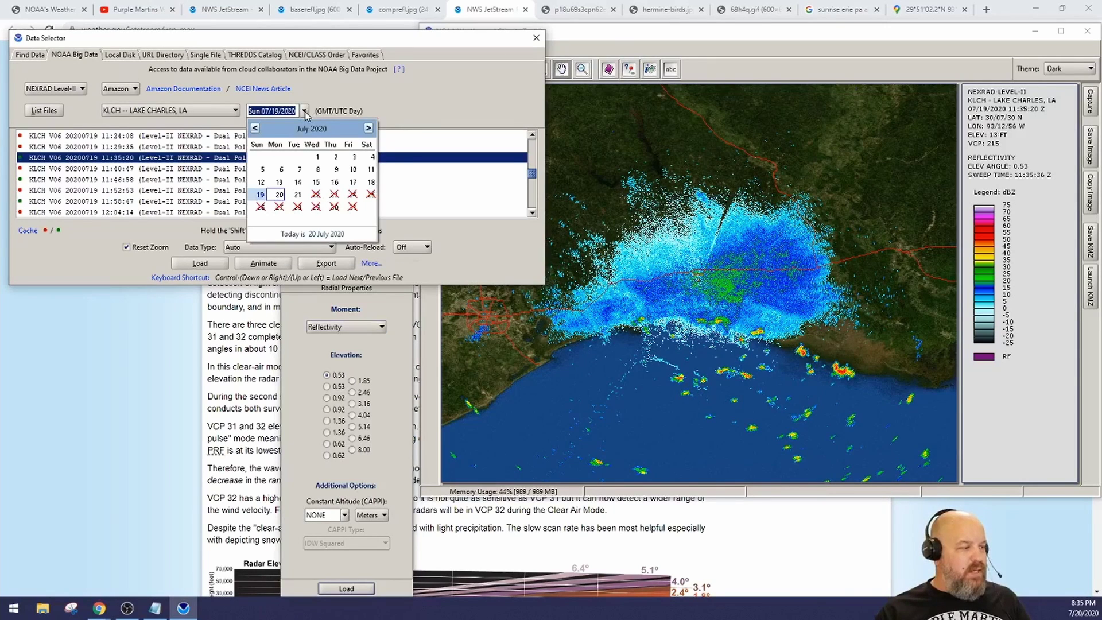
{"action": "left_click", "coordinate": [364, 181]}
{"action": "left_click", "coordinate": [49, 112]}
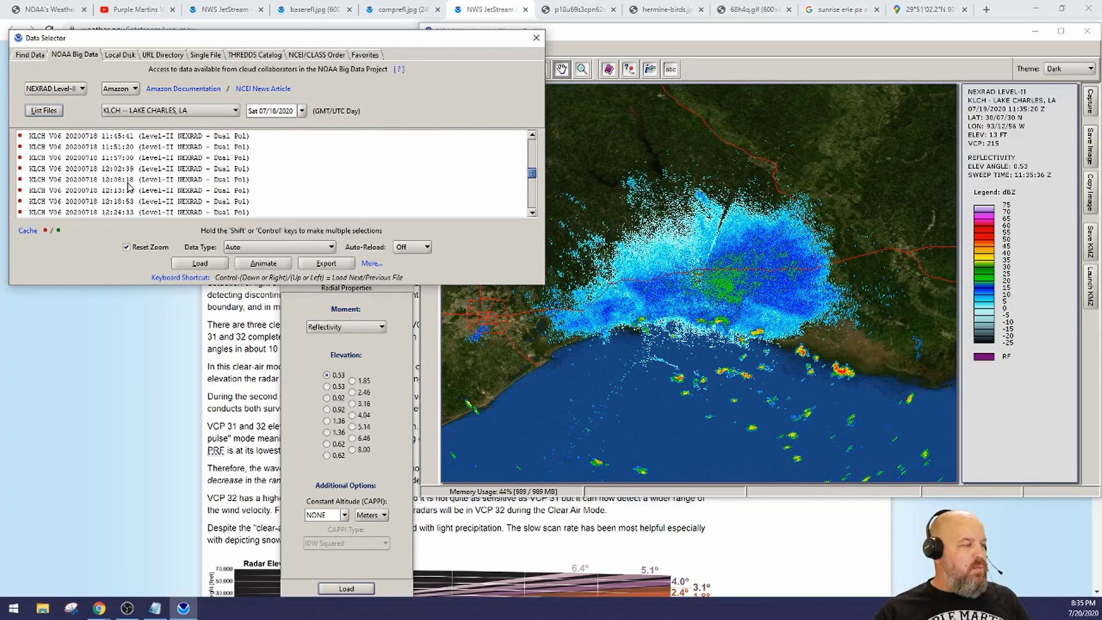
{"action": "scroll", "coordinate": [128, 186], "scroll_direction": "up", "scroll_amount": 3}
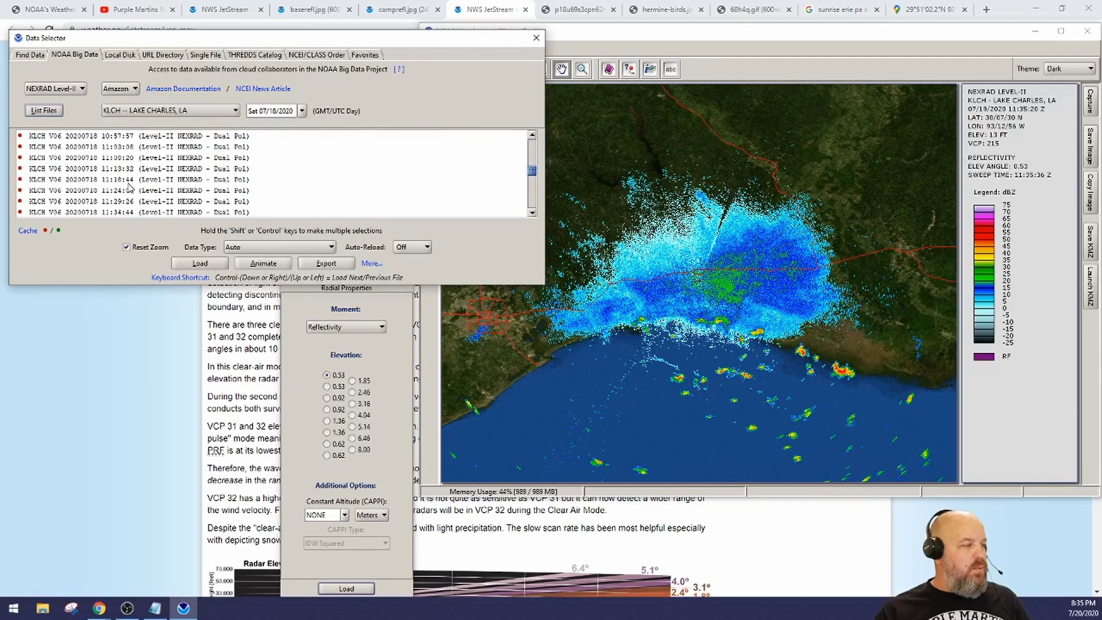
{"action": "scroll", "coordinate": [75, 194], "scroll_direction": "down", "scroll_amount": 1}
{"action": "left_click", "coordinate": [70, 192]}
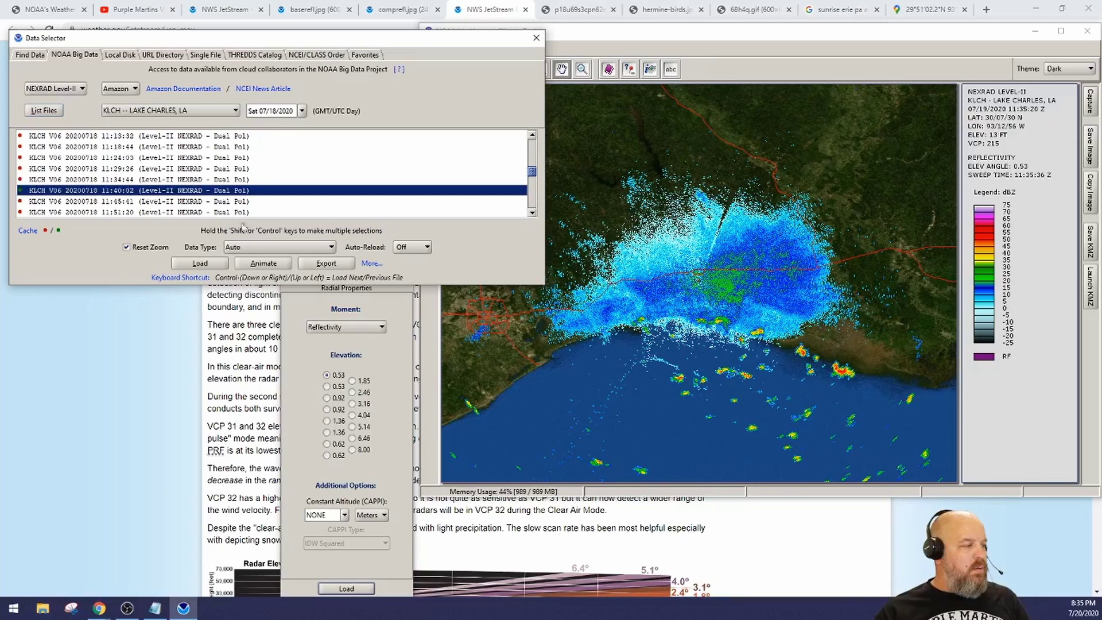
{"action": "left_click", "coordinate": [199, 263]}
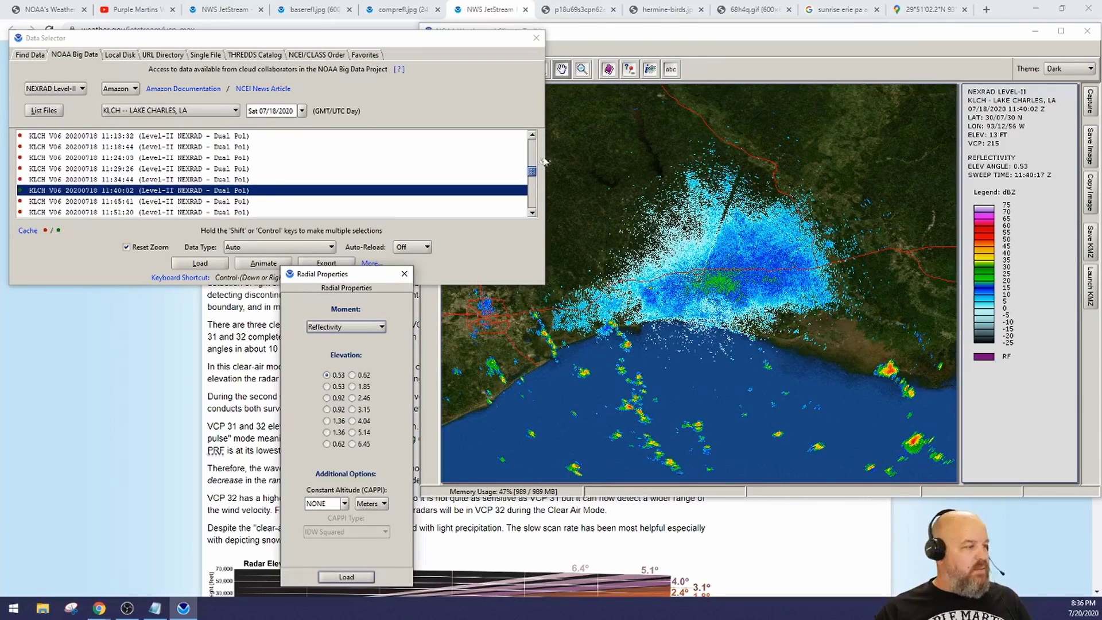
List the Lake Charles radar files for 07/17/2020 and load the 11:32:12 scan
{"action": "left_click", "coordinate": [302, 112]}
{"action": "left_click", "coordinate": [352, 183]}
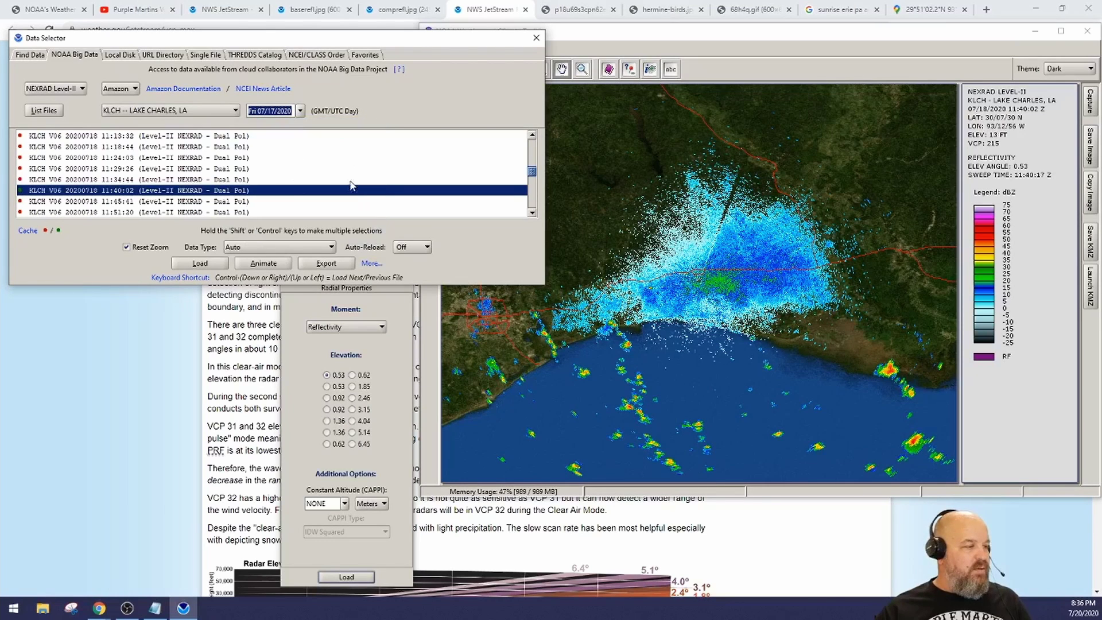
{"action": "left_click", "coordinate": [40, 113]}
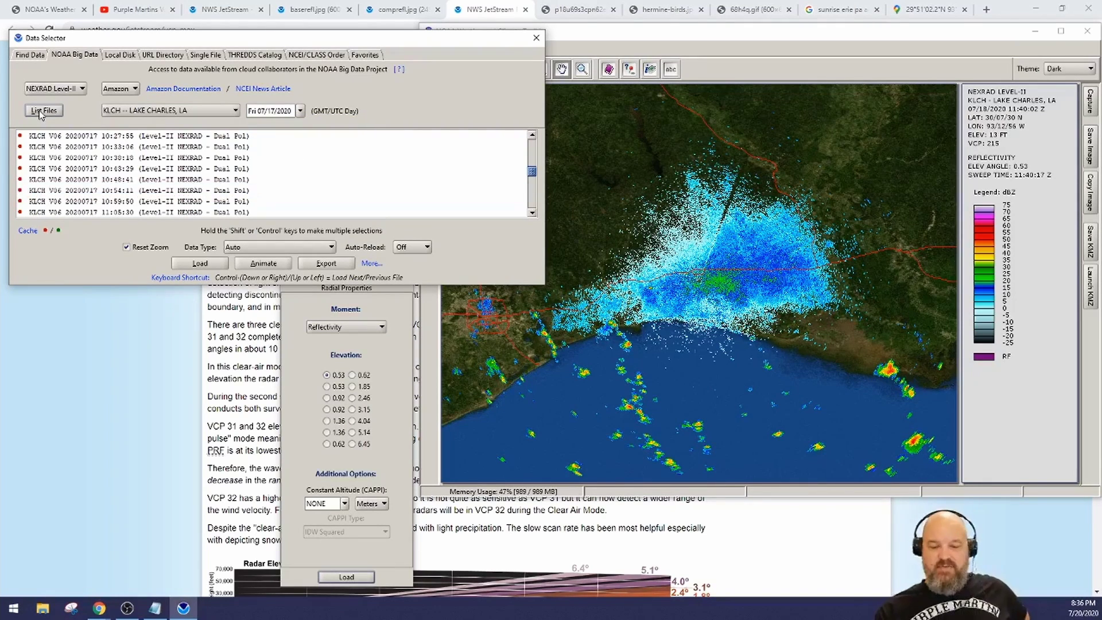
{"action": "scroll", "coordinate": [57, 181], "scroll_direction": "down", "scroll_amount": 3}
{"action": "left_click", "coordinate": [42, 170]}
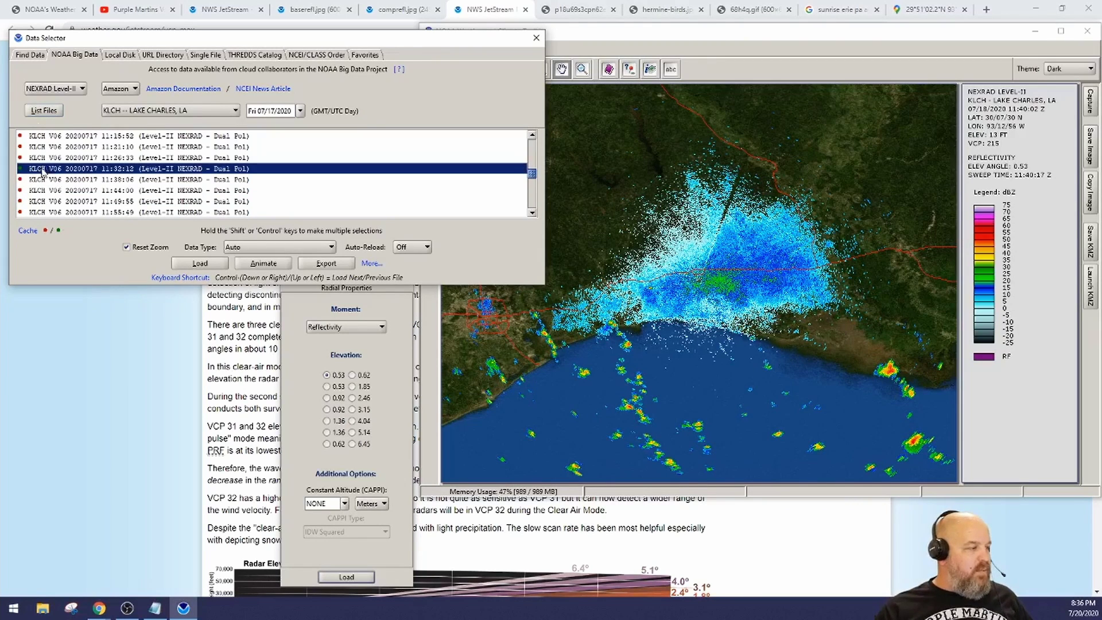
{"action": "left_click", "coordinate": [199, 265]}
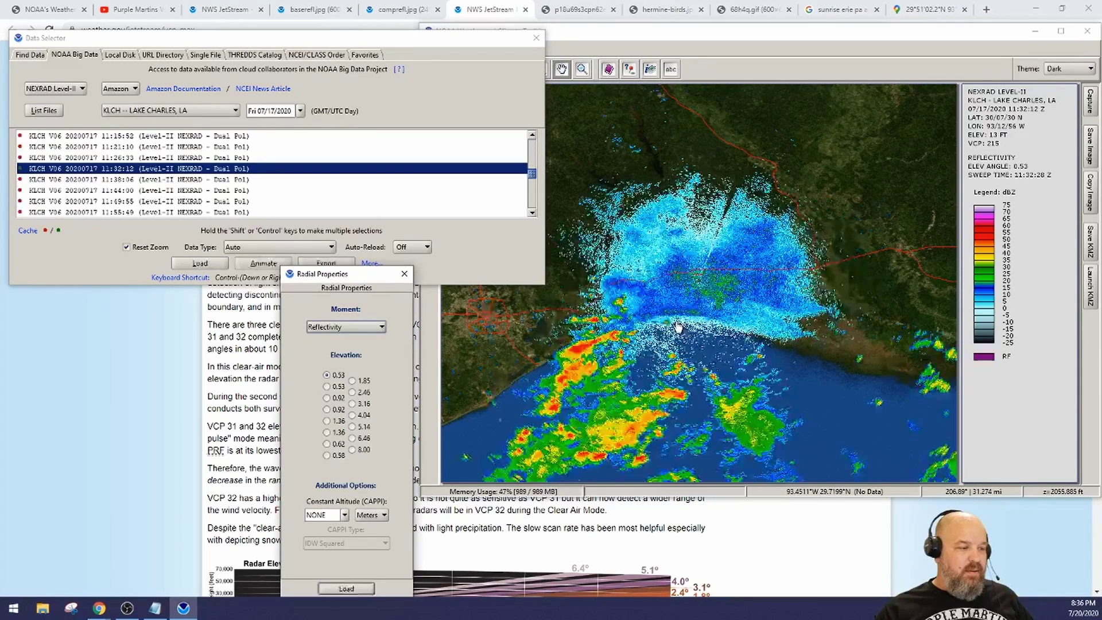
List the Lake Charles radar files for 07/16/2020 and load the 11:26:54 scan
{"action": "left_click", "coordinate": [300, 111]}
{"action": "left_click", "coordinate": [334, 183]}
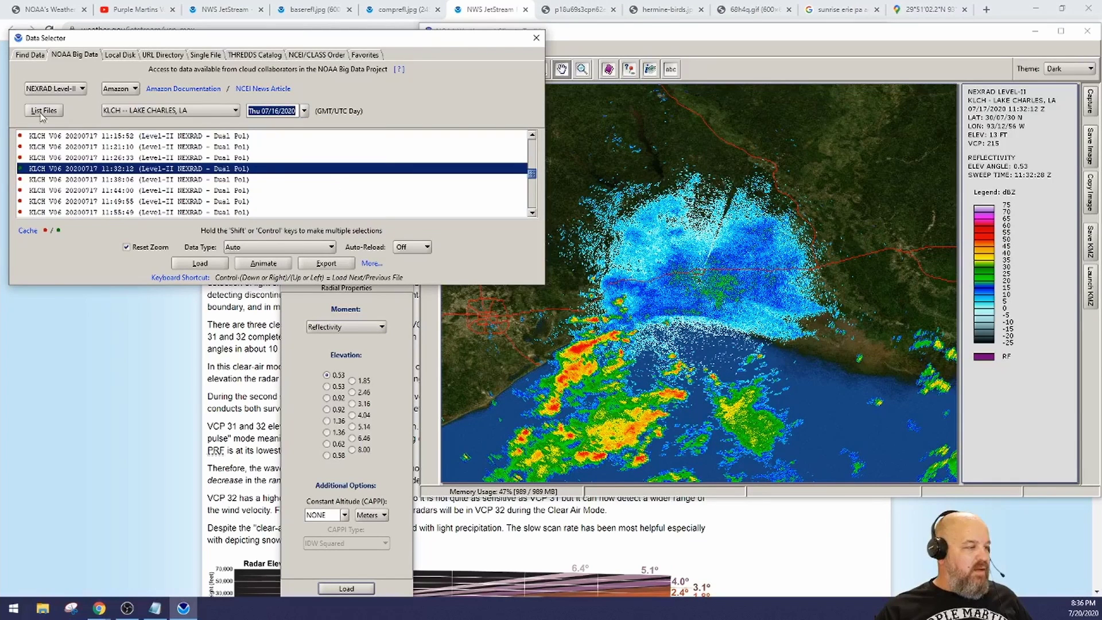
{"action": "left_click", "coordinate": [48, 112]}
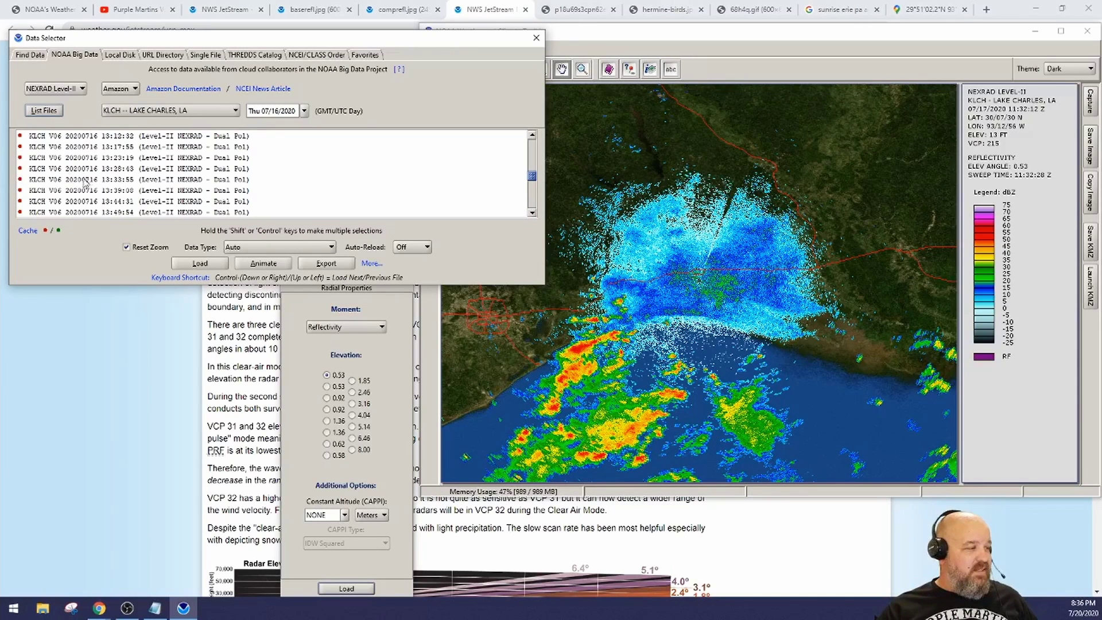
{"action": "scroll", "coordinate": [92, 176], "scroll_direction": "up", "scroll_amount": 8}
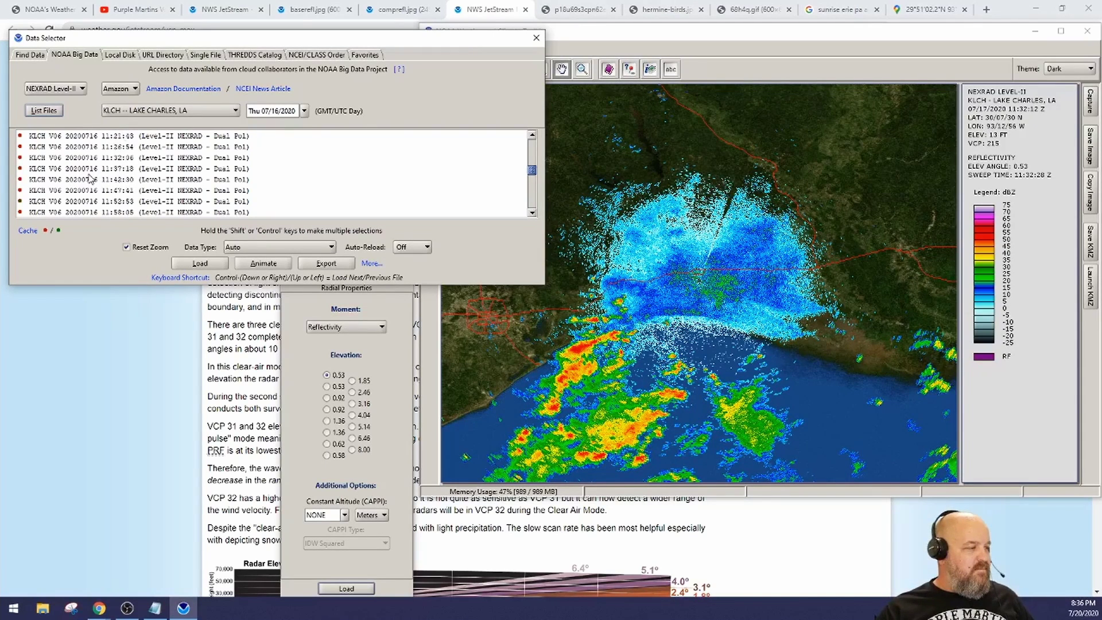
{"action": "left_click", "coordinate": [70, 181]}
{"action": "left_click", "coordinate": [195, 265]}
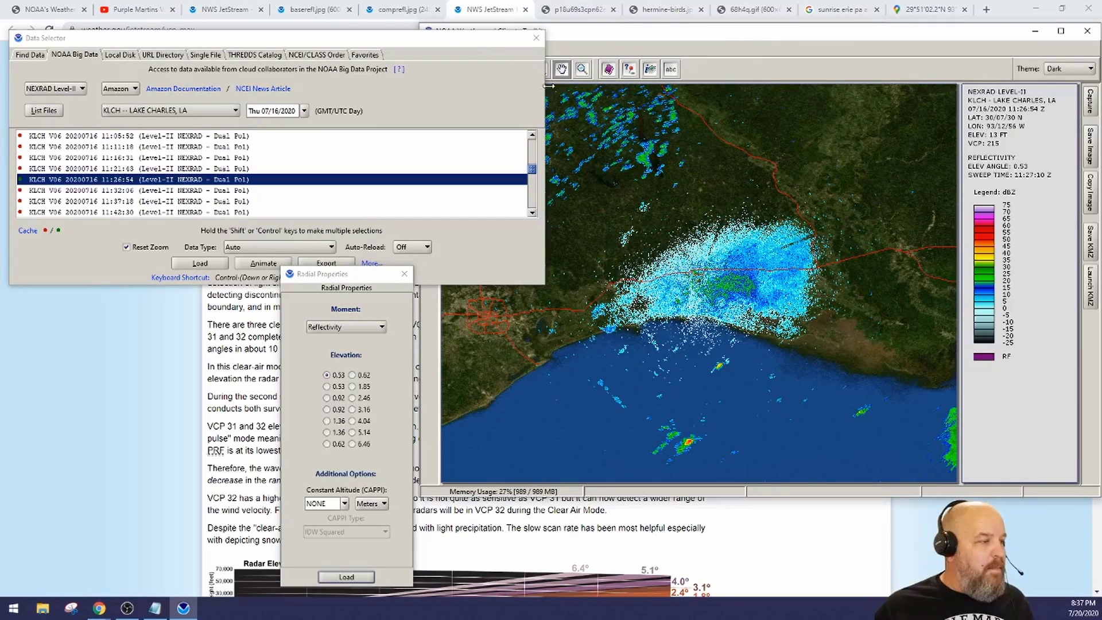
Narrow the Data Selector window to uncover the radar map, and compare the map with the Lake Charles area in Google Maps
{"action": "left_click_drag", "start_coordinate": [549, 86], "coordinate": [378, 86]}
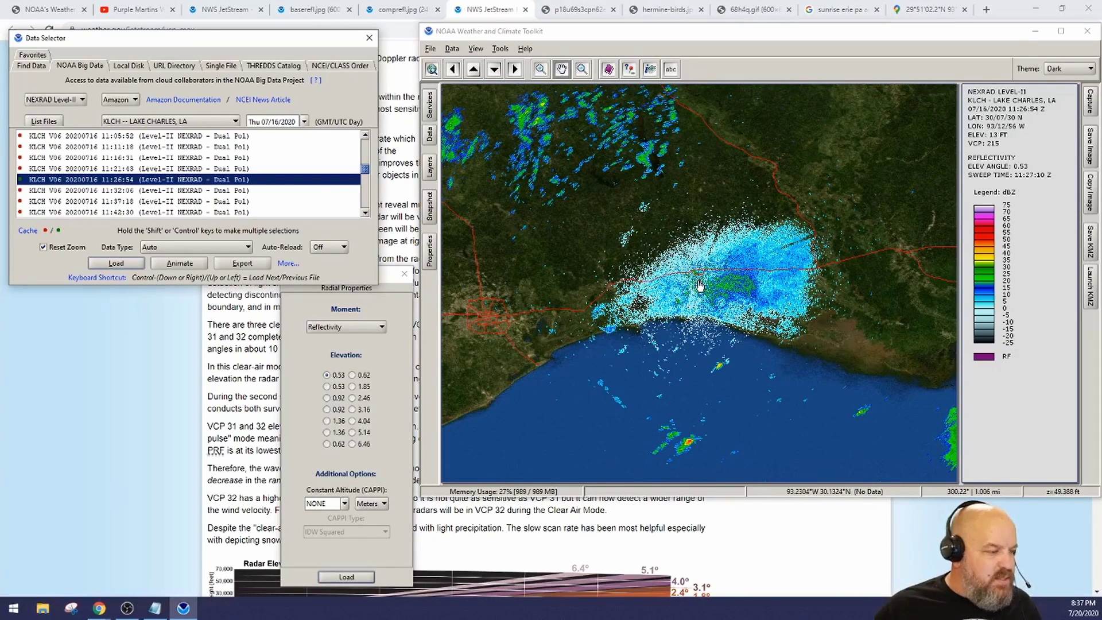
{"action": "left_click", "coordinate": [930, 9]}
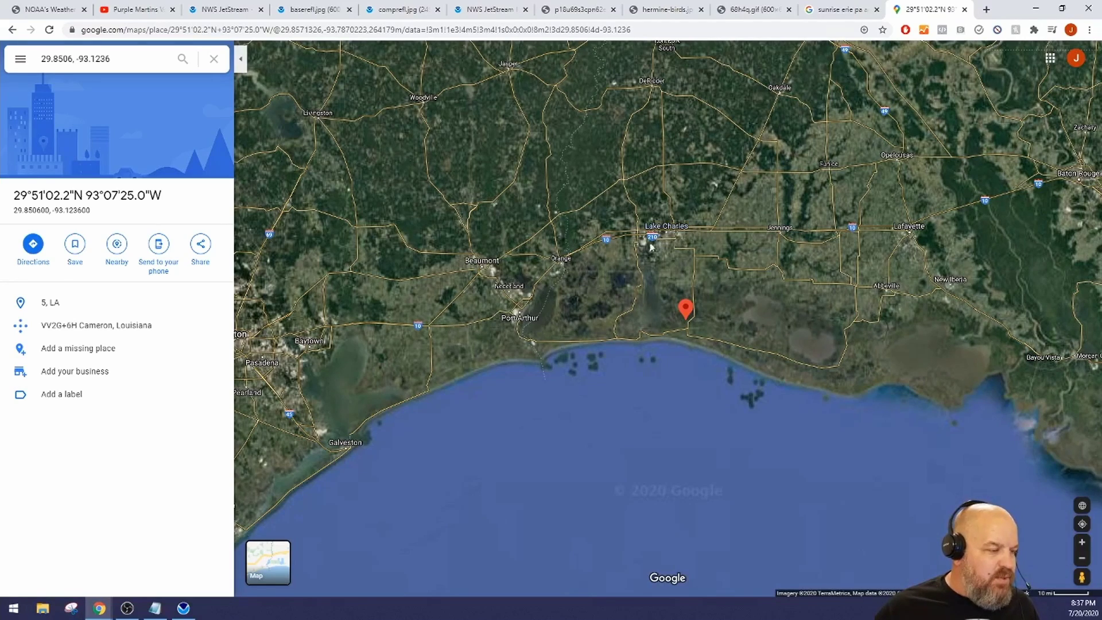
{"action": "left_click", "coordinate": [183, 607]}
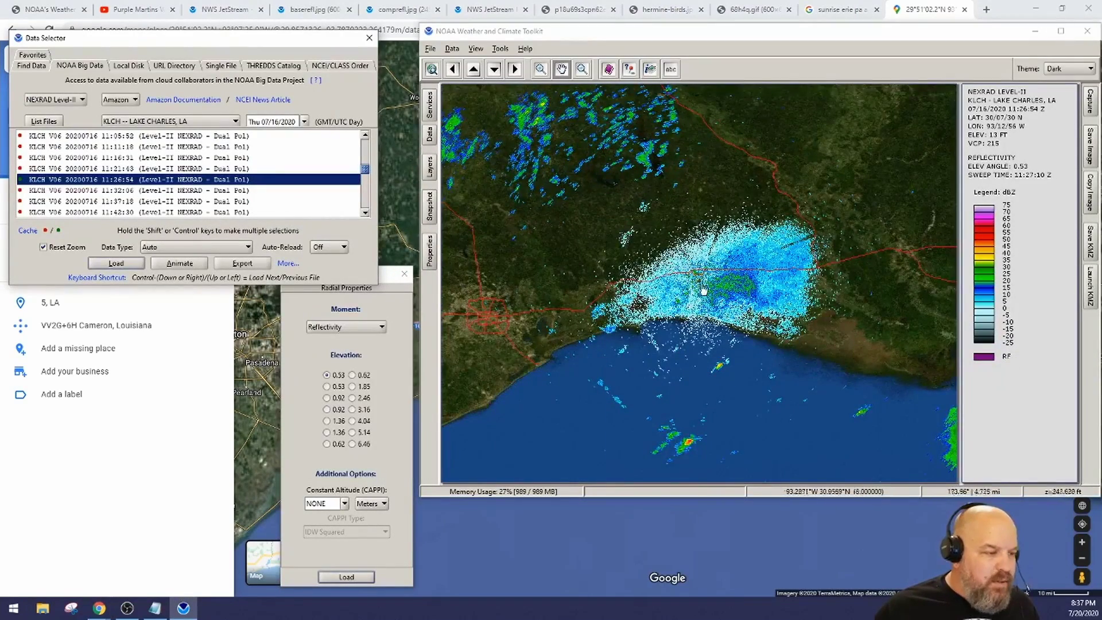
{"action": "key", "text": "Return"}
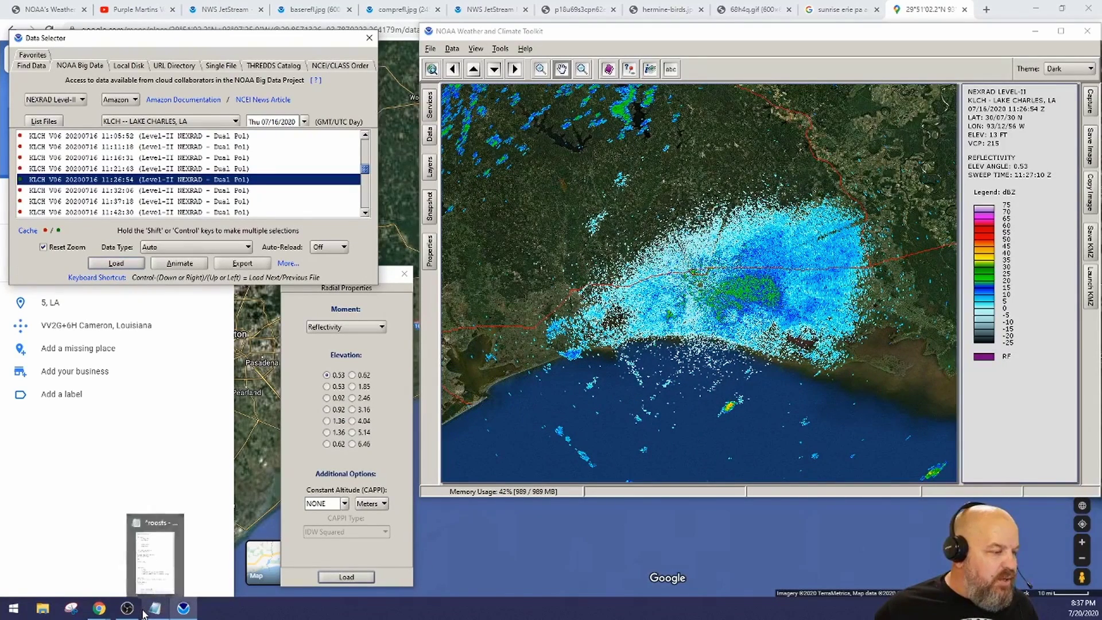
Switch to the browser, check the pinned location south of Lake Charles in Google Maps, and return to the Weather and Climate Toolkit
{"action": "mouse_move", "coordinate": [101, 613]}
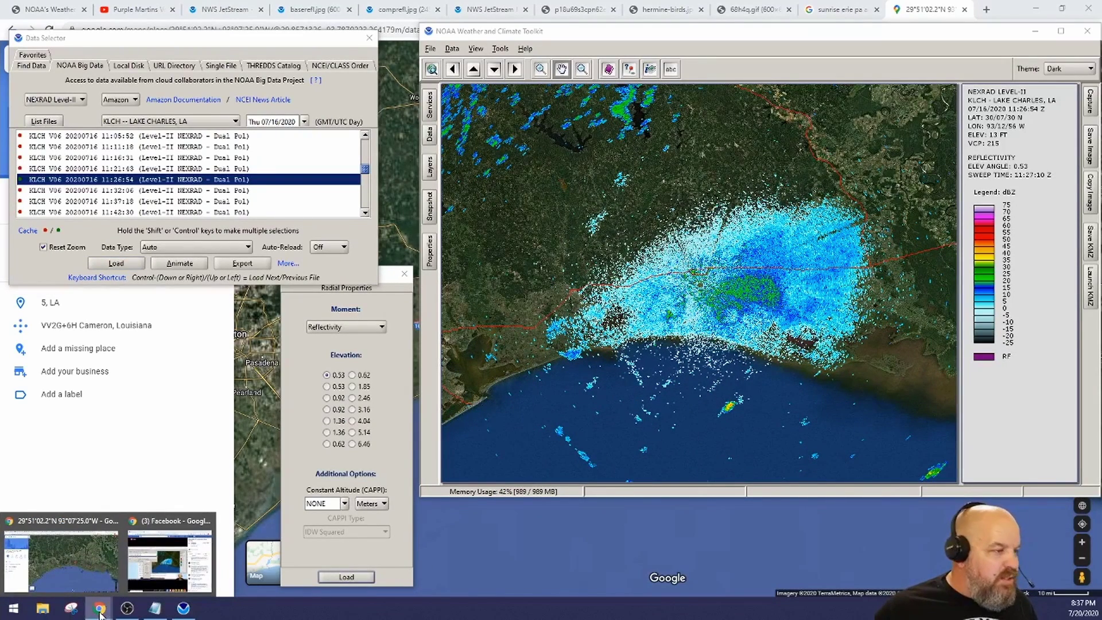
{"action": "left_click", "coordinate": [825, 7]}
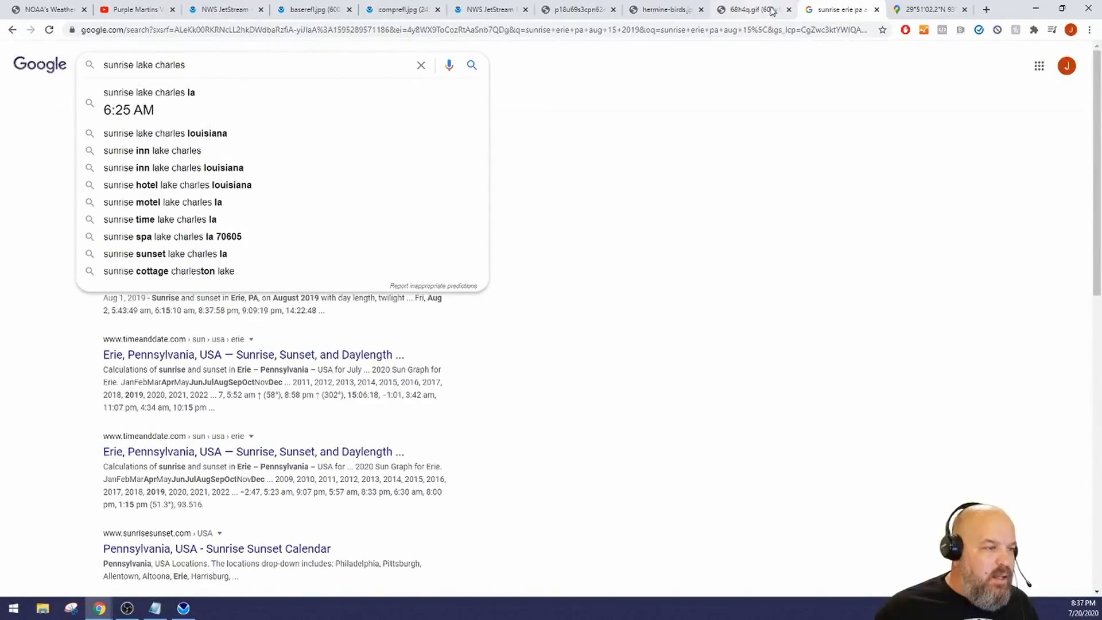
{"action": "left_click", "coordinate": [931, 14]}
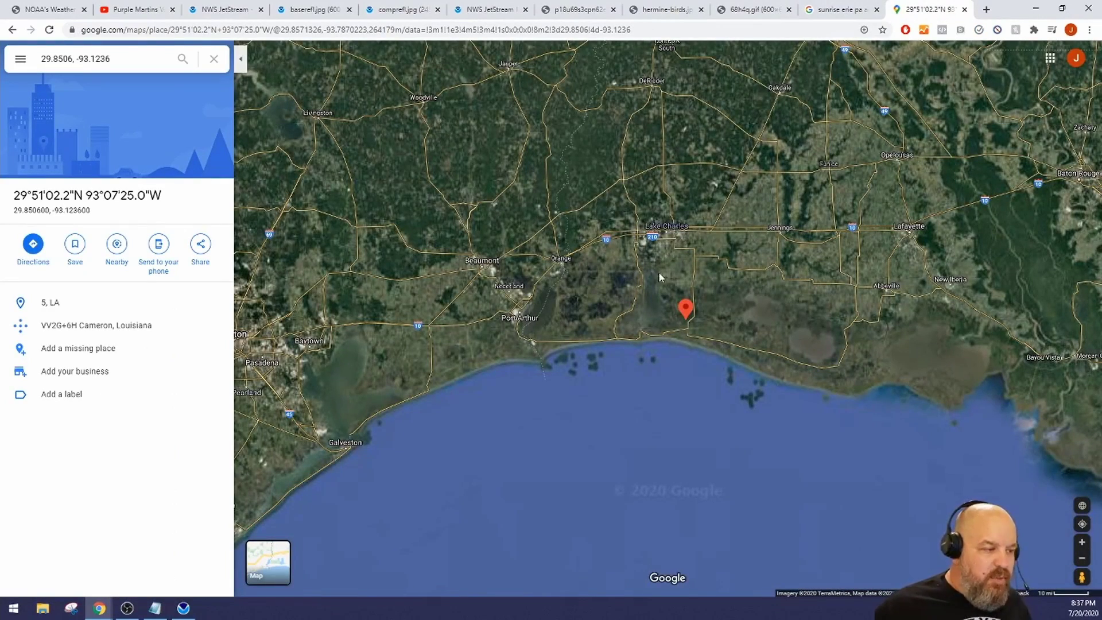
{"action": "left_click", "coordinate": [183, 608]}
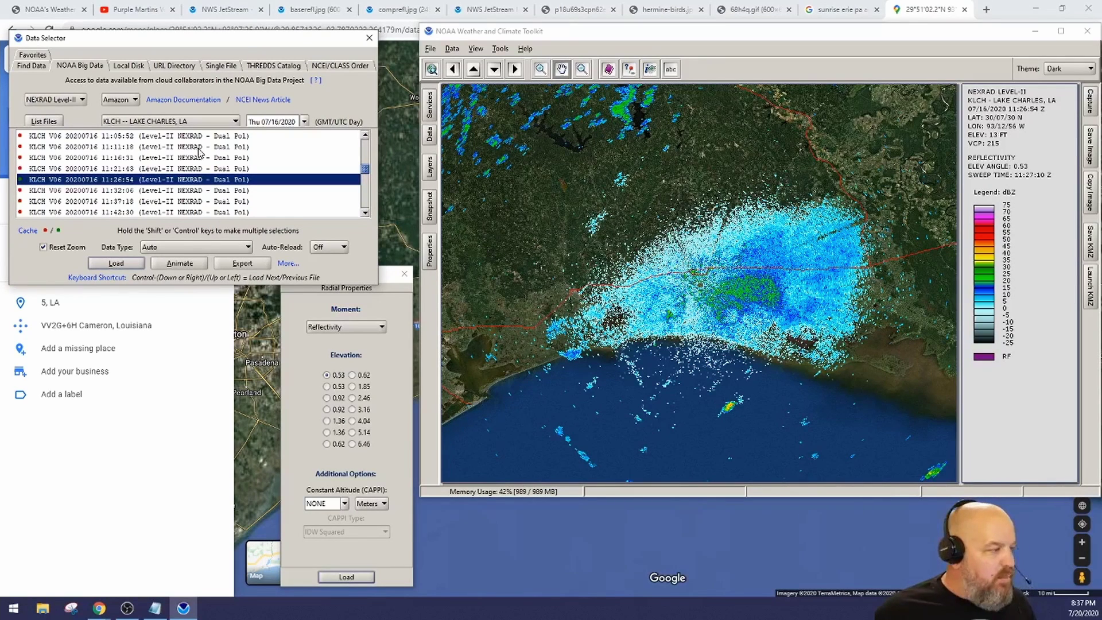
Load the 07/16/2020 11:21:43 scan, and reload it with Reset Zoom turned off
{"action": "left_click", "coordinate": [106, 172]}
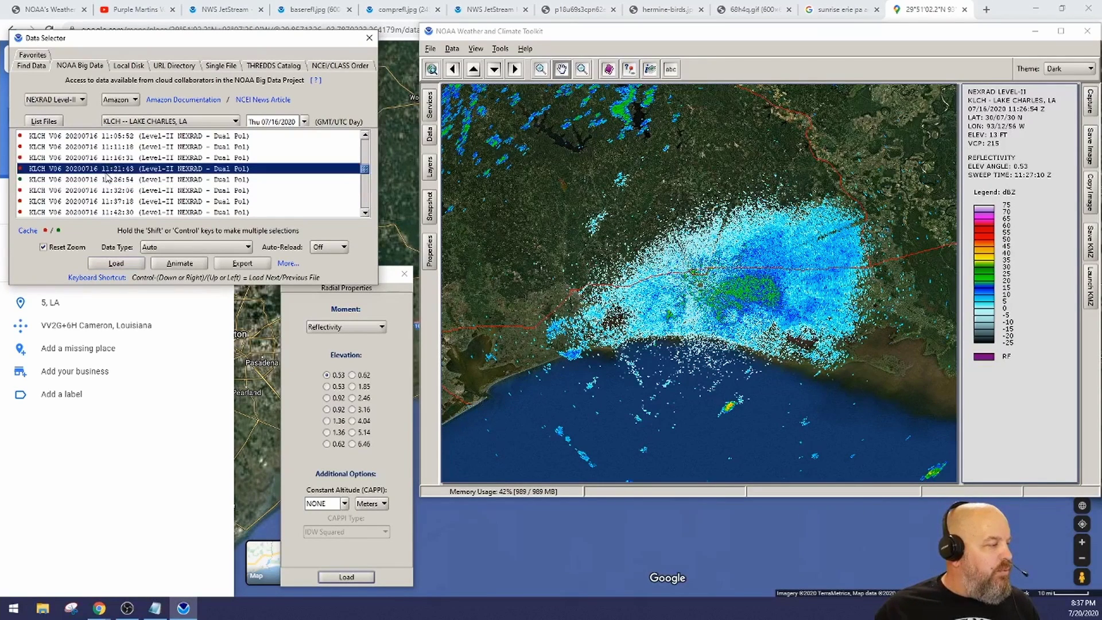
{"action": "left_click", "coordinate": [121, 267]}
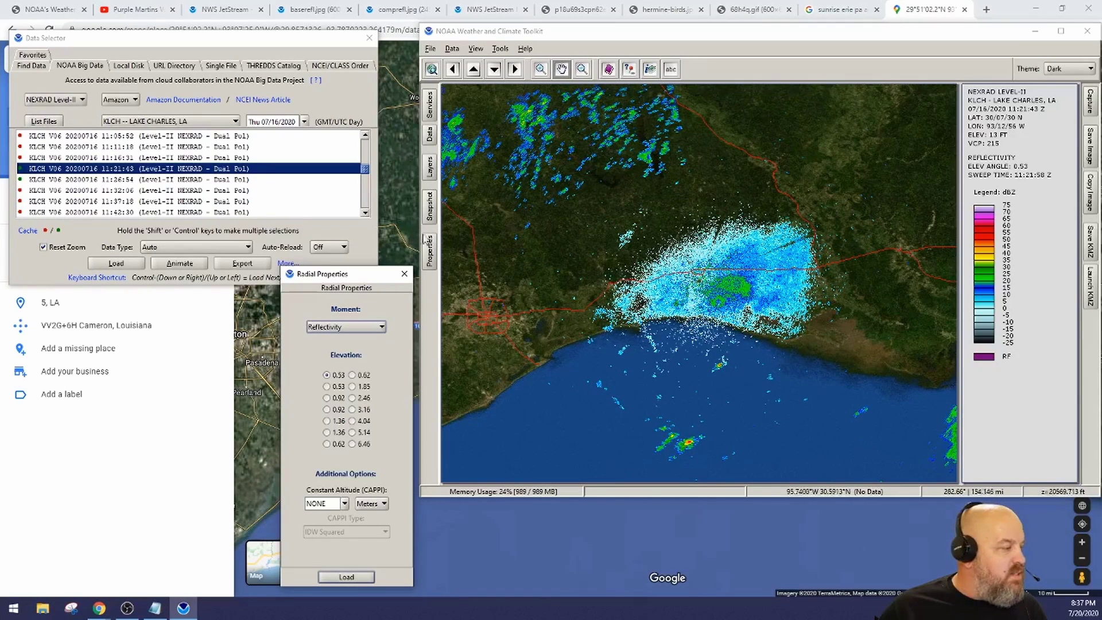
{"action": "left_click", "coordinate": [48, 248]}
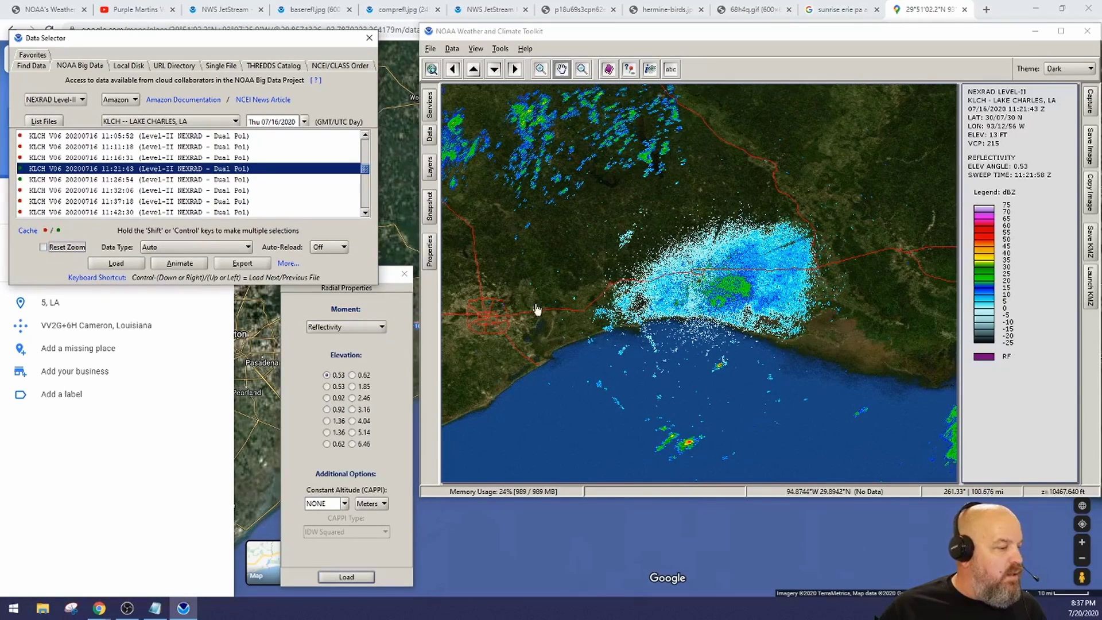
{"action": "scroll", "coordinate": [688, 304], "scroll_direction": "up", "scroll_amount": 2}
{"action": "scroll", "coordinate": [688, 304], "scroll_direction": "up", "scroll_amount": 1}
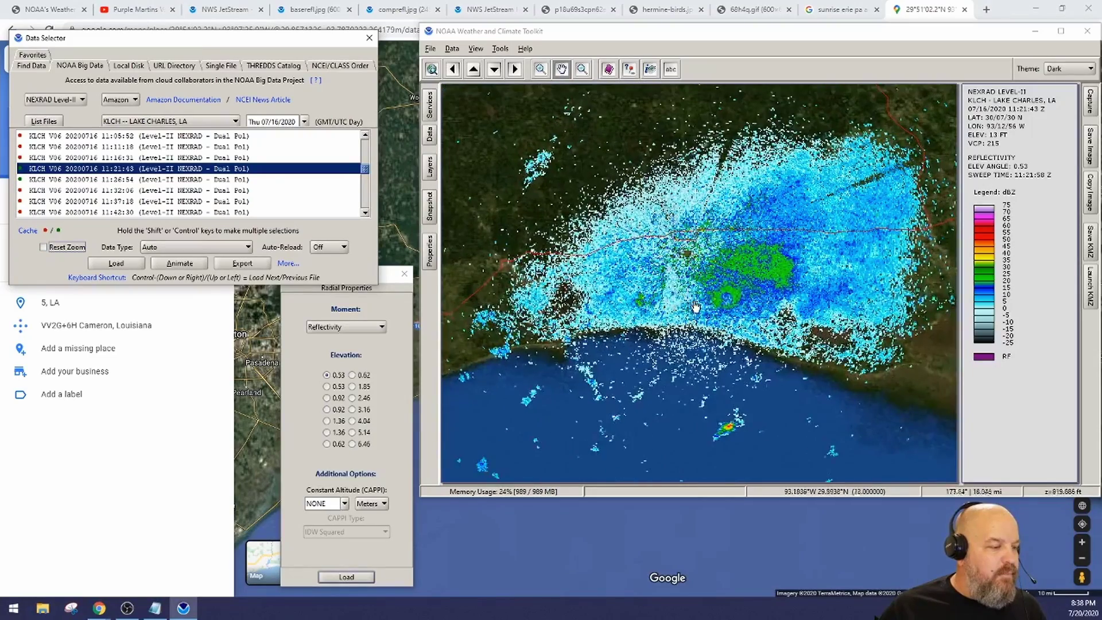
{"action": "left_click", "coordinate": [116, 263]}
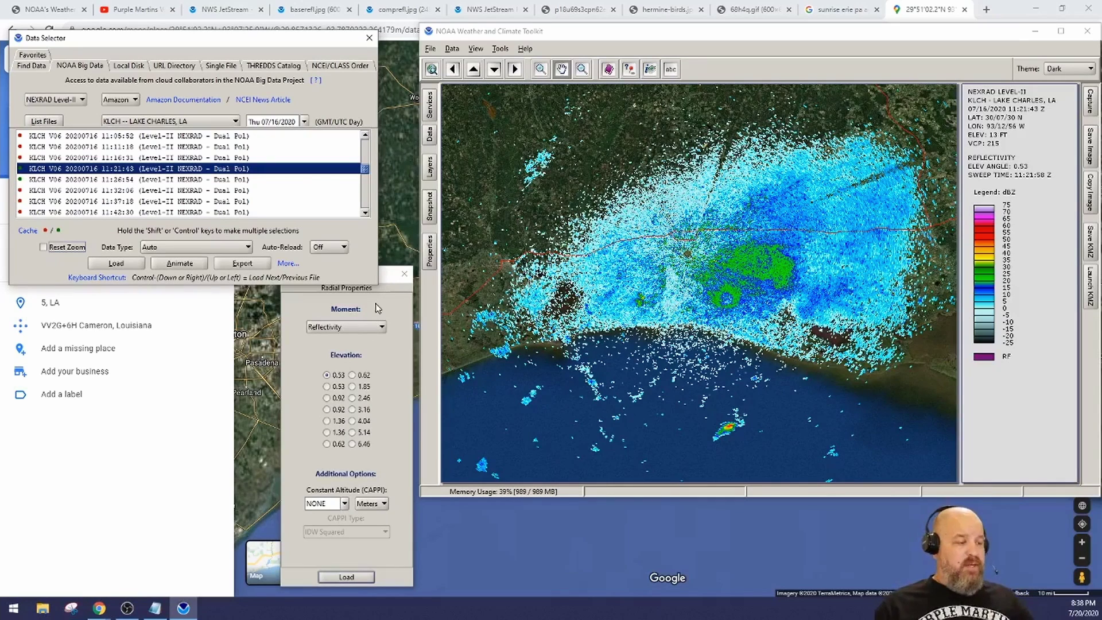
Load the RadialVelocity moment of the 11:21:43 scan at the 0.53 elevation
{"action": "left_click", "coordinate": [354, 332]}
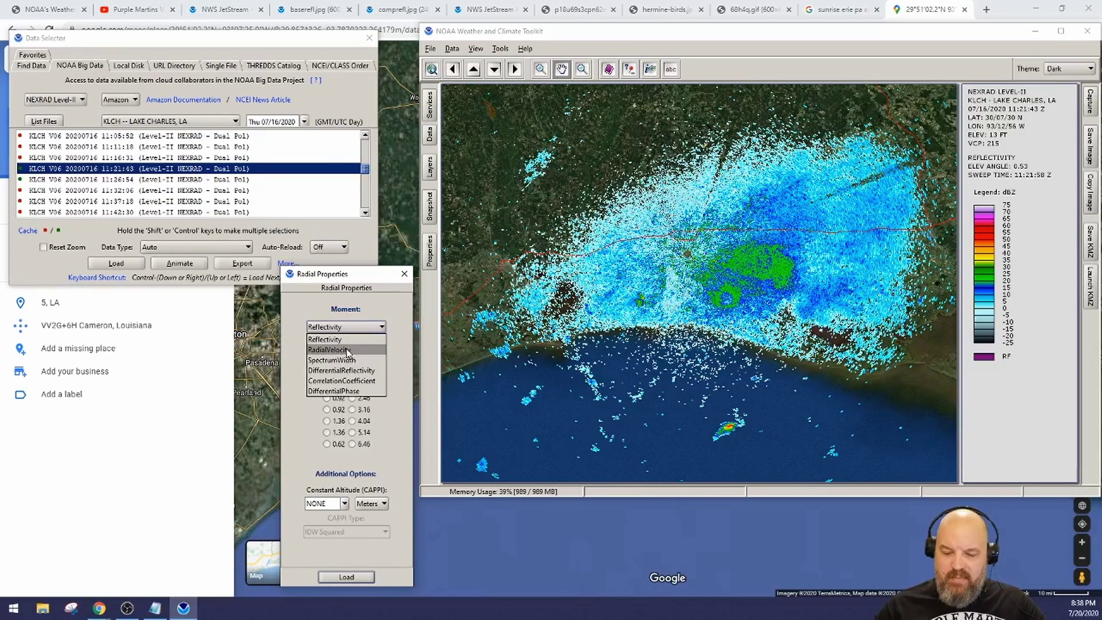
{"action": "left_click", "coordinate": [346, 350]}
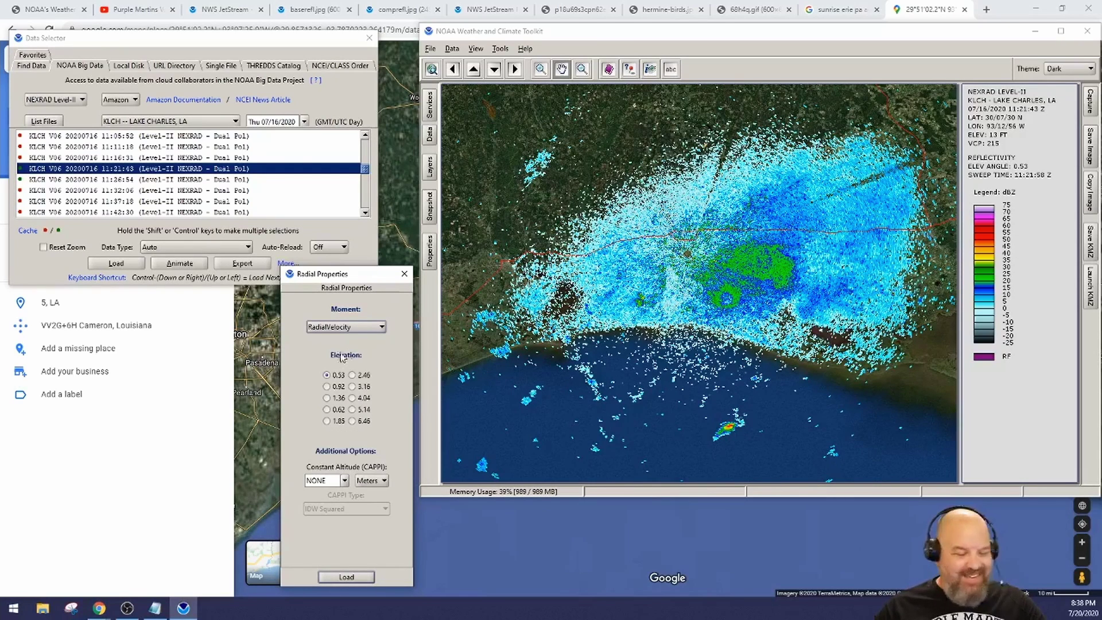
{"action": "left_click", "coordinate": [339, 578]}
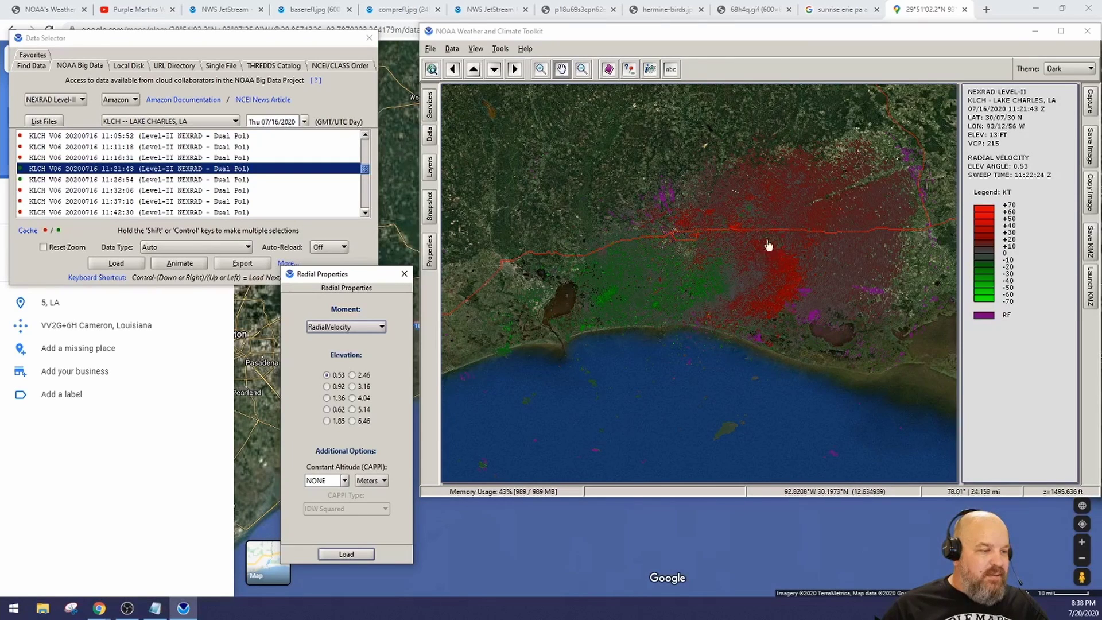
Load the CorrelationCoefficient moment of the 11:21:43 scan at the 0.53 elevation
{"action": "left_click", "coordinate": [370, 331]}
{"action": "left_click", "coordinate": [357, 386]}
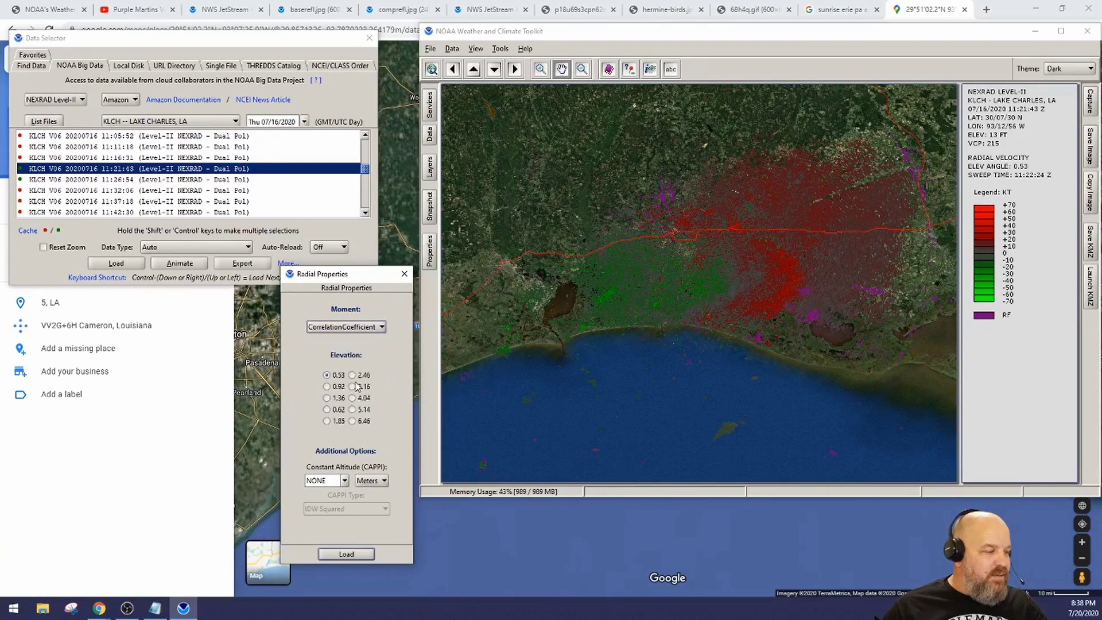
{"action": "left_click", "coordinate": [347, 555]}
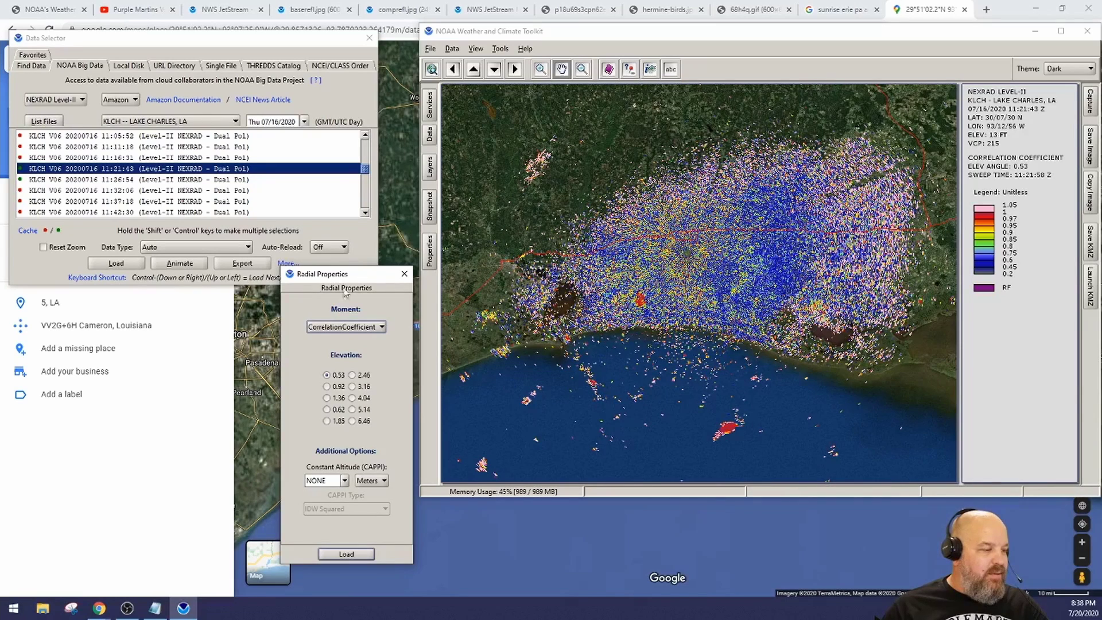
Set the moment back to Reflectivity and reload the 11:21:43 scan at the 0.53 elevation
{"action": "left_click", "coordinate": [341, 327]}
{"action": "left_click", "coordinate": [325, 343]}
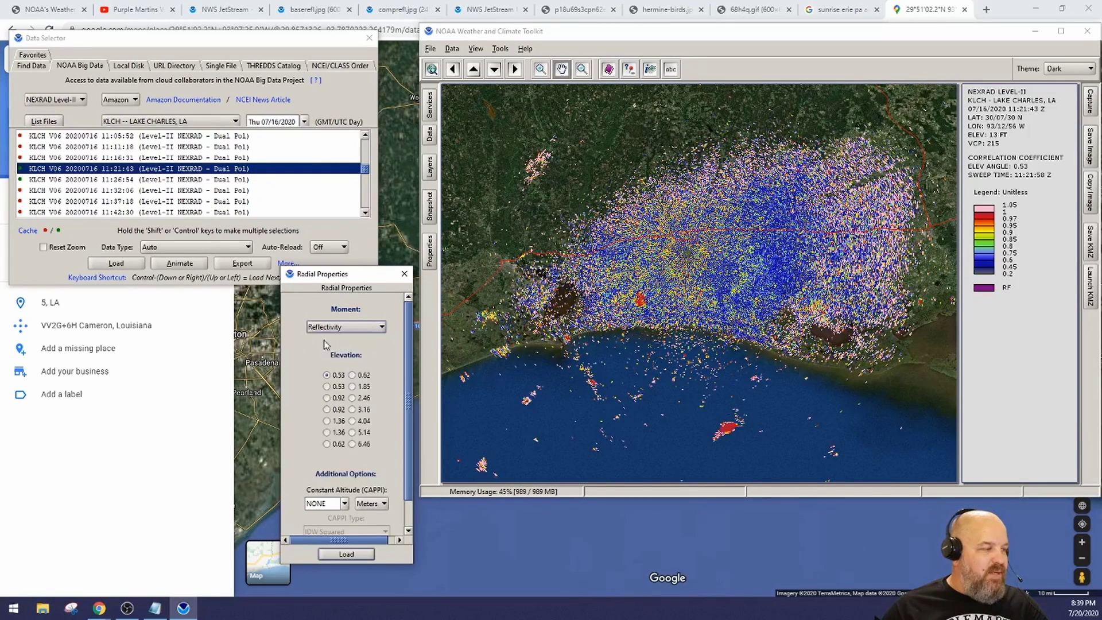
{"action": "left_click", "coordinate": [346, 555]}
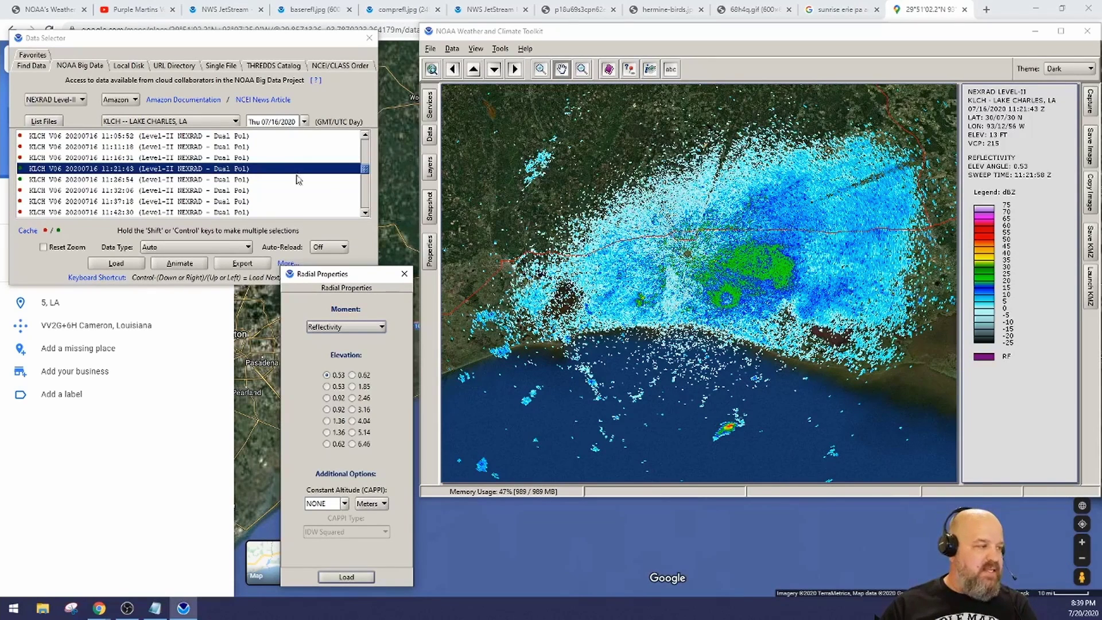
Load the 11:16:31 scan and examine the green echo southeast of the Lake Charles radar up close
{"action": "left_click", "coordinate": [175, 158]}
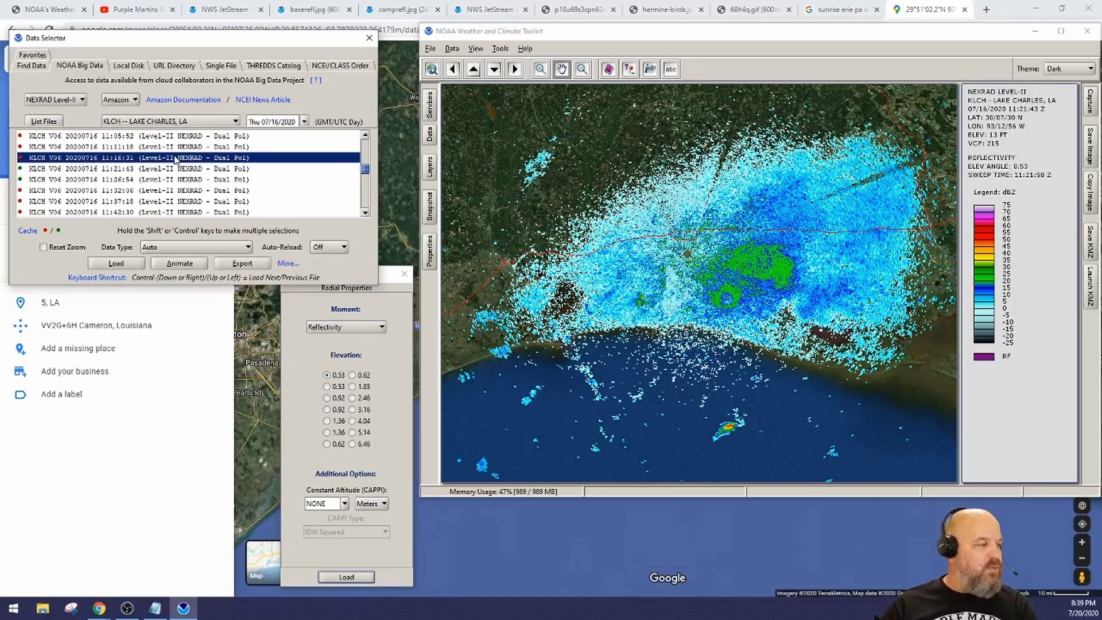
{"action": "left_click", "coordinate": [117, 263]}
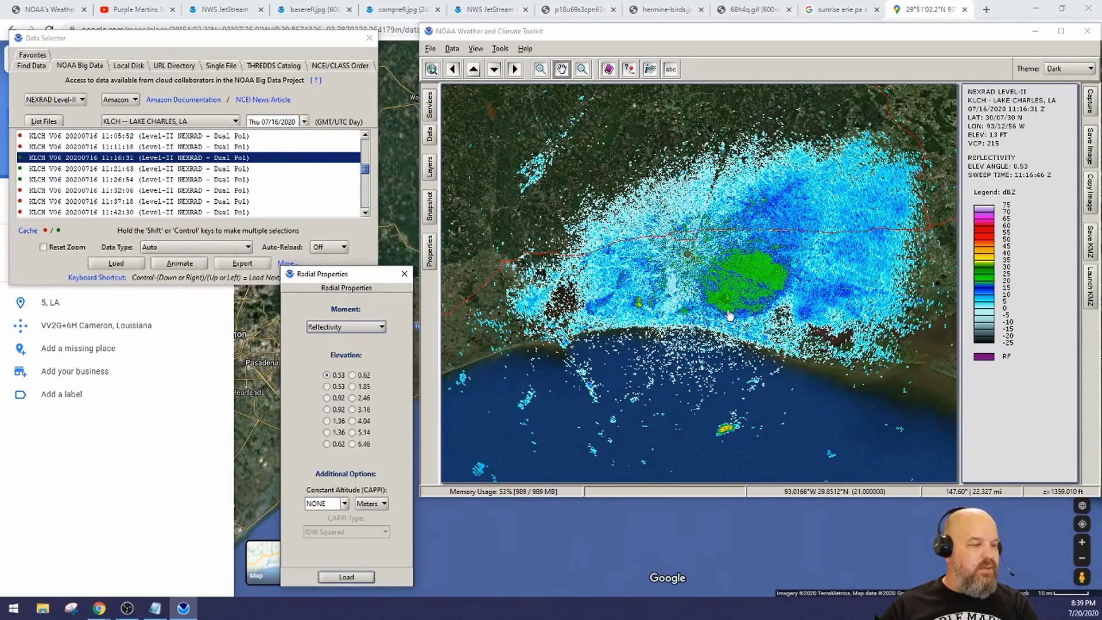
{"action": "scroll", "coordinate": [726, 312], "scroll_direction": "up", "scroll_amount": 3}
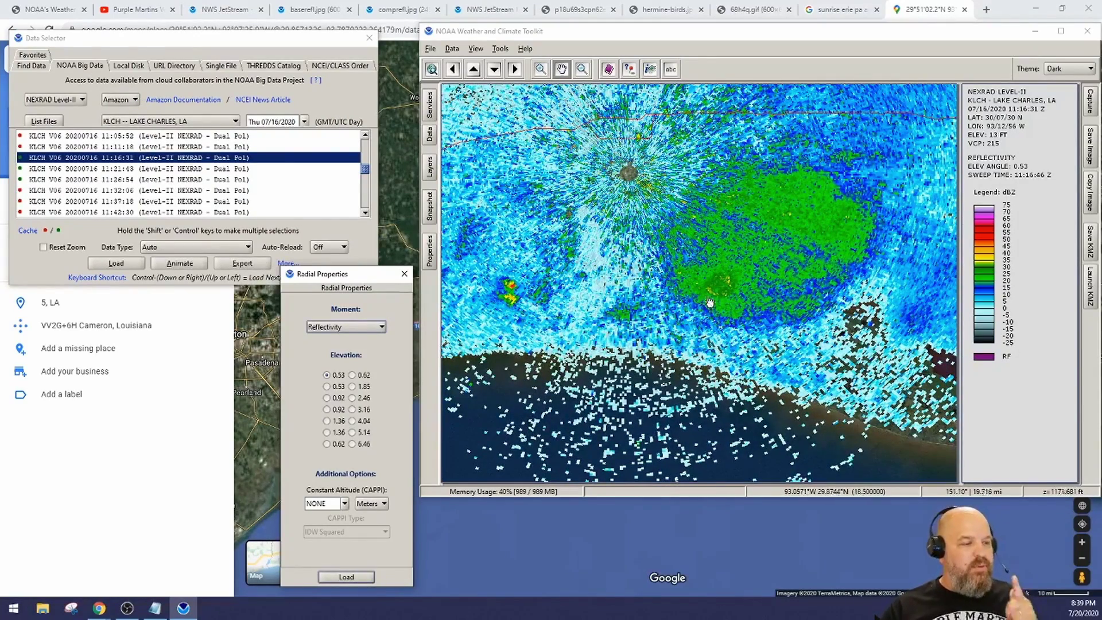
{"action": "scroll", "coordinate": [719, 303], "scroll_direction": "up", "scroll_amount": 1}
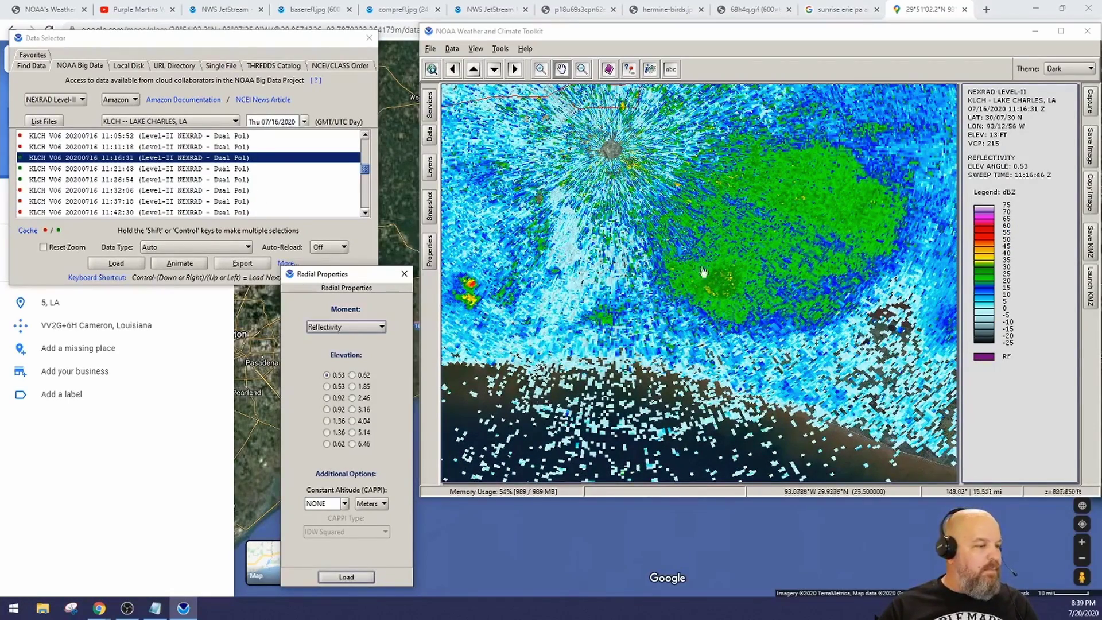
{"action": "scroll", "coordinate": [720, 286], "scroll_direction": "up", "scroll_amount": 1}
Step back through the 07/16/2020 scans by loading 11:11:18 and 11:05:52
{"action": "double_click", "coordinate": [133, 157]}
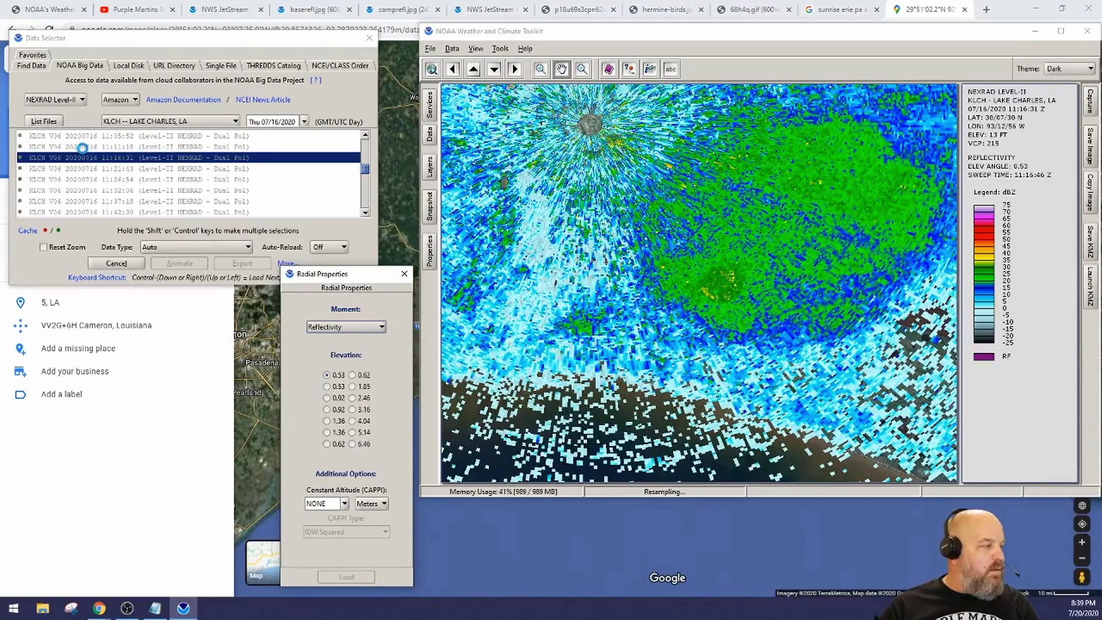
{"action": "left_click", "coordinate": [81, 146]}
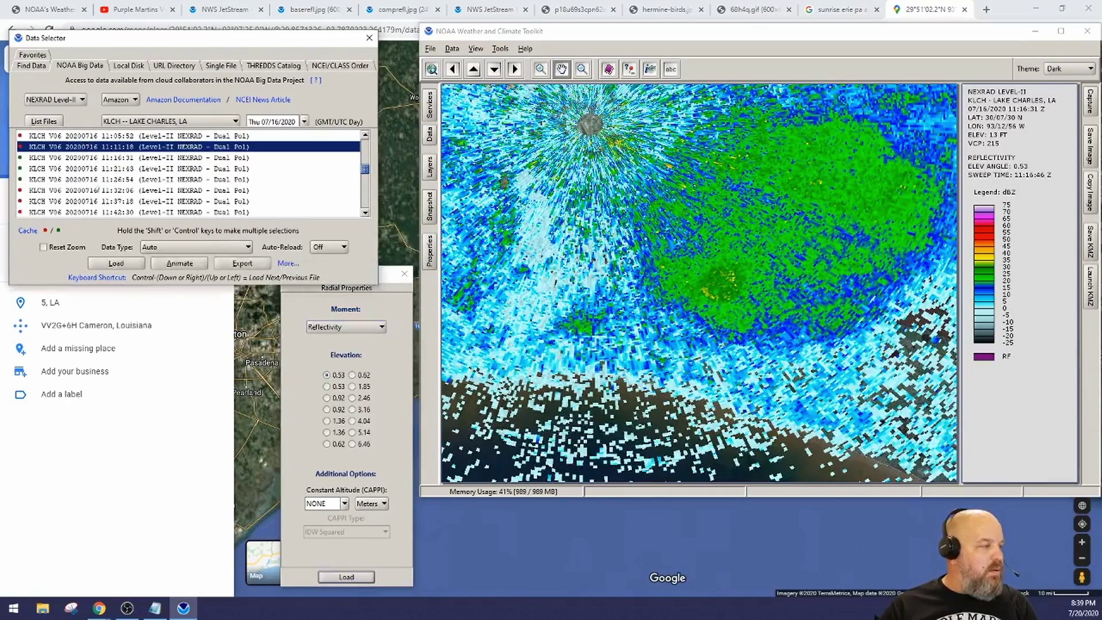
{"action": "left_click", "coordinate": [116, 264]}
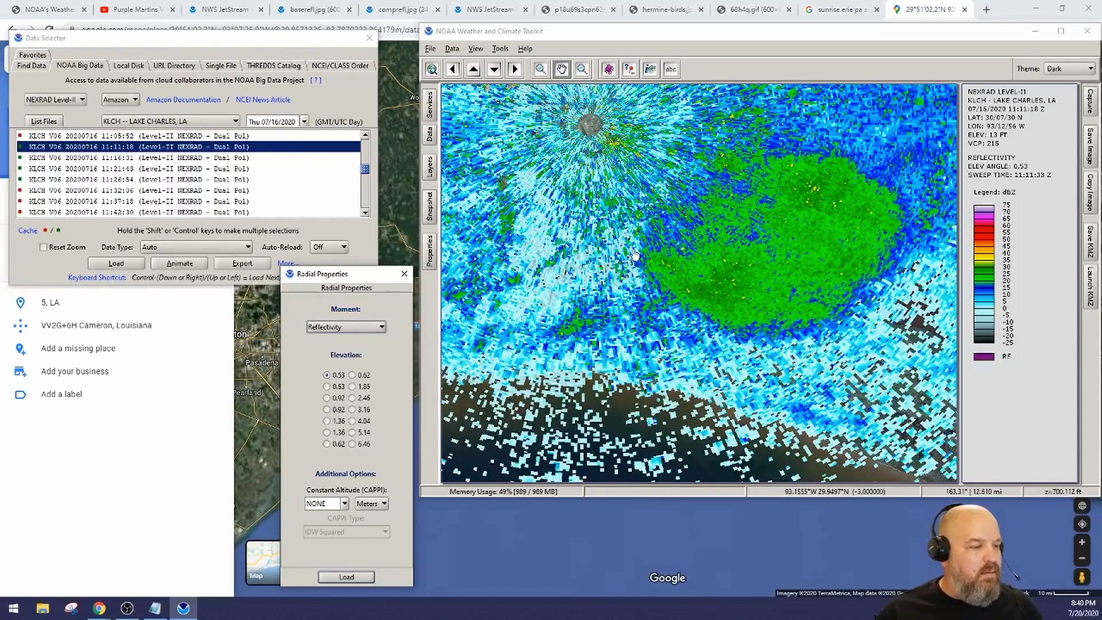
{"action": "left_click", "coordinate": [87, 136]}
{"action": "left_click", "coordinate": [118, 263]}
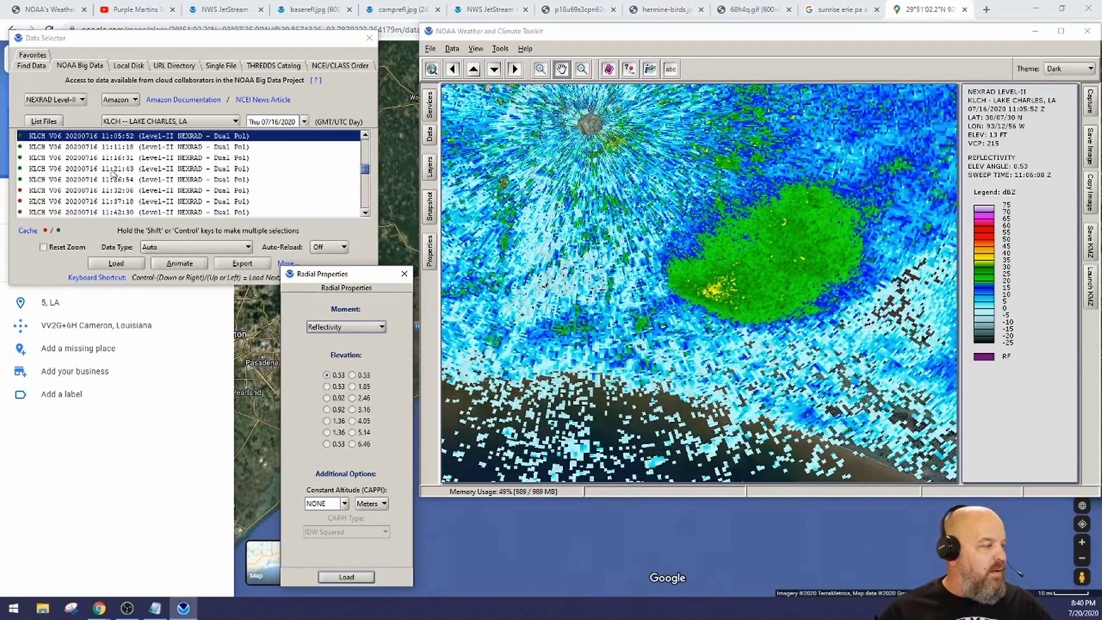
Continue to earlier 07/16/2020 scans by loading 10:57:35 and 10:49:16
{"action": "scroll", "coordinate": [113, 173], "scroll_direction": "up", "scroll_amount": 2}
{"action": "left_click", "coordinate": [109, 190]}
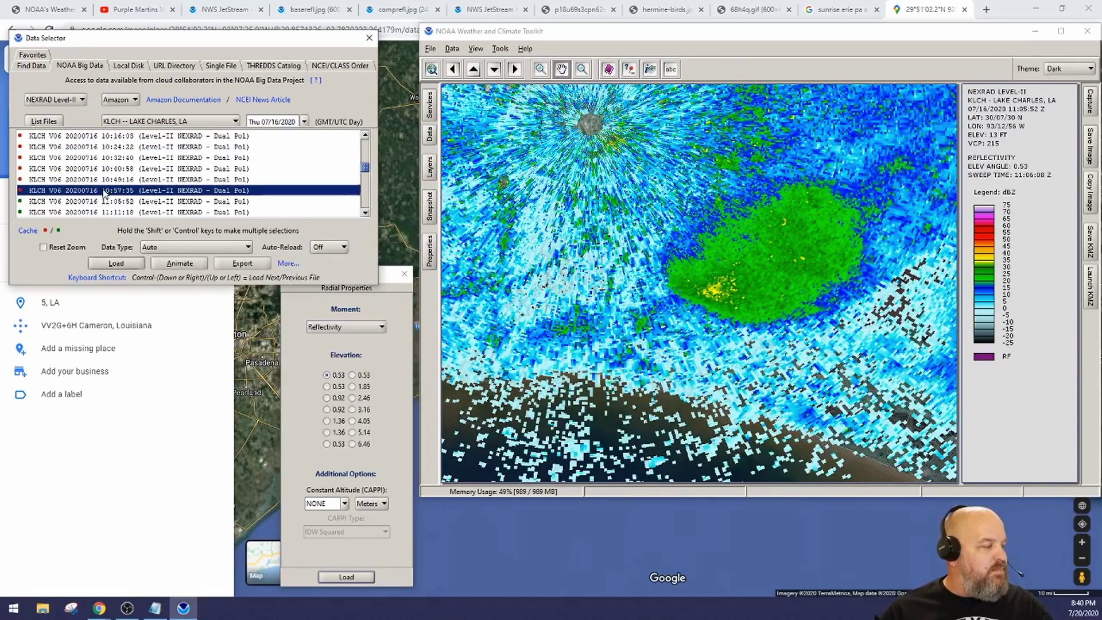
{"action": "left_click", "coordinate": [112, 264]}
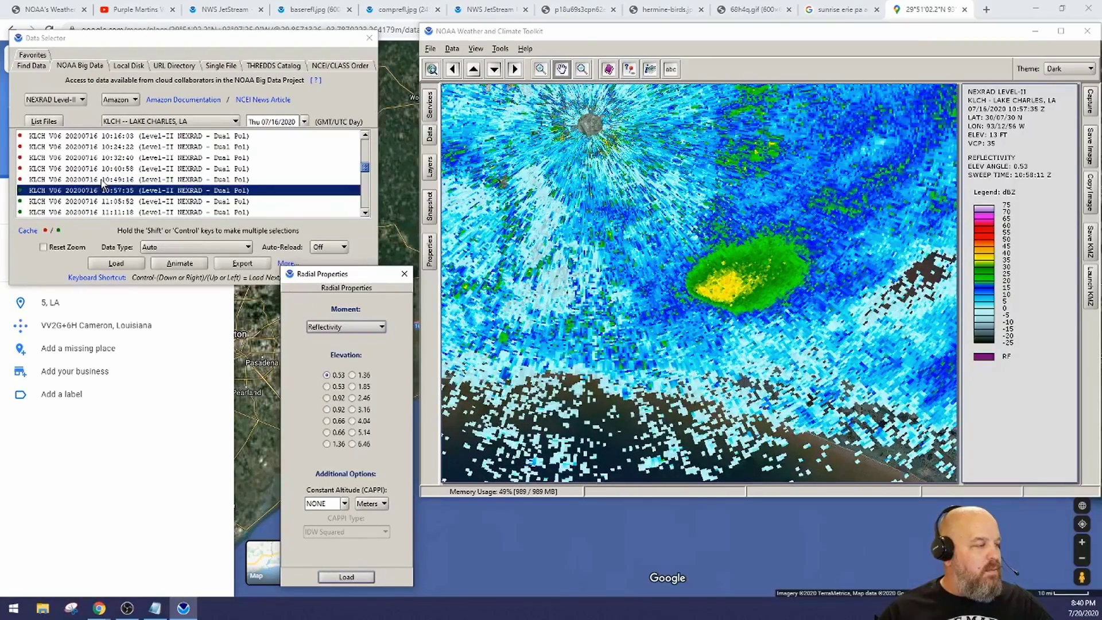
{"action": "left_click", "coordinate": [102, 180]}
{"action": "left_click", "coordinate": [110, 266]}
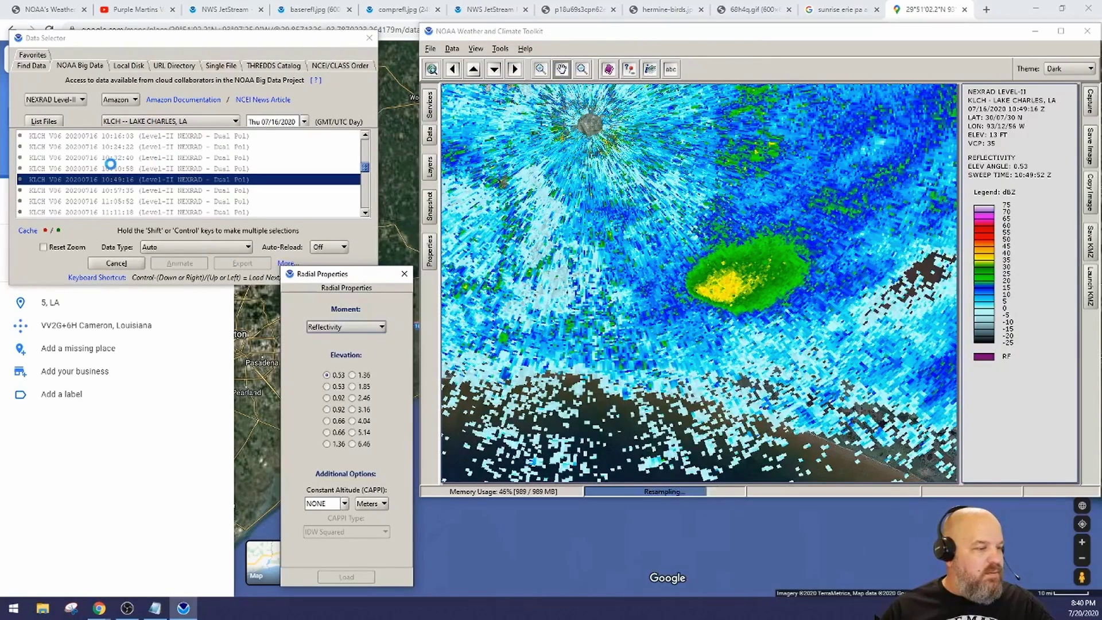
Load the 10:40:58 scan for comparison and return to the 10:49:16 scan
{"action": "left_click", "coordinate": [67, 170]}
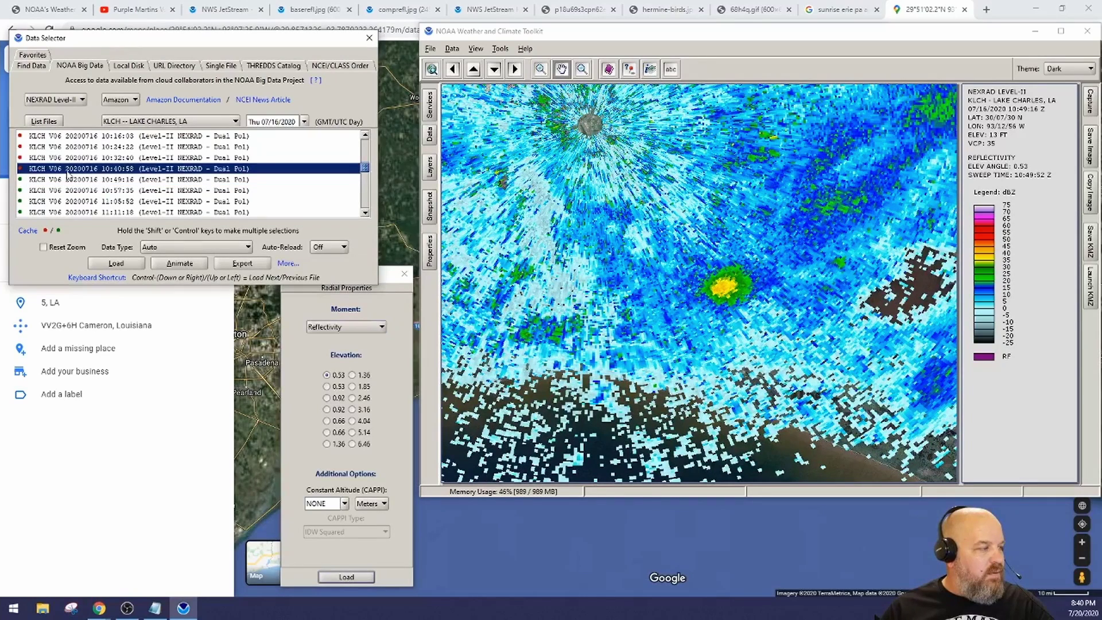
{"action": "left_click", "coordinate": [108, 266]}
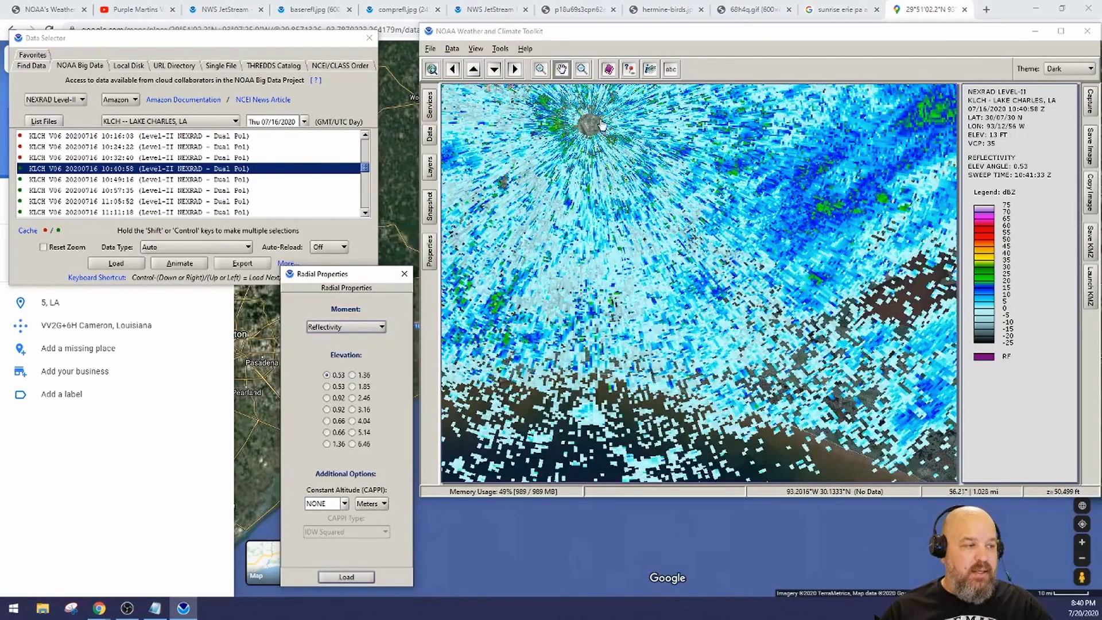
{"action": "left_click", "coordinate": [90, 179]}
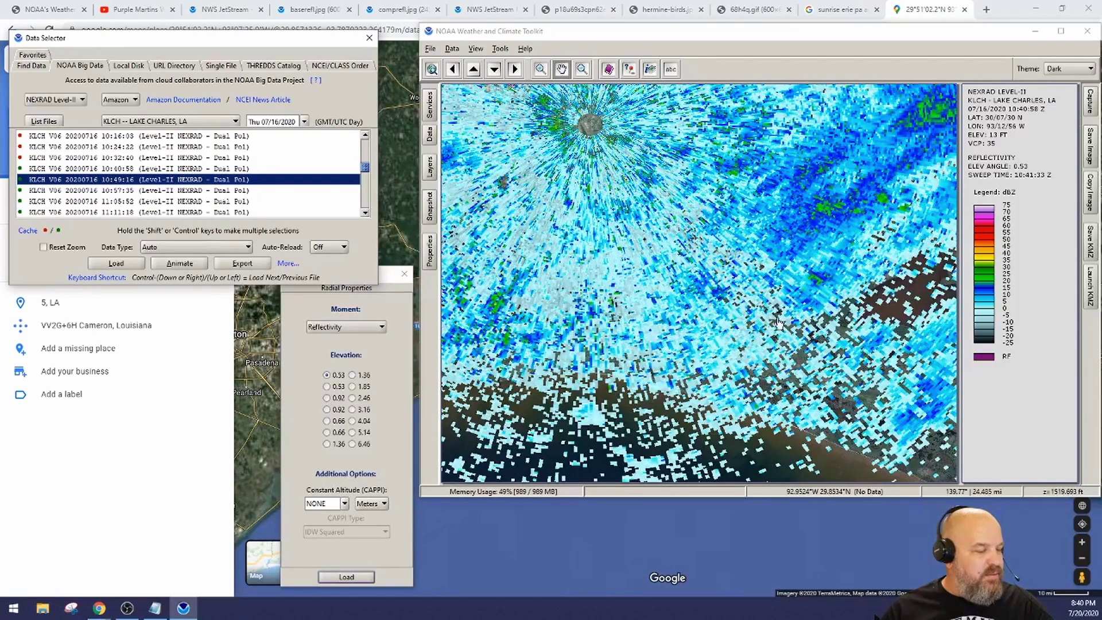
{"action": "left_click", "coordinate": [115, 264]}
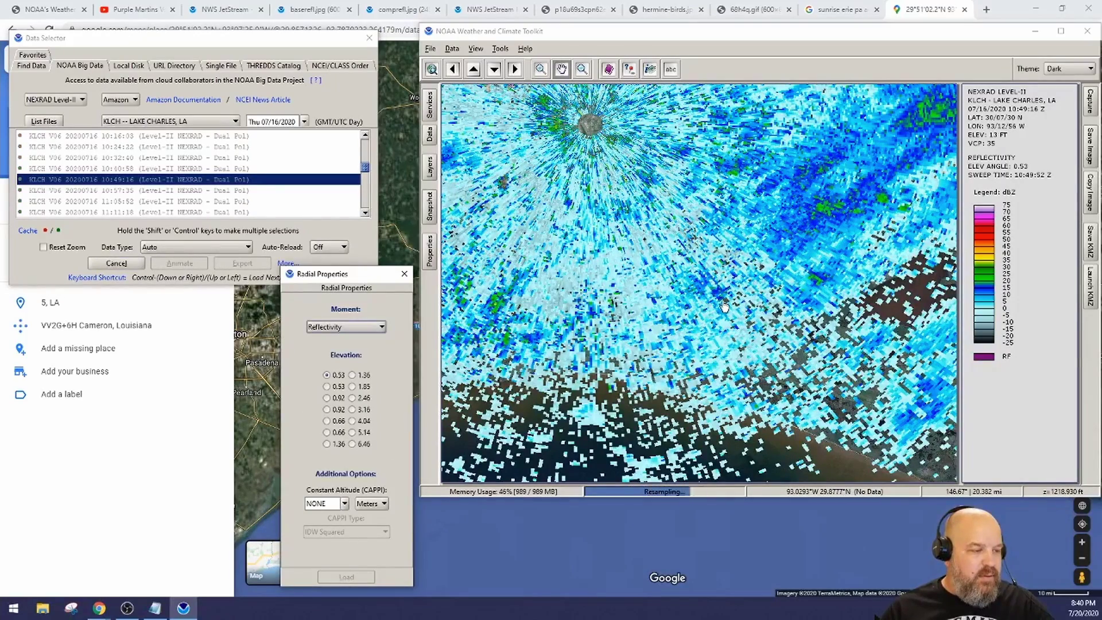
Examine the yellow-centred echo southeast of the radar up close, and load the 10:40:58 scan for the same area
{"action": "scroll", "coordinate": [724, 304], "scroll_direction": "up", "scroll_amount": 4}
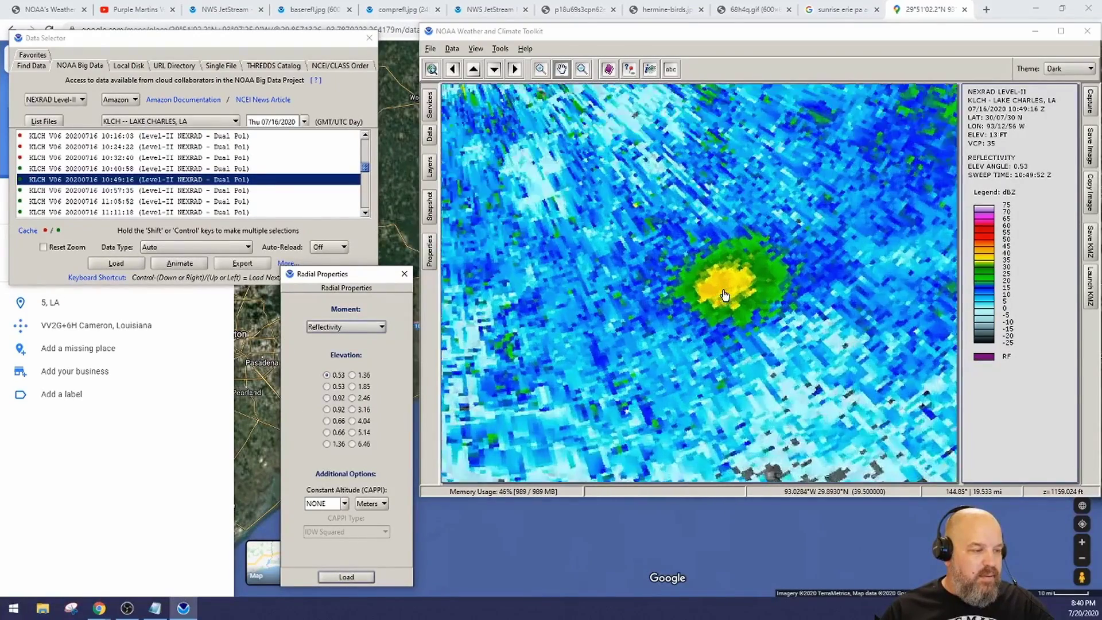
{"action": "left_click", "coordinate": [733, 291]}
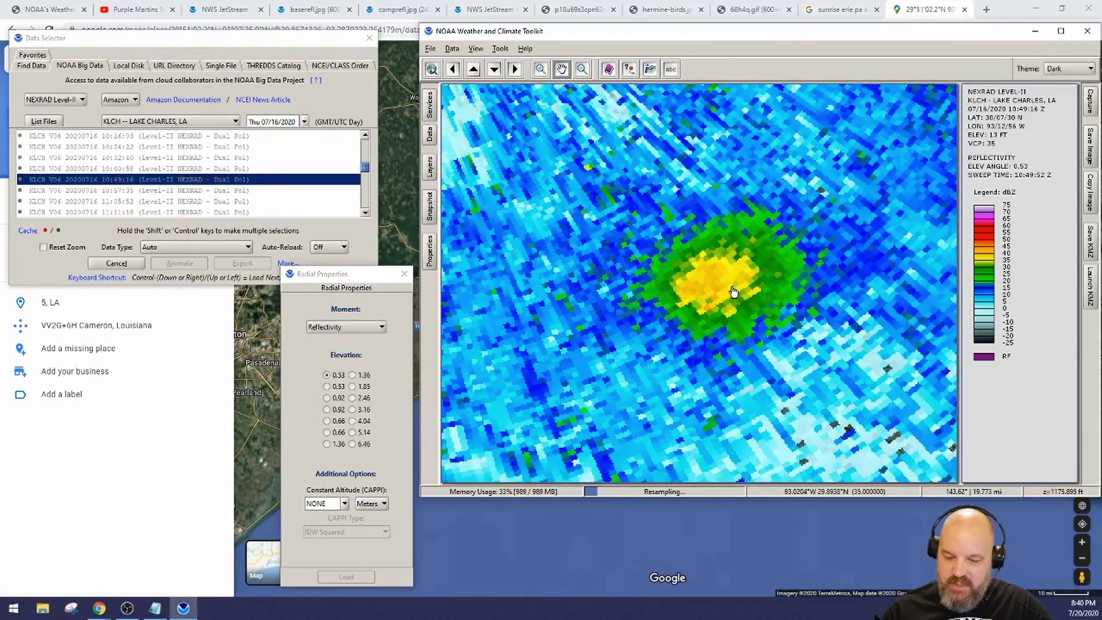
{"action": "left_click", "coordinate": [89, 169]}
{"action": "left_click", "coordinate": [123, 263]}
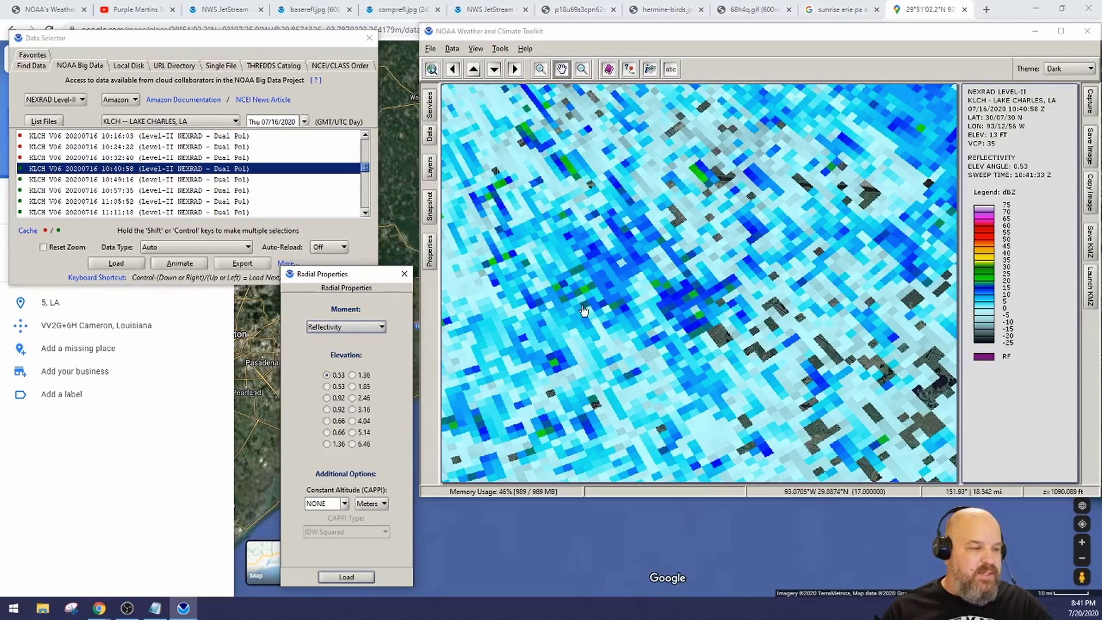
Add a marker at latitude 29.8843, longitude -93.0309 where the roost echo starts, keeping the prefilled labels
{"action": "left_click", "coordinate": [629, 70]}
{"action": "left_click", "coordinate": [700, 347]}
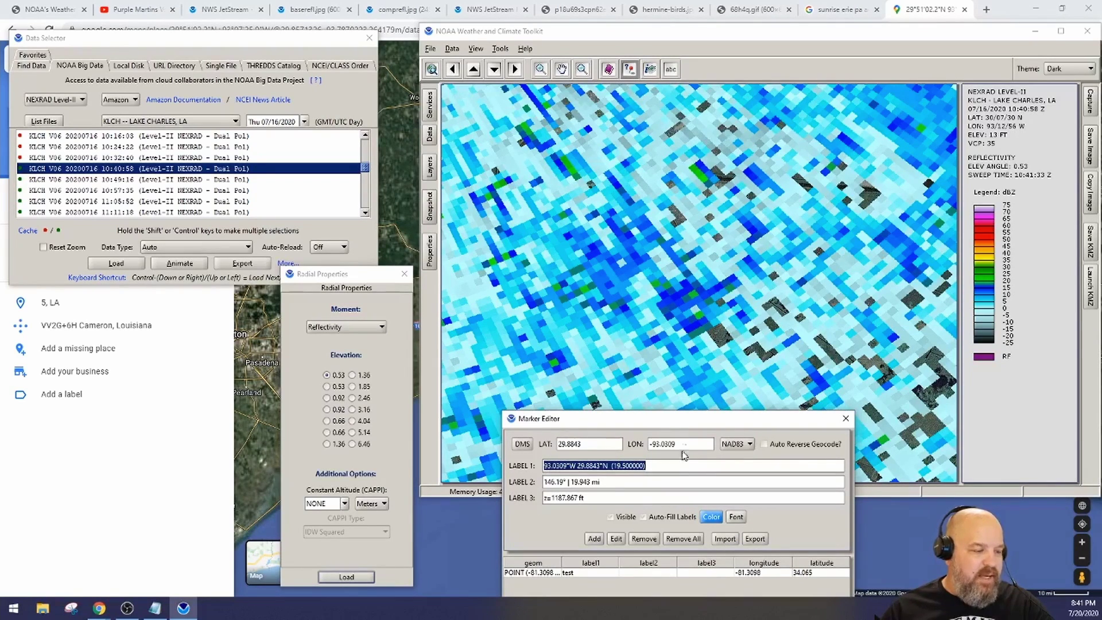
{"action": "left_click_drag", "start_coordinate": [690, 427], "coordinate": [448, 243]}
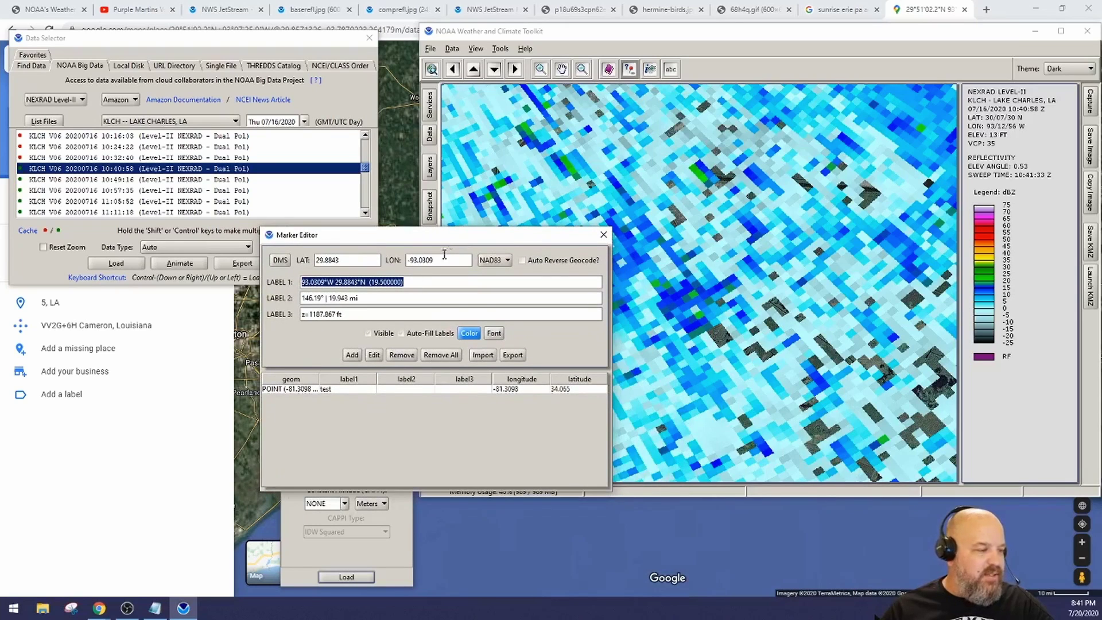
{"action": "left_click", "coordinate": [352, 356]}
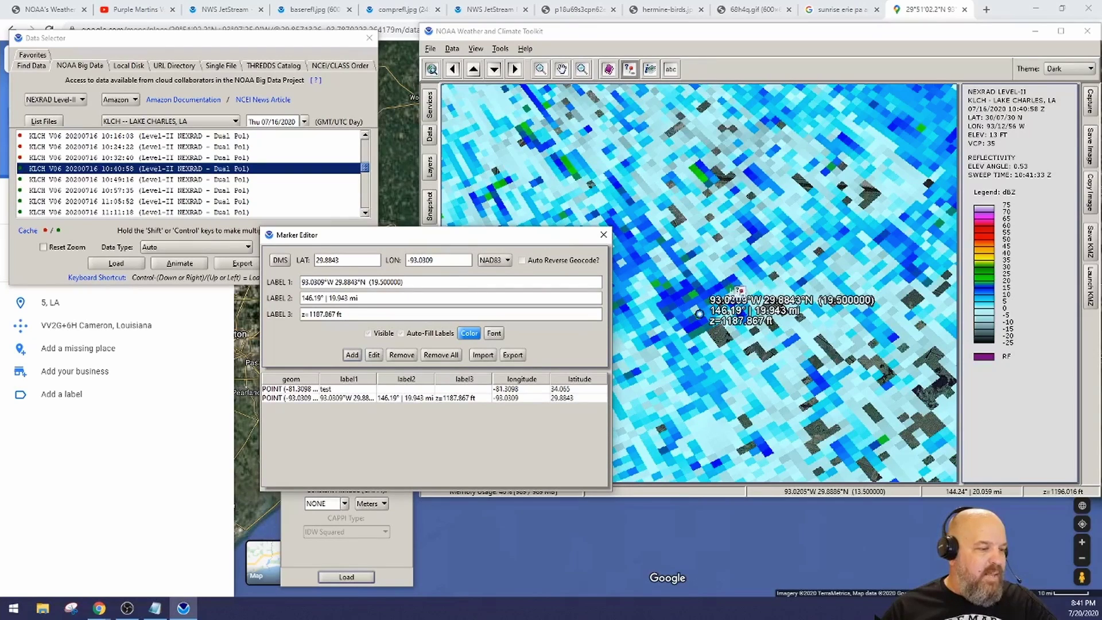
{"action": "left_click", "coordinate": [603, 234]}
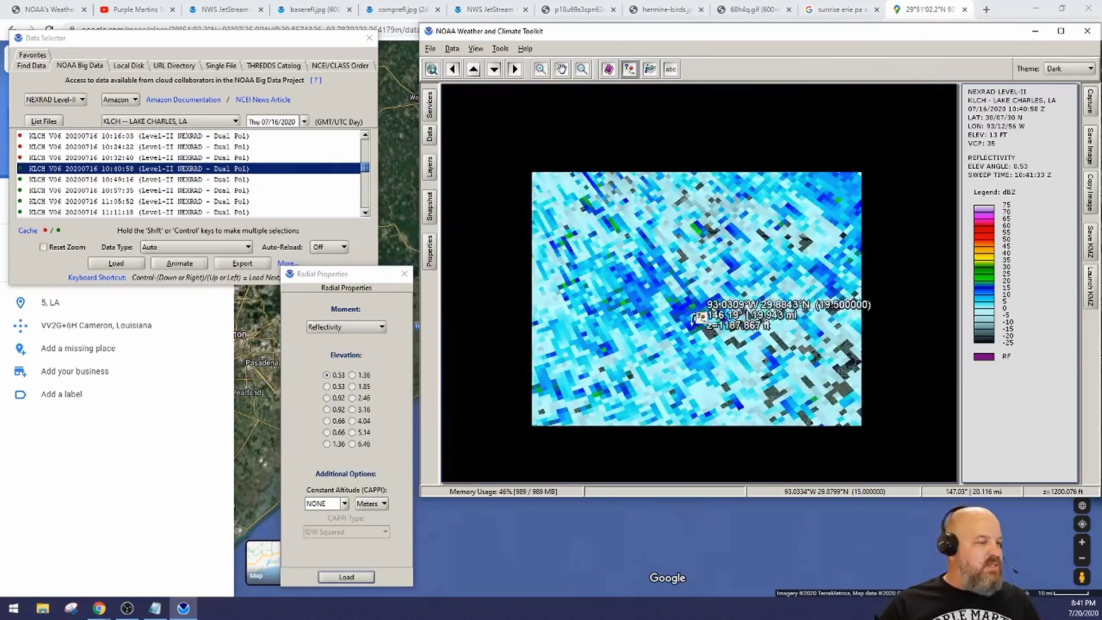
{"action": "scroll", "coordinate": [696, 316], "scroll_direction": "down", "scroll_amount": 2}
{"action": "scroll", "coordinate": [695, 319], "scroll_direction": "down", "scroll_amount": 1}
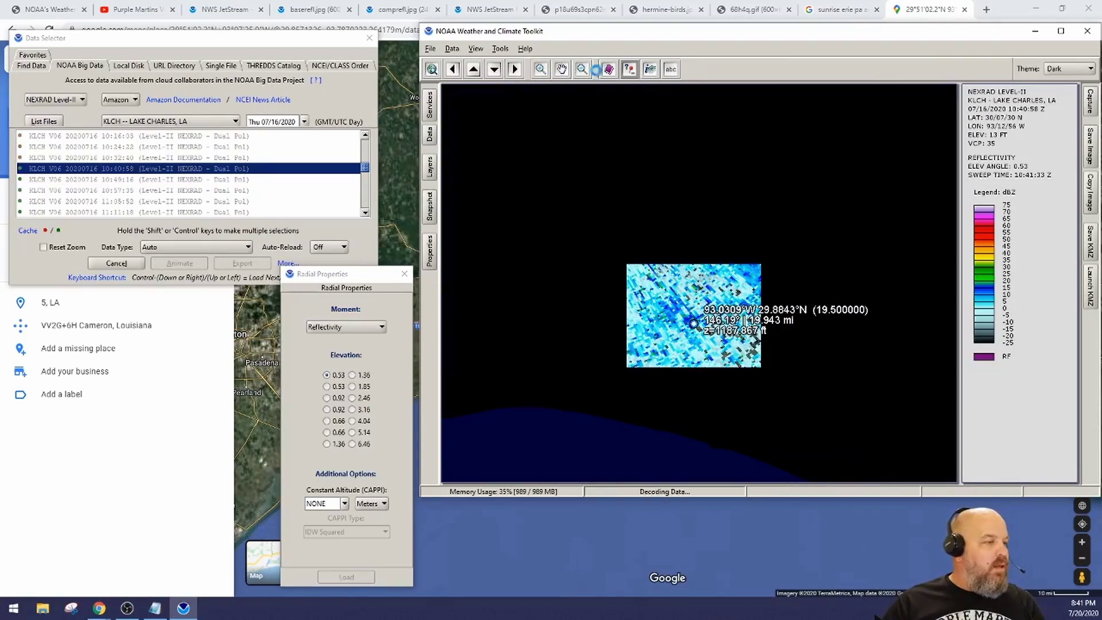
{"action": "left_click", "coordinate": [562, 69]}
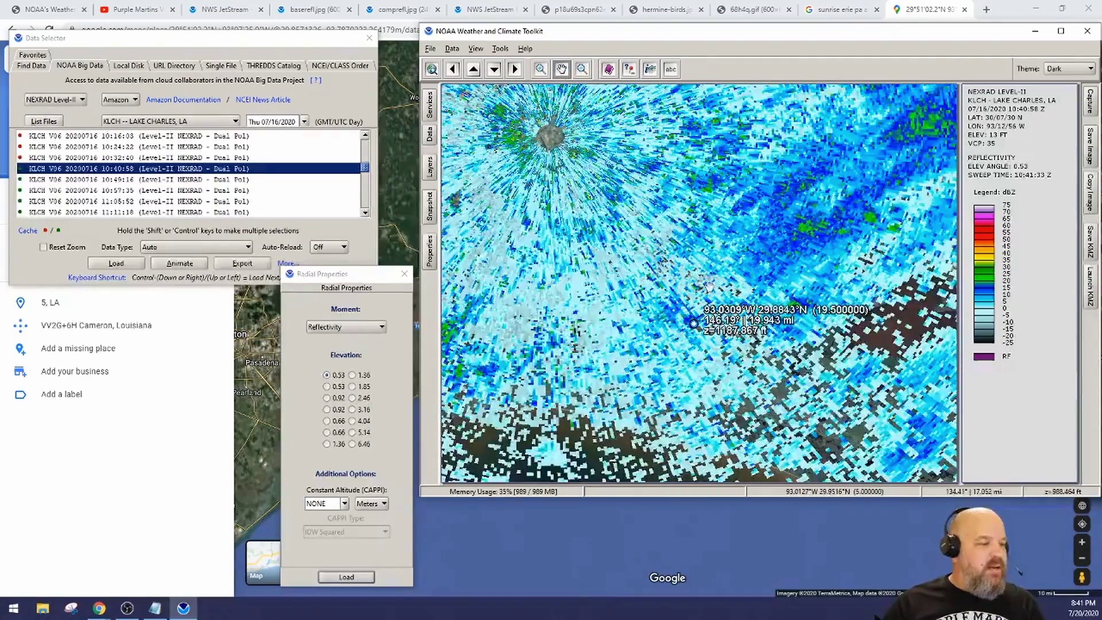
{"action": "left_click_drag", "start_coordinate": [713, 284], "coordinate": [714, 240]}
{"action": "scroll", "coordinate": [698, 282], "scroll_direction": "down", "scroll_amount": 2}
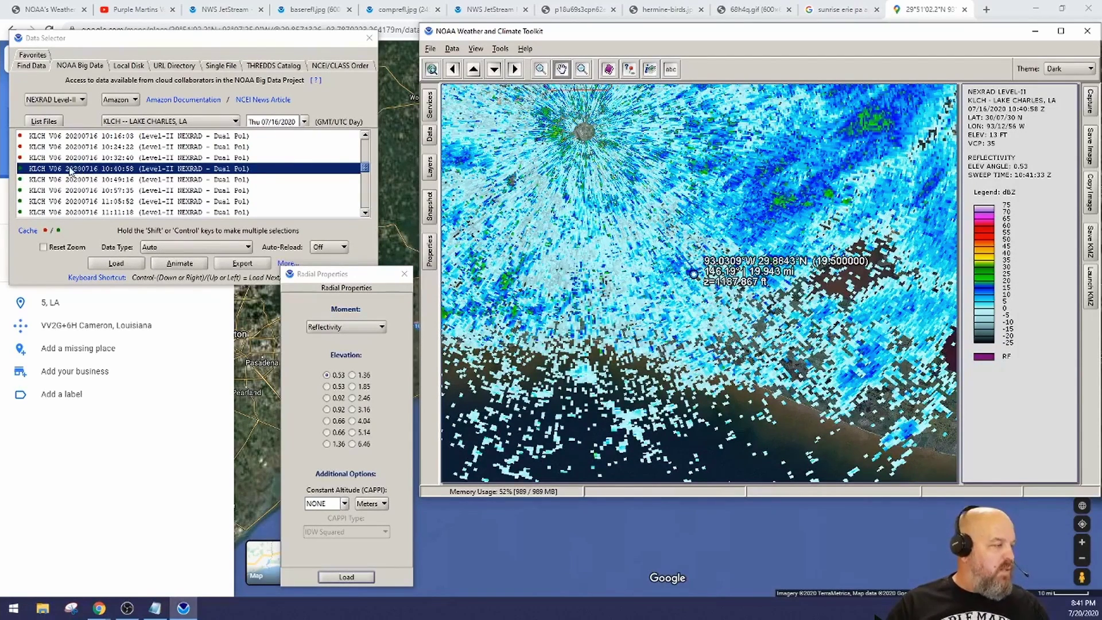
{"action": "scroll", "coordinate": [44, 181], "scroll_direction": "down", "scroll_amount": 1}
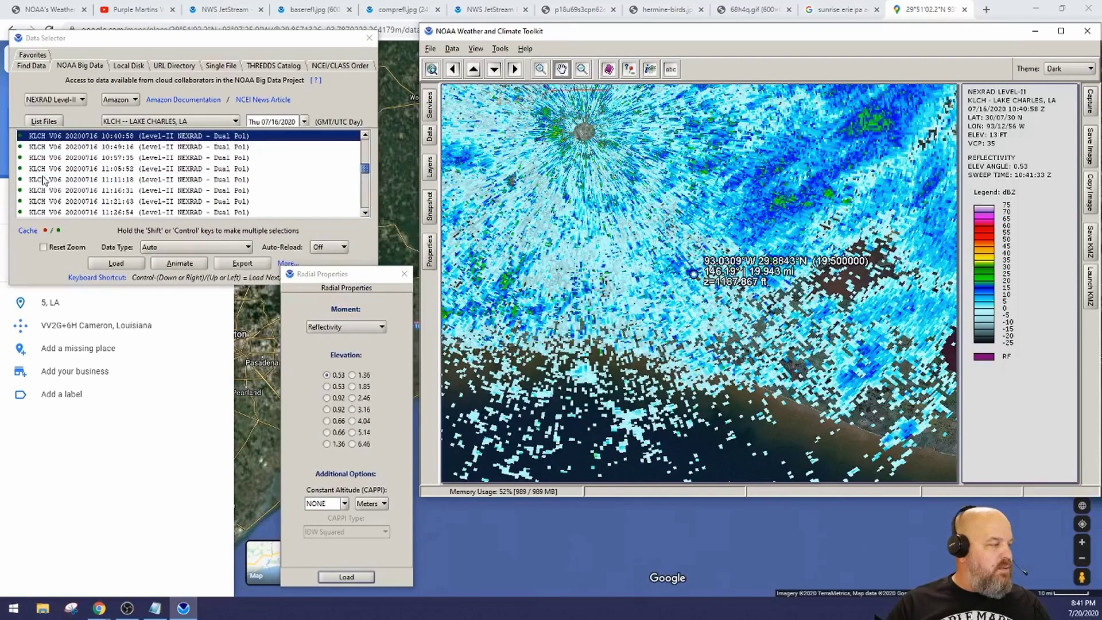
{"action": "scroll", "coordinate": [145, 140], "scroll_direction": "down", "scroll_amount": 2}
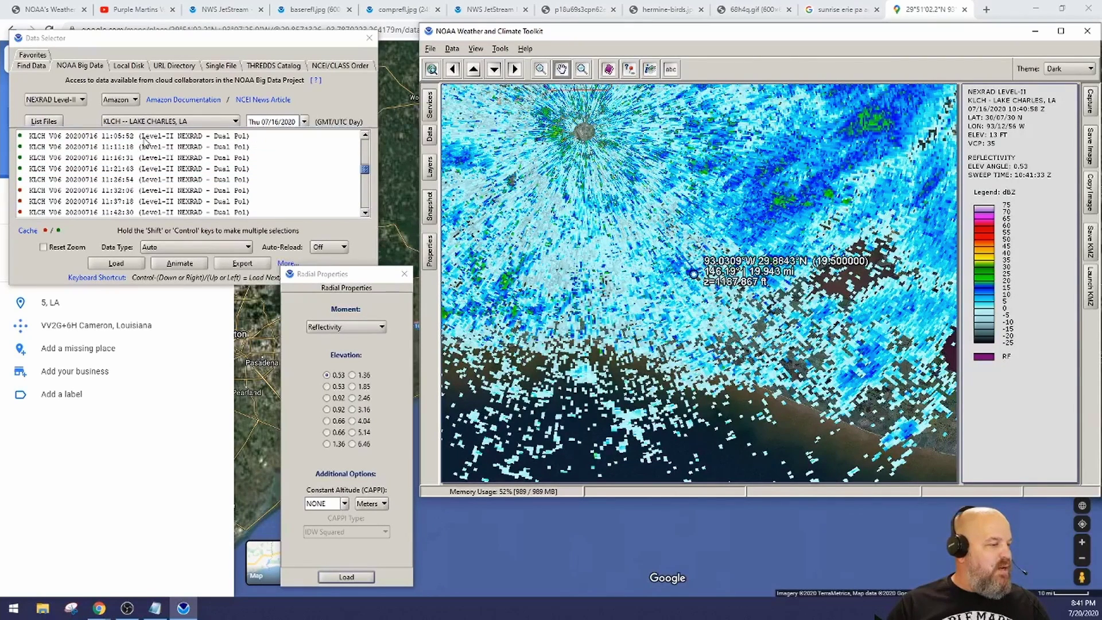
{"action": "left_click", "coordinate": [77, 147]}
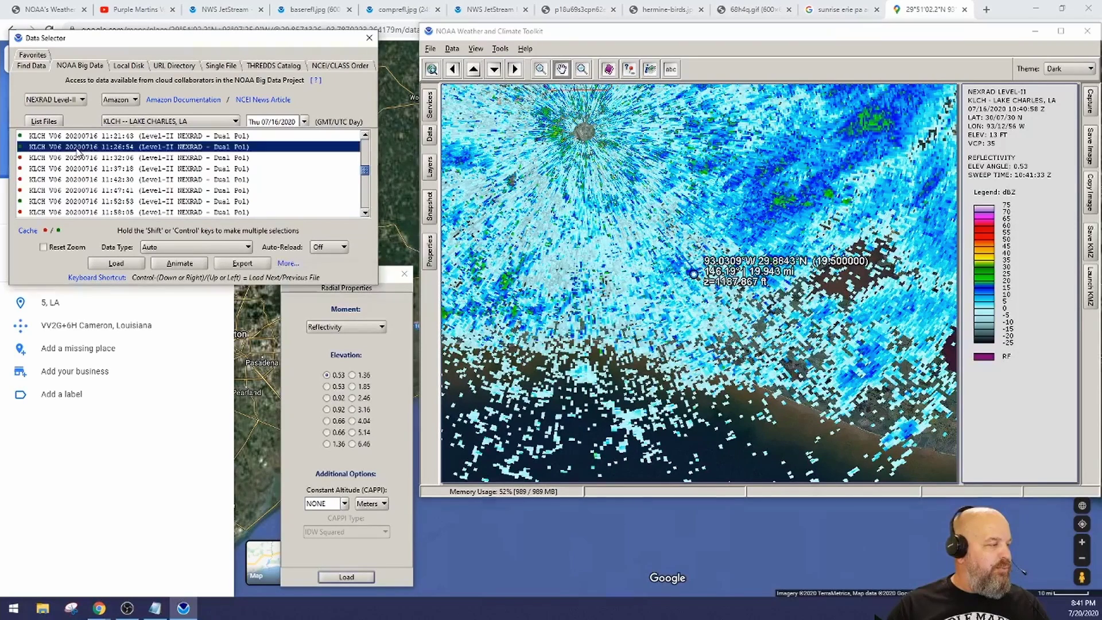
{"action": "scroll", "coordinate": [112, 172], "scroll_direction": "up", "scroll_amount": 3}
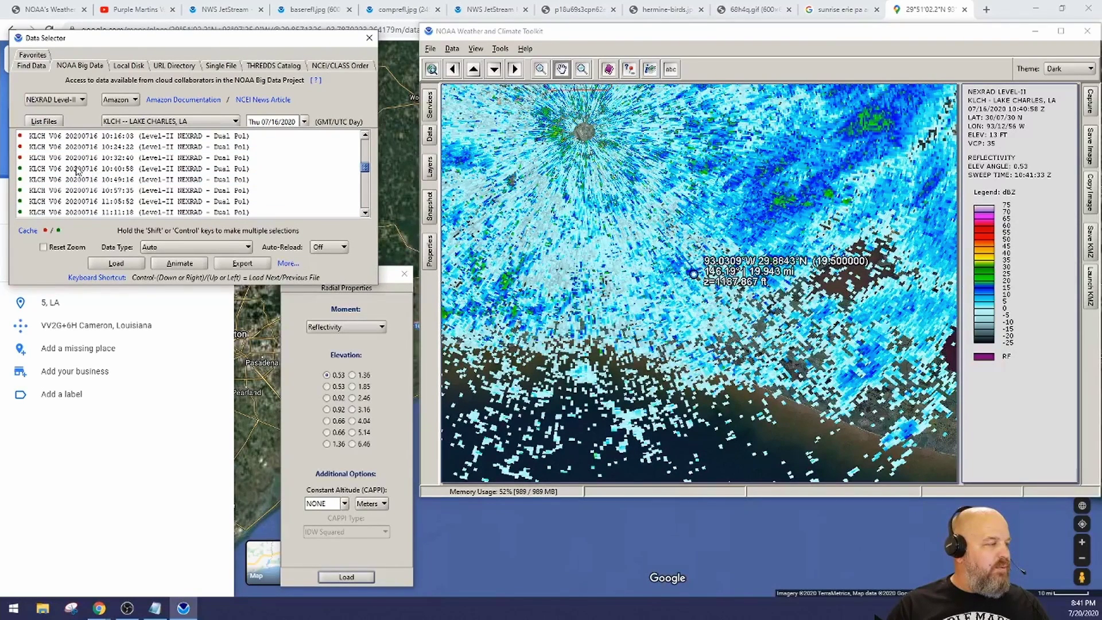
{"action": "scroll", "coordinate": [147, 159], "scroll_direction": "down", "scroll_amount": 3}
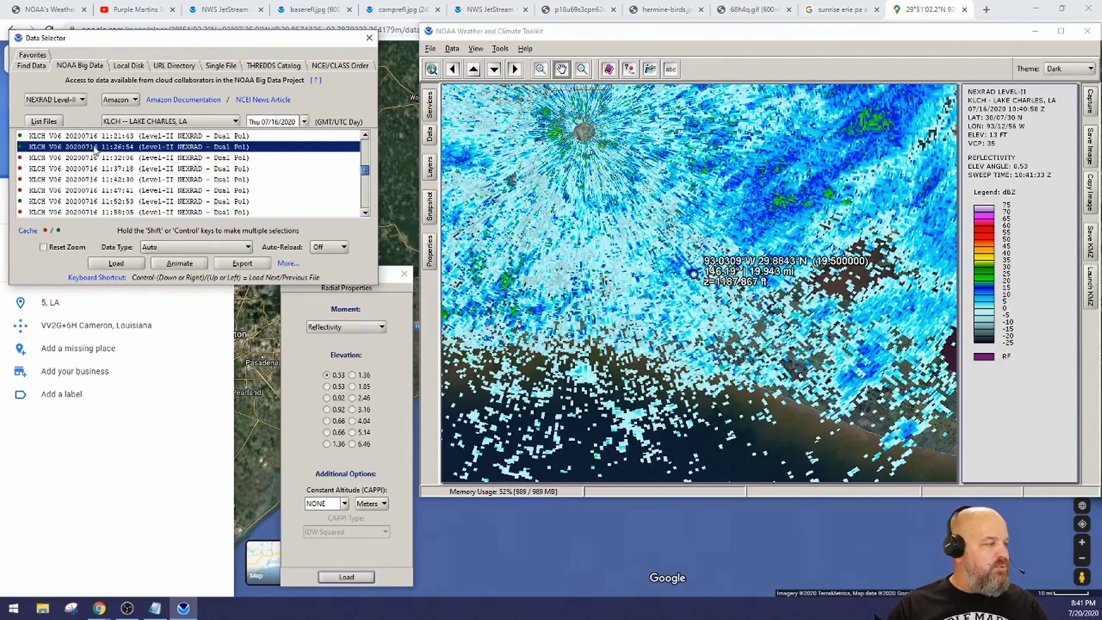
{"action": "scroll", "coordinate": [111, 171], "scroll_direction": "up", "scroll_amount": 2}
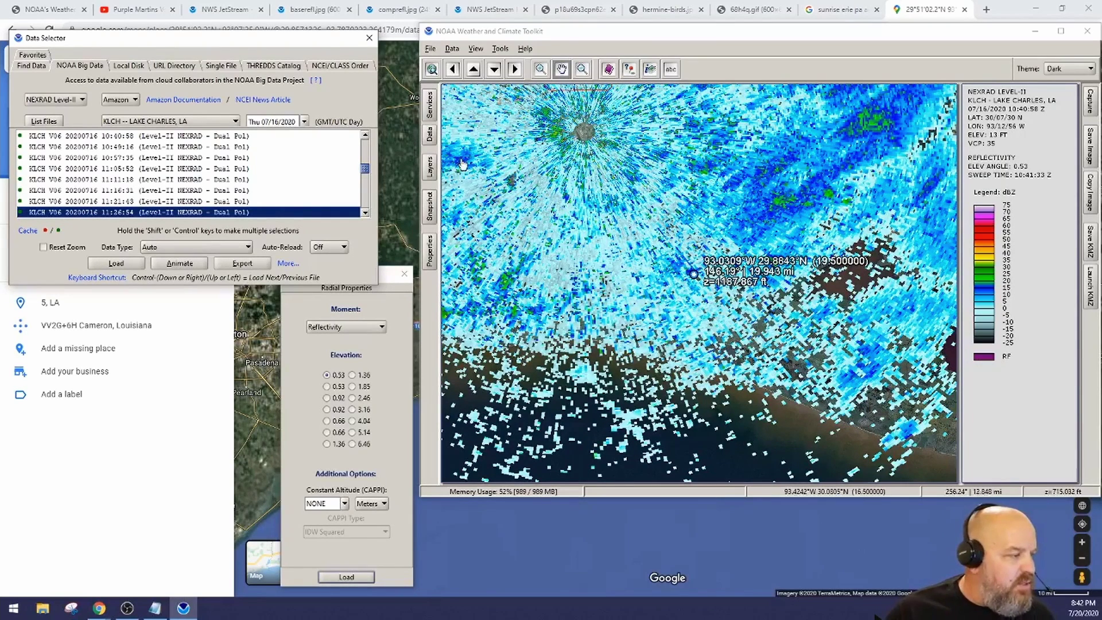
Hide the radar layer and examine the satellite imagery of the land and water around the marker
{"action": "left_click", "coordinate": [432, 171]}
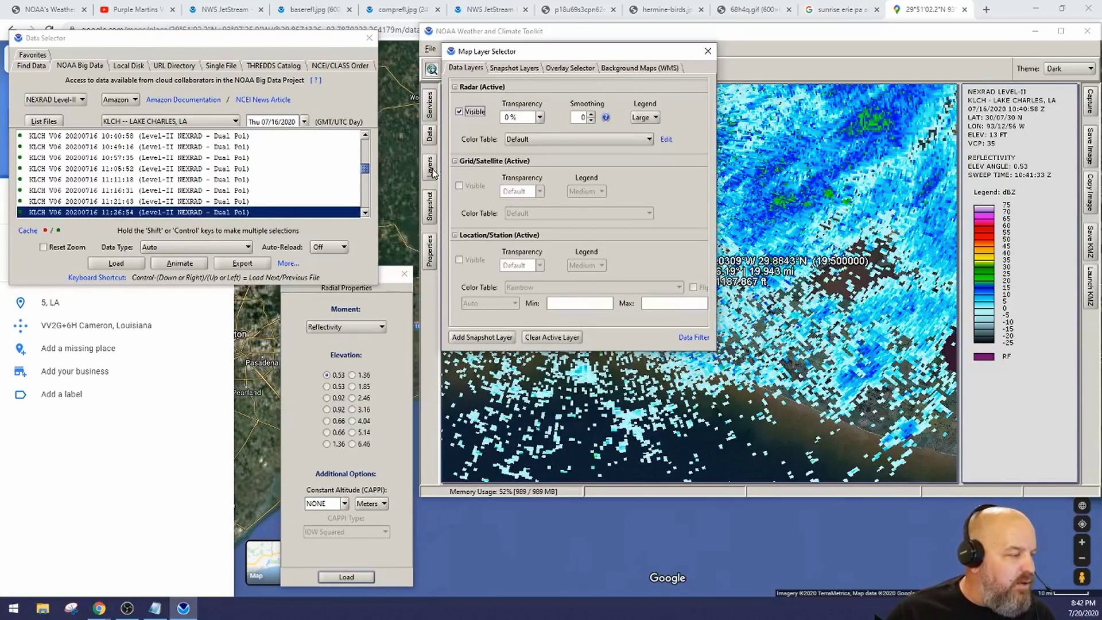
{"action": "left_click", "coordinate": [459, 112]}
{"action": "left_click_drag", "start_coordinate": [624, 52], "coordinate": [340, 46]}
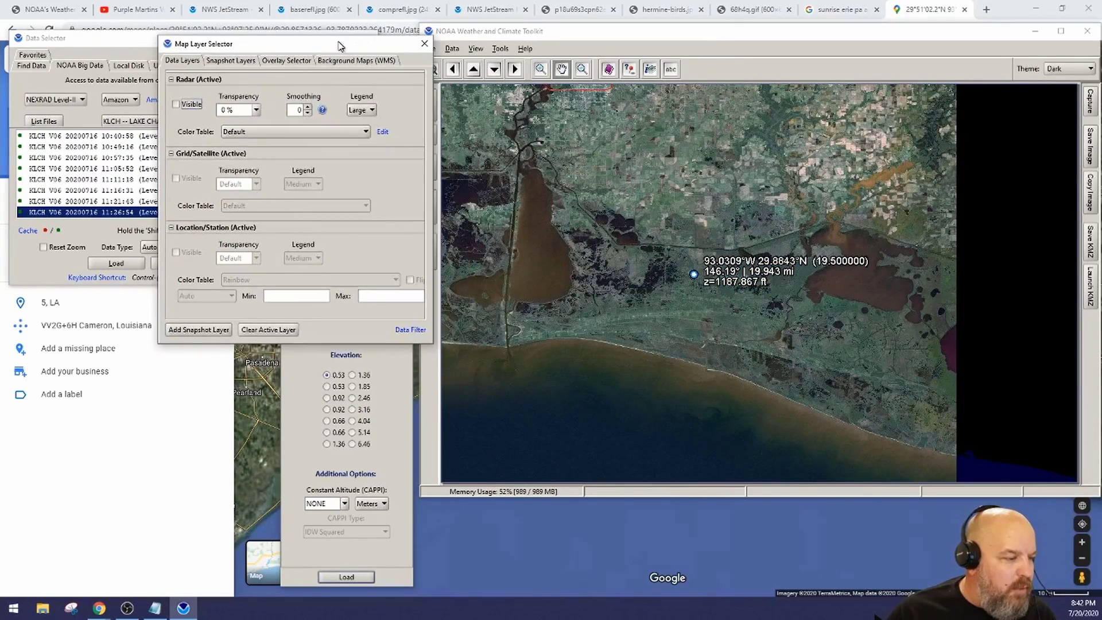
{"action": "scroll", "coordinate": [686, 281], "scroll_direction": "up", "scroll_amount": 2}
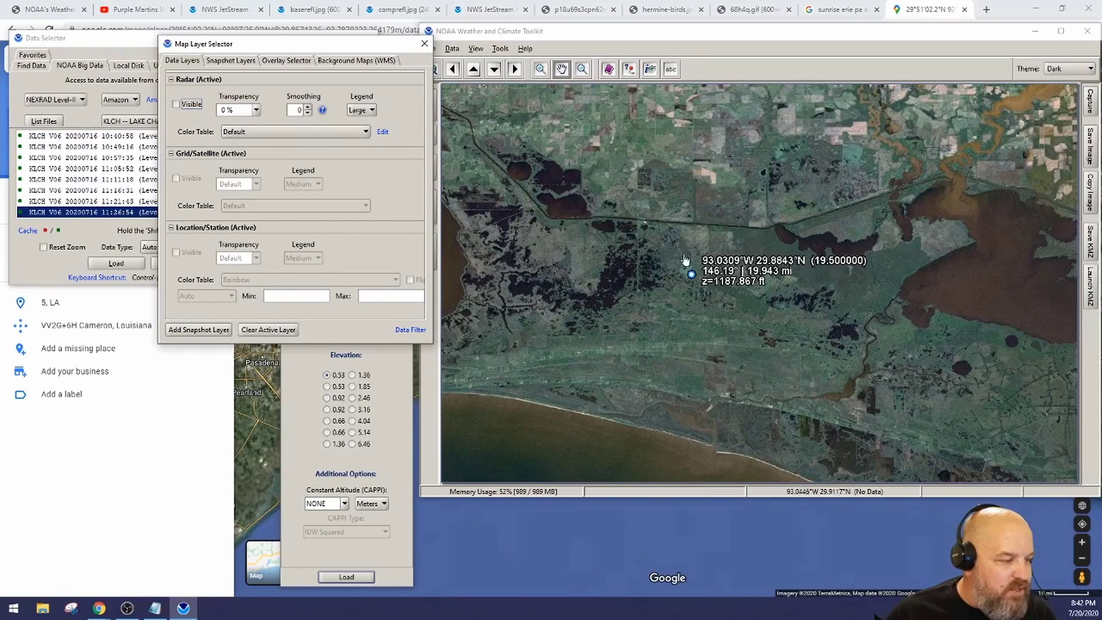
{"action": "scroll", "coordinate": [666, 299], "scroll_direction": "down", "scroll_amount": 1}
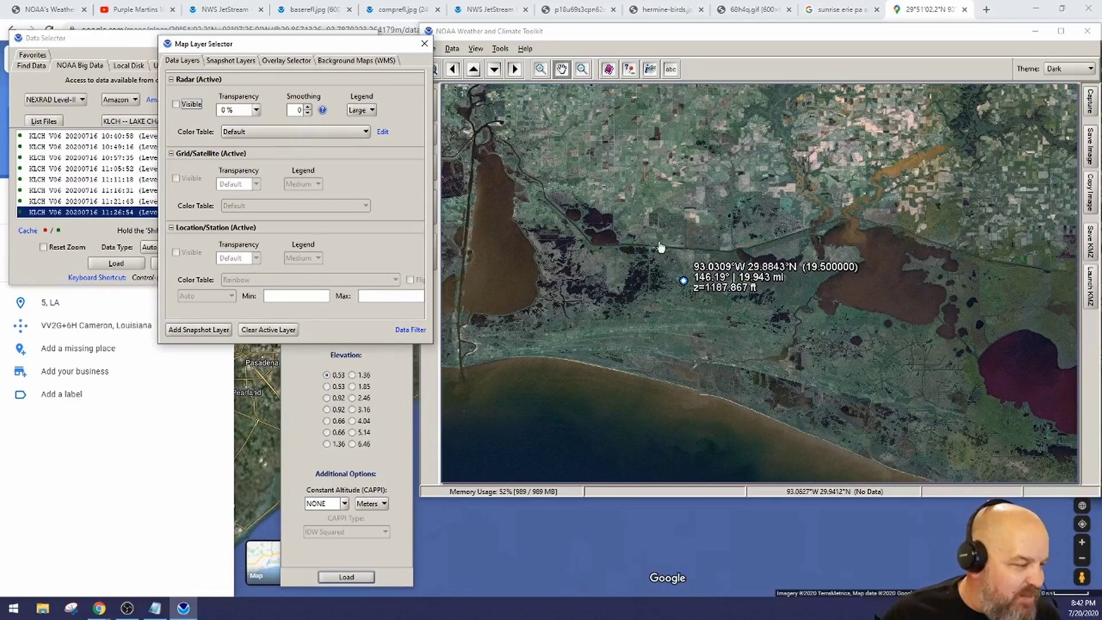
{"action": "scroll", "coordinate": [689, 254], "scroll_direction": "up", "scroll_amount": 2}
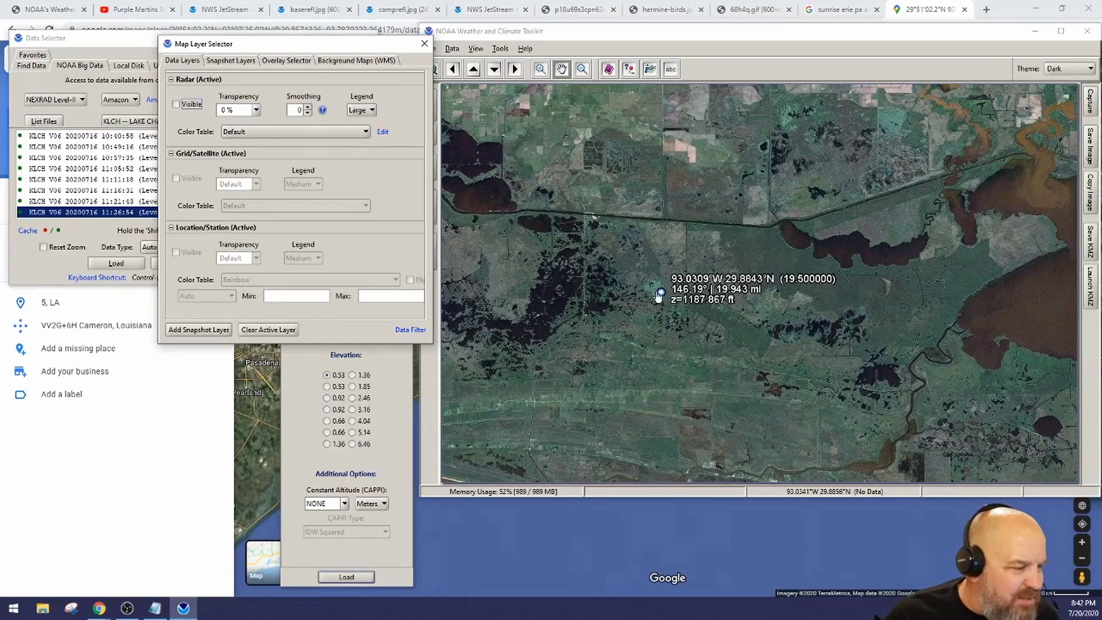
{"action": "scroll", "coordinate": [653, 297], "scroll_direction": "up", "scroll_amount": 1}
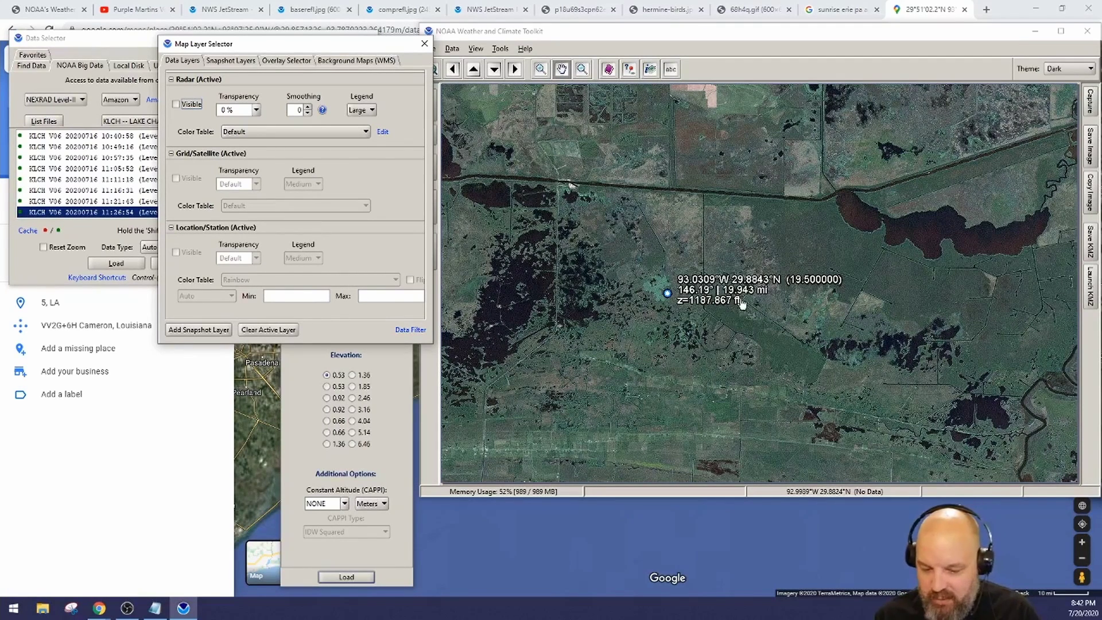
{"action": "scroll", "coordinate": [673, 302], "scroll_direction": "down", "scroll_amount": 2}
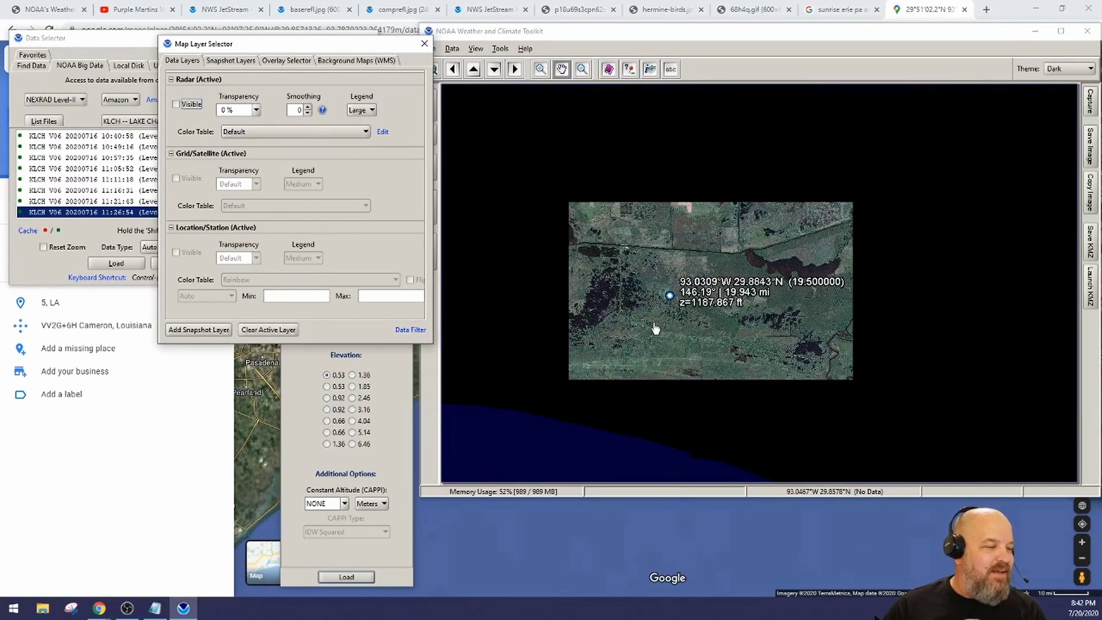
{"action": "scroll", "coordinate": [666, 316], "scroll_direction": "up", "scroll_amount": 2}
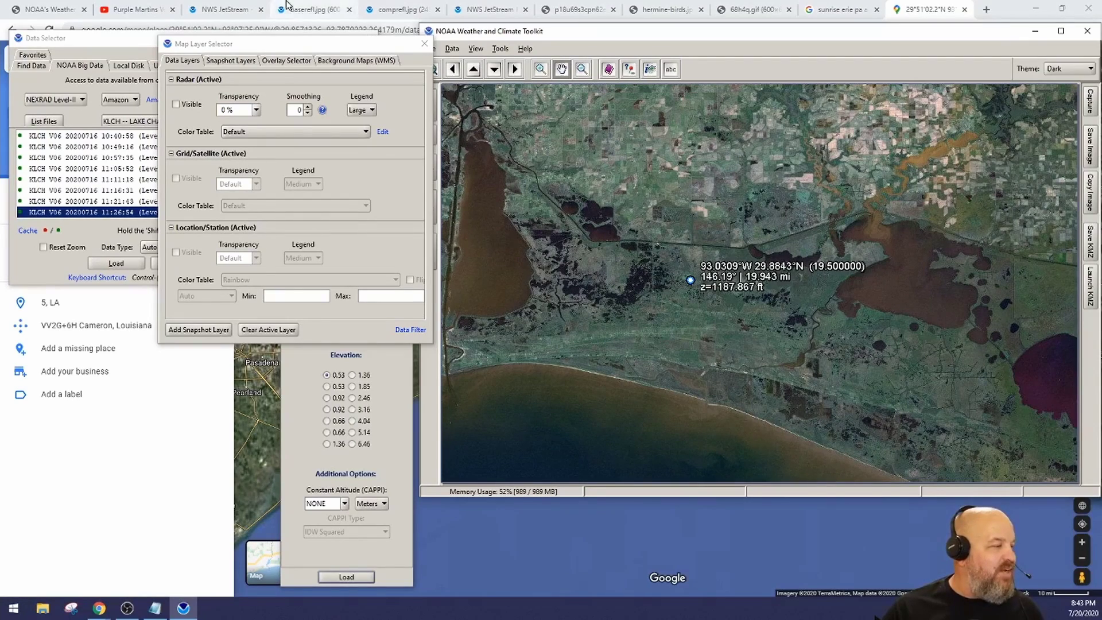
Make the radar layer visible again and close the Map Layer Selector
{"action": "left_click", "coordinate": [176, 104]}
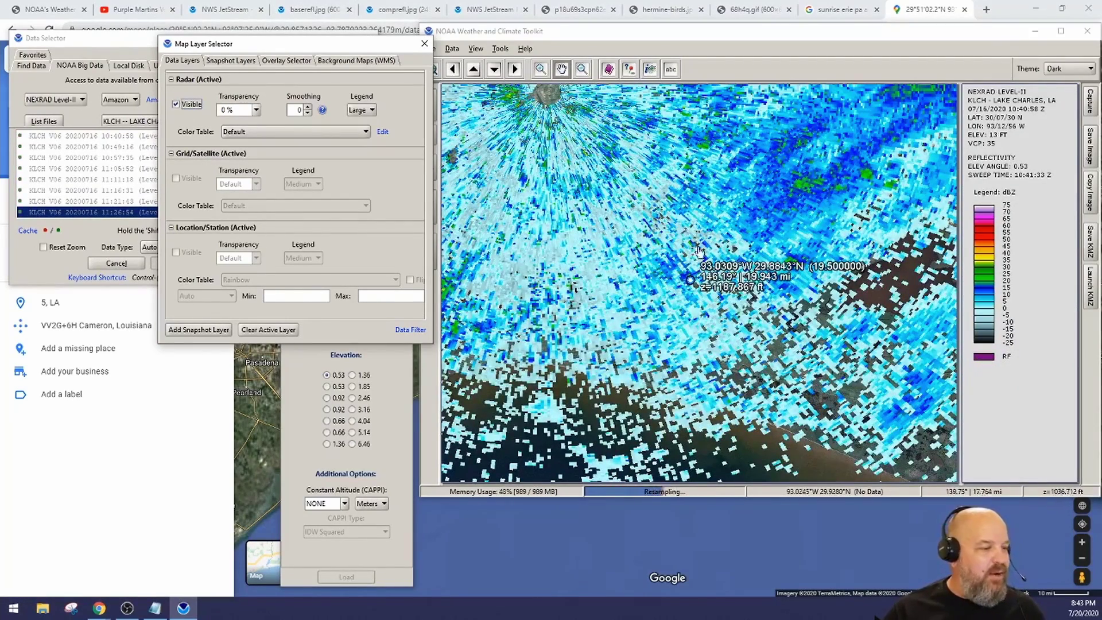
{"action": "scroll", "coordinate": [704, 315], "scroll_direction": "down", "scroll_amount": 1}
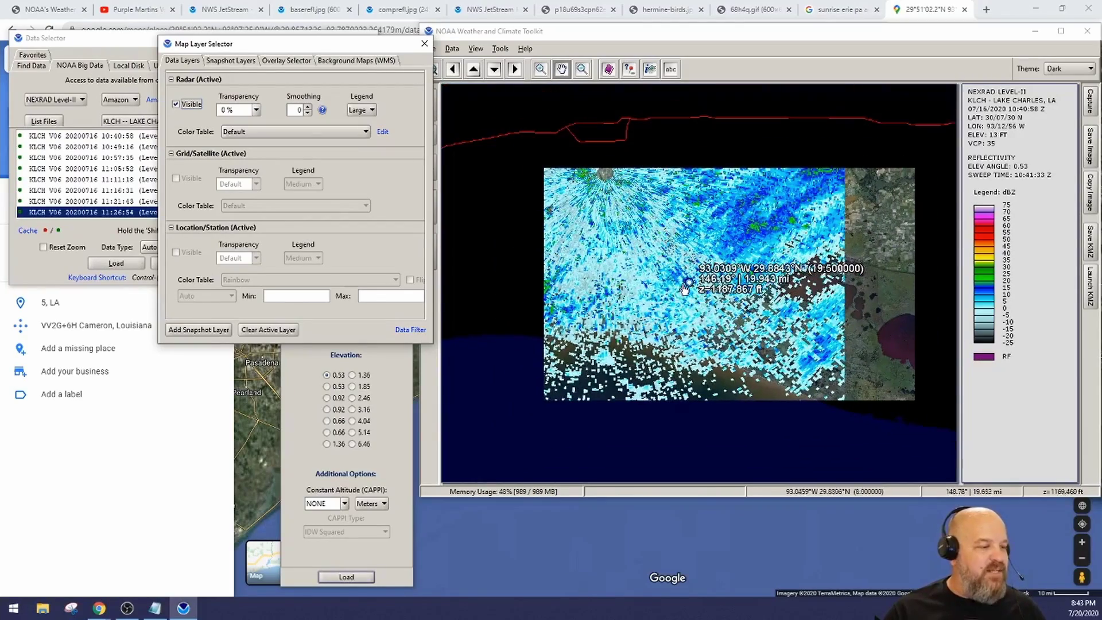
{"action": "left_click", "coordinate": [425, 44]}
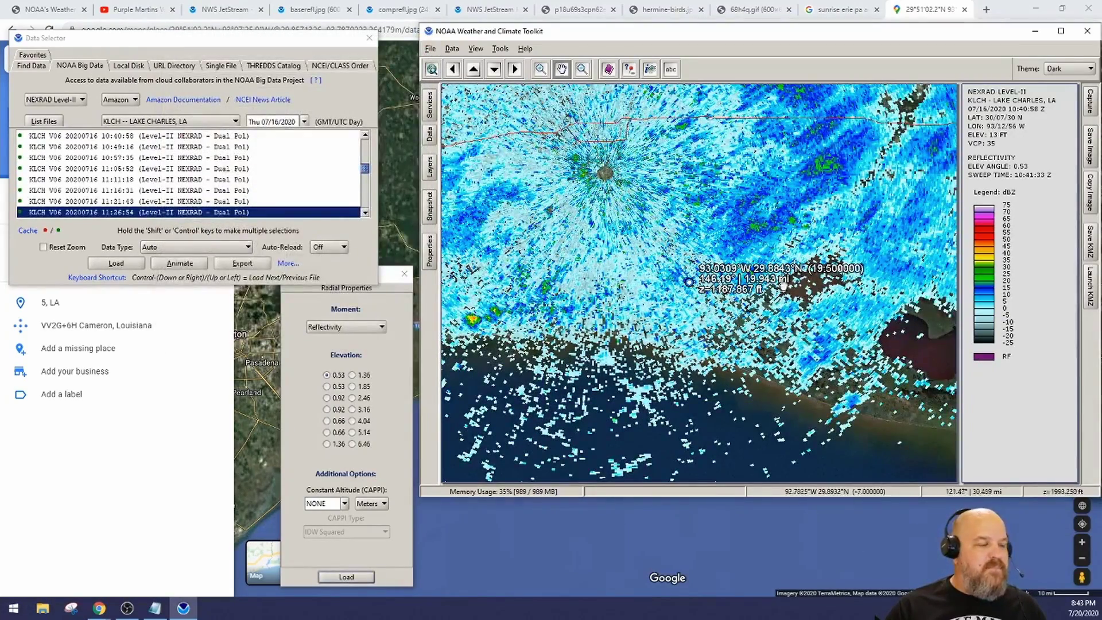
{"action": "scroll", "coordinate": [71, 212], "scroll_direction": "up", "scroll_amount": 1}
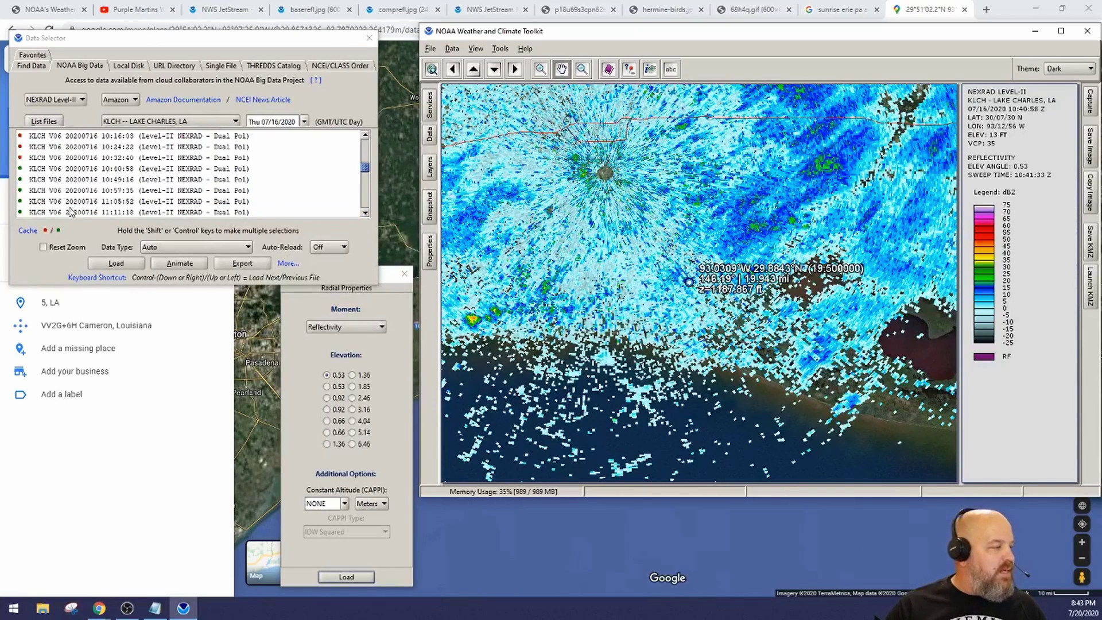
{"action": "left_click", "coordinate": [71, 169]}
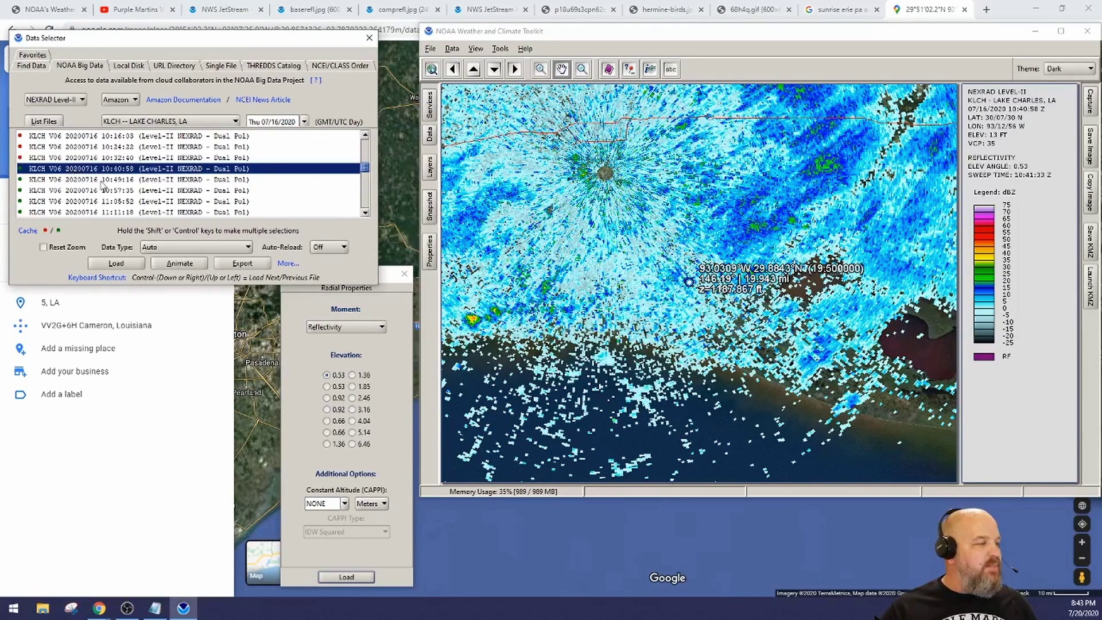
{"action": "scroll", "coordinate": [115, 192], "scroll_direction": "down", "scroll_amount": 2}
{"action": "left_click", "coordinate": [56, 180]}
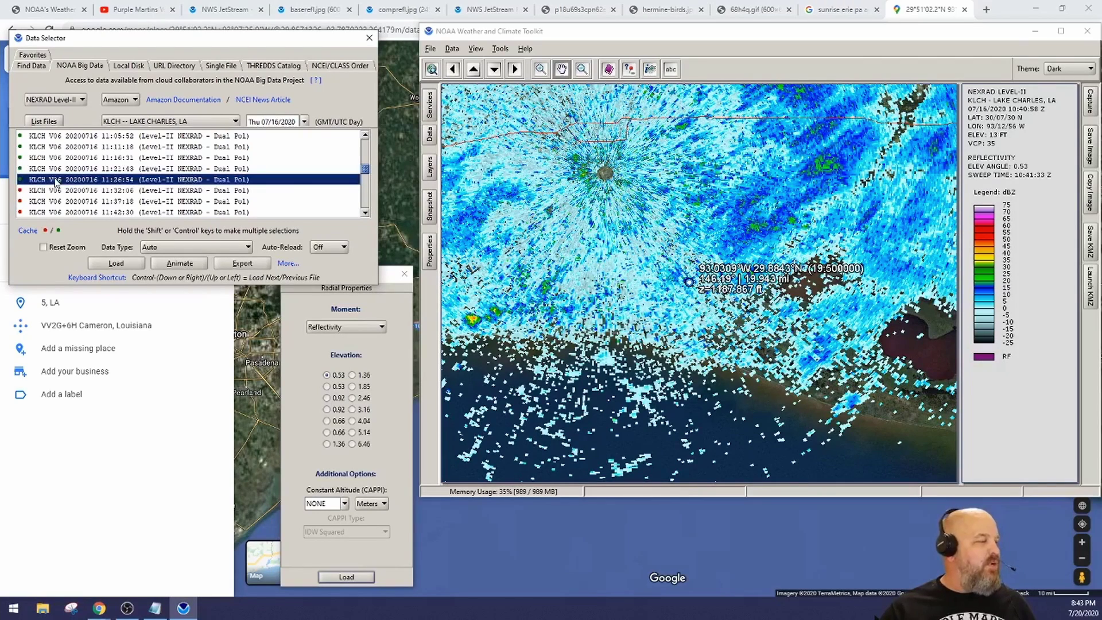
{"action": "scroll", "coordinate": [104, 169], "scroll_direction": "up", "scroll_amount": 2}
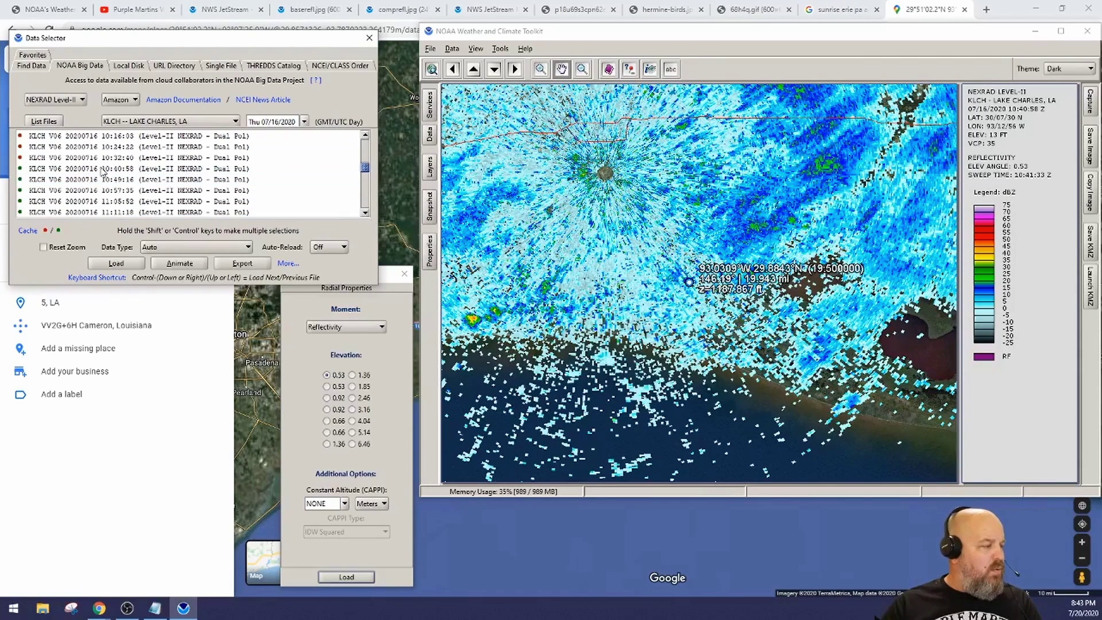
Select all 07/16/2020 scans from 10:40:58 through 11:26:54 in the file list
{"action": "left_click", "coordinate": [66, 170]}
{"action": "scroll", "coordinate": [73, 182], "scroll_direction": "down", "scroll_amount": 3}
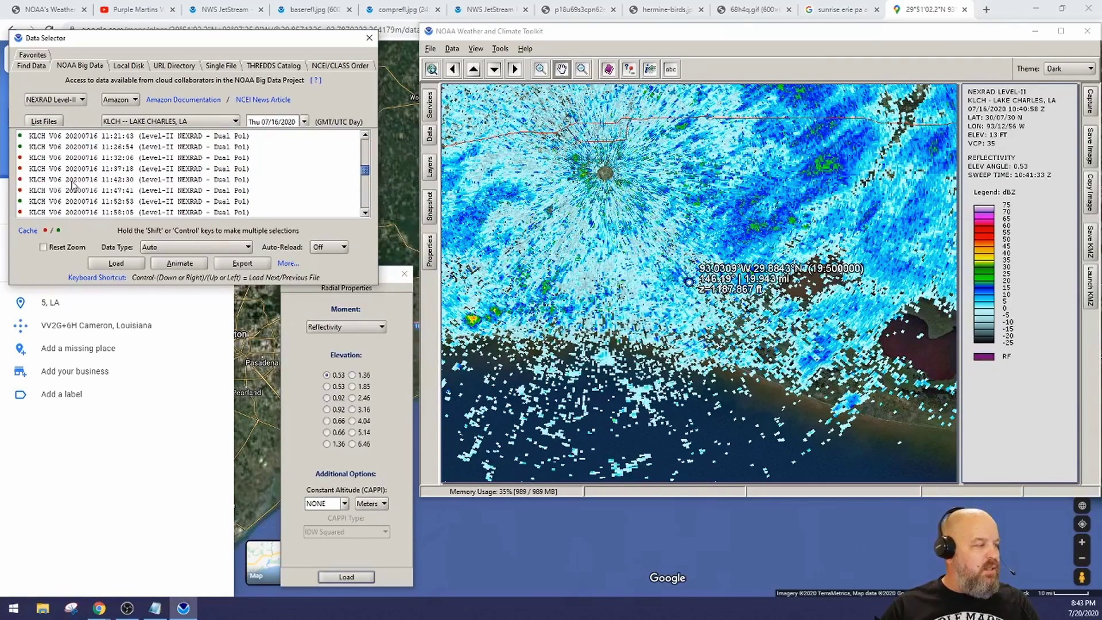
{"action": "scroll", "coordinate": [73, 184], "scroll_direction": "up", "scroll_amount": 1}
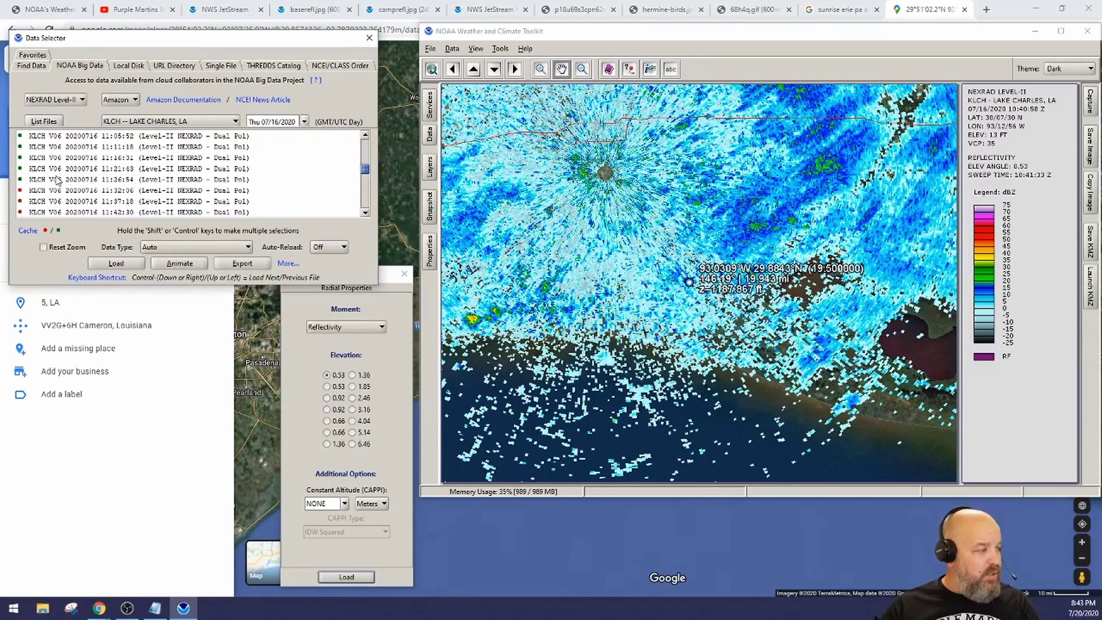
{"action": "left_click", "coordinate": [57, 181], "text": "shift"}
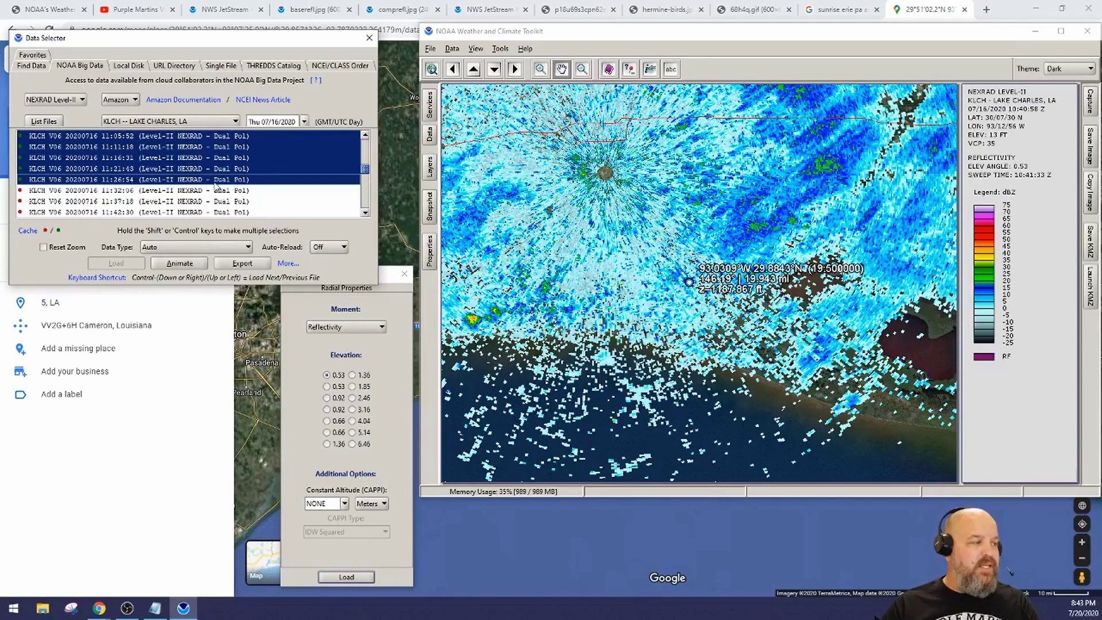
{"action": "scroll", "coordinate": [216, 185], "scroll_direction": "up", "scroll_amount": 1}
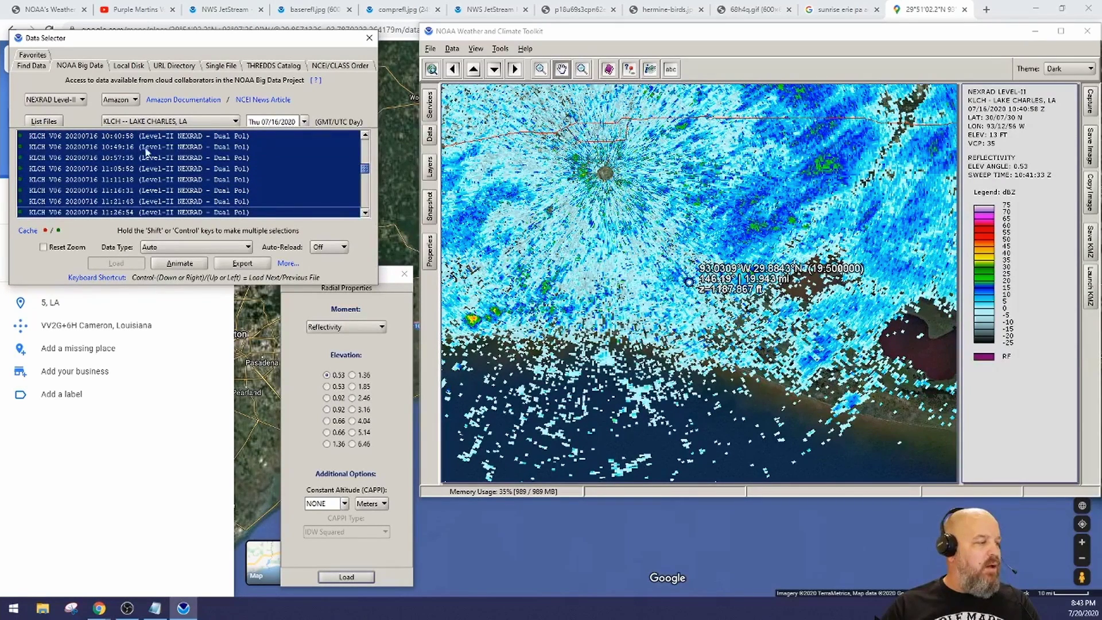
Load the selected scans into the internal animation player and move the animation window fully into view
{"action": "left_click", "coordinate": [180, 264]}
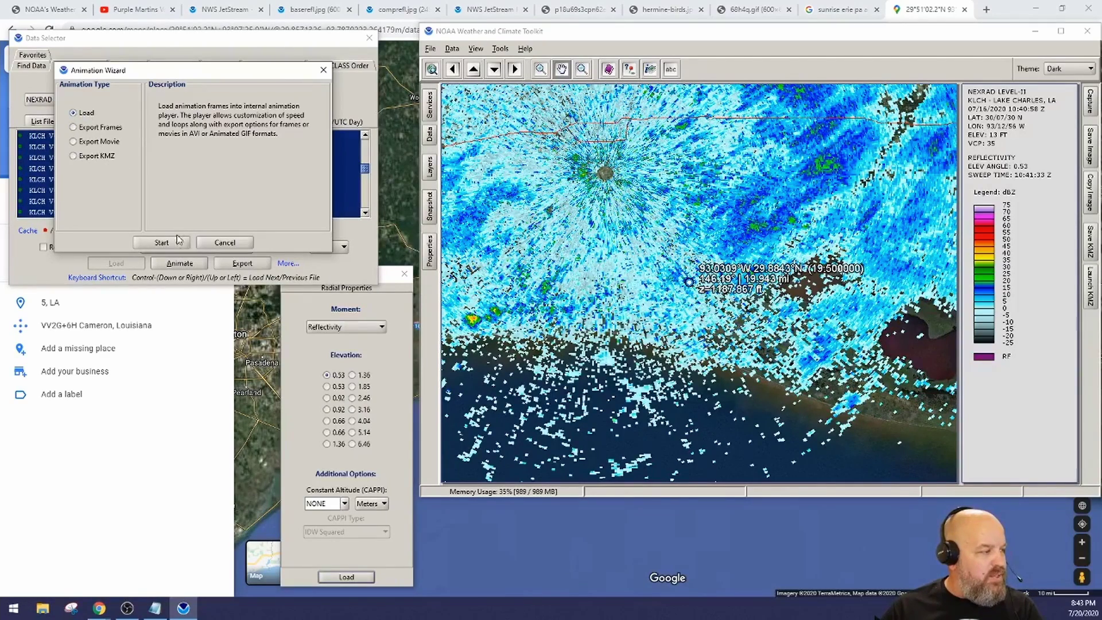
{"action": "left_click", "coordinate": [162, 244]}
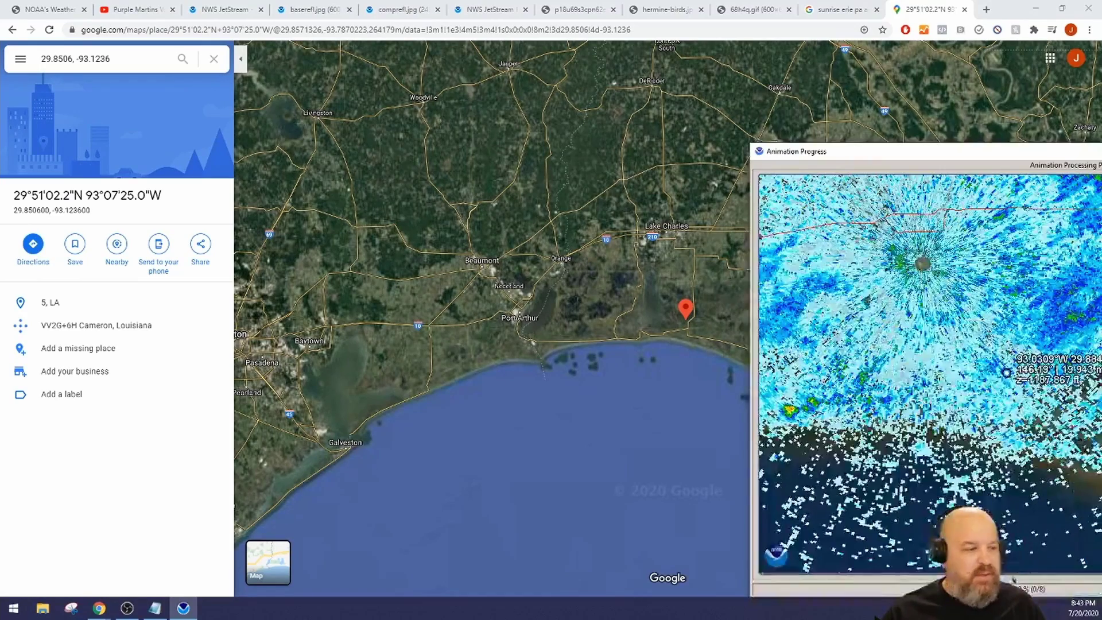
{"action": "left_click_drag", "start_coordinate": [1090, 148], "coordinate": [573, 73]}
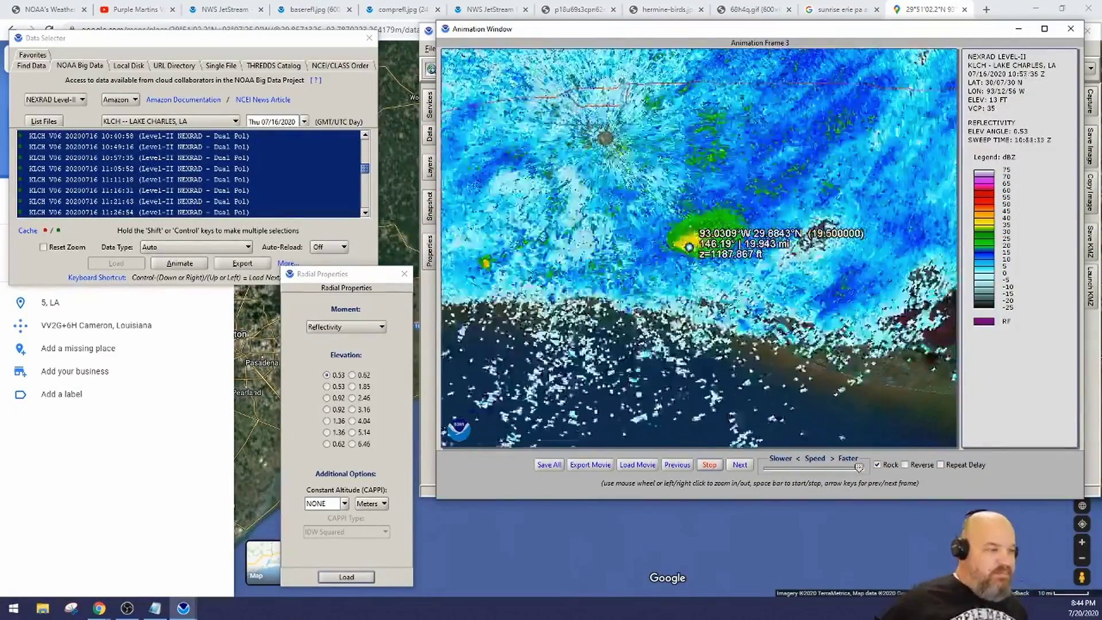
Turn off Rock, turn on Repeat Delay, and try slower and faster playback, settling on a speed somewhat below the fastest
{"action": "left_click", "coordinate": [876, 464]}
{"action": "left_click_drag", "start_coordinate": [858, 467], "coordinate": [827, 471]}
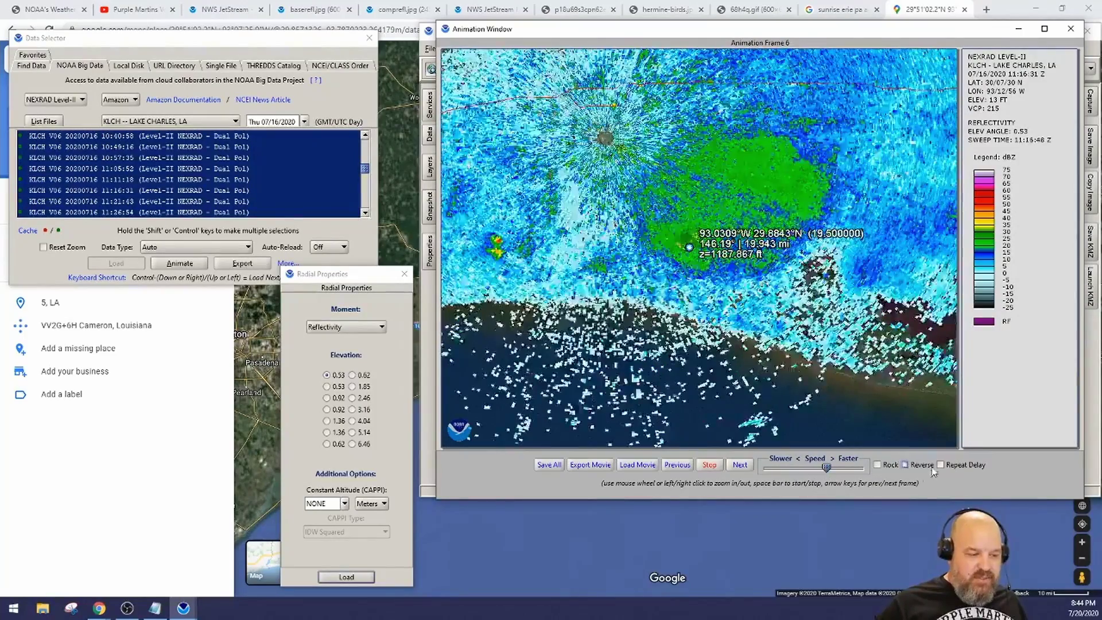
{"action": "left_click", "coordinate": [941, 465]}
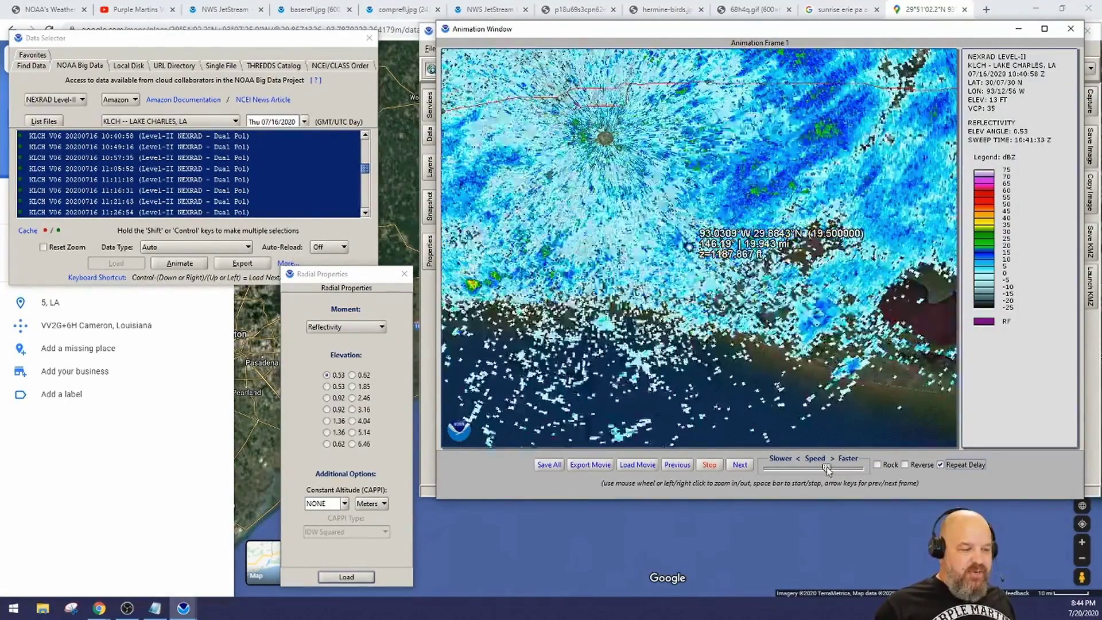
{"action": "left_click_drag", "start_coordinate": [827, 468], "coordinate": [852, 469]}
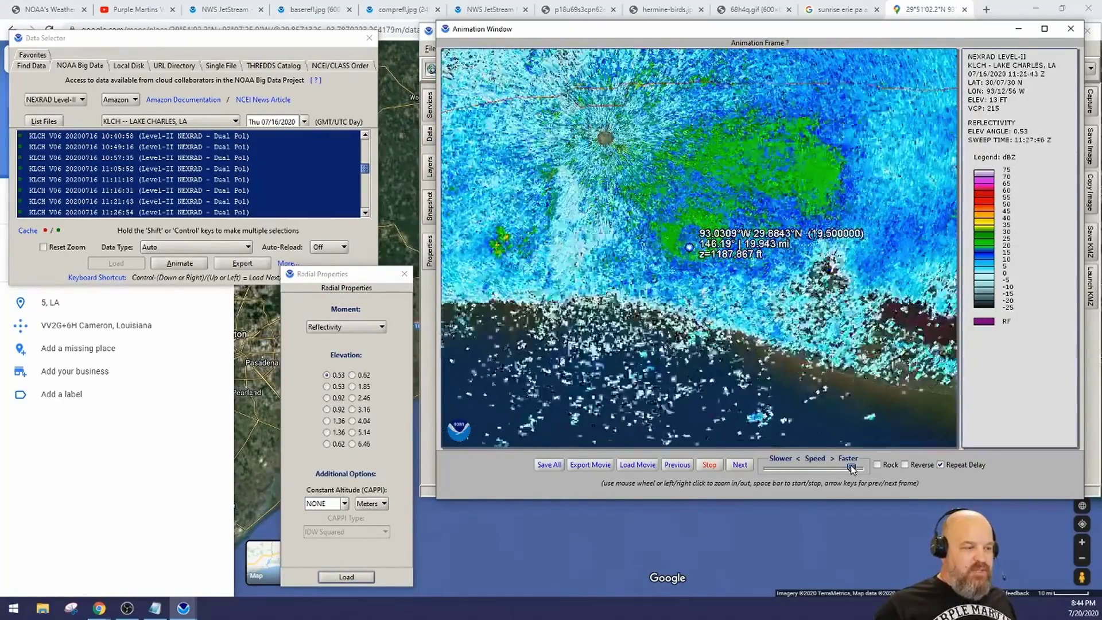
{"action": "left_click_drag", "start_coordinate": [852, 468], "coordinate": [855, 469]}
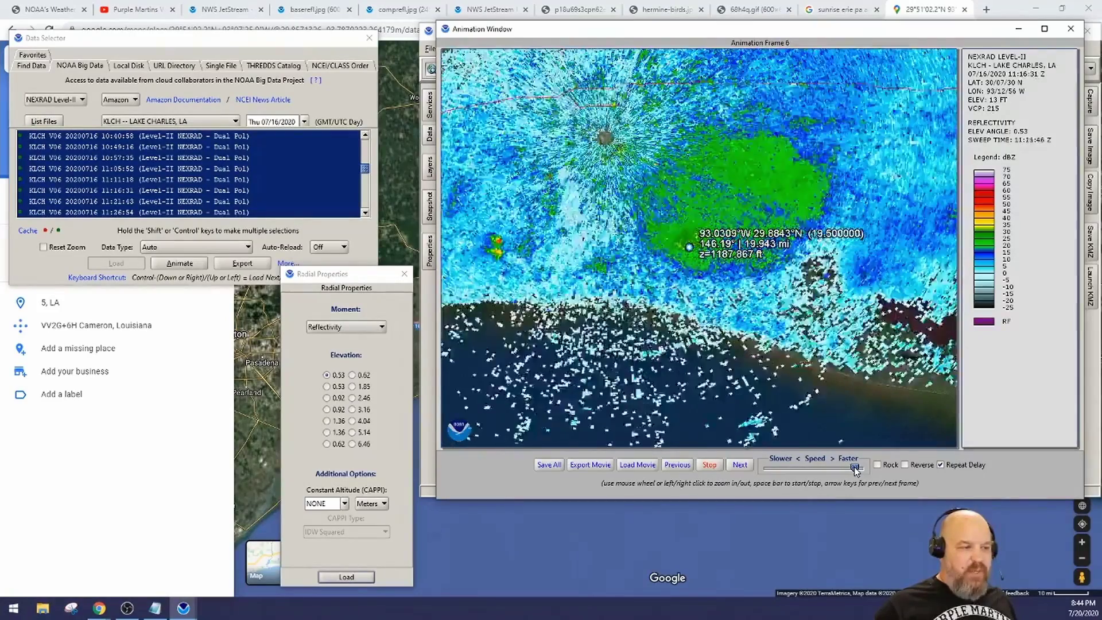
{"action": "left_click_drag", "start_coordinate": [855, 468], "coordinate": [757, 470]}
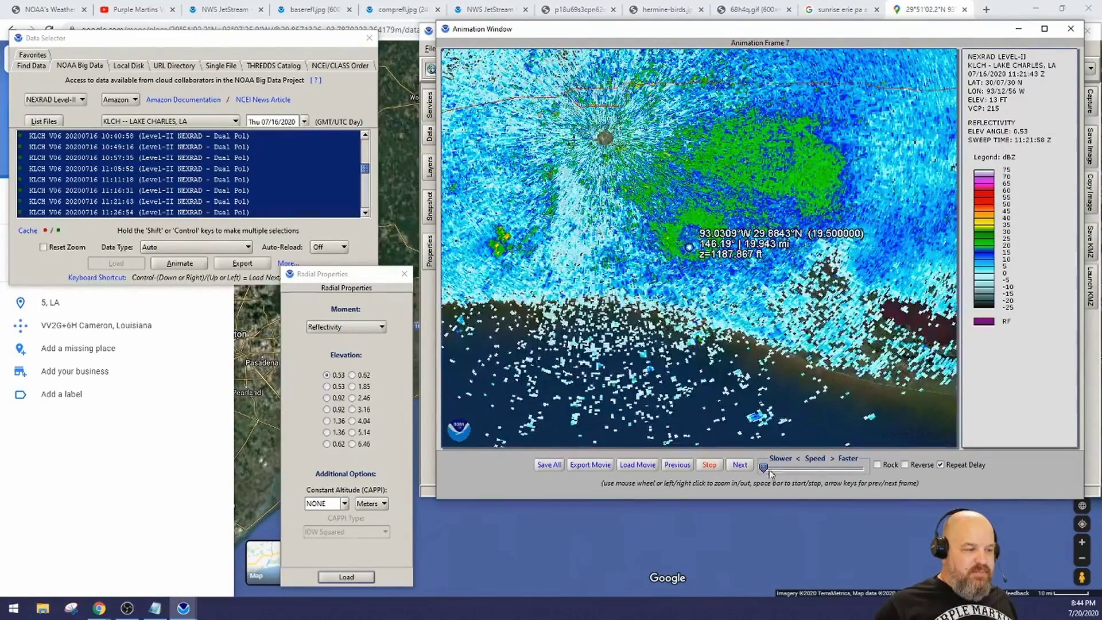
{"action": "left_click_drag", "start_coordinate": [764, 467], "coordinate": [839, 469]}
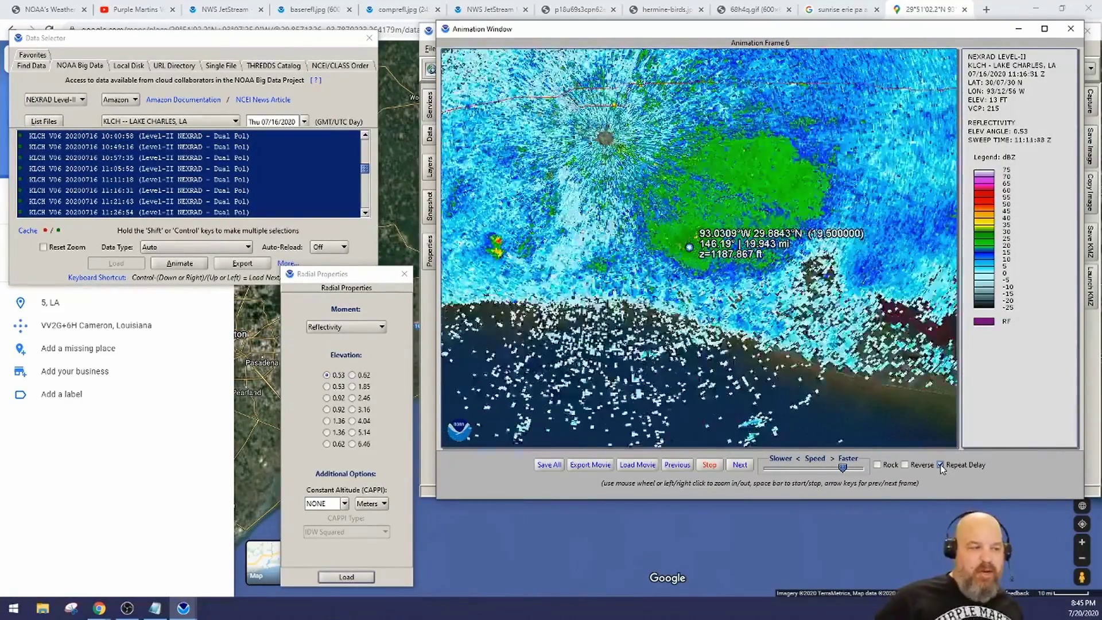
Turn off Repeat Delay, try Reverse playback, and leave the animation playing with only Rock enabled
{"action": "left_click", "coordinate": [941, 464]}
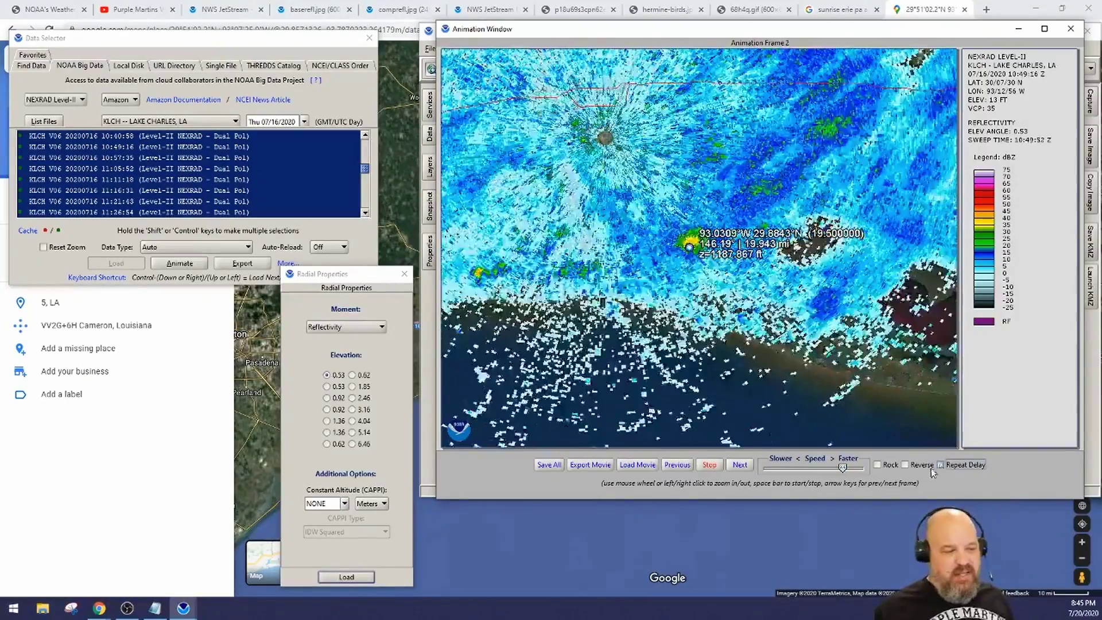
{"action": "left_click", "coordinate": [876, 466]}
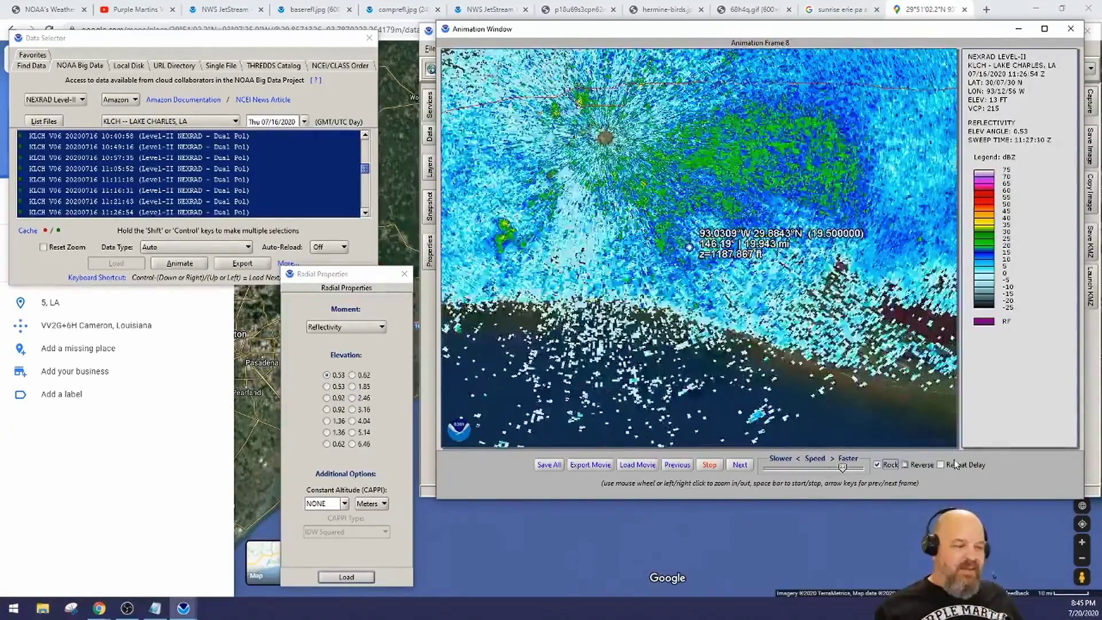
{"action": "left_click", "coordinate": [877, 465]}
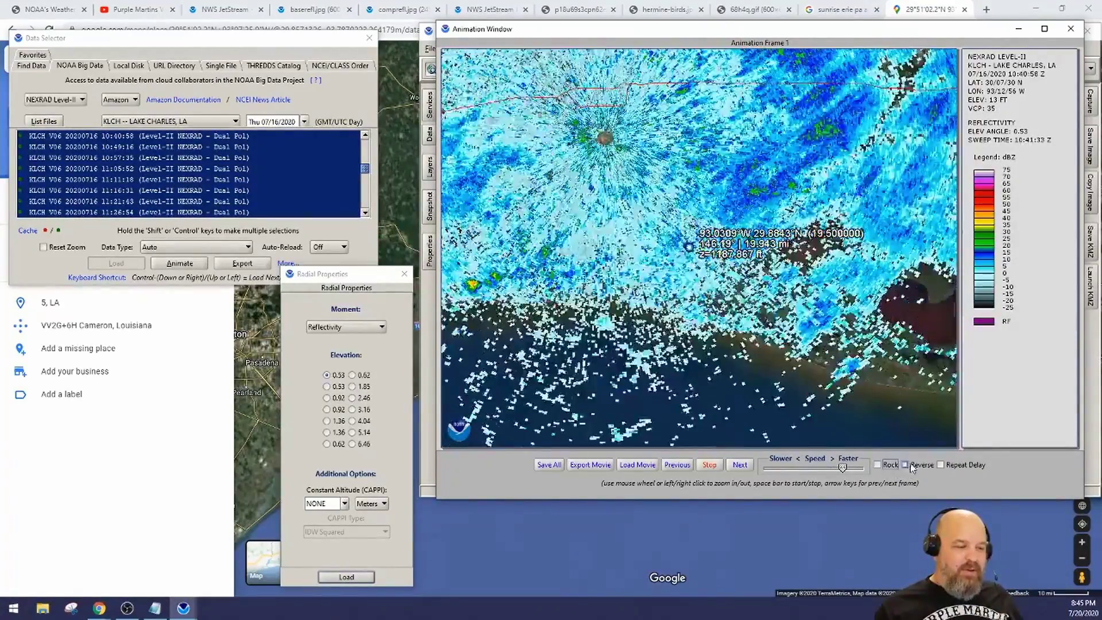
{"action": "left_click", "coordinate": [905, 464]}
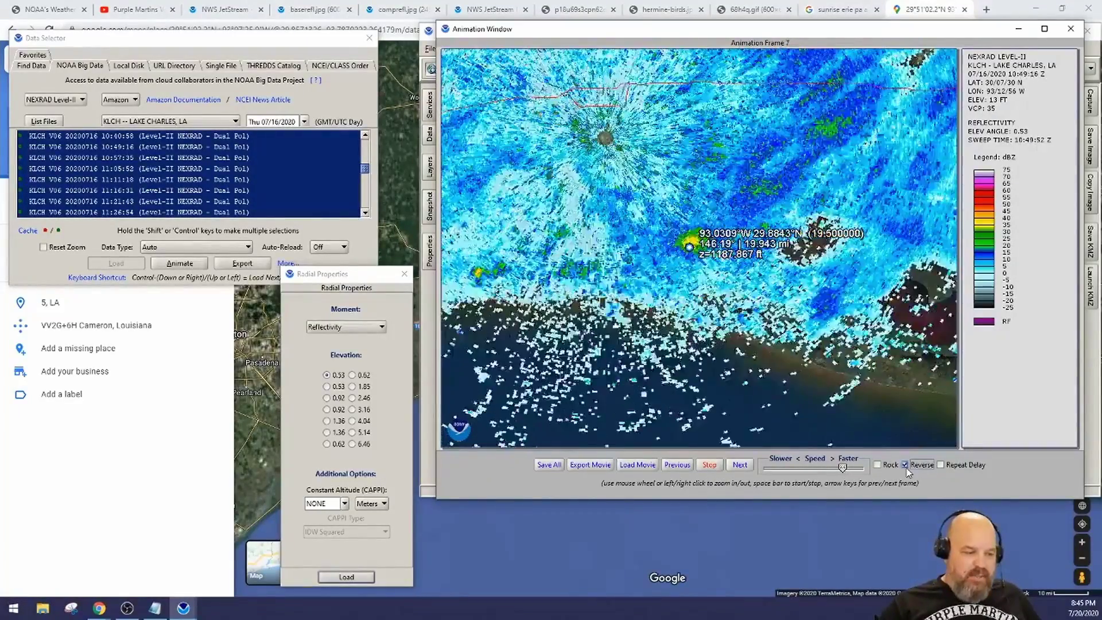
{"action": "left_click", "coordinate": [877, 465]}
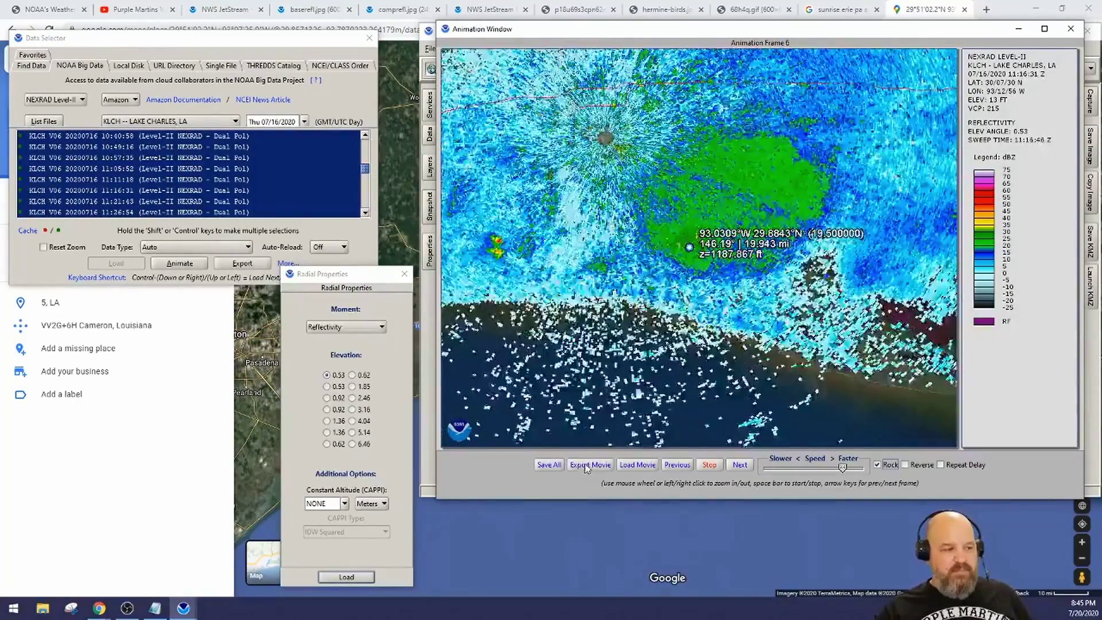
Export the animation to the Desktop as an Animated GIF named test
{"action": "left_click", "coordinate": [584, 468]}
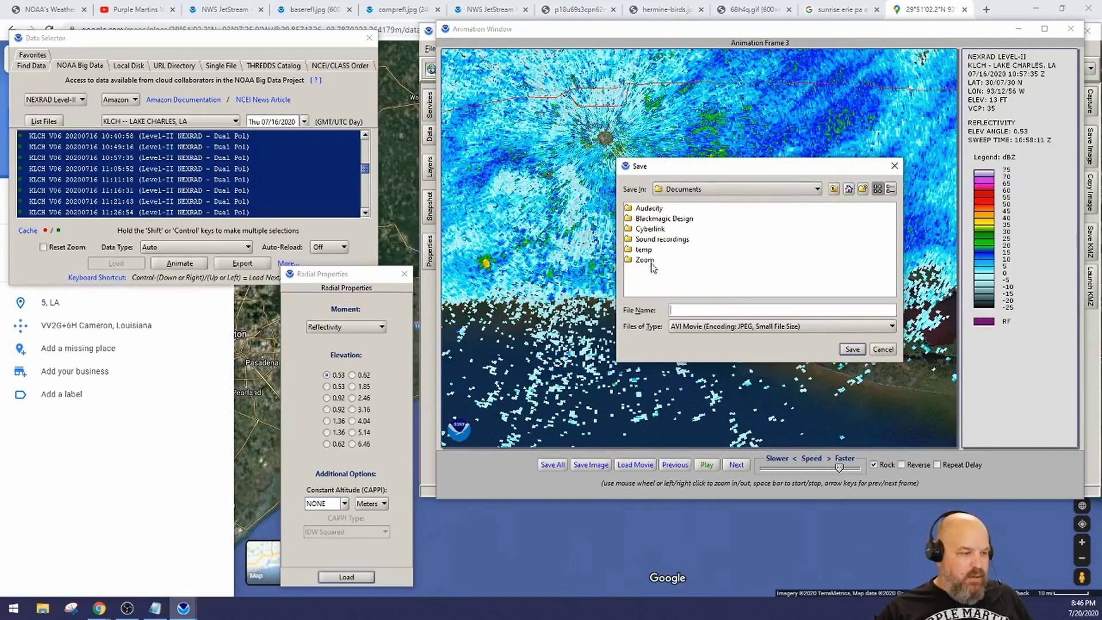
{"action": "left_click", "coordinate": [698, 331]}
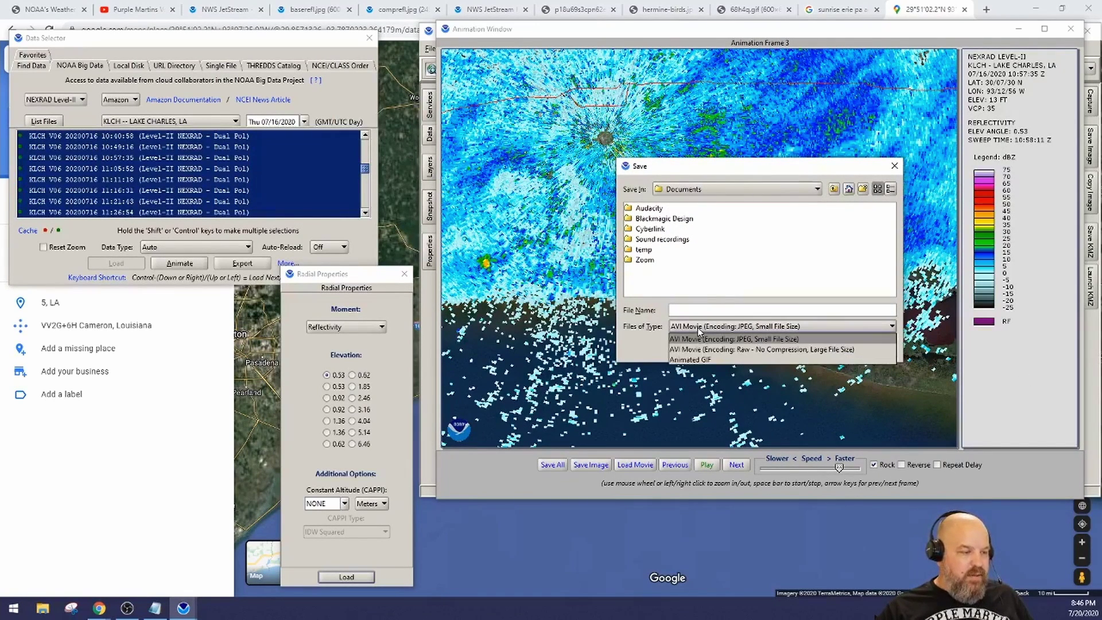
{"action": "left_click", "coordinate": [704, 360]}
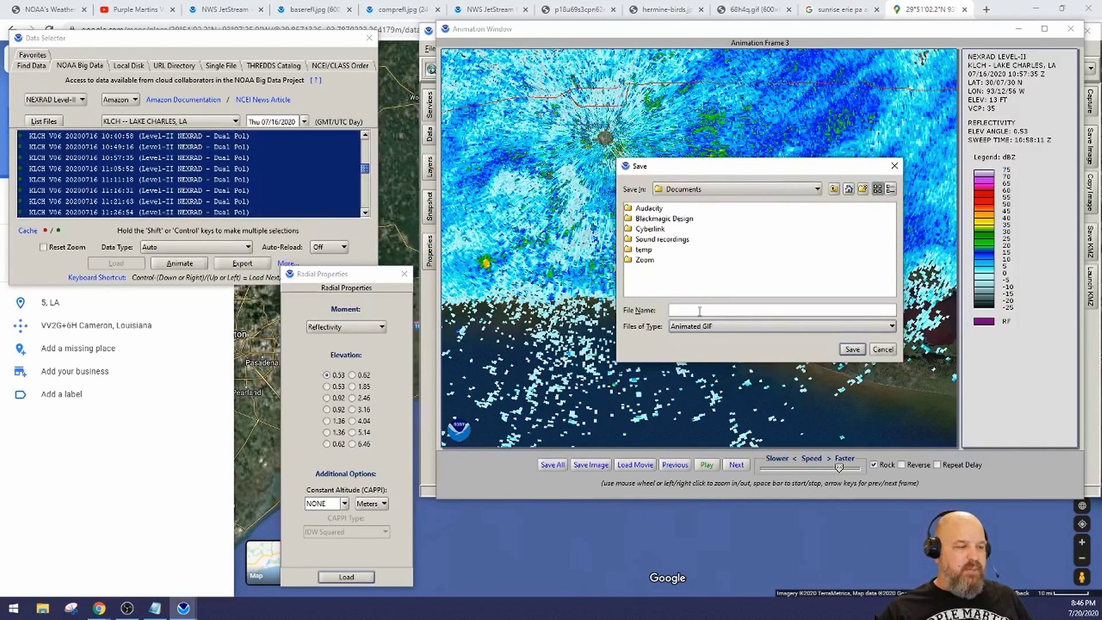
{"action": "left_click", "coordinate": [699, 311]}
{"action": "left_click", "coordinate": [706, 190]}
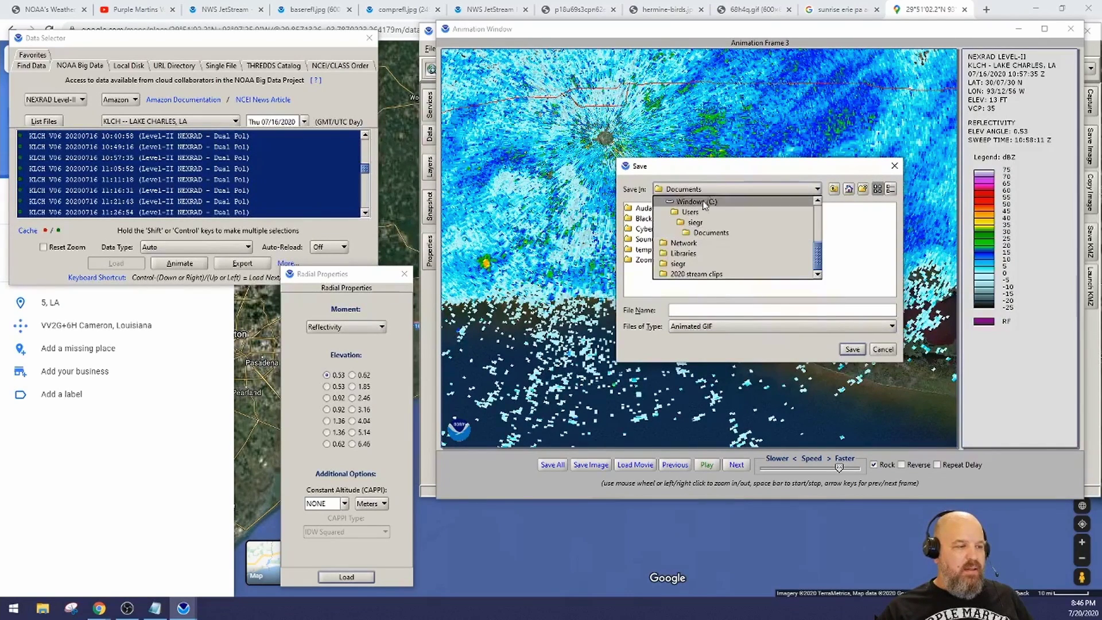
{"action": "scroll", "coordinate": [714, 233], "scroll_direction": "up", "scroll_amount": 4}
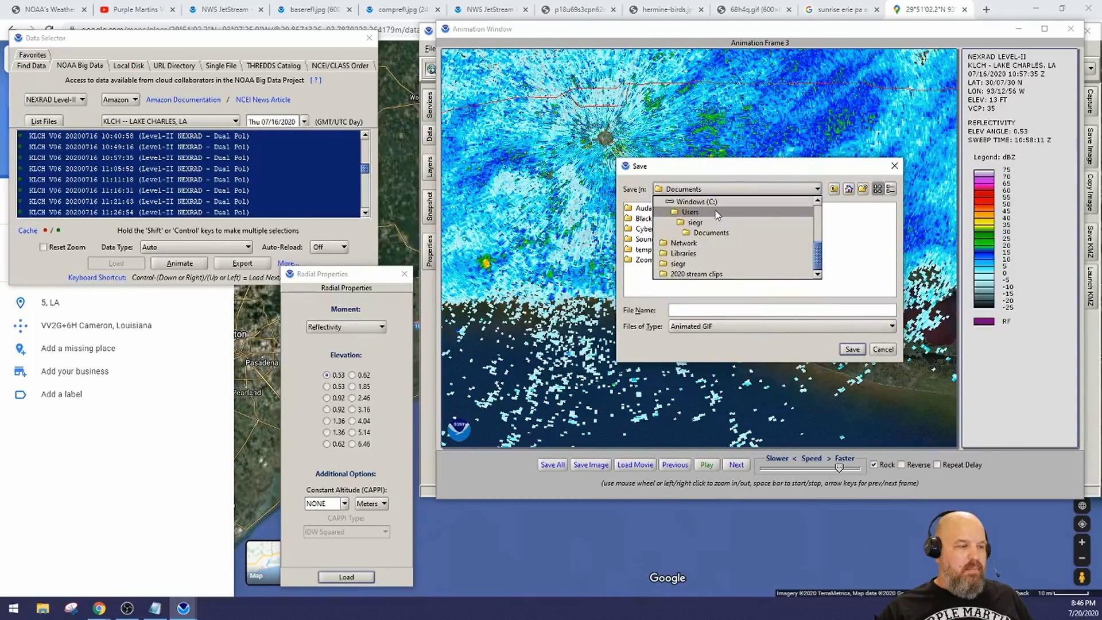
{"action": "left_click", "coordinate": [697, 213]}
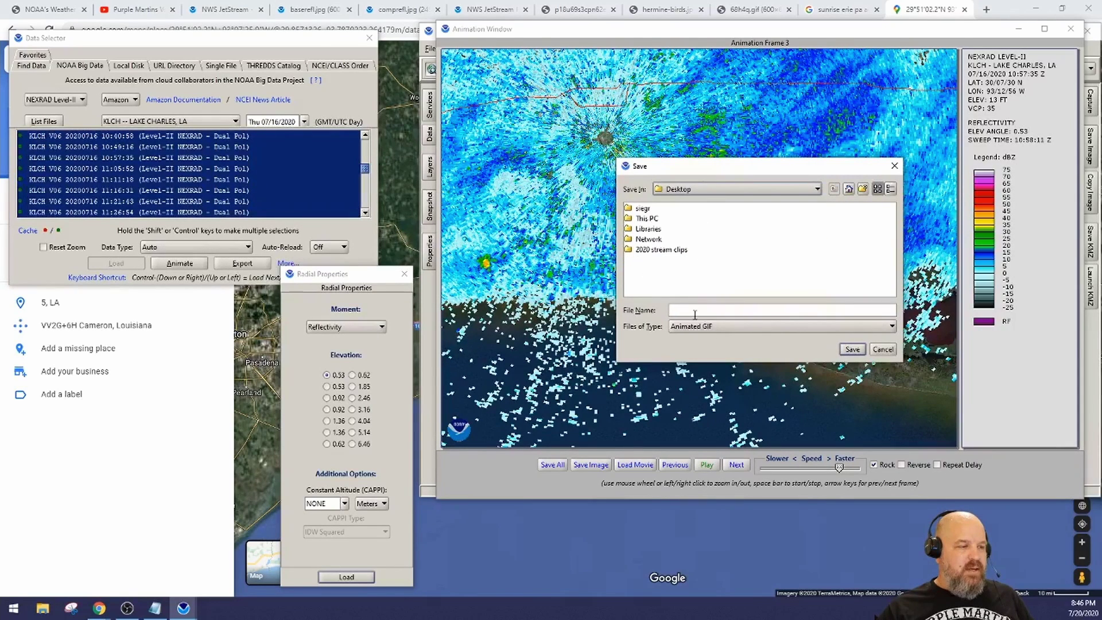
{"action": "left_click", "coordinate": [711, 308]}
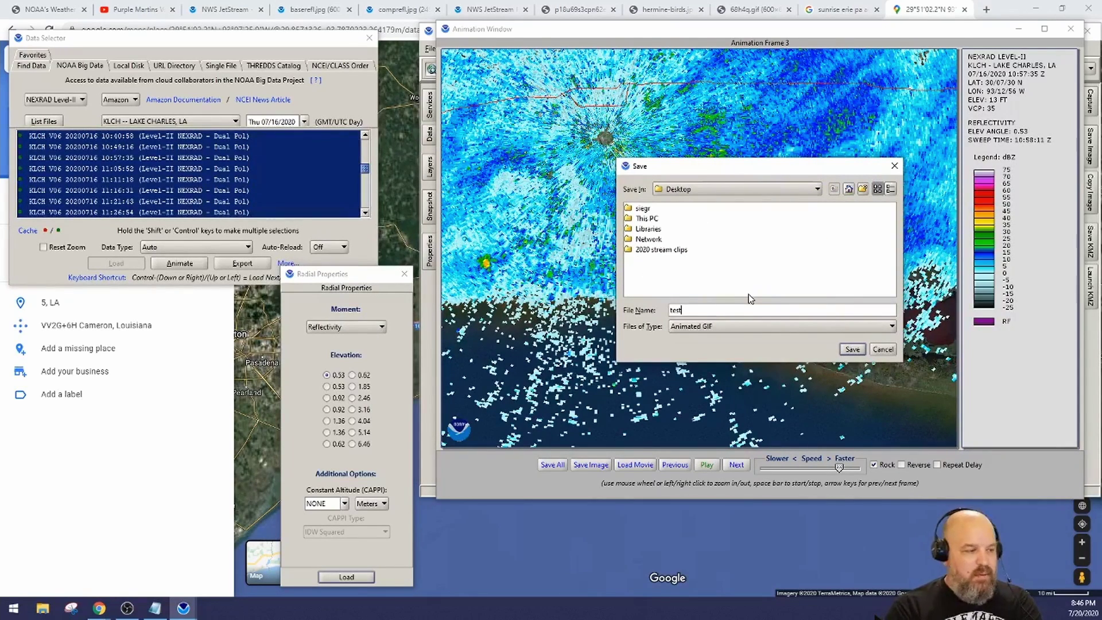
{"action": "left_click", "coordinate": [853, 349]}
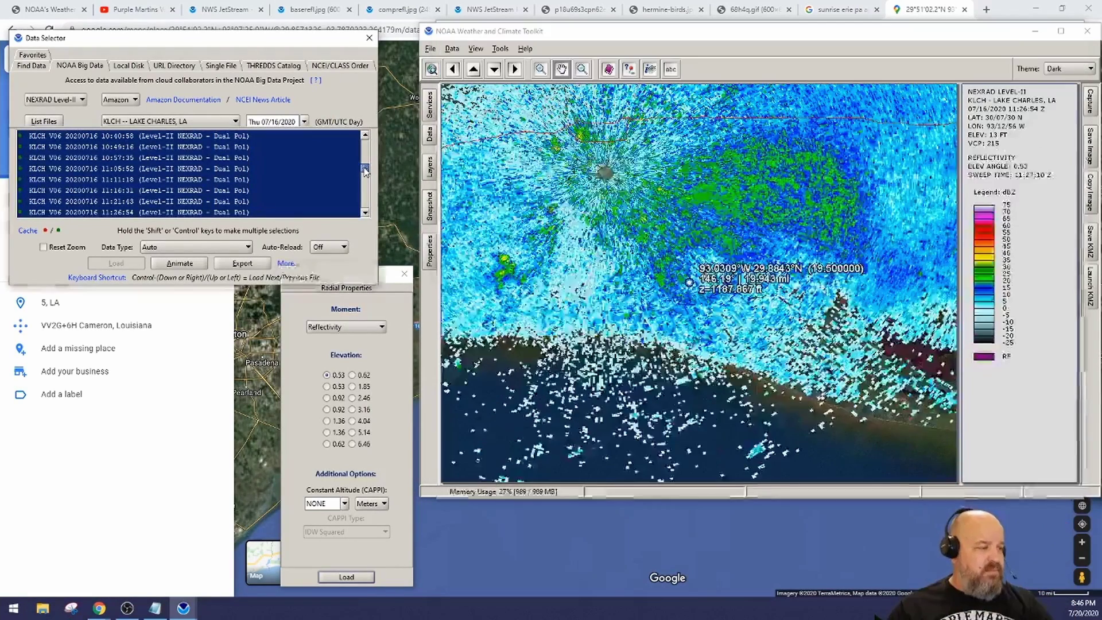
Open the exported test.gif to check its playback, and close the photo viewer
{"action": "mouse_move", "coordinate": [365, 169]}
{"action": "left_mouse_down"}
{"action": "mouse_move", "coordinate": [360, 202]}
{"action": "mouse_move", "coordinate": [367, 165]}
{"action": "left_mouse_up"}
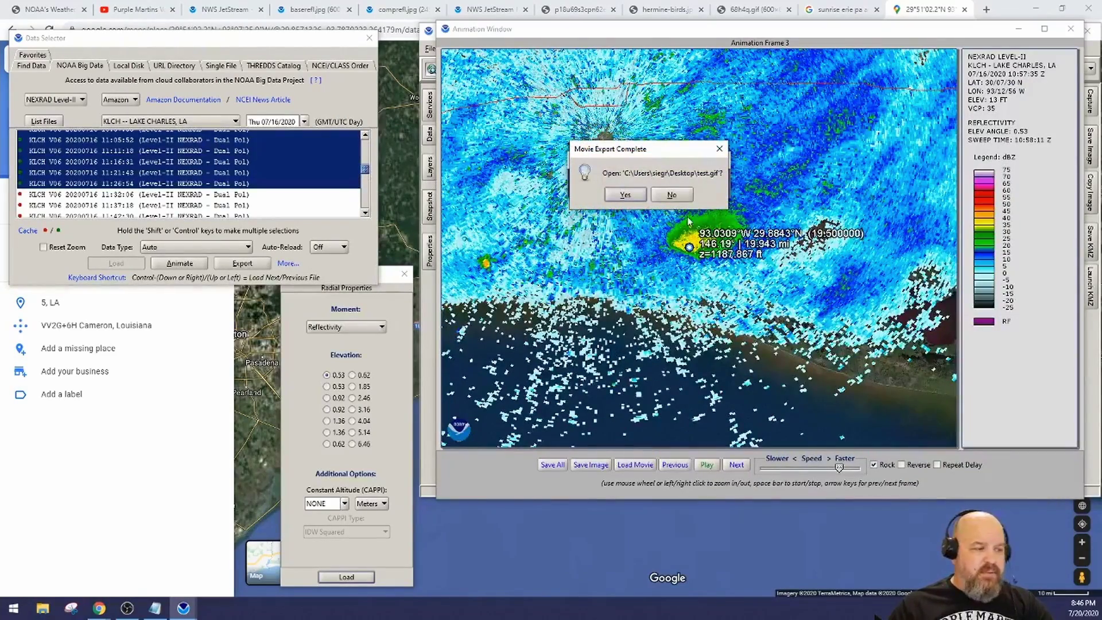
{"action": "left_click", "coordinate": [625, 195]}
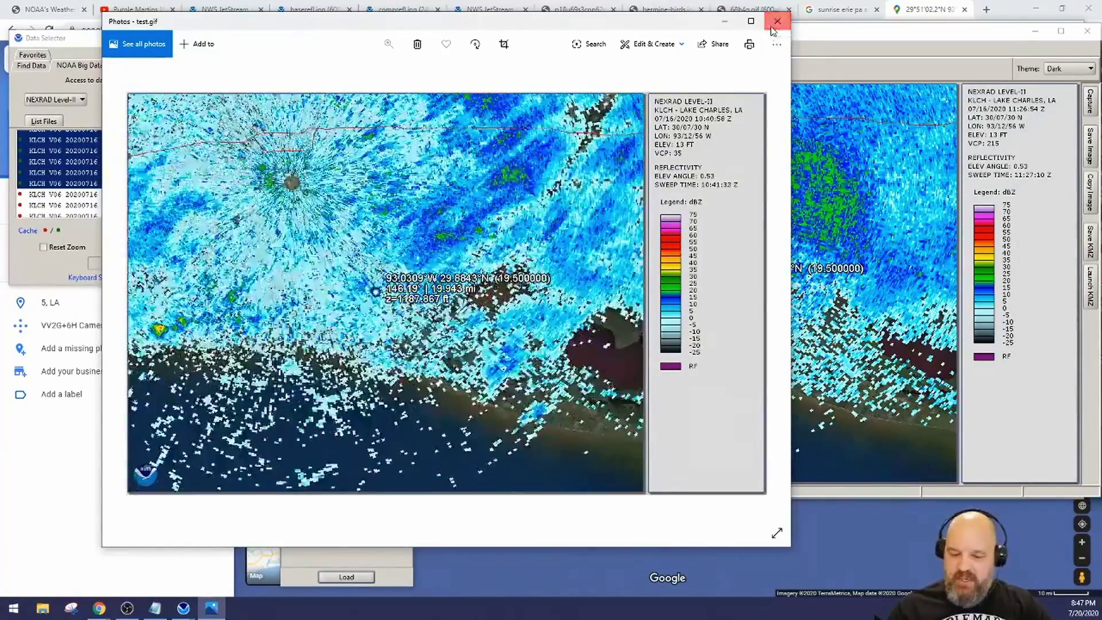
{"action": "left_click", "coordinate": [772, 28]}
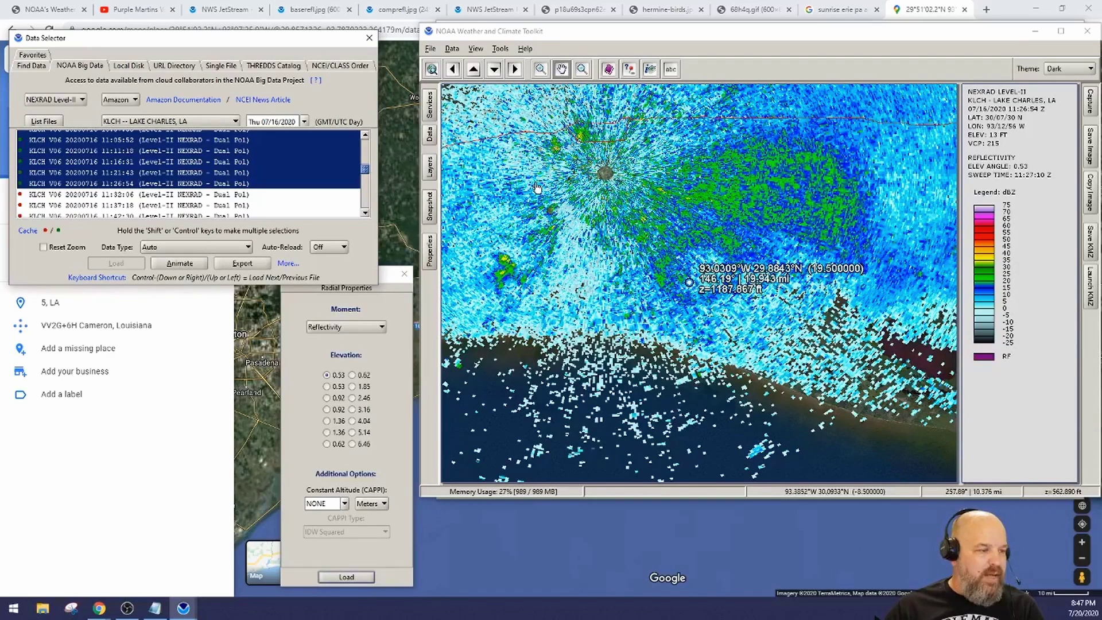
Load the 07/16/2020 11:11:18 scan and open the Data Filter, placed clear of the radar map
{"action": "left_click", "coordinate": [96, 152]}
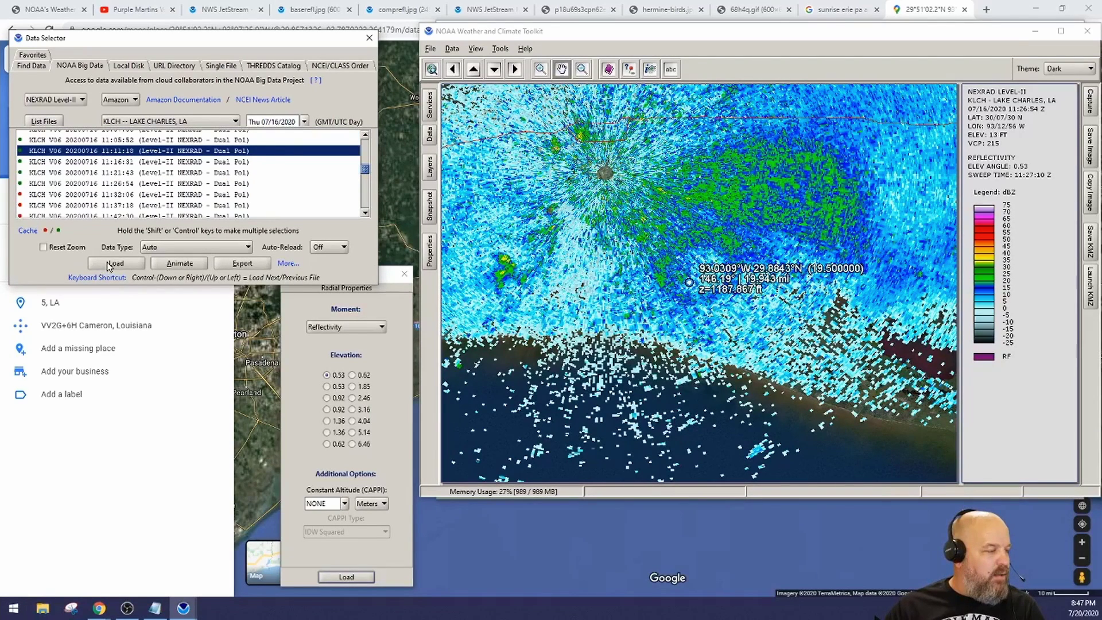
{"action": "left_click", "coordinate": [110, 264]}
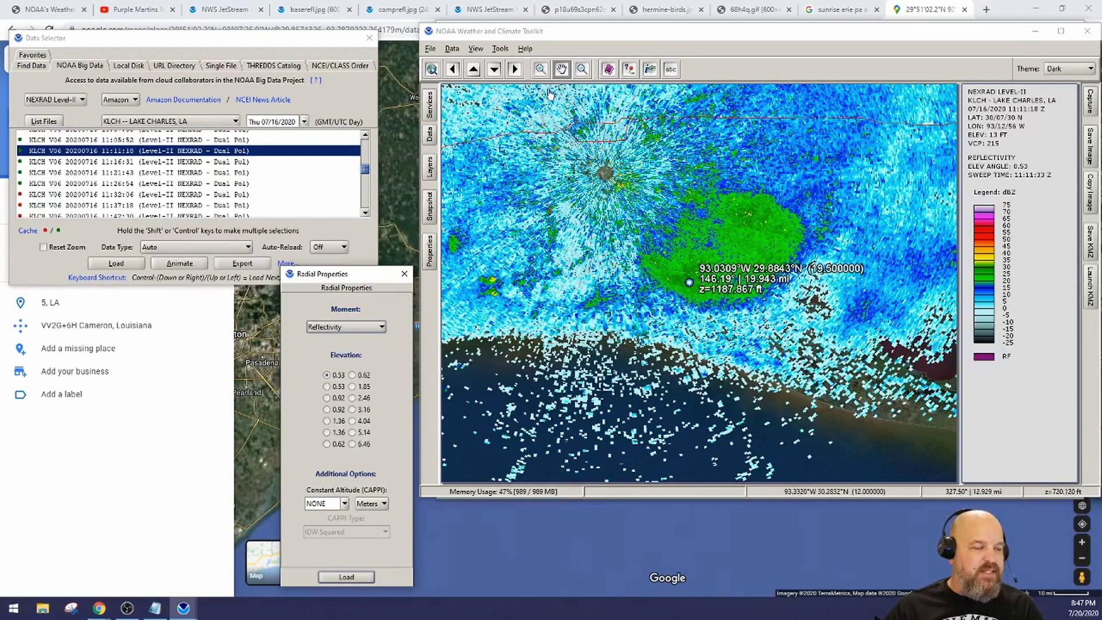
{"action": "left_click", "coordinate": [500, 48]}
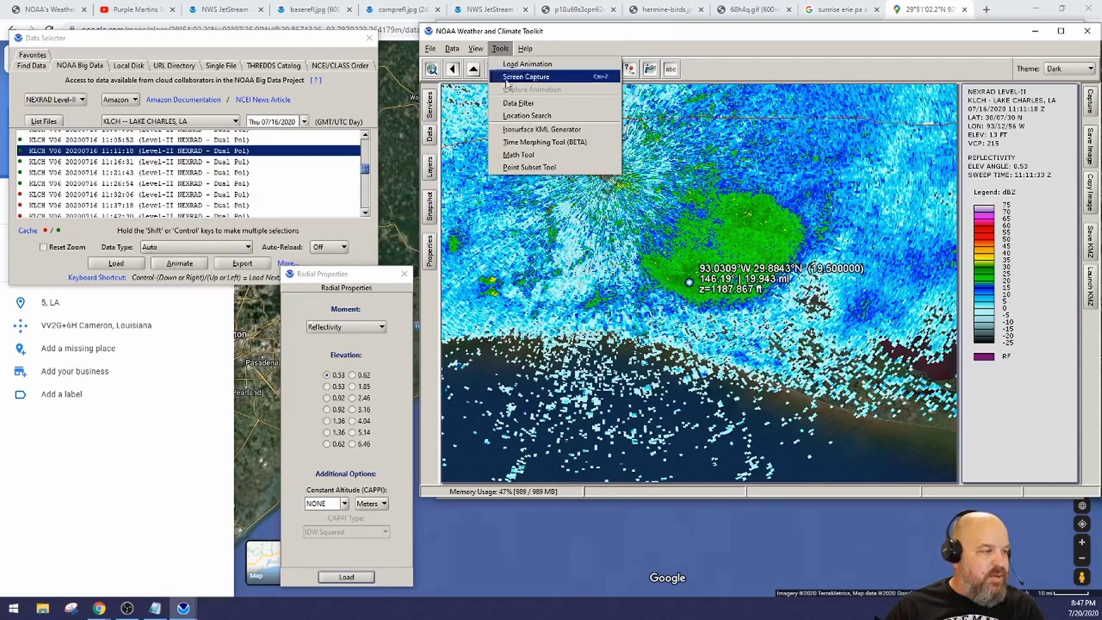
{"action": "left_click", "coordinate": [515, 107]}
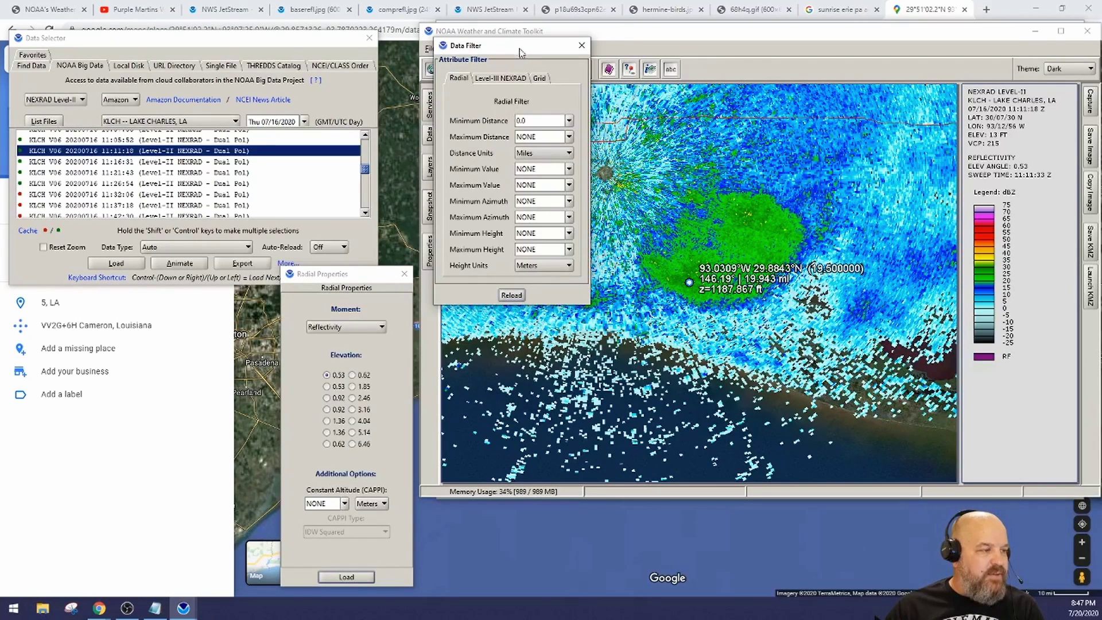
{"action": "left_click_drag", "start_coordinate": [518, 35], "coordinate": [325, 22]}
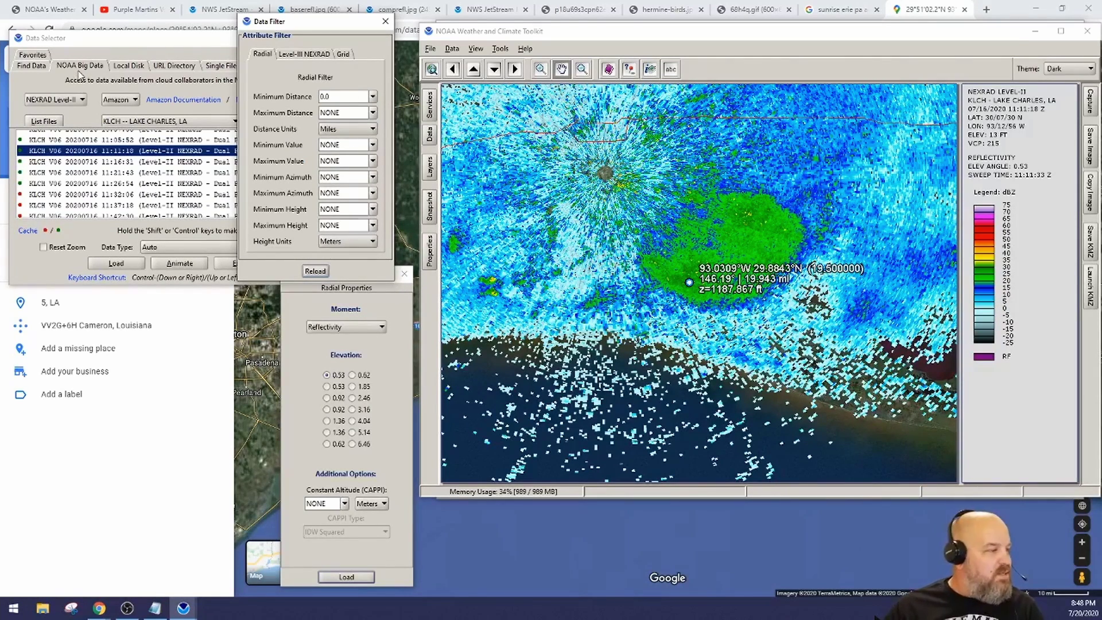
Set the radial filter's Minimum Value to 3, reload the scan, and view the filtered echoes over a wider area
{"action": "left_click", "coordinate": [373, 145]}
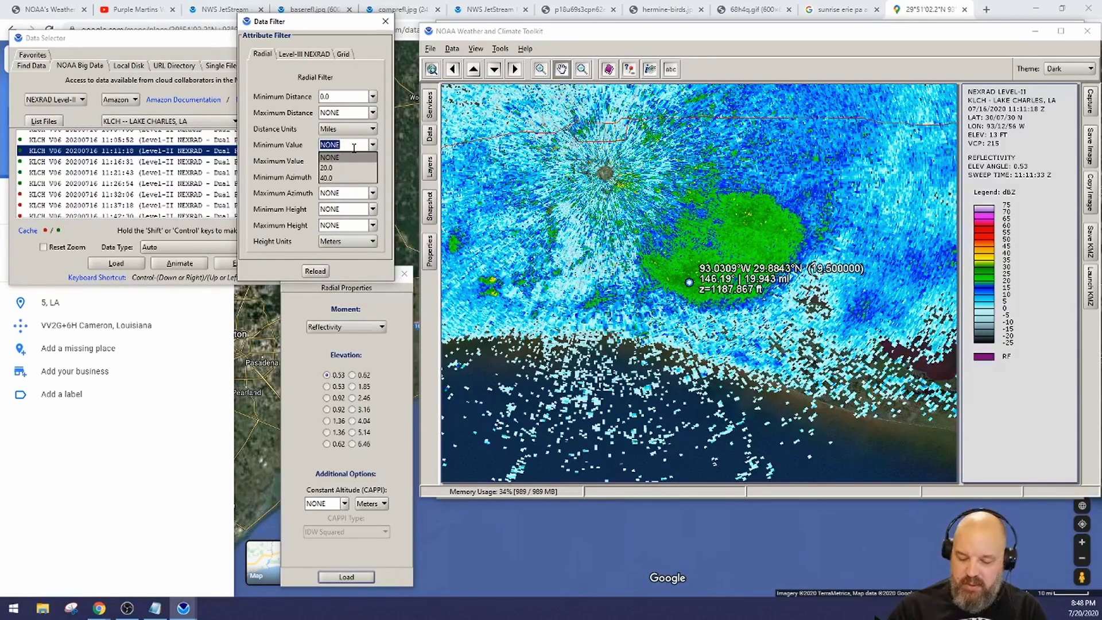
{"action": "type", "text": "3"}
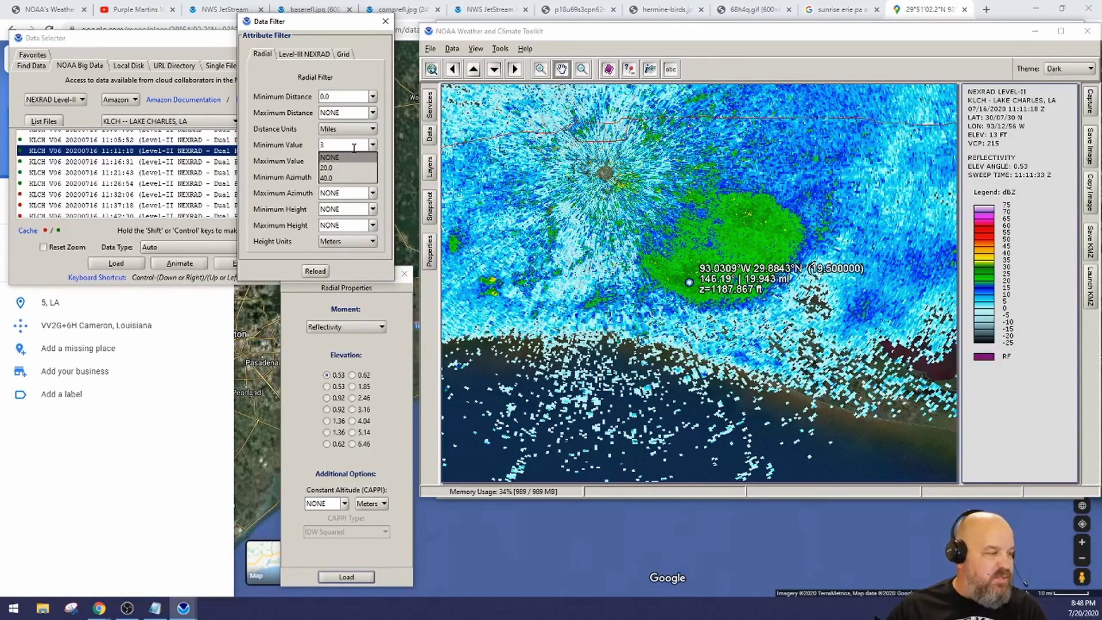
{"action": "key", "text": "BackSpace"}
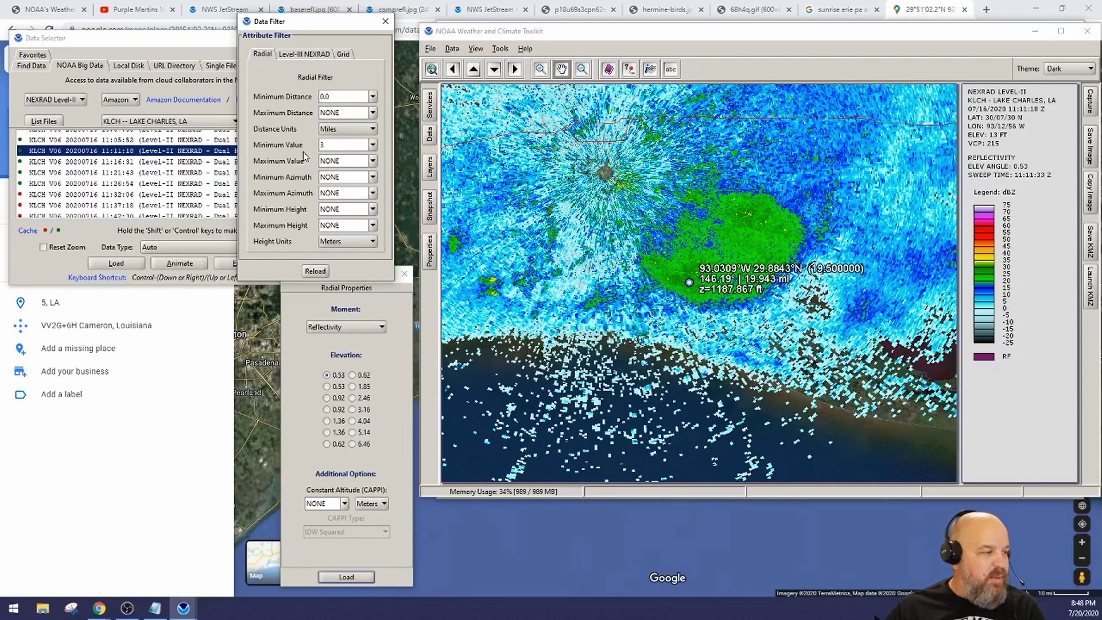
{"action": "left_click", "coordinate": [319, 272]}
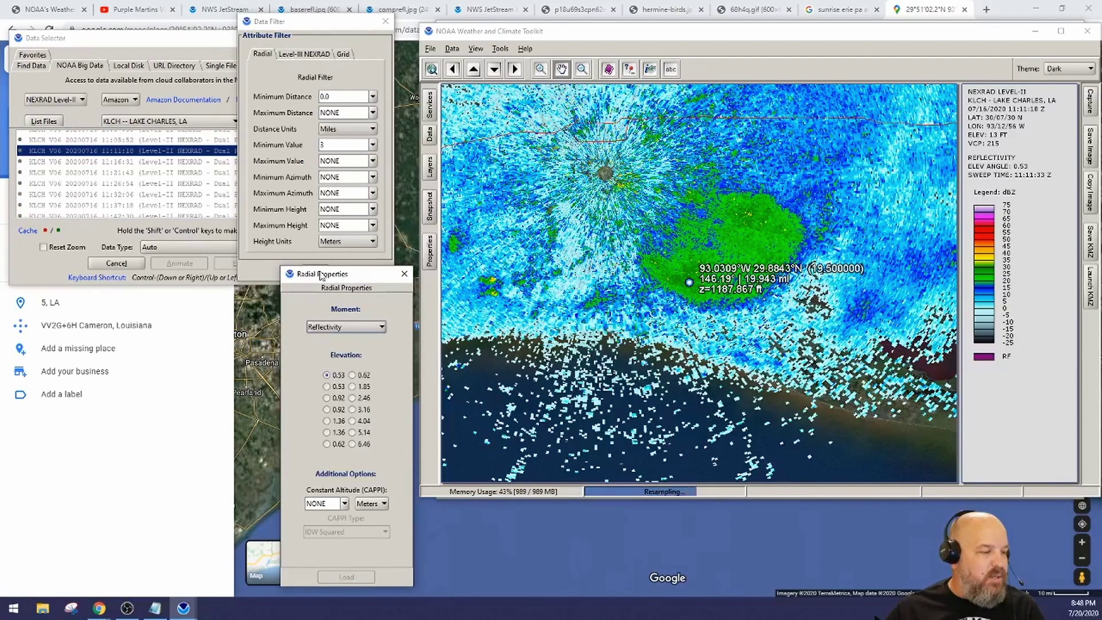
{"action": "scroll", "coordinate": [809, 222], "scroll_direction": "down", "scroll_amount": 2}
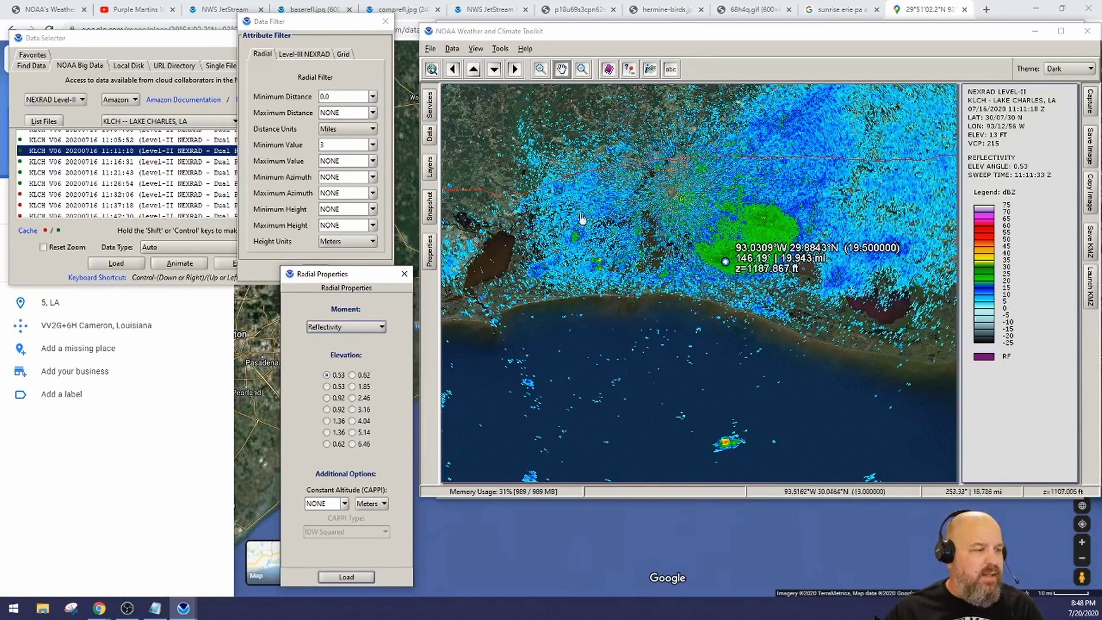
Set the radial filter's Minimum Value to 7, reload the scan, and view the filtered echoes over a wider area
{"action": "double_click", "coordinate": [335, 147]}
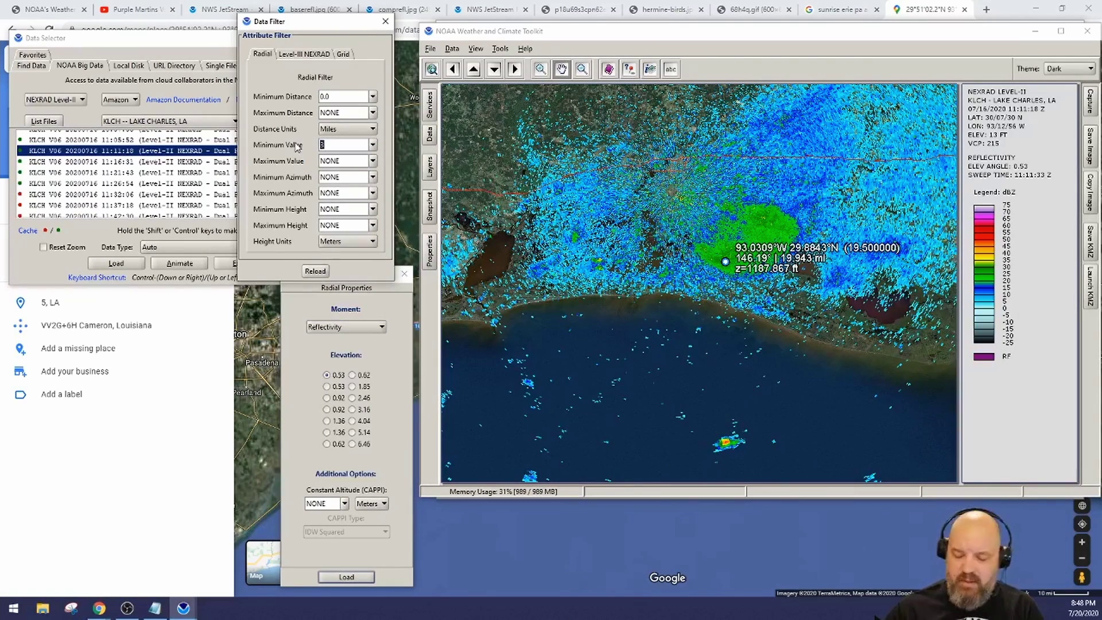
{"action": "left_click", "coordinate": [309, 272]}
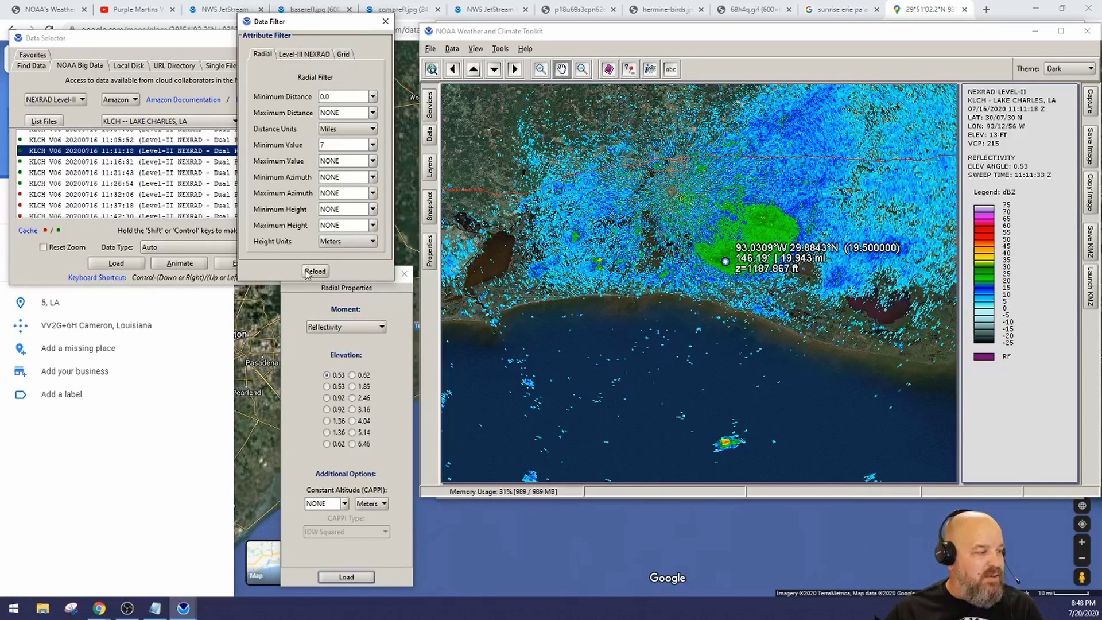
{"action": "left_click", "coordinate": [305, 274]}
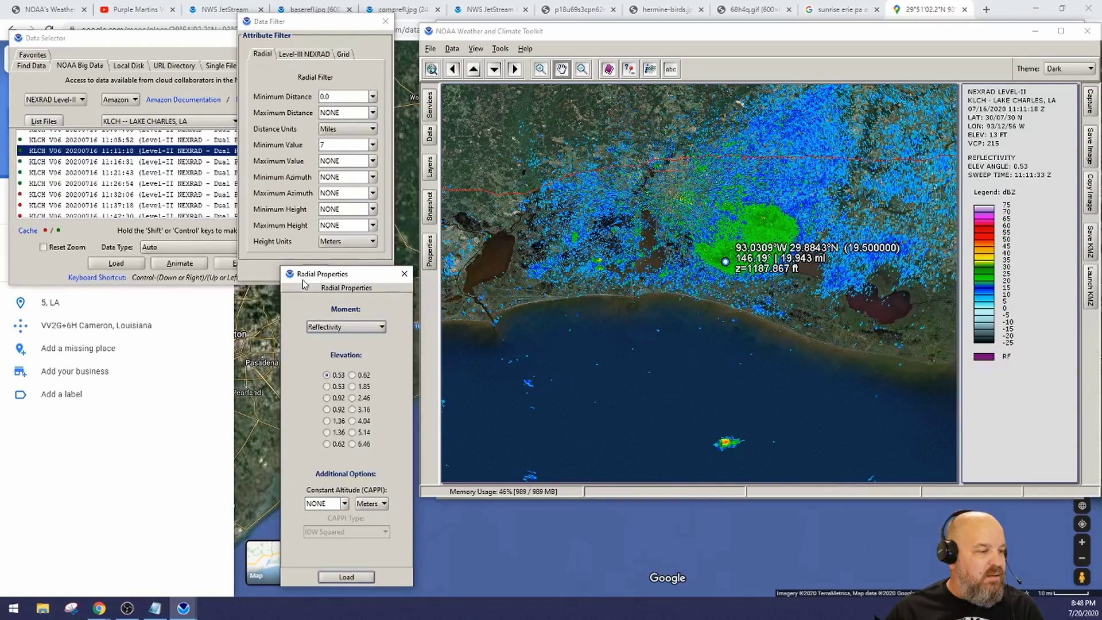
{"action": "scroll", "coordinate": [677, 212], "scroll_direction": "down", "scroll_amount": 1}
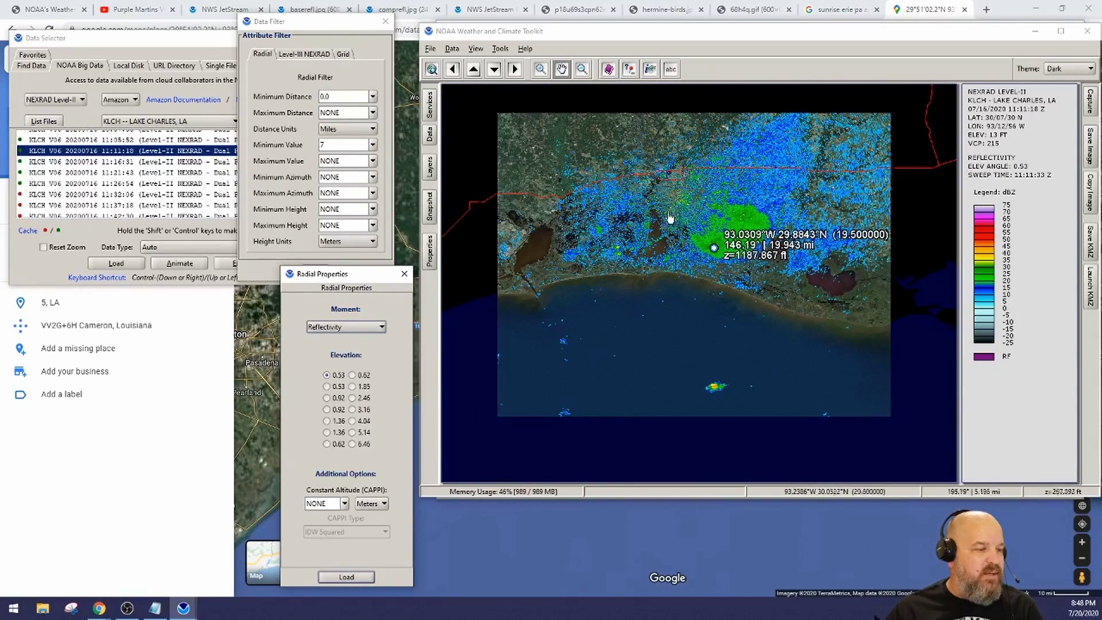
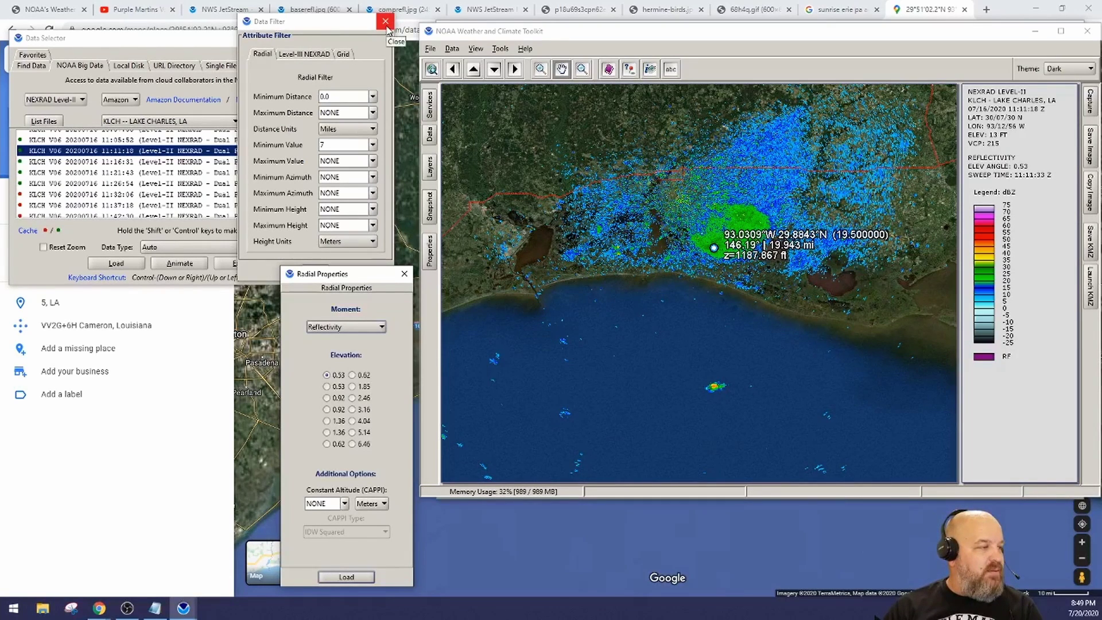
Reset the radial filter's Minimum Value to NONE, reload the scan, and close the Data Filter
{"action": "left_click", "coordinate": [372, 146]}
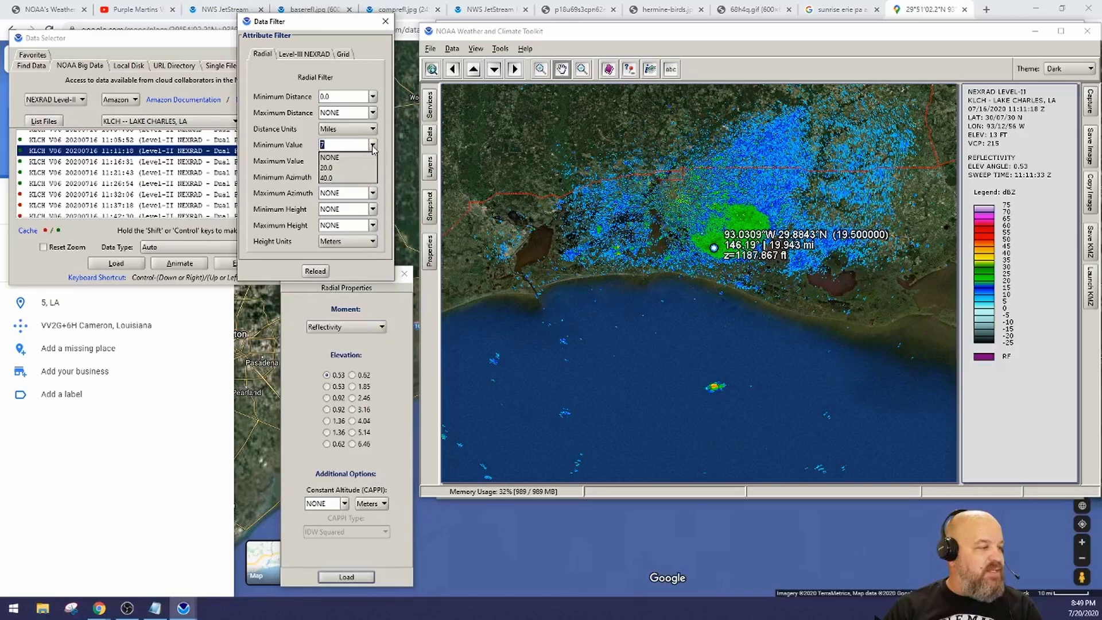
{"action": "left_click", "coordinate": [344, 155]}
{"action": "left_click", "coordinate": [317, 274]}
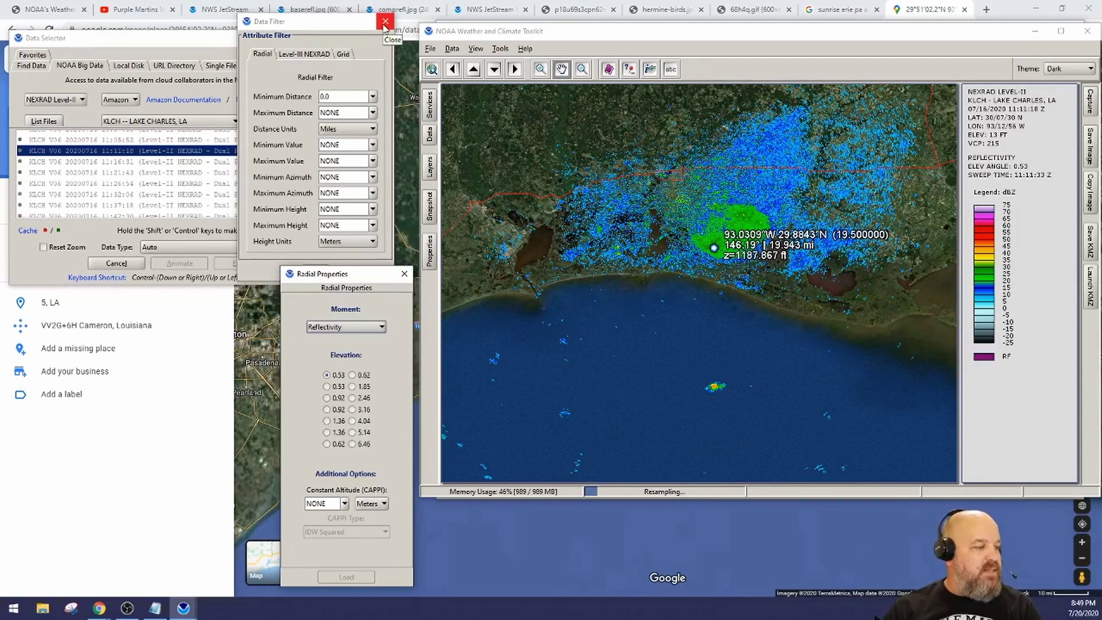
{"action": "left_click", "coordinate": [385, 23]}
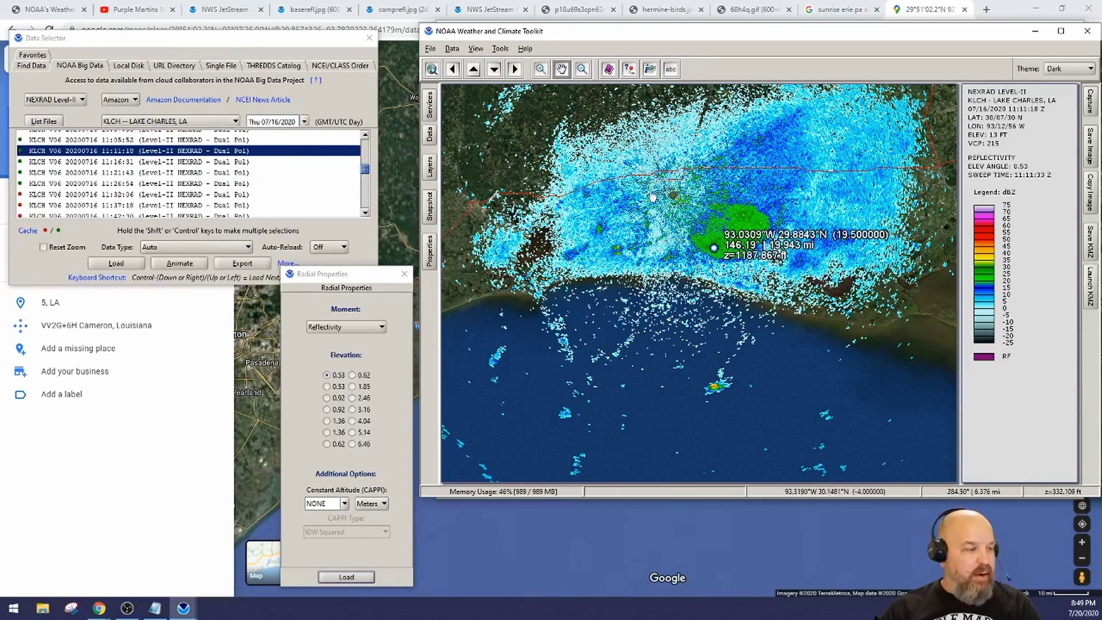
Change the radar site to KDFX -- LAUGHLIN AFB, TX in the Data Selector
{"action": "left_click", "coordinate": [212, 122]}
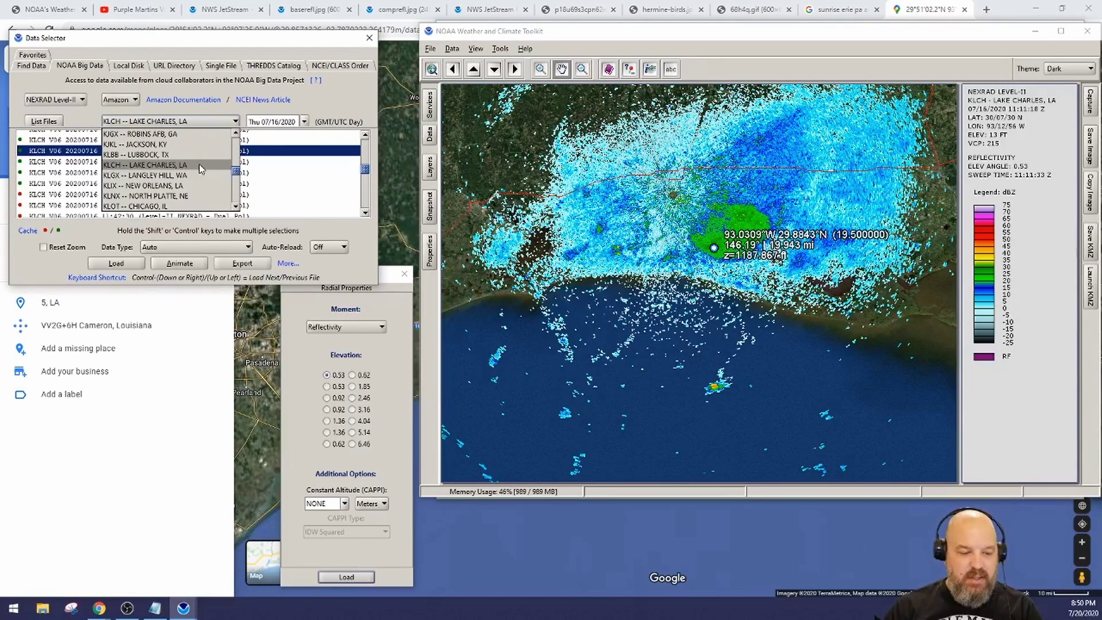
{"action": "scroll", "coordinate": [201, 172], "scroll_direction": "up", "scroll_amount": 1}
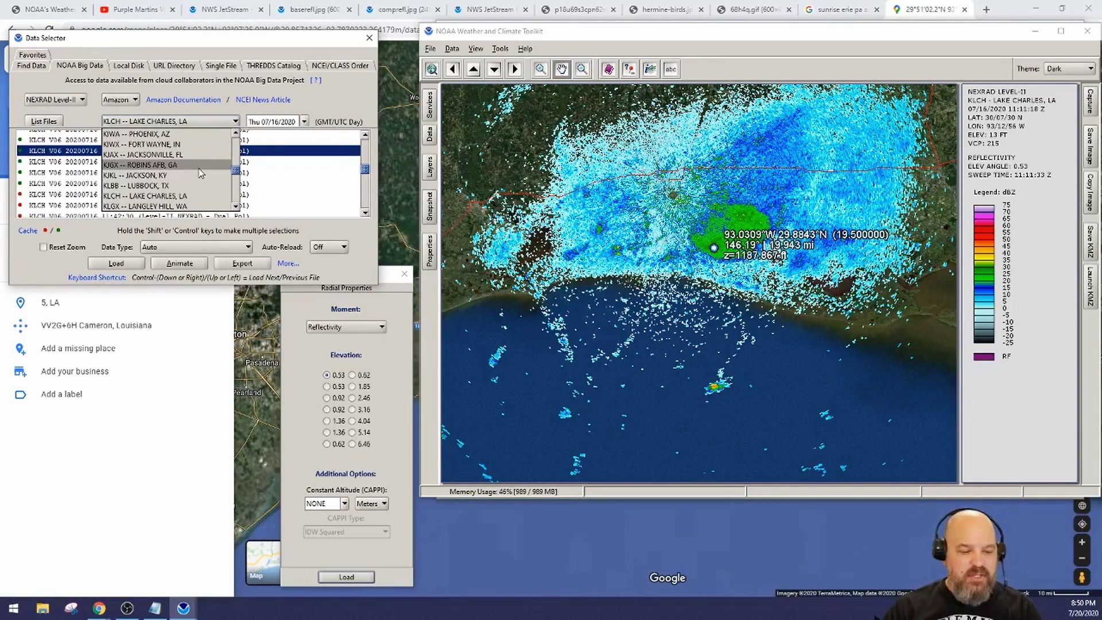
{"action": "scroll", "coordinate": [201, 175], "scroll_direction": "up", "scroll_amount": 4}
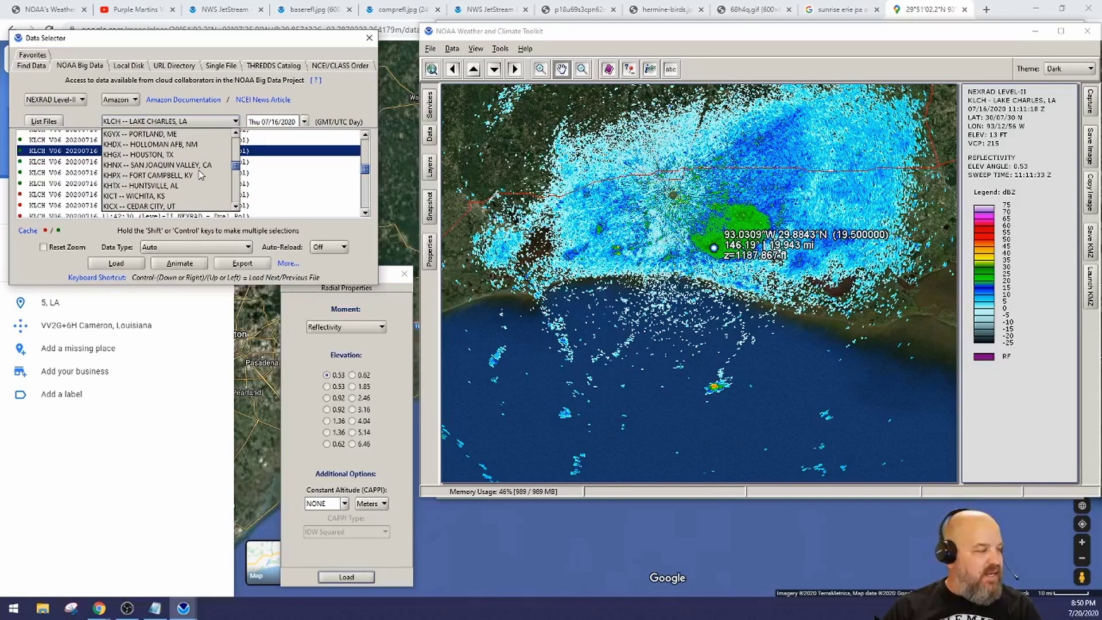
{"action": "scroll", "coordinate": [201, 175], "scroll_direction": "up", "scroll_amount": 3}
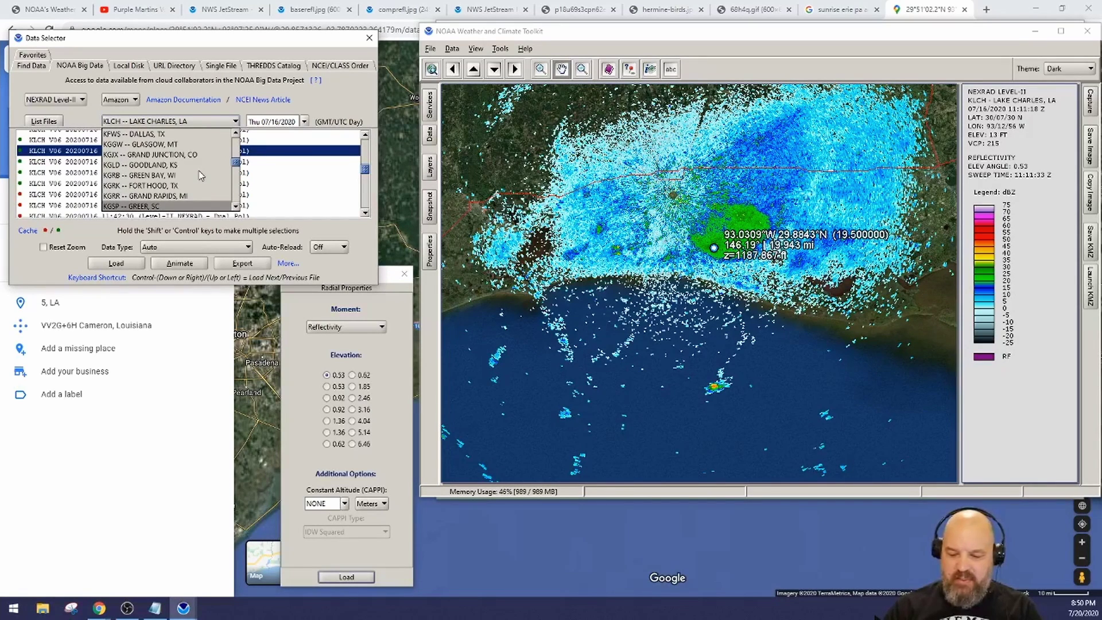
{"action": "scroll", "coordinate": [201, 175], "scroll_direction": "up", "scroll_amount": 1}
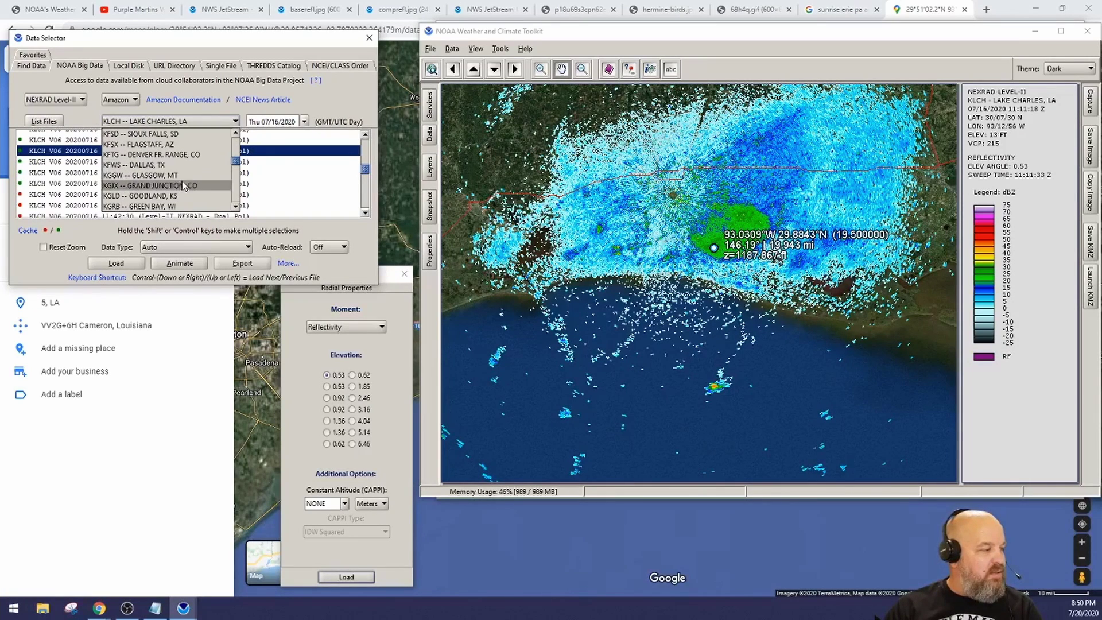
{"action": "scroll", "coordinate": [183, 197], "scroll_direction": "up", "scroll_amount": 6}
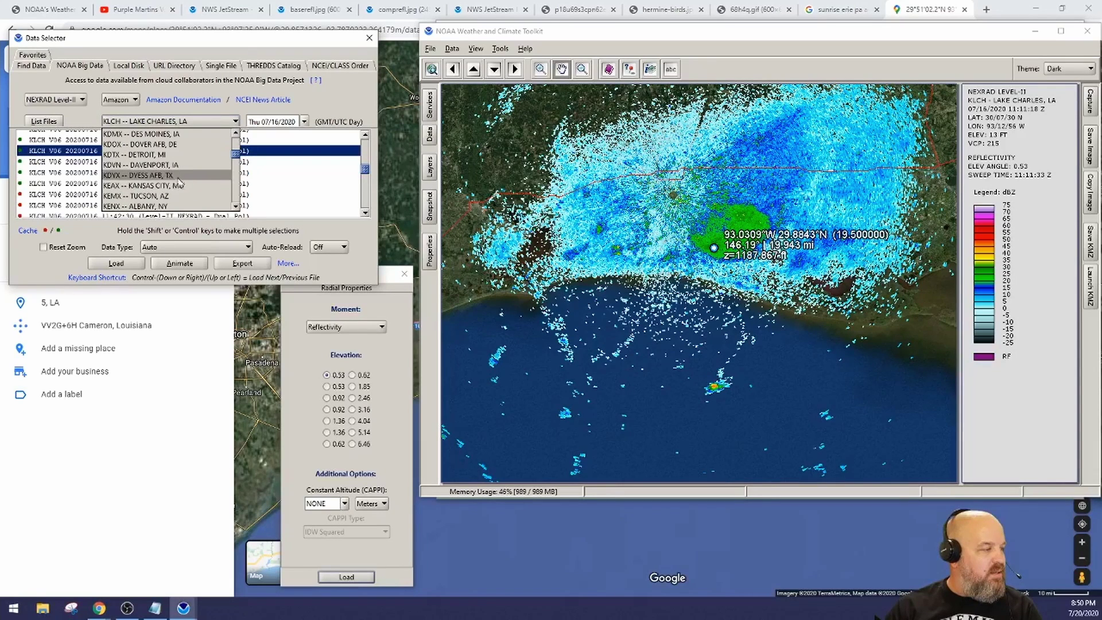
{"action": "scroll", "coordinate": [177, 193], "scroll_direction": "up", "scroll_amount": 1}
{"action": "scroll", "coordinate": [176, 193], "scroll_direction": "up", "scroll_amount": 1}
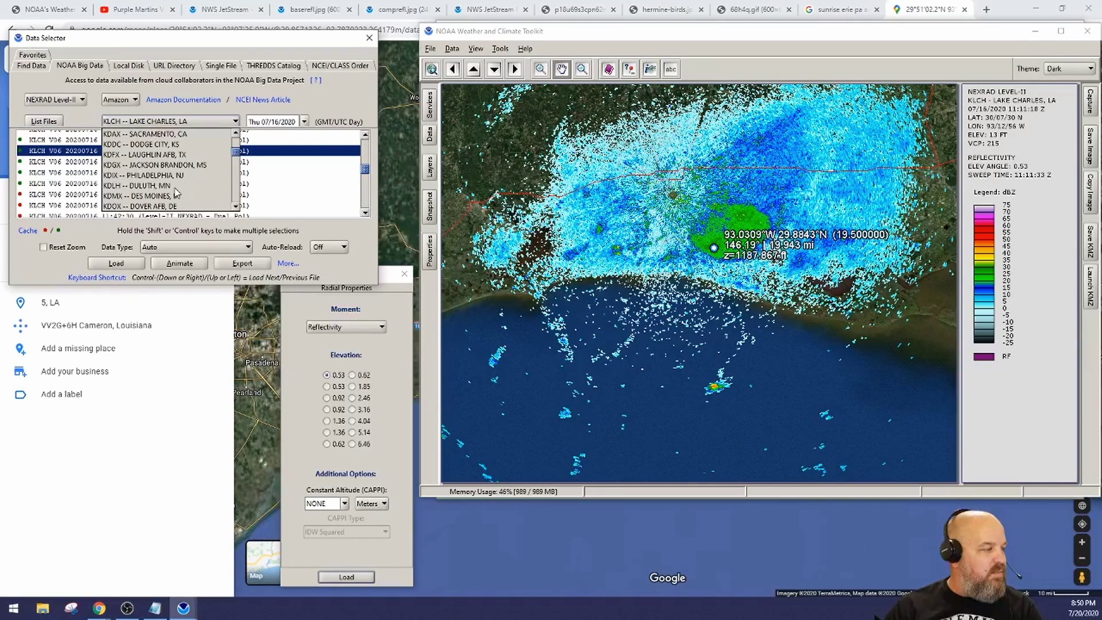
{"action": "left_click", "coordinate": [180, 155]}
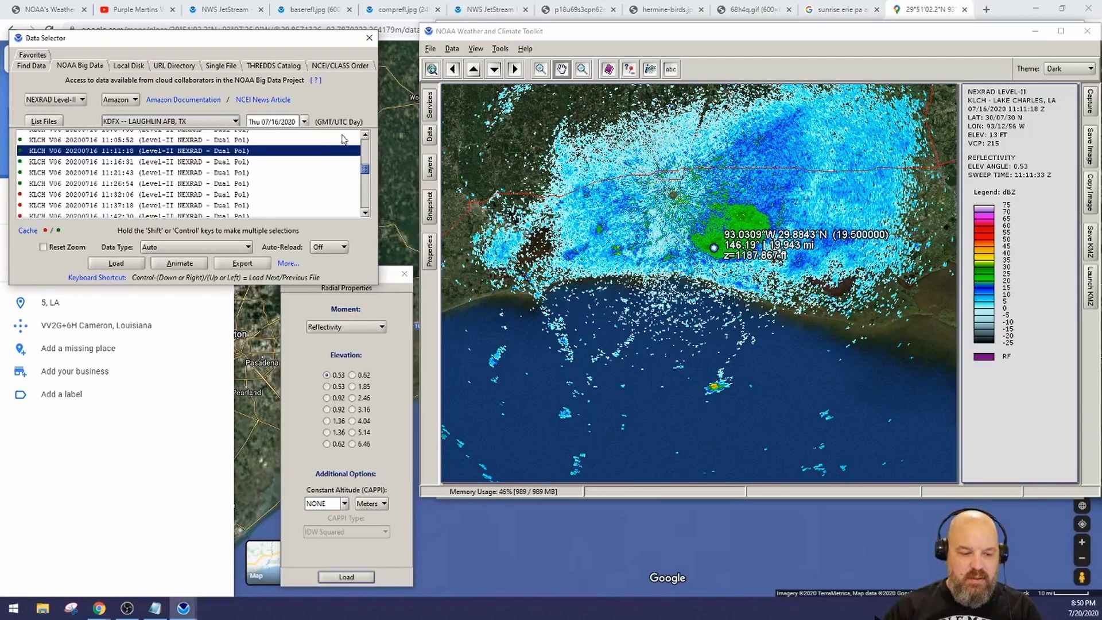
Set the data date to 04/19/2018 and list the radar files for that day
{"action": "left_click", "coordinate": [305, 122]}
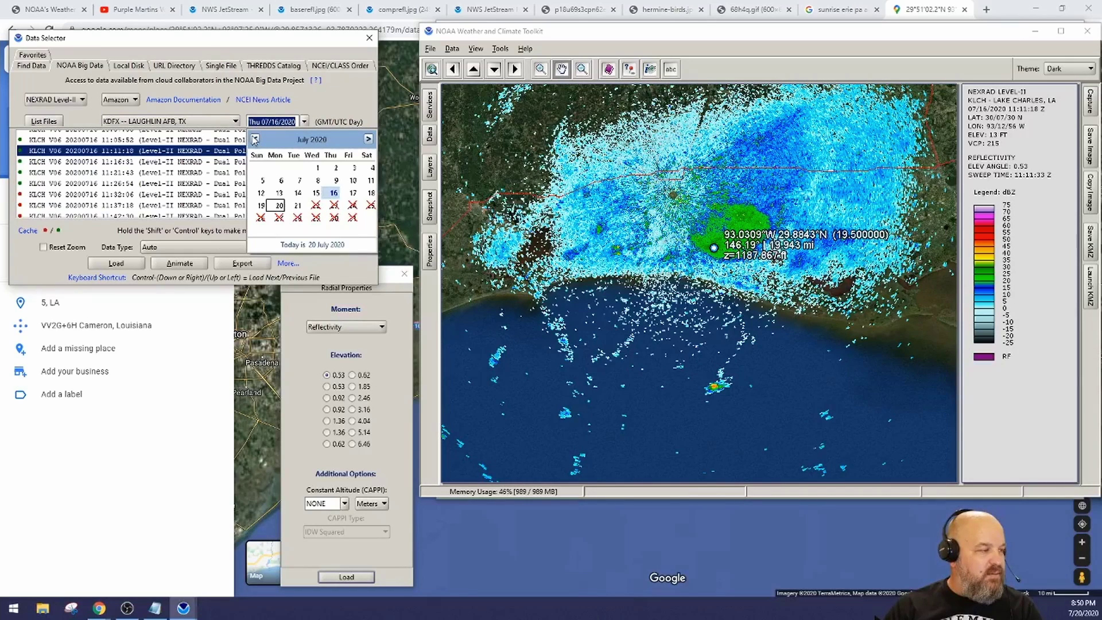
{"action": "left_click", "coordinate": [255, 139]}
{"action": "left_click", "coordinate": [255, 139]}
{"action": "left_click", "coordinate": [255, 139]}
{"action": "left_click", "coordinate": [255, 138]}
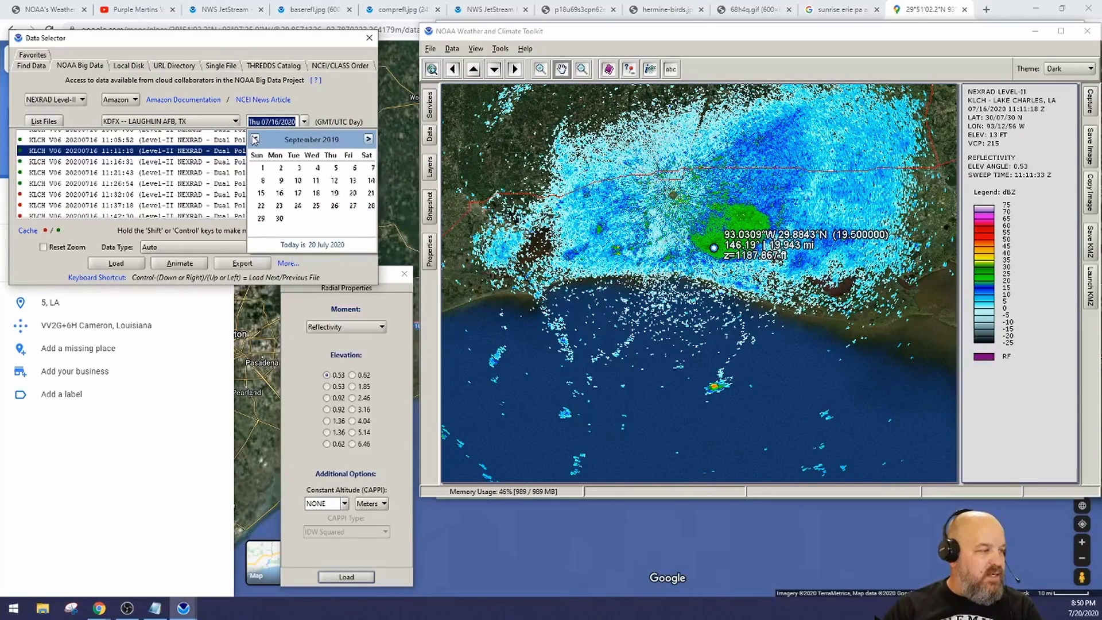
{"action": "left_click", "coordinate": [255, 139]}
{"action": "left_click", "coordinate": [255, 138]}
{"action": "left_click", "coordinate": [255, 139]}
{"action": "left_click", "coordinate": [255, 139]}
{"action": "left_click", "coordinate": [255, 139]}
{"action": "left_click", "coordinate": [254, 139]}
{"action": "left_click", "coordinate": [255, 139]}
{"action": "left_click", "coordinate": [255, 139]}
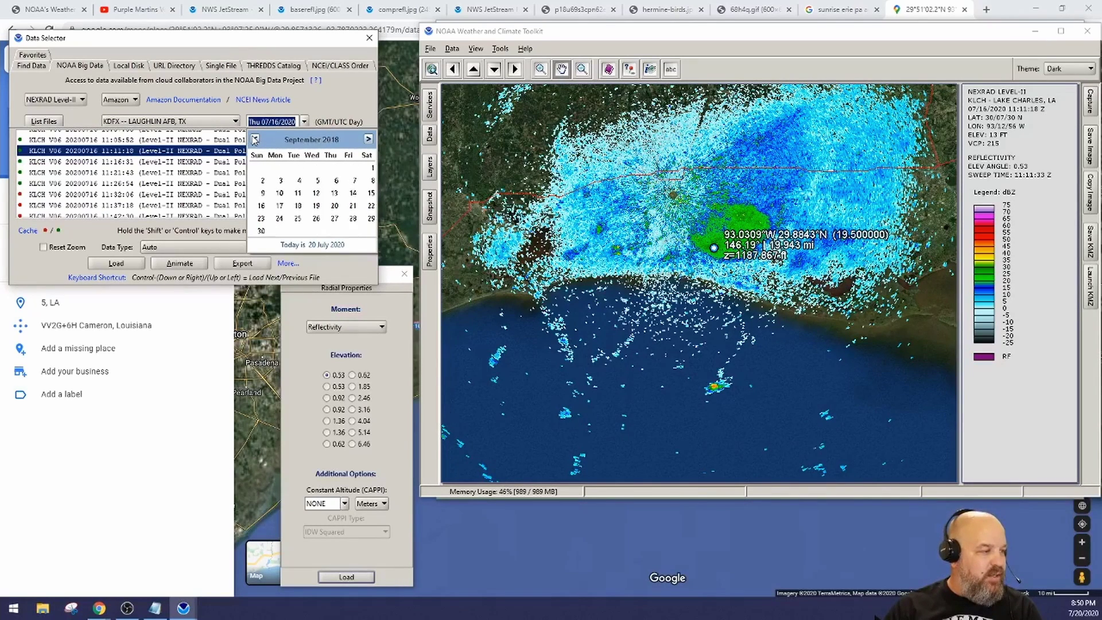
{"action": "left_click", "coordinate": [254, 139]}
{"action": "left_click", "coordinate": [255, 139]}
{"action": "left_click", "coordinate": [255, 139]}
{"action": "left_click", "coordinate": [255, 139]}
{"action": "left_click", "coordinate": [255, 139]}
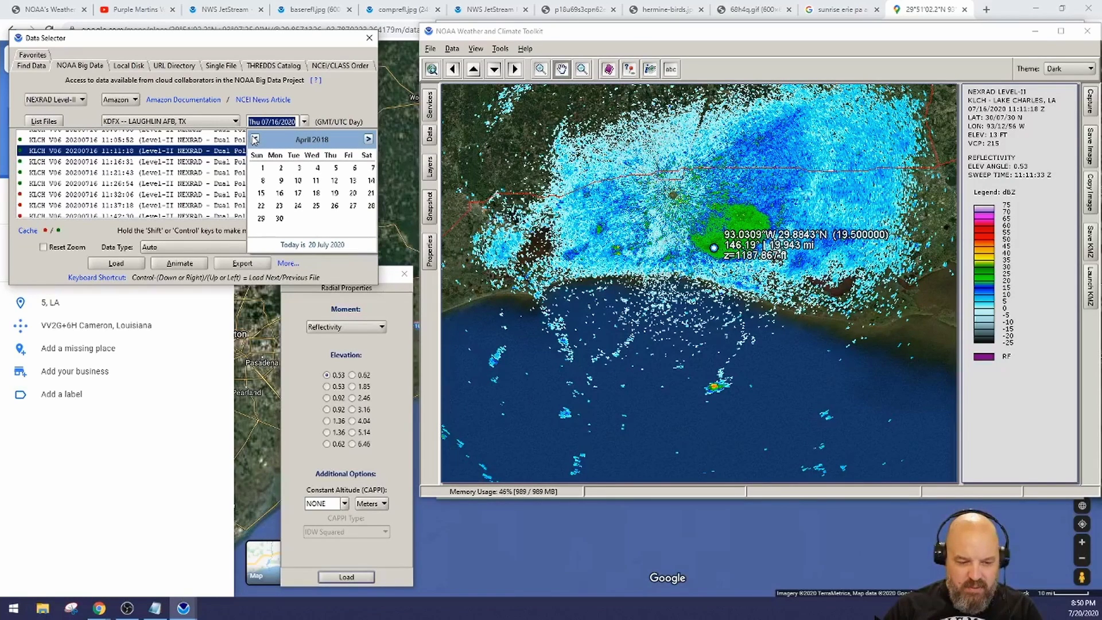
{"action": "left_click", "coordinate": [333, 194]}
{"action": "left_click", "coordinate": [46, 122]}
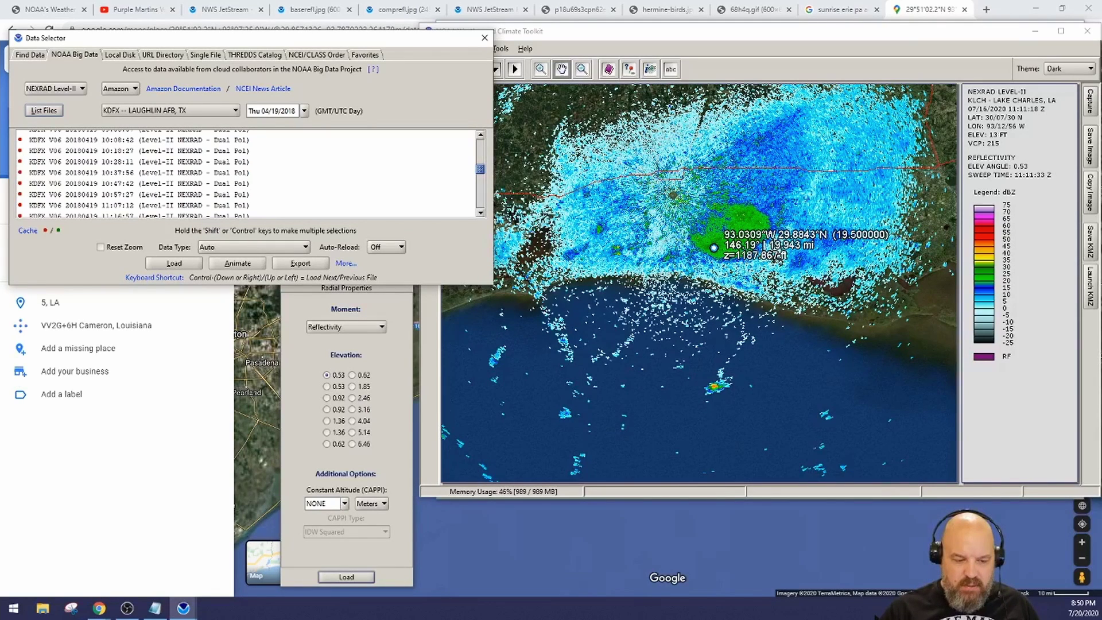
Load the day's first scan, 04/19/2018 00:06:18, and reload it with Reset Zoom enabled to centre the map on the Laughlin radar
{"action": "scroll", "coordinate": [273, 212], "scroll_direction": "up", "scroll_amount": 10}
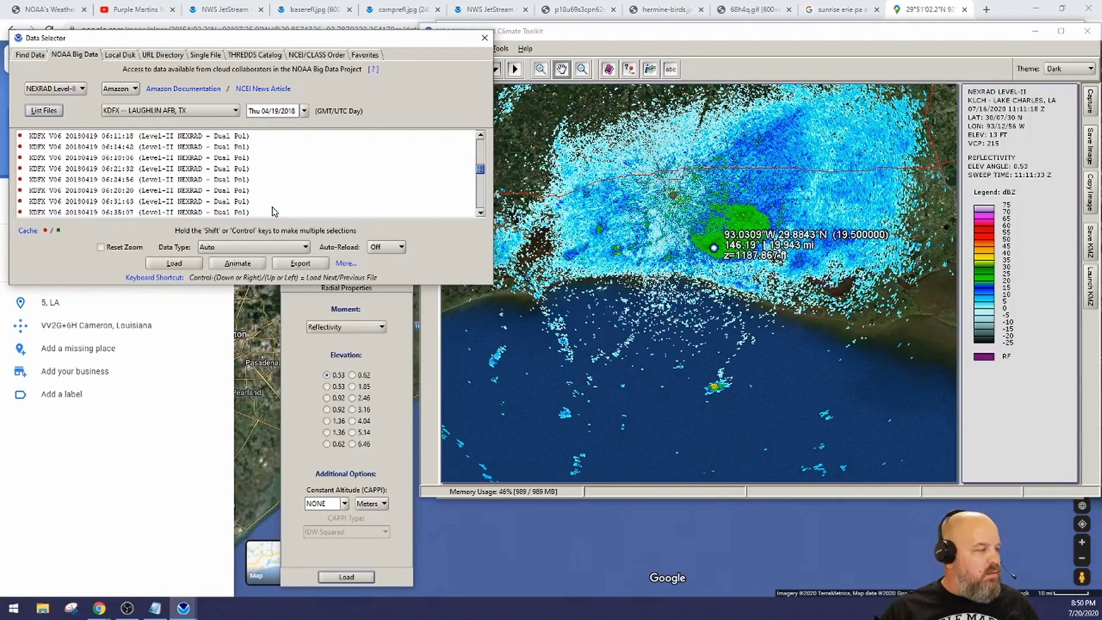
{"action": "scroll", "coordinate": [274, 212], "scroll_direction": "up", "scroll_amount": 10}
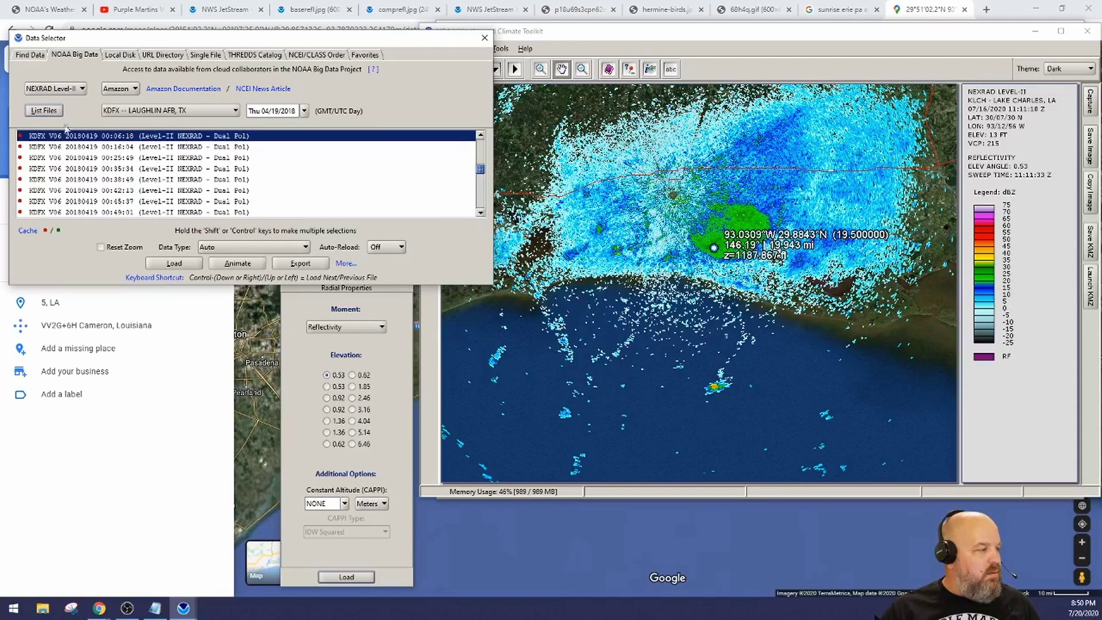
{"action": "left_click", "coordinate": [41, 111]}
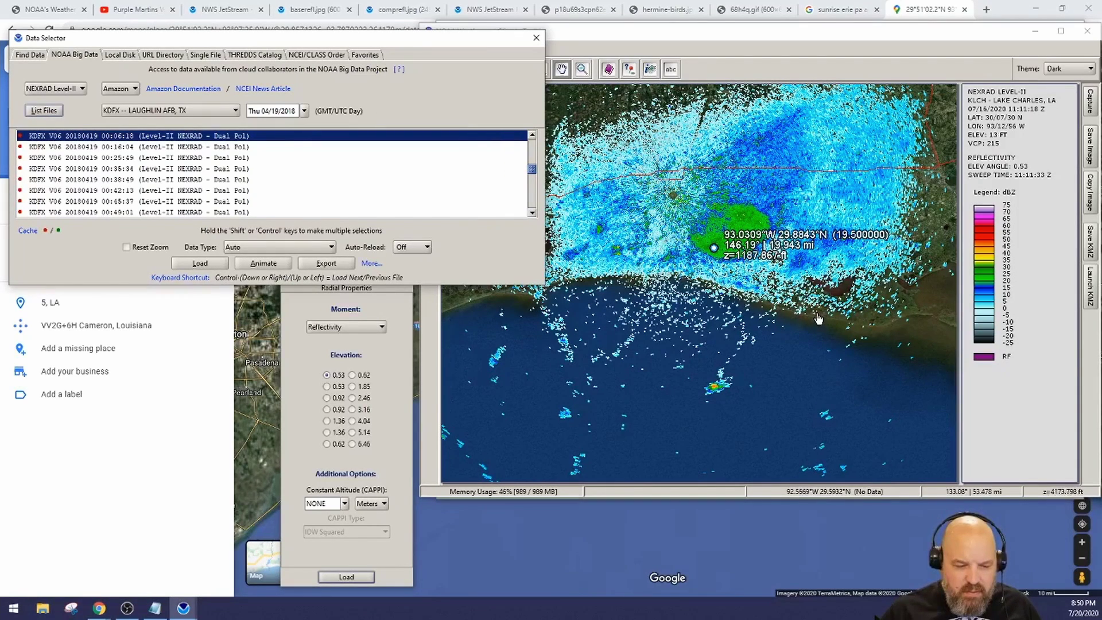
{"action": "left_click", "coordinate": [127, 136]}
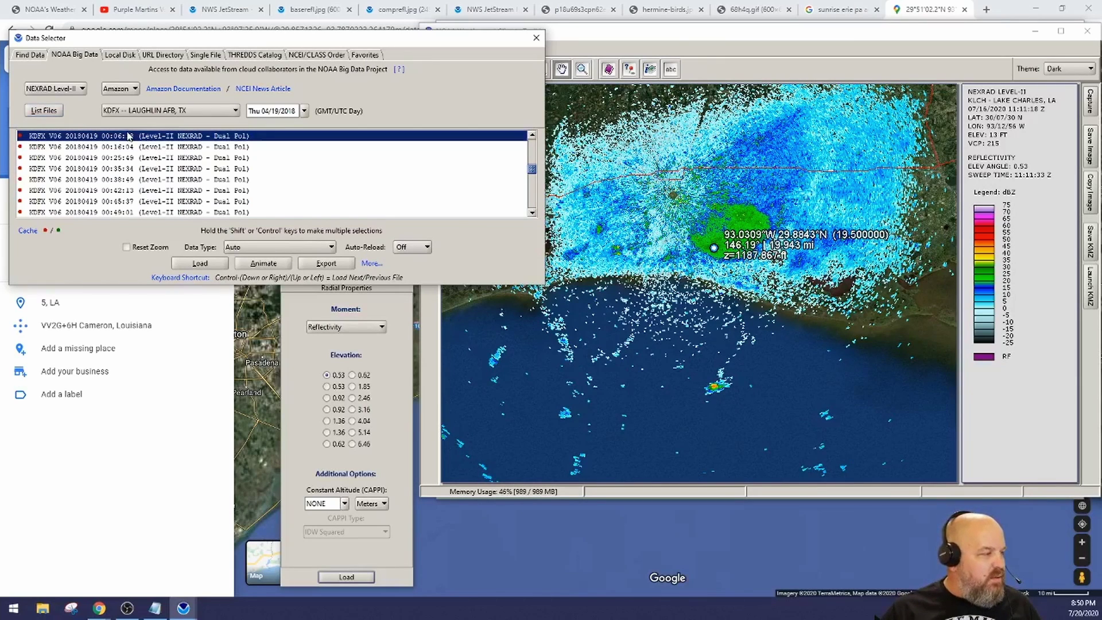
{"action": "left_click", "coordinate": [210, 262]}
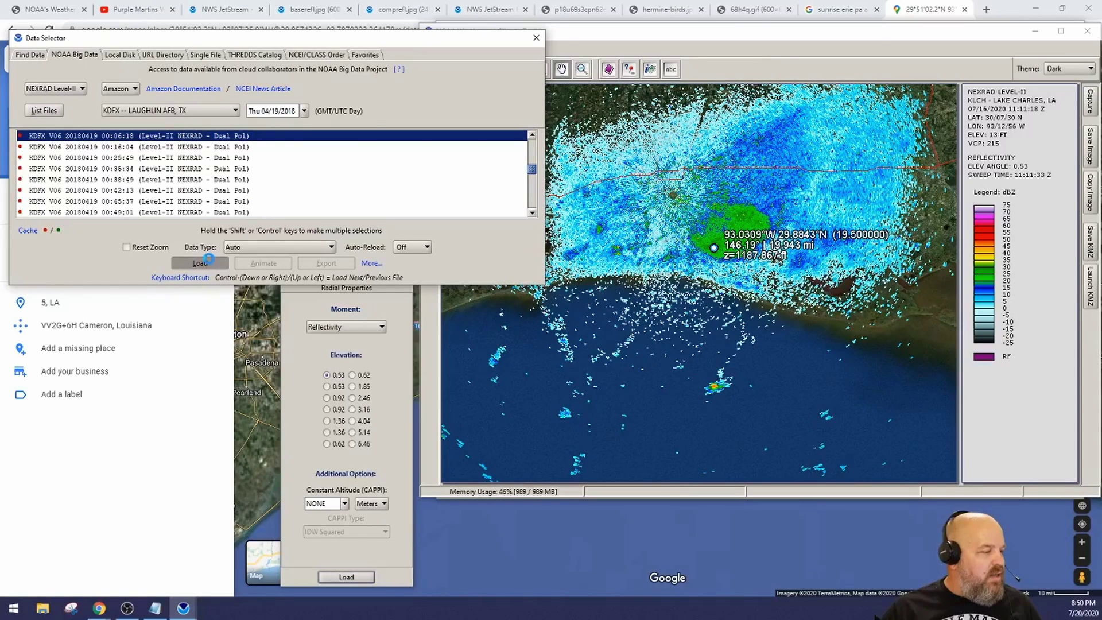
{"action": "left_click", "coordinate": [126, 246]}
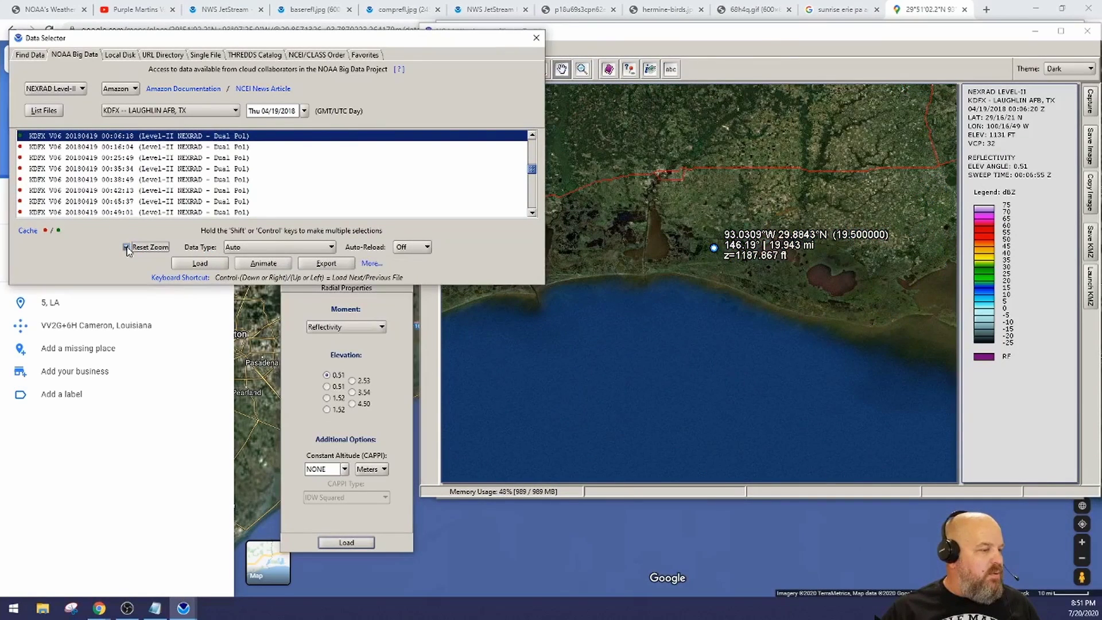
{"action": "left_click", "coordinate": [200, 264]}
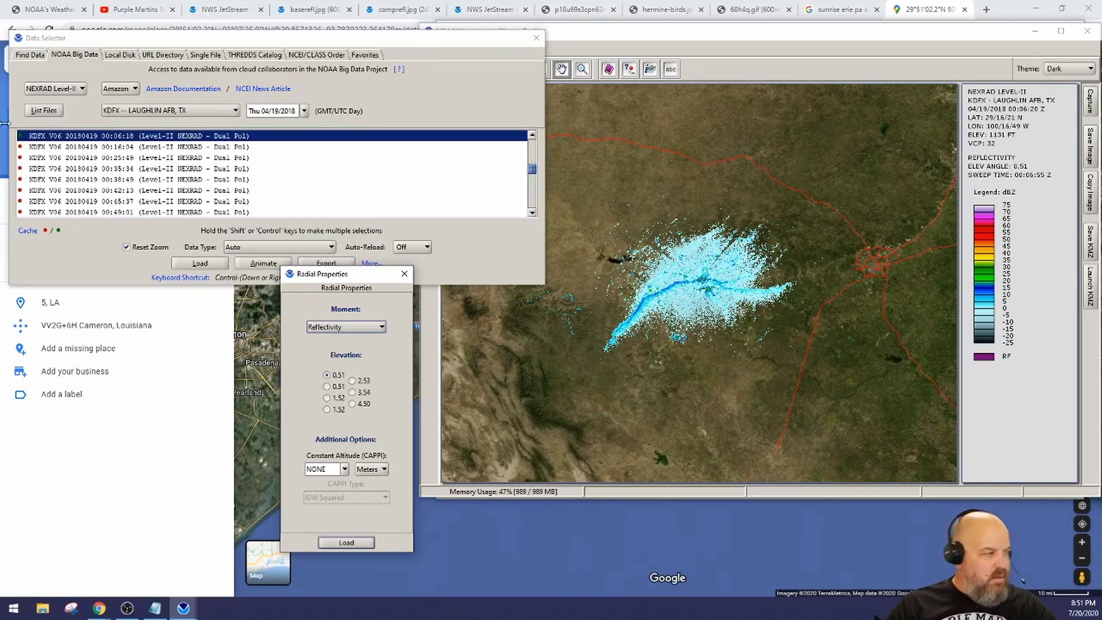
Load the 00:16:04 scan followed by the 00:25:49 scan to follow how the echoes develop
{"action": "left_click", "coordinate": [43, 147]}
{"action": "left_click", "coordinate": [200, 265]}
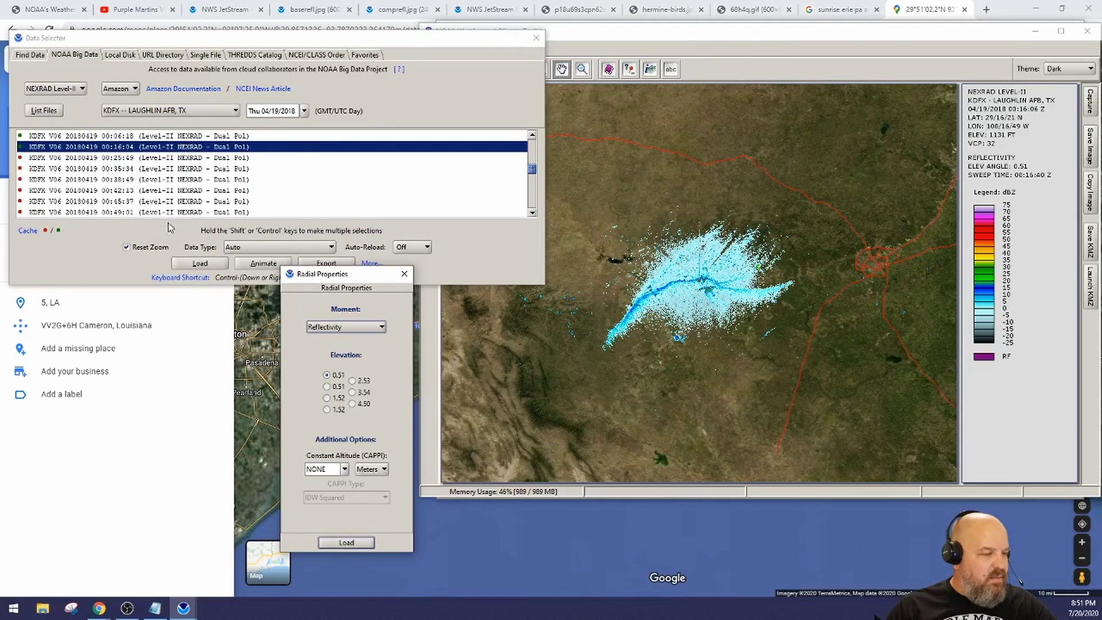
{"action": "left_click", "coordinate": [90, 158]}
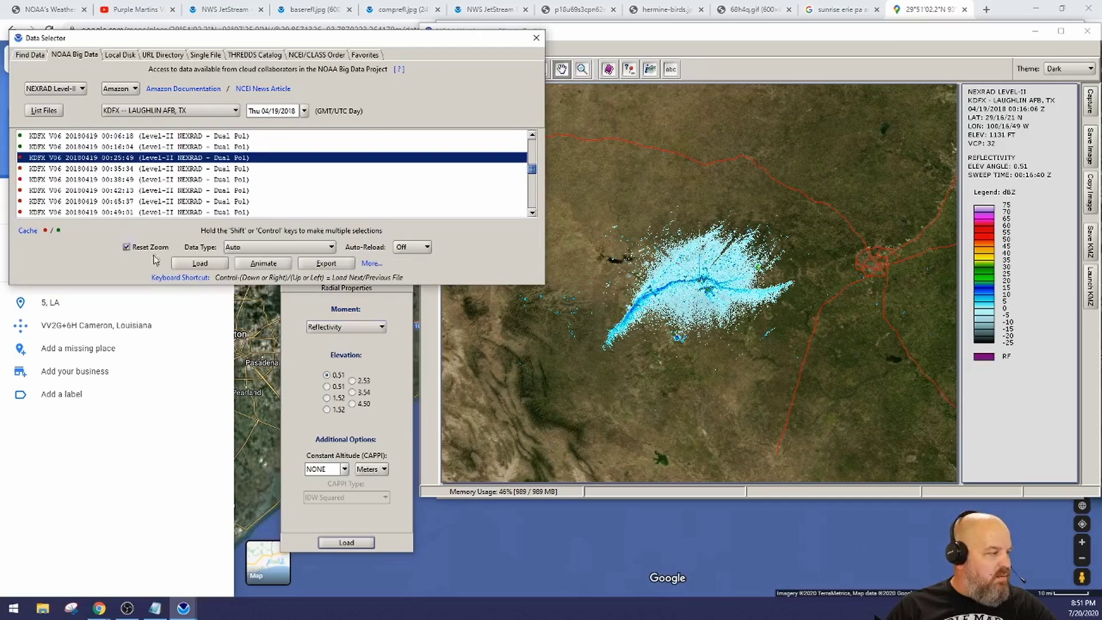
{"action": "left_click", "coordinate": [200, 266]}
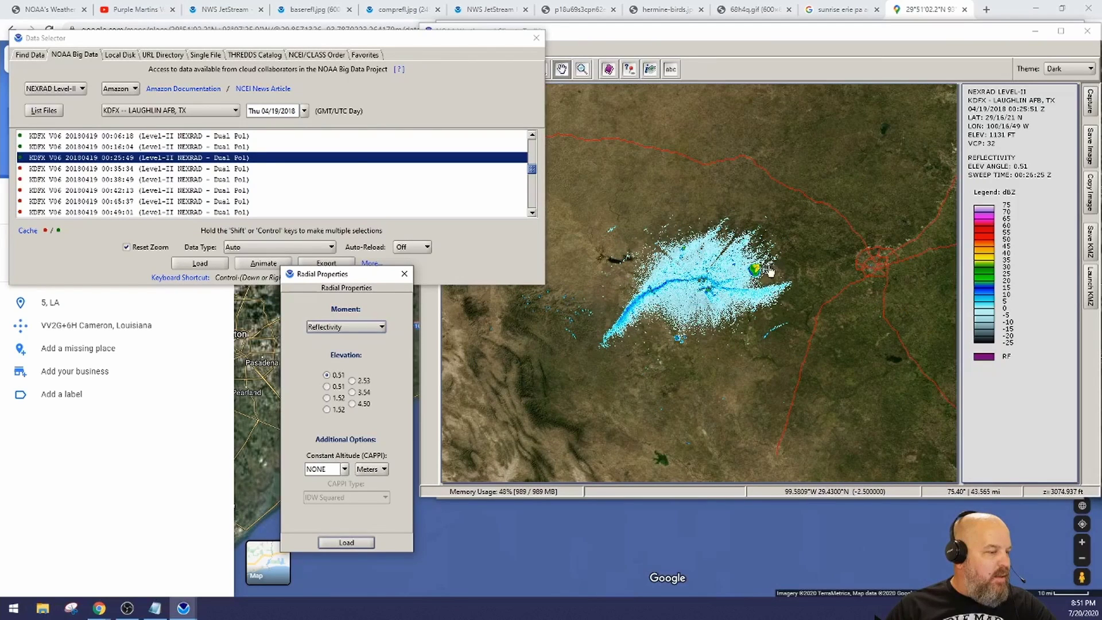
Load the 04/19/2018 00:35:34 Laughlin scan and disable Reset Zoom so further scans keep the map view
{"action": "scroll", "coordinate": [766, 282], "scroll_direction": "up", "scroll_amount": 2}
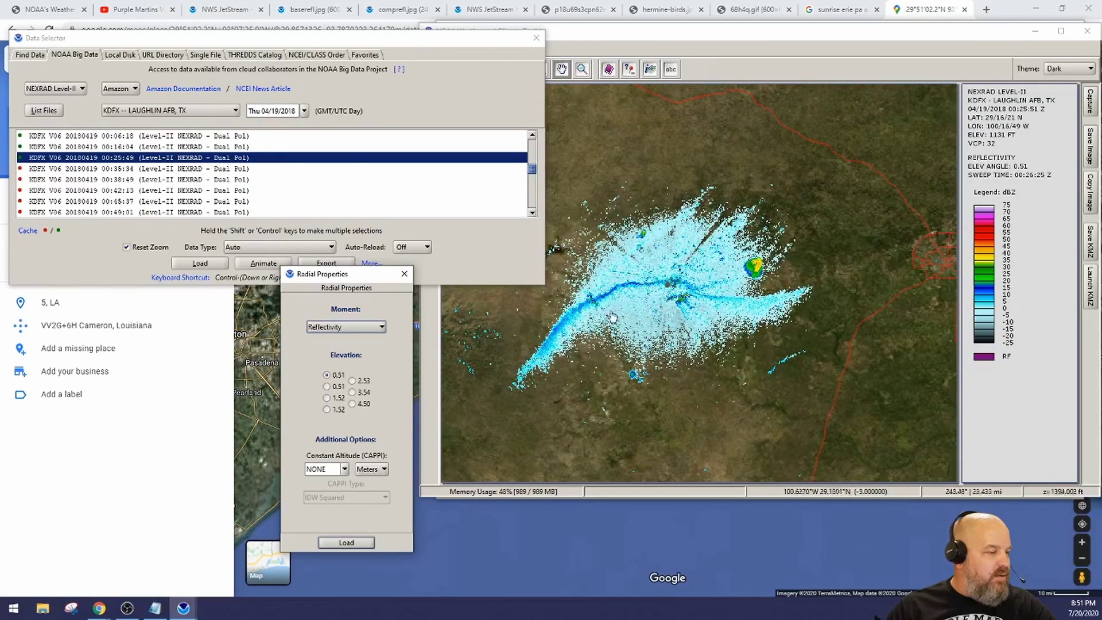
{"action": "scroll", "coordinate": [758, 276], "scroll_direction": "up", "scroll_amount": 1}
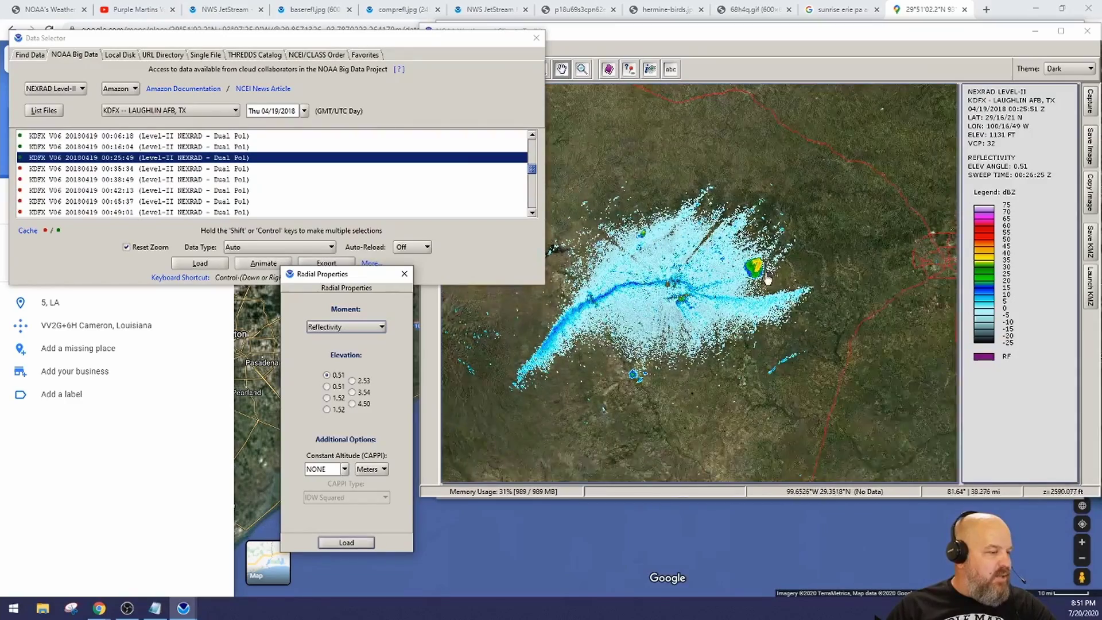
{"action": "left_click_drag", "start_coordinate": [757, 275], "coordinate": [735, 279]}
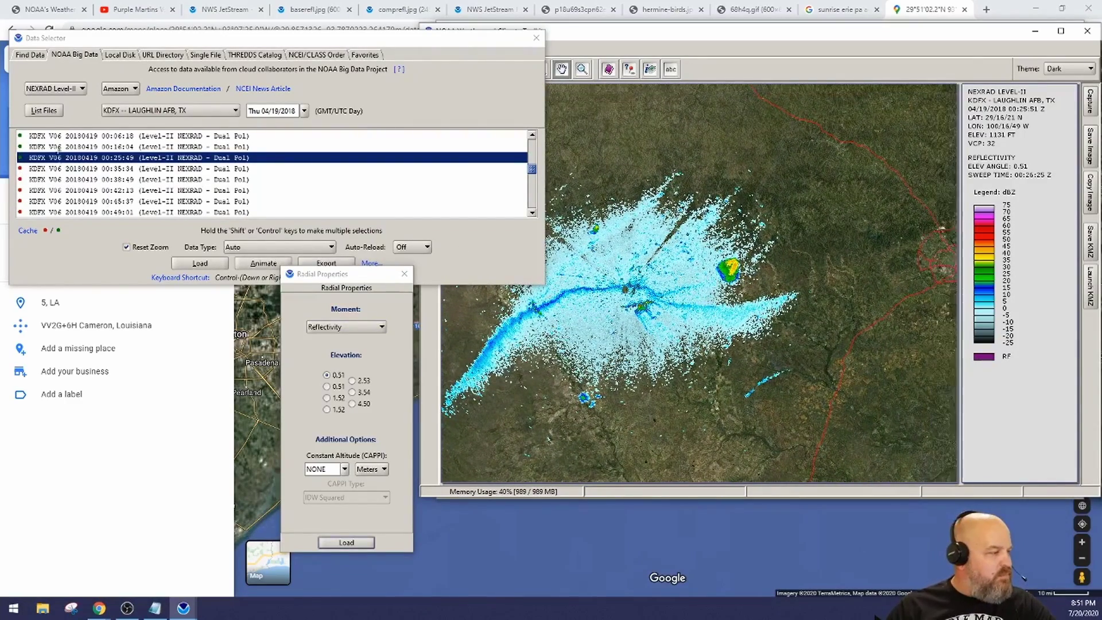
{"action": "left_click", "coordinate": [63, 170]}
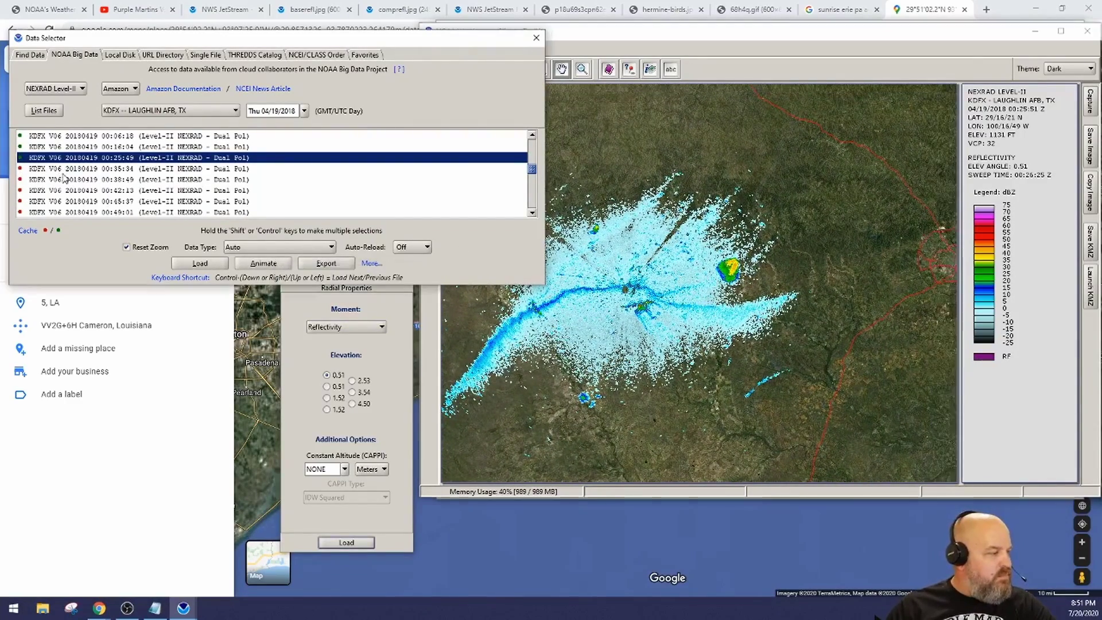
{"action": "left_click", "coordinate": [204, 265]}
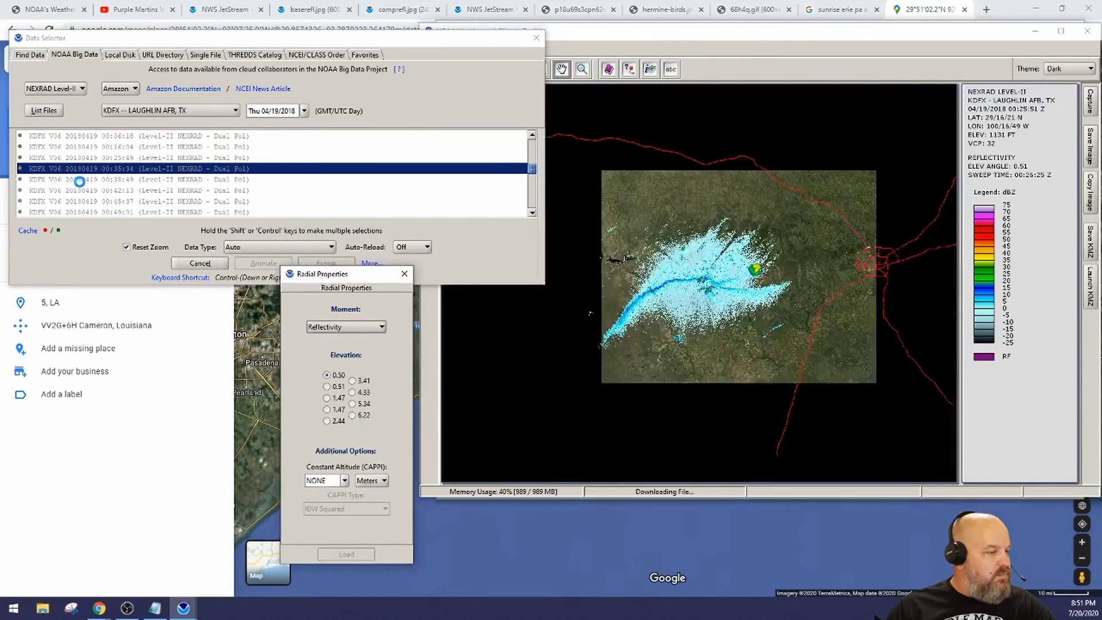
{"action": "left_click", "coordinate": [121, 246]}
{"action": "scroll", "coordinate": [725, 275], "scroll_direction": "up", "scroll_amount": 2}
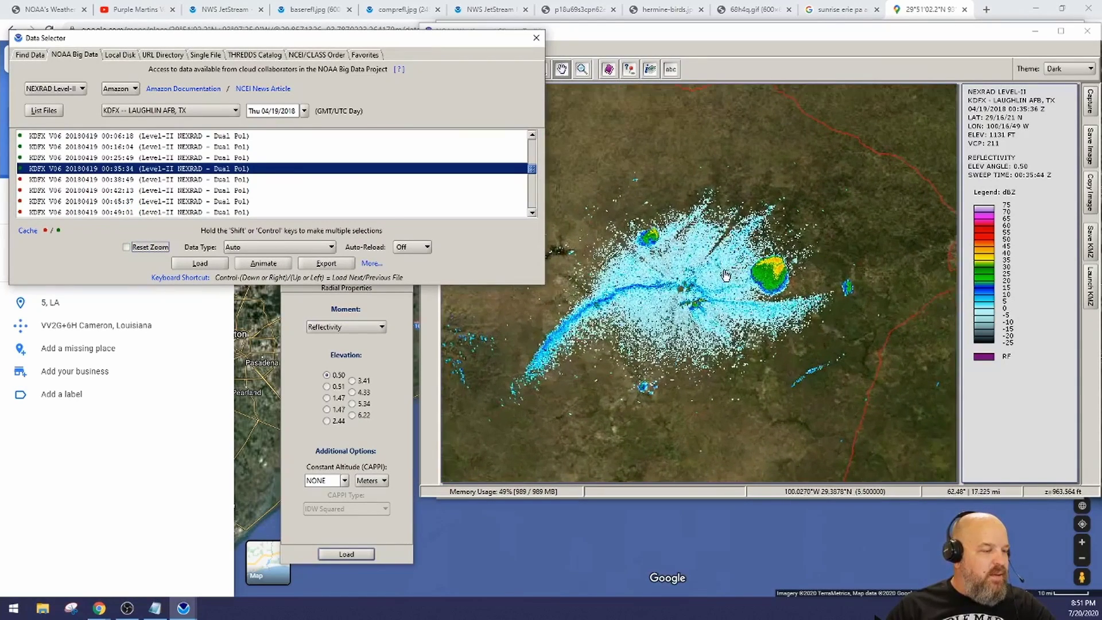
Load the 00:38:49 scan followed by the 00:42:13 scan to follow the growing echoes around the Laughlin radar
{"action": "left_click", "coordinate": [50, 181]}
{"action": "left_click", "coordinate": [188, 264]}
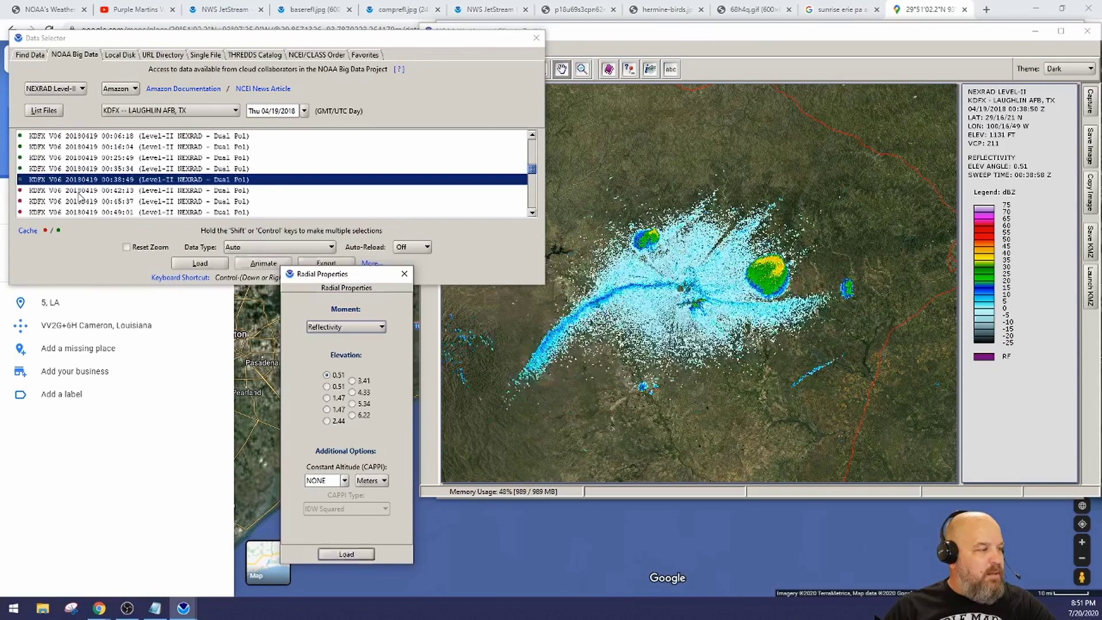
{"action": "left_click", "coordinate": [79, 193]}
{"action": "left_click", "coordinate": [185, 265]}
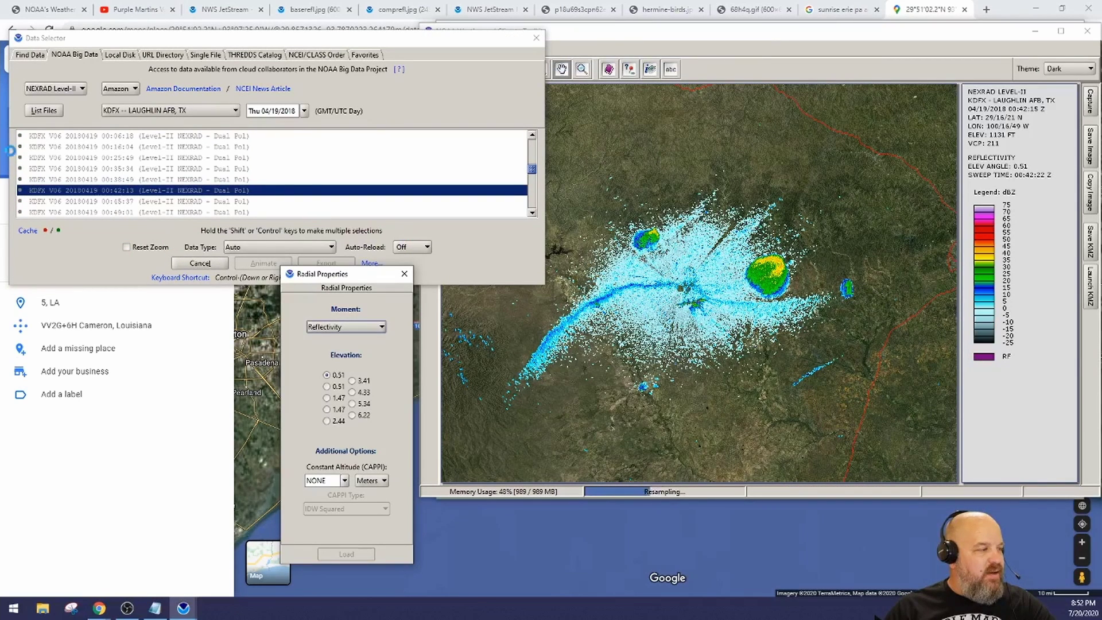
Continue the Laughlin sequence by loading the 00:45:37 scan and the 00:49:01 scan
{"action": "left_click", "coordinate": [101, 202]}
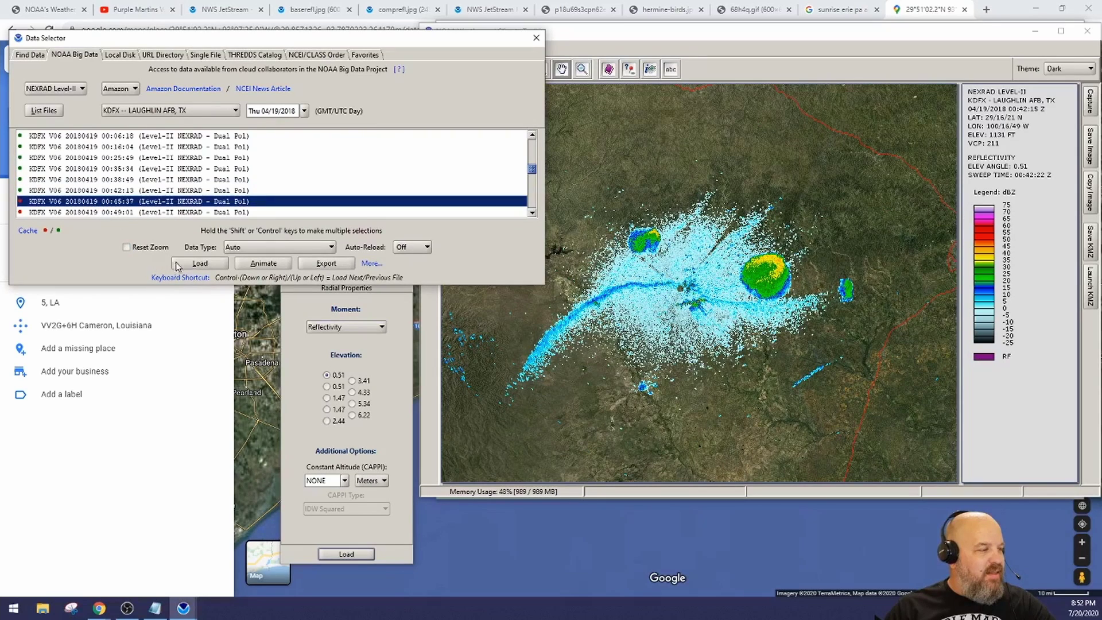
{"action": "left_click", "coordinate": [196, 265]}
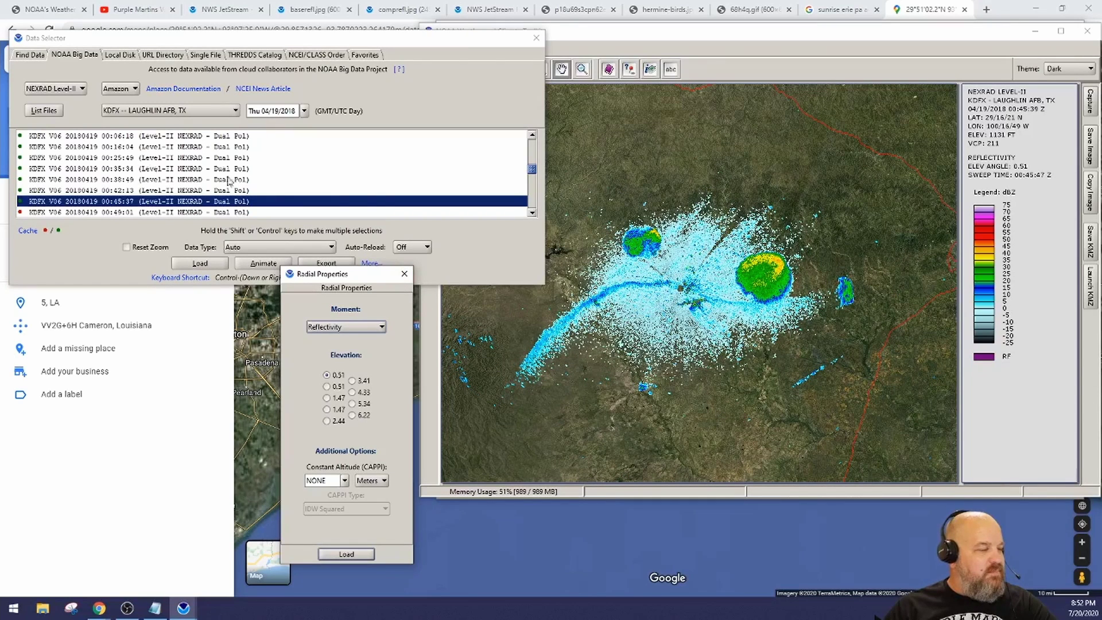
{"action": "left_click", "coordinate": [67, 213]}
{"action": "left_click", "coordinate": [196, 268]}
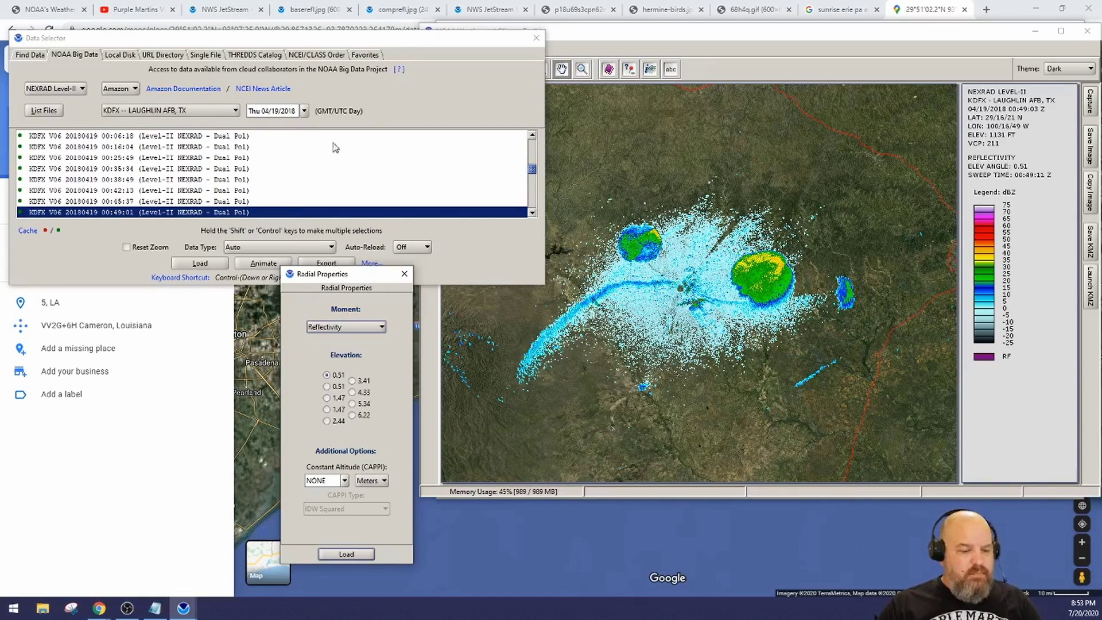
Change the radar site to KSGF -- SPRINGFIELD, MO in the Data Selector
{"action": "left_click", "coordinate": [305, 112]}
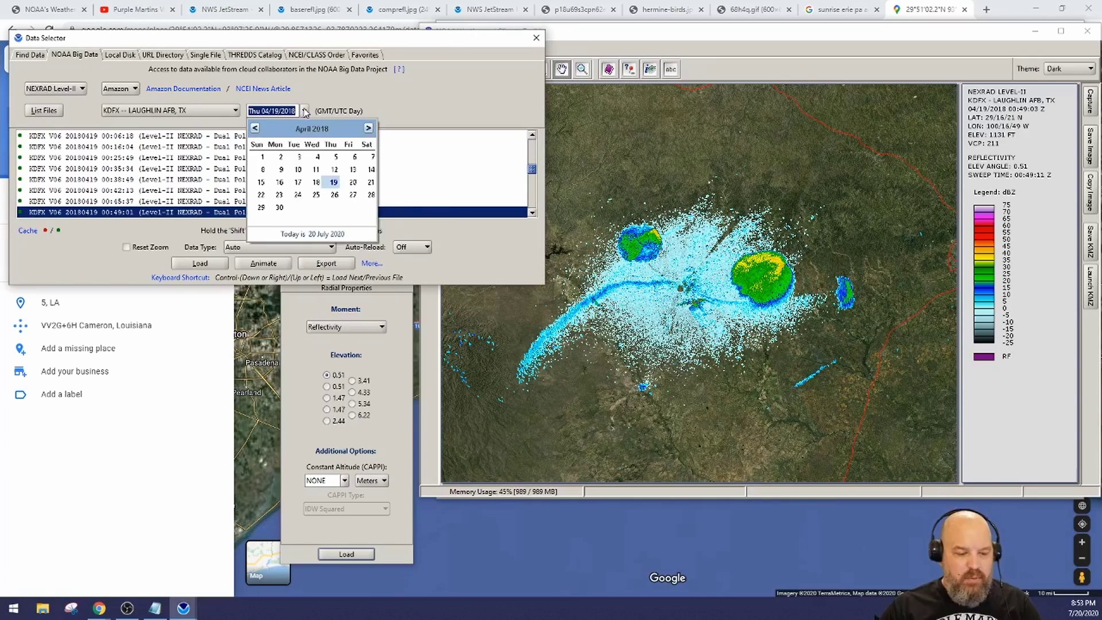
{"action": "left_click", "coordinate": [305, 111]}
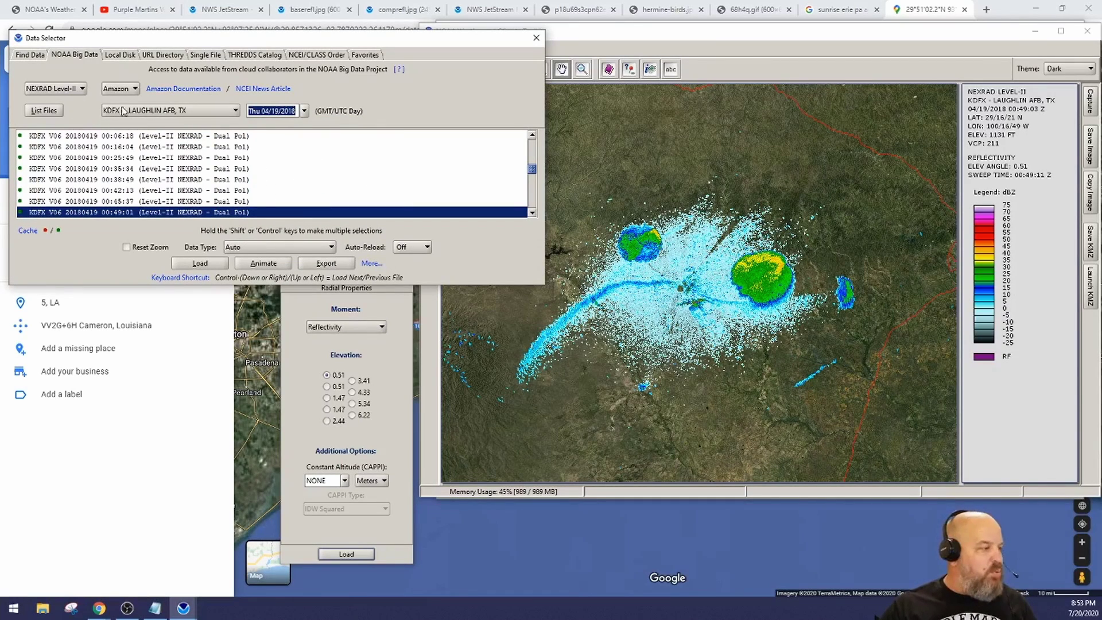
{"action": "left_click", "coordinate": [122, 110]}
{"action": "scroll", "coordinate": [185, 157], "scroll_direction": "down", "scroll_amount": 7}
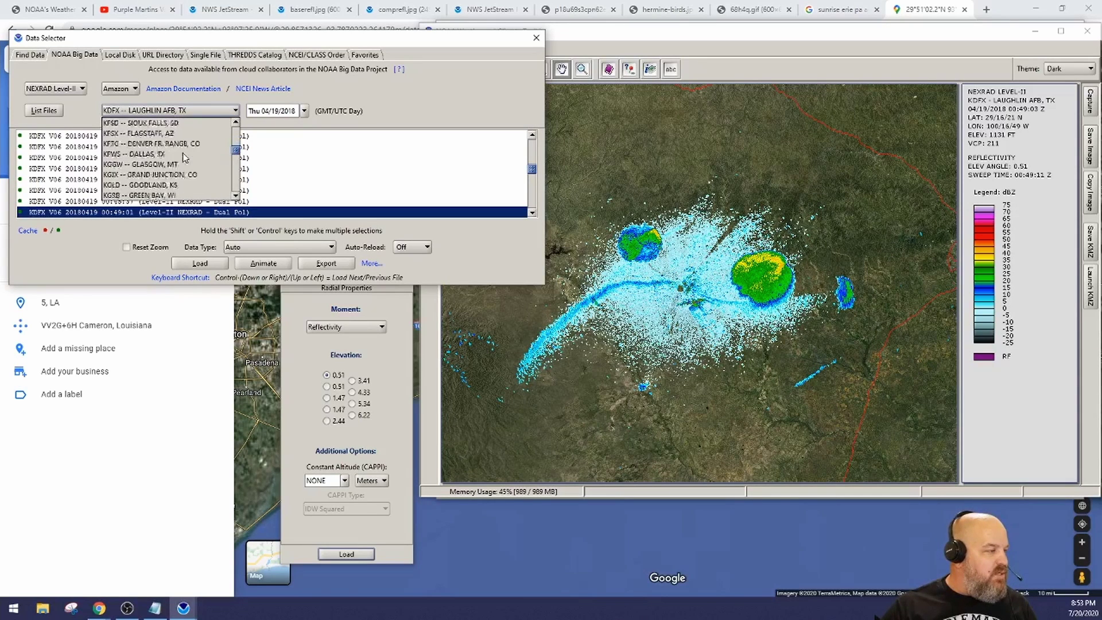
{"action": "scroll", "coordinate": [184, 157], "scroll_direction": "down", "scroll_amount": 15}
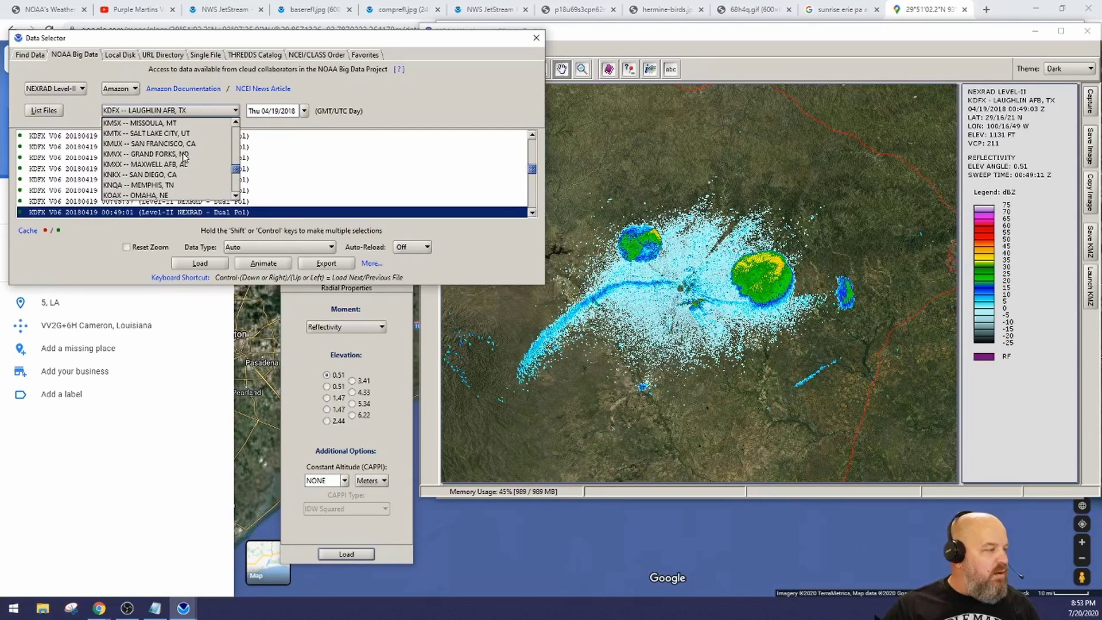
{"action": "scroll", "coordinate": [185, 157], "scroll_direction": "down", "scroll_amount": 8}
{"action": "scroll", "coordinate": [185, 157], "scroll_direction": "up", "scroll_amount": 2}
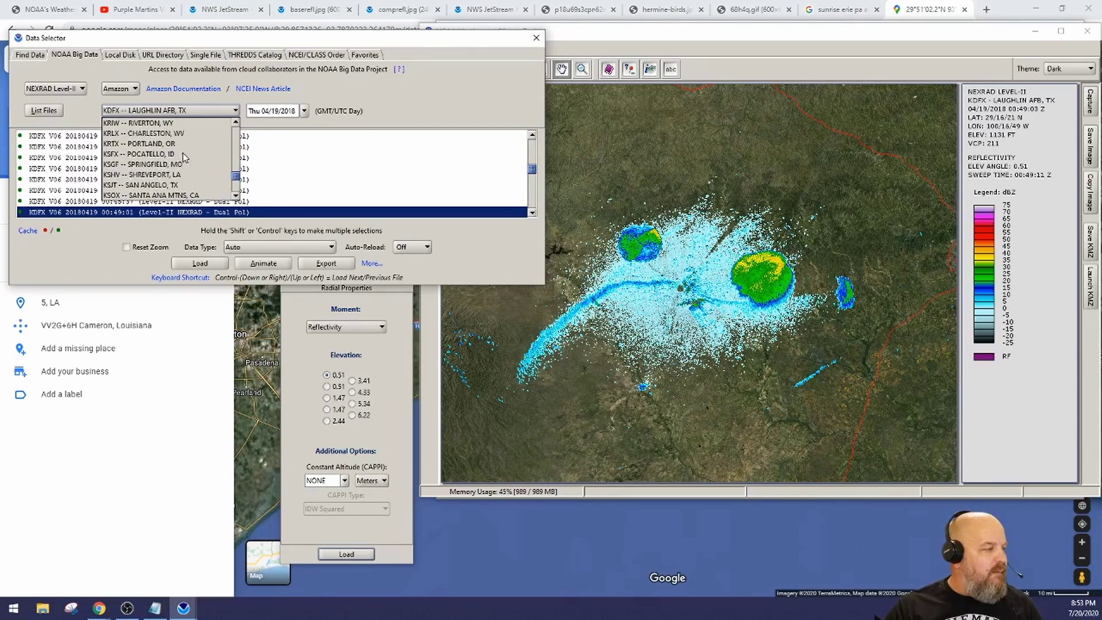
{"action": "left_click", "coordinate": [148, 166]}
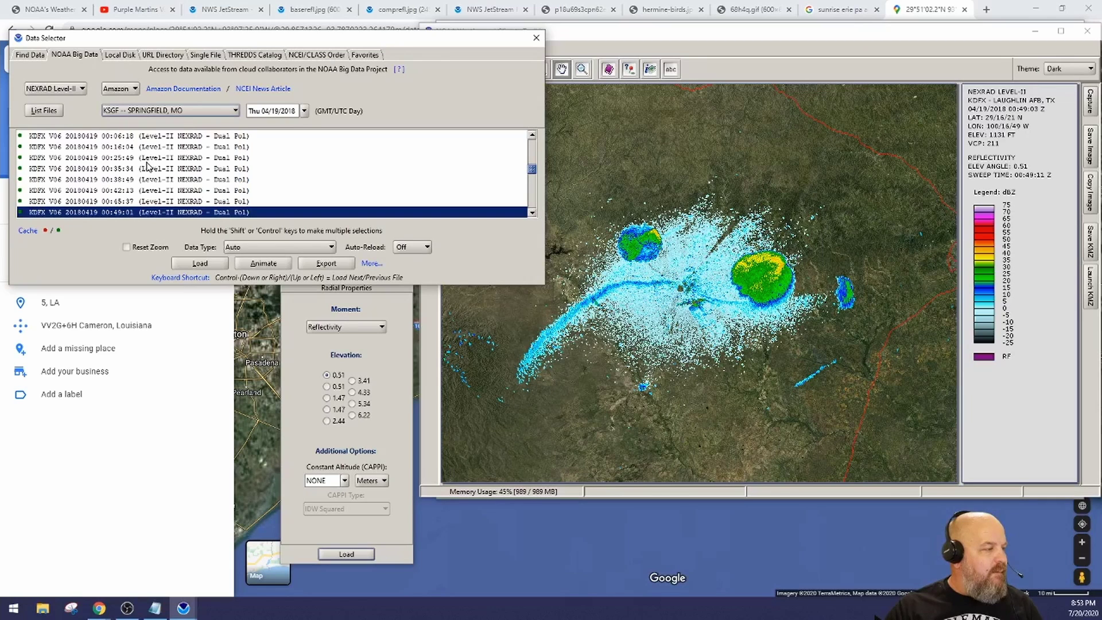
Set the data date to 07/24/2017 and list the Springfield radar files for that day
{"action": "left_click", "coordinate": [303, 111]}
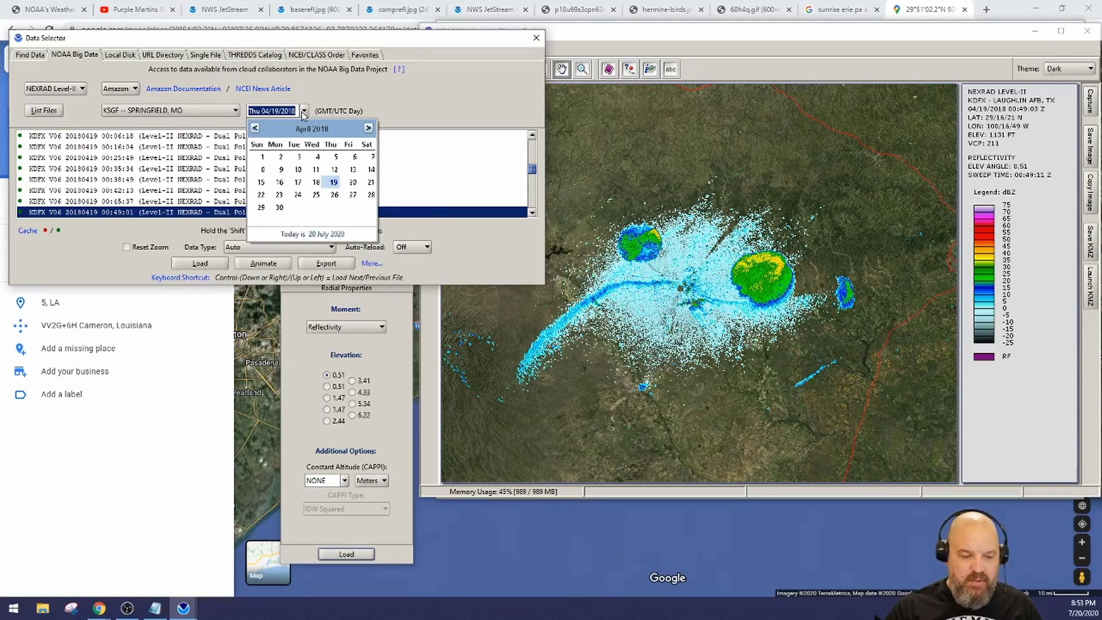
{"action": "left_click", "coordinate": [254, 128]}
{"action": "left_click", "coordinate": [255, 128]}
{"action": "left_click", "coordinate": [255, 128]}
{"action": "left_click", "coordinate": [255, 128]}
{"action": "left_click", "coordinate": [255, 128]}
{"action": "left_click", "coordinate": [255, 128]}
{"action": "left_click", "coordinate": [255, 128]}
{"action": "left_click", "coordinate": [255, 128]}
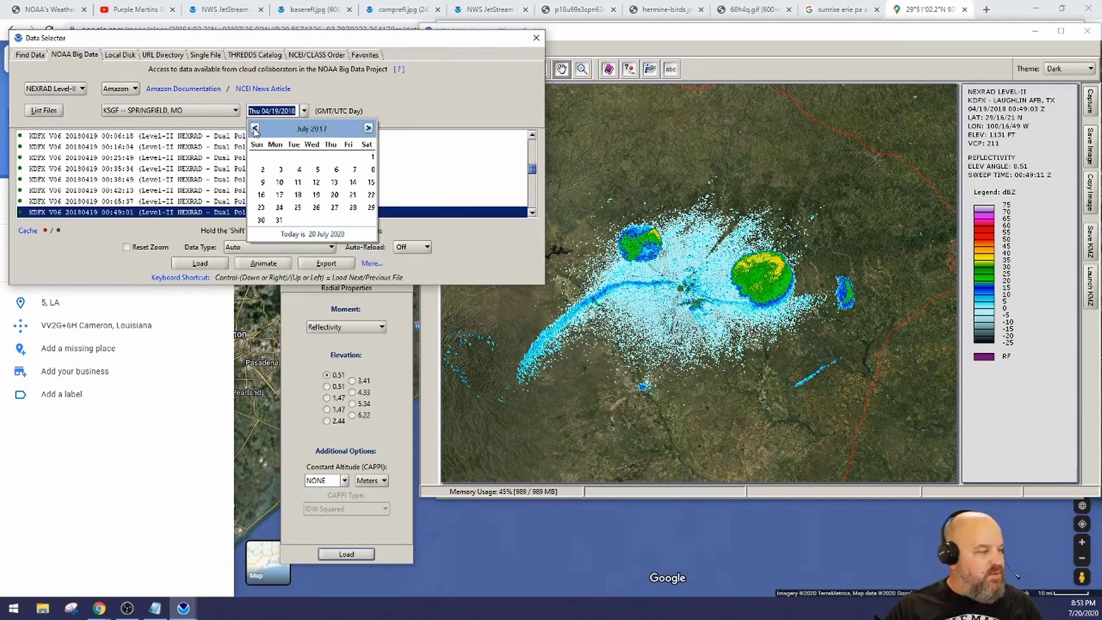
{"action": "left_click", "coordinate": [254, 128]}
{"action": "left_click", "coordinate": [255, 128]}
{"action": "left_click", "coordinate": [255, 127]}
{"action": "left_click", "coordinate": [255, 128]}
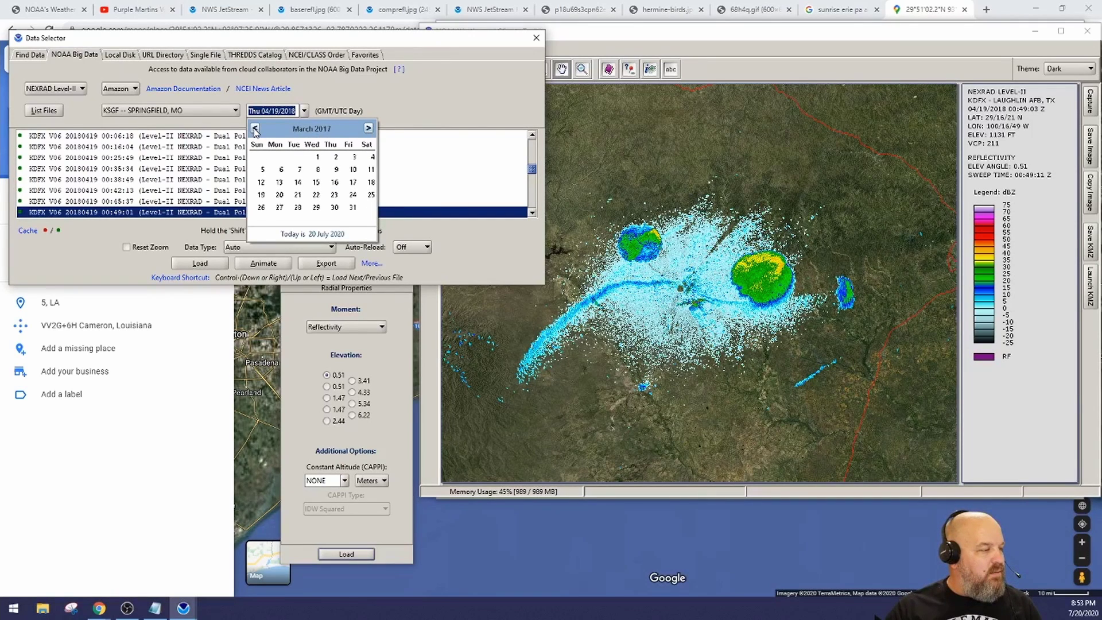
{"action": "left_click", "coordinate": [368, 128]}
{"action": "left_click", "coordinate": [369, 128]}
{"action": "left_click", "coordinate": [369, 128]}
{"action": "left_click", "coordinate": [369, 128]}
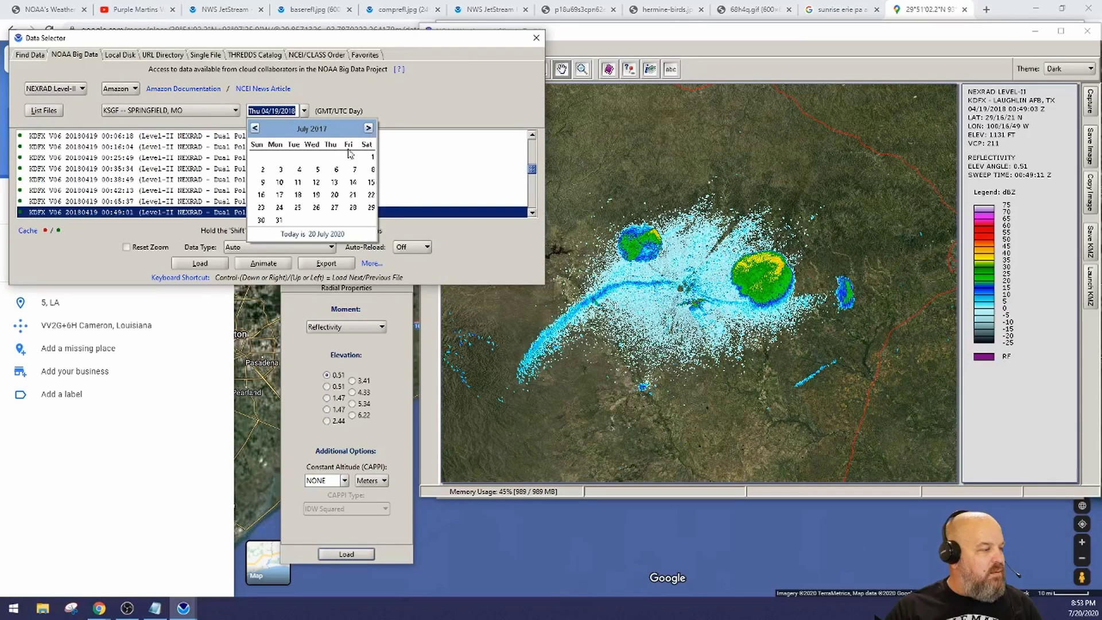
{"action": "left_click", "coordinate": [279, 207]}
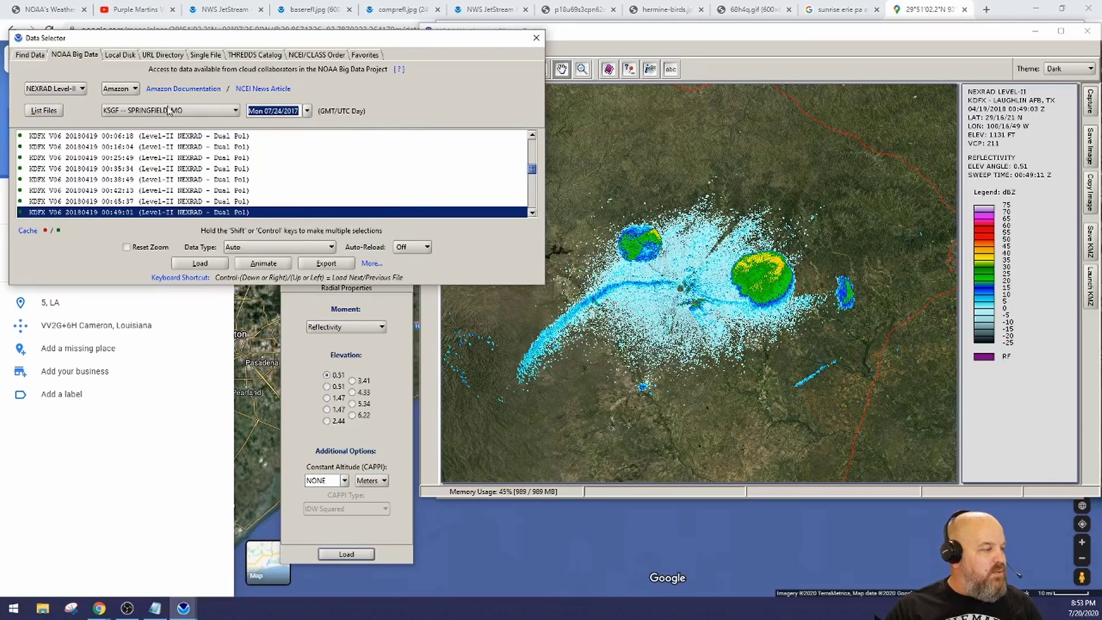
{"action": "left_click", "coordinate": [41, 111]}
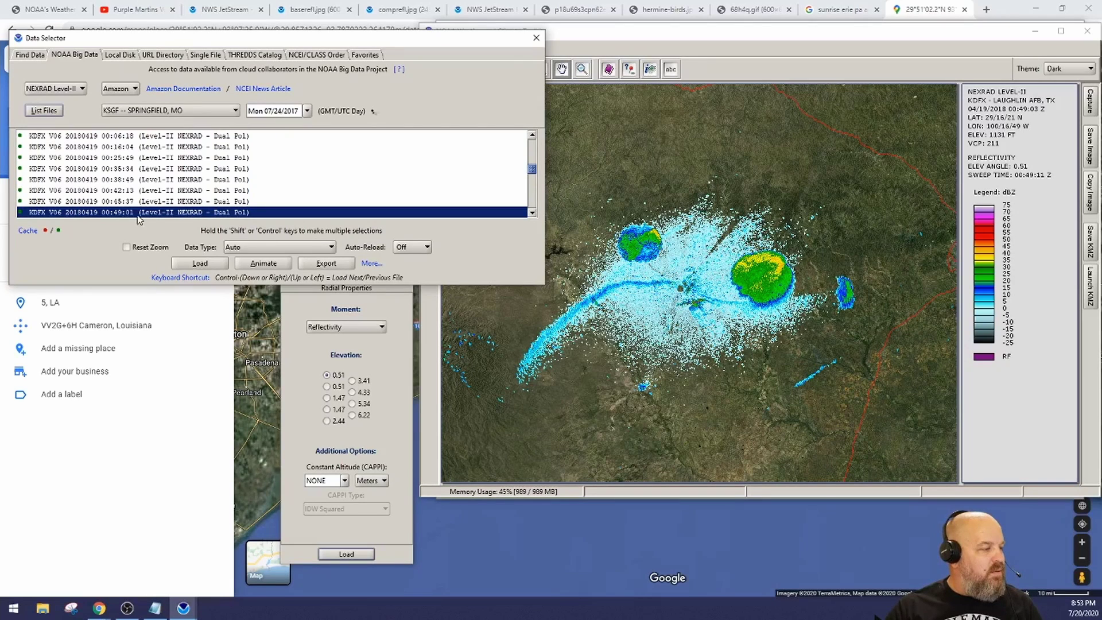
Enable Reset Zoom and load the 07/24/2017 20:22:09 scan to display the Springfield radar
{"action": "left_click", "coordinate": [126, 248]}
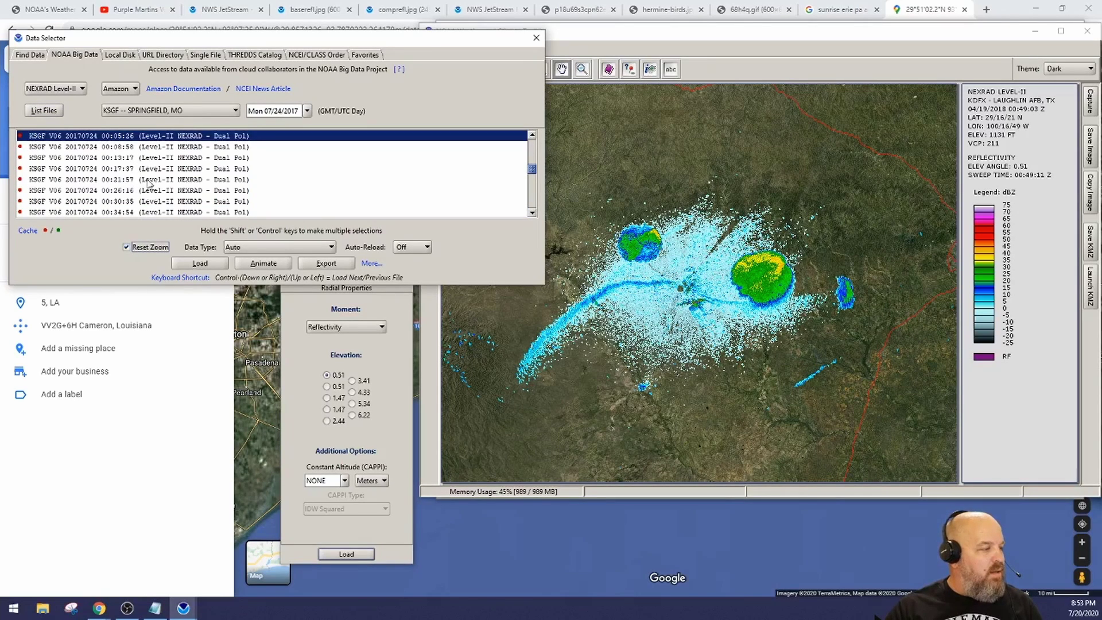
{"action": "scroll", "coordinate": [172, 172], "scroll_direction": "down", "scroll_amount": 15}
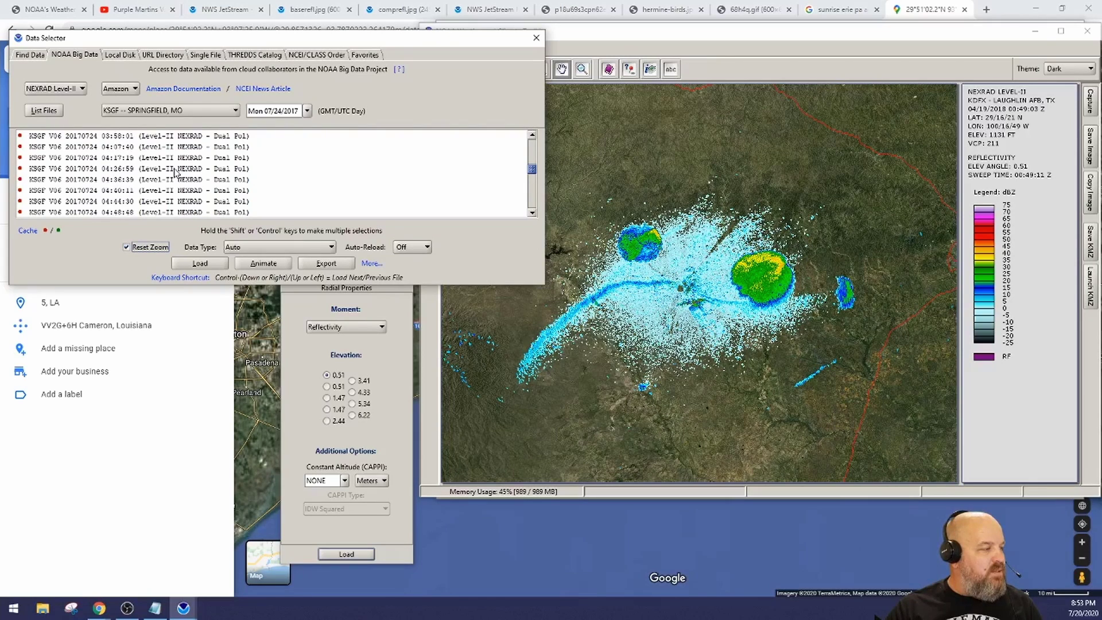
{"action": "scroll", "coordinate": [175, 172], "scroll_direction": "down", "scroll_amount": 17}
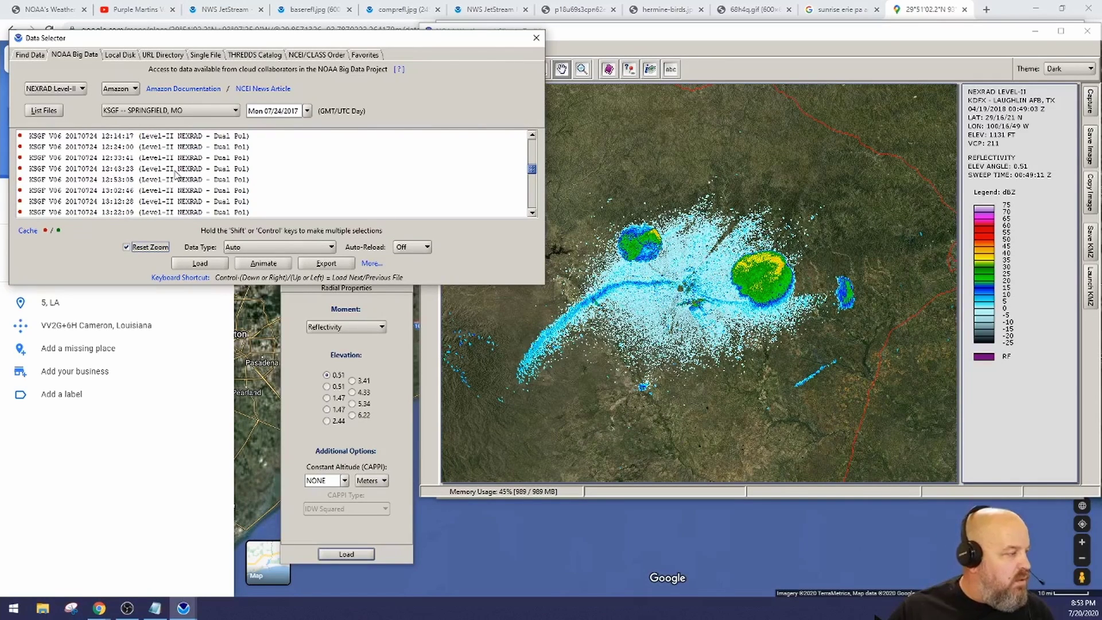
{"action": "scroll", "coordinate": [176, 174], "scroll_direction": "up", "scroll_amount": 4}
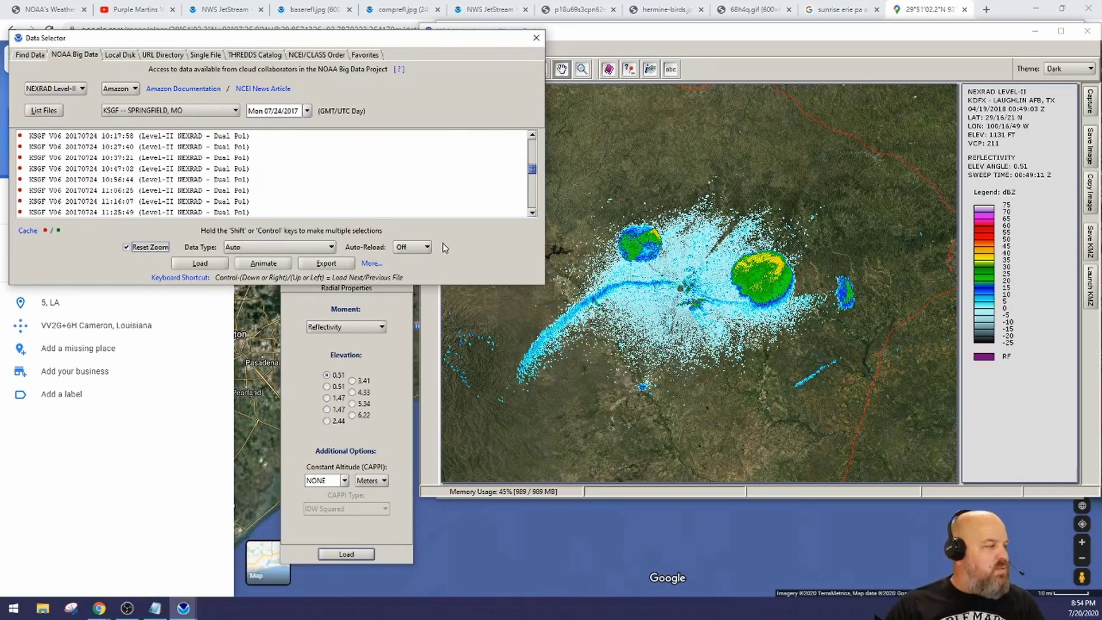
{"action": "scroll", "coordinate": [207, 175], "scroll_direction": "down", "scroll_amount": 6}
{"action": "scroll", "coordinate": [202, 183], "scroll_direction": "down", "scroll_amount": 12}
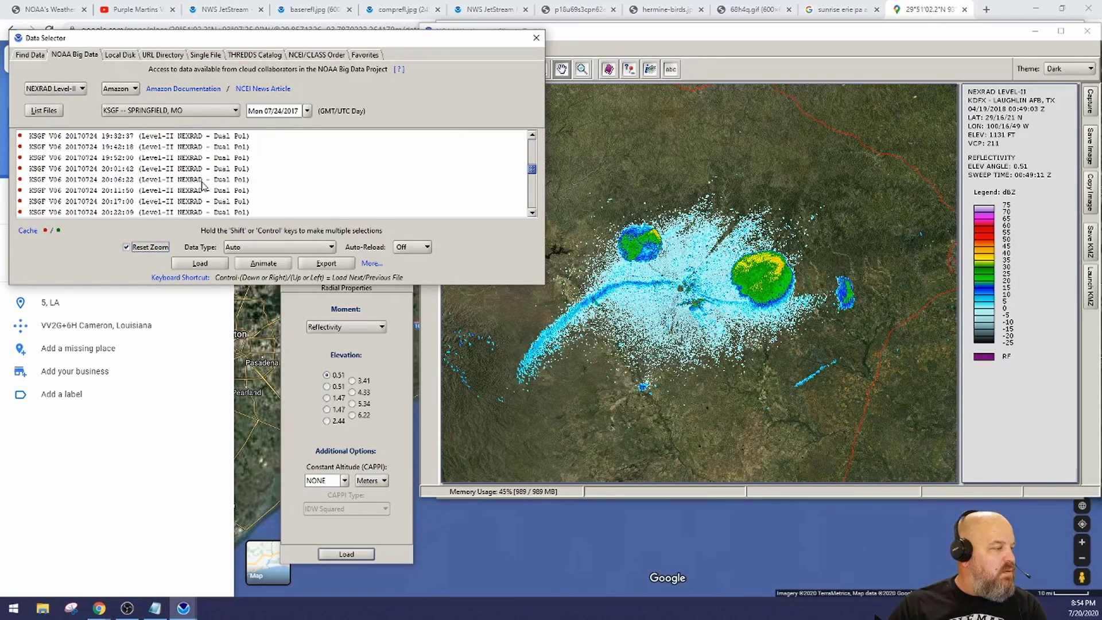
{"action": "scroll", "coordinate": [202, 184], "scroll_direction": "down", "scroll_amount": 1}
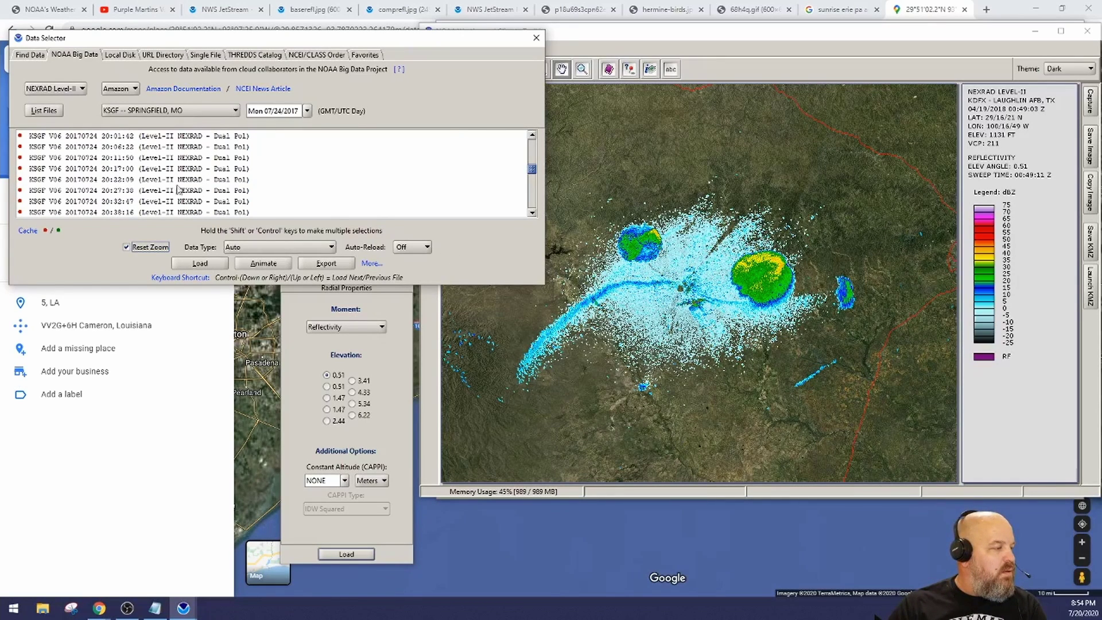
{"action": "left_click", "coordinate": [91, 181]}
{"action": "left_click", "coordinate": [201, 264]}
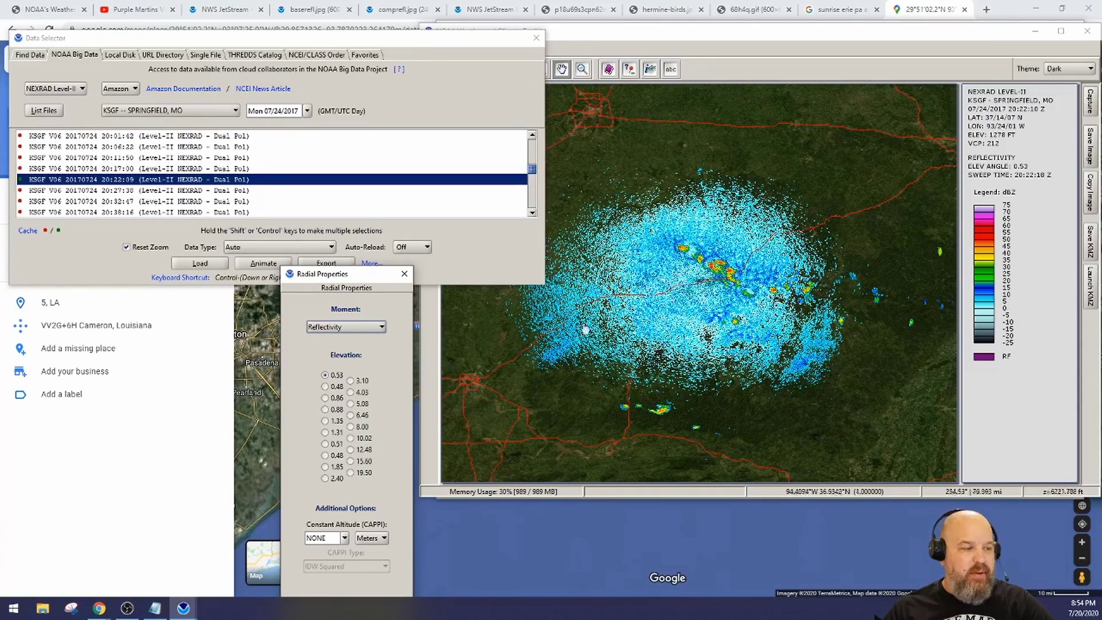
Load the 20:27:38, 20:32:47 and 20:38:16 Springfield scans in sequence to follow how the echoes move
{"action": "left_click", "coordinate": [118, 193]}
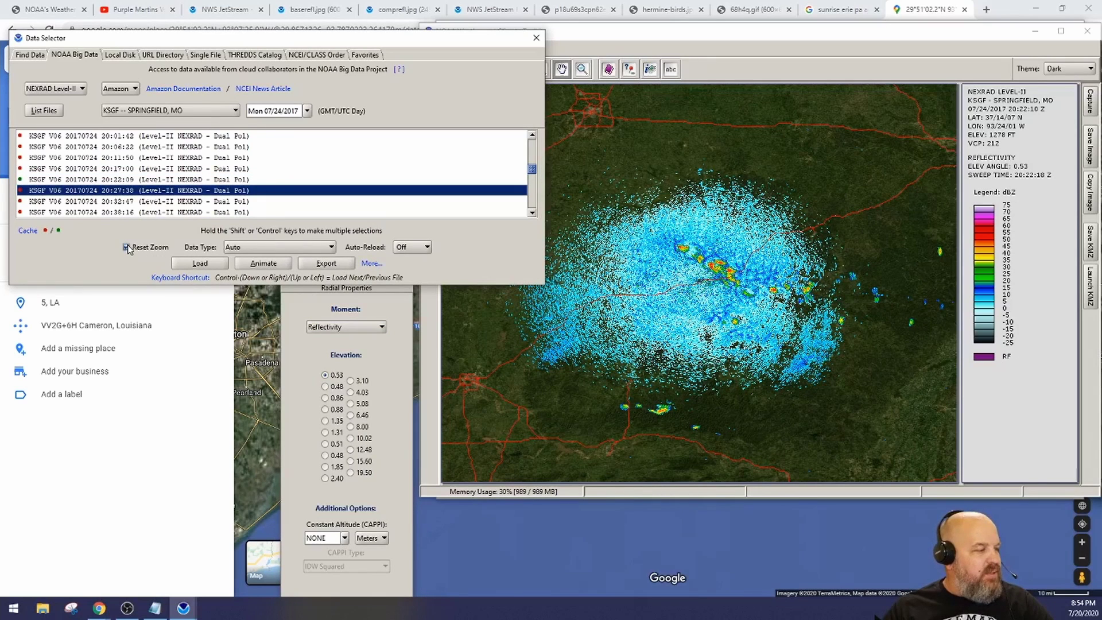
{"action": "left_click", "coordinate": [218, 267]}
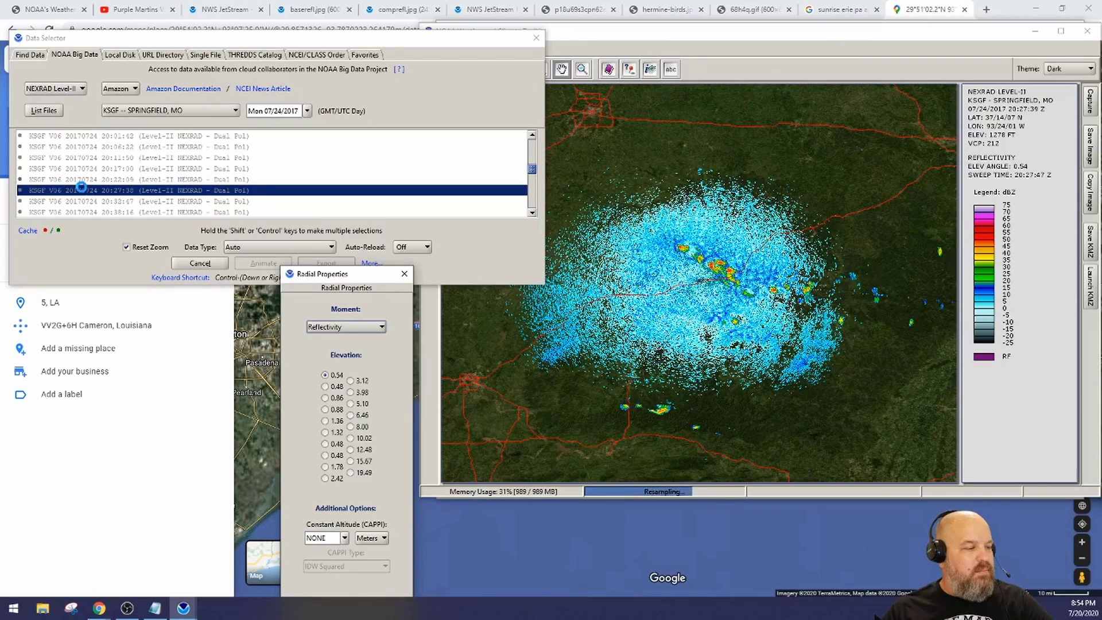
{"action": "left_click", "coordinate": [40, 201]}
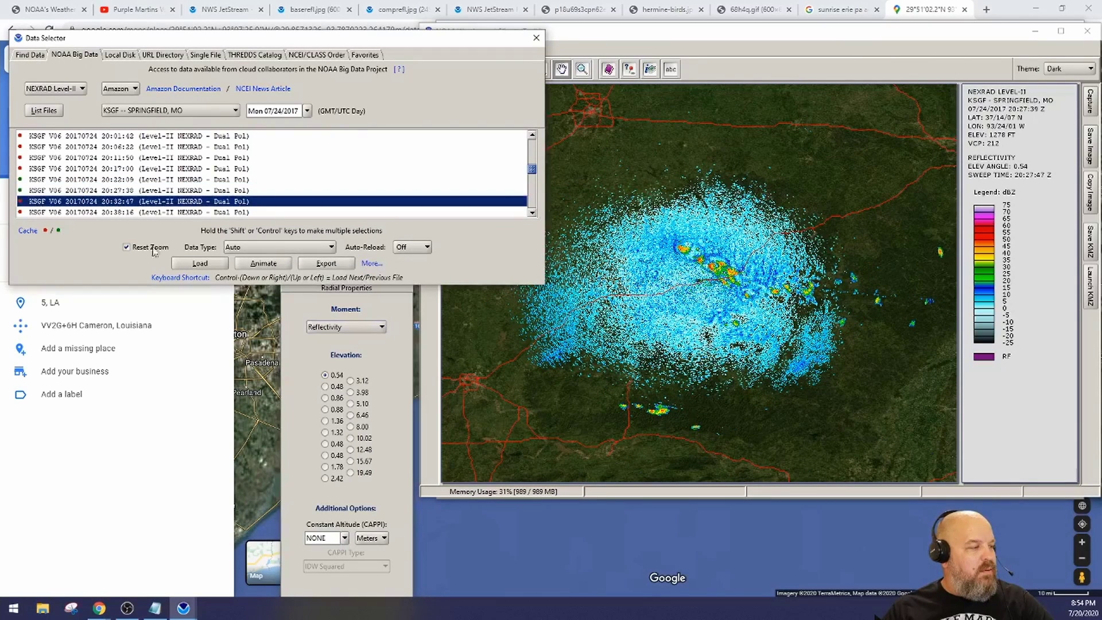
{"action": "left_click", "coordinate": [198, 264]}
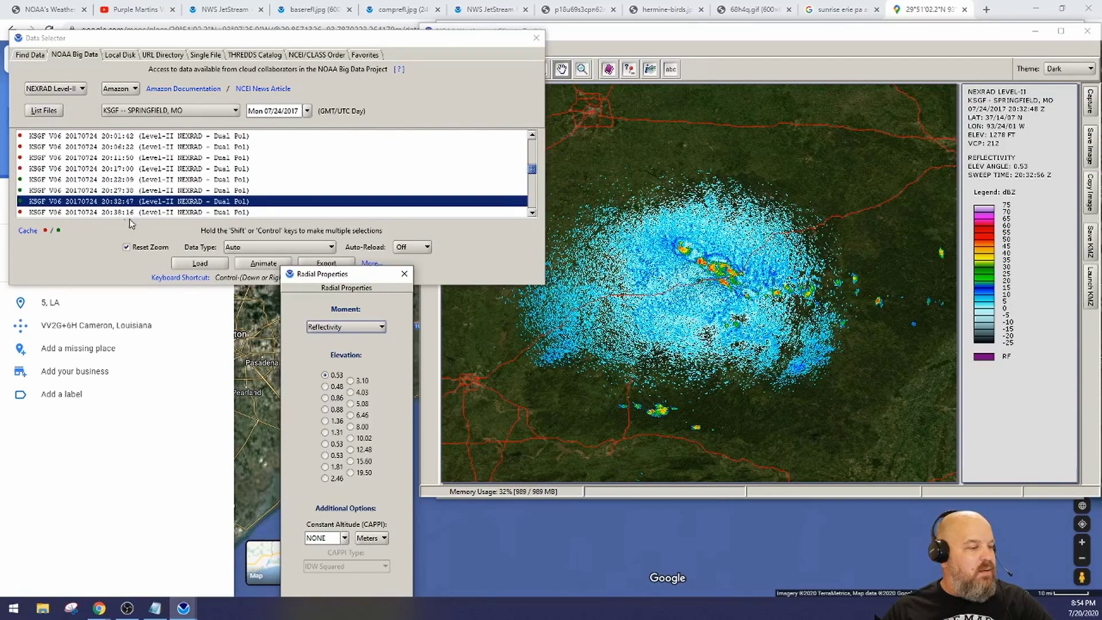
{"action": "left_click", "coordinate": [111, 213]}
{"action": "left_click", "coordinate": [197, 264]}
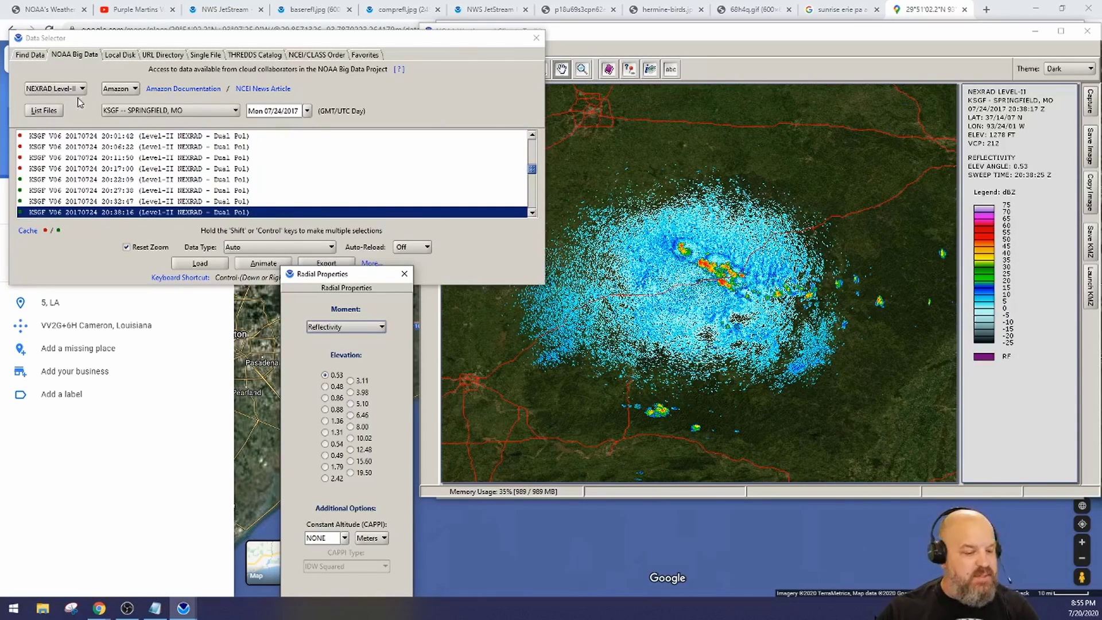
Change the radar site to KTLX -- OKLAHOMA CITY, OK in the Data Selector
{"action": "left_click", "coordinate": [138, 110]}
{"action": "scroll", "coordinate": [173, 171], "scroll_direction": "down", "scroll_amount": 5}
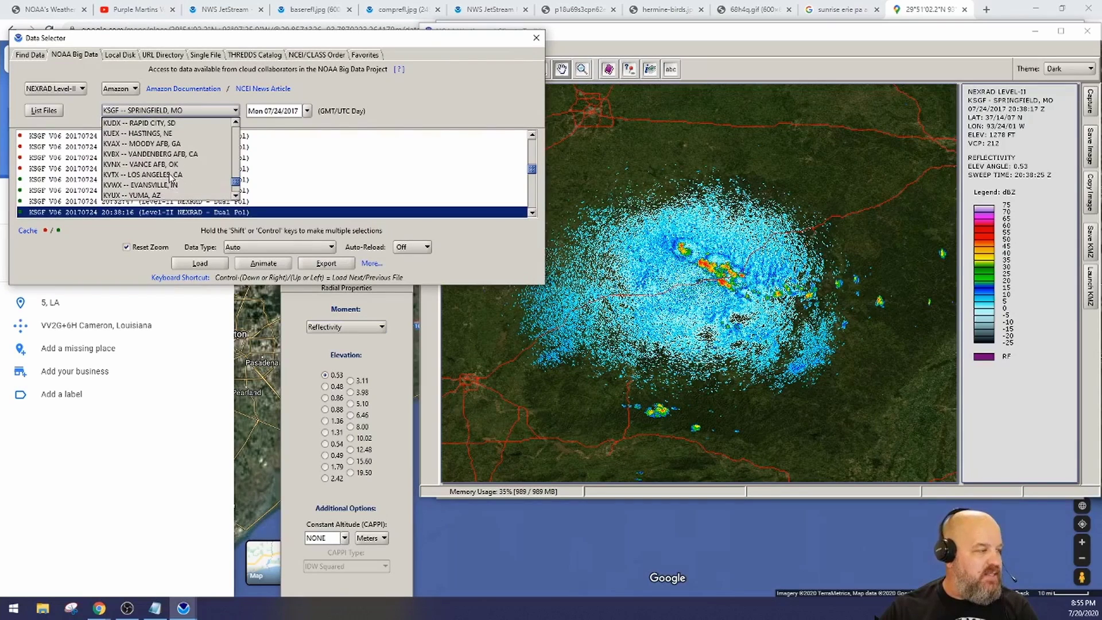
{"action": "scroll", "coordinate": [171, 170], "scroll_direction": "up", "scroll_amount": 2}
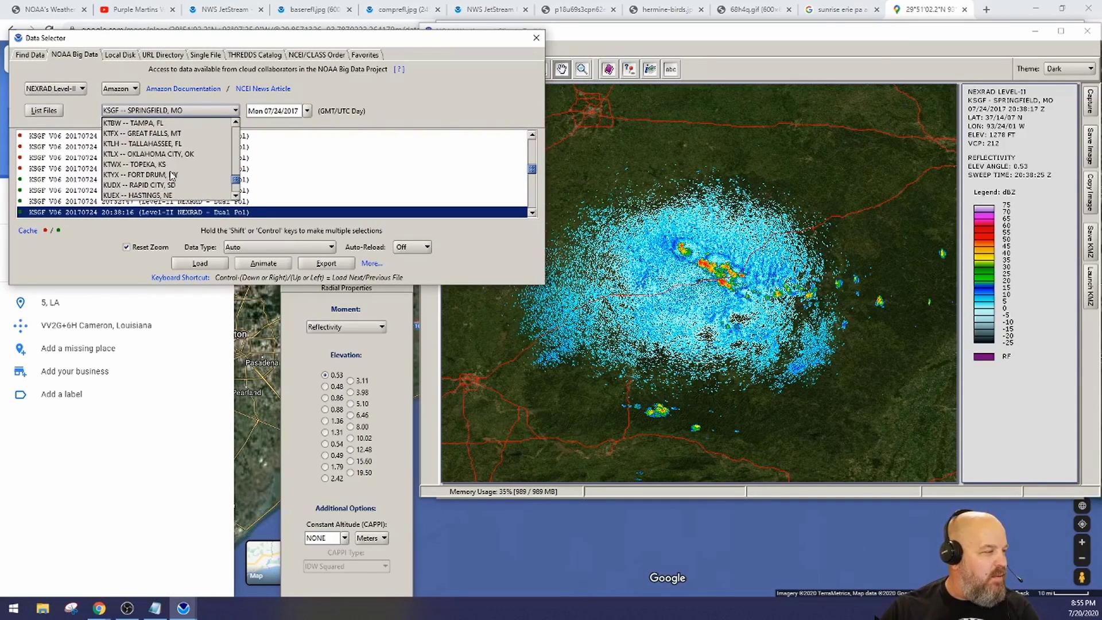
{"action": "left_click", "coordinate": [161, 158]}
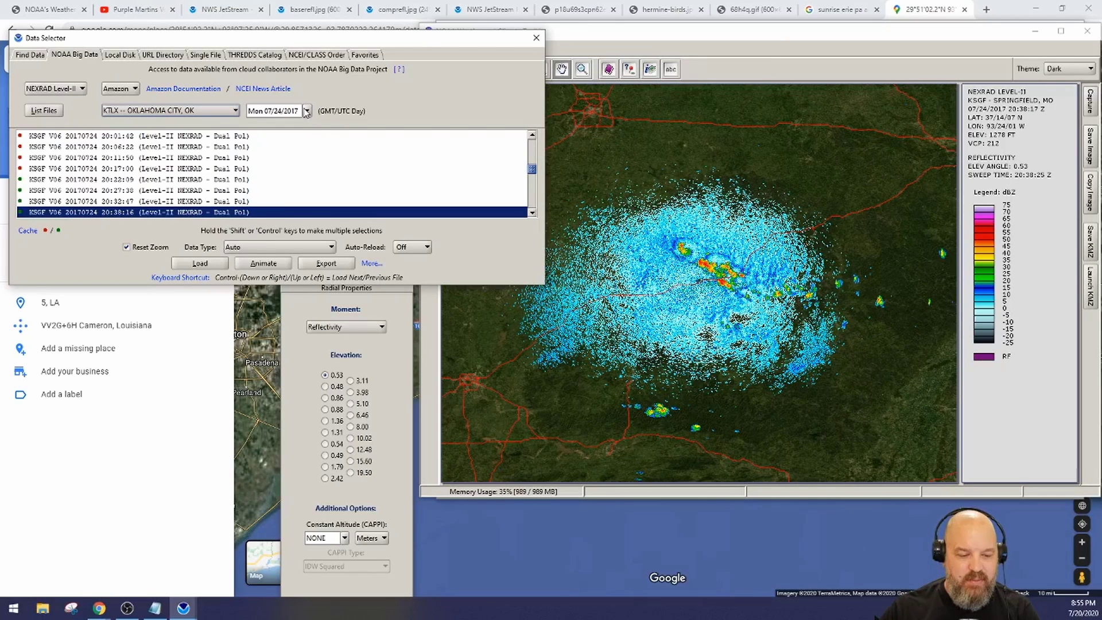
Set the data date to 05/05/2018 and list the Oklahoma City radar files for that day
{"action": "left_click", "coordinate": [305, 111]}
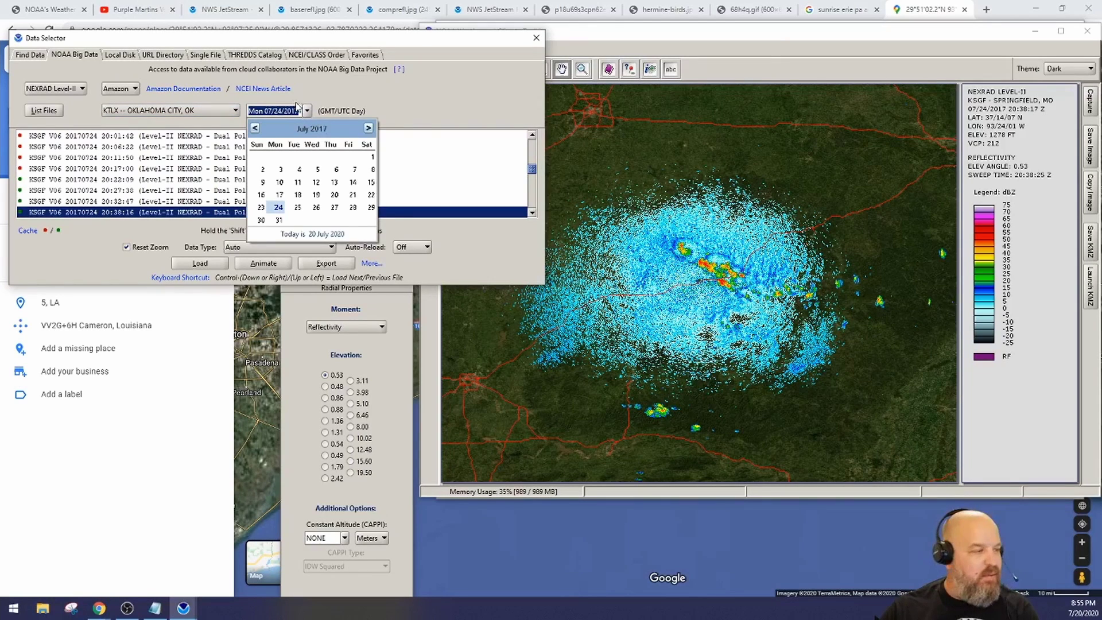
{"action": "left_click", "coordinate": [369, 129]}
{"action": "left_click", "coordinate": [369, 128]}
{"action": "left_click", "coordinate": [368, 129]}
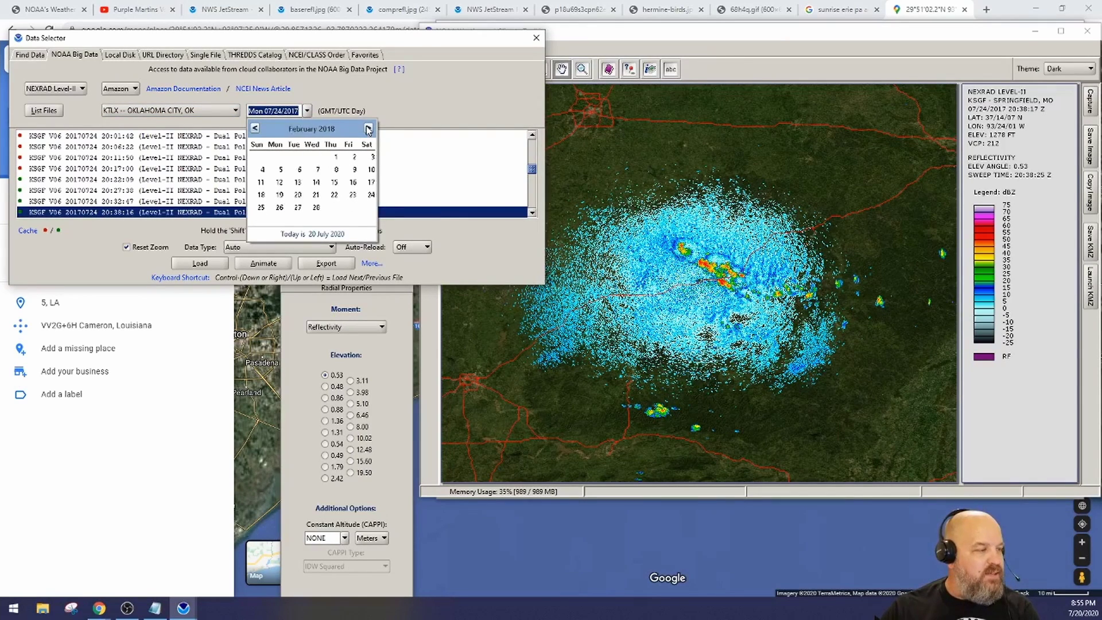
{"action": "left_click", "coordinate": [369, 129]}
{"action": "left_click", "coordinate": [372, 158]}
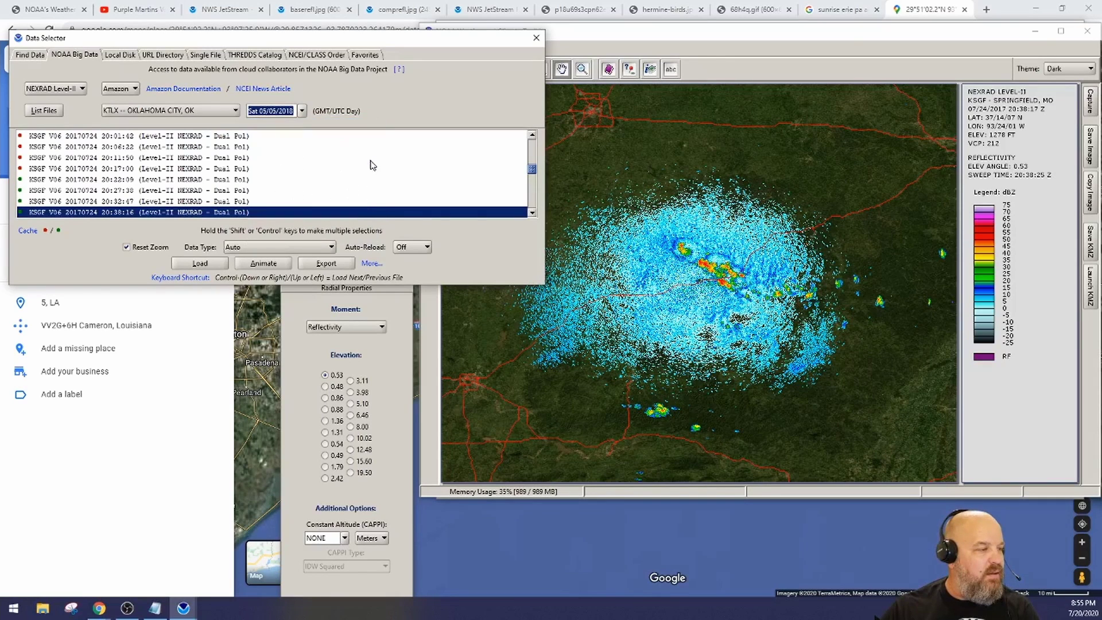
{"action": "left_click", "coordinate": [39, 112]}
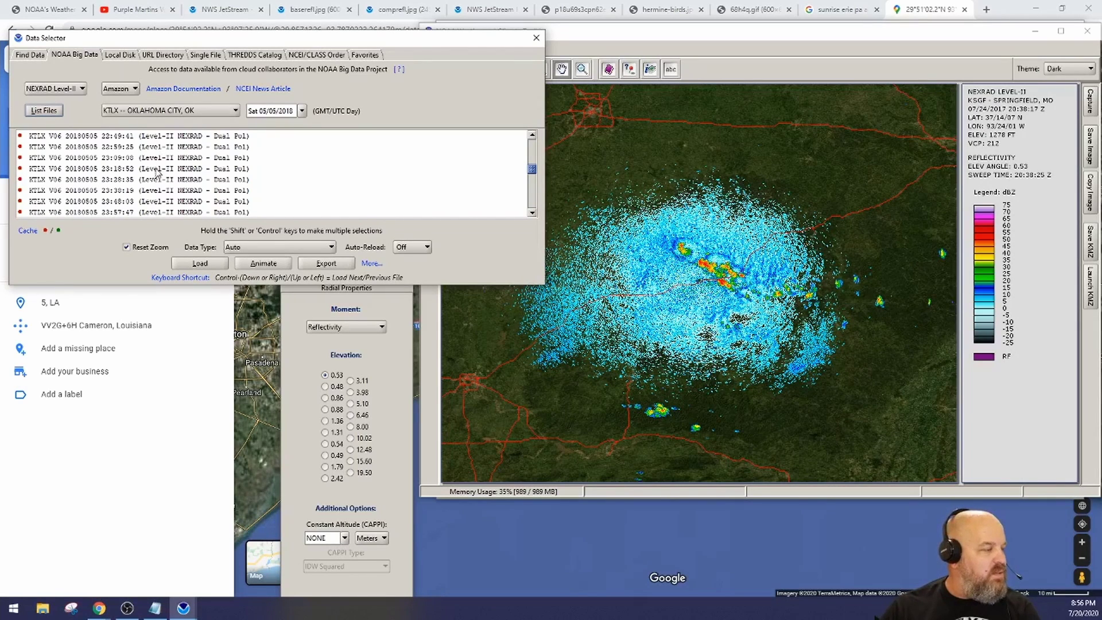
Load the 05/05/2018 01:31:16 scan to display the Oklahoma City radar
{"action": "left_click_drag", "start_coordinate": [532, 169], "coordinate": [531, 135]}
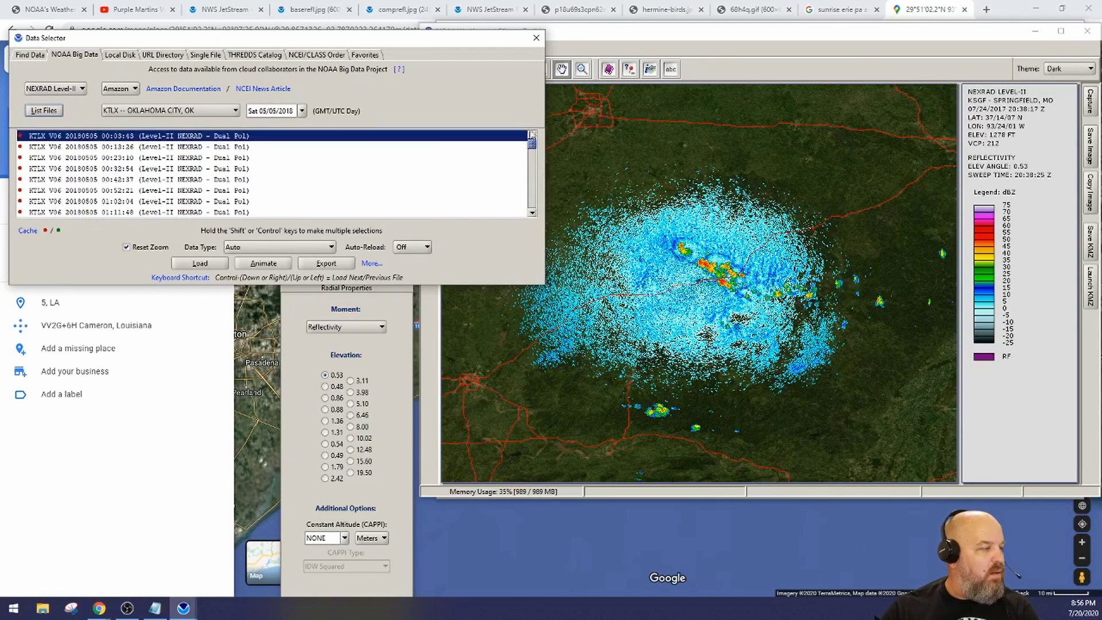
{"action": "scroll", "coordinate": [223, 179], "scroll_direction": "down", "scroll_amount": 1}
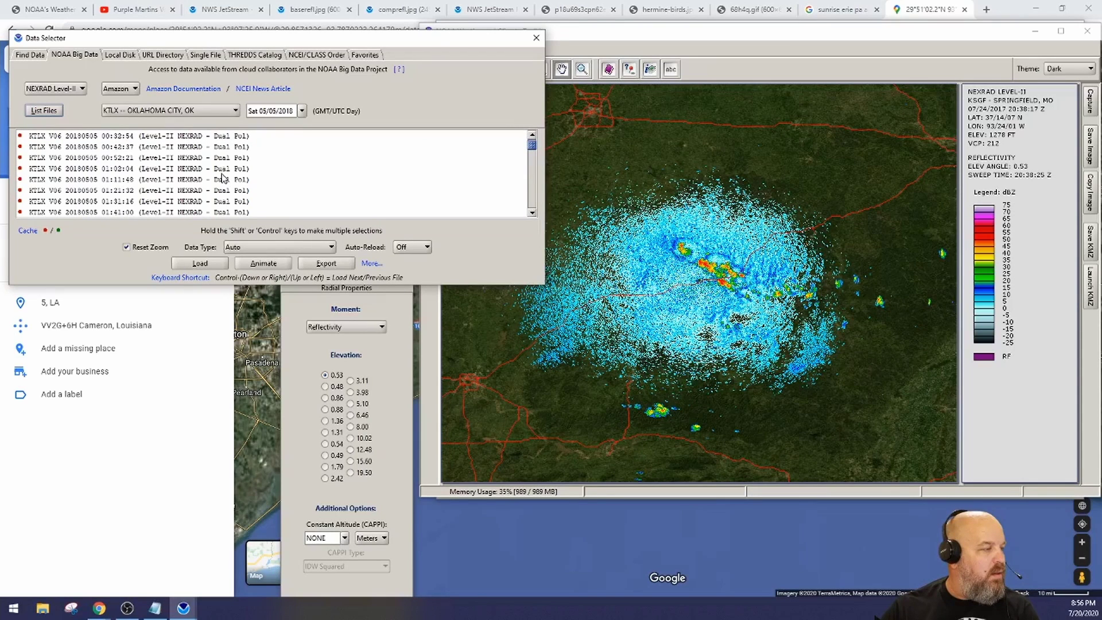
{"action": "left_click", "coordinate": [87, 202]}
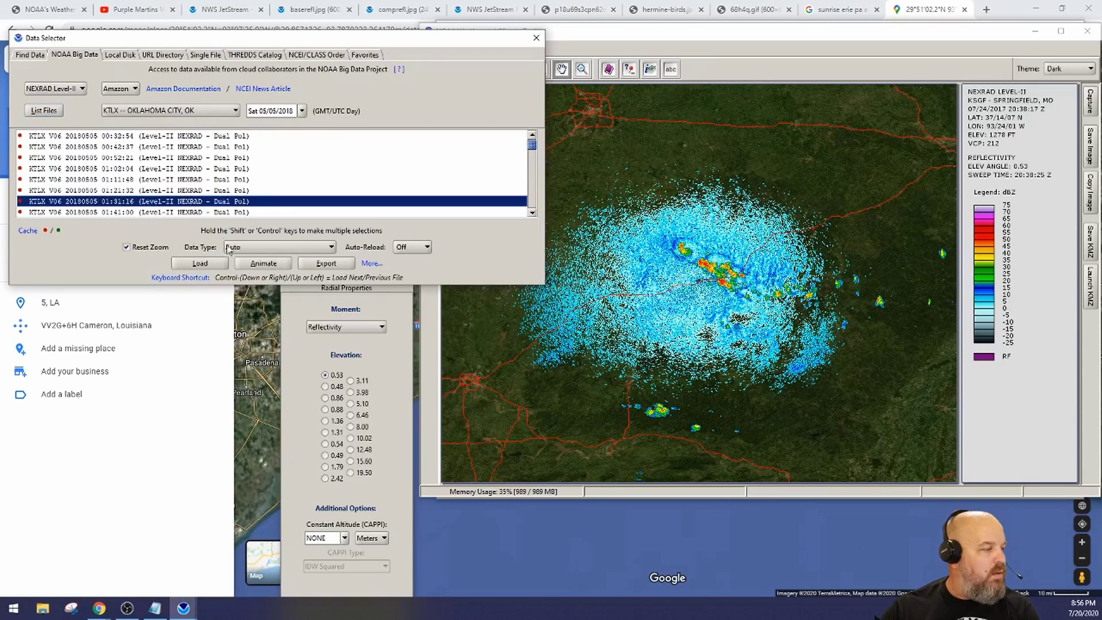
{"action": "left_click", "coordinate": [199, 265]}
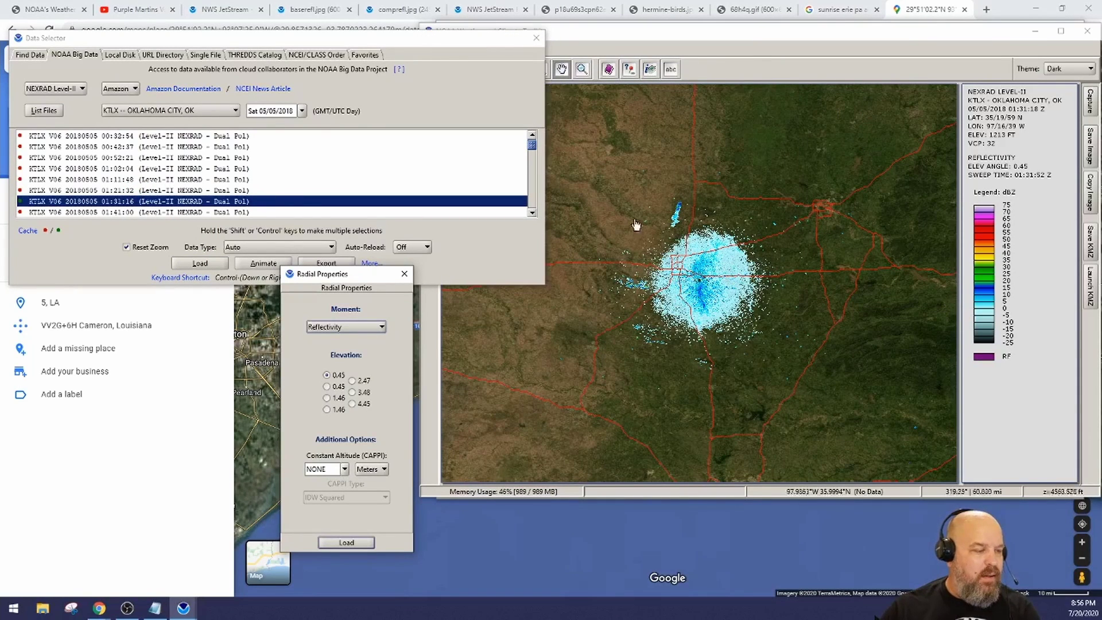
Load the 01:41:00, 01:50:44, 02:00:27 and 02:10:11 Oklahoma City scans in sequence to follow how the echoes develop
{"action": "left_click", "coordinate": [100, 211]}
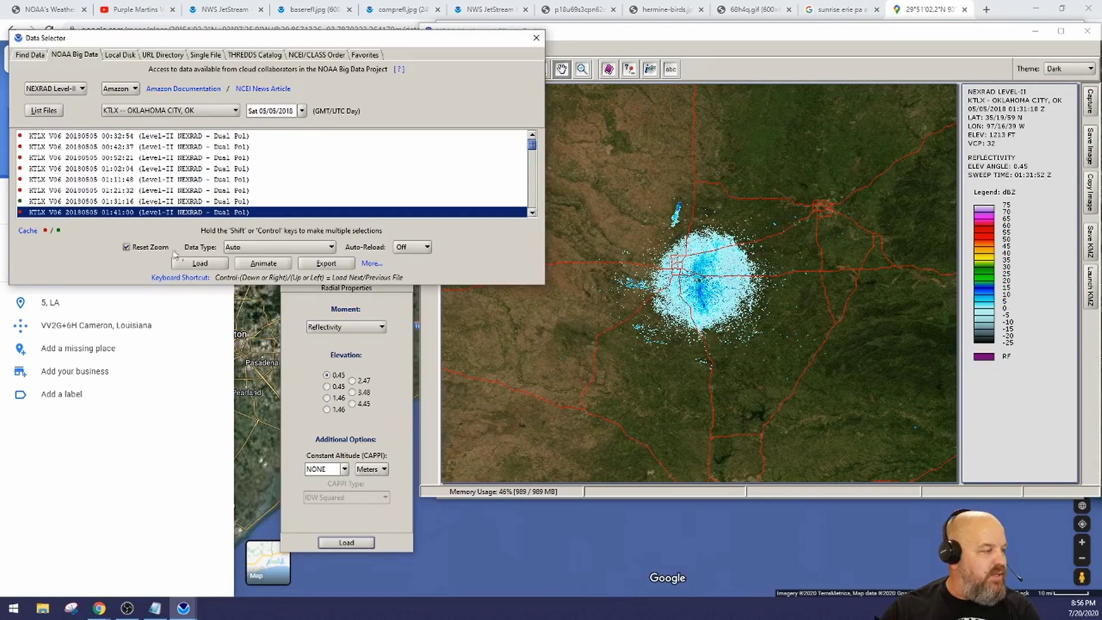
{"action": "left_click", "coordinate": [201, 267]}
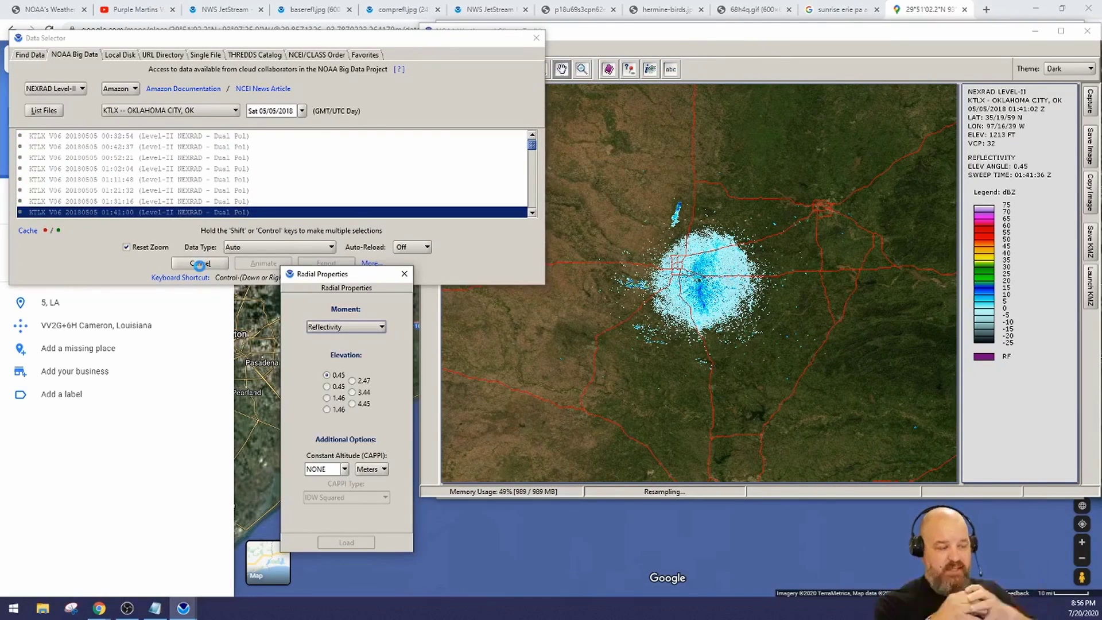
{"action": "scroll", "coordinate": [109, 198], "scroll_direction": "down", "scroll_amount": 1}
{"action": "left_click", "coordinate": [101, 190]}
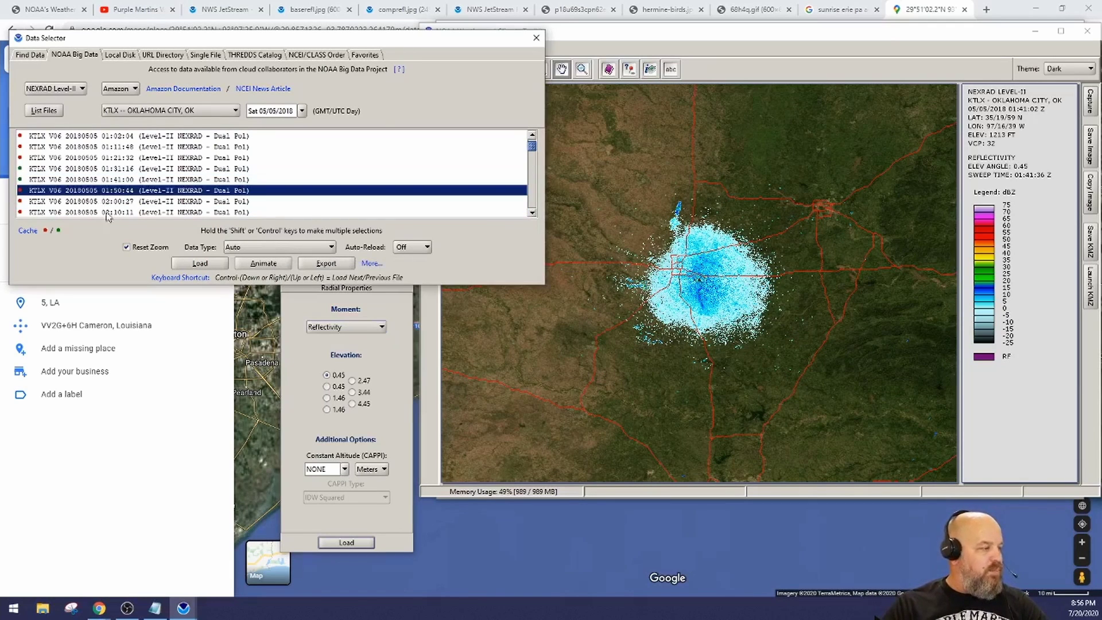
{"action": "left_click", "coordinate": [197, 266]}
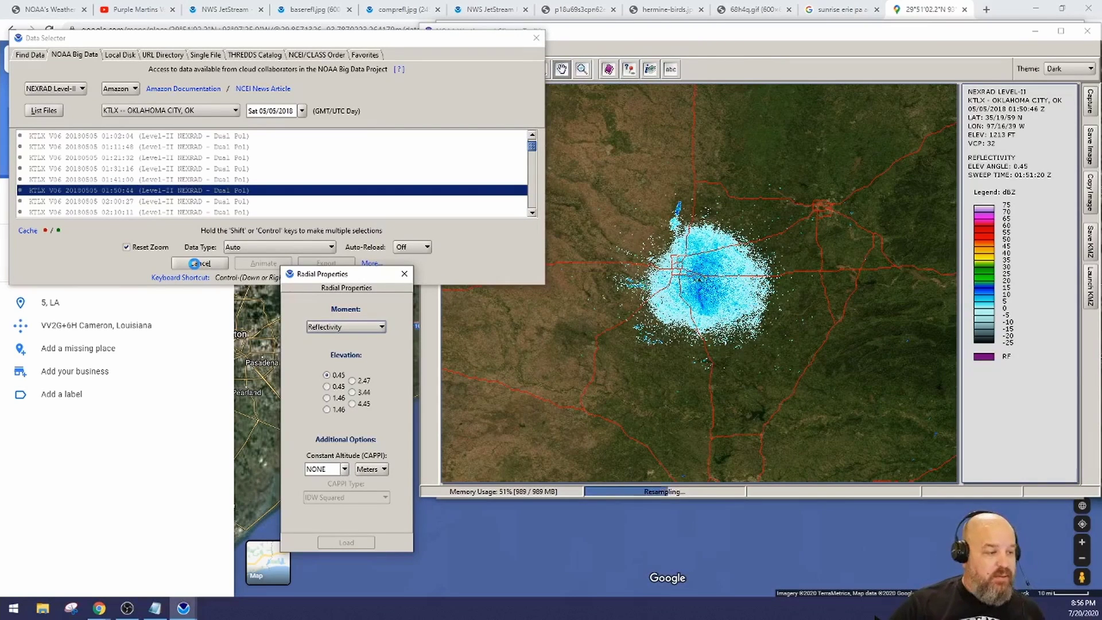
{"action": "left_click", "coordinate": [117, 201]}
{"action": "left_click", "coordinate": [194, 265]}
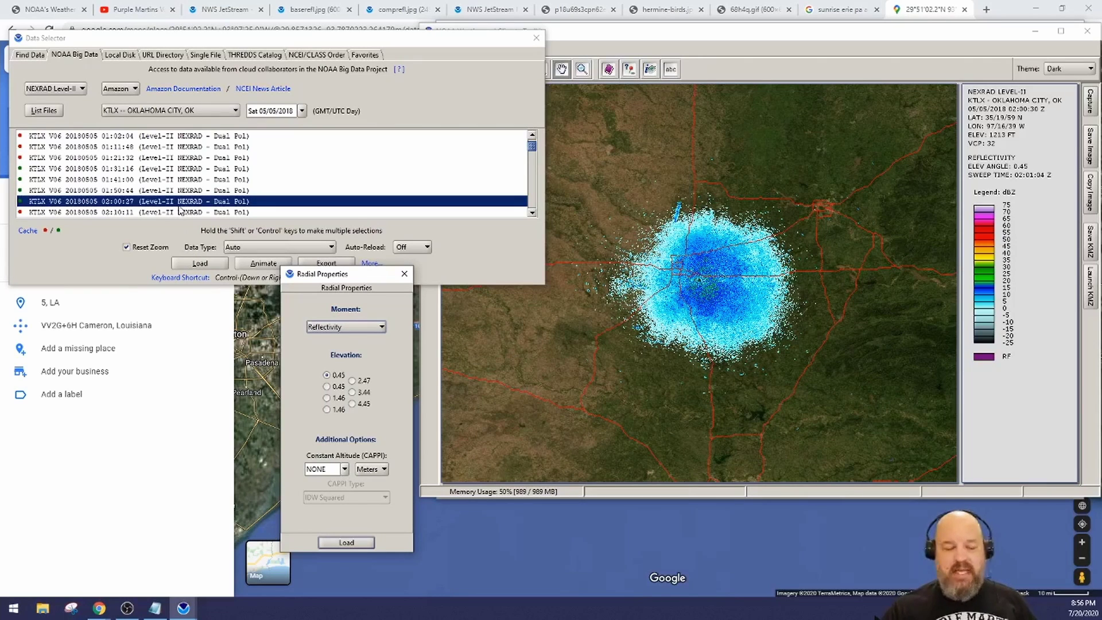
{"action": "left_click", "coordinate": [72, 212]}
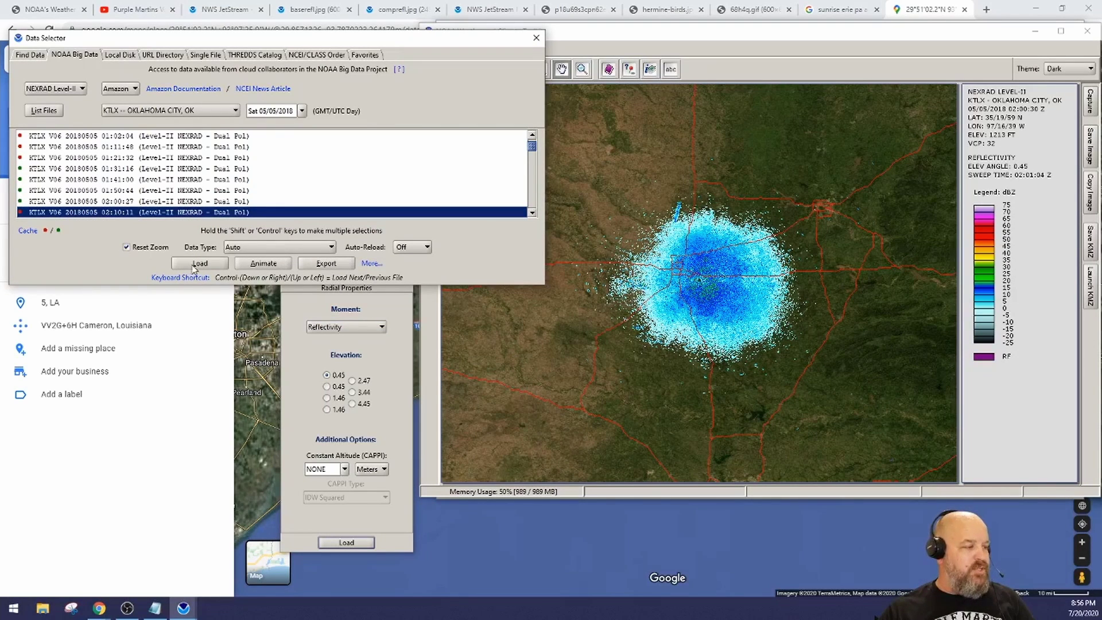
{"action": "left_click", "coordinate": [197, 266]}
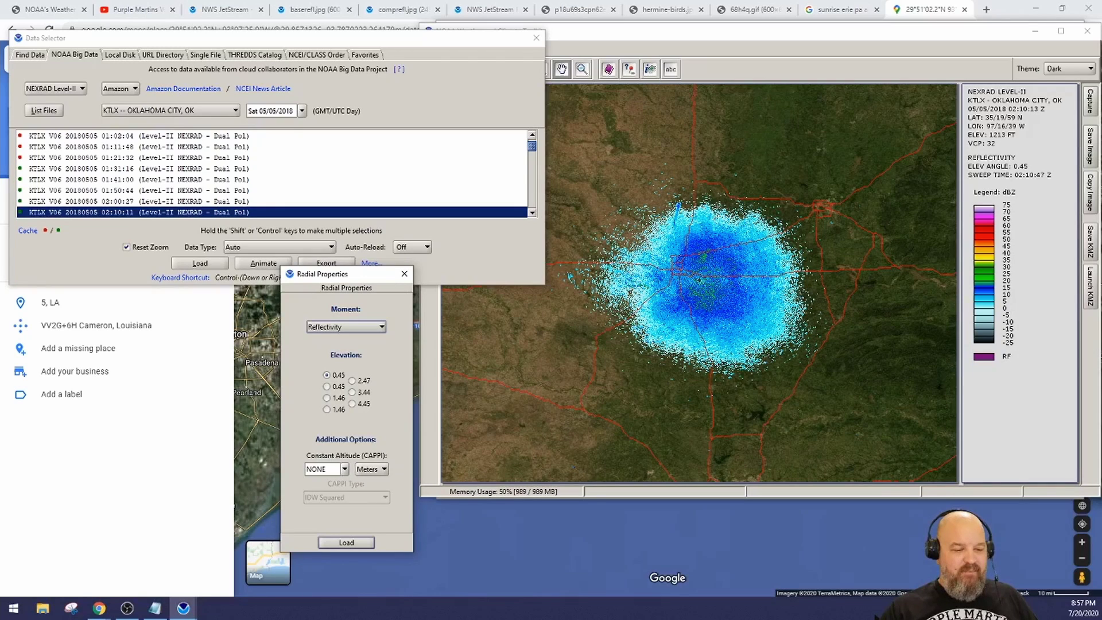
Change the radar site to KDAX -- SACRAMENTO, CA in the Data Selector
{"action": "left_click", "coordinate": [173, 118]}
{"action": "scroll", "coordinate": [169, 172], "scroll_direction": "up", "scroll_amount": 15}
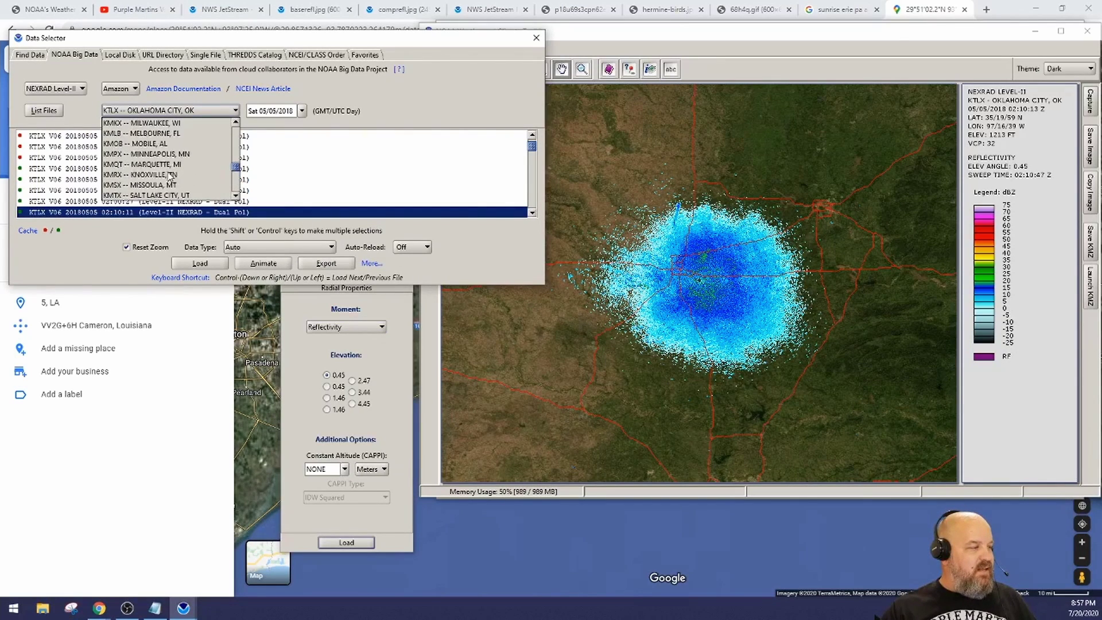
{"action": "scroll", "coordinate": [169, 176], "scroll_direction": "up", "scroll_amount": 8}
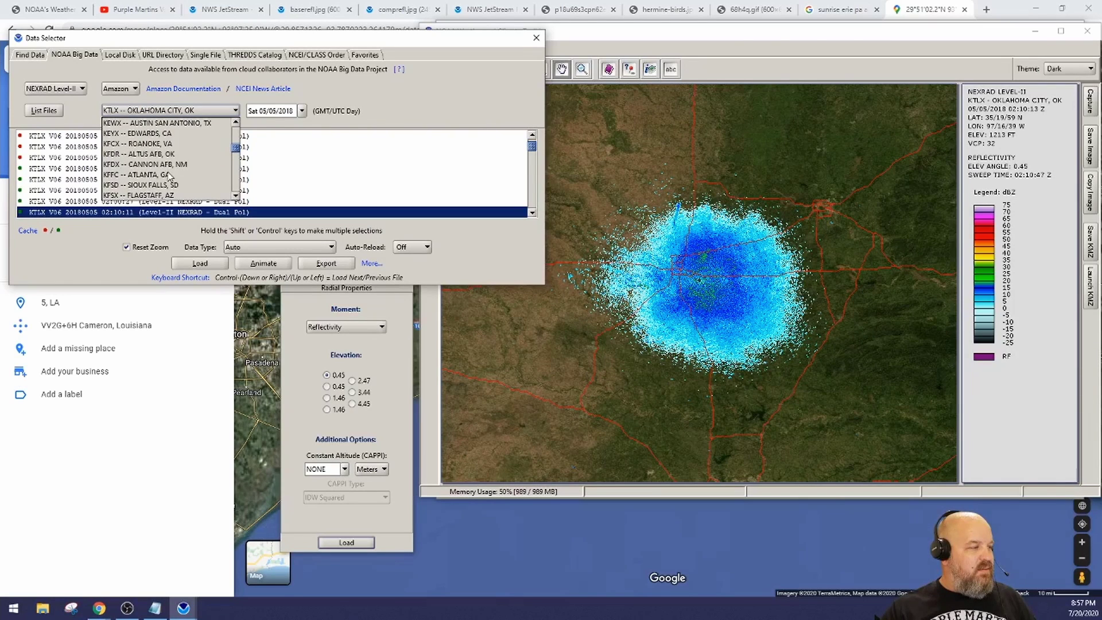
{"action": "scroll", "coordinate": [156, 179], "scroll_direction": "up", "scroll_amount": 5}
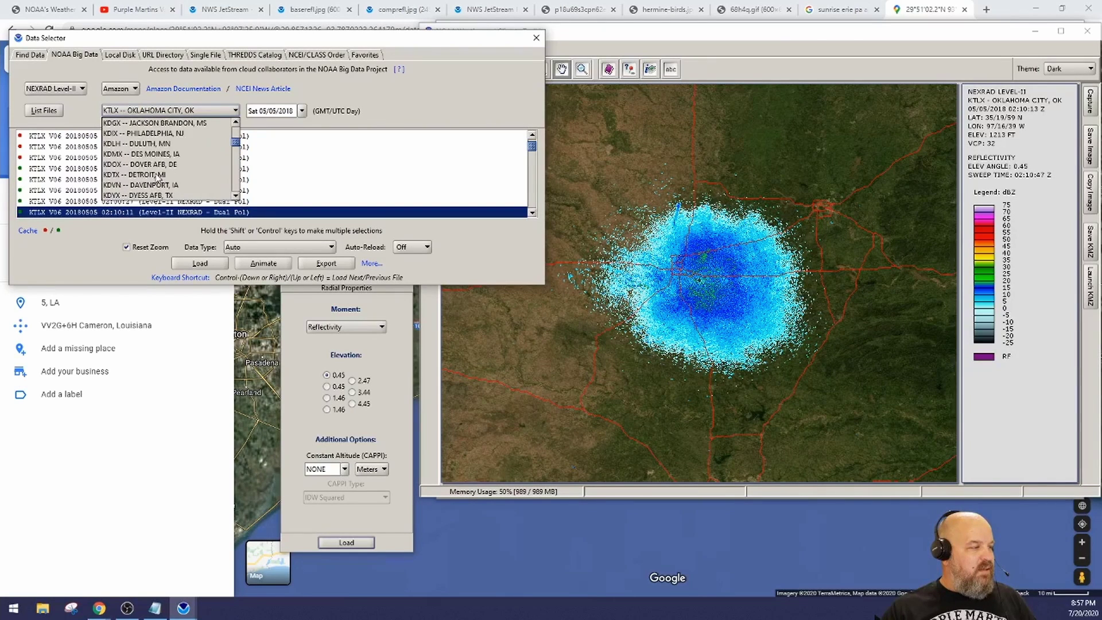
{"action": "scroll", "coordinate": [157, 176], "scroll_direction": "up", "scroll_amount": 2}
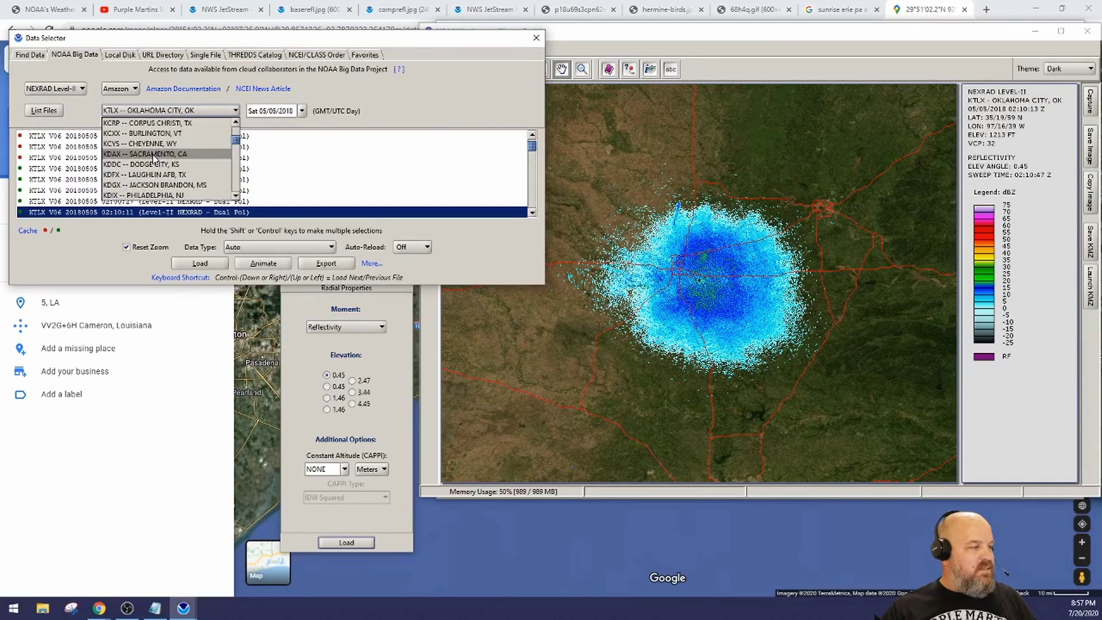
{"action": "left_click", "coordinate": [153, 155]}
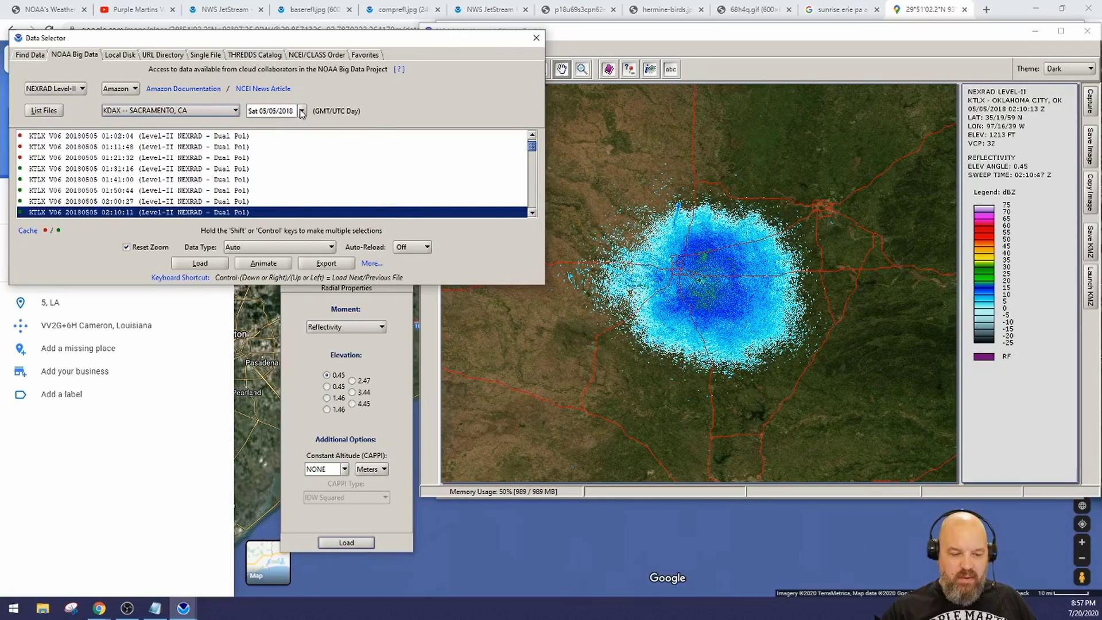
Choose 05/05/2018 as the data date and list the Sacramento radar files for that day
{"action": "left_click", "coordinate": [301, 111]}
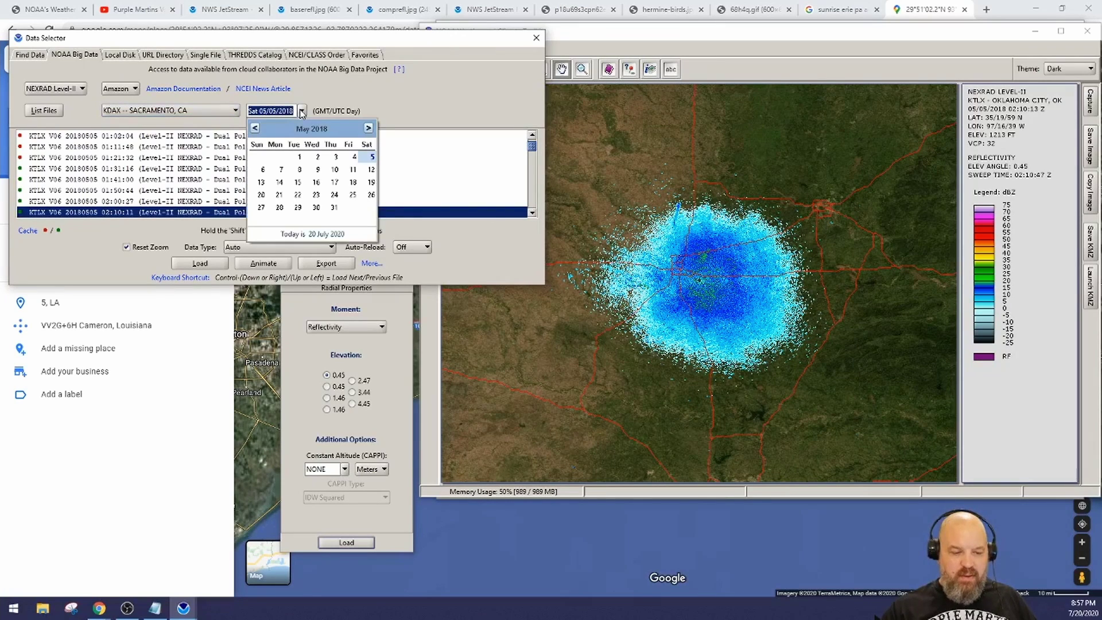
{"action": "left_click", "coordinate": [370, 158]}
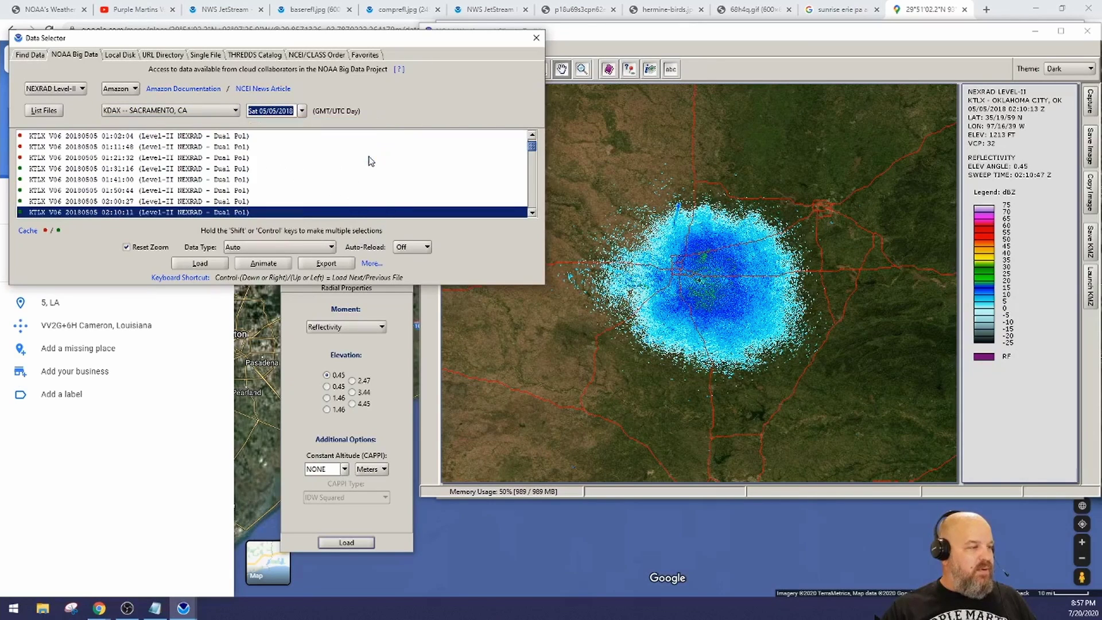
{"action": "left_click", "coordinate": [45, 110]}
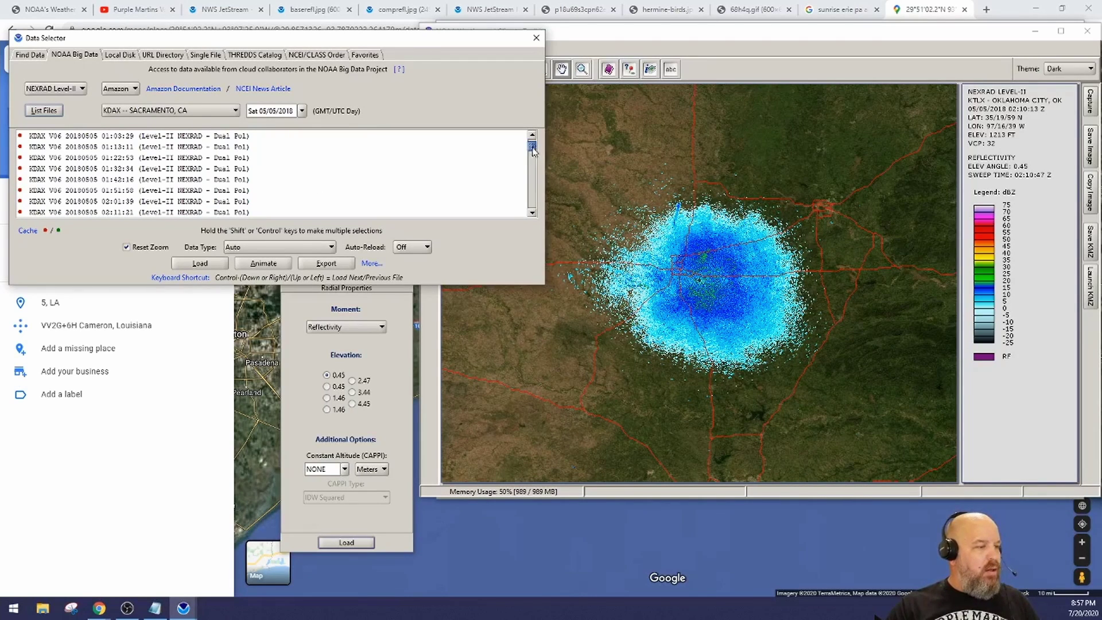
Load the 05/05/2018 23:07:28 scan to display the Sacramento radar
{"action": "left_click_drag", "start_coordinate": [533, 150], "coordinate": [532, 205]}
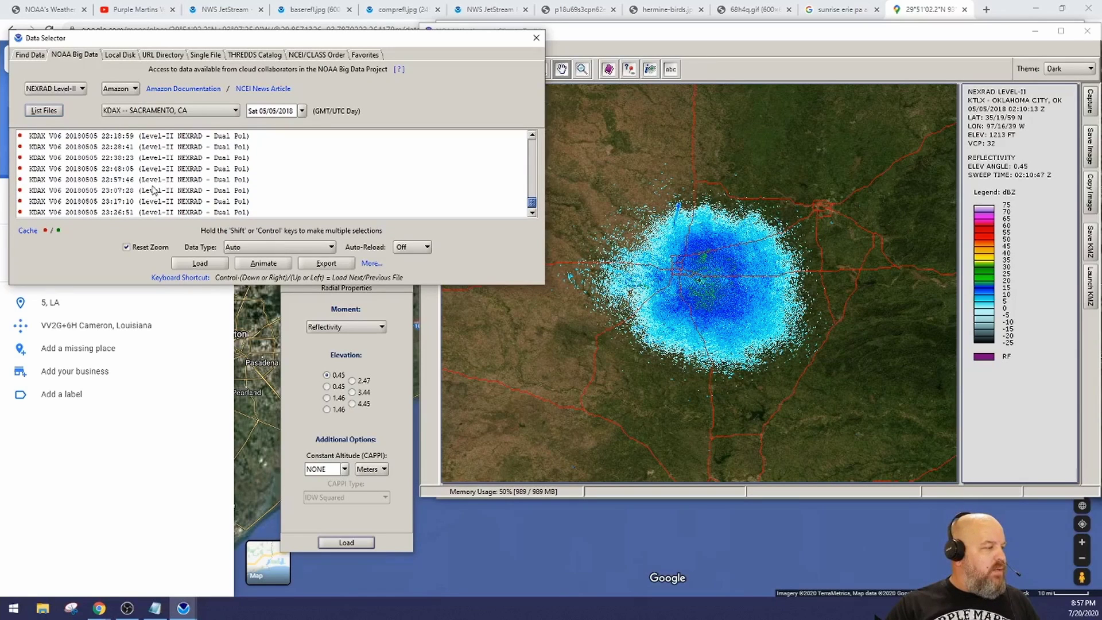
{"action": "left_click", "coordinate": [97, 190]}
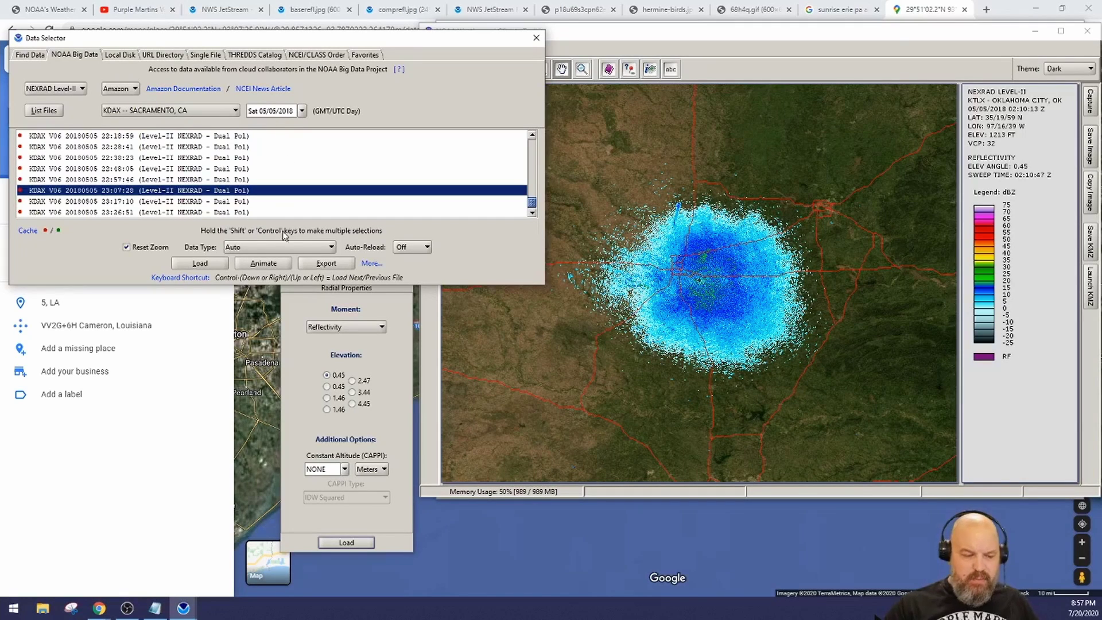
{"action": "left_click", "coordinate": [196, 264]}
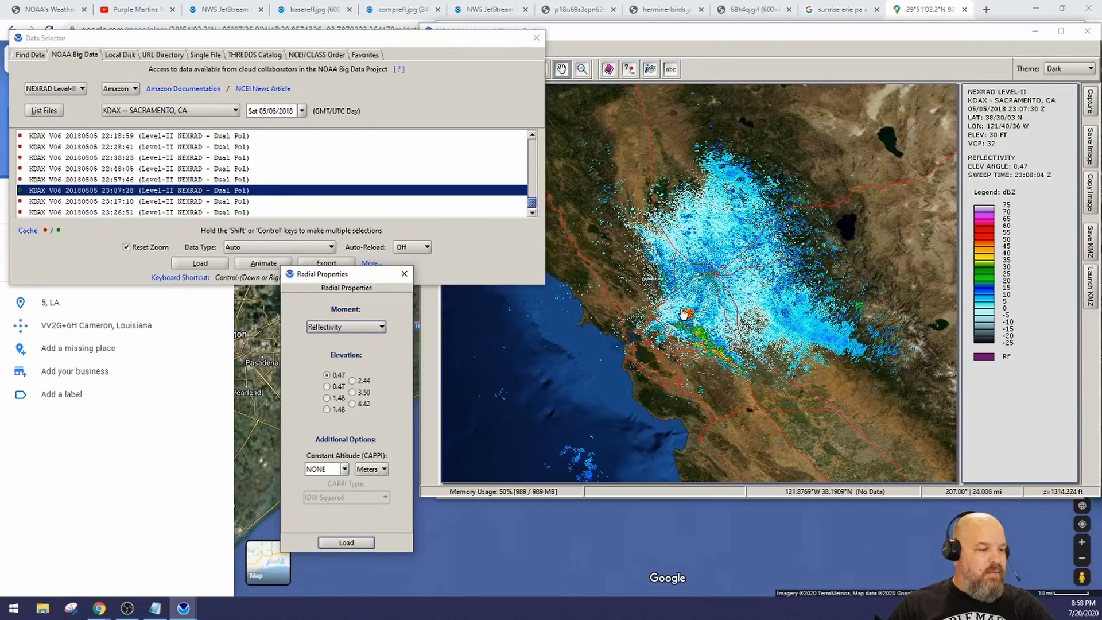
Disable Reset Zoom and load the 23:17:10 and 23:26:51 Sacramento scans in sequence to compare the strong echoes south of the radar
{"action": "scroll", "coordinate": [683, 315], "scroll_direction": "up", "scroll_amount": 3}
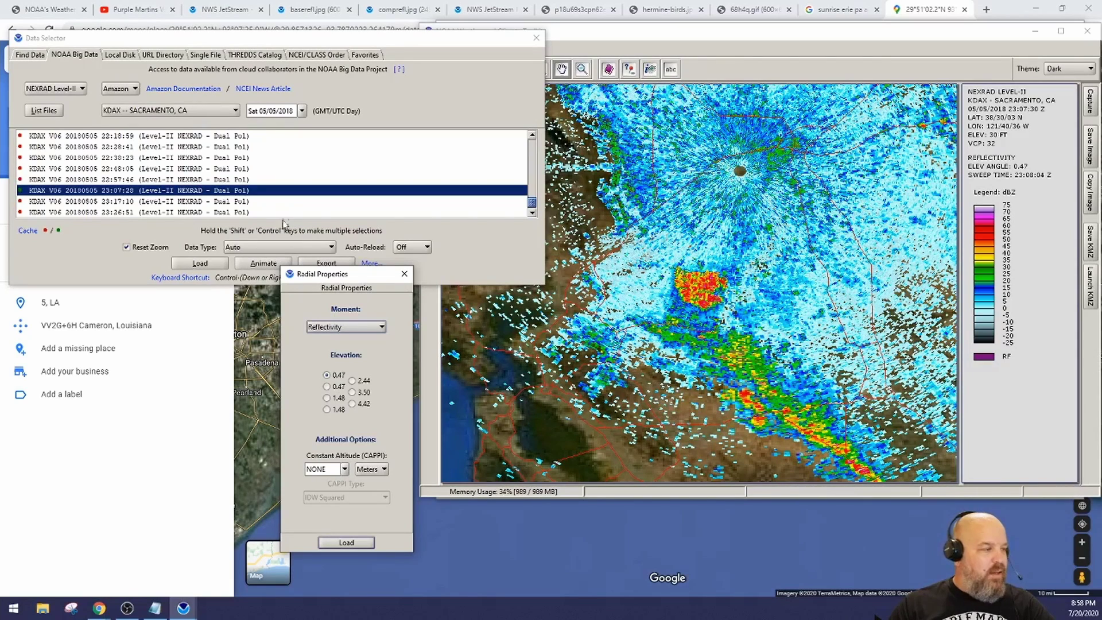
{"action": "left_click", "coordinate": [89, 202]}
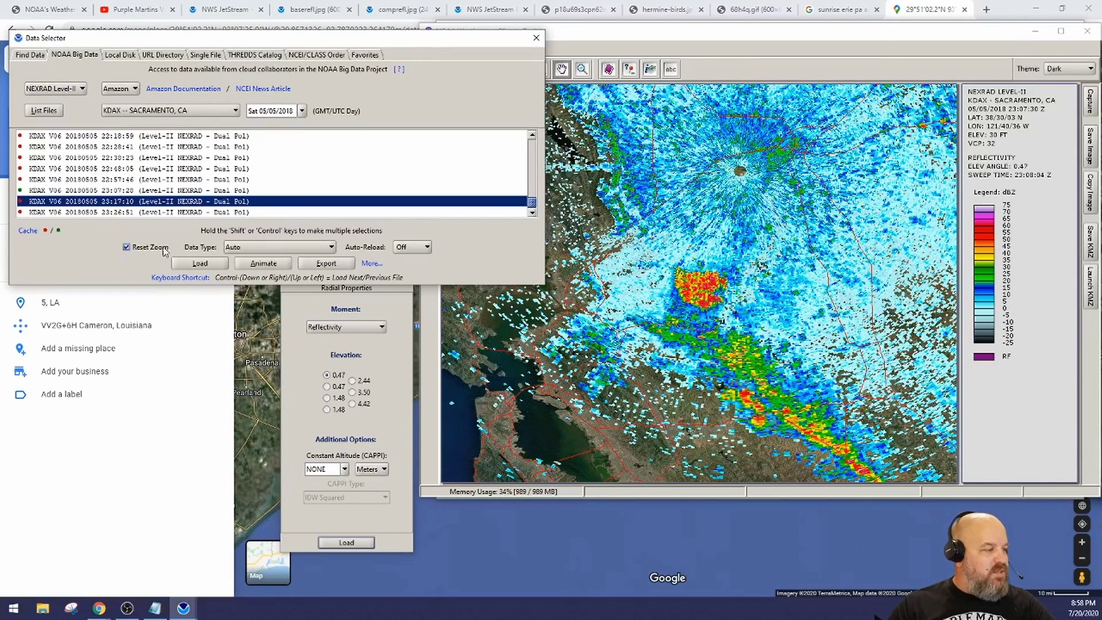
{"action": "left_click", "coordinate": [127, 247]}
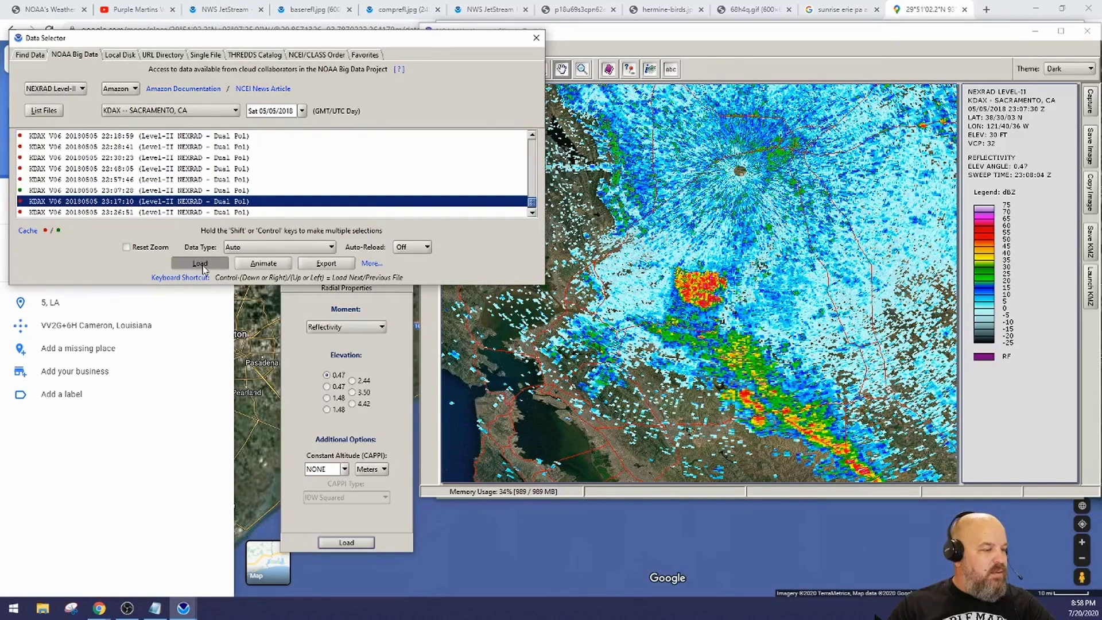
{"action": "left_click", "coordinate": [201, 264]}
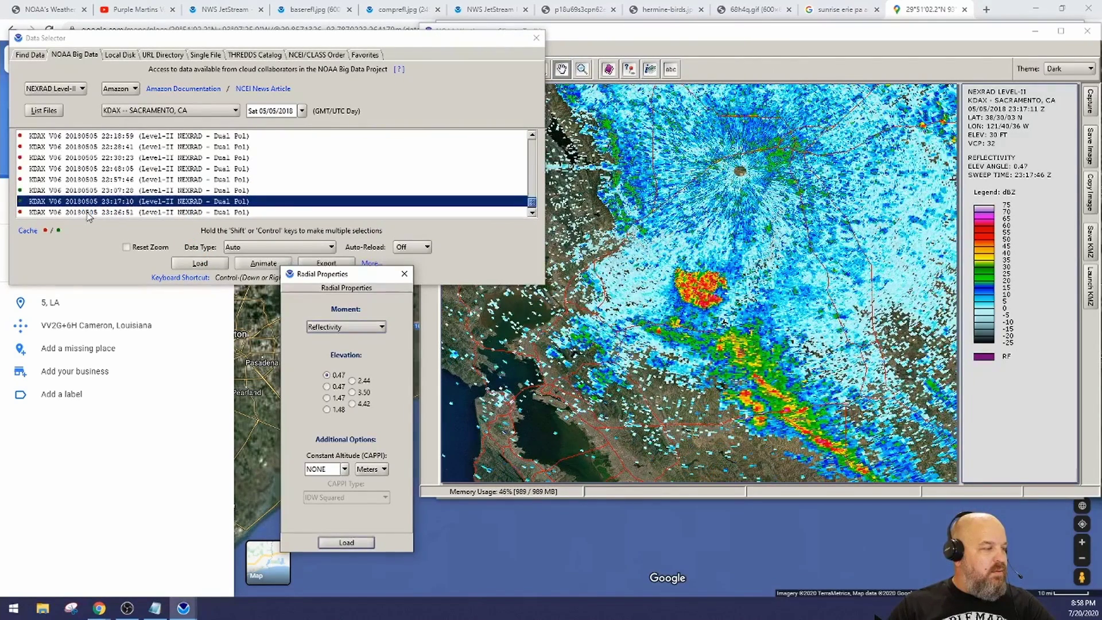
{"action": "left_click", "coordinate": [86, 212]}
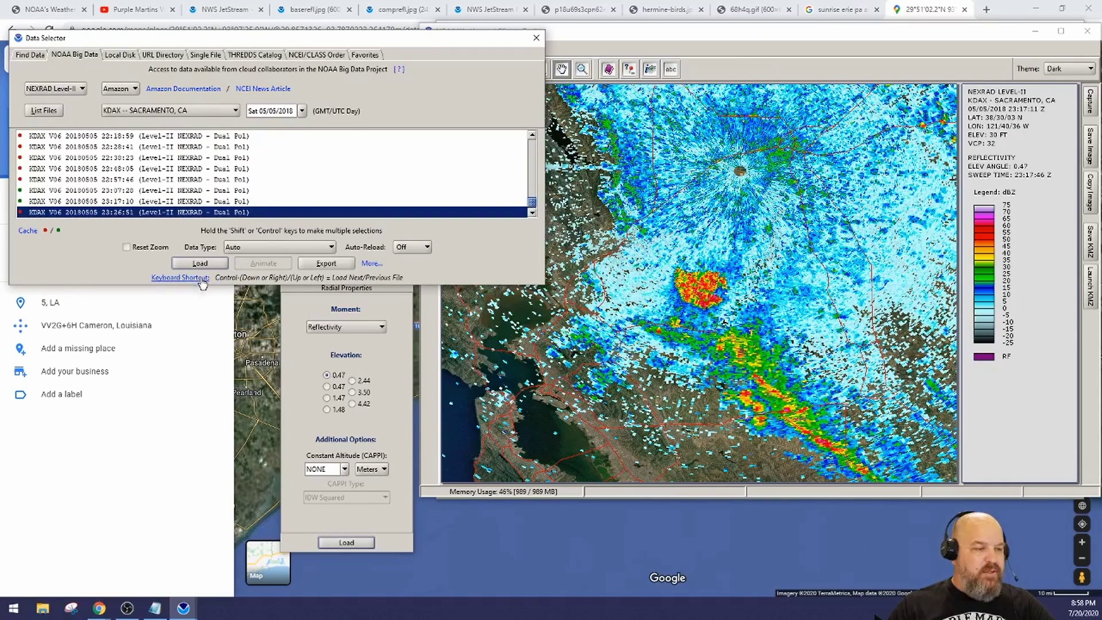
{"action": "left_click", "coordinate": [201, 263]}
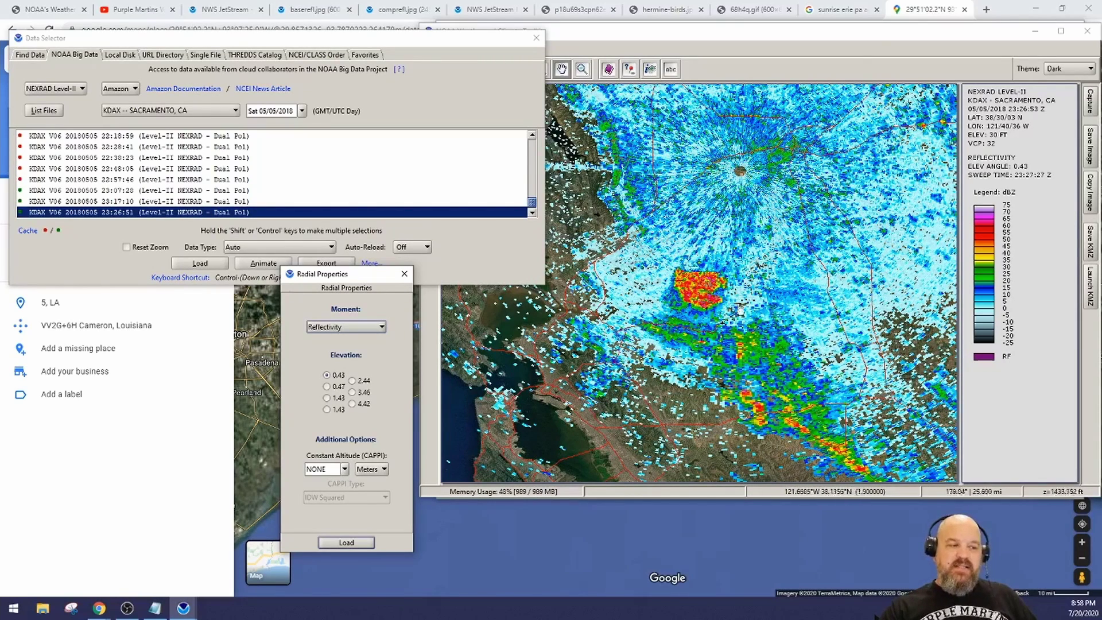
Change the radar site to KPUX -- PUEBLO, CO in the Data Selector
{"action": "scroll", "coordinate": [714, 301], "scroll_direction": "down", "scroll_amount": 1}
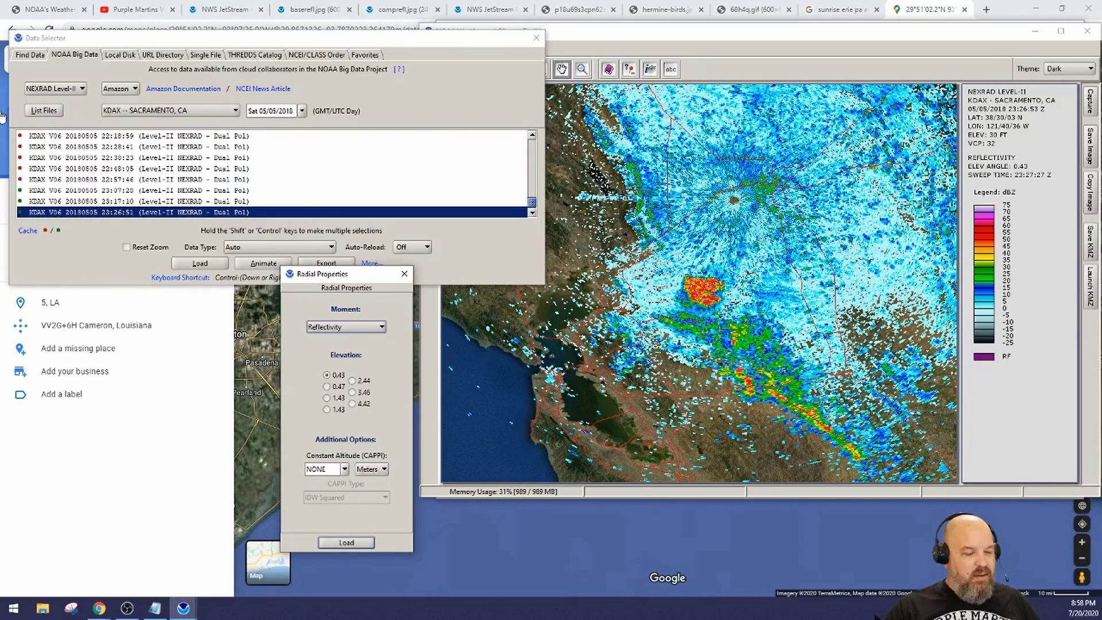
{"action": "left_click", "coordinate": [141, 112]}
{"action": "scroll", "coordinate": [155, 132], "scroll_direction": "down", "scroll_amount": 20}
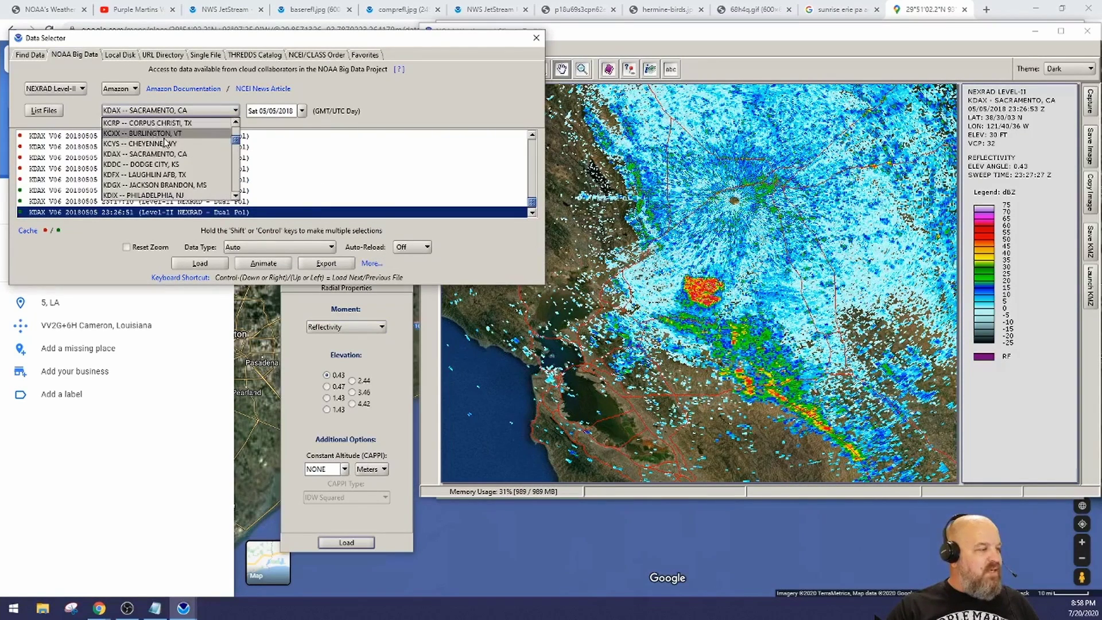
{"action": "scroll", "coordinate": [166, 142], "scroll_direction": "down", "scroll_amount": 9}
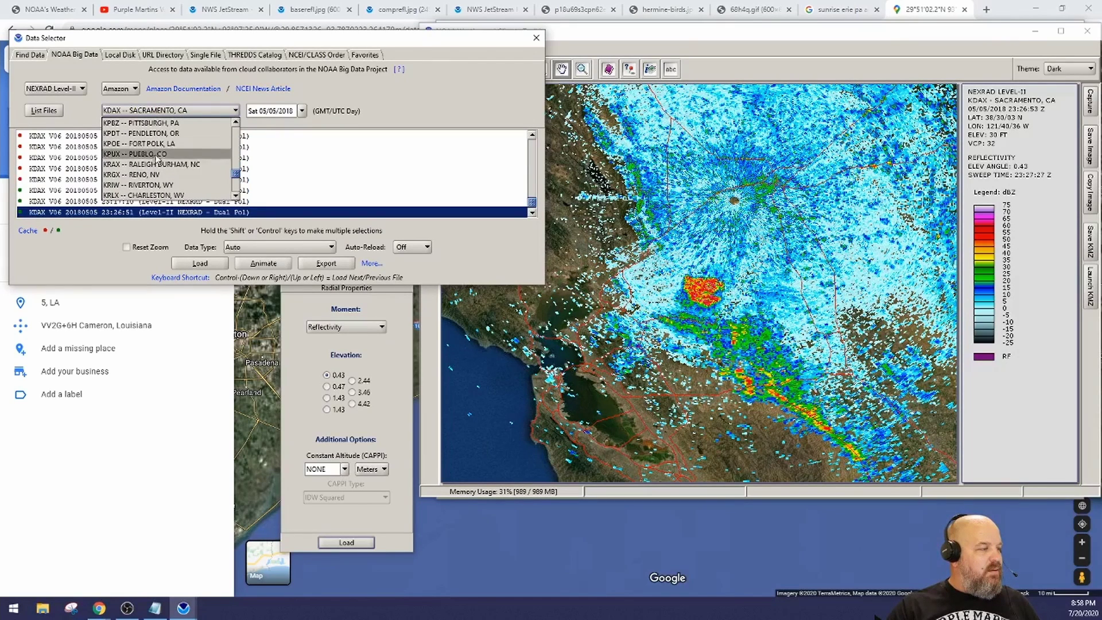
{"action": "left_click", "coordinate": [150, 185]}
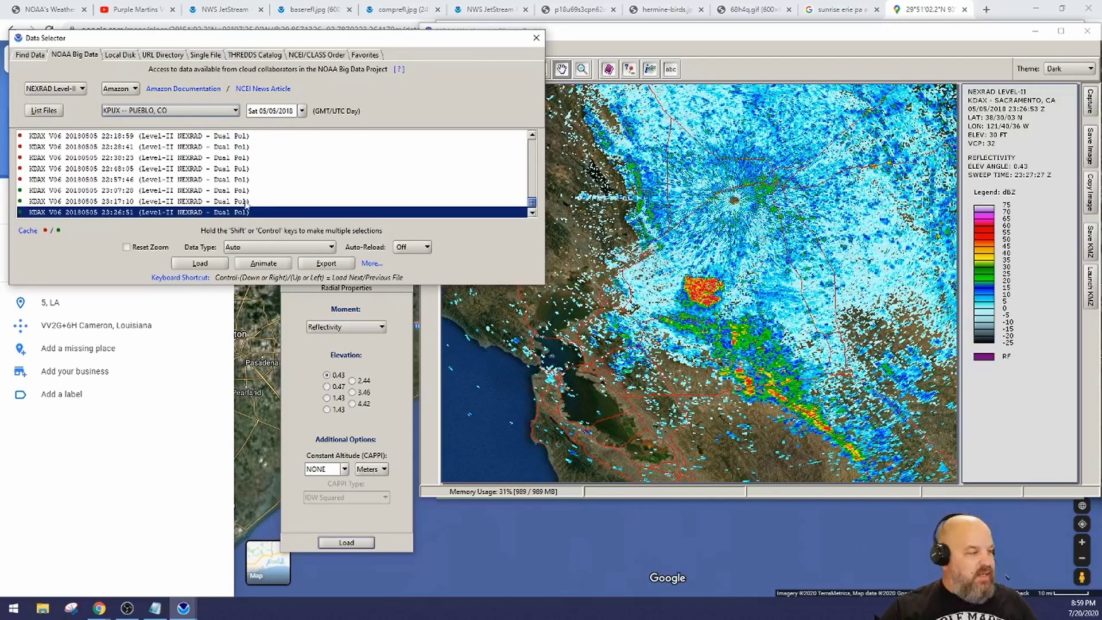
Change the radar site to KMAF -- MIDLAND ODESSA, TX in the Data Selector
{"action": "left_click", "coordinate": [216, 110]}
{"action": "scroll", "coordinate": [197, 160], "scroll_direction": "up", "scroll_amount": 5}
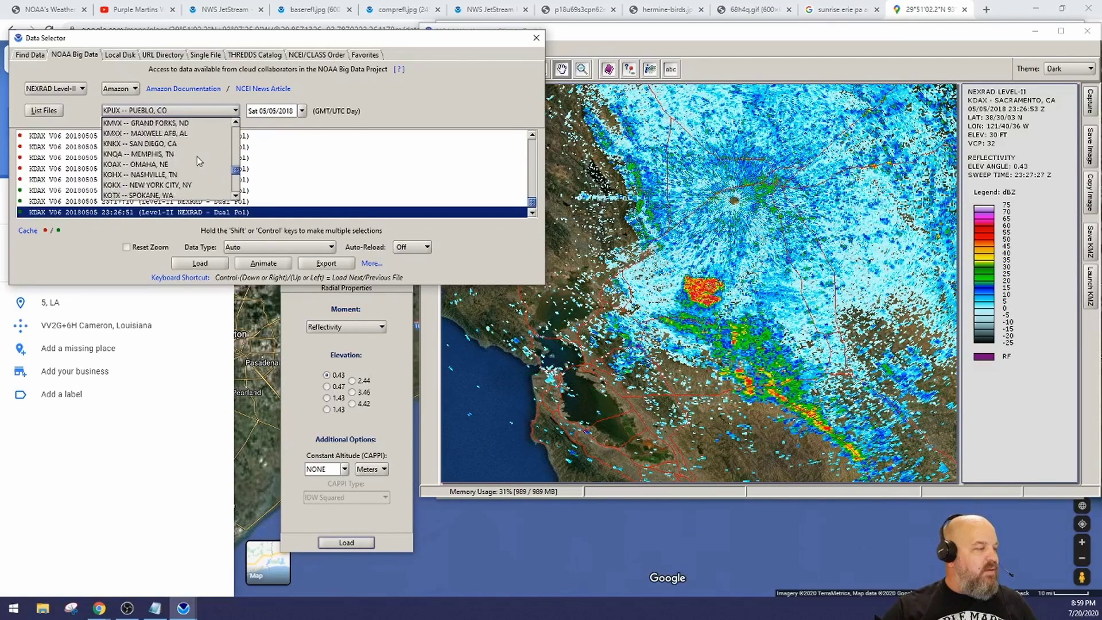
{"action": "scroll", "coordinate": [198, 160], "scroll_direction": "up", "scroll_amount": 2}
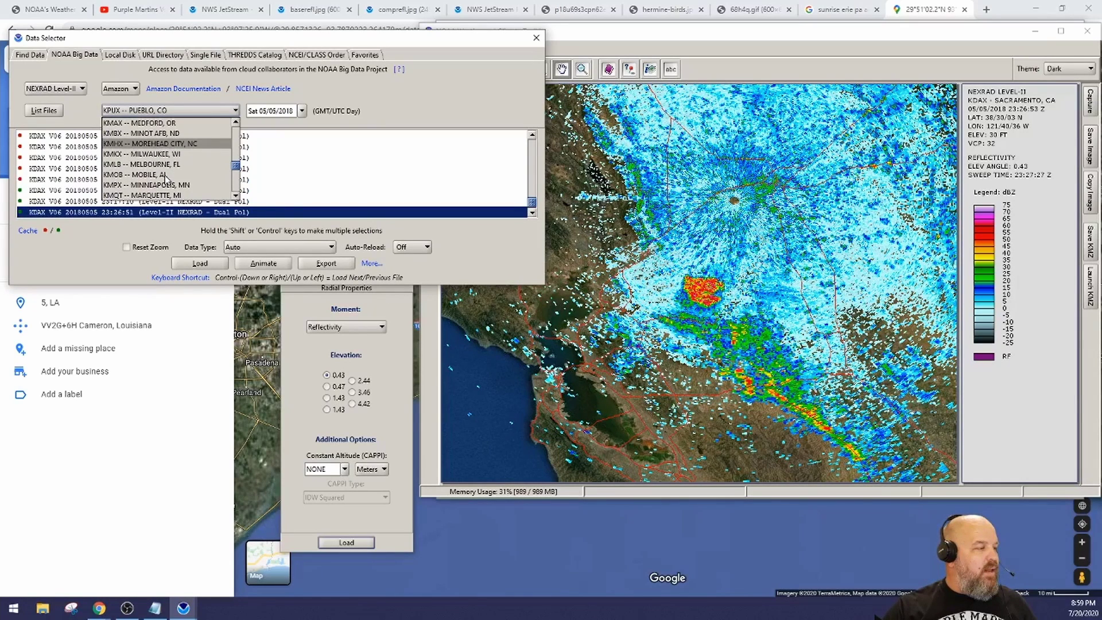
{"action": "scroll", "coordinate": [165, 172], "scroll_direction": "up", "scroll_amount": 3}
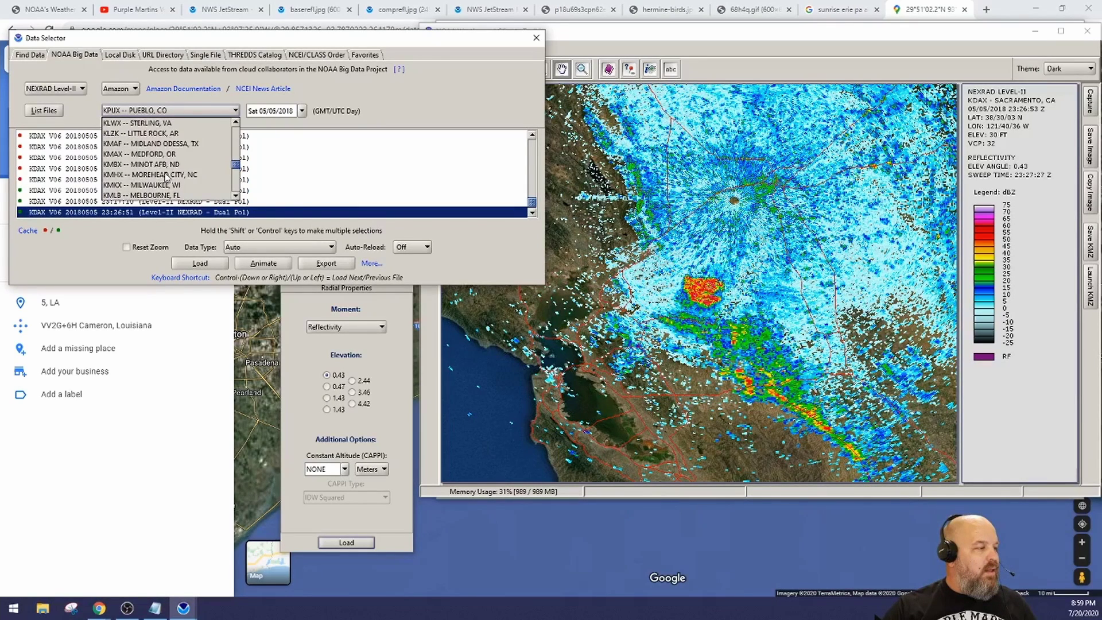
{"action": "left_click", "coordinate": [165, 144]}
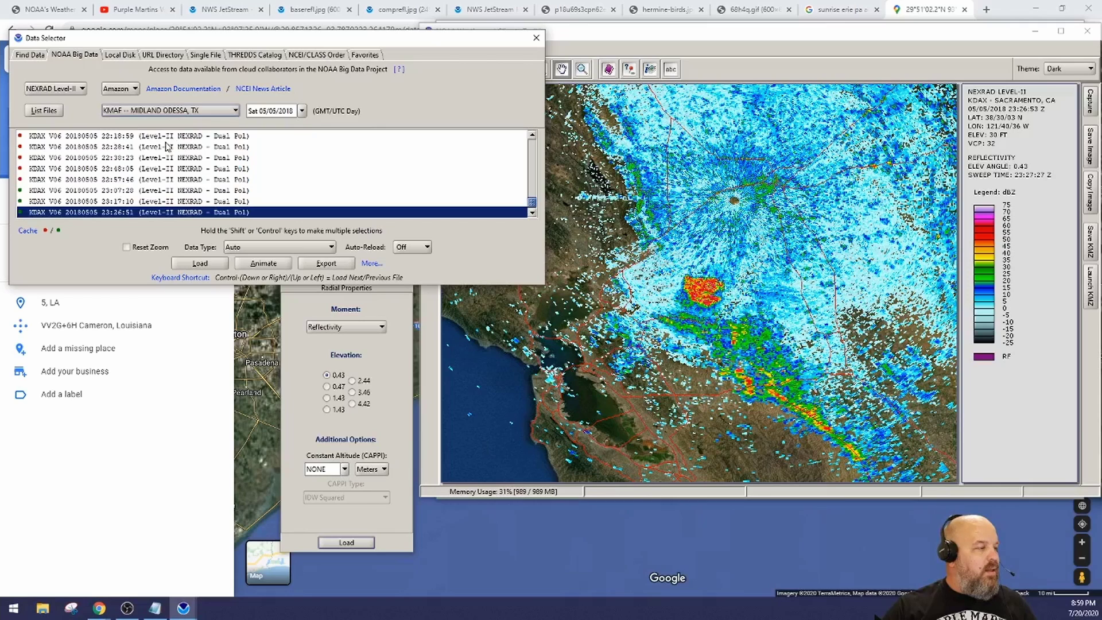
Set the data date to 05/17/2017 and list the Midland Odessa radar files for that day
{"action": "left_click", "coordinate": [303, 110]}
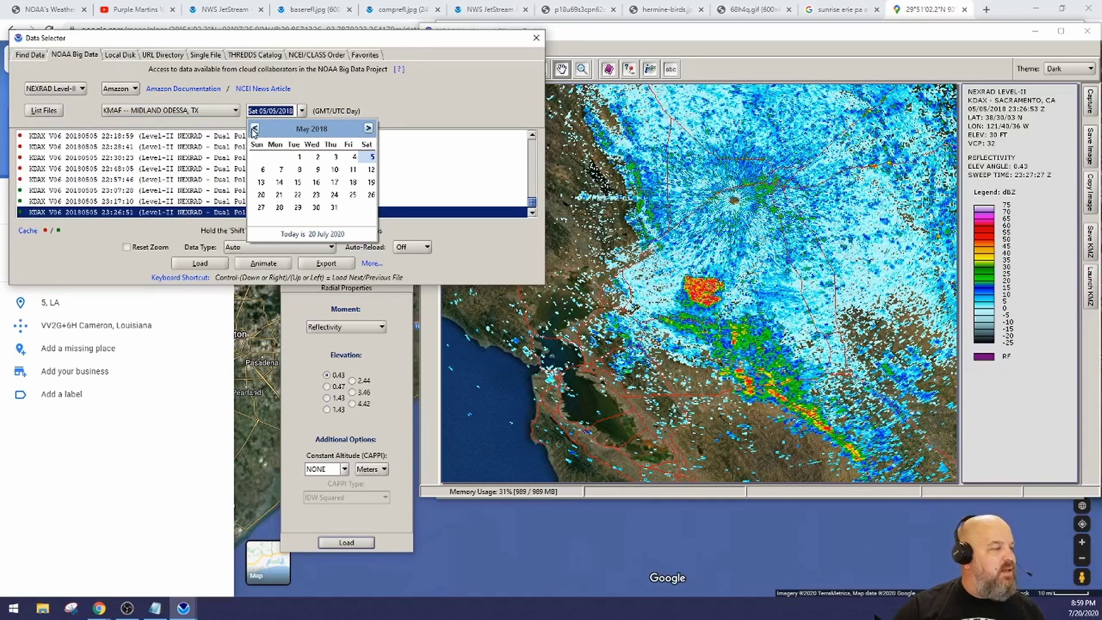
{"action": "left_click", "coordinate": [255, 129]}
{"action": "left_click", "coordinate": [254, 129]}
{"action": "left_click", "coordinate": [254, 130]}
{"action": "left_click", "coordinate": [254, 129]}
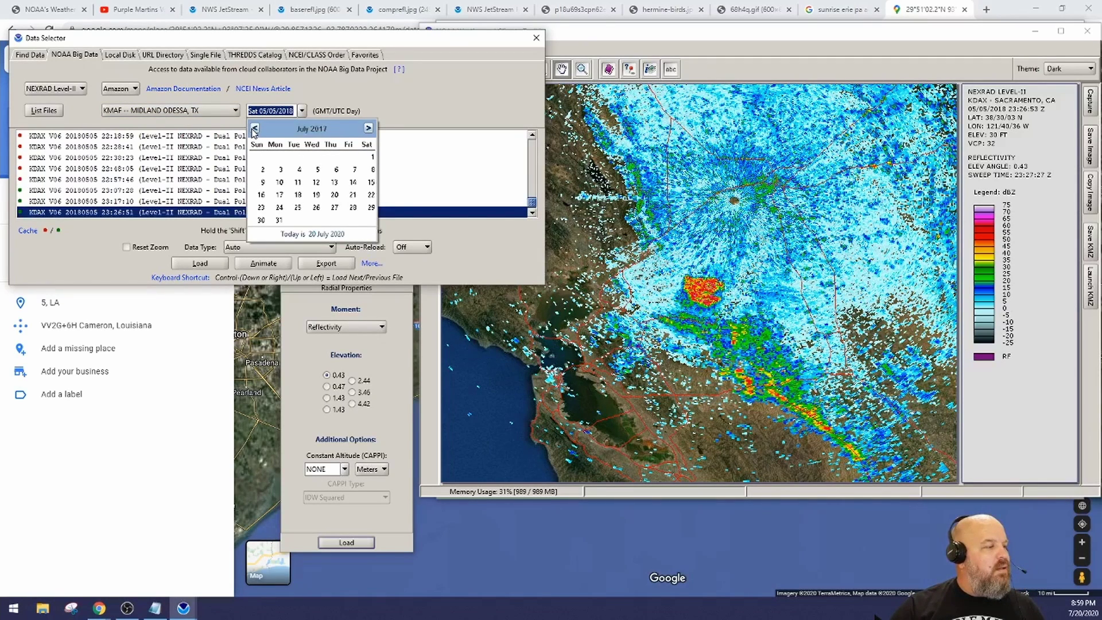
{"action": "left_click", "coordinate": [254, 129]}
{"action": "left_click", "coordinate": [255, 130]}
{"action": "left_click", "coordinate": [317, 183]}
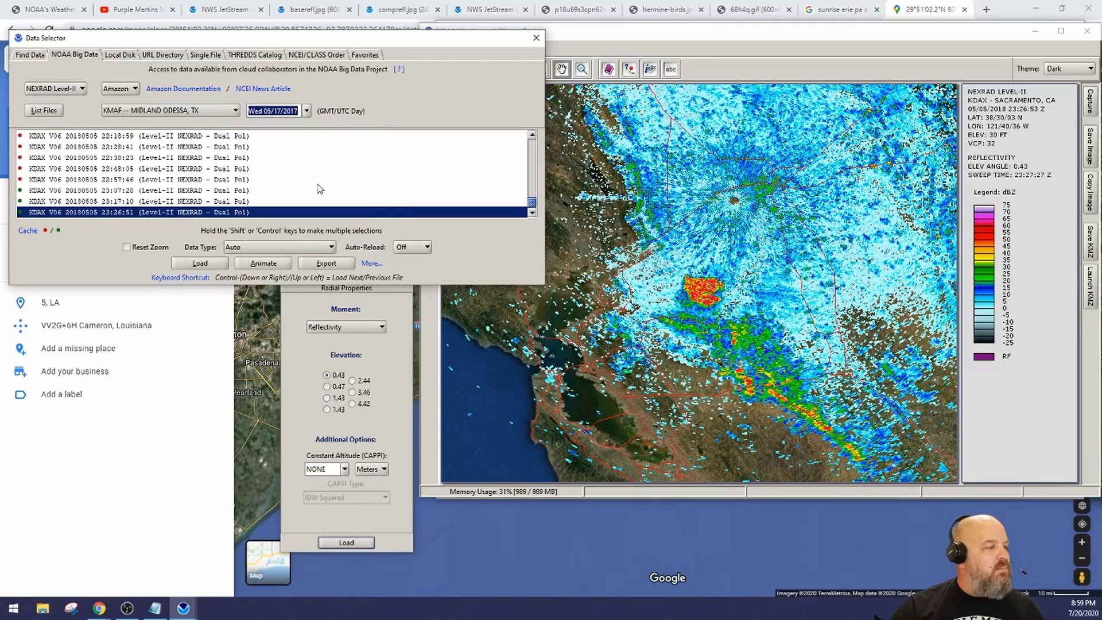
{"action": "left_click", "coordinate": [55, 112]}
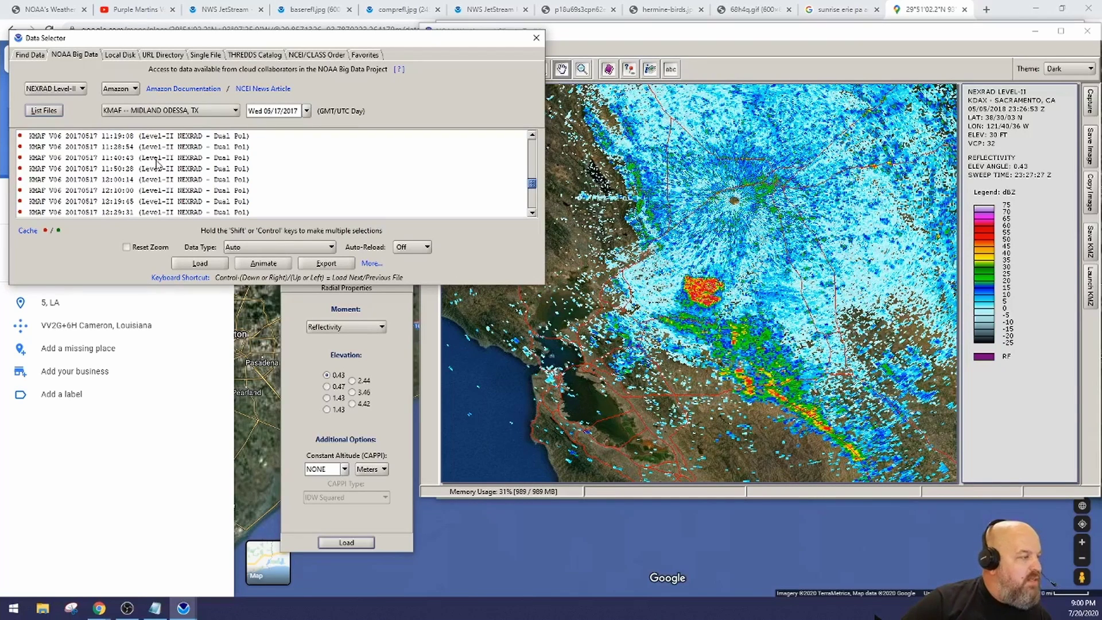
Load the 05/17/2017 01:19:18 Midland Odessa scan with Reset Zoom enabled so the map centres on that radar
{"action": "scroll", "coordinate": [156, 164], "scroll_direction": "up", "scroll_amount": 10}
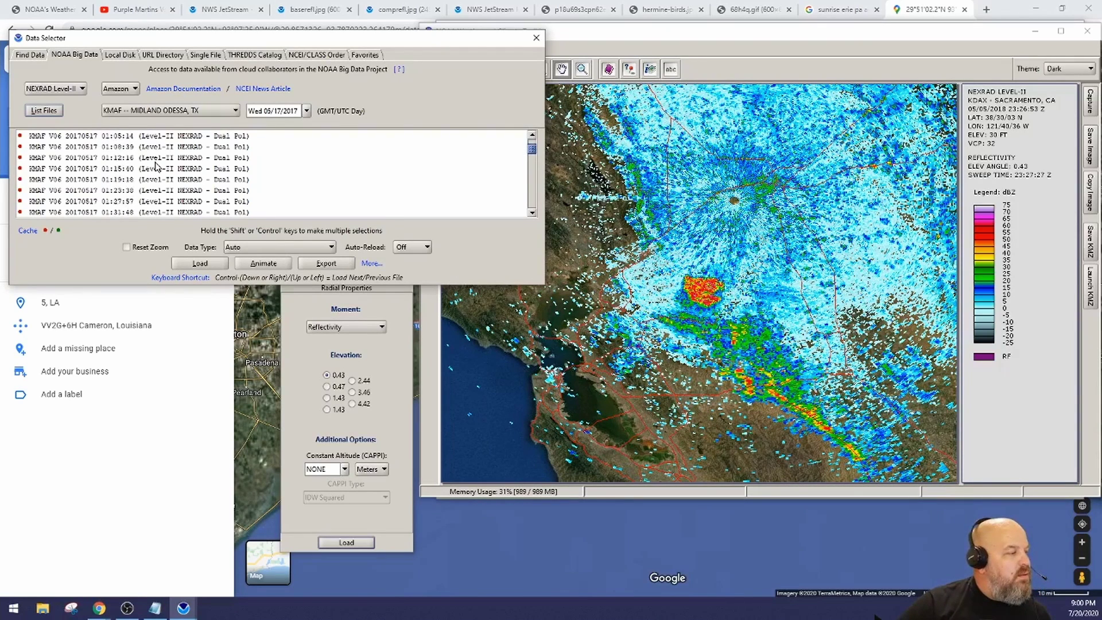
{"action": "scroll", "coordinate": [156, 164], "scroll_direction": "down", "scroll_amount": 1}
{"action": "left_click", "coordinate": [120, 150]}
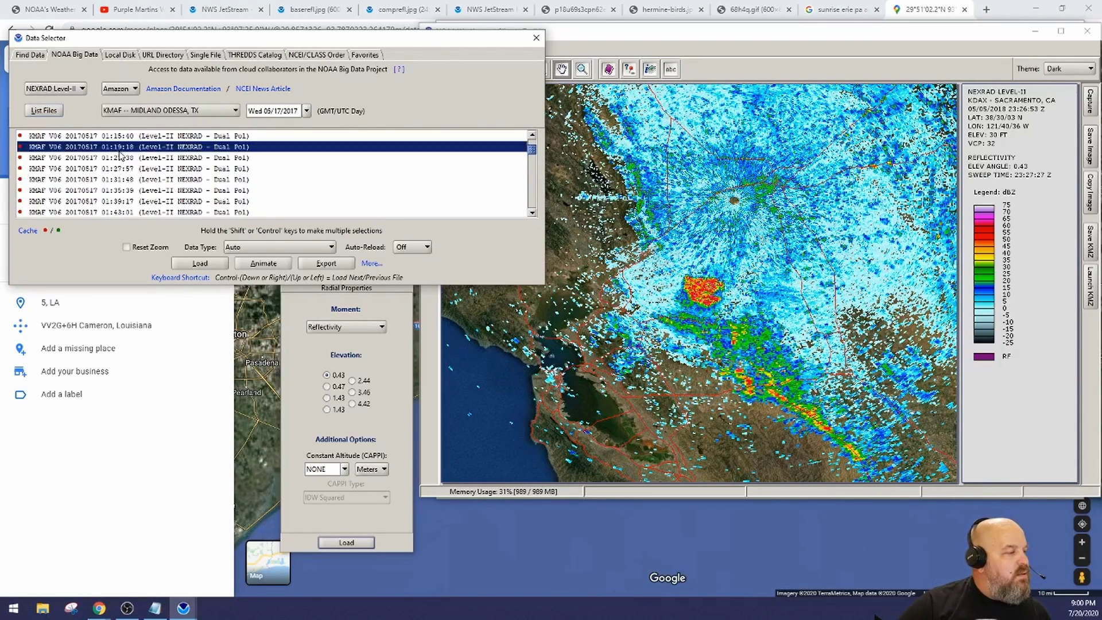
{"action": "left_click", "coordinate": [209, 263]}
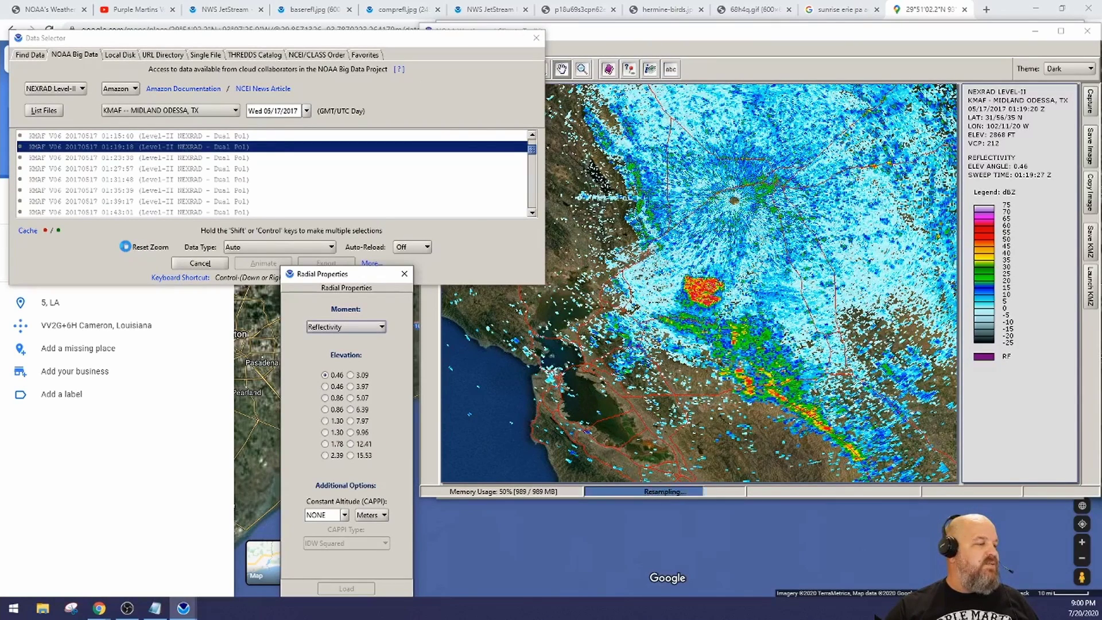
{"action": "left_click", "coordinate": [127, 248]}
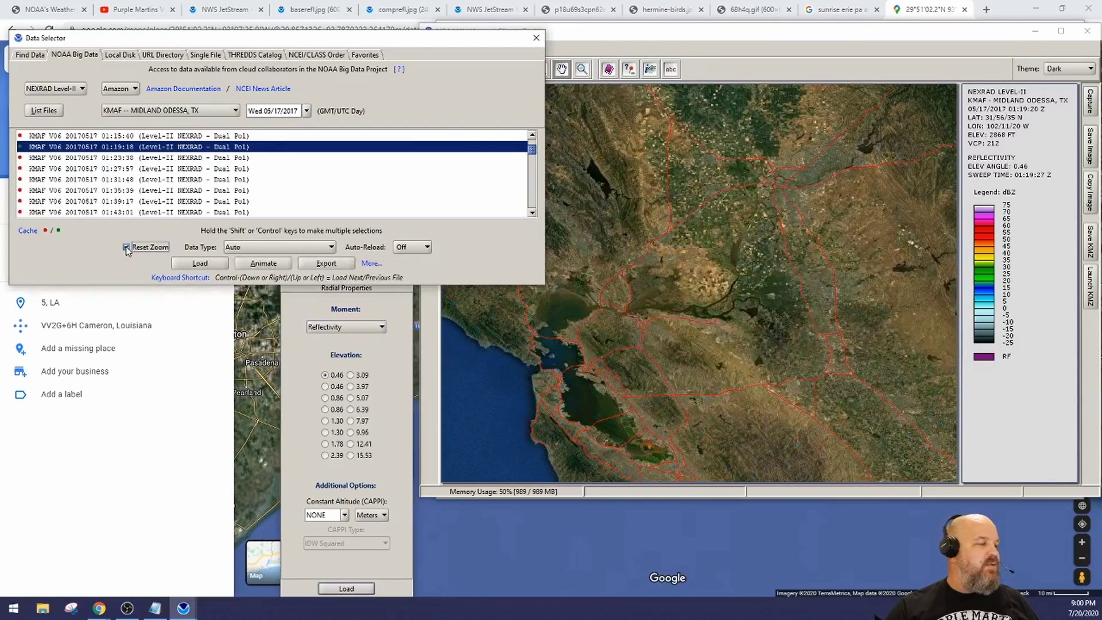
{"action": "left_click", "coordinate": [192, 263]}
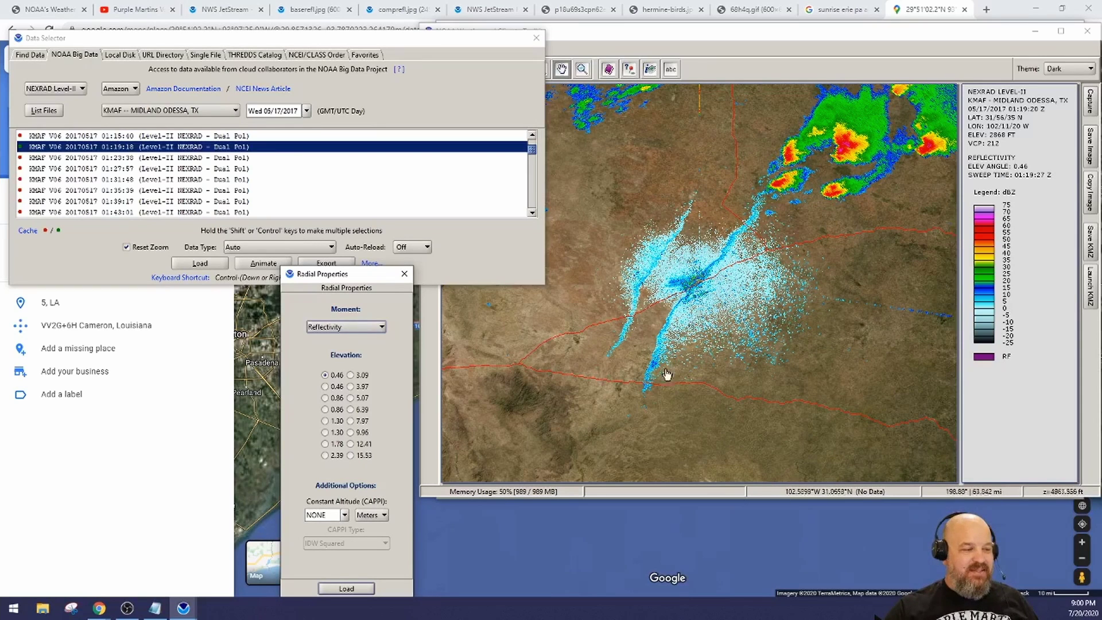
Load the 01:23:38 Midland Odessa scan to follow the movement of the echoes
{"action": "left_click", "coordinate": [121, 158]}
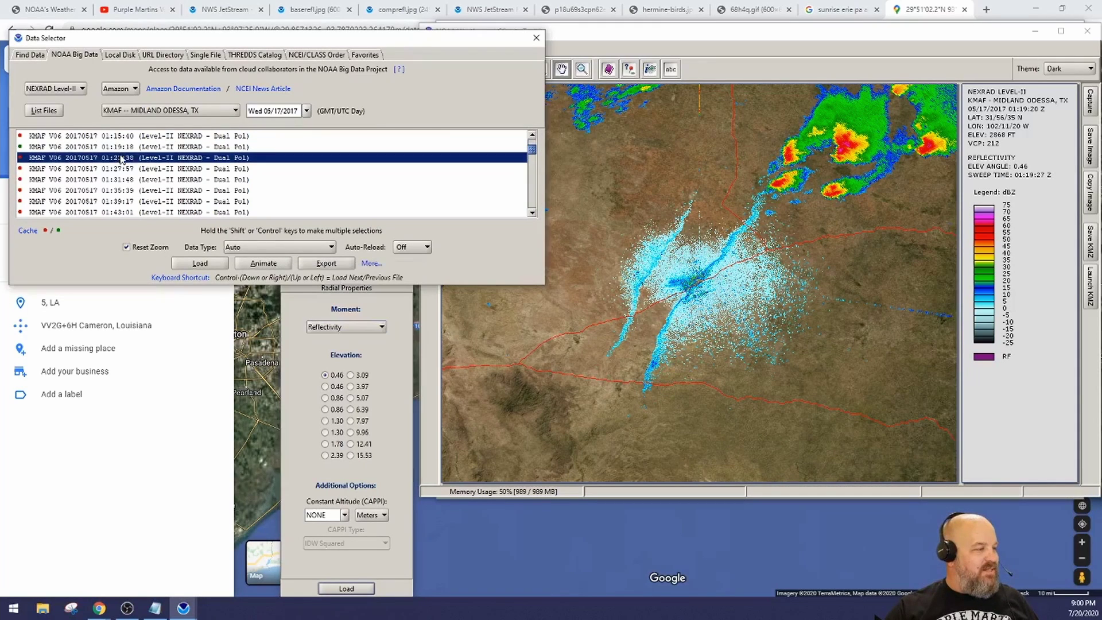
{"action": "left_click", "coordinate": [143, 253]}
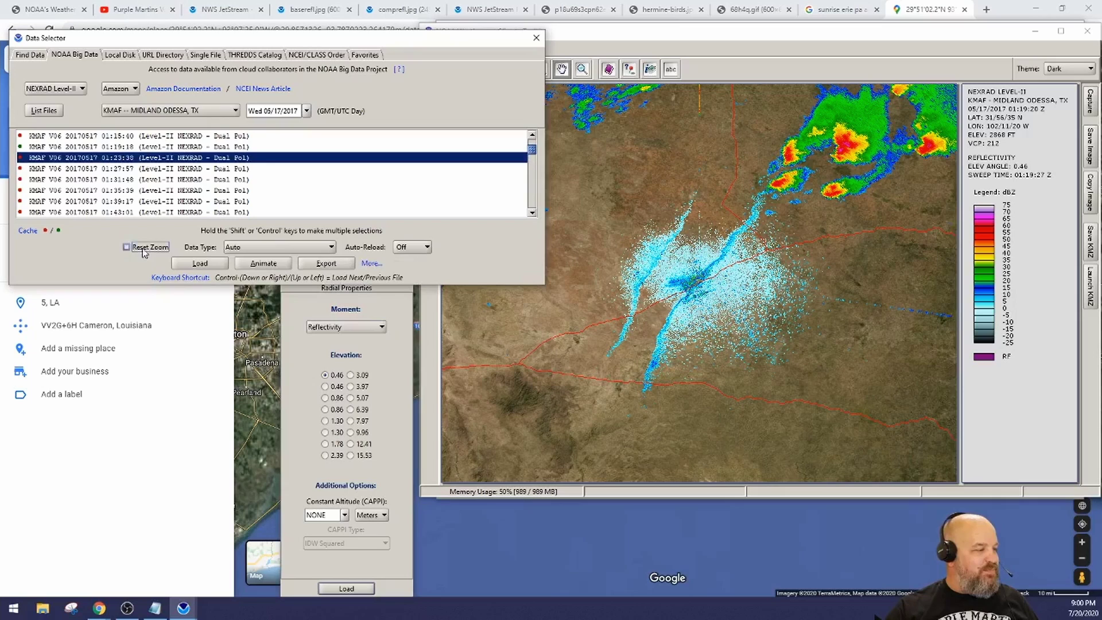
{"action": "left_click", "coordinate": [195, 263]}
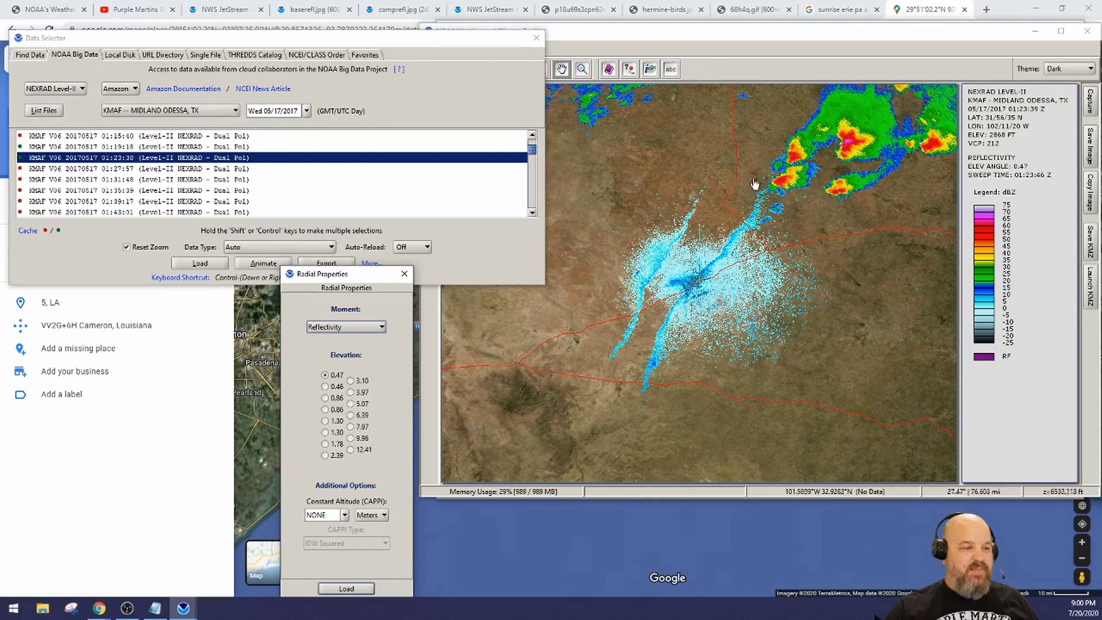
Display the CorrelationCoefficient moment at 0.47 elevation for the loaded 01:23:38 scan
{"action": "left_click", "coordinate": [347, 332]}
{"action": "left_click", "coordinate": [346, 380]}
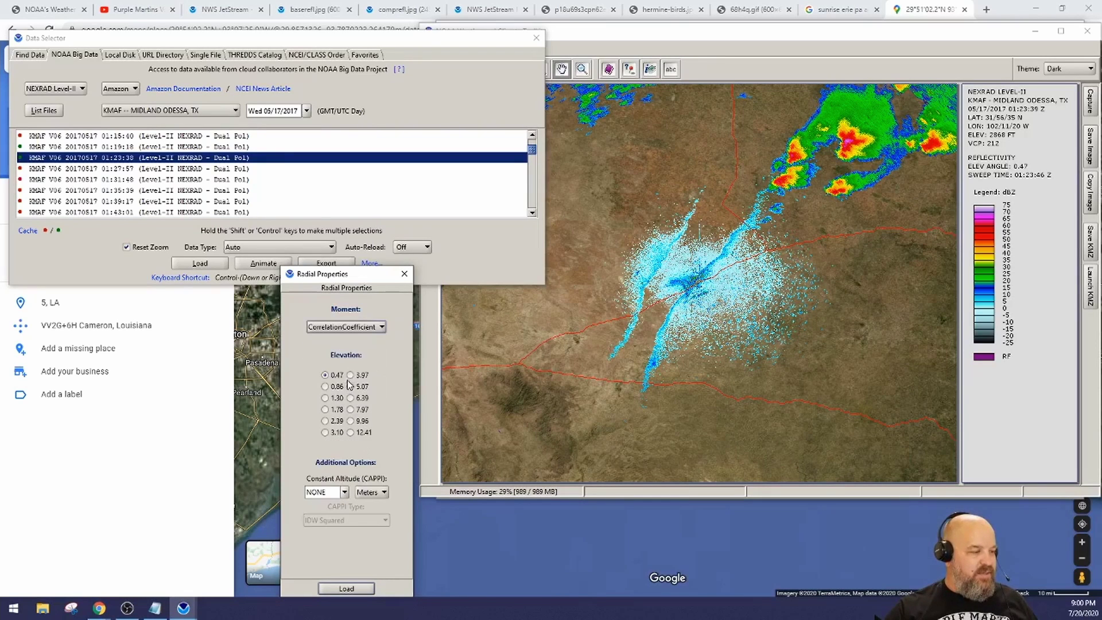
{"action": "left_click", "coordinate": [348, 588]}
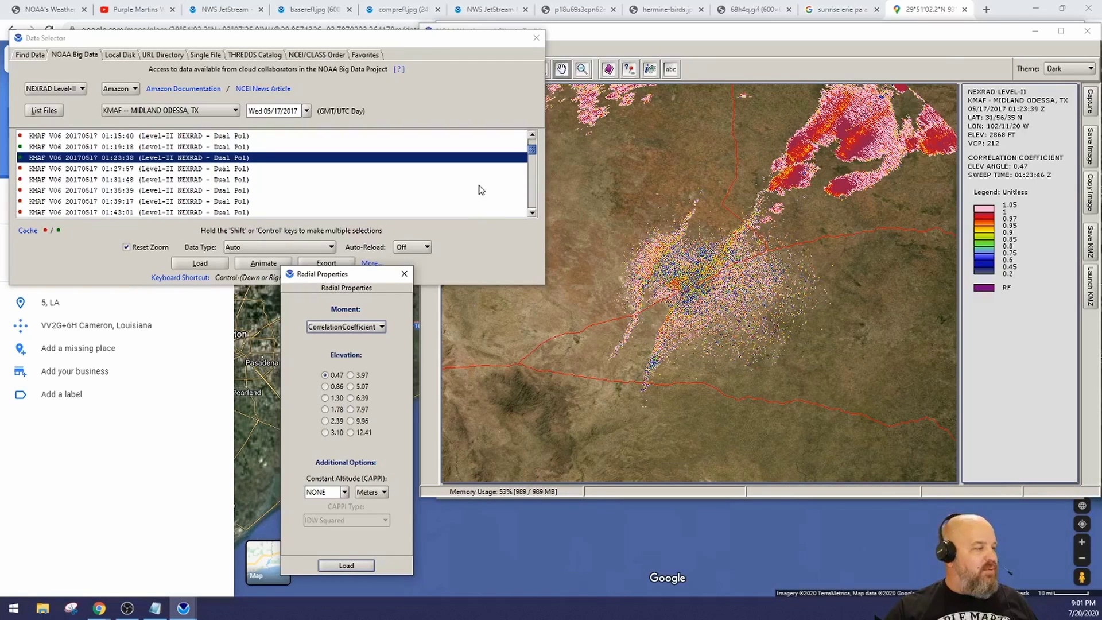
Switch the loaded scan back to the Reflectivity moment at 0.47 elevation
{"action": "left_click", "coordinate": [329, 333]}
{"action": "left_click", "coordinate": [327, 339]}
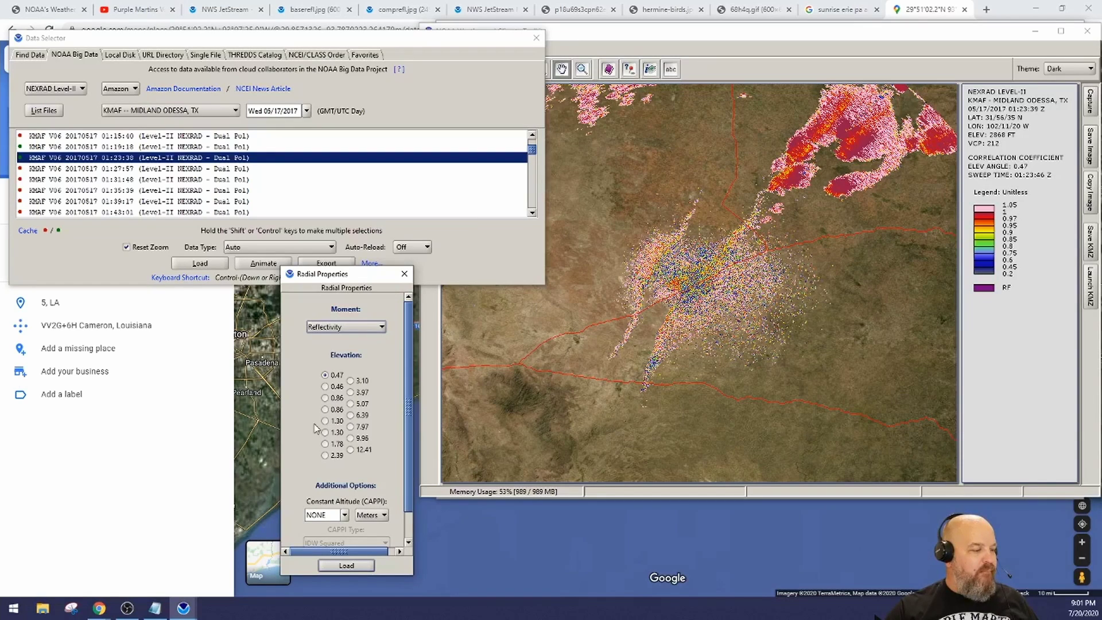
{"action": "left_click", "coordinate": [347, 566]}
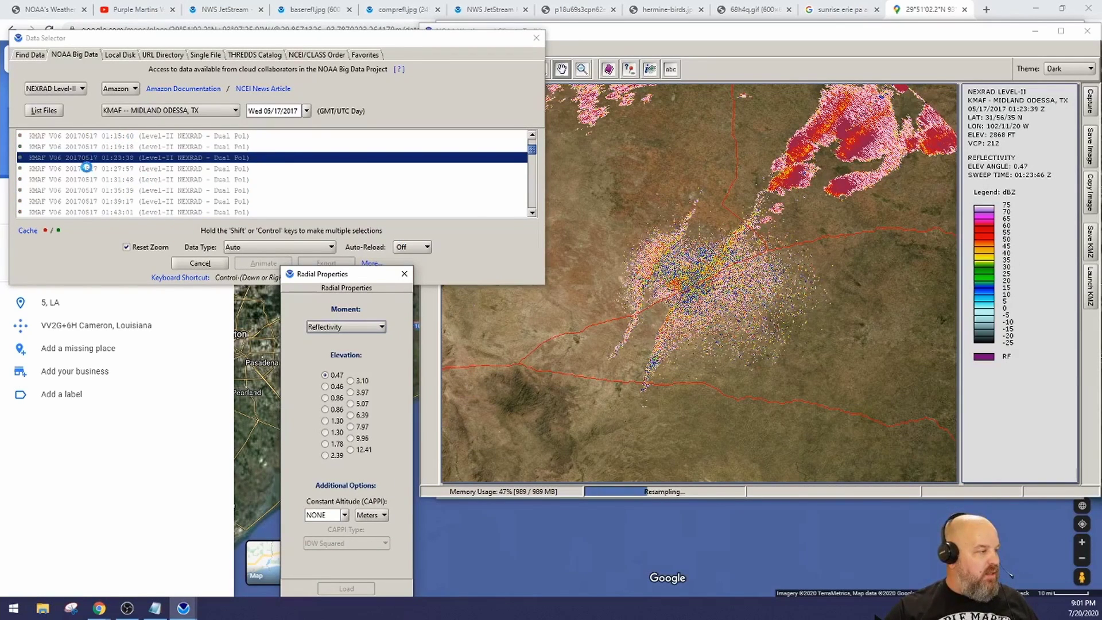
Load the 01:27:57, 01:31:48 and 01:35:39 Midland Odessa scans in sequence to follow the echo lines
{"action": "left_click", "coordinate": [80, 169]}
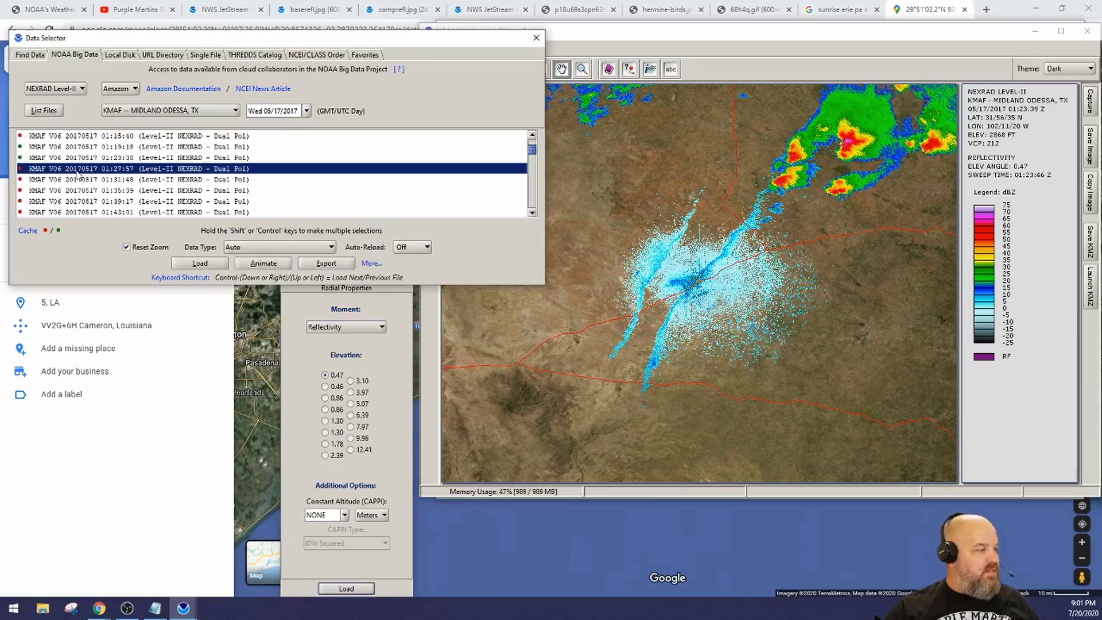
{"action": "left_click", "coordinate": [193, 267]}
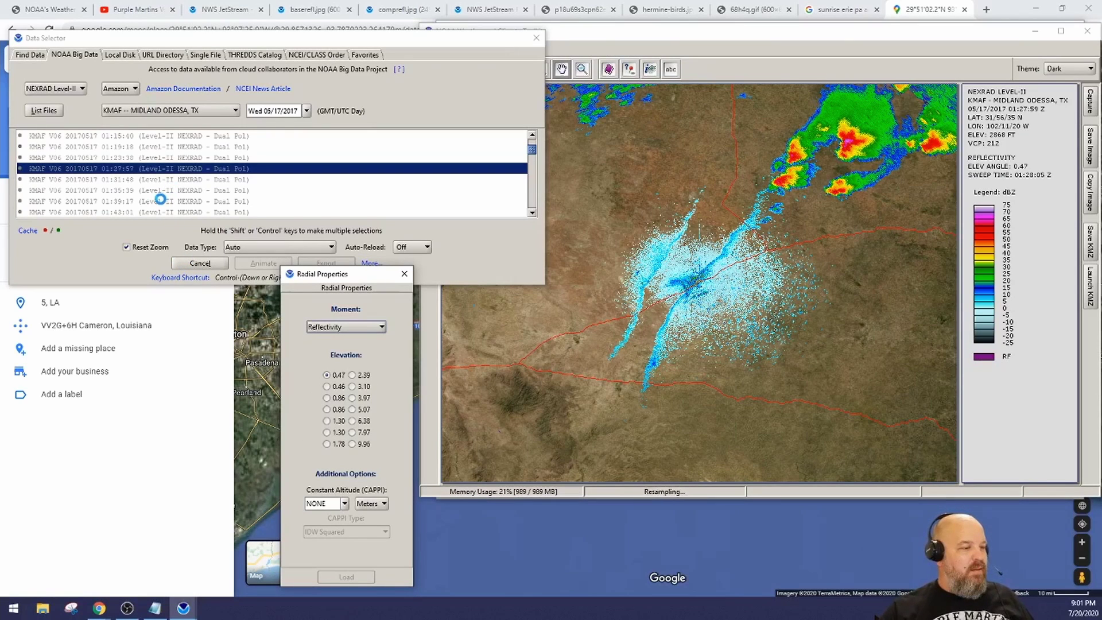
{"action": "left_click", "coordinate": [108, 180]}
{"action": "left_click", "coordinate": [195, 267]}
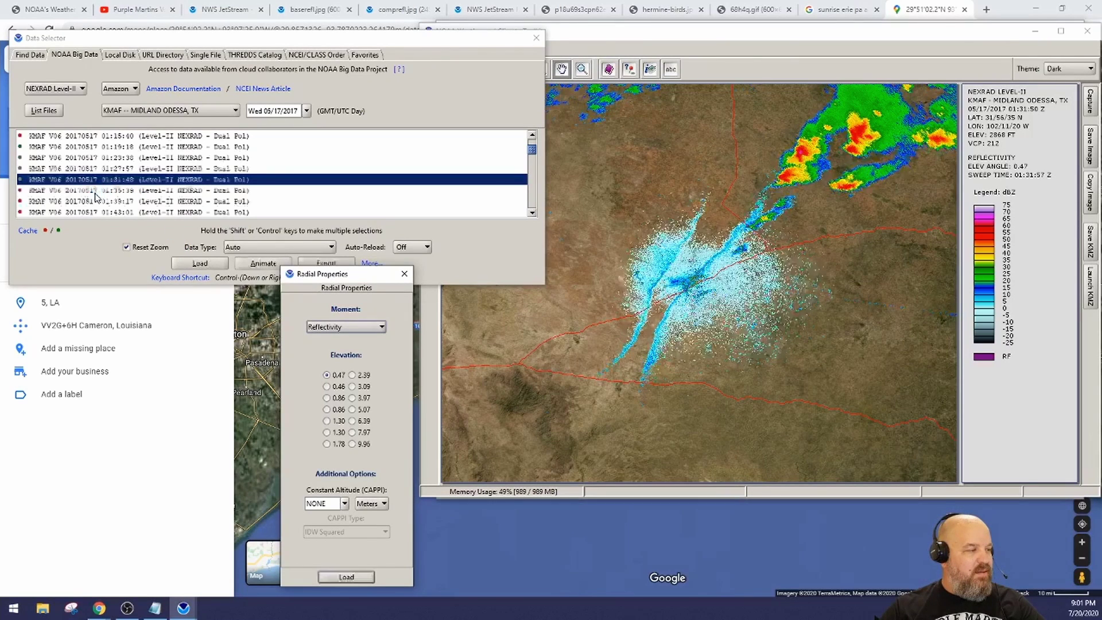
{"action": "left_click", "coordinate": [97, 192]}
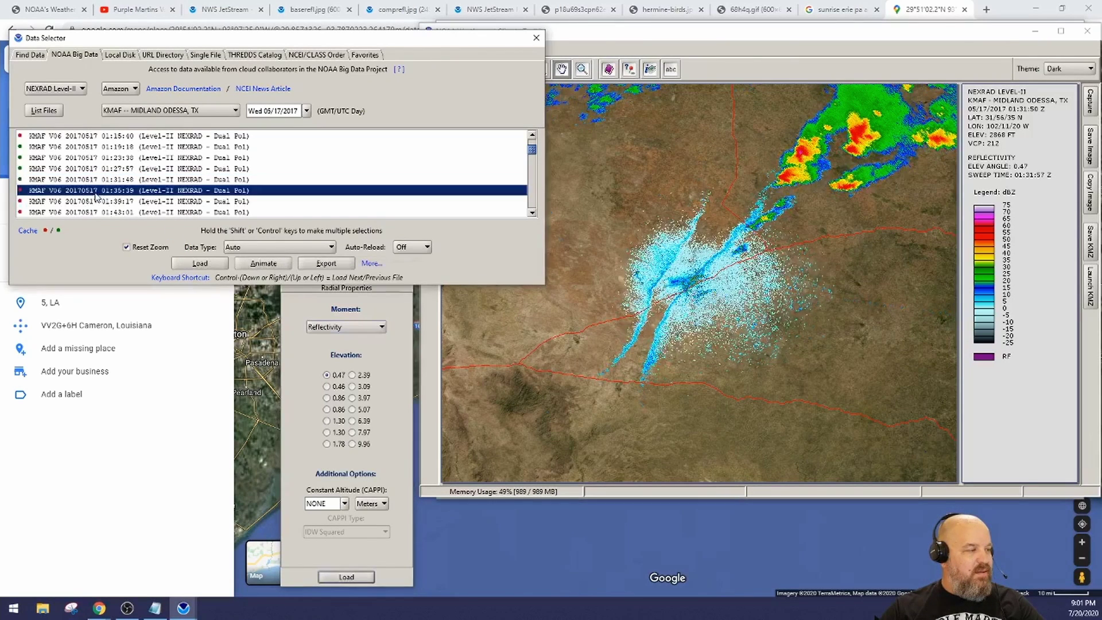
{"action": "left_click", "coordinate": [206, 264]}
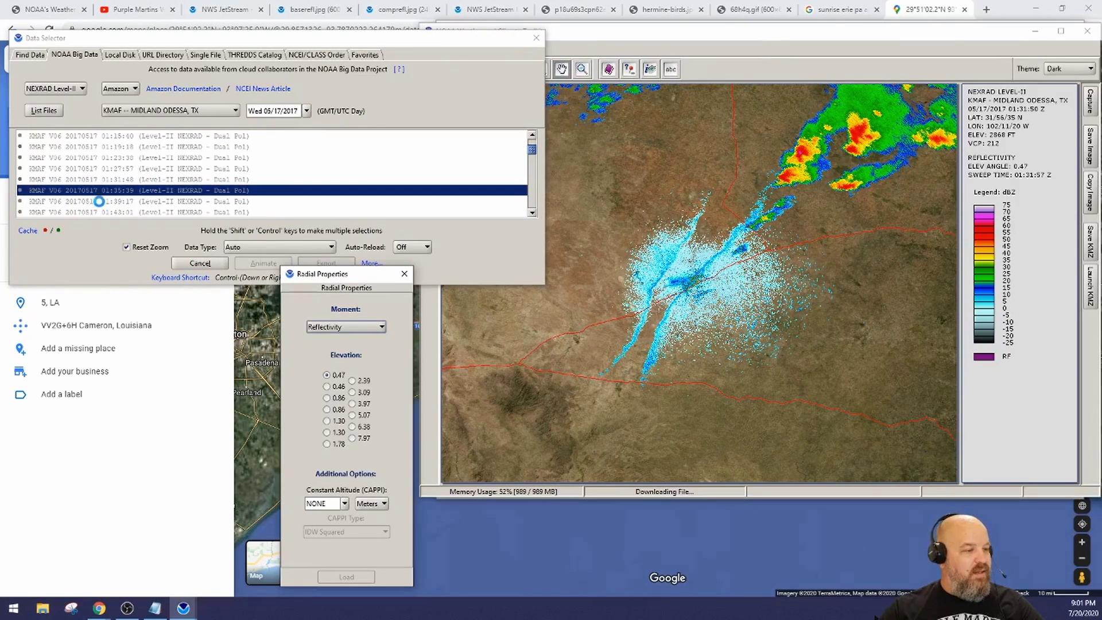
Continue through the Midland Odessa sequence by loading the 01:39:17, 01:43:01 and 01:46:40 scans
{"action": "left_click", "coordinate": [92, 202]}
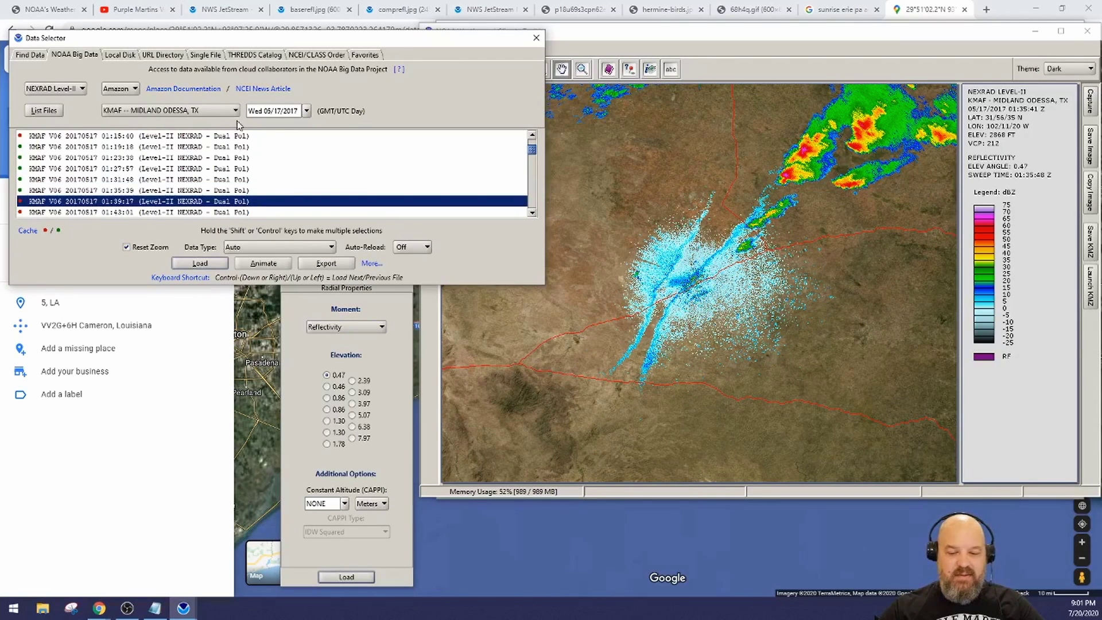
{"action": "key", "text": "Return"}
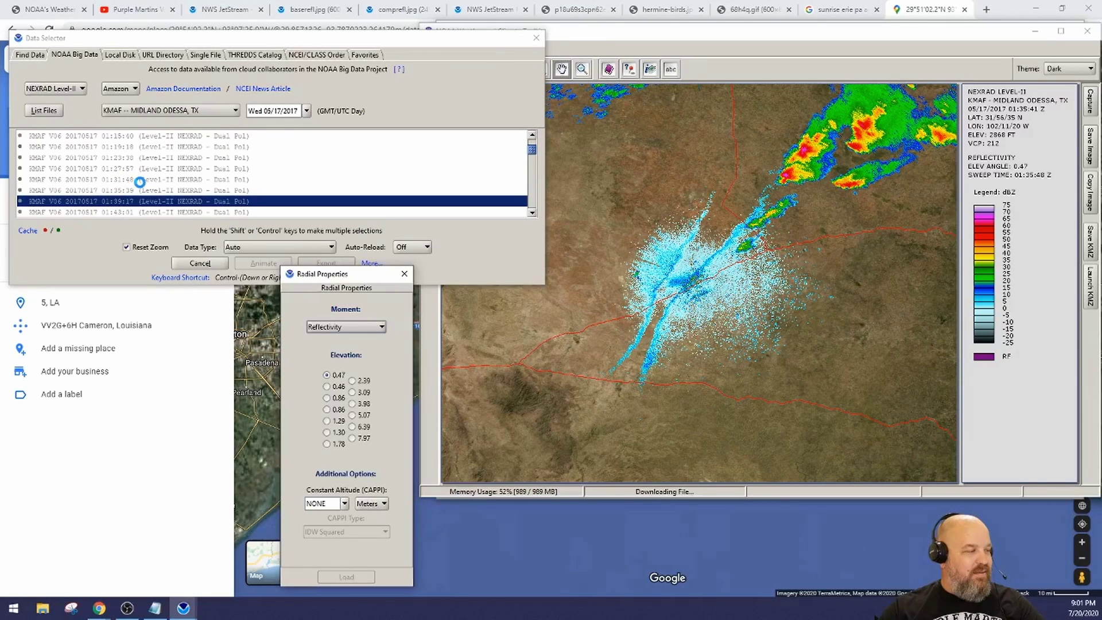
{"action": "scroll", "coordinate": [143, 185], "scroll_direction": "down", "scroll_amount": 1}
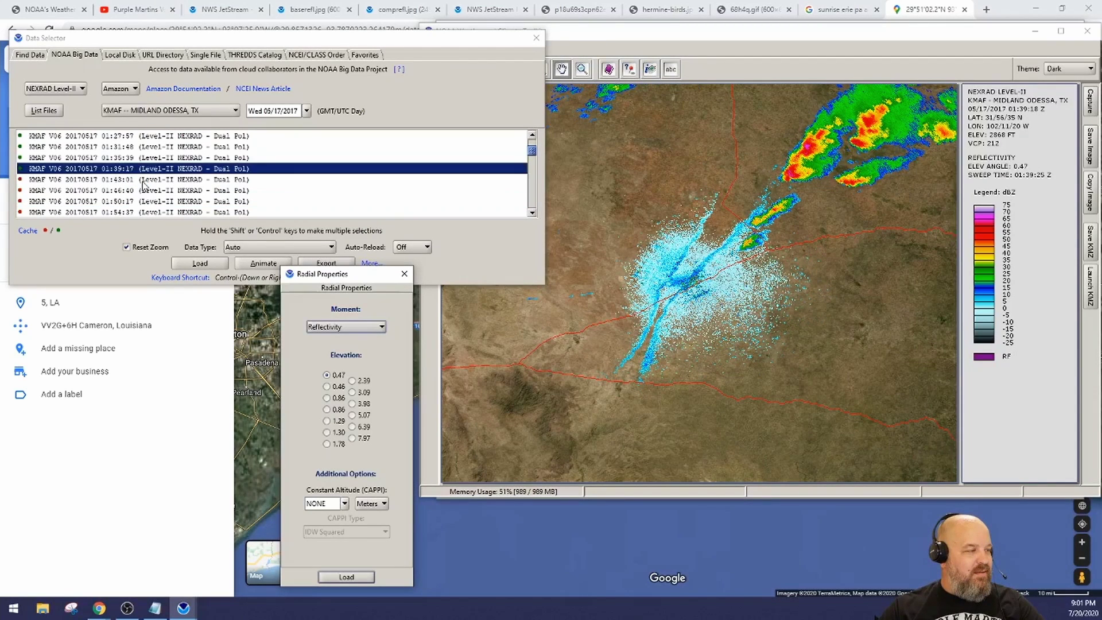
{"action": "left_click", "coordinate": [108, 180]}
{"action": "left_click", "coordinate": [210, 264]}
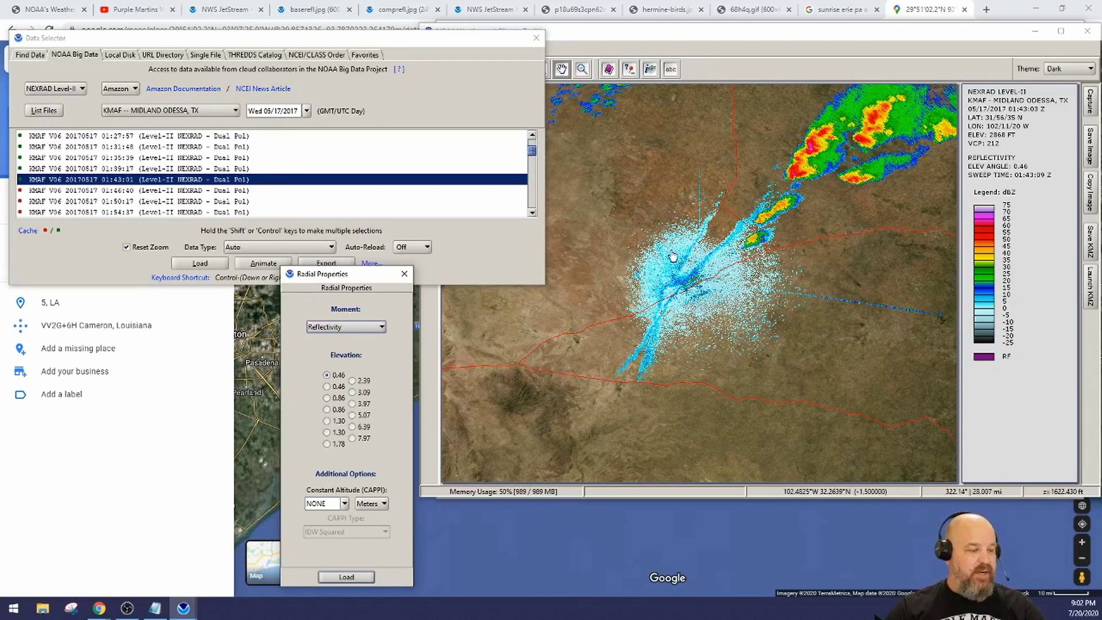
{"action": "left_click", "coordinate": [72, 191]}
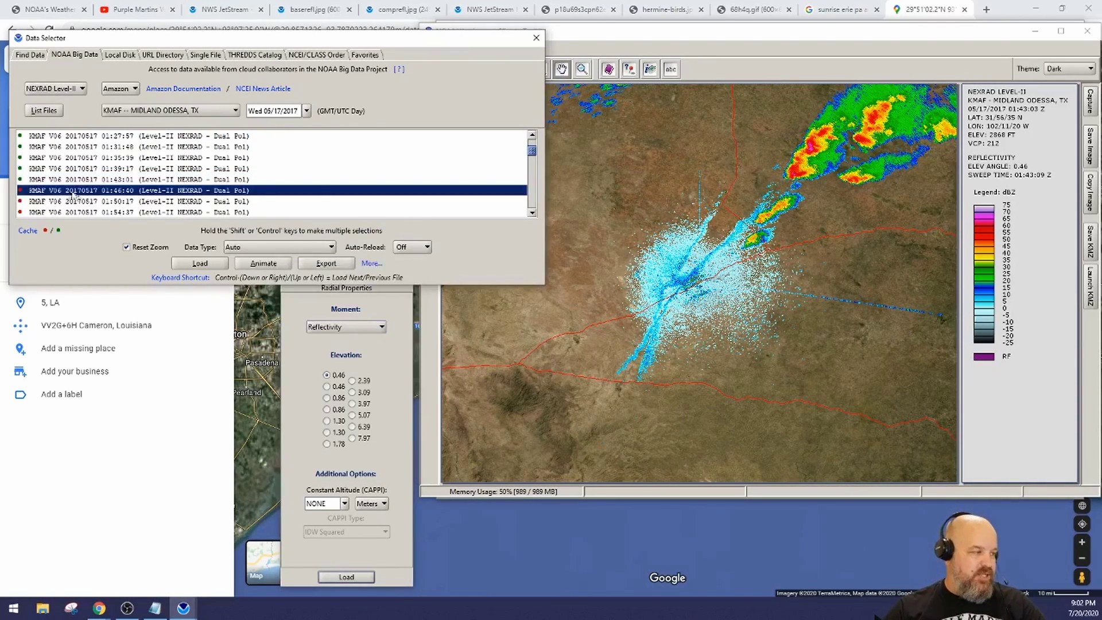
{"action": "left_click", "coordinate": [198, 265]}
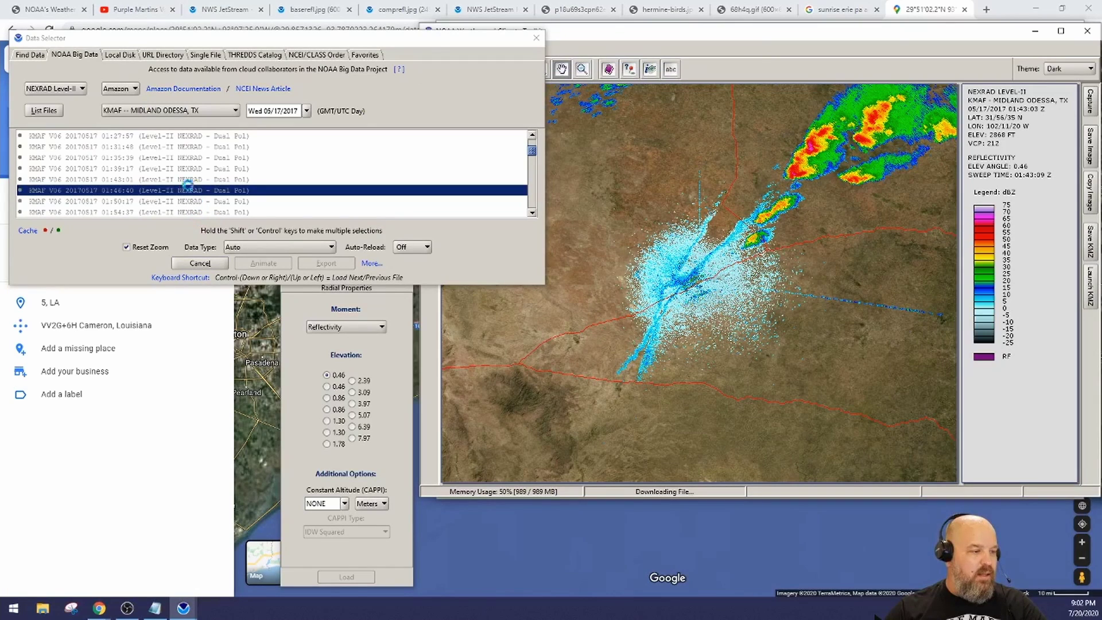
Load the 01:50:17, 01:54:37 and 01:59:10 Midland Odessa scans one after another
{"action": "left_click", "coordinate": [117, 202]}
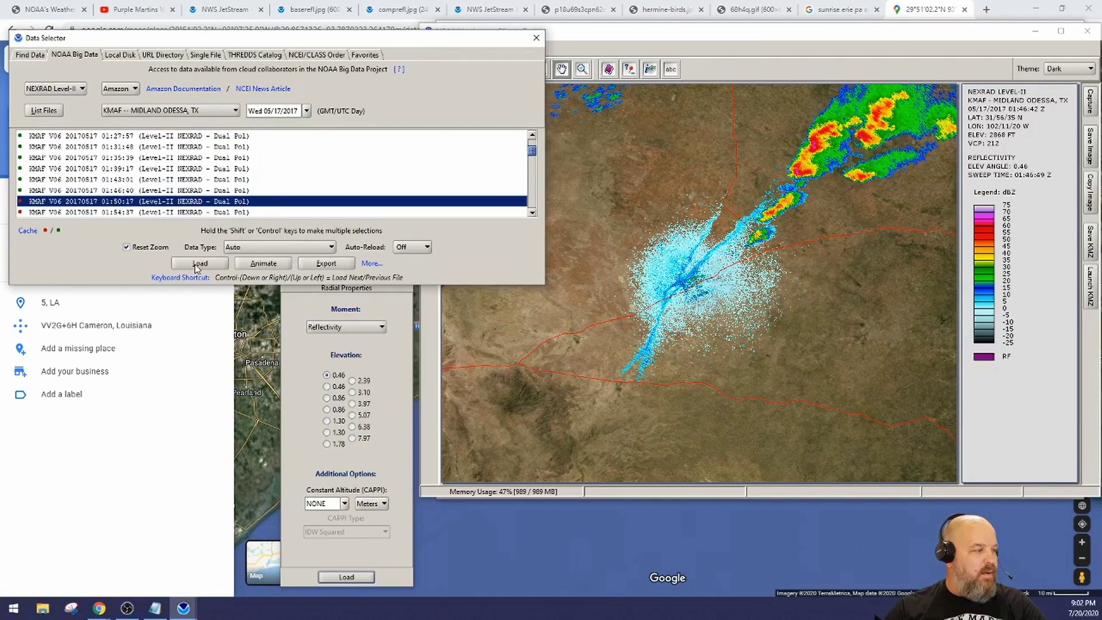
{"action": "left_click", "coordinate": [197, 264]}
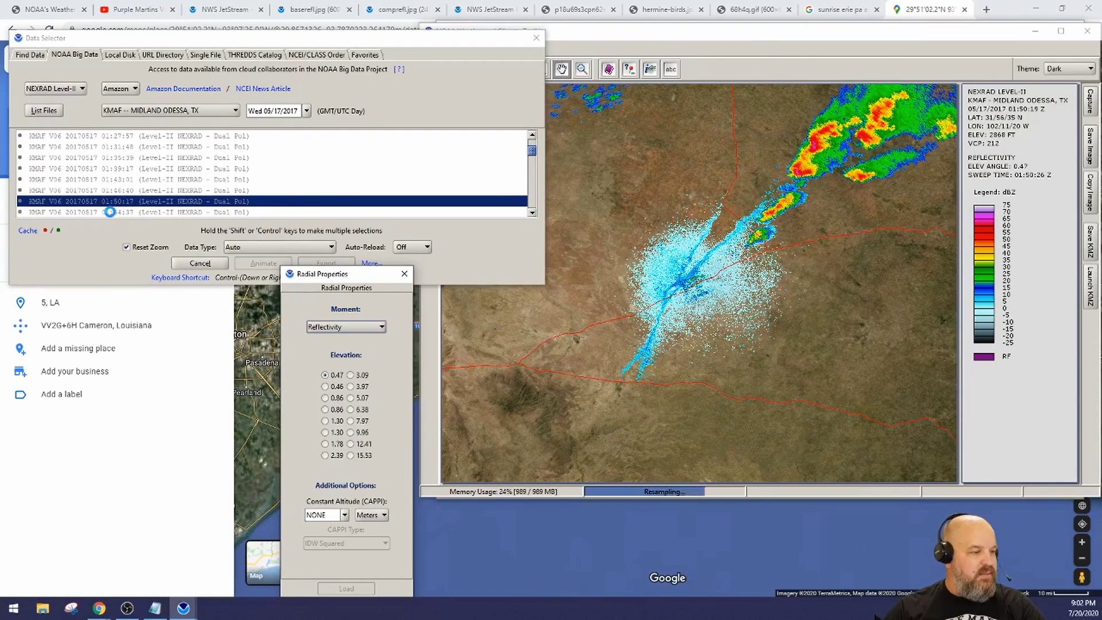
{"action": "left_click", "coordinate": [112, 214]}
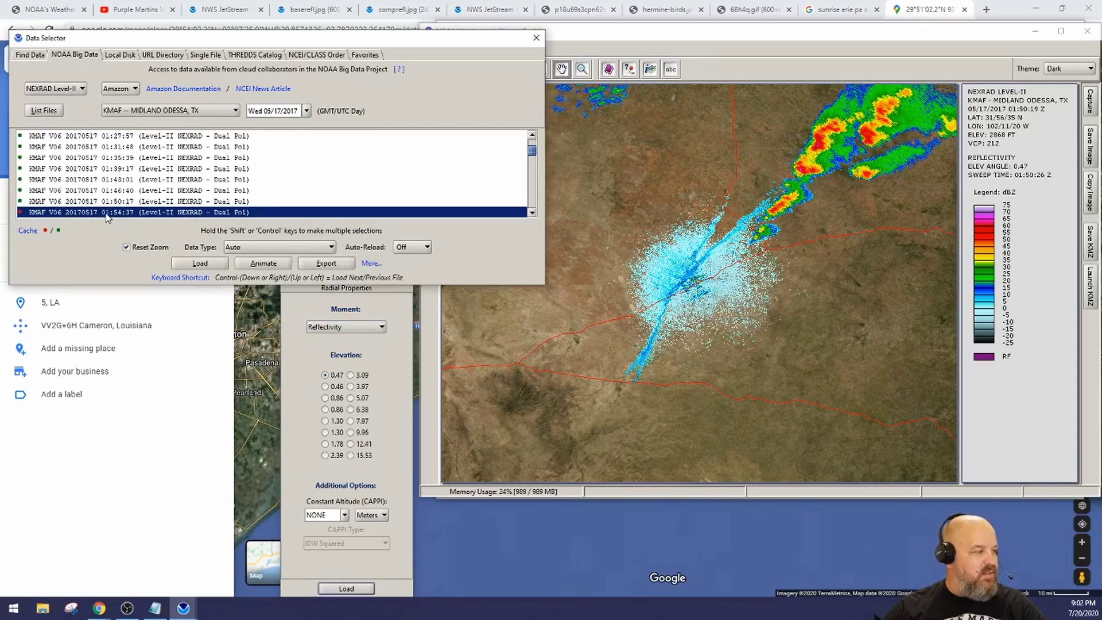
{"action": "left_click", "coordinate": [200, 265]}
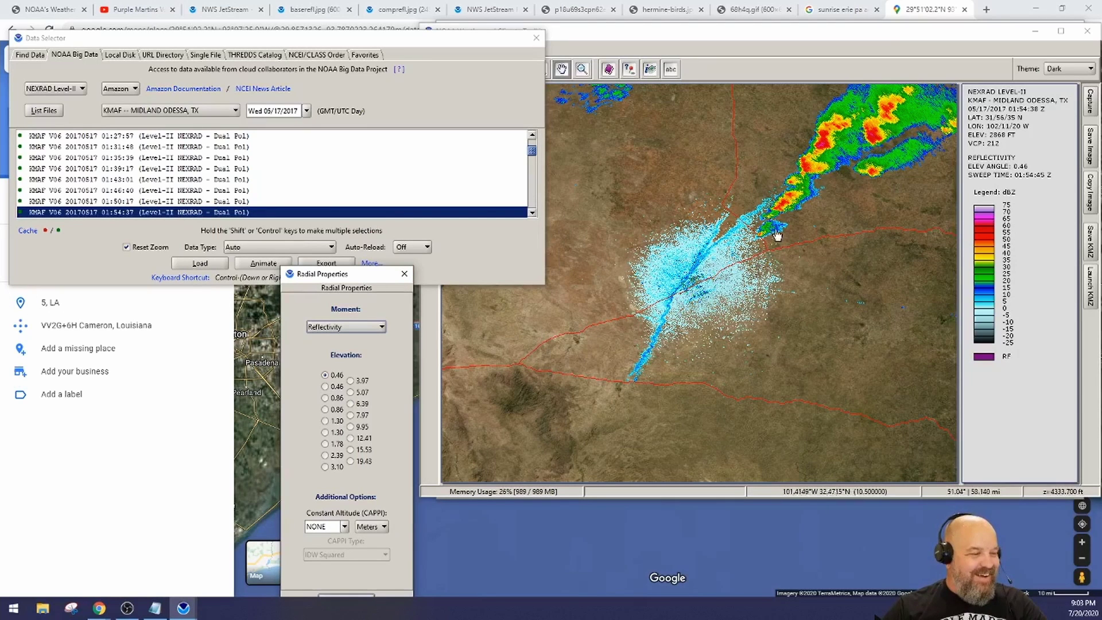
{"action": "scroll", "coordinate": [167, 181], "scroll_direction": "down", "scroll_amount": 1}
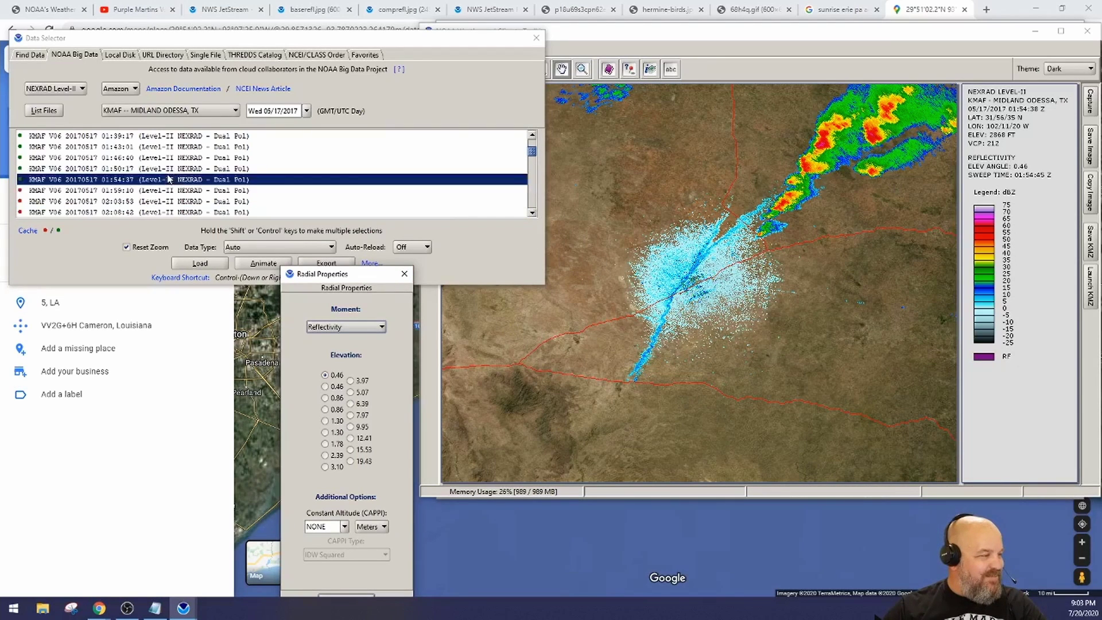
{"action": "left_click", "coordinate": [105, 190]}
{"action": "left_click", "coordinate": [226, 265]}
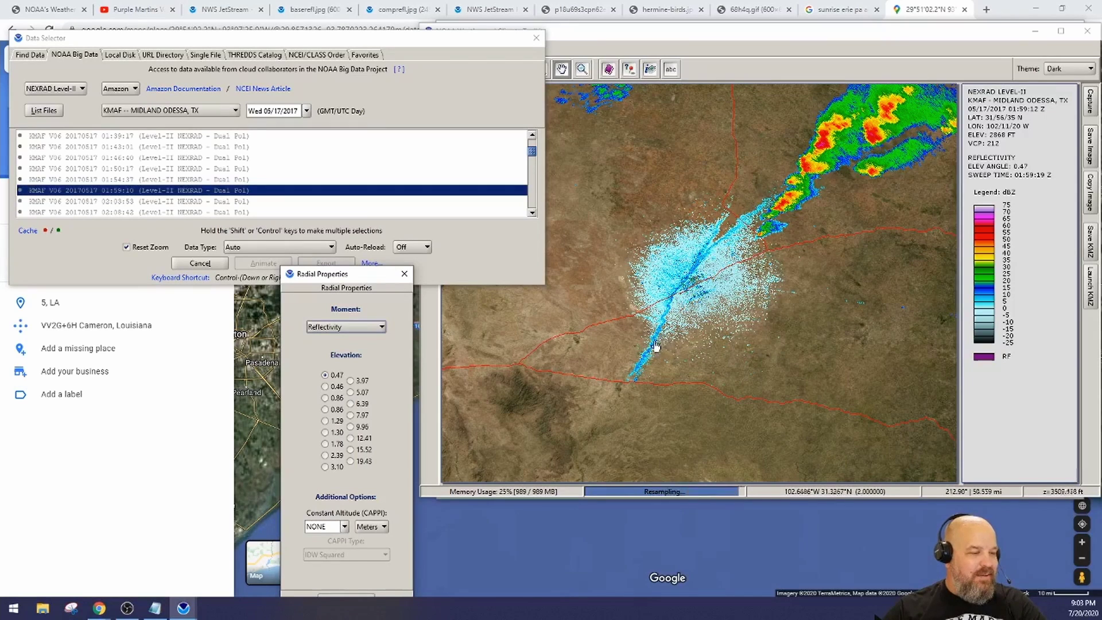
Advance through the Midland Odessa scans by loading 02:03:53, 02:08:42 and 02:13:16 in turn
{"action": "left_click", "coordinate": [88, 202]}
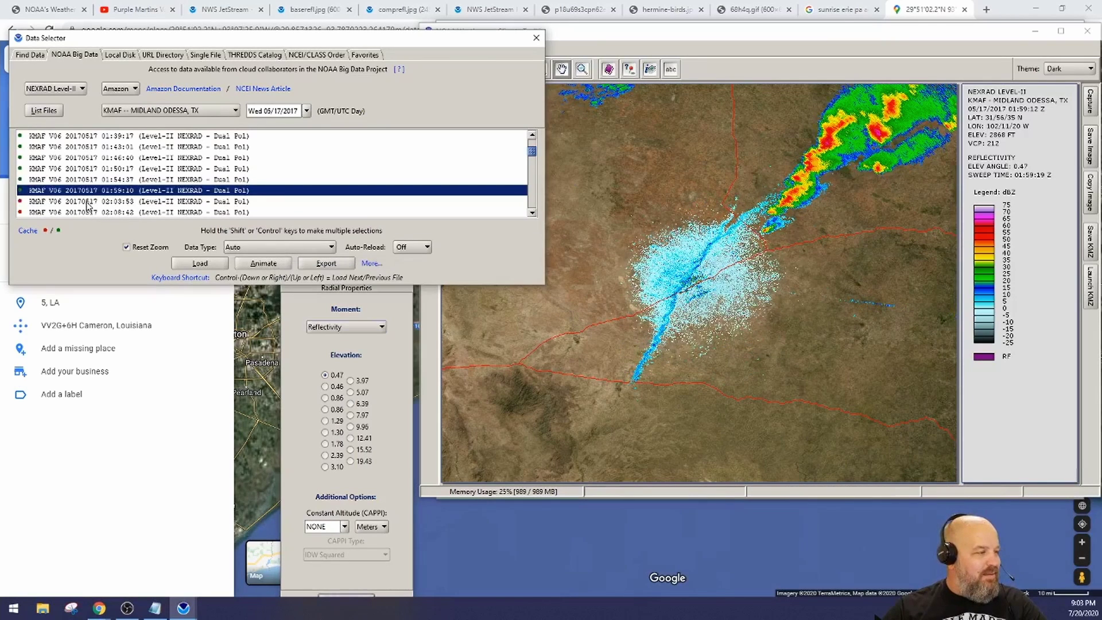
{"action": "left_click", "coordinate": [184, 263]}
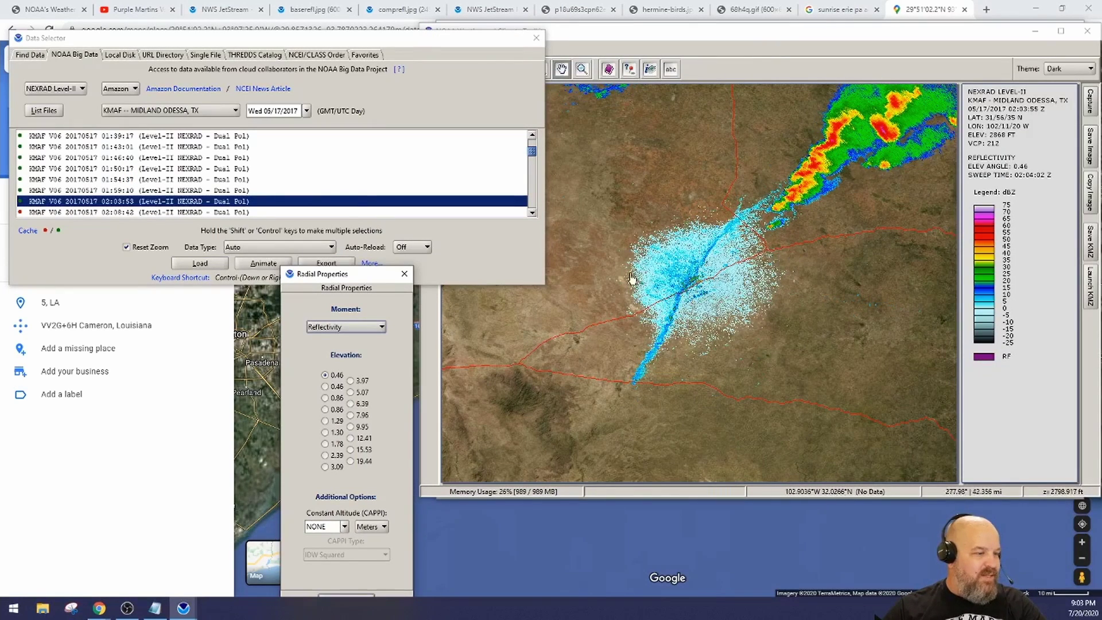
{"action": "left_click", "coordinate": [134, 213]}
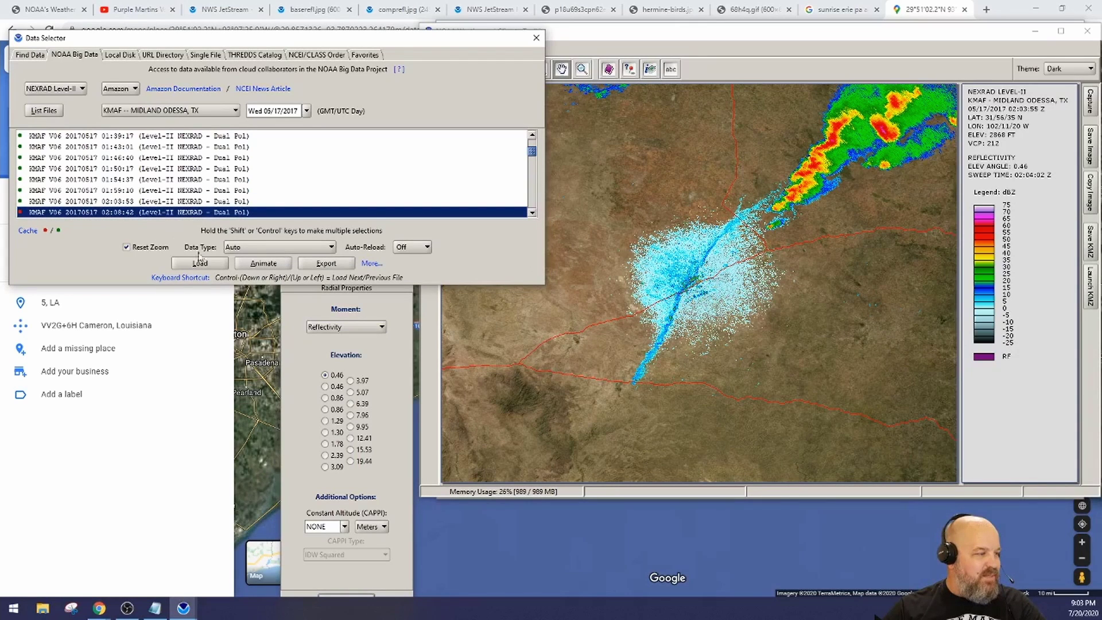
{"action": "left_click", "coordinate": [200, 264]}
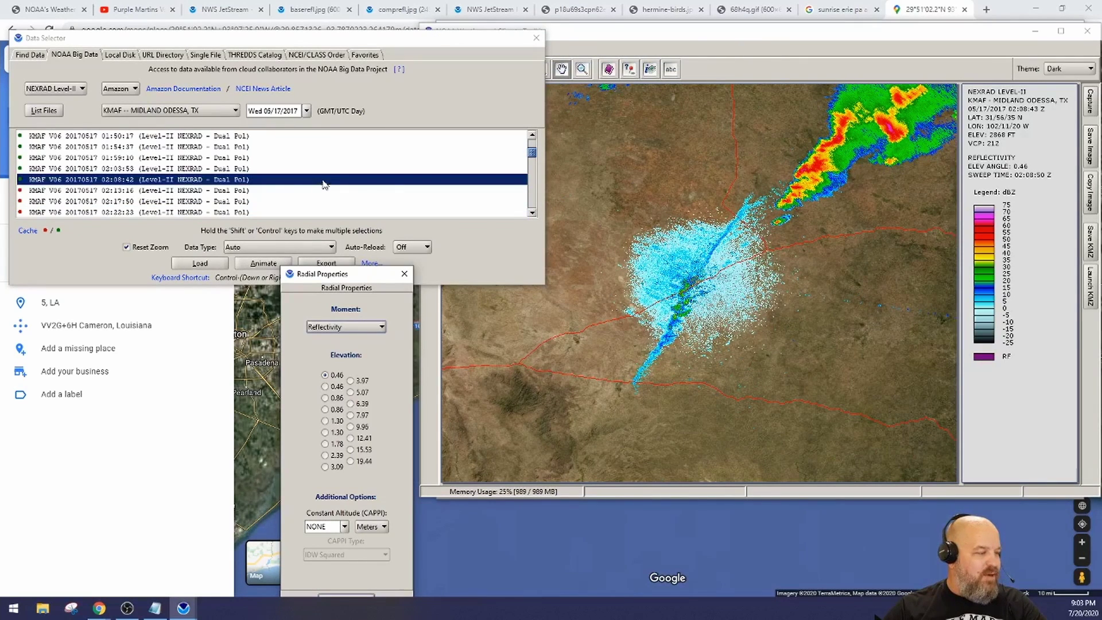
{"action": "left_click", "coordinate": [162, 200]}
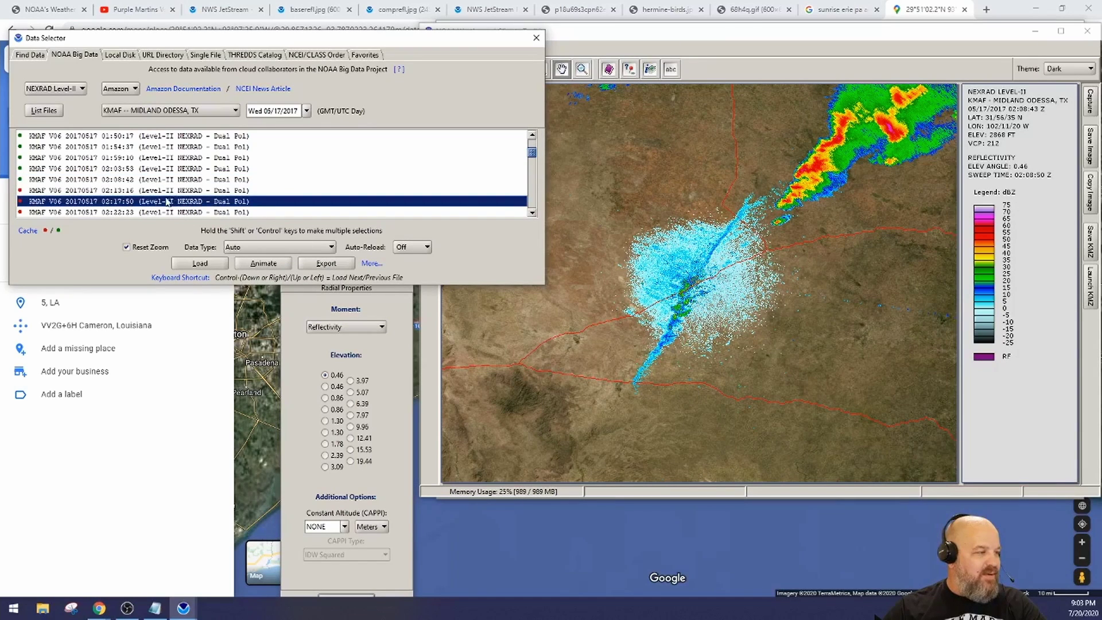
{"action": "key", "text": "Up"}
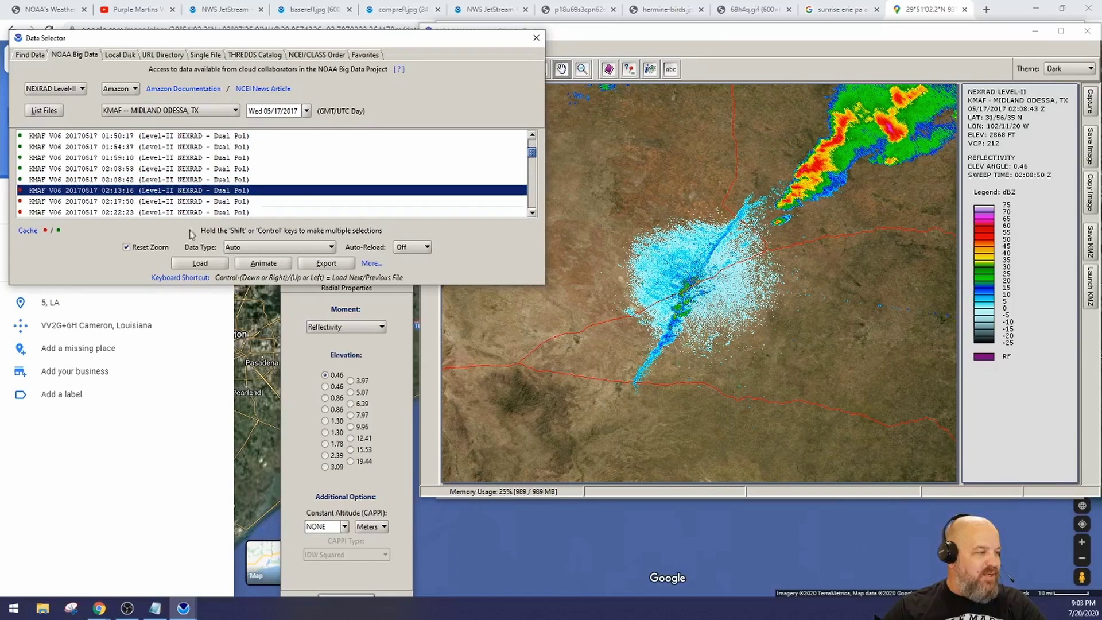
{"action": "left_click", "coordinate": [200, 264]}
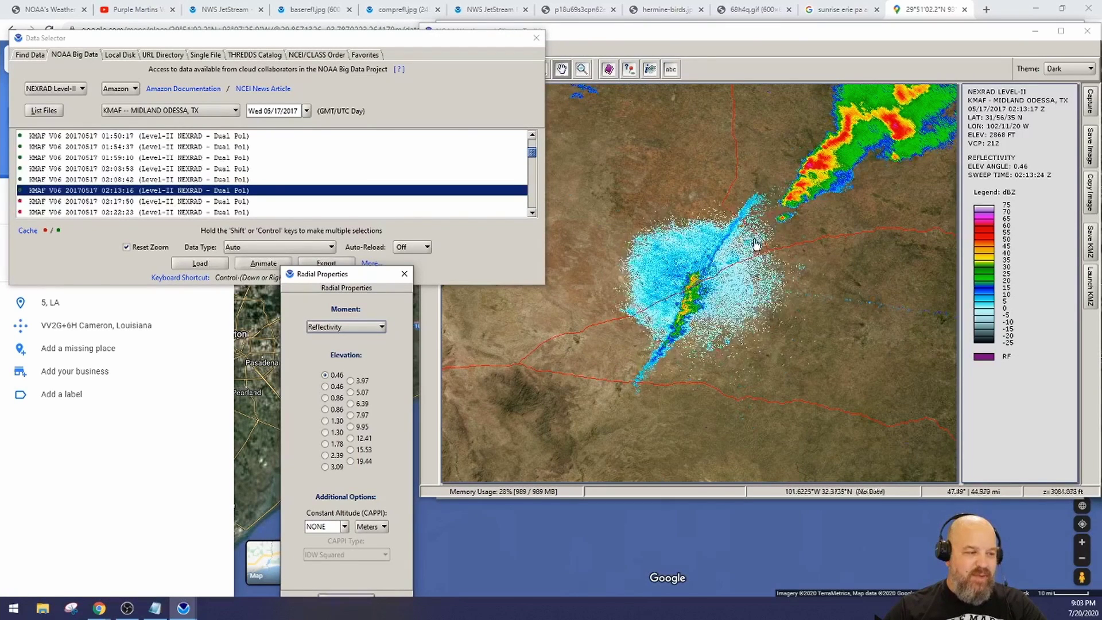
Load the 02:17:50 and 02:22:23 Midland Odessa scans to follow the line of echoes over the radar site
{"action": "left_click", "coordinate": [91, 201]}
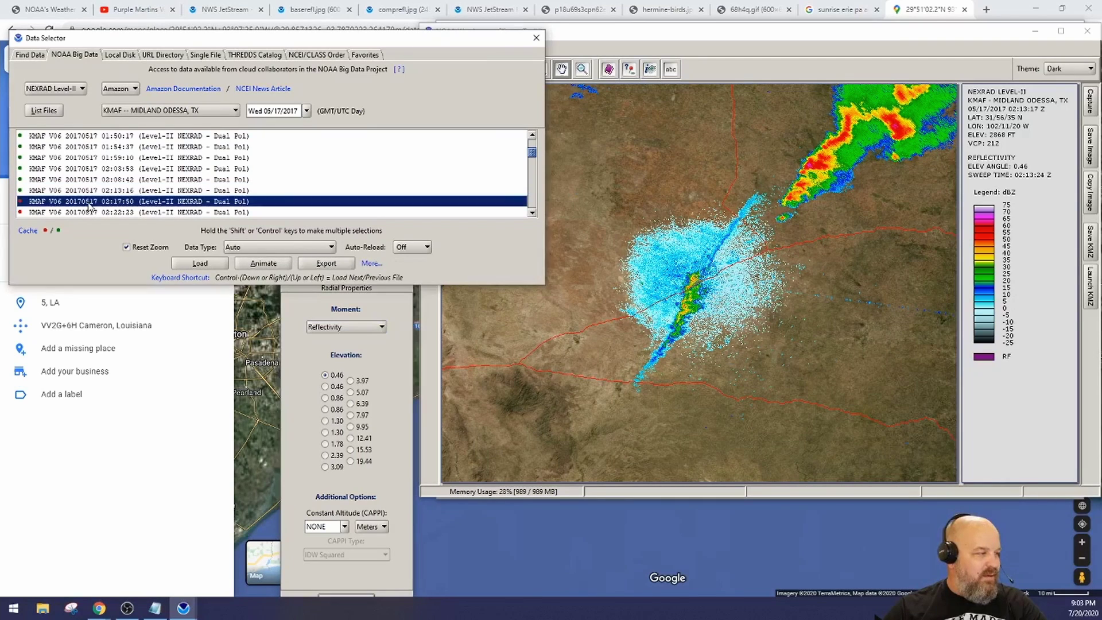
{"action": "left_click", "coordinate": [191, 265]}
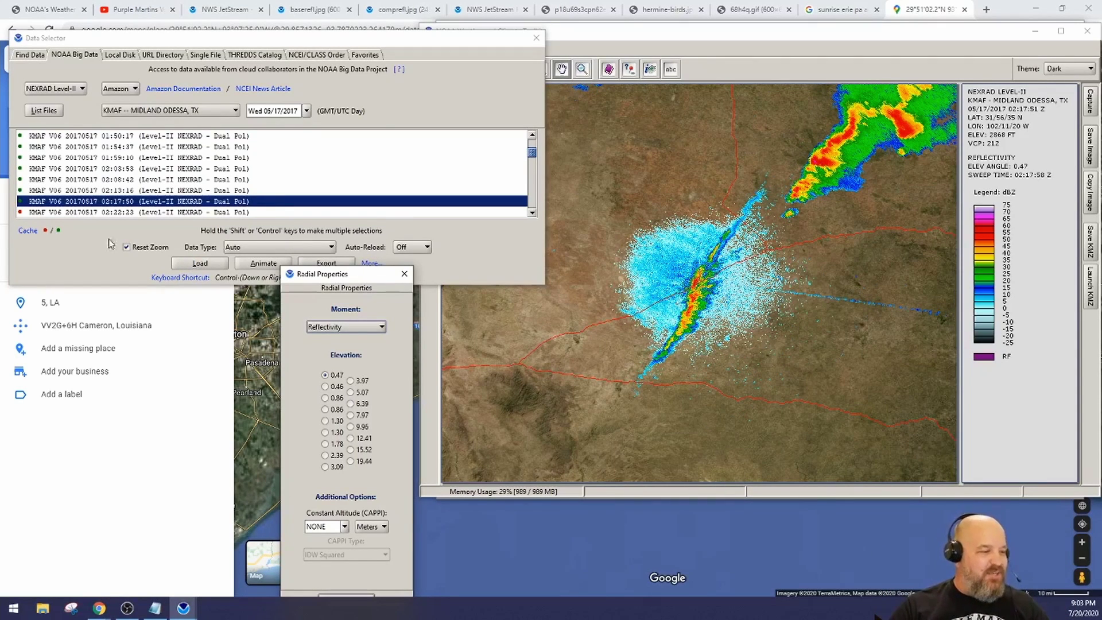
{"action": "left_click", "coordinate": [80, 212]}
{"action": "left_click", "coordinate": [199, 263]}
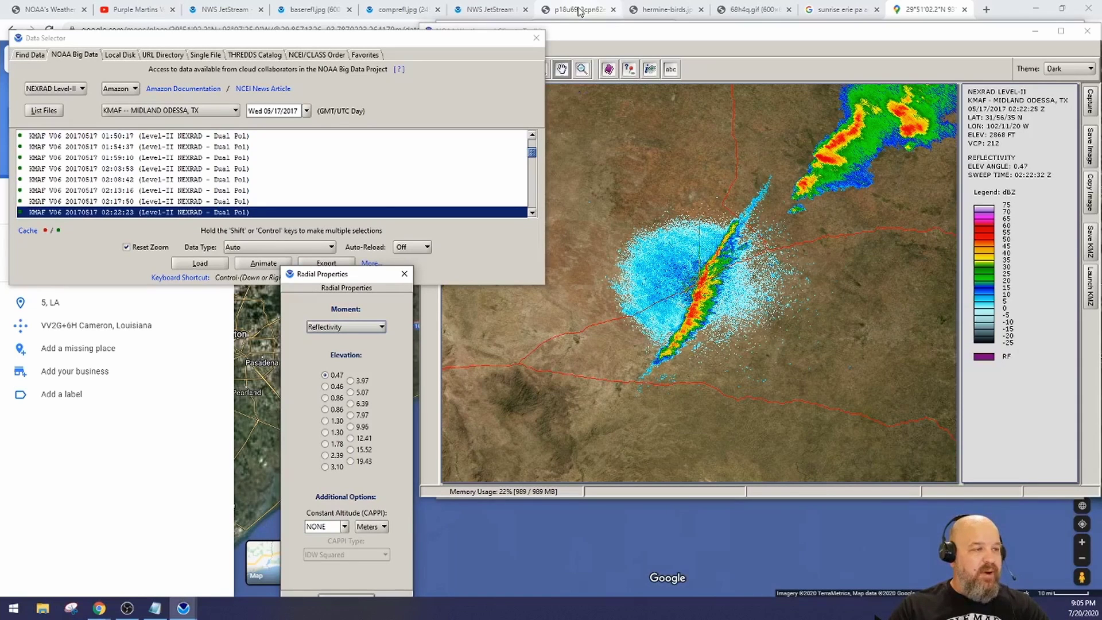
Switch to Chrome and examine the 68h4q.gif radar loop enlarged and at normal size, followed by the hermine-birds.jpg image
{"action": "left_click", "coordinate": [645, 8]}
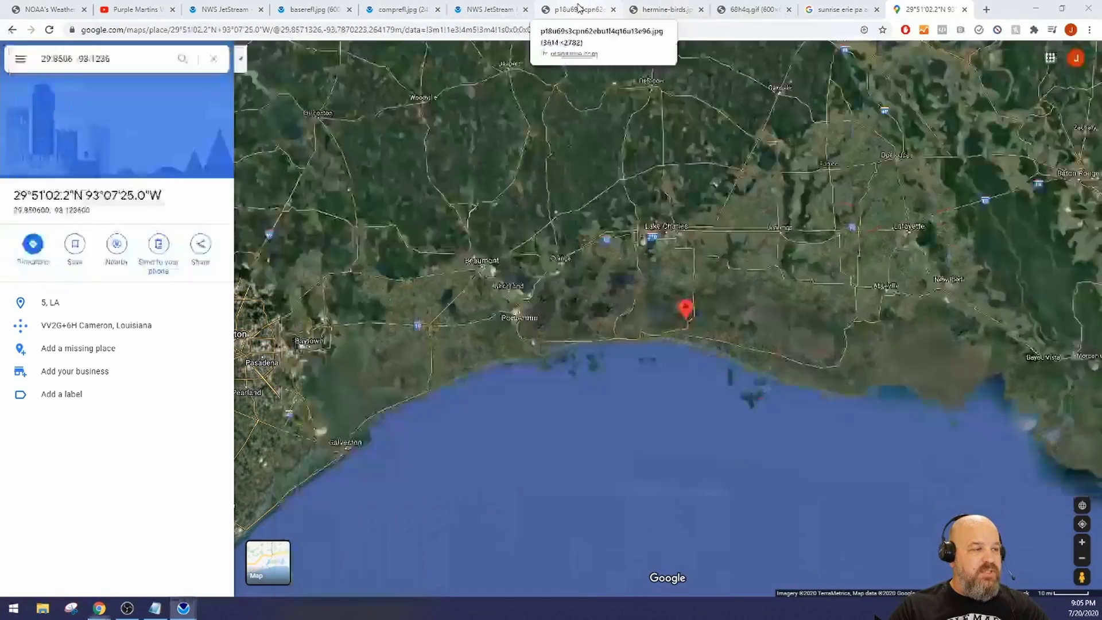
{"action": "left_click", "coordinate": [762, 9]}
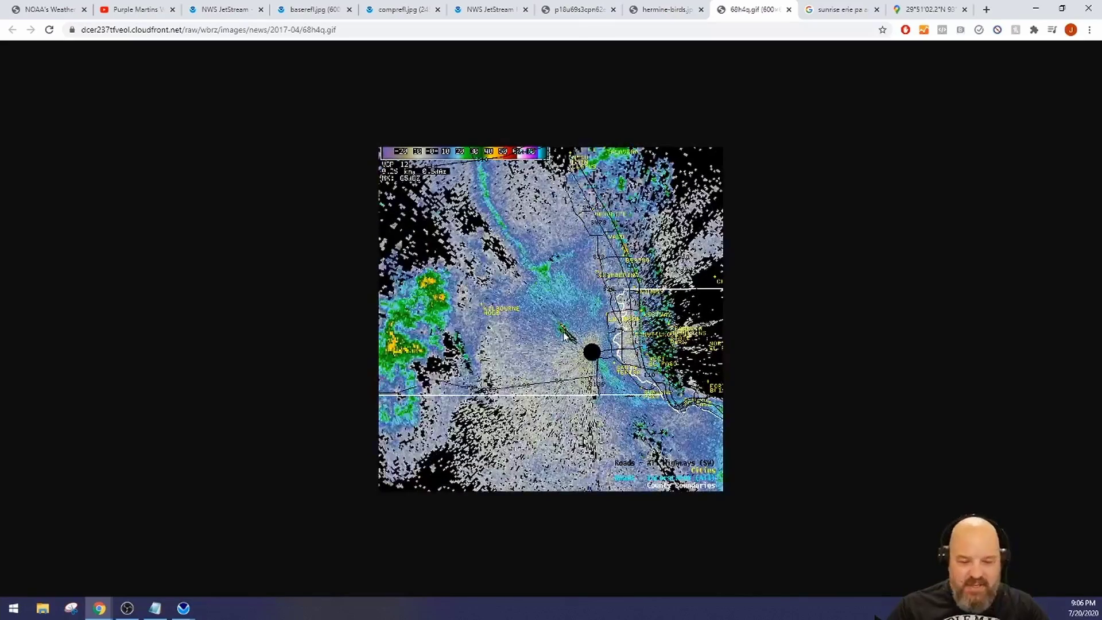
{"action": "key", "text": "ctrl+plus"}
{"action": "key", "text": "ctrl+plus"}
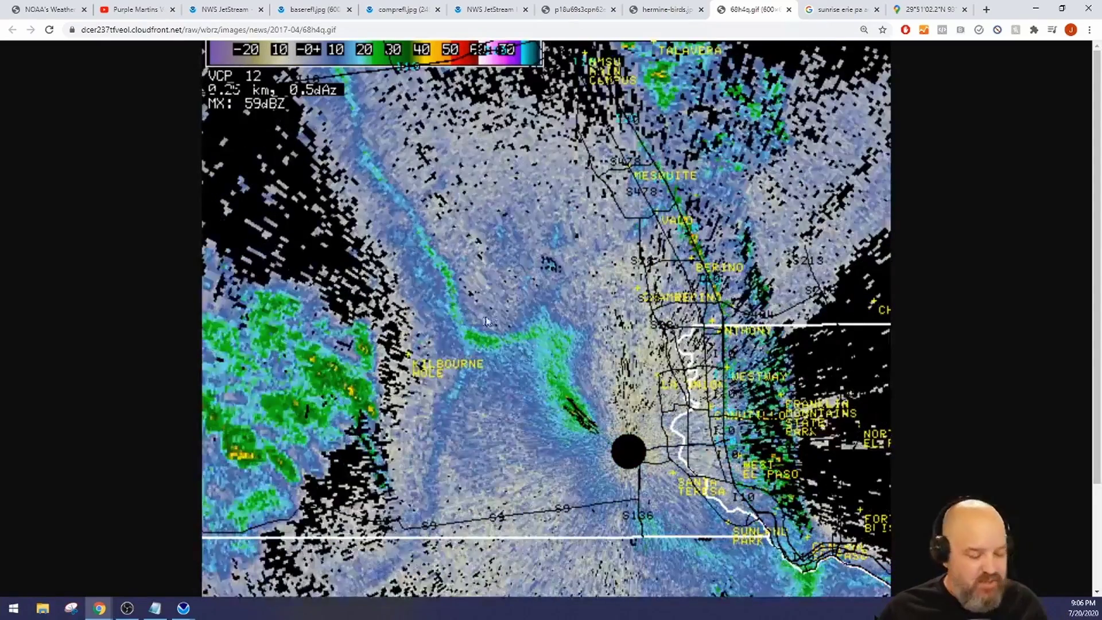
{"action": "key", "text": "ctrl+minus"}
{"action": "key", "text": "ctrl+minus"}
{"action": "key", "text": "ctrl+minus"}
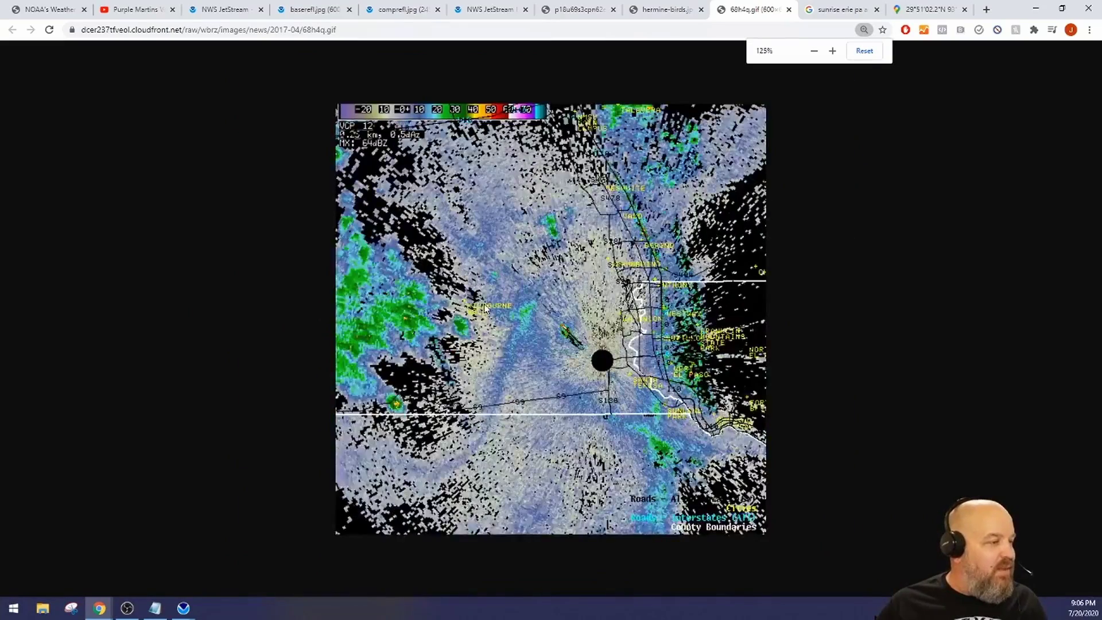
{"action": "key", "text": "ctrl+minus"}
{"action": "key", "text": "ctrl+minus"}
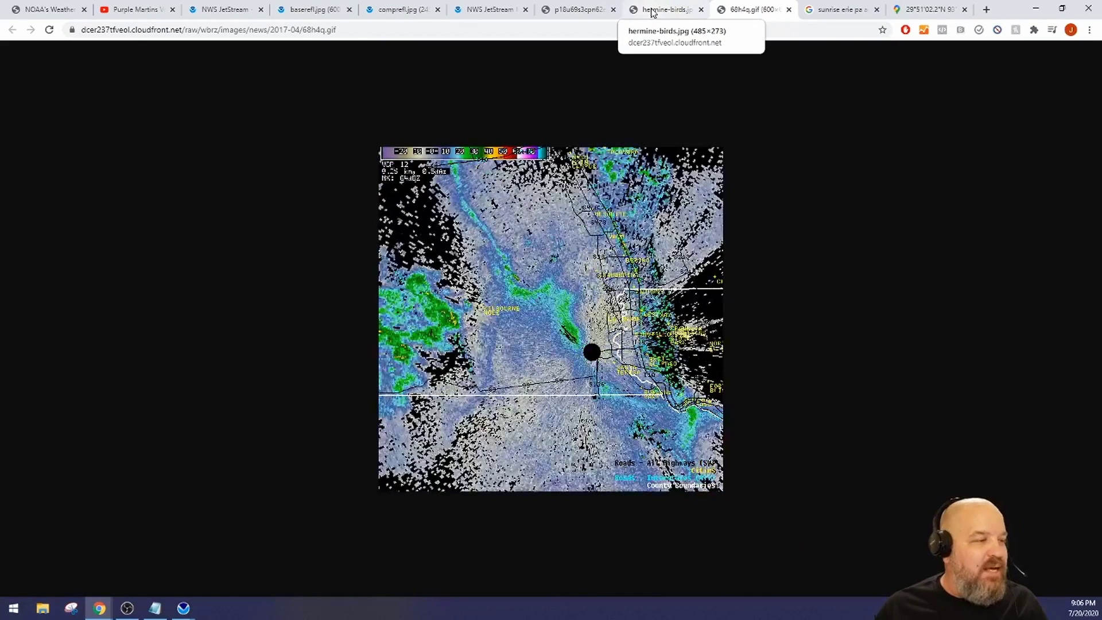
{"action": "left_click", "coordinate": [652, 12]}
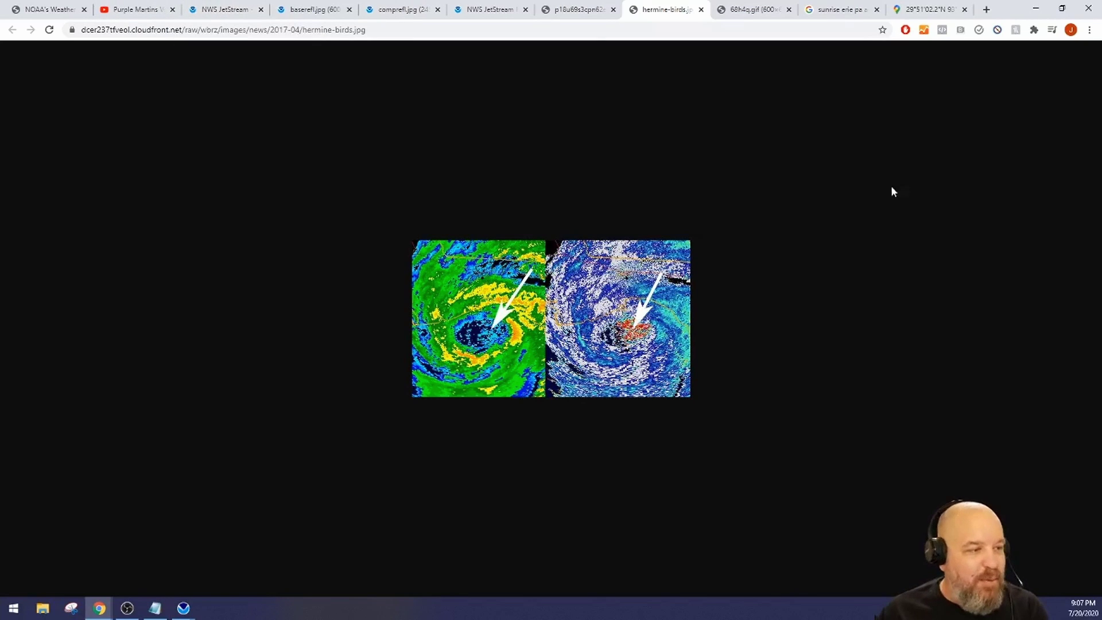
Go to purplemartin.org and open the Project MartinRoost research page
{"action": "left_click", "coordinate": [206, 31]}
{"action": "type", "text": "pr"}
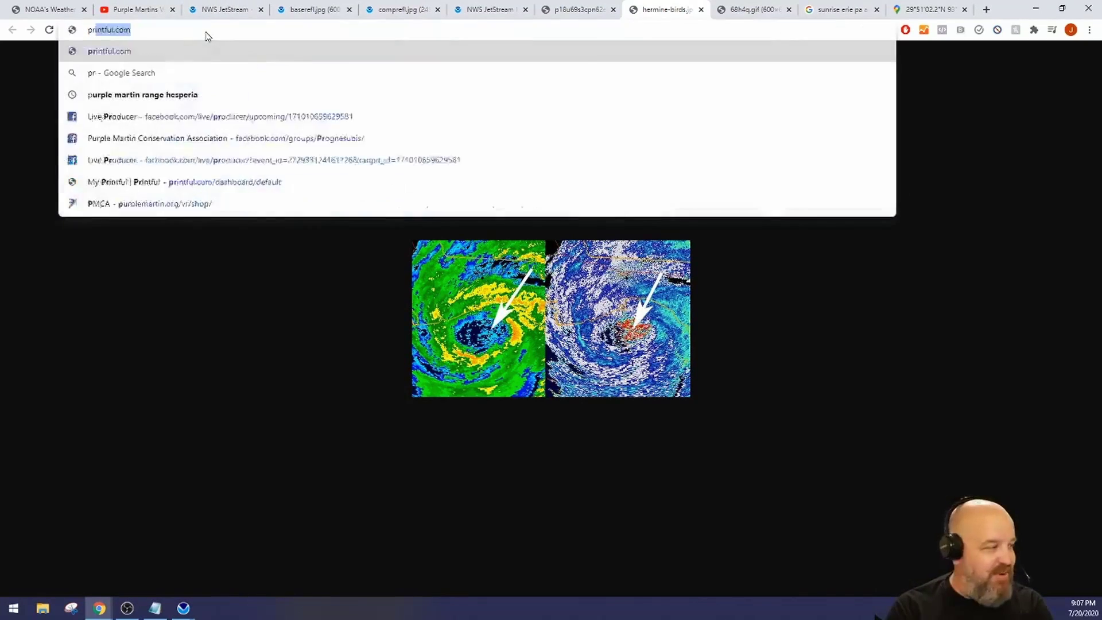
{"action": "key", "text": "BackSpace"}
{"action": "key", "text": "BackSpace"}
{"action": "key", "text": "BackSpace"}
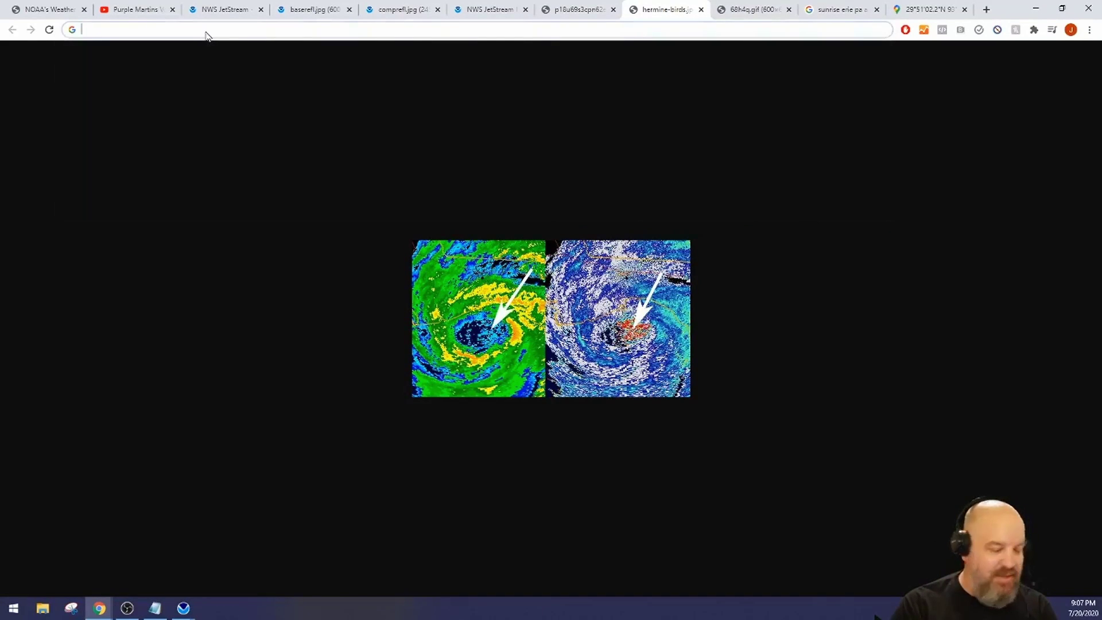
{"action": "type", "text": "purplemartin.org"}
{"action": "key", "text": "Return"}
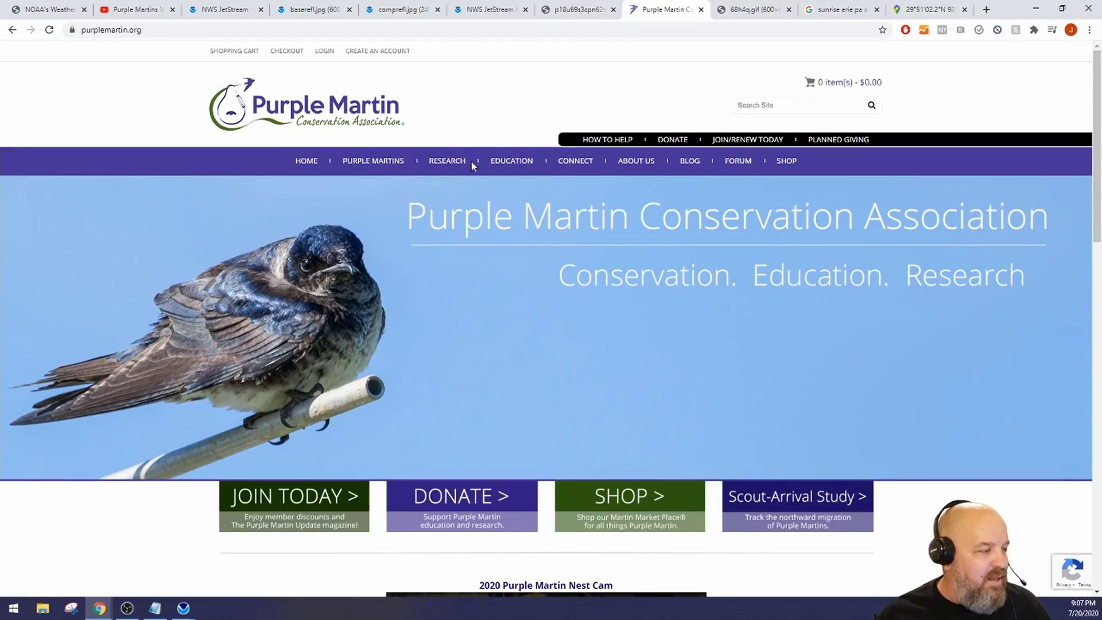
{"action": "mouse_move", "coordinate": [466, 164]}
{"action": "left_click", "coordinate": [456, 263]}
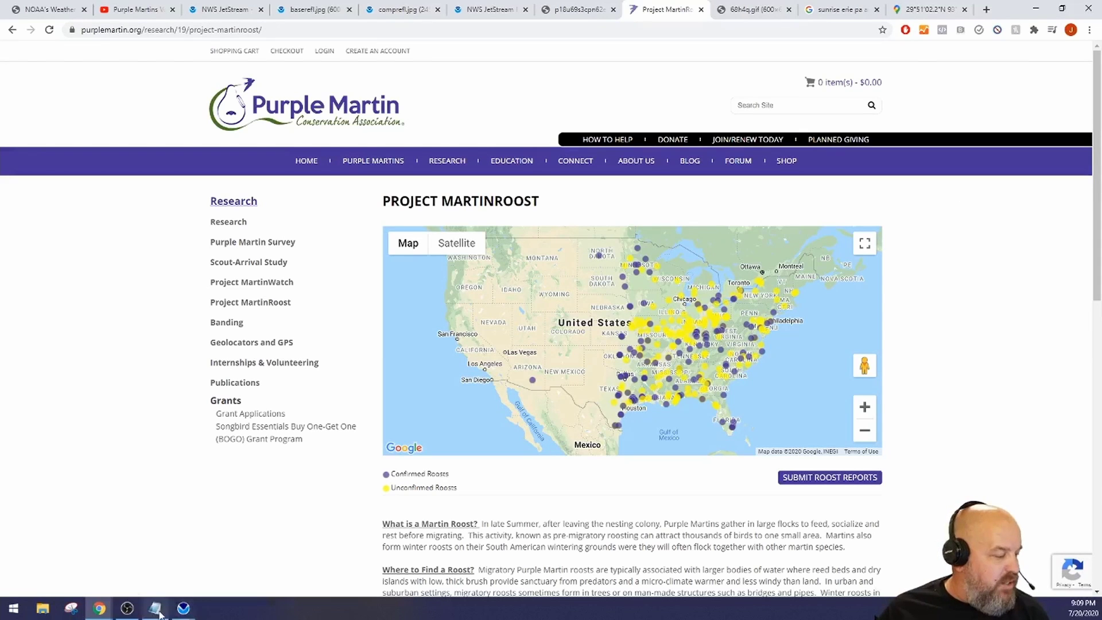
Switch back to the Weather and Climate Toolkit and list the Midland Odessa files for 07/20/2020
{"action": "mouse_move", "coordinate": [183, 608]}
{"action": "left_click", "coordinate": [149, 562]}
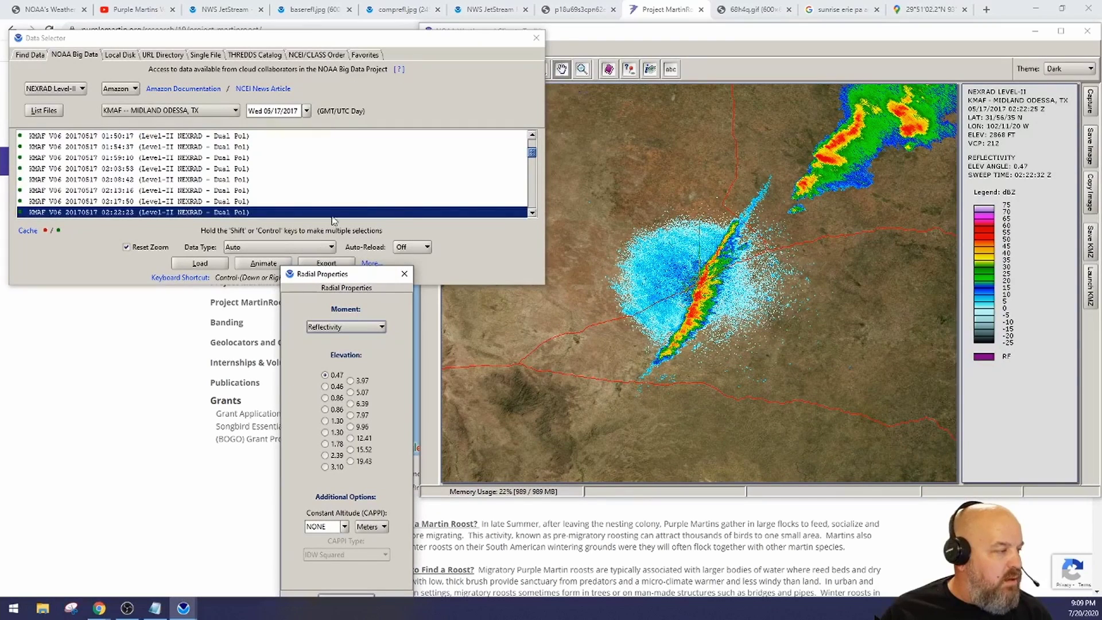
{"action": "scroll", "coordinate": [334, 172], "scroll_direction": "down", "scroll_amount": 7}
{"action": "left_click", "coordinate": [307, 110]}
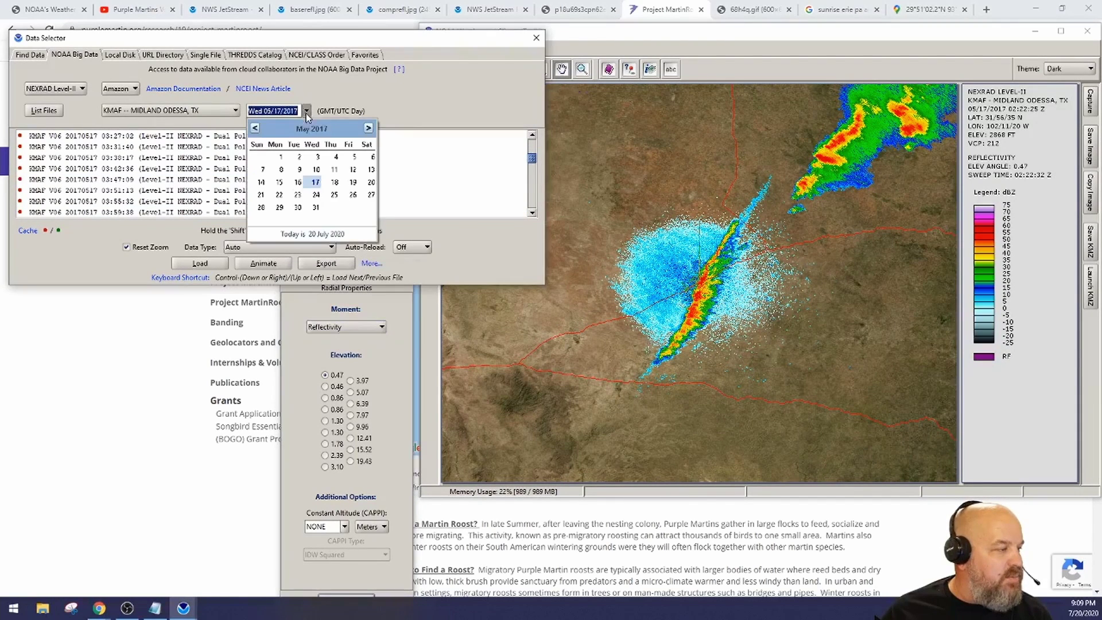
{"action": "left_click", "coordinate": [321, 235]}
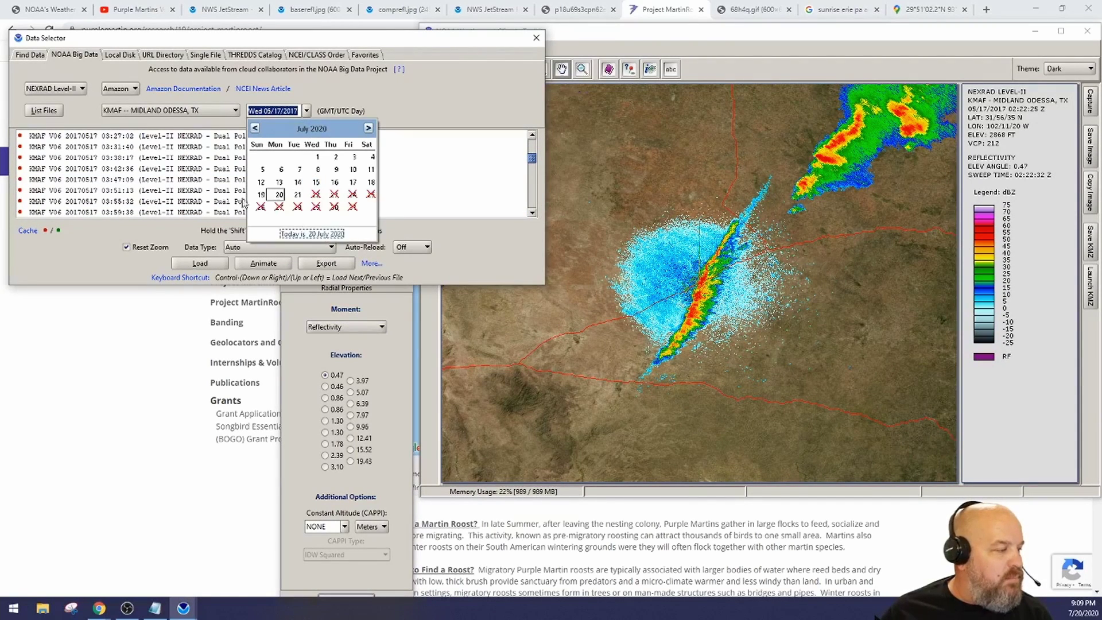
{"action": "left_click", "coordinate": [279, 195]}
{"action": "left_click", "coordinate": [38, 113]}
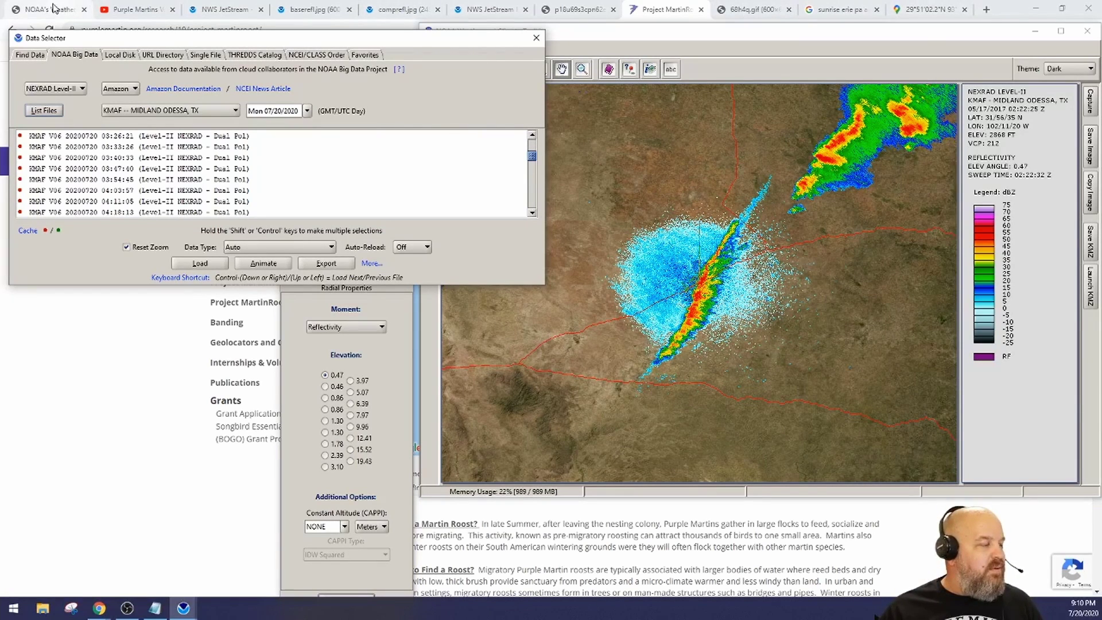
Return to the Project MartinRoost page in Chrome and examine the roost markers along the Gulf Coast, closing in on the Mobile and Pensacola area
{"action": "left_click", "coordinate": [669, 8]}
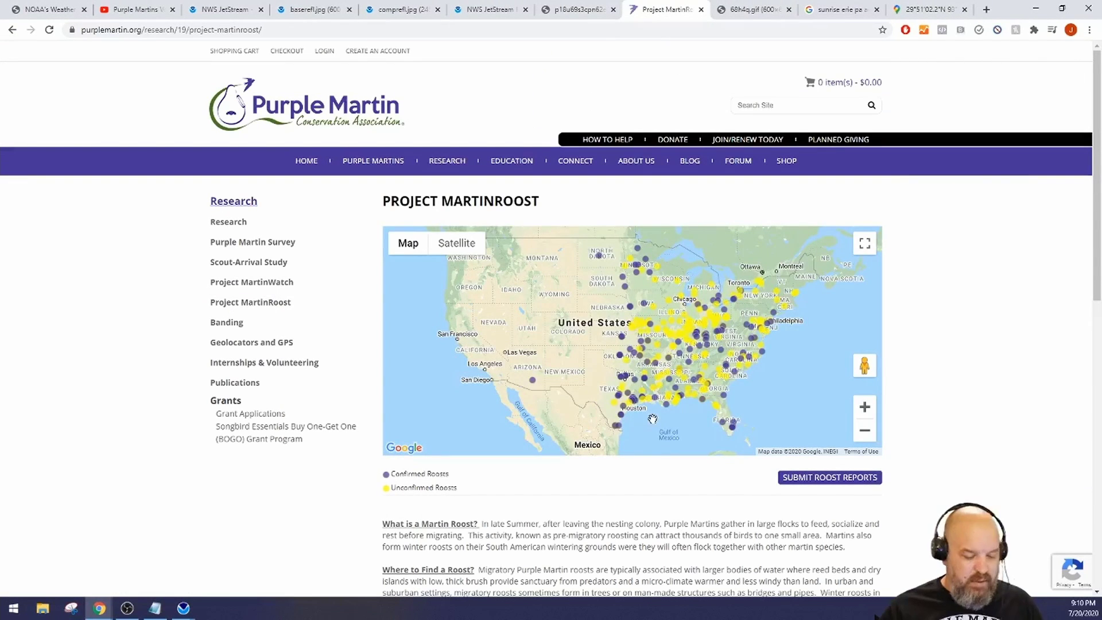
{"action": "scroll", "coordinate": [647, 422], "scroll_direction": "up", "scroll_amount": 3}
{"action": "left_click_drag", "start_coordinate": [712, 372], "coordinate": [551, 375]}
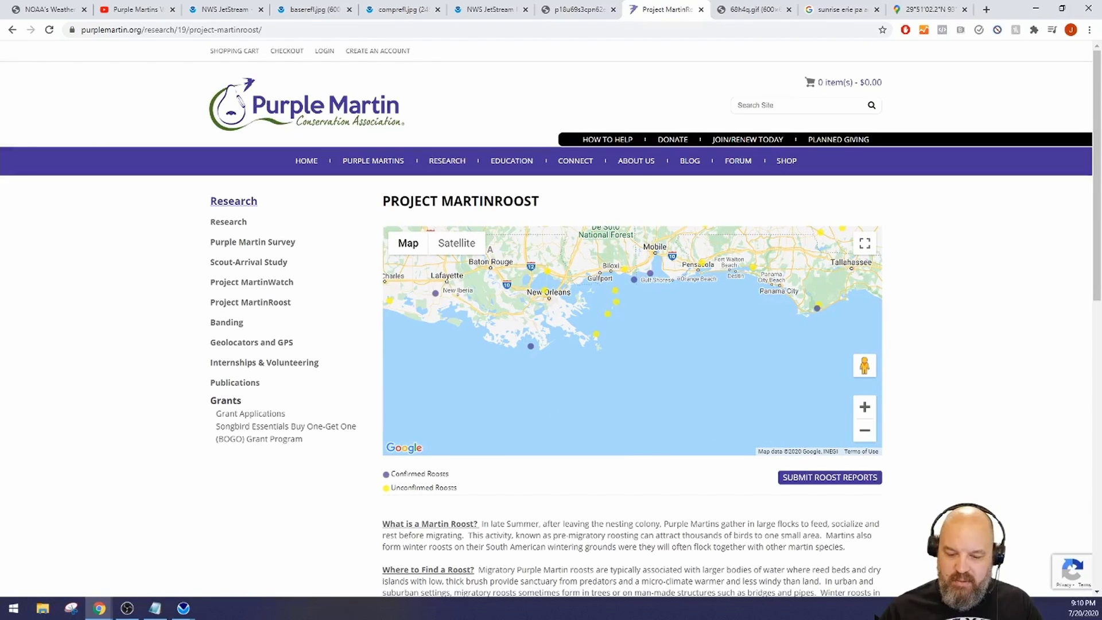
{"action": "left_click_drag", "start_coordinate": [758, 318], "coordinate": [755, 376]}
{"action": "scroll", "coordinate": [677, 324], "scroll_direction": "down", "scroll_amount": 1}
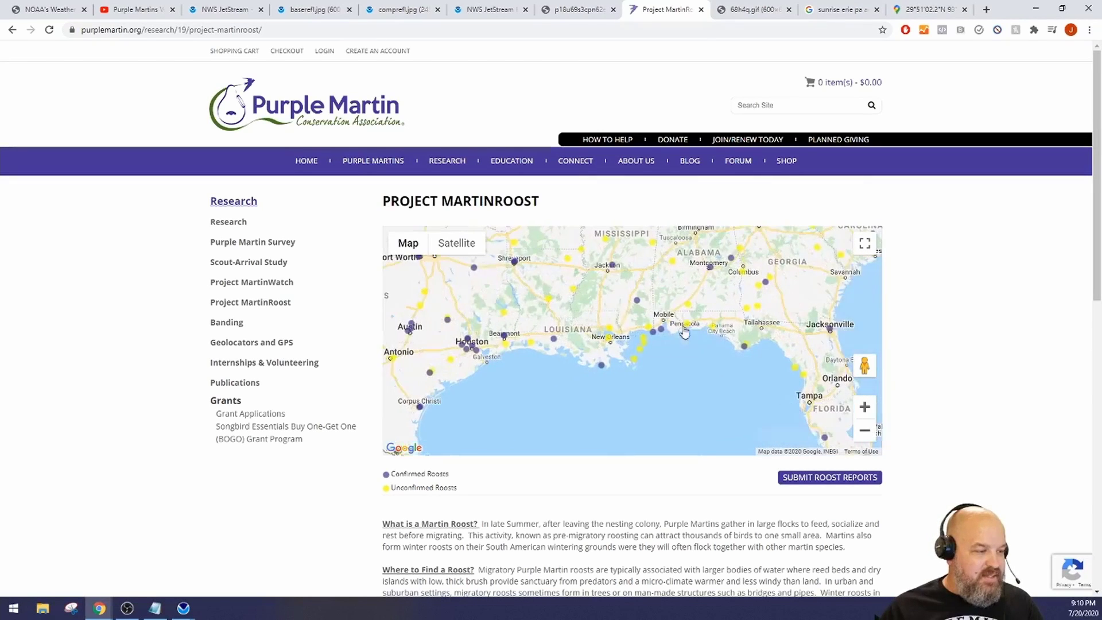
{"action": "left_click_drag", "start_coordinate": [618, 320], "coordinate": [668, 358]}
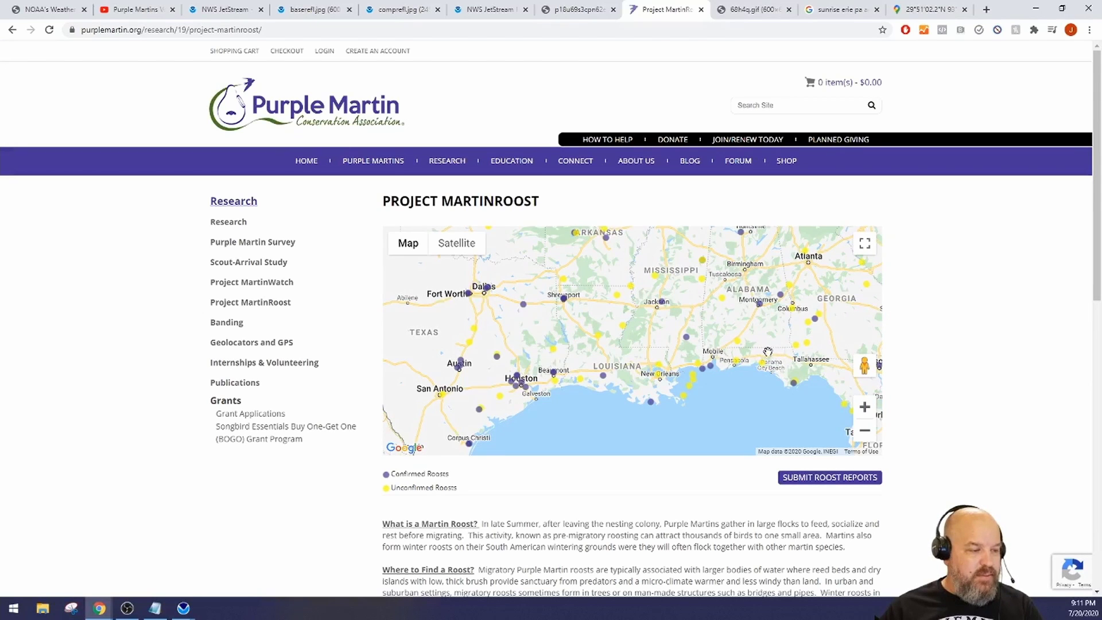
{"action": "scroll", "coordinate": [765, 352], "scroll_direction": "up", "scroll_amount": 3}
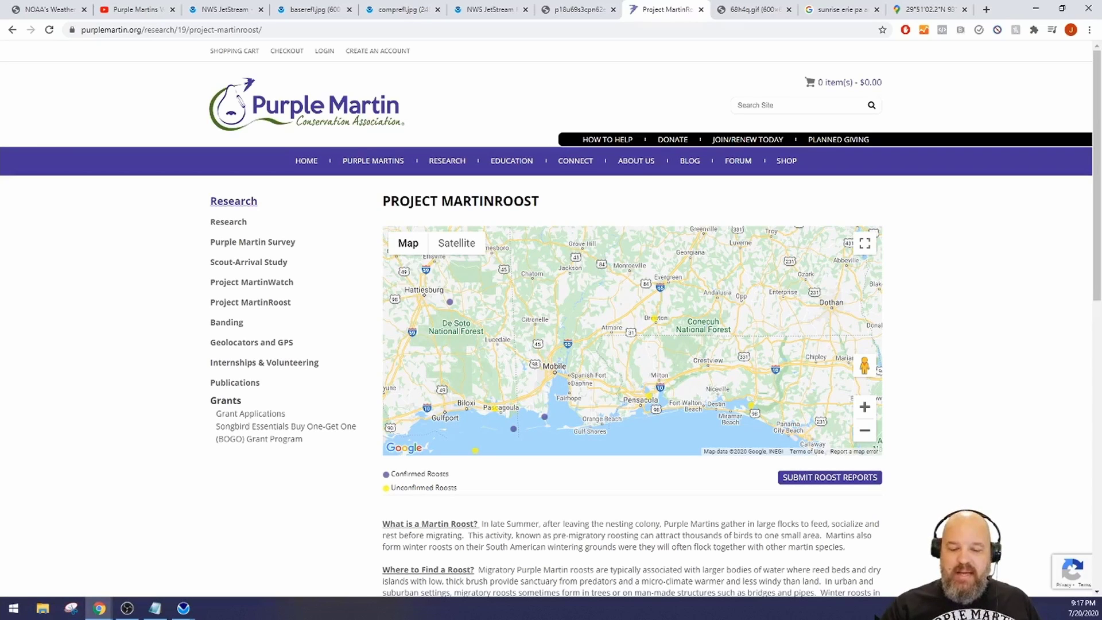
{"action": "key", "text": "alt+Tab"}
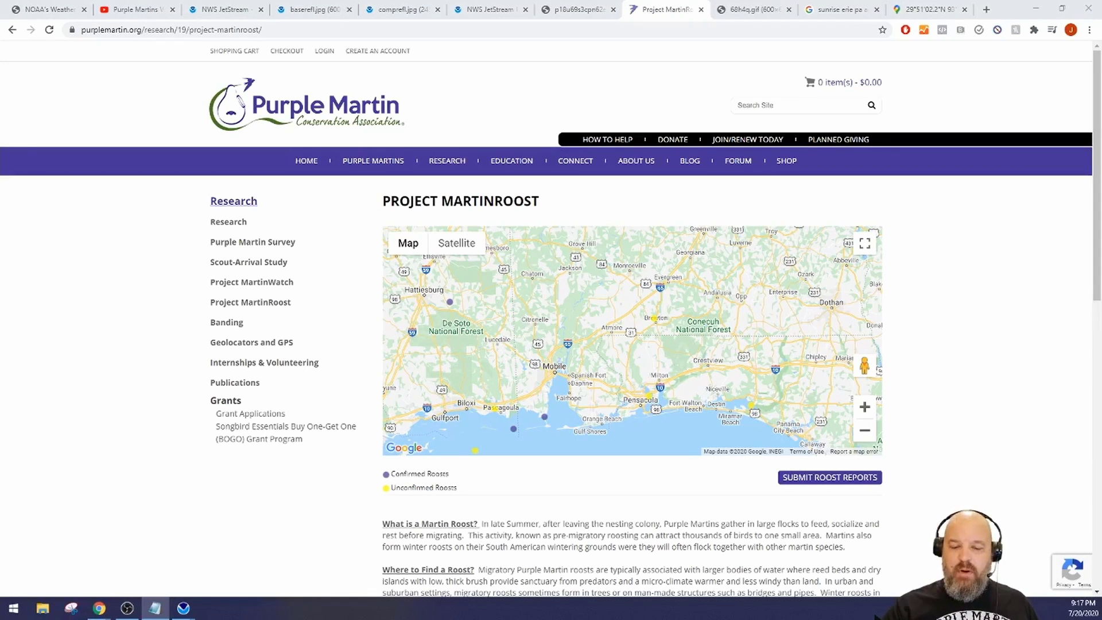
{"action": "key", "text": "alt+Tab"}
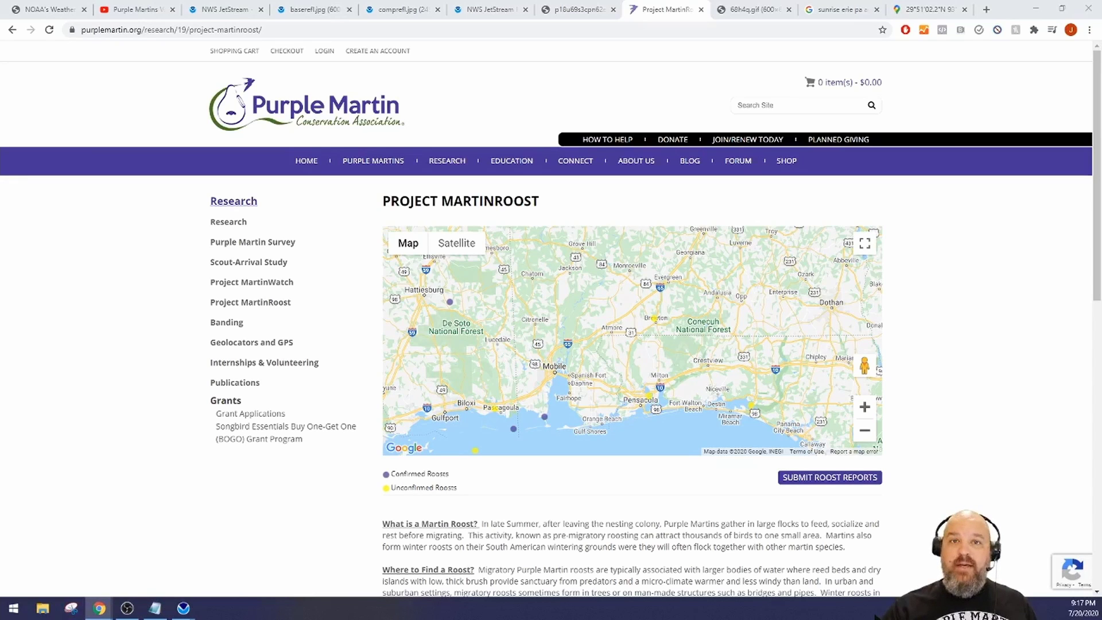